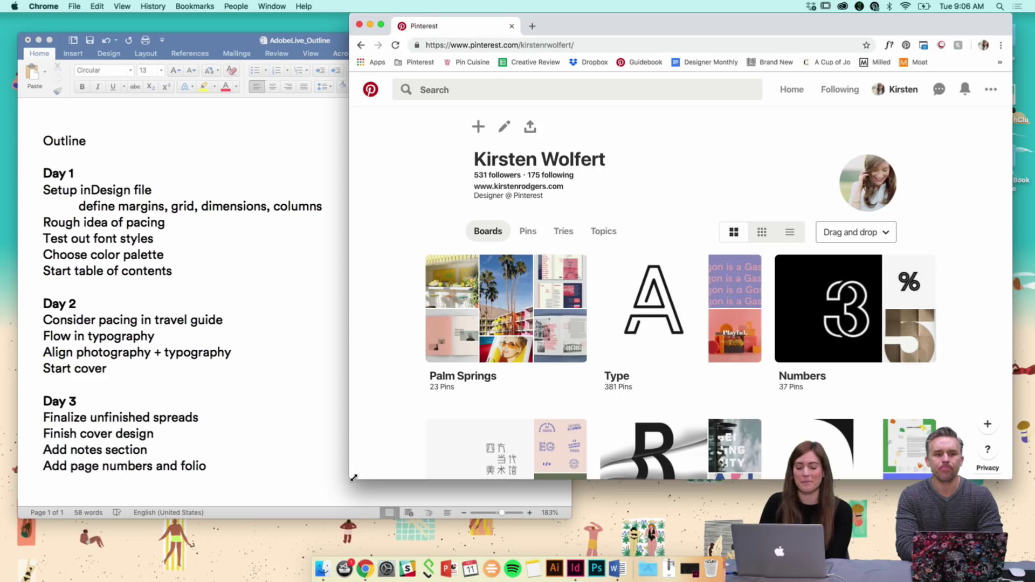
Enlarge the browser window, open the Palm Springs board, and reposition the window beside the outline document
drag(581, 26, 565, 24)
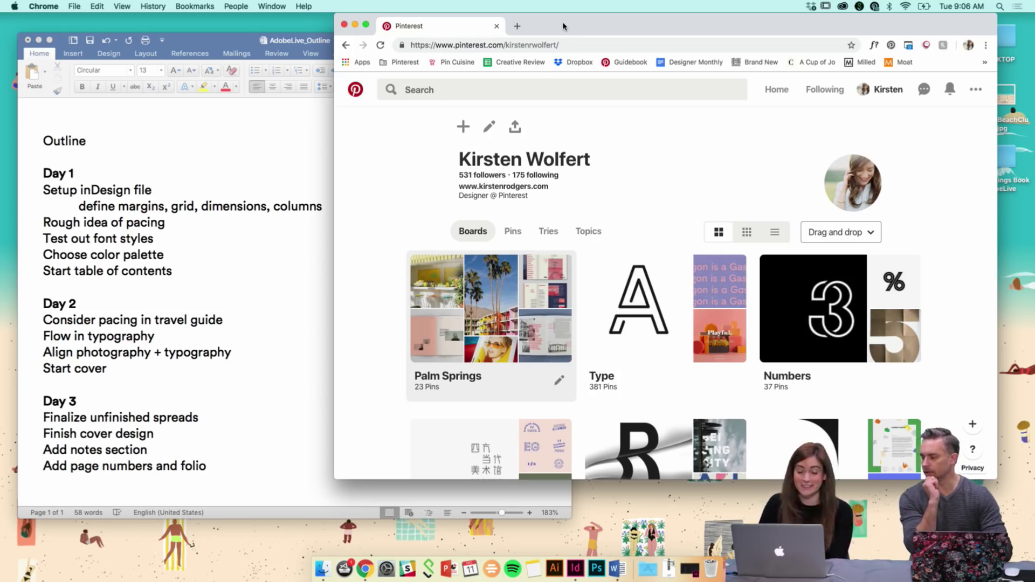
drag(334, 480, 117, 499)
click(225, 351)
drag(496, 24, 523, 12)
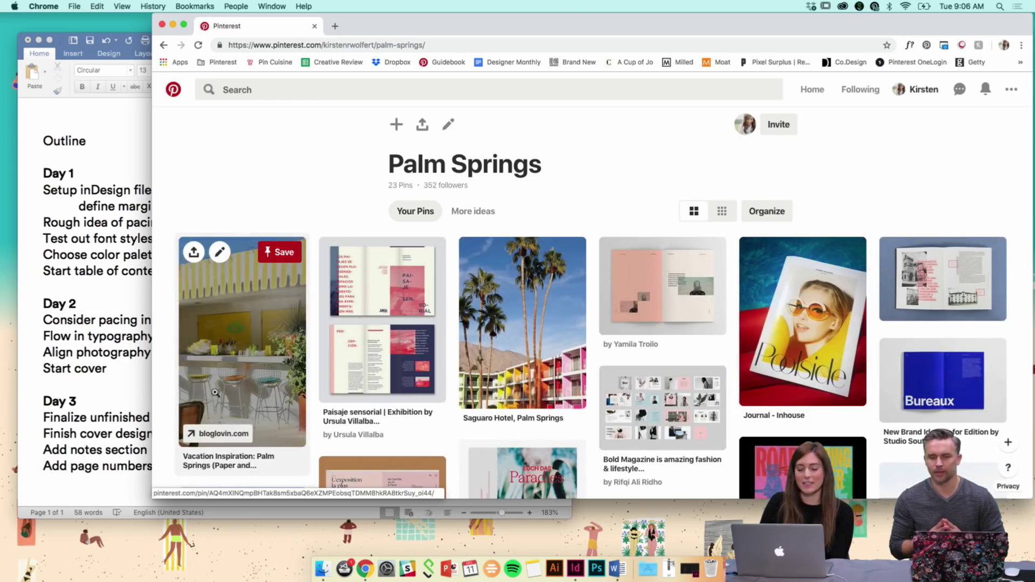
Look through the pins on the Palm Springs board and return to the beginning of the board
scroll(168, 385, down, 2)
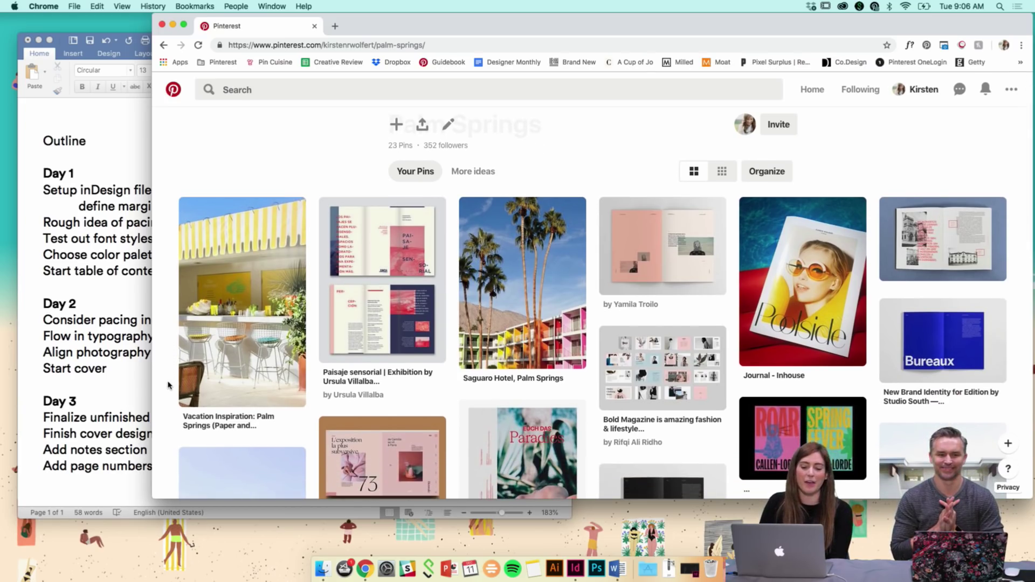
scroll(168, 385, down, 6)
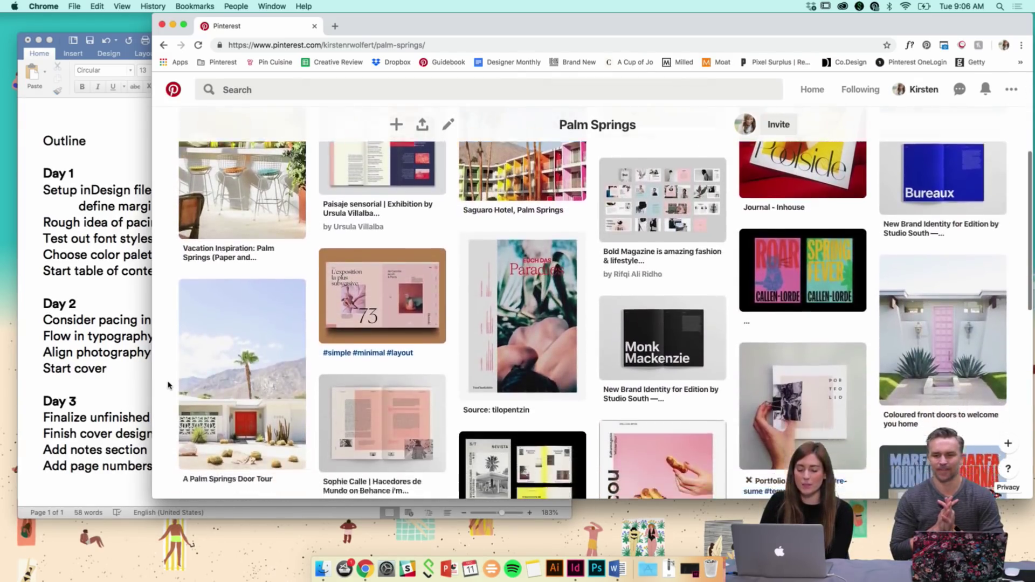
scroll(168, 385, down, 2)
scroll(169, 386, down, 6)
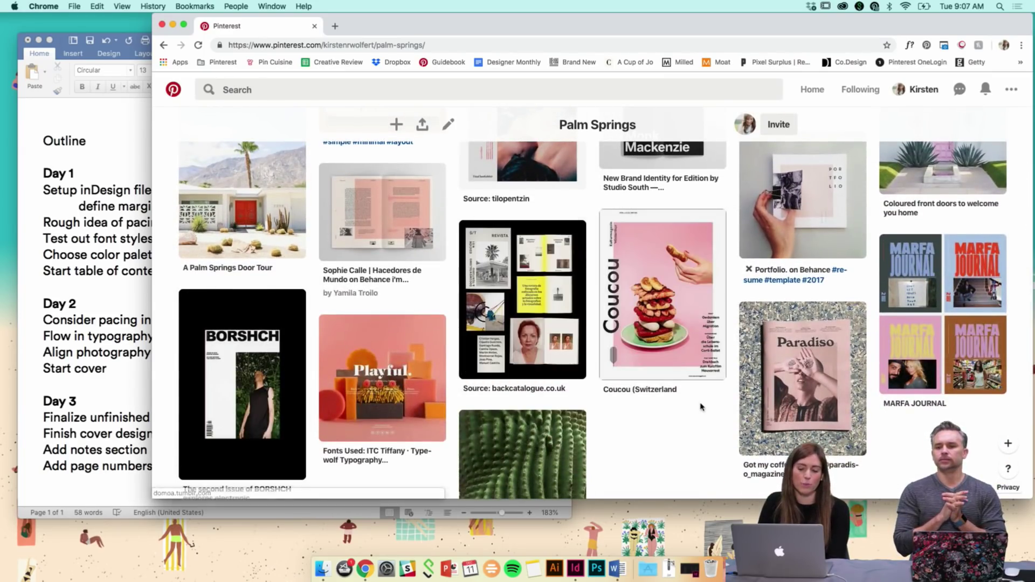
scroll(701, 407, up, 8)
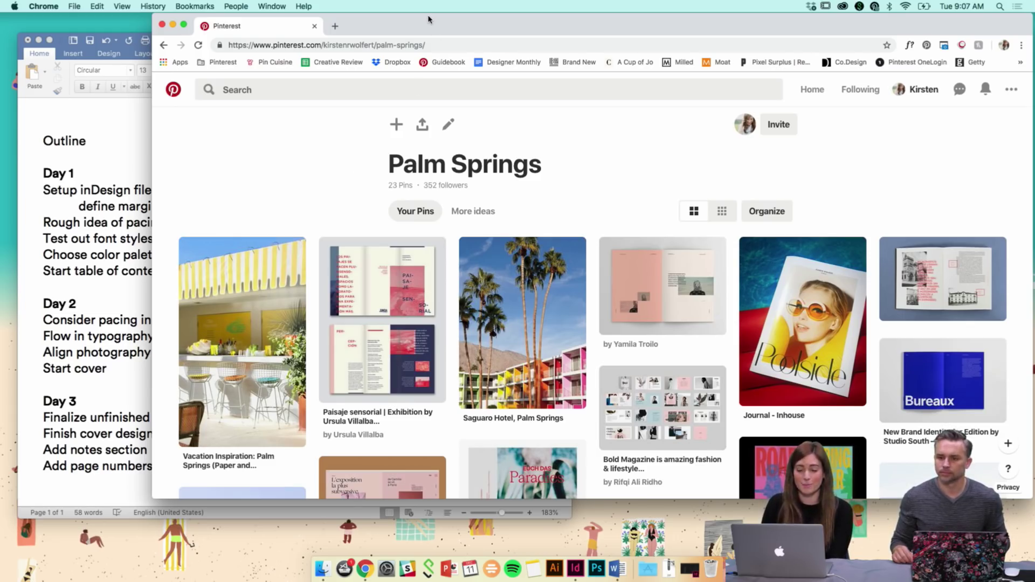
drag(429, 19, 426, 15)
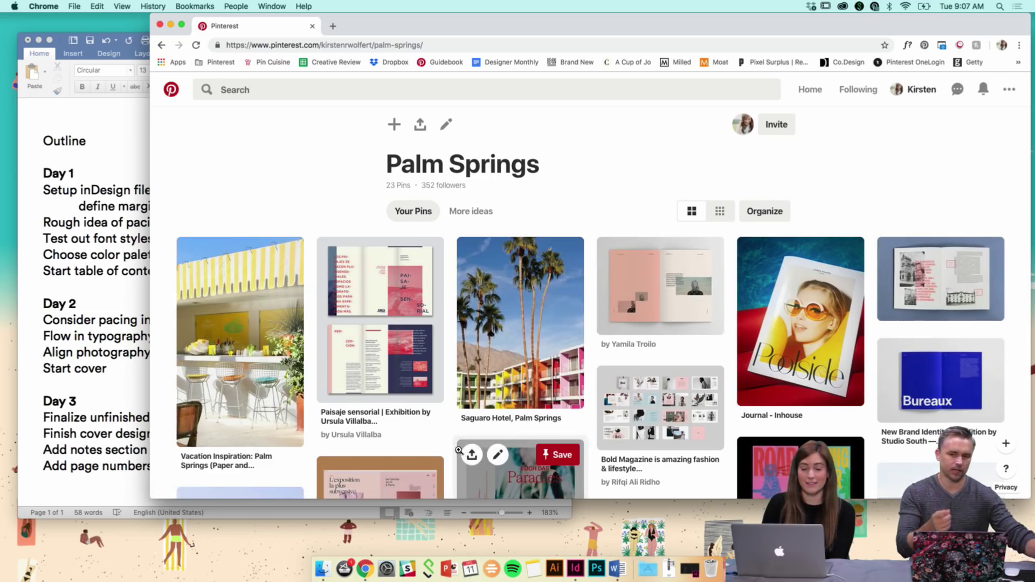
View the pink "73" magazine layout pin tagged #simple #minimal #layout up close, and return to the board
scroll(450, 448, down, 5)
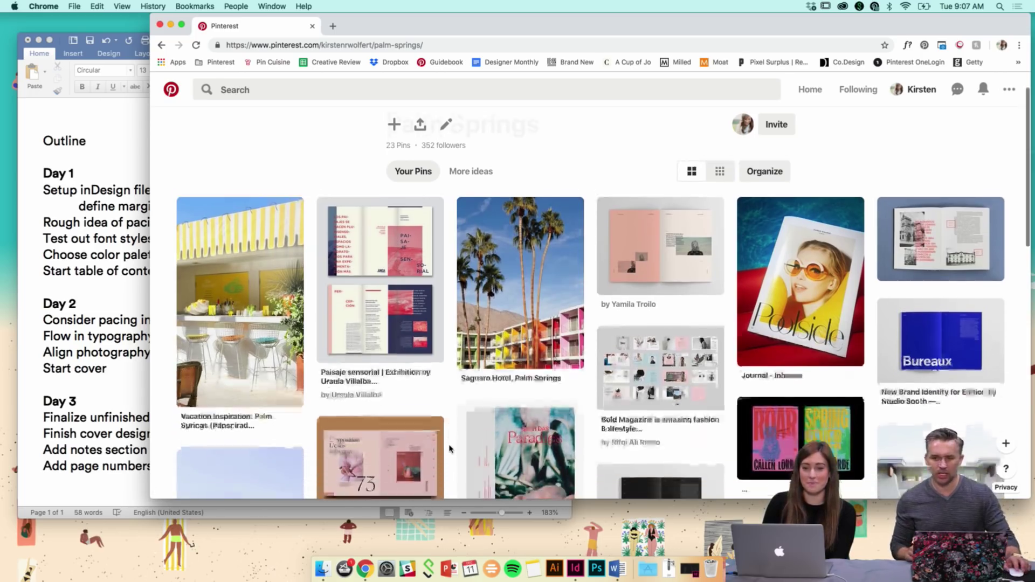
scroll(450, 448, down, 1)
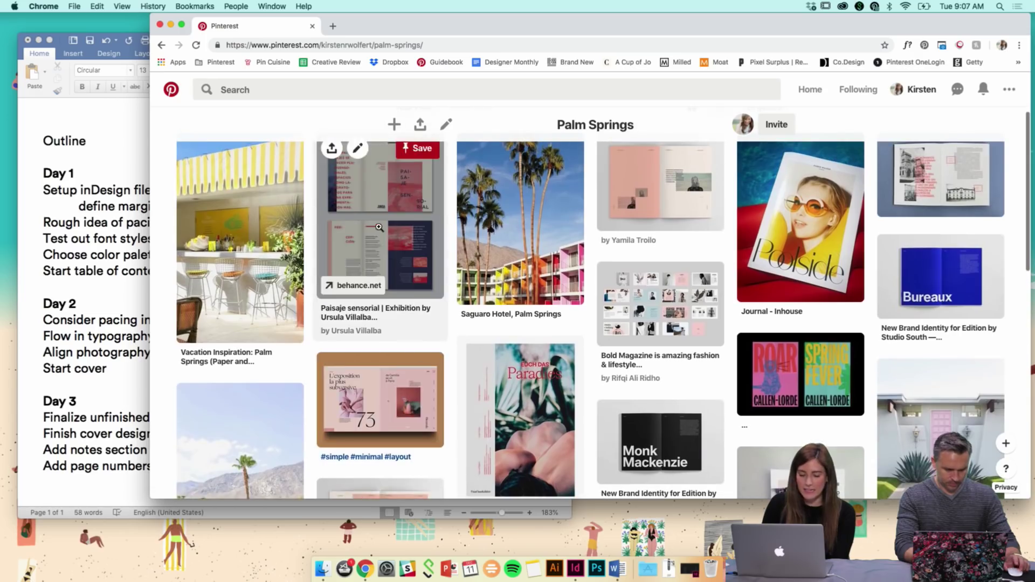
click(396, 371)
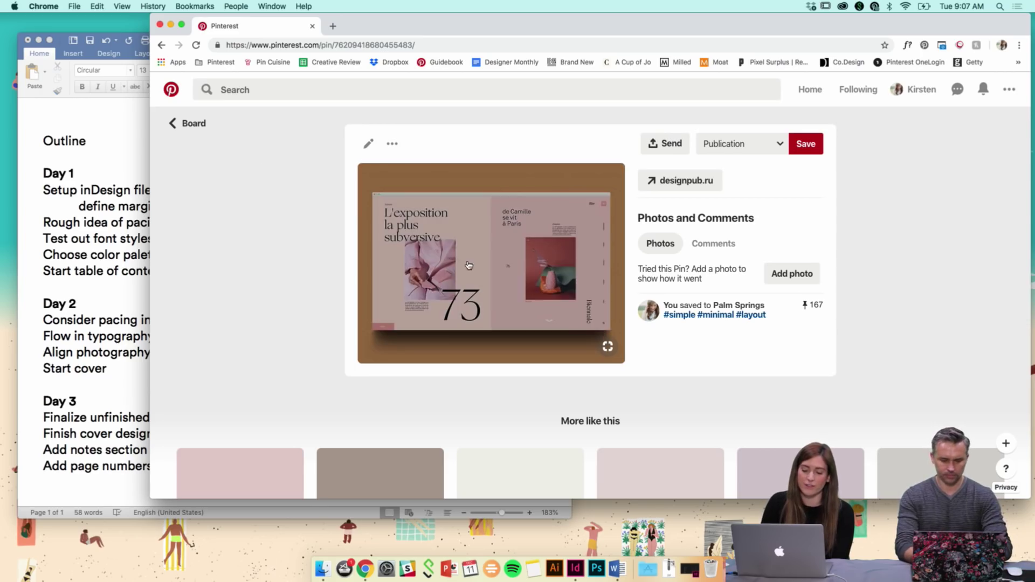
click(195, 124)
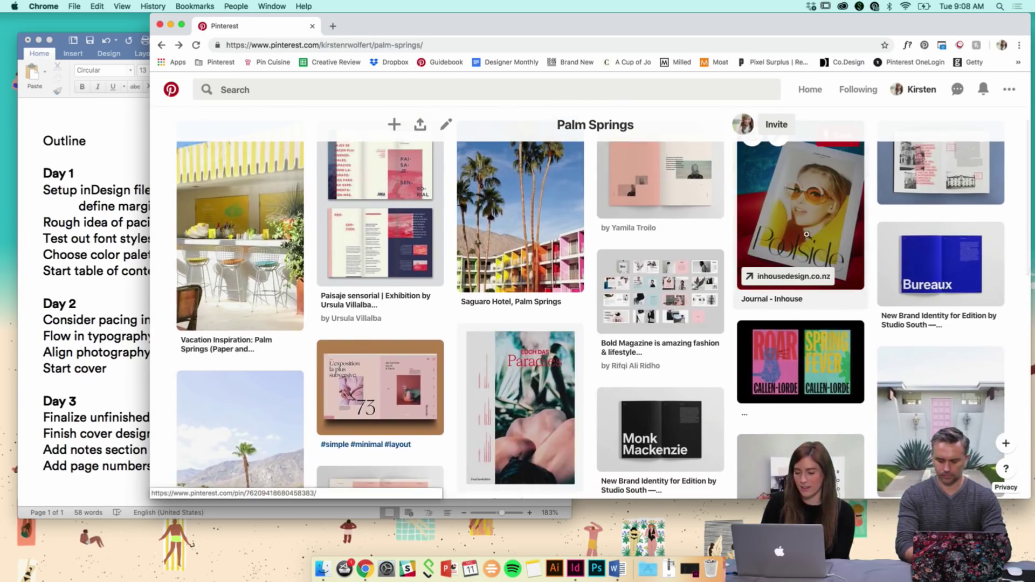
View the Poolside magazine cover pin up close and return to the board
click(804, 227)
scroll(532, 398, down, 1)
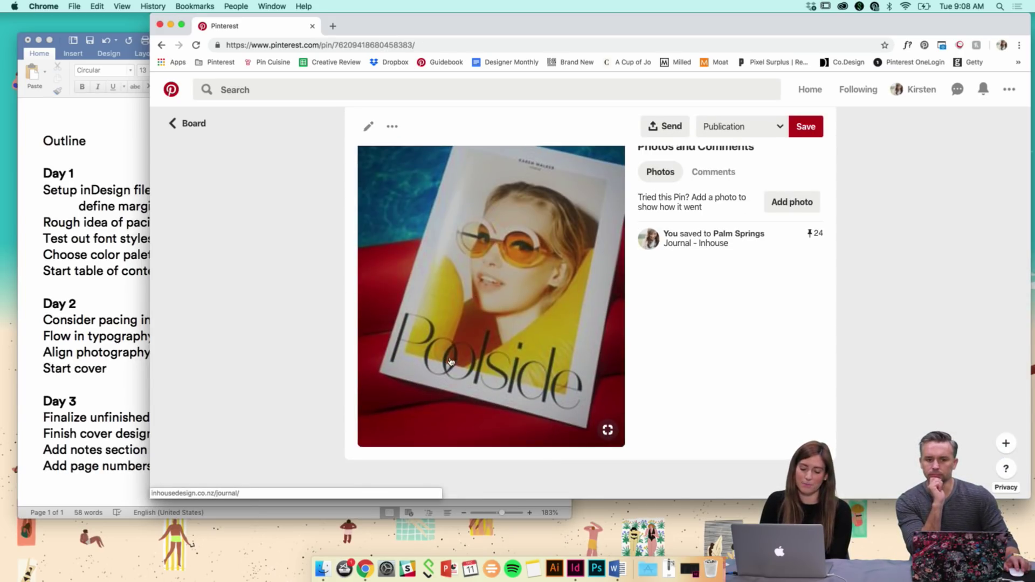
click(190, 124)
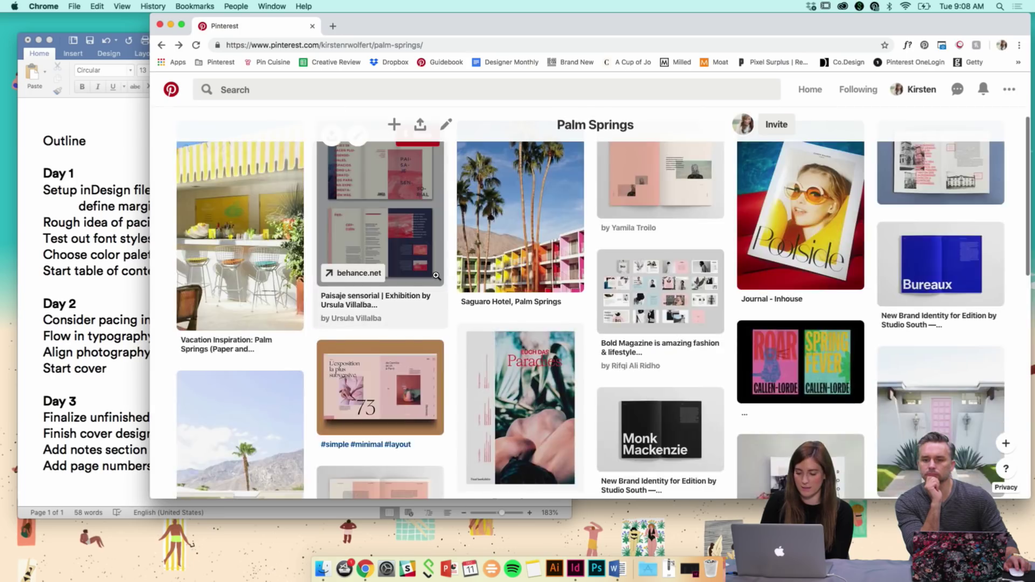
View the "Coloured front doors to welcome you home" pin up close and return to the board
scroll(436, 277, down, 4)
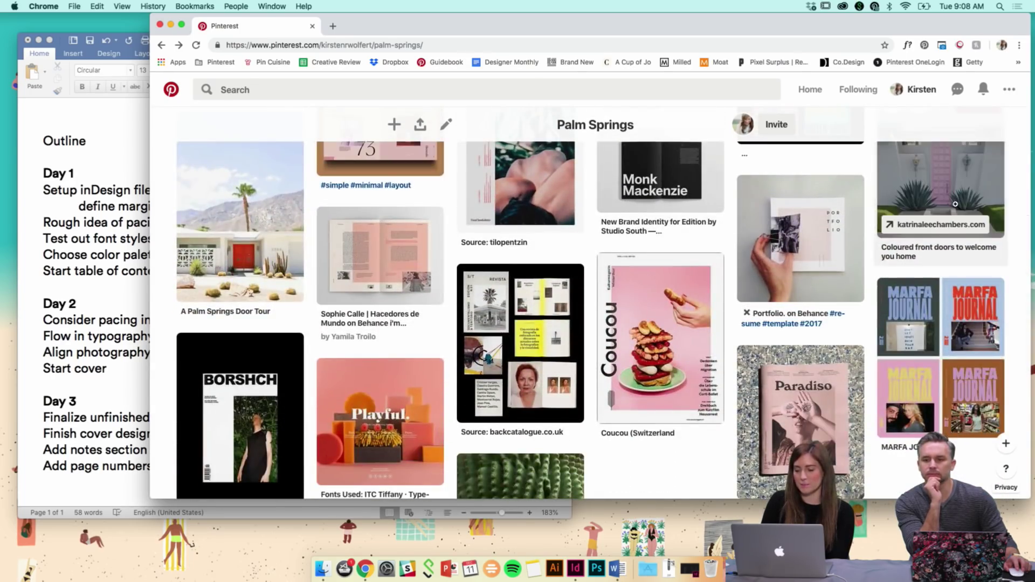
click(956, 205)
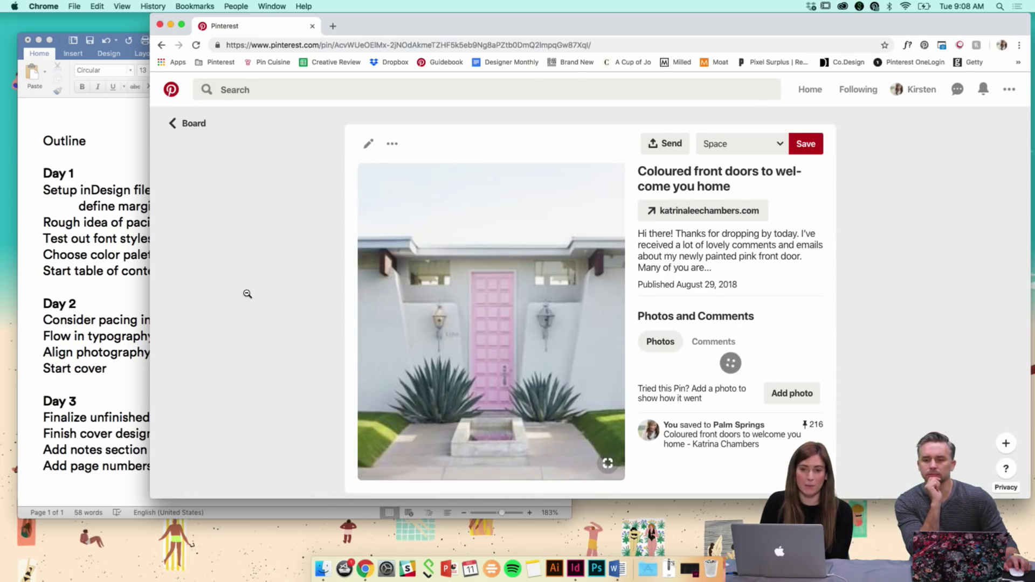
click(210, 130)
Examine the remaining pins down to the board's suggested ideas, and go back to the first row of pins
scroll(478, 323, down, 2)
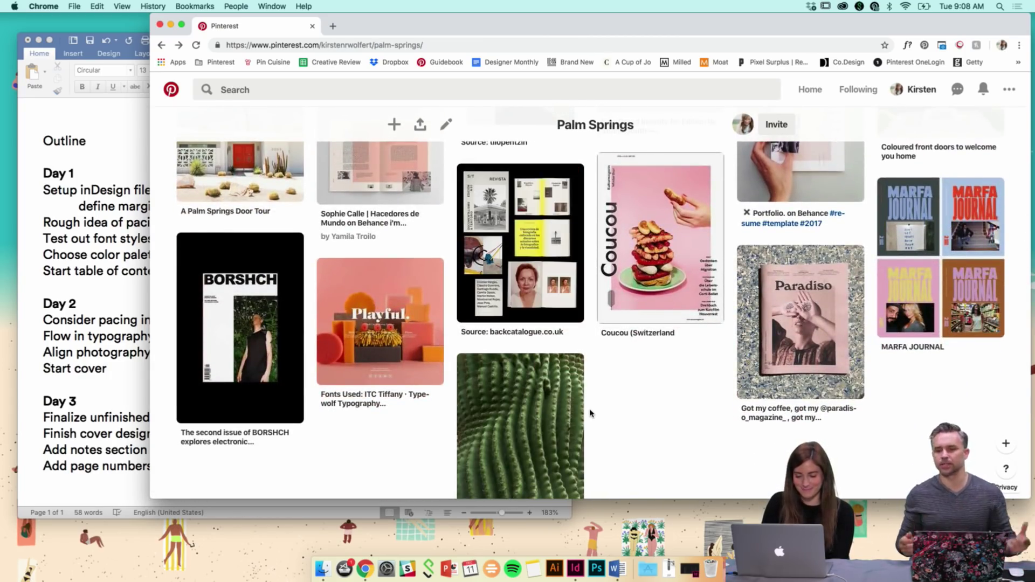
scroll(590, 413, down, 3)
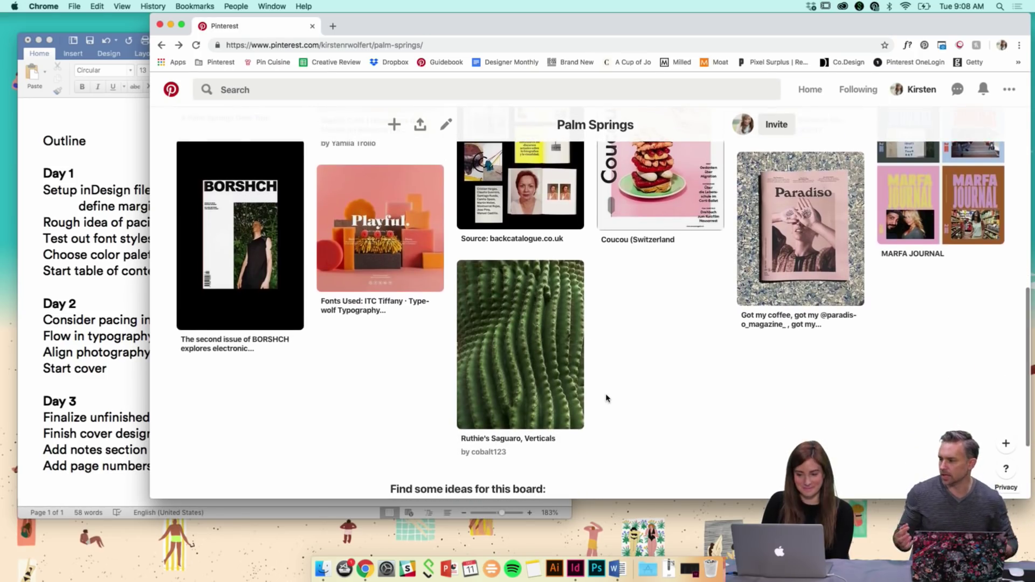
scroll(606, 398, down, 2)
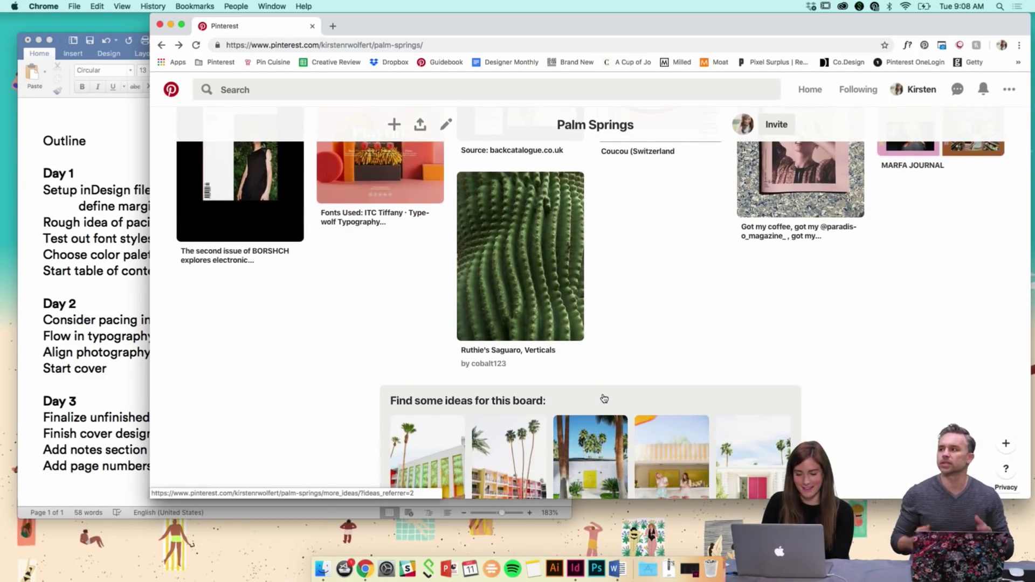
scroll(605, 398, up, 9)
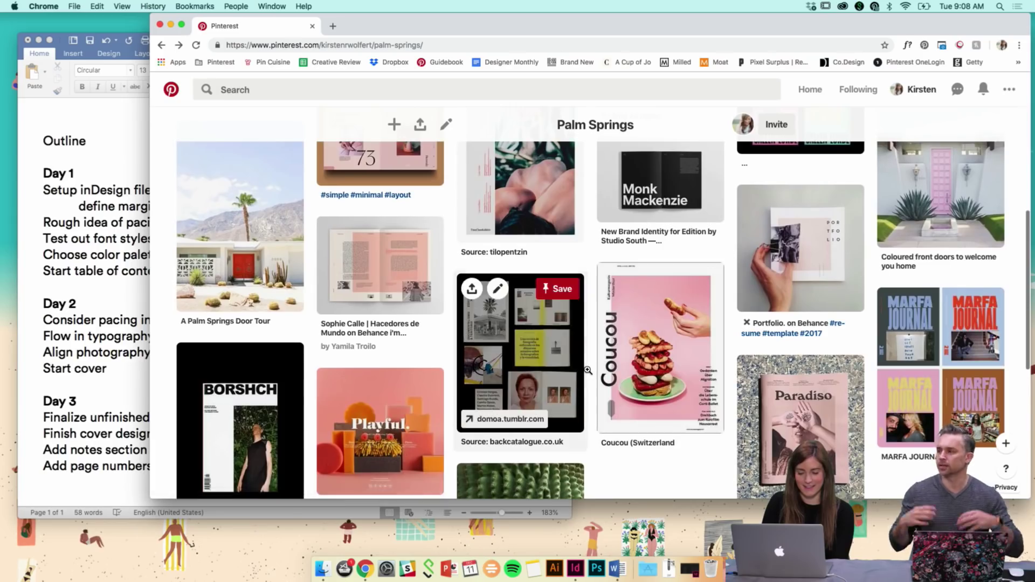
scroll(588, 371, up, 2)
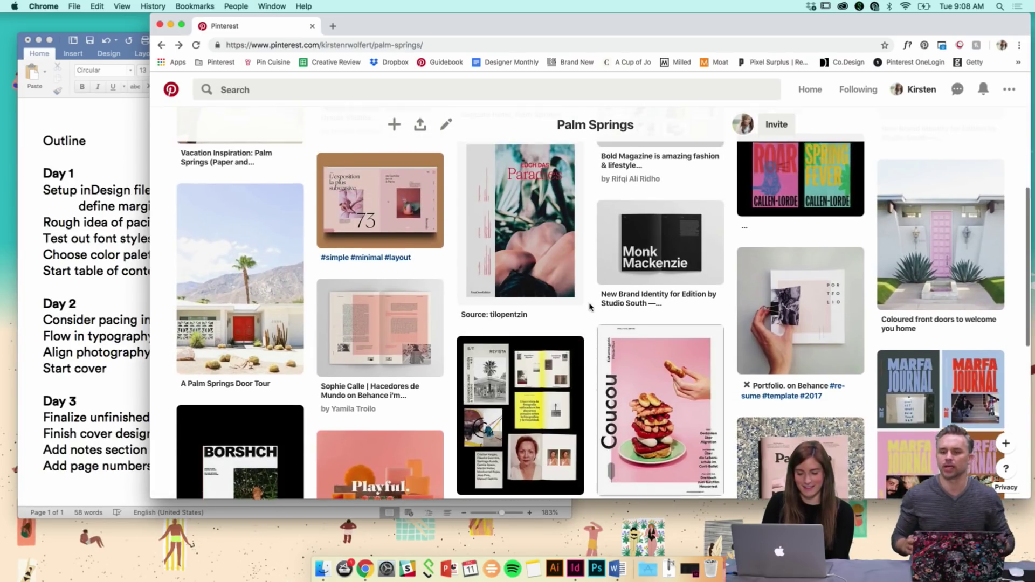
scroll(590, 308, up, 6)
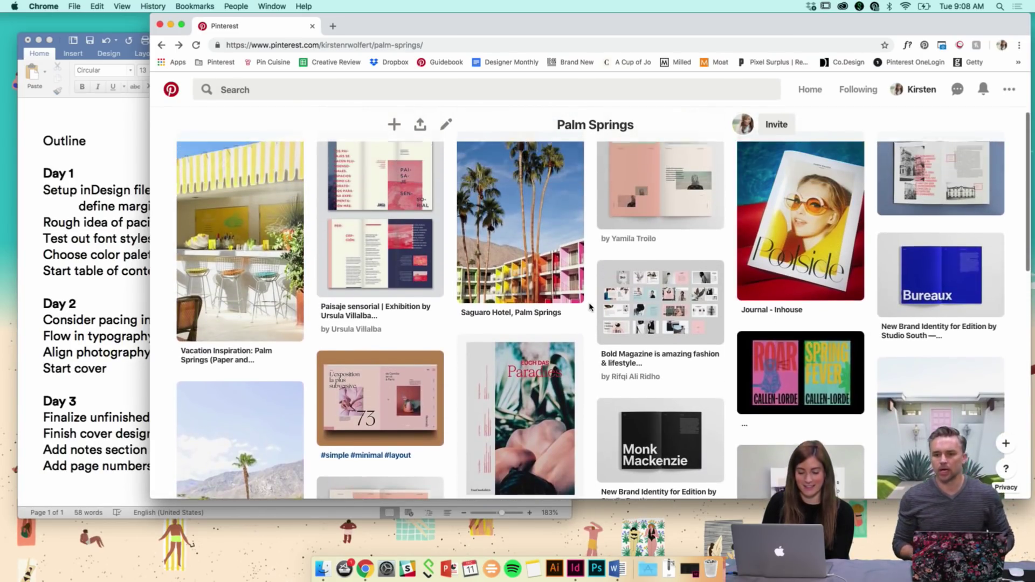
scroll(590, 308, up, 3)
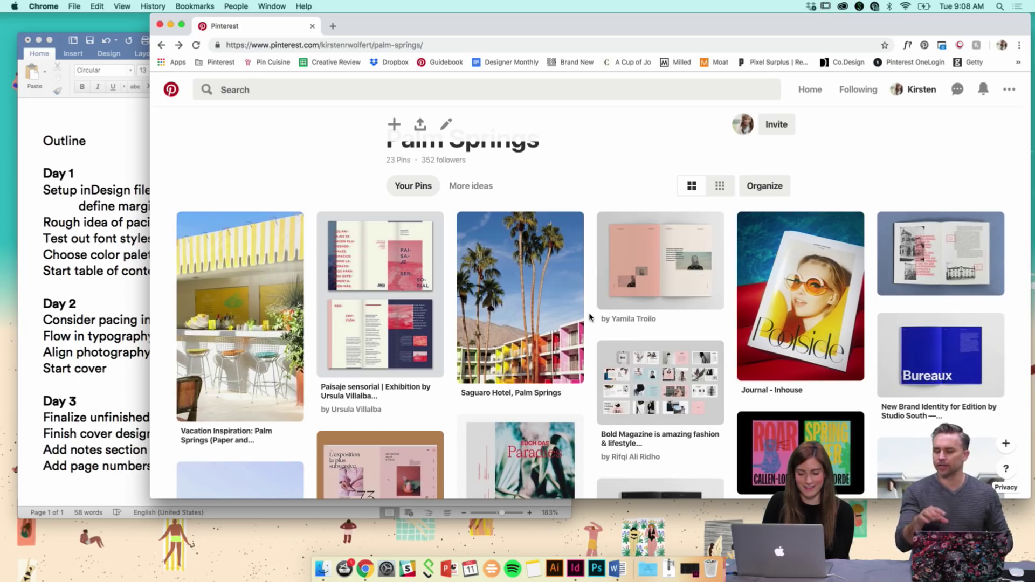
View the Saguaro Hotel, Palm Springs photo pin up close and return to the board
click(537, 294)
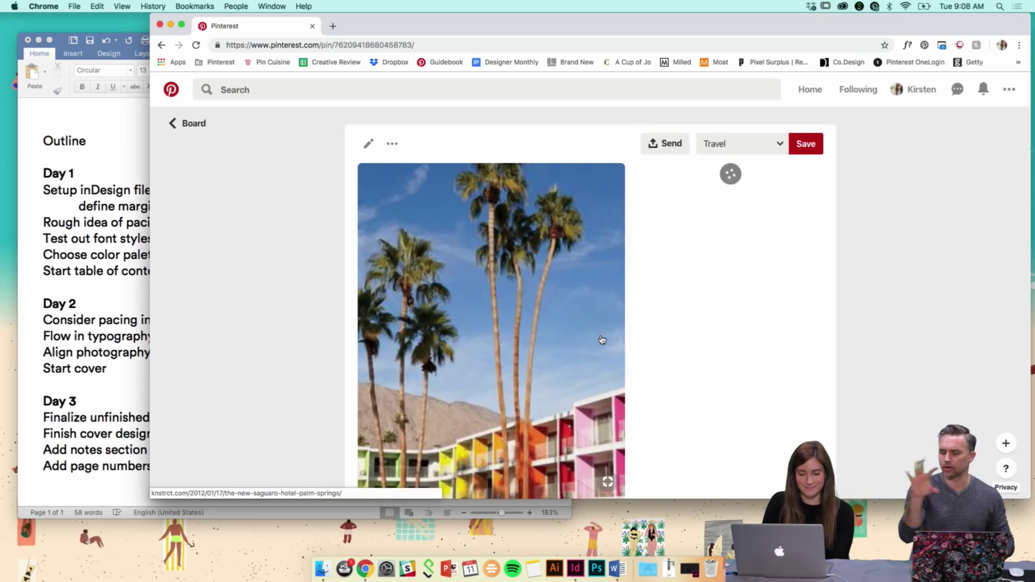
scroll(602, 340, down, 1)
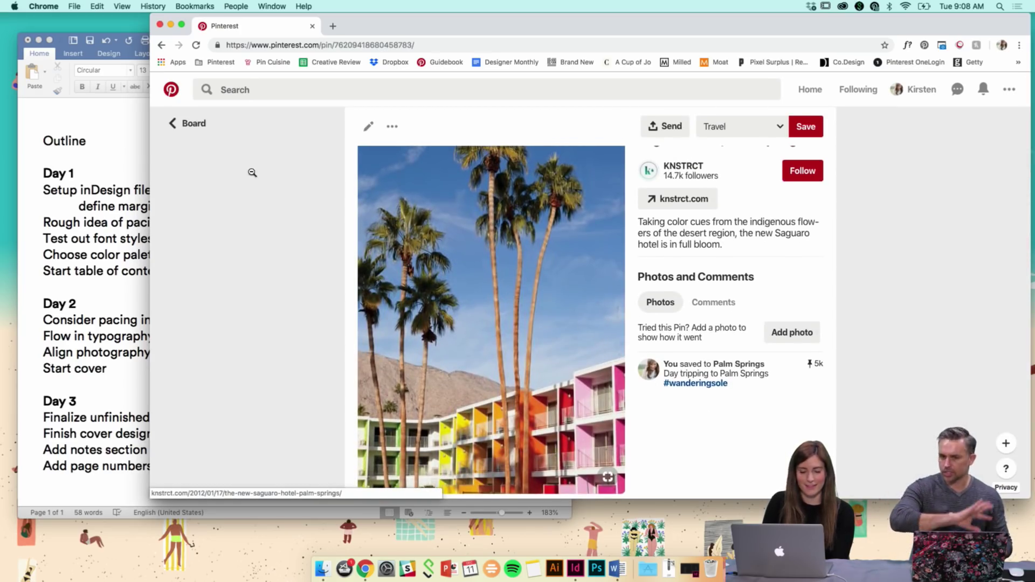
click(195, 124)
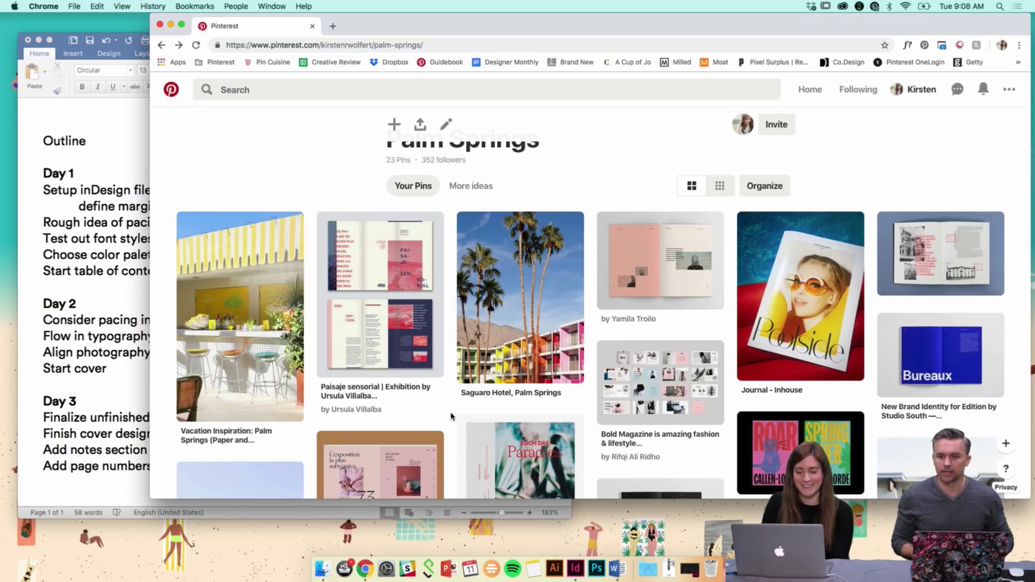
Switch to the AdobeLive_Outline document in Word and review the three-day outline
scroll(452, 416, down, 2)
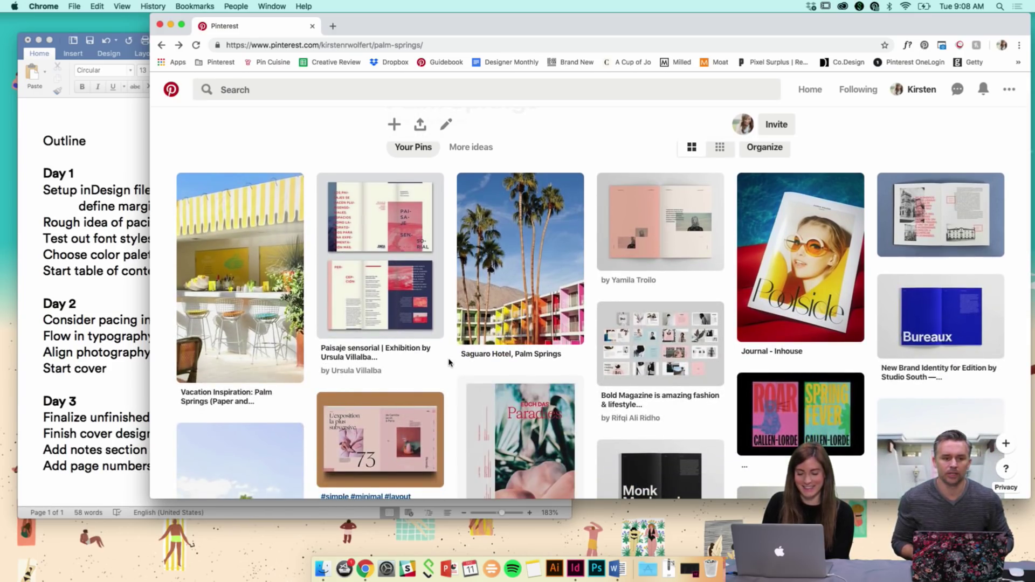
click(90, 298)
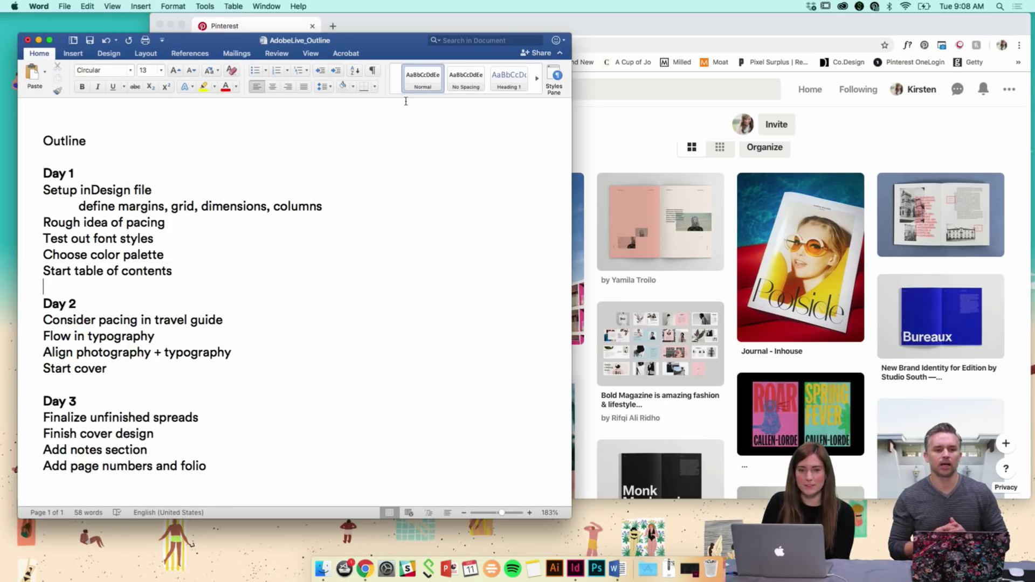
scroll(269, 163, left, 2)
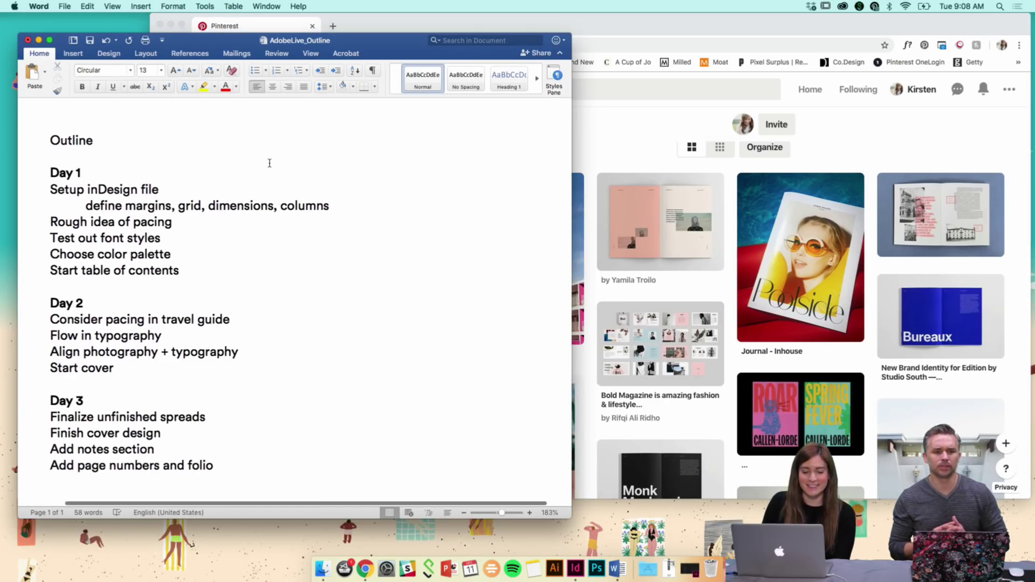
scroll(270, 162, down, 1)
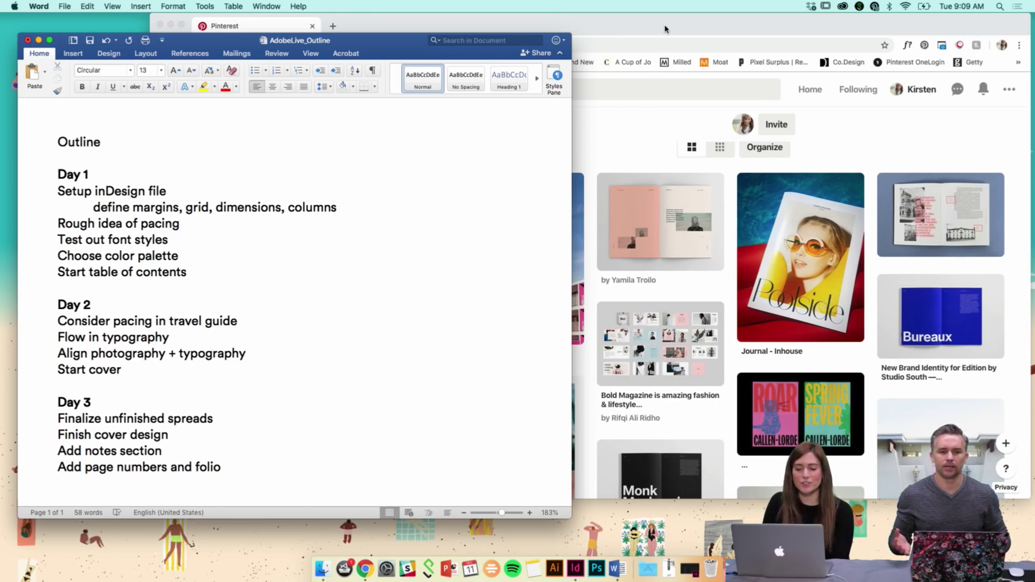
Switch back to the Palm Springs board in Chrome and review the magazine cover and layout inspiration pins
click(629, 110)
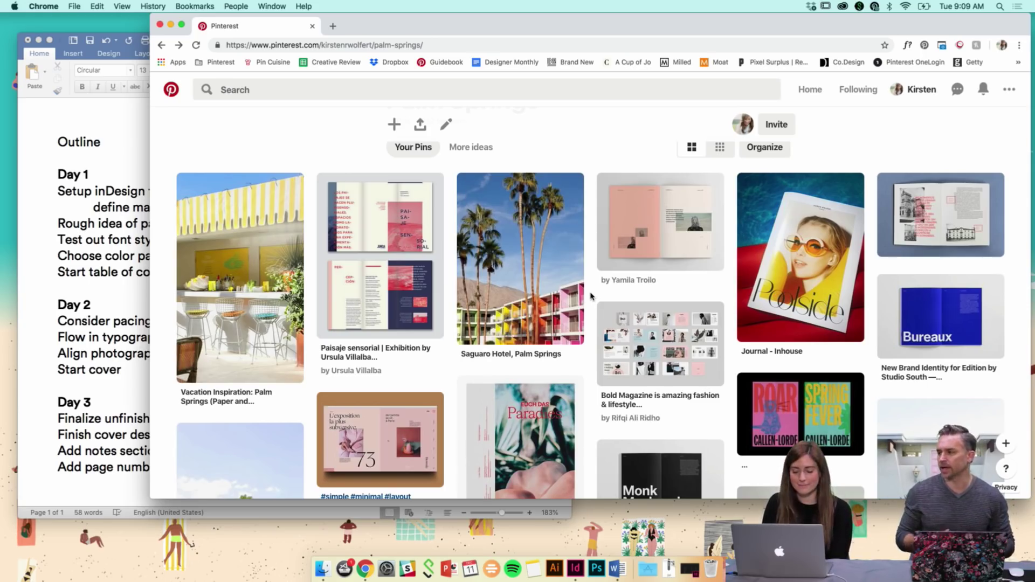
scroll(592, 295, down, 2)
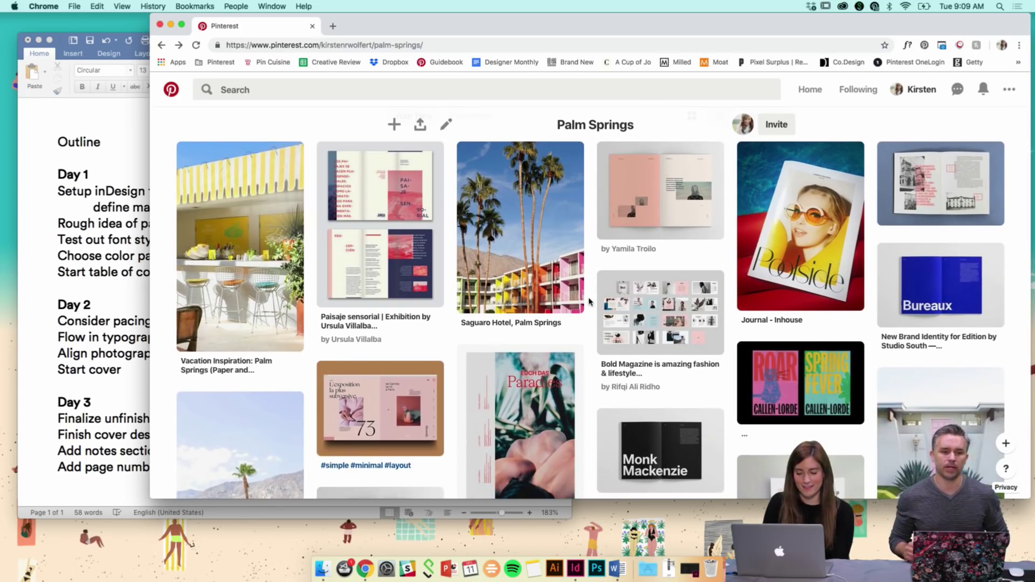
scroll(590, 301, down, 4)
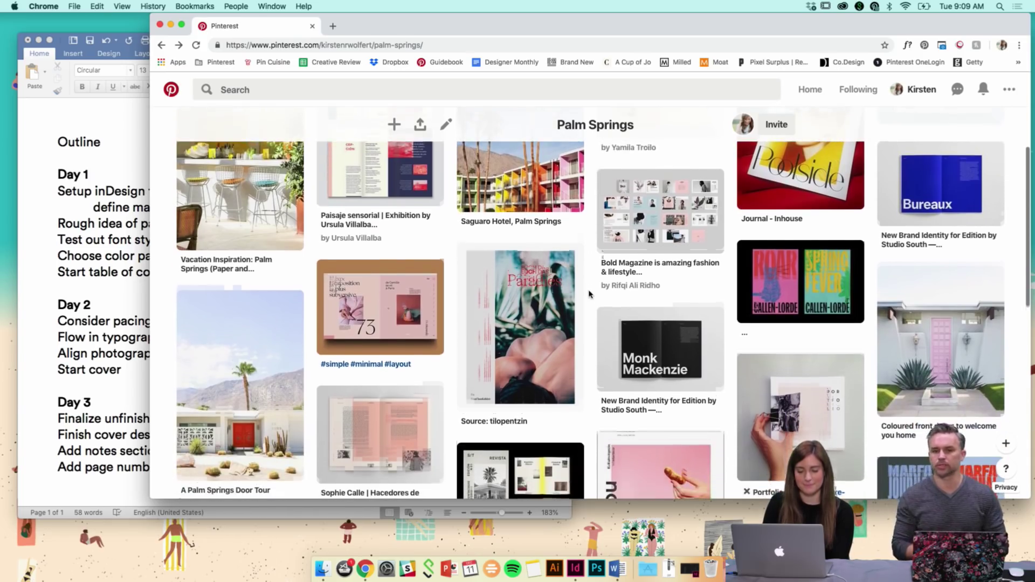
scroll(589, 294, down, 5)
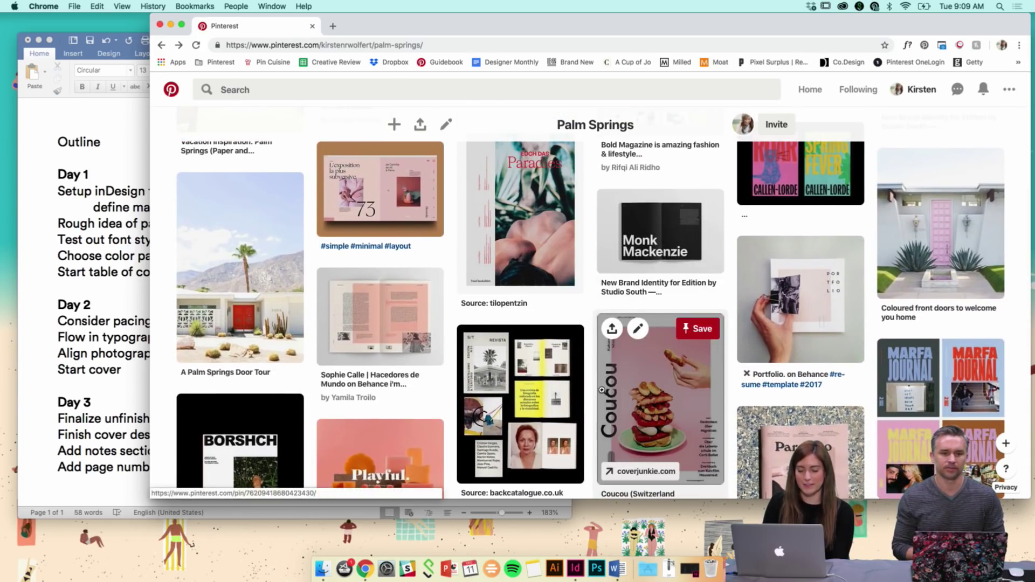
scroll(539, 351, down, 3)
Recheck the outline in Word, and return to the Coucou cover area of the Palm Springs board in Chrome
click(83, 278)
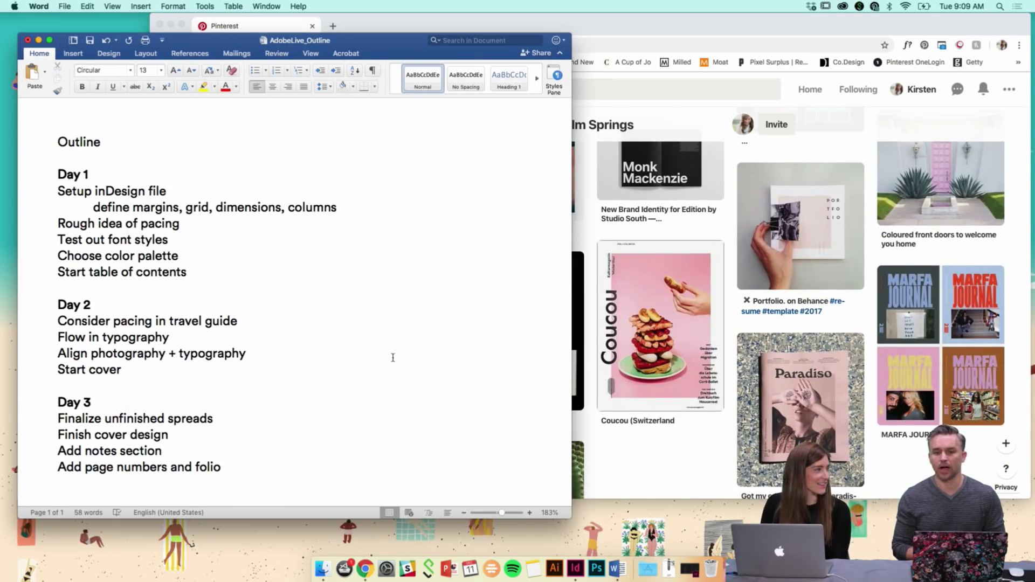
click(658, 444)
scroll(636, 302, up, 3)
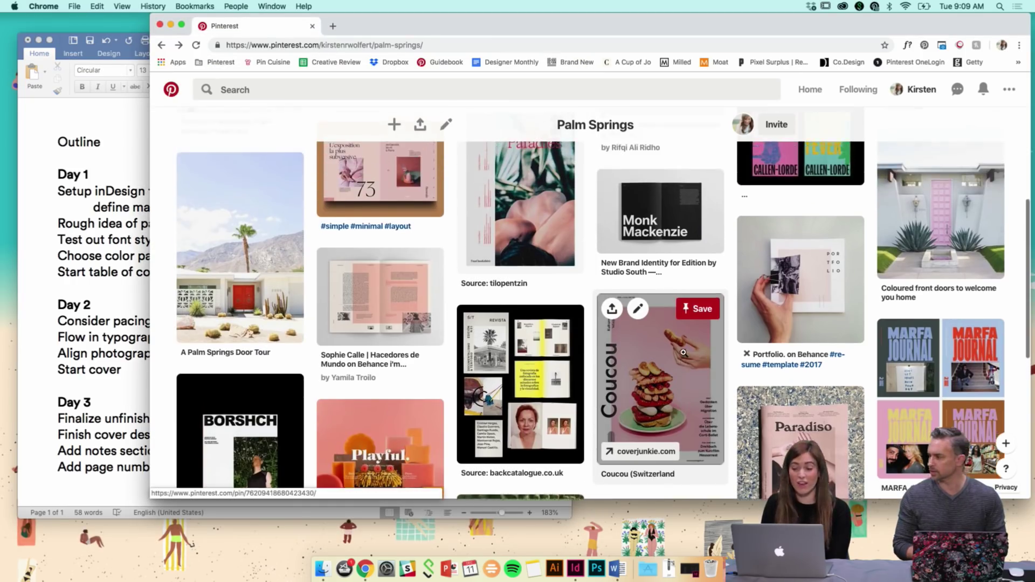
Open the board owner's profile from the Palm Springs board and look over the collection of boards
scroll(619, 262, up, 5)
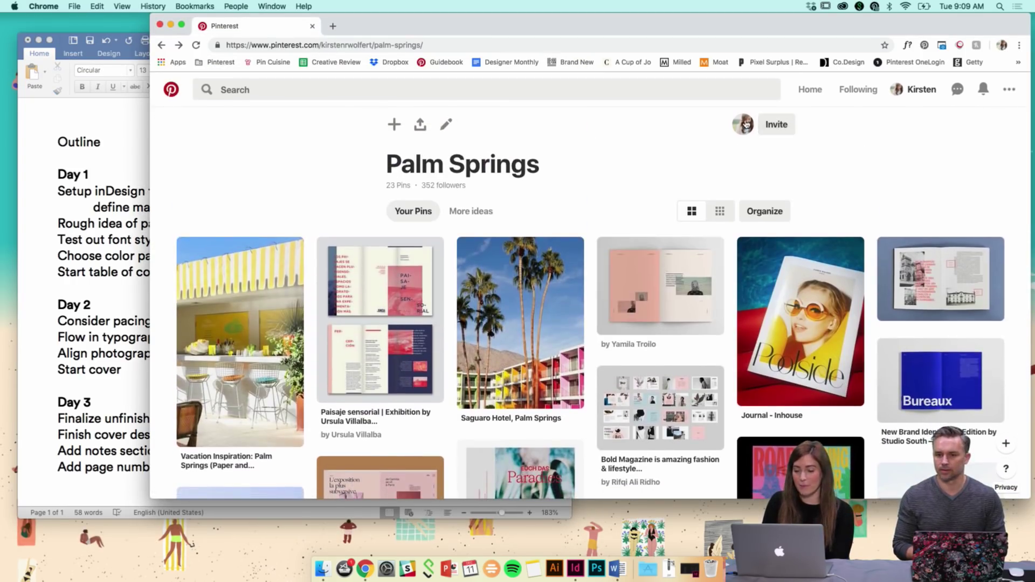
click(743, 125)
scroll(663, 373, down, 2)
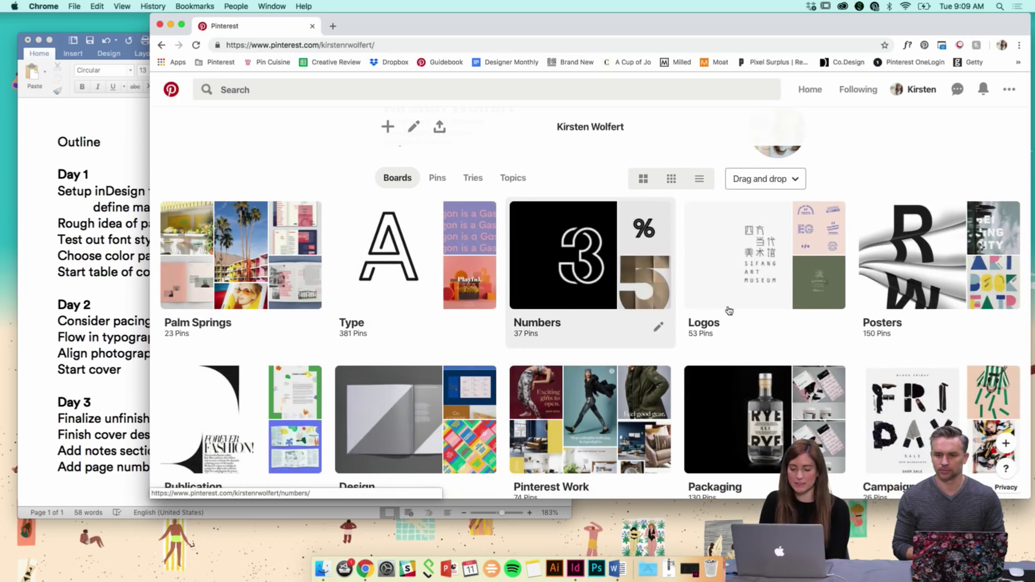
scroll(387, 443, down, 3)
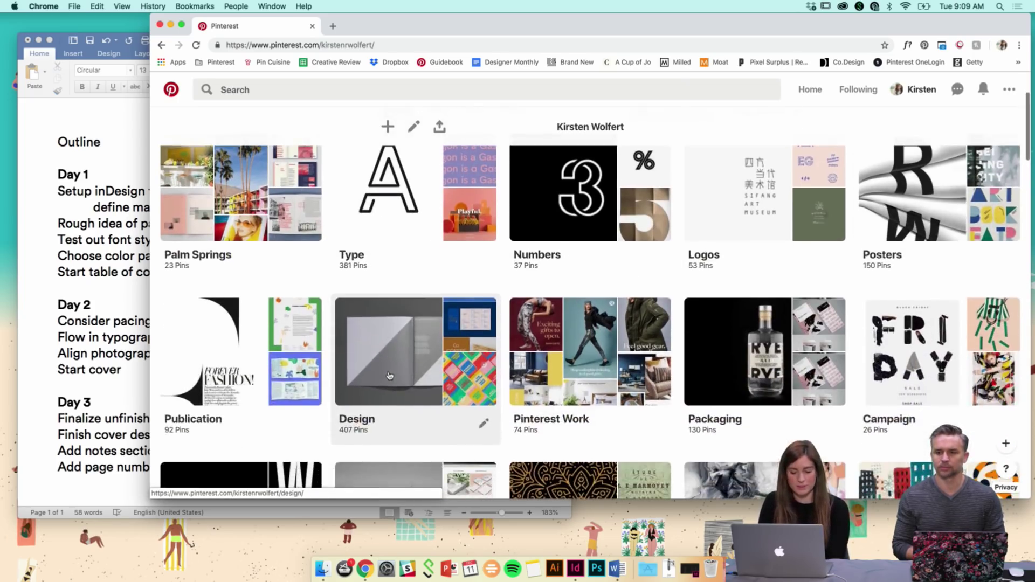
scroll(387, 372, down, 1)
scroll(387, 372, up, 5)
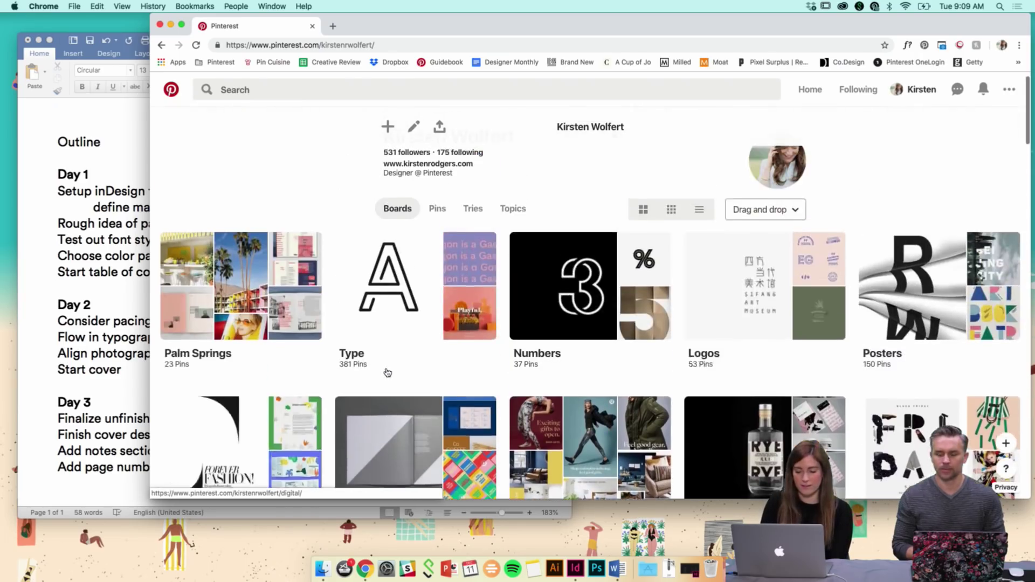
scroll(388, 373, down, 1)
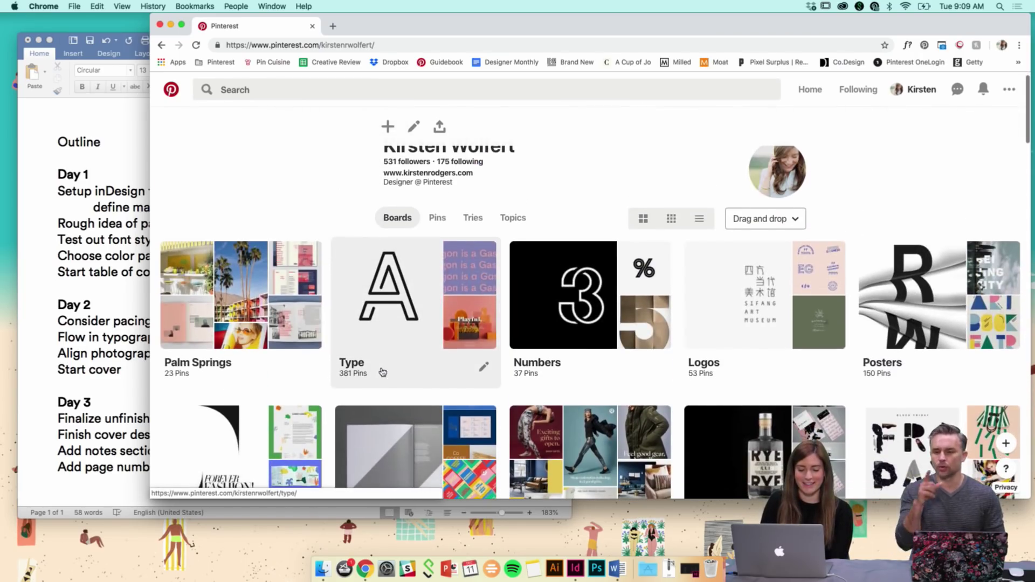
Reopen the Palm Springs board and browse its pins down to the end
click(251, 293)
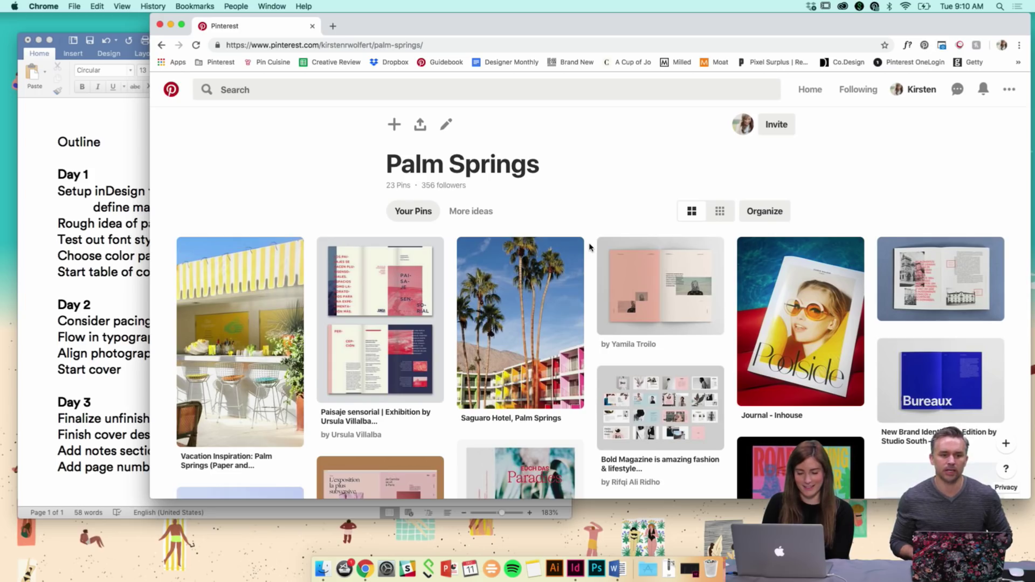
scroll(590, 247, down, 3)
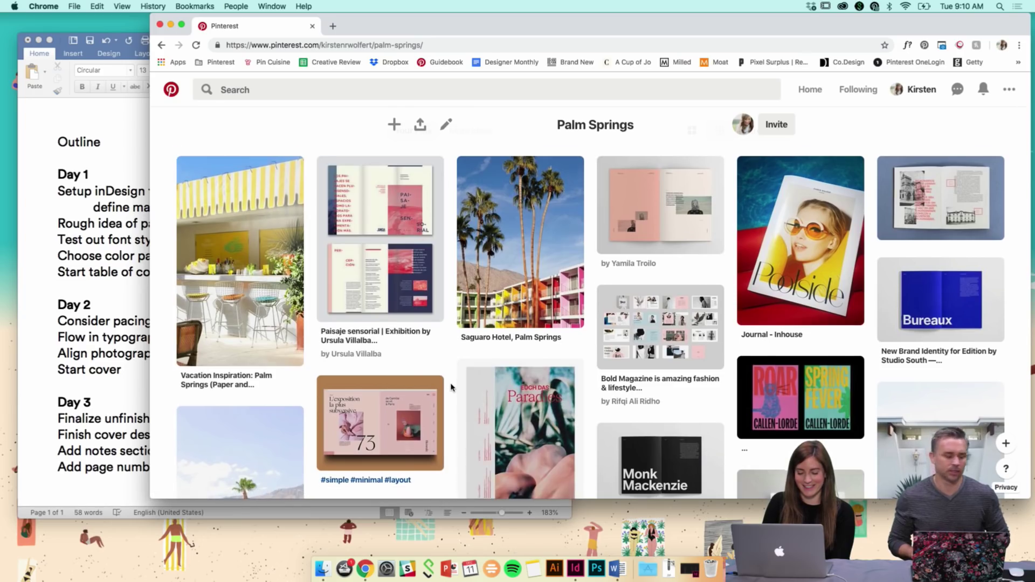
scroll(451, 387, down, 4)
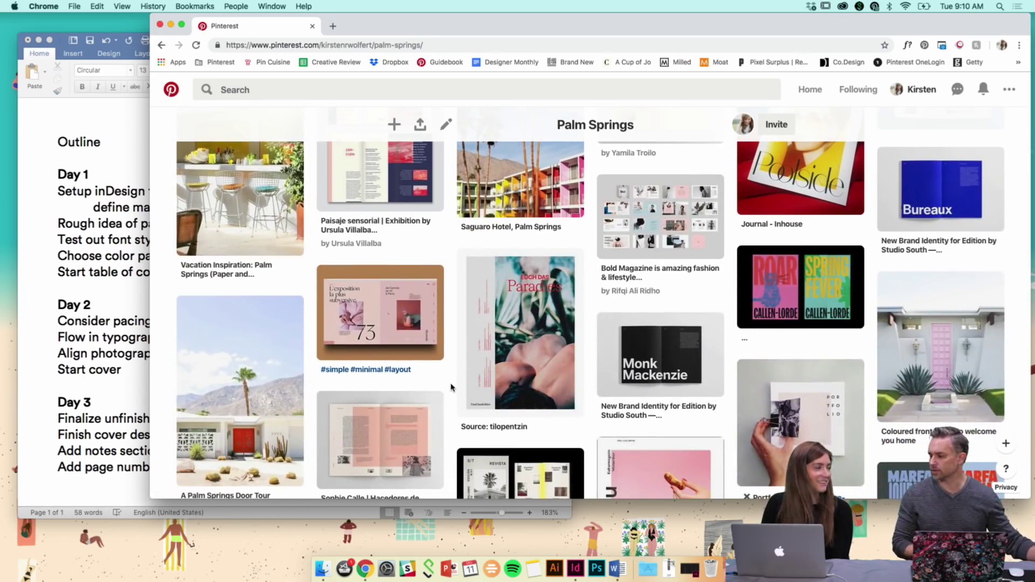
scroll(451, 387, down, 7)
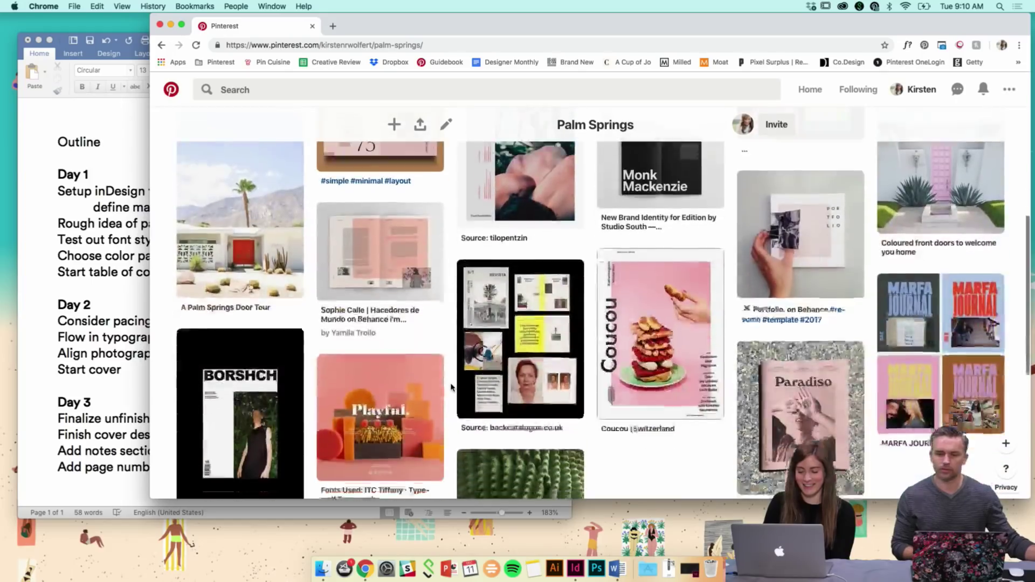
scroll(451, 387, down, 5)
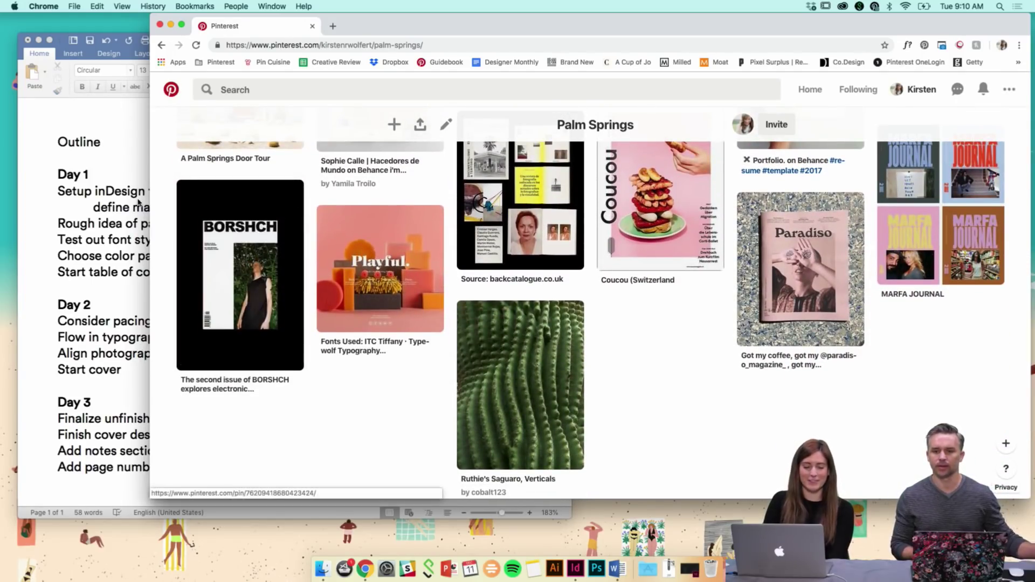
Switch to the AdobeLive_Outline document in Word and review the outline, moving its window slightly lower
click(108, 160)
click(103, 143)
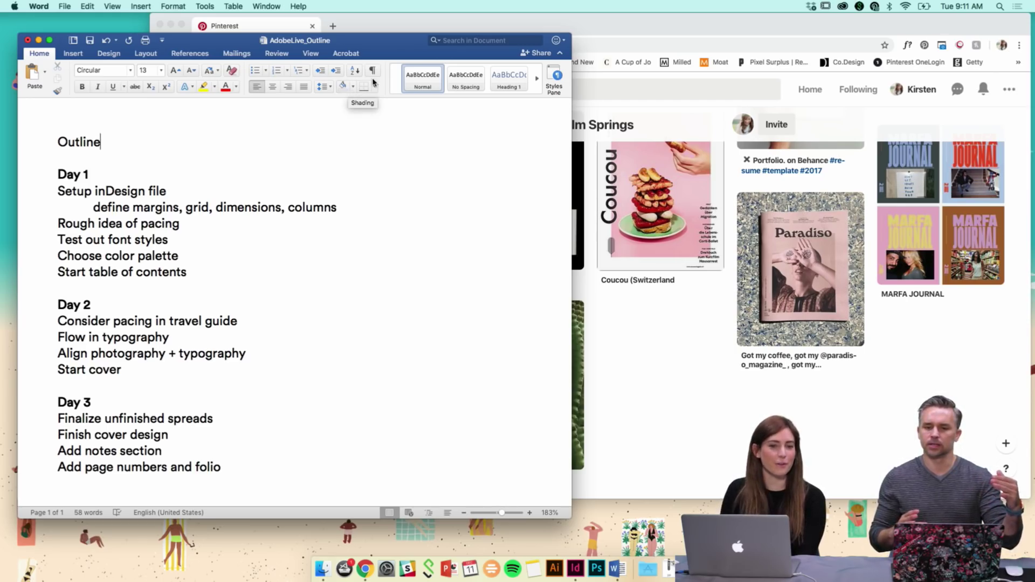
drag(390, 53, 397, 73)
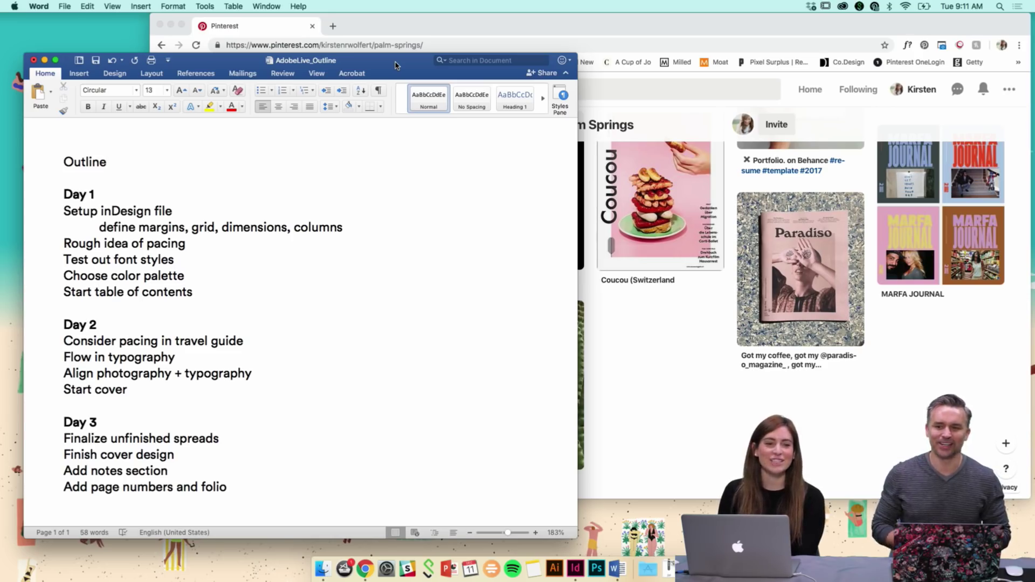
Switch to InDesign, start a new document and set its units to inches
click(577, 568)
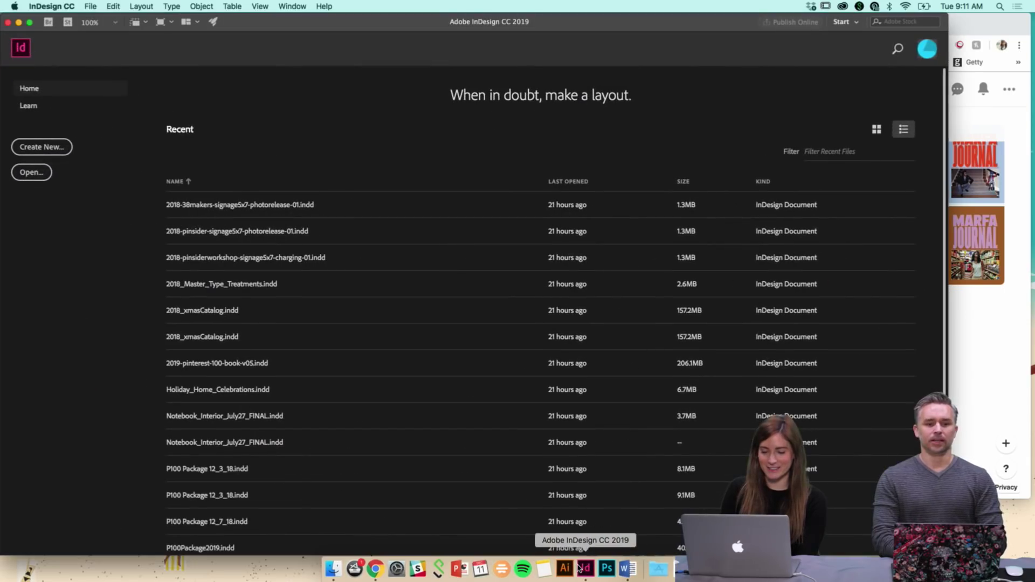
drag(252, 28, 267, 28)
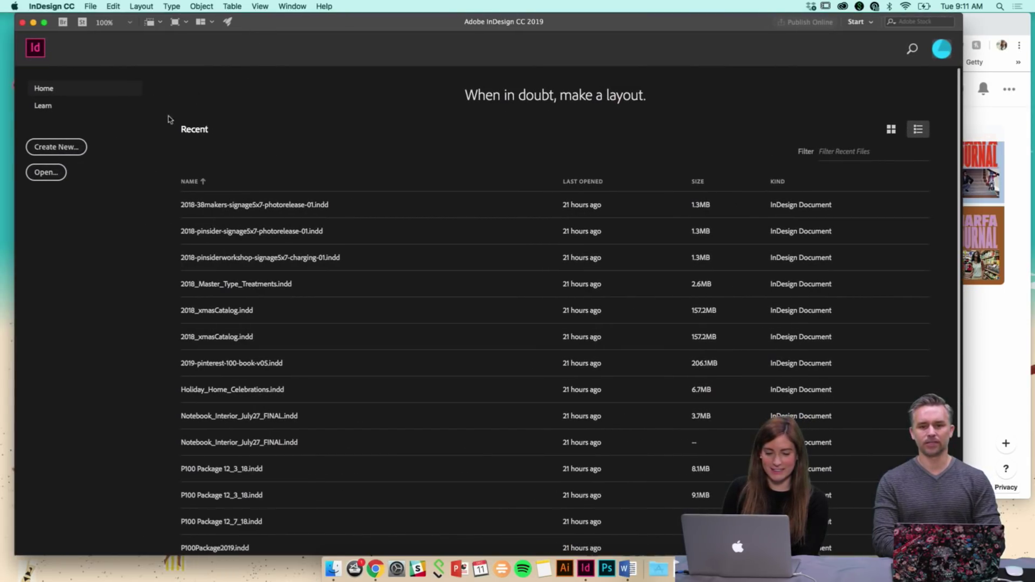
click(53, 147)
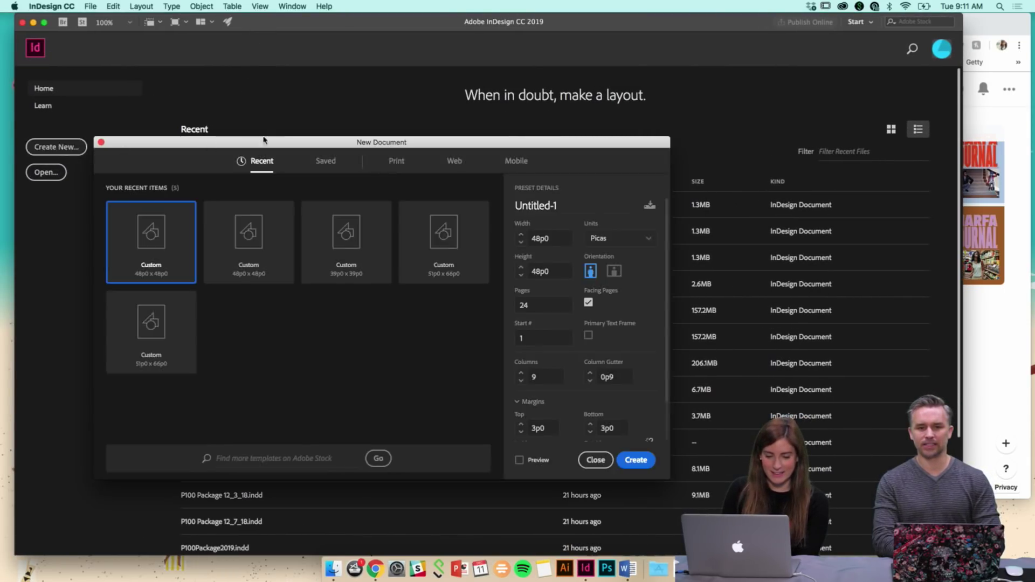
click(608, 241)
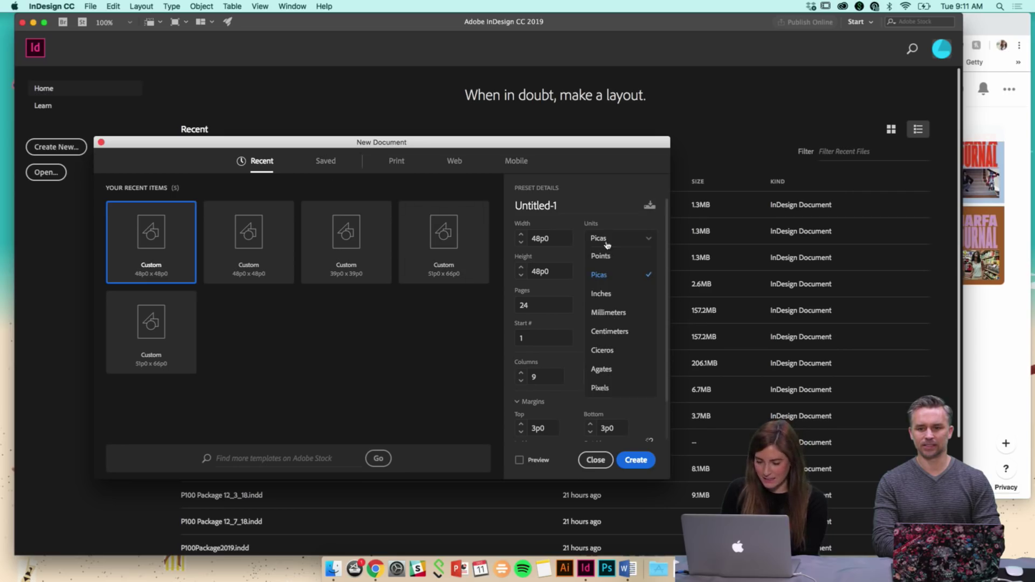
click(617, 295)
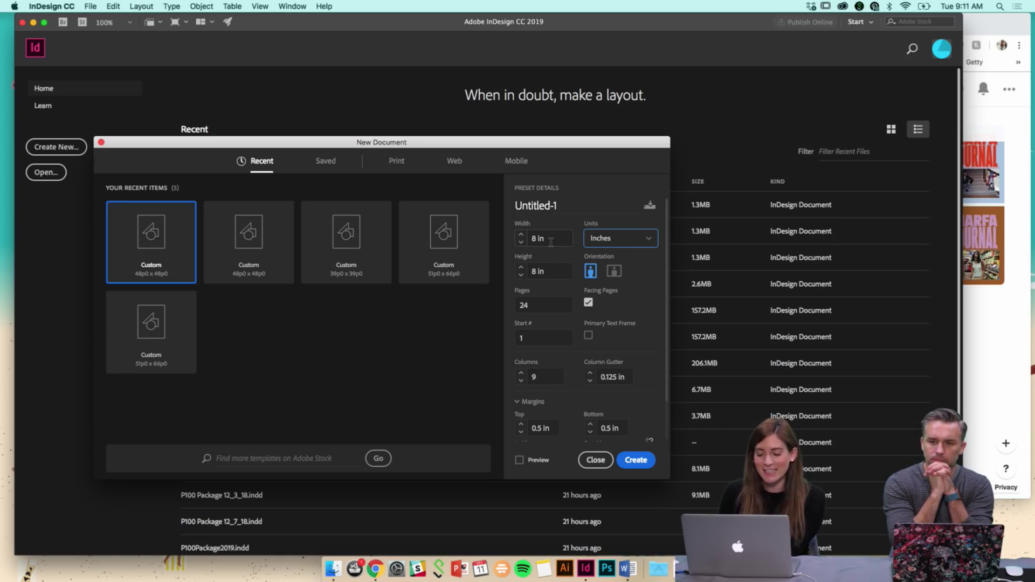
Check the width, height and page count set for the new document
click(550, 242)
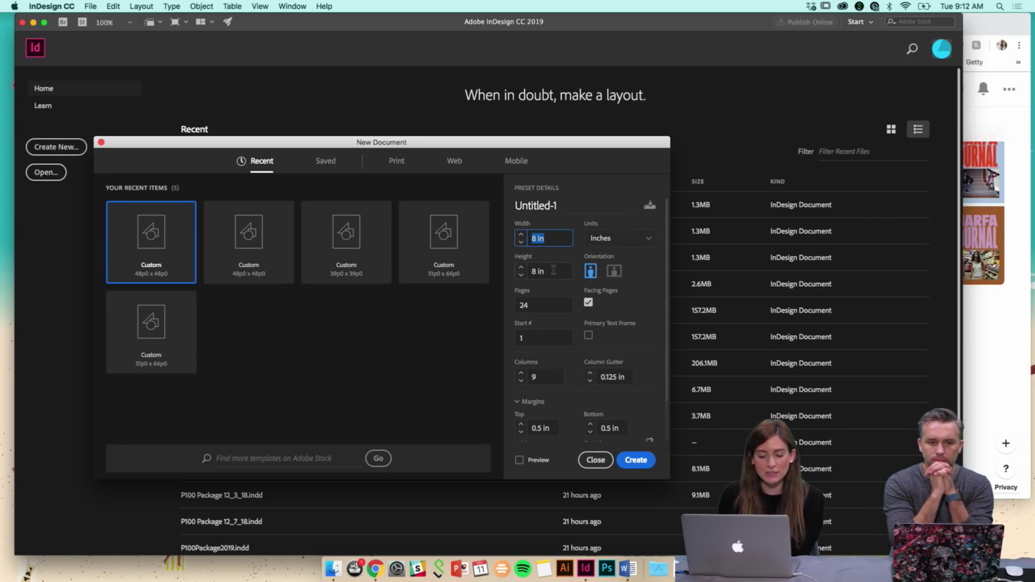
key(Tab)
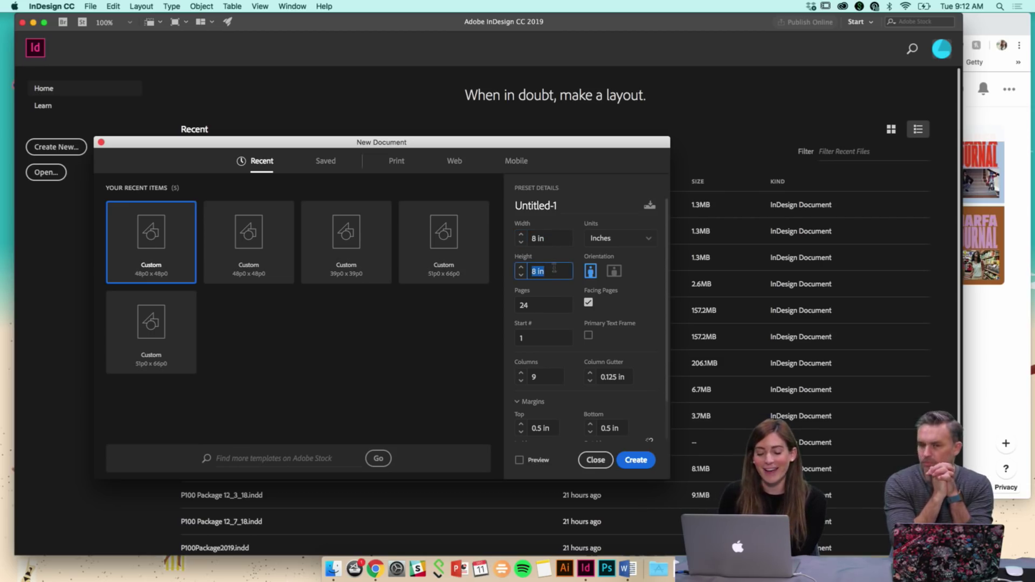
key(shift+Tab)
key(Tab)
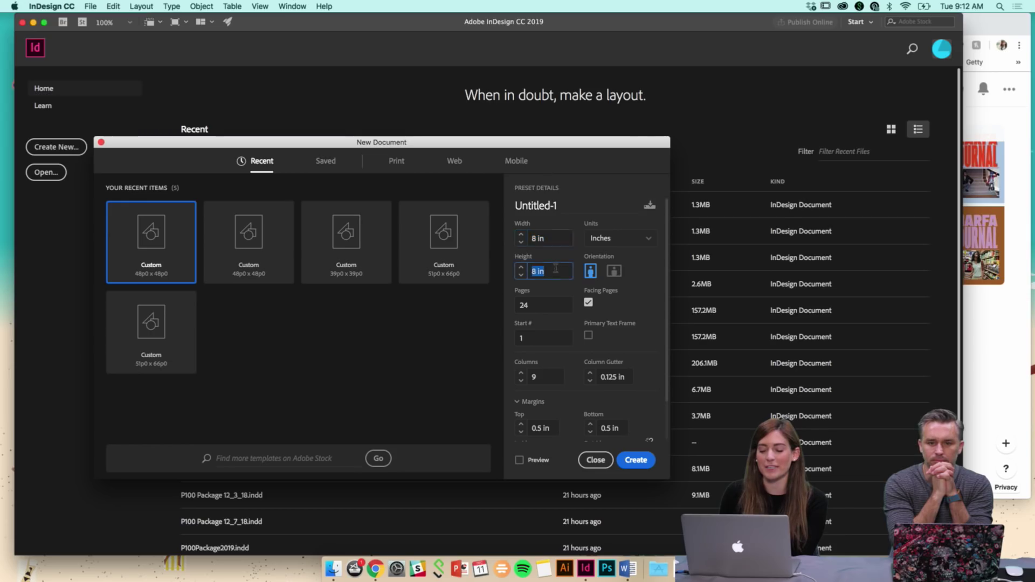
key(shift+Tab)
key(Tab)
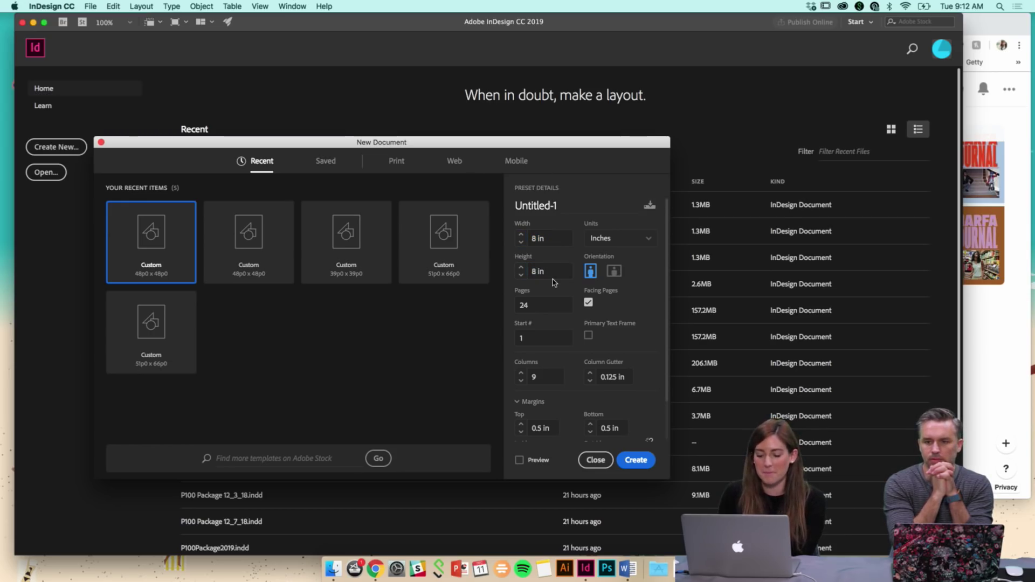
click(545, 307)
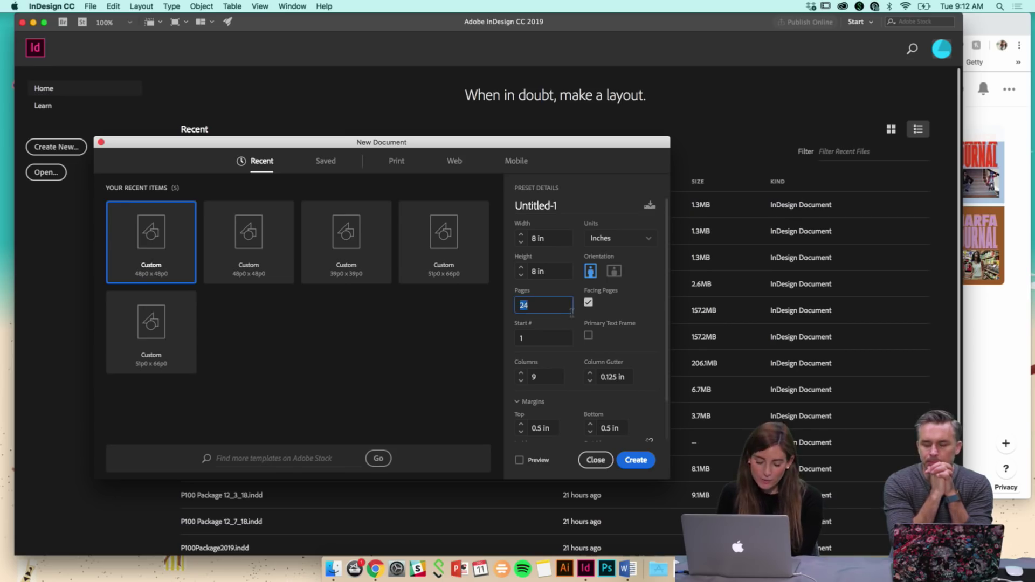
click(561, 307)
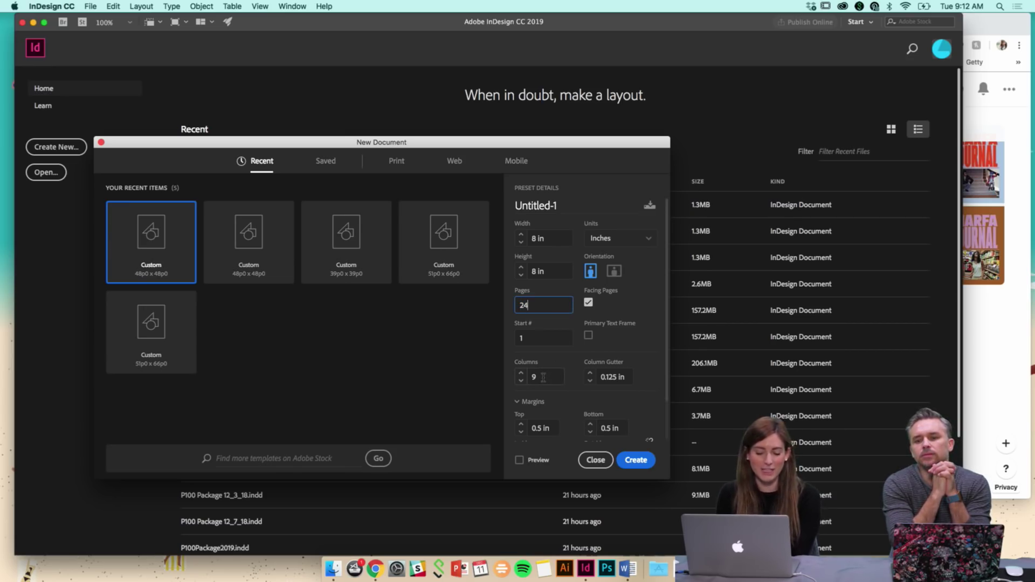
Set the new document's columns to 8, check the margins and create the document
click(522, 382)
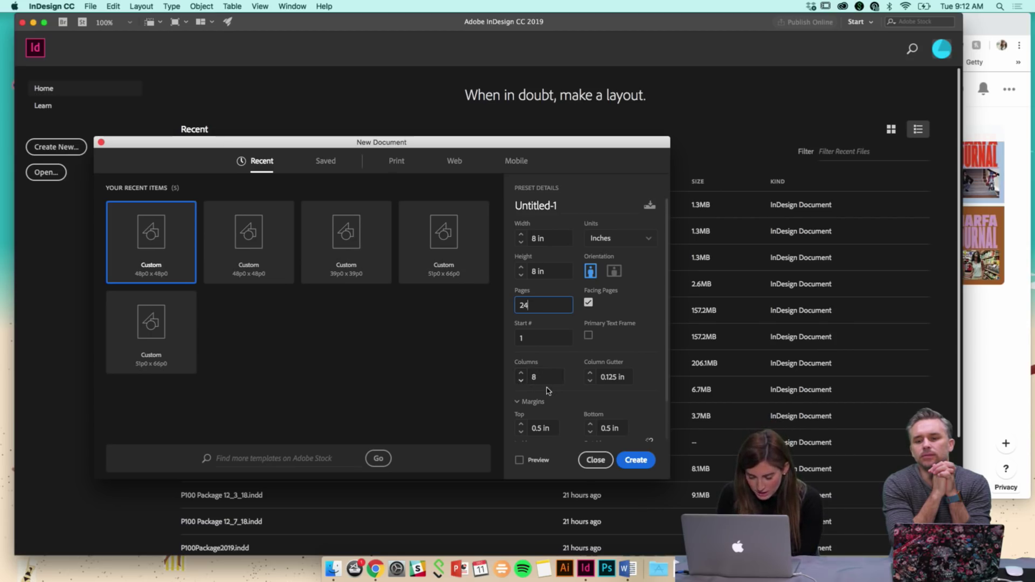
scroll(558, 432, down, 2)
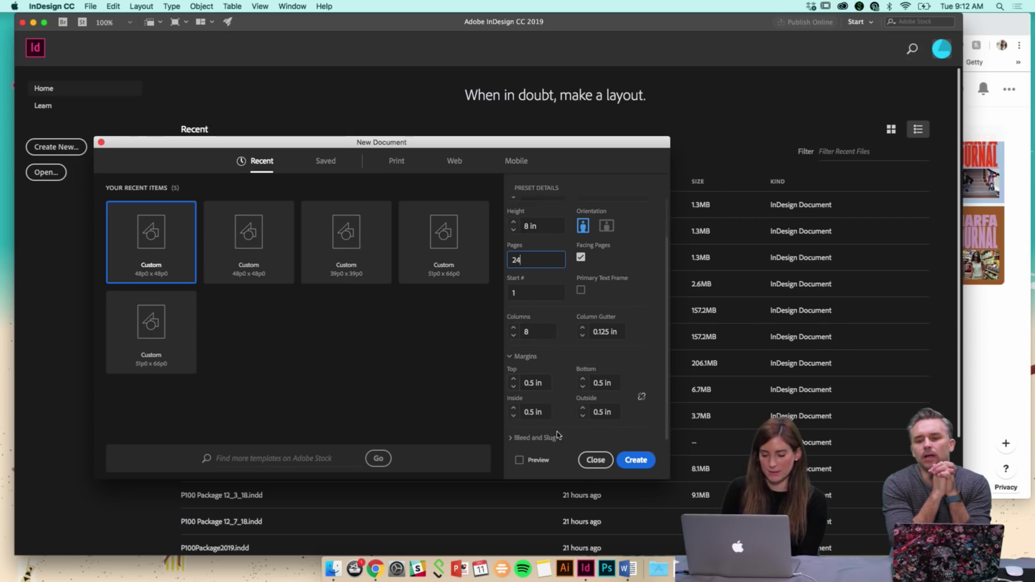
click(634, 461)
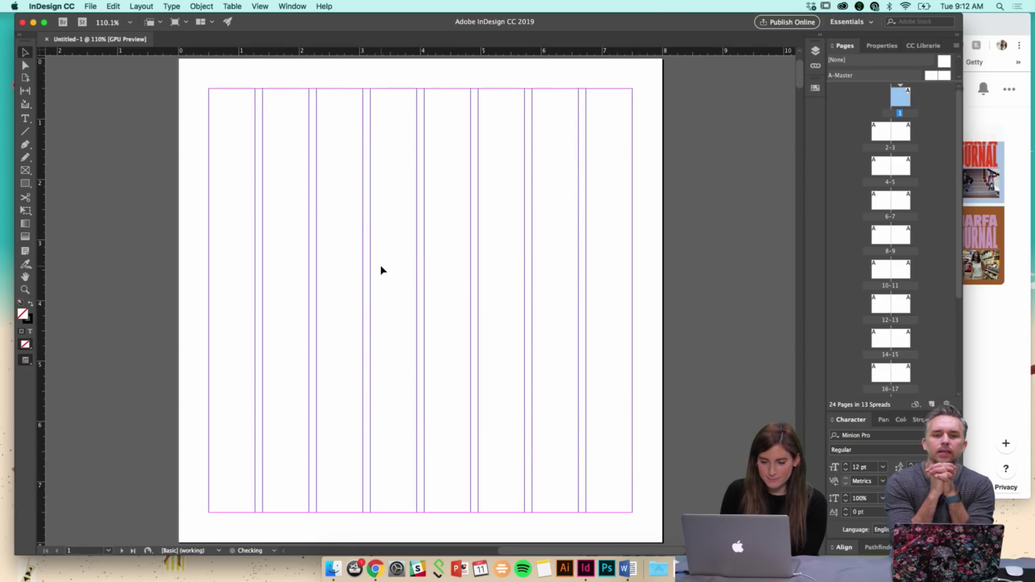
Save the new document to the Desktop as AdobeLive_PalmSprings in InDesign CC 2019 format
key(super+minus)
key(super+minus)
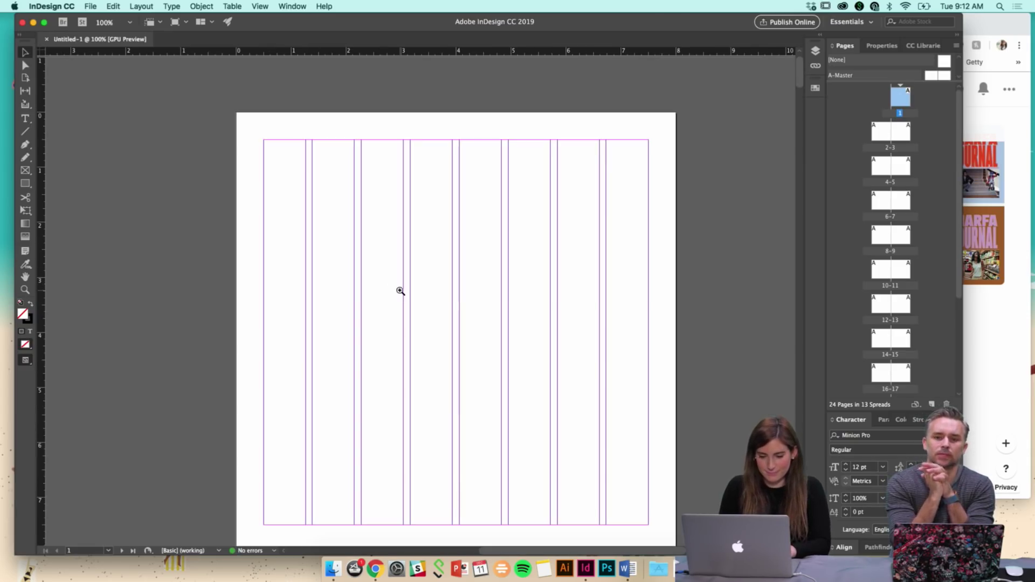
scroll(400, 294, up, 1)
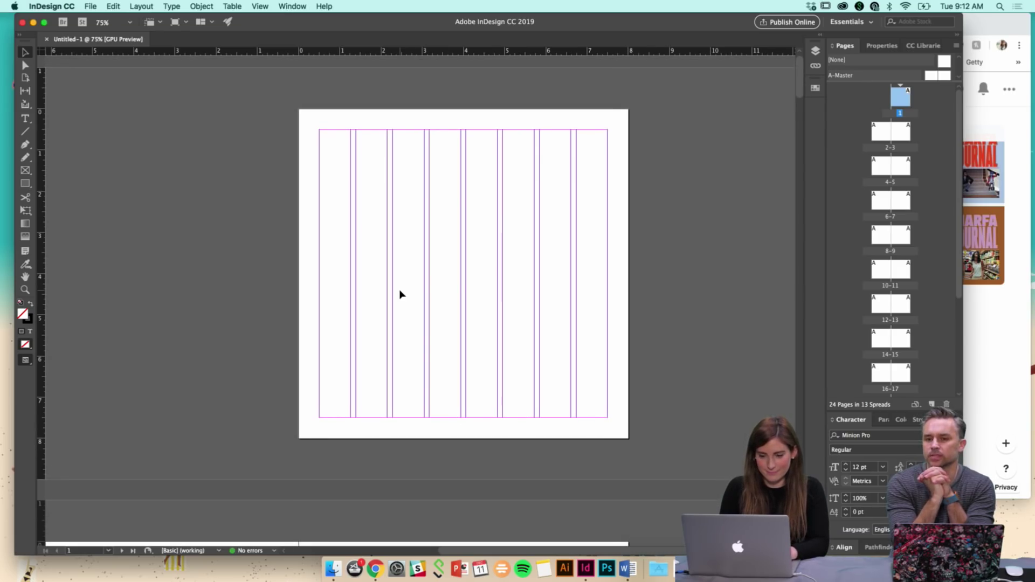
key(super+s)
text(A)
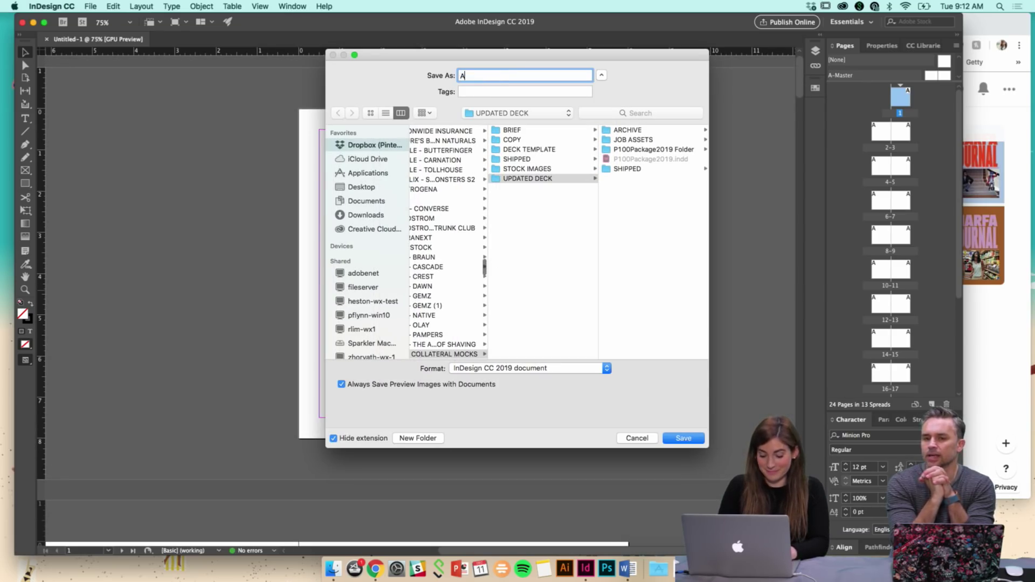
text(dobeLive)
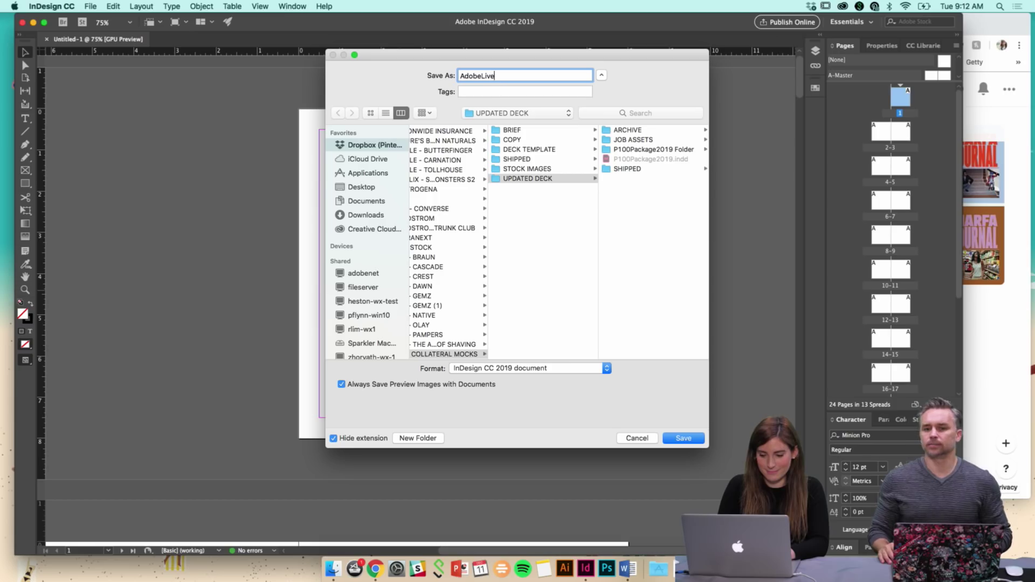
click(363, 189)
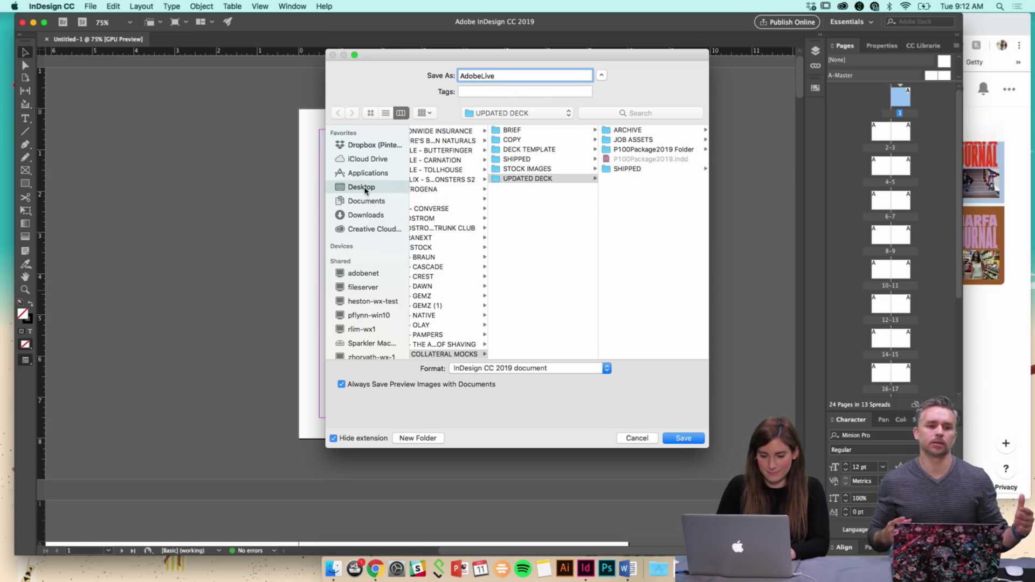
text(_)
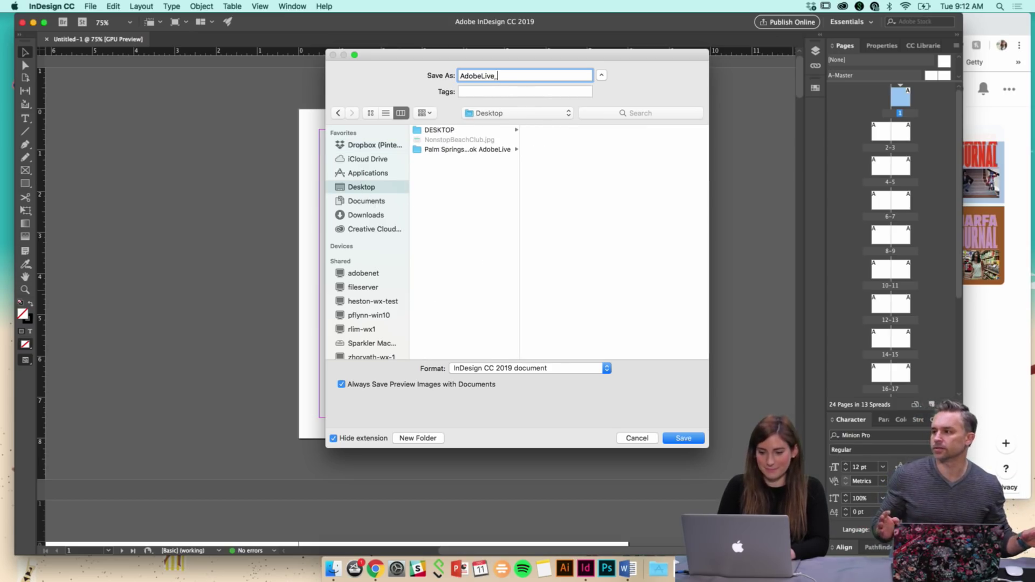
text(P)
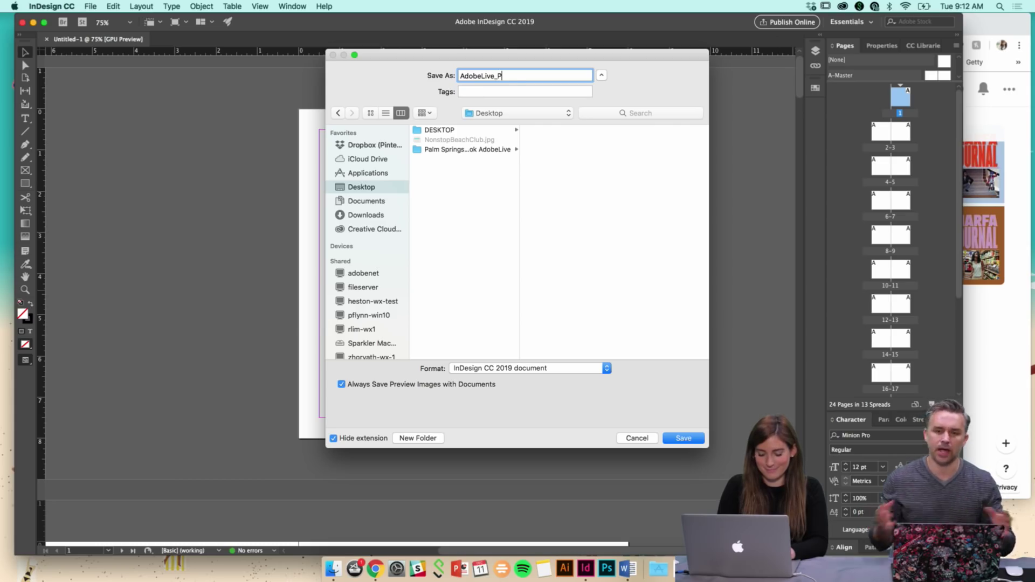
text(almSprings)
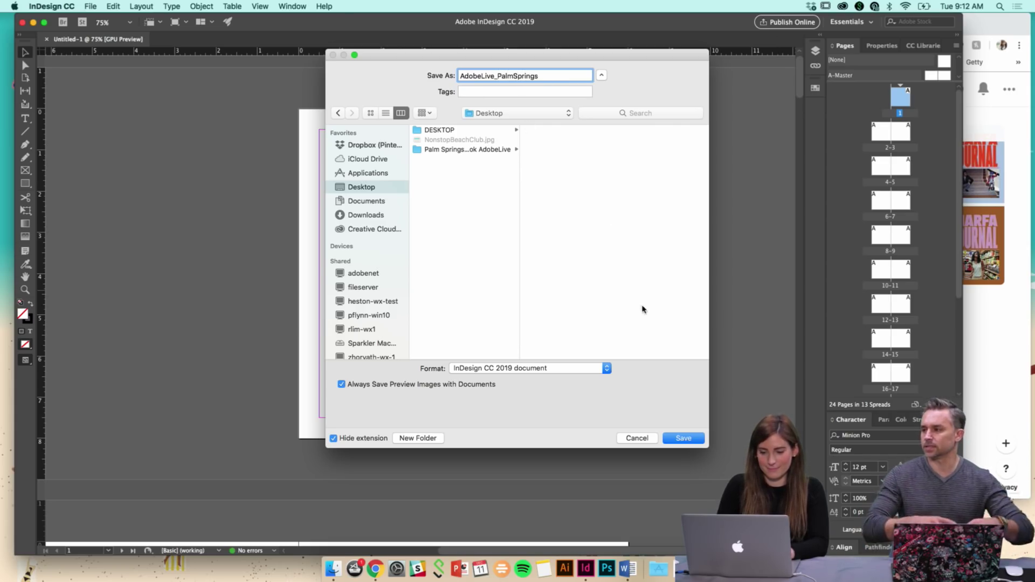
click(681, 439)
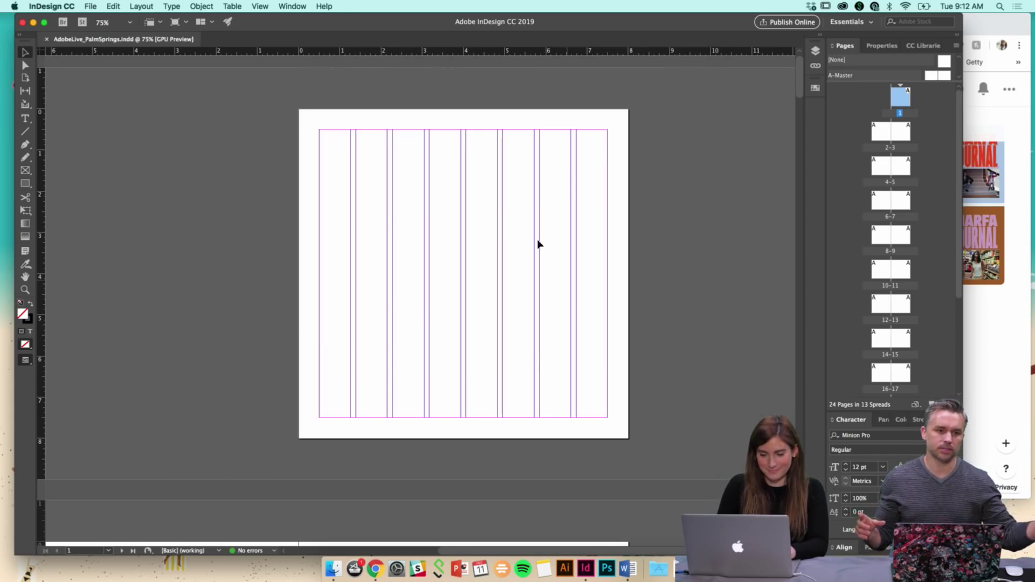
scroll(467, 282, right, 2)
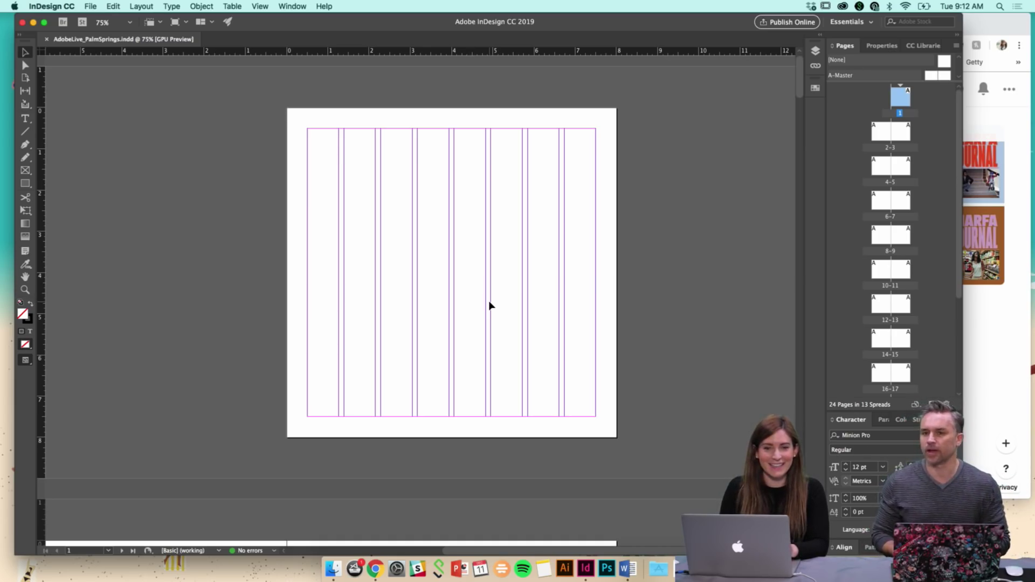
scroll(490, 305, left, 5)
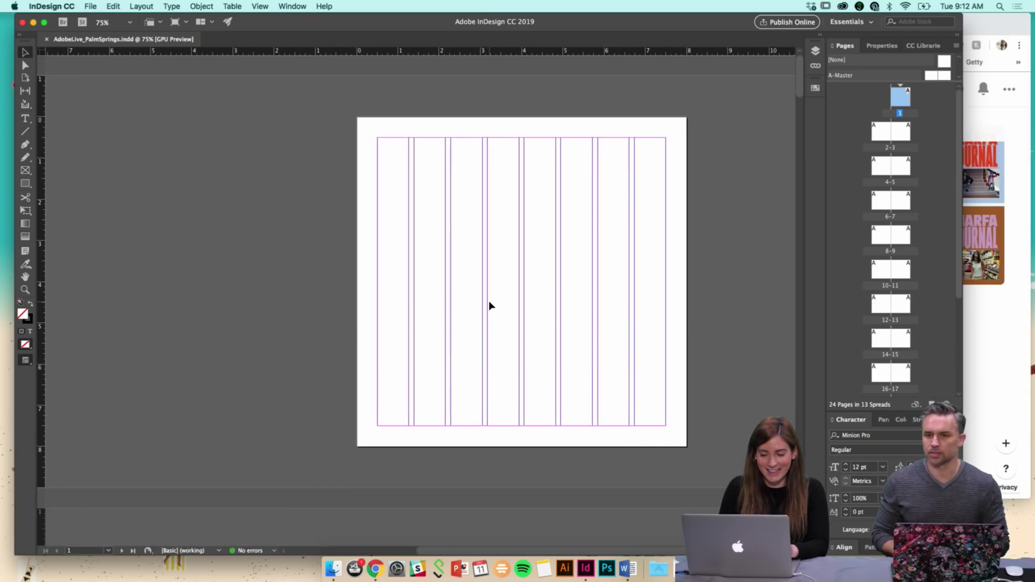
scroll(490, 306, down, 3)
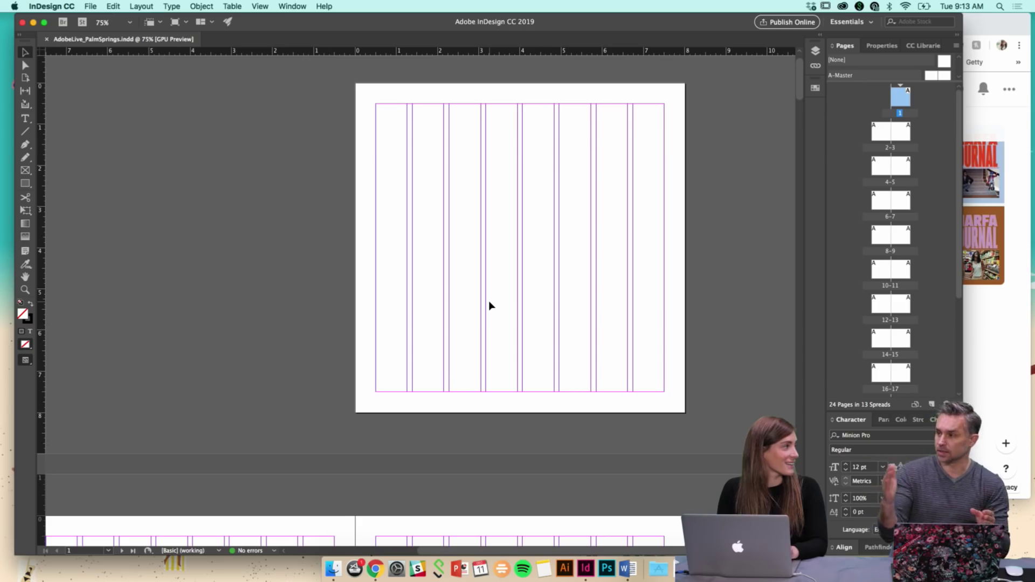
scroll(490, 306, up, 3)
scroll(490, 305, right, 3)
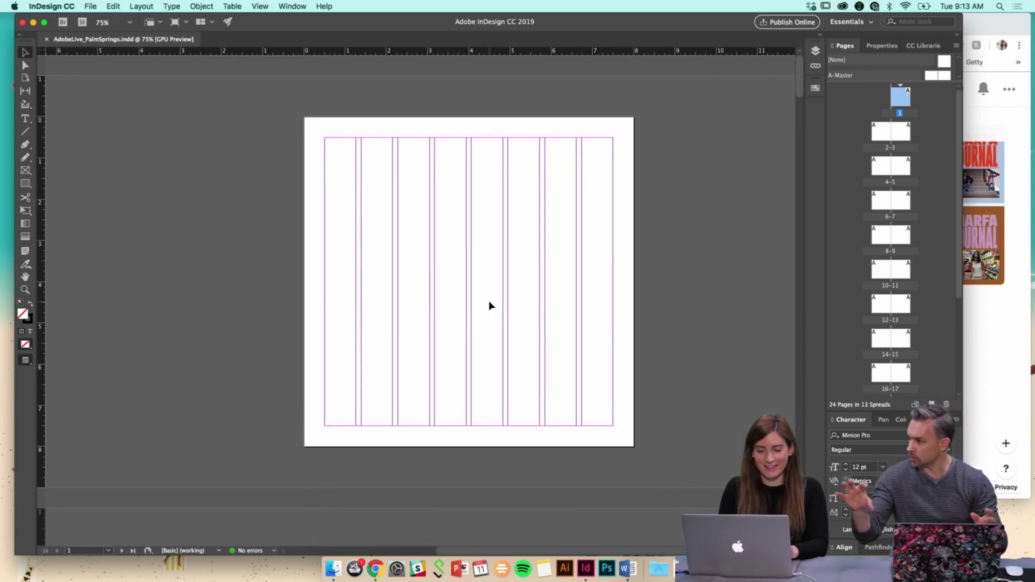
scroll(489, 305, right, 1)
scroll(491, 306, right, 1)
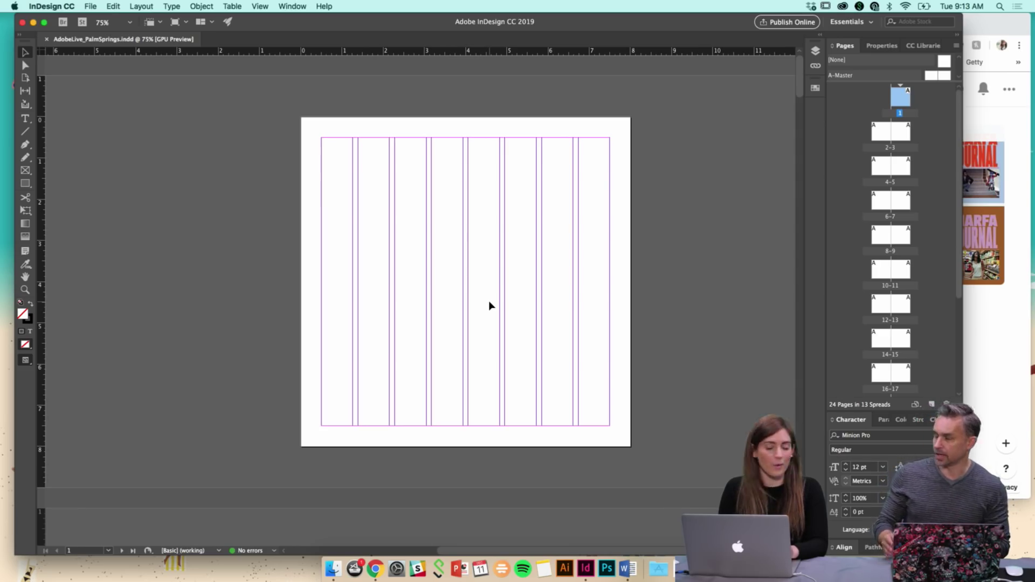
Hide the browser, bring the Finder window forward and select the Photos folder inside Palm Springs Book AdobeLive
drag(552, 27, 542, 24)
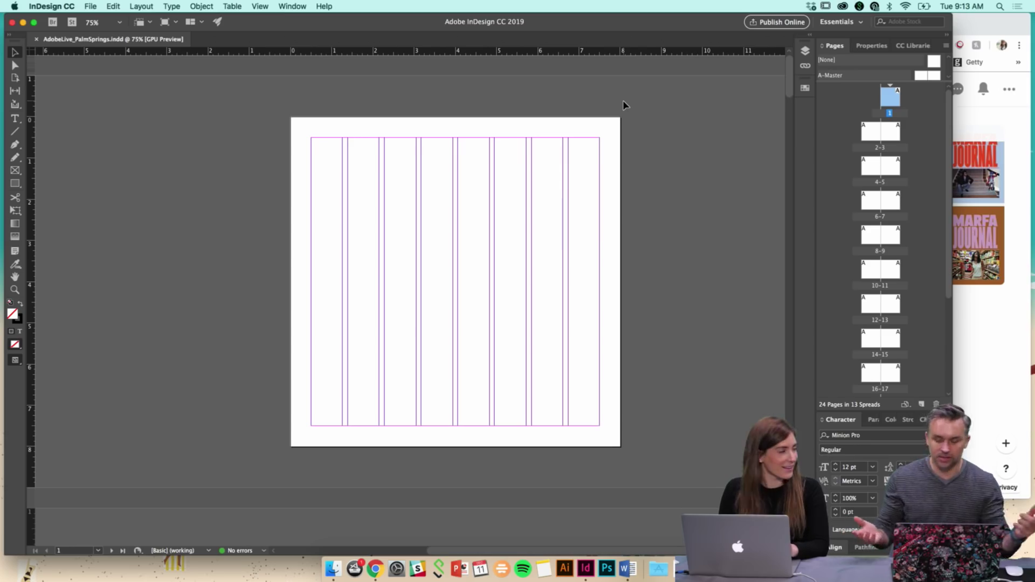
click(976, 28)
key(super+h)
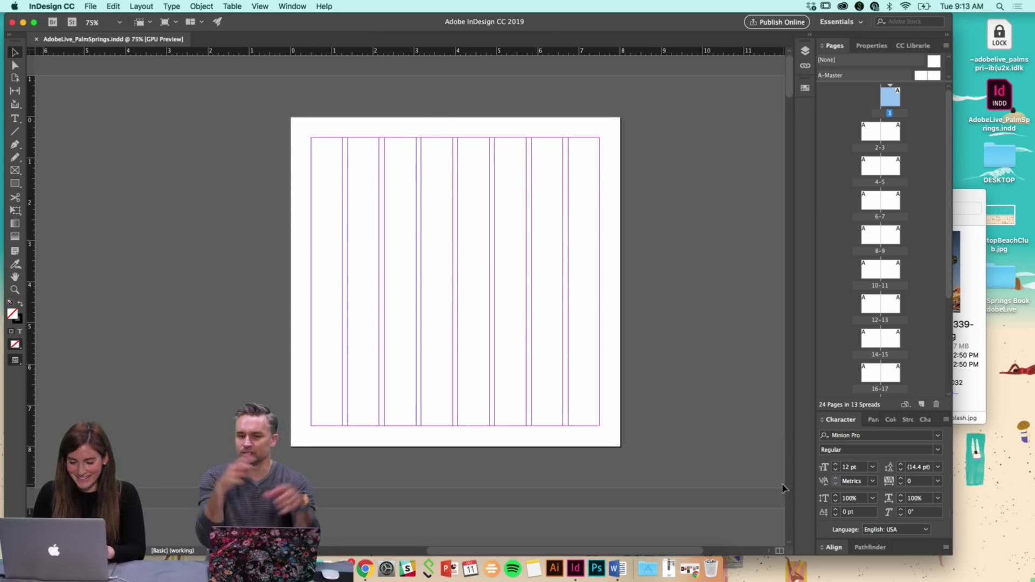
click(895, 573)
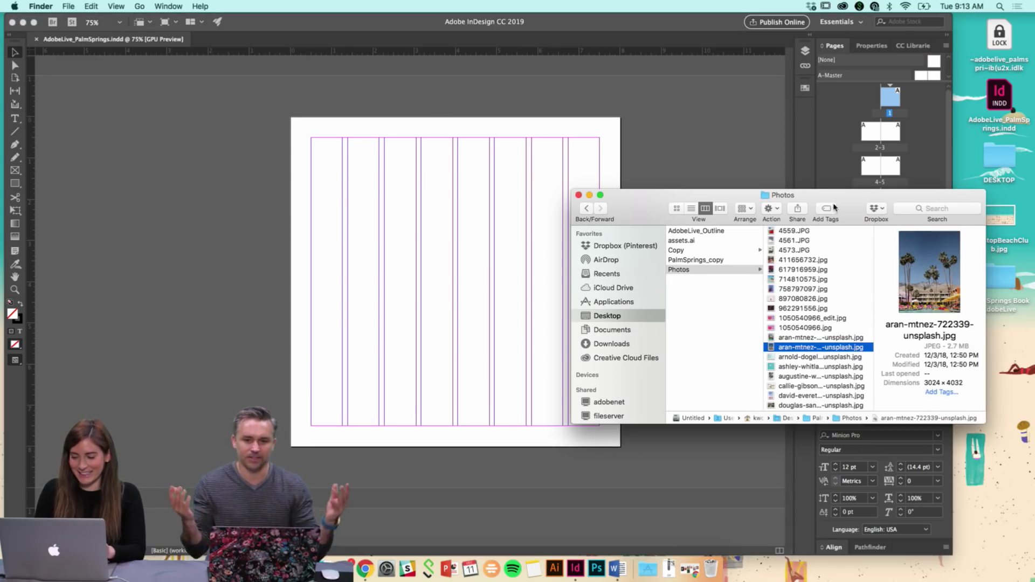
drag(630, 213, 670, 205)
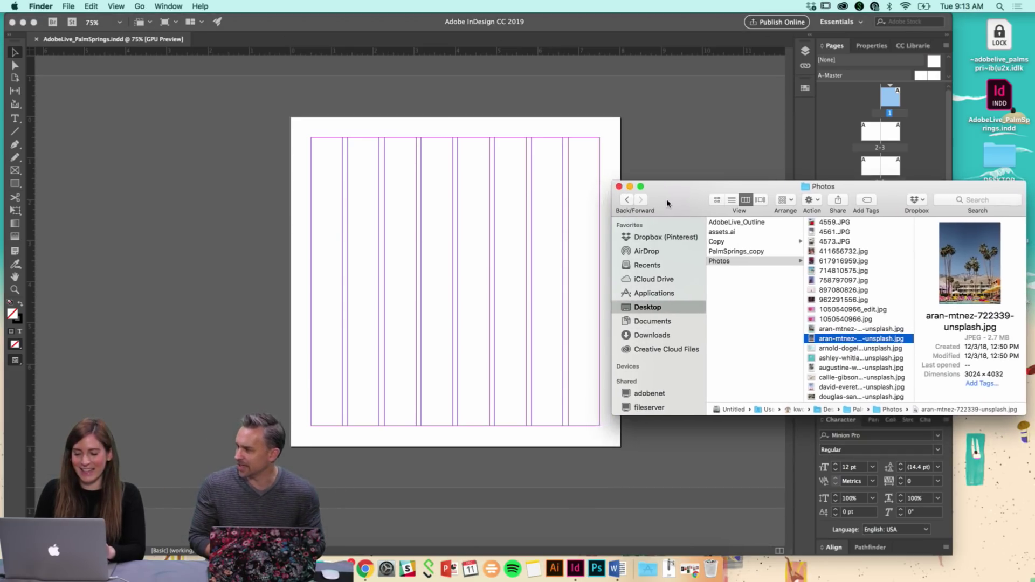
scroll(804, 294, up, 3)
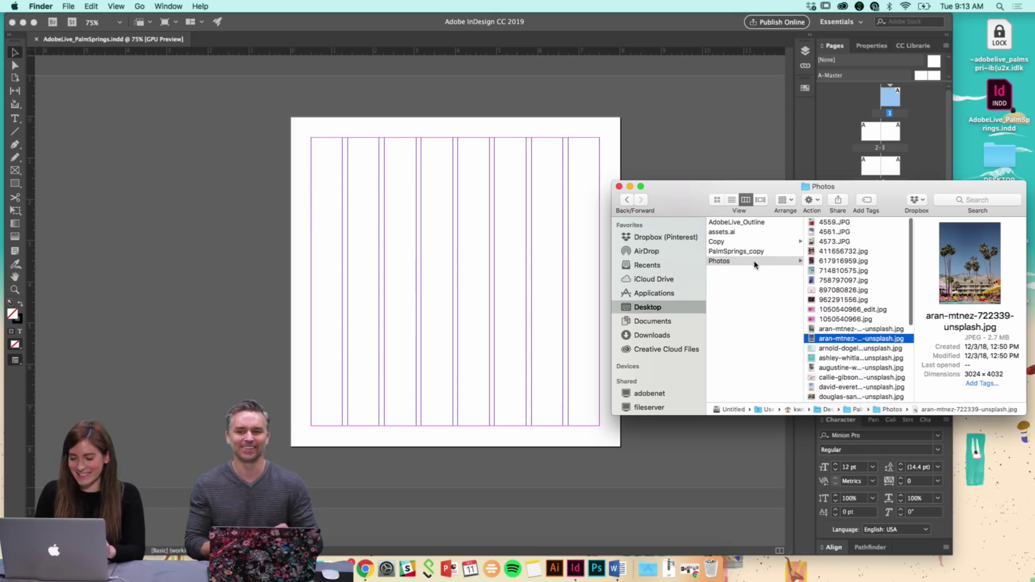
click(783, 264)
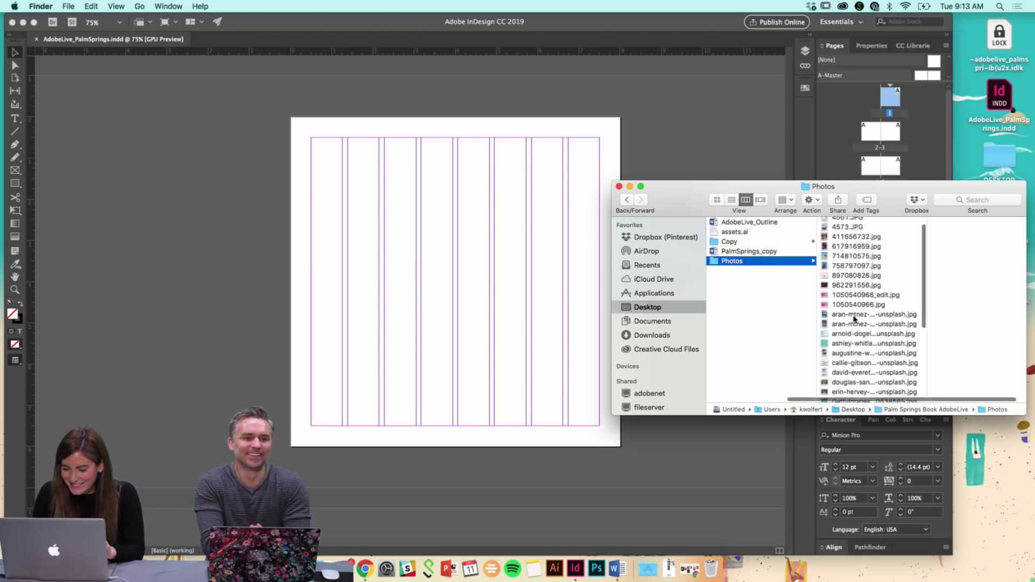
Return to the InDesign document and go to the spread of pages 2-3
click(509, 340)
scroll(510, 341, down, 5)
scroll(510, 342, up, 5)
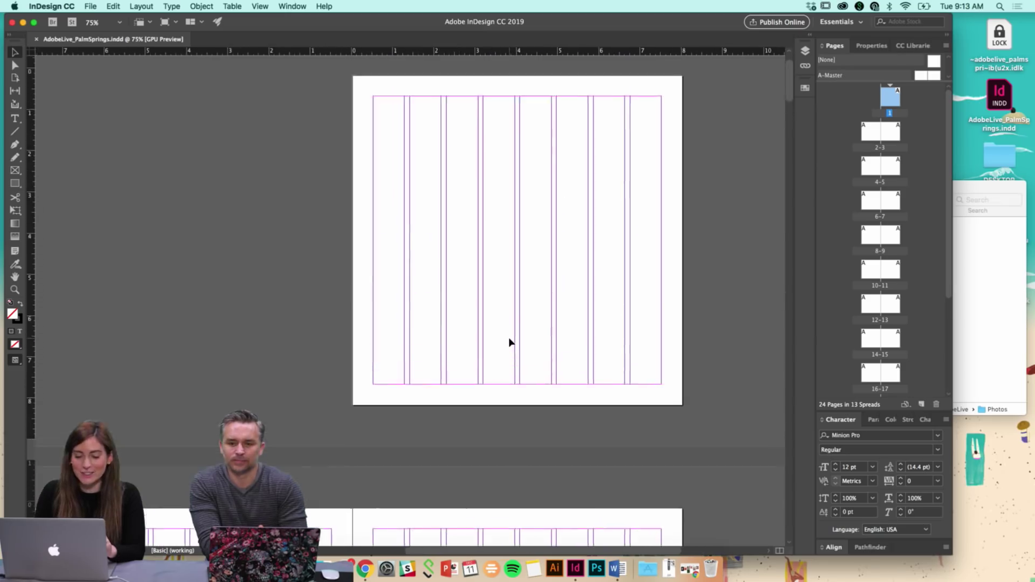
scroll(509, 340, down, 3)
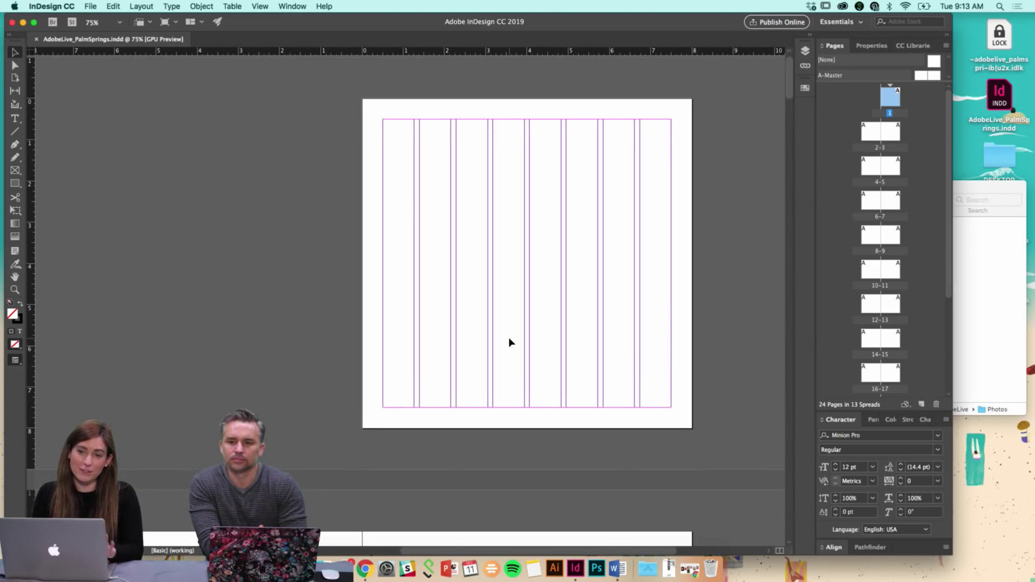
scroll(509, 340, down, 10)
scroll(509, 341, left, 2)
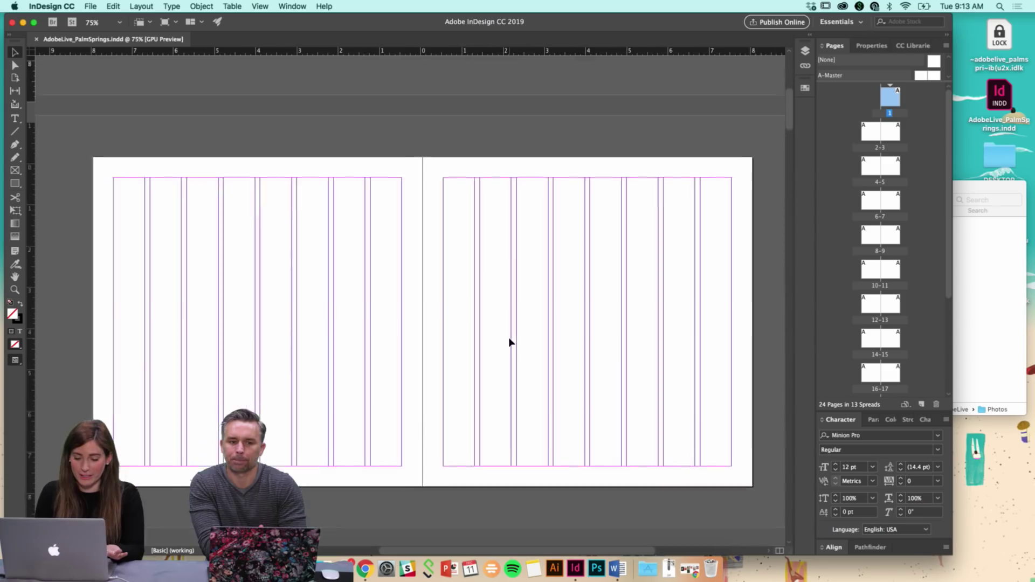
Preview the images in the Photos folder one after another, starting with 4559.JPG, to find one for the spread
click(977, 290)
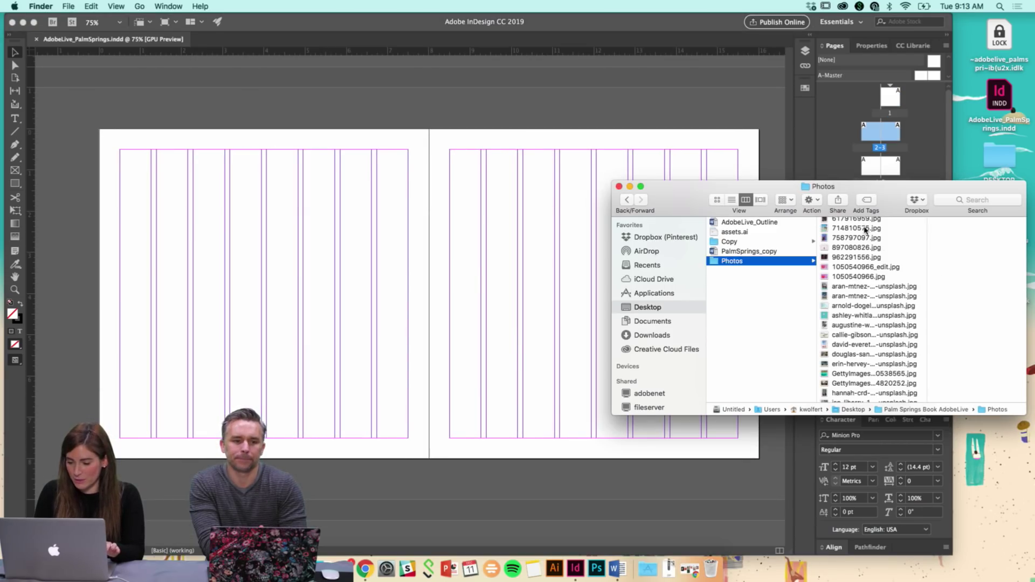
scroll(865, 230, up, 3)
click(855, 223)
key(space)
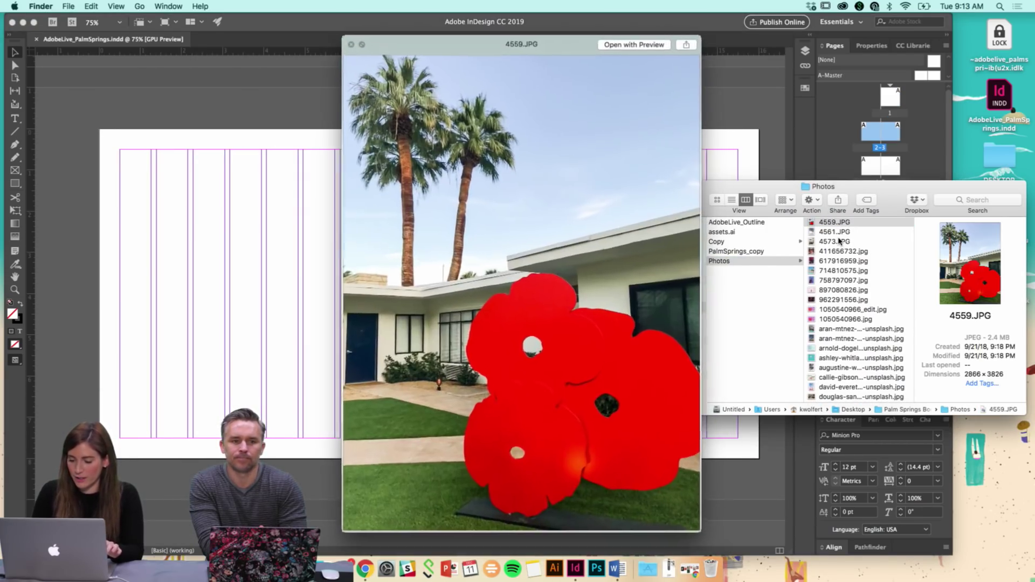
key(Down)
click(839, 241)
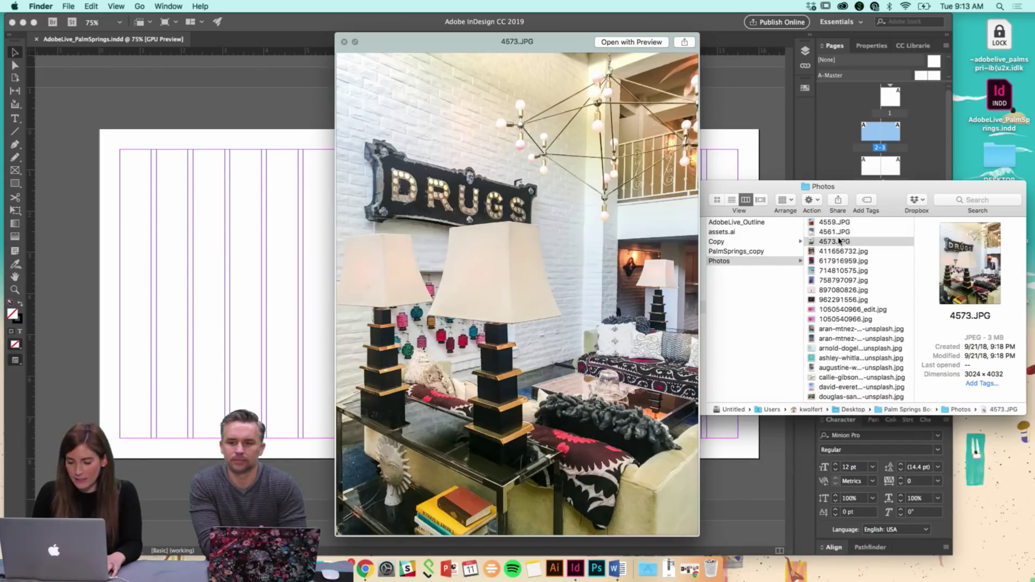
key(Down)
key(Down)
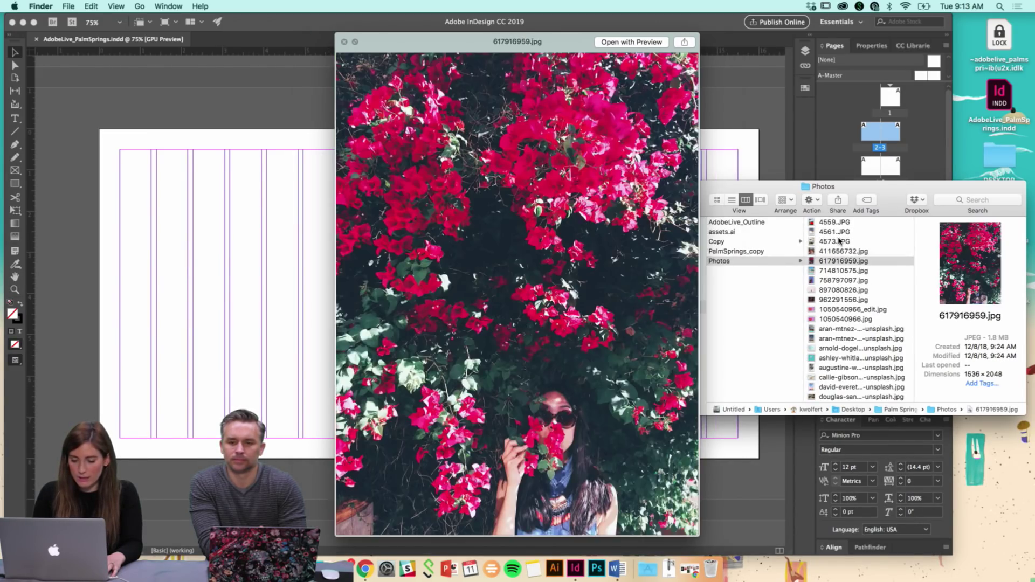
key(Down)
key(Down)
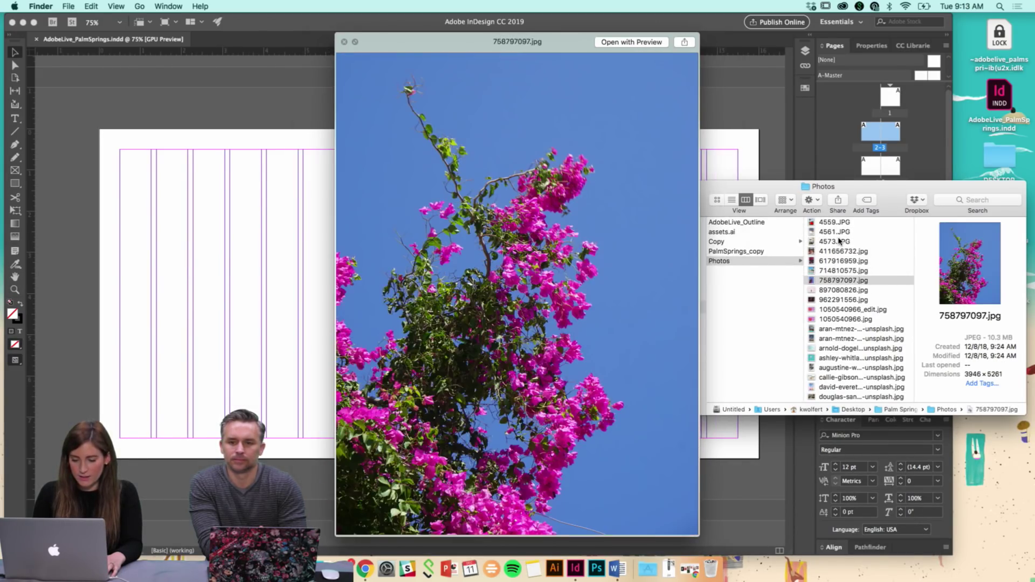
key(Down)
key(Down)
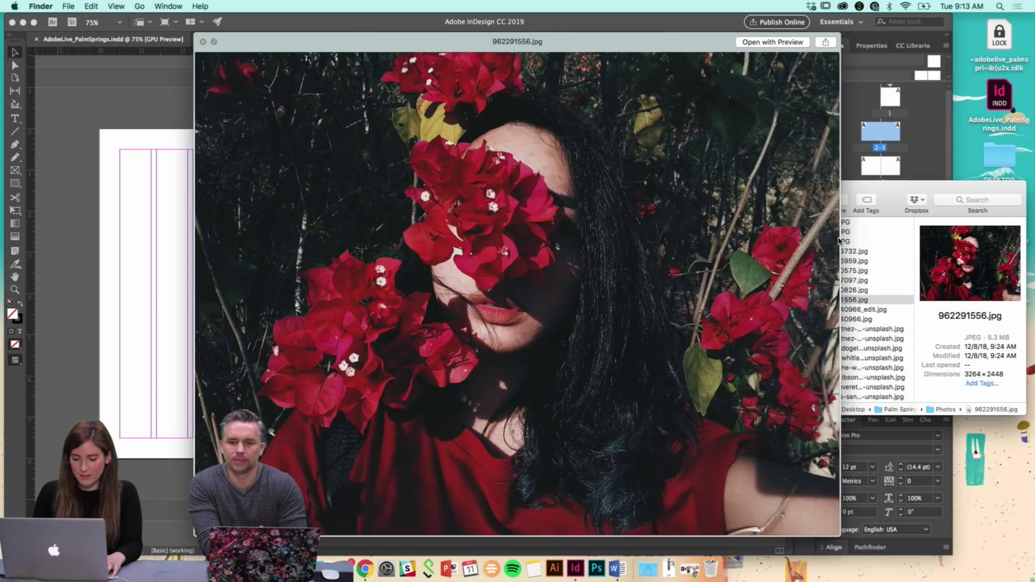
key(Down)
key(Down)
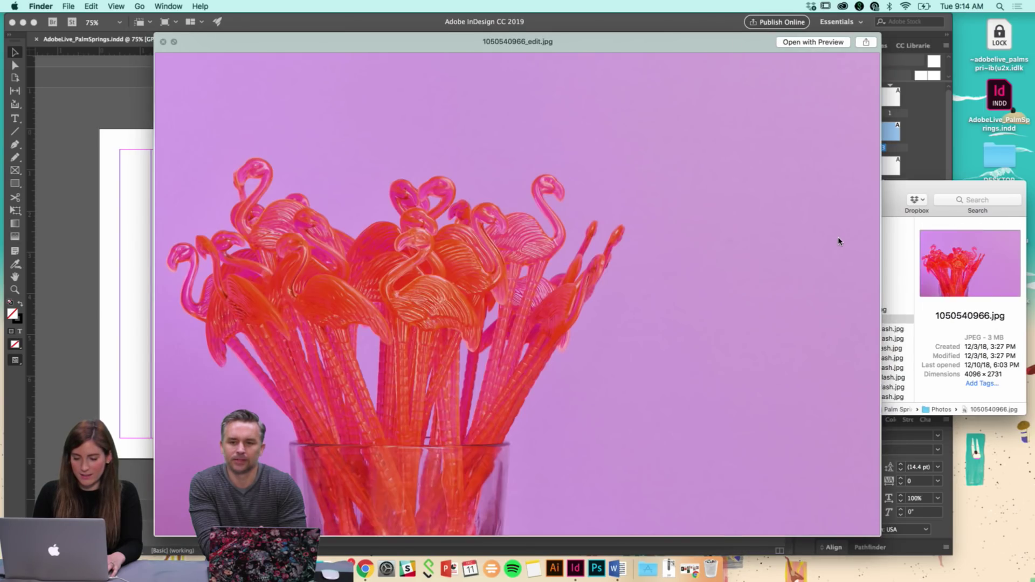
key(Down)
key(Down)
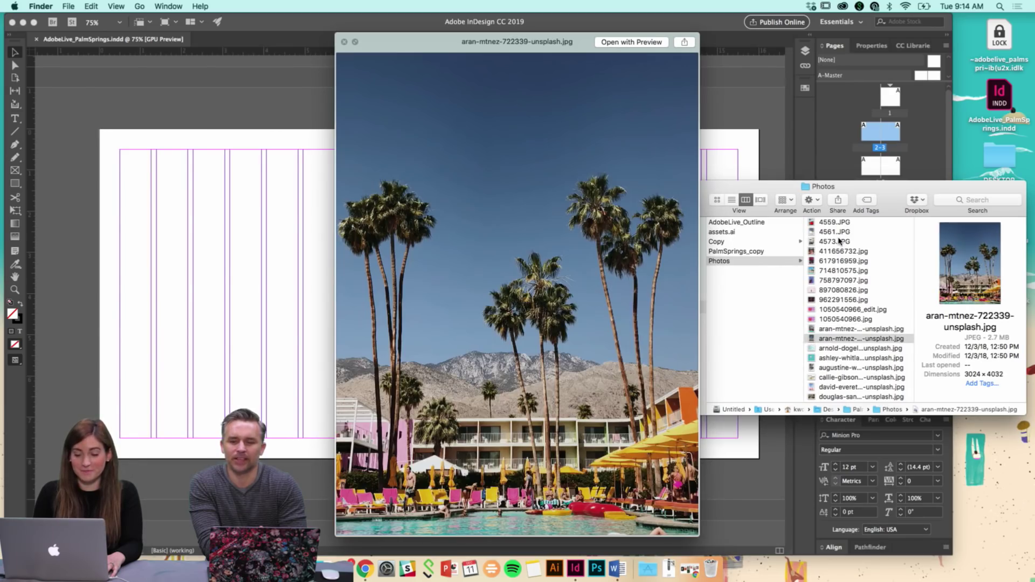
key(Down)
key(space)
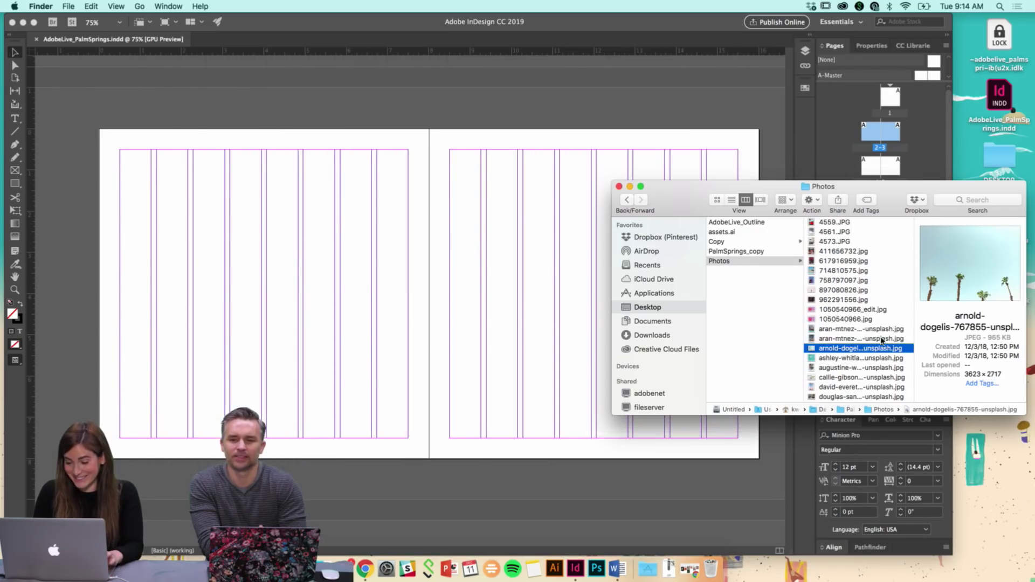
Try to place the photo of the palm trees and hotel pool directly on page 2 without a frame
right_click(848, 340)
key(Escape)
click(848, 338)
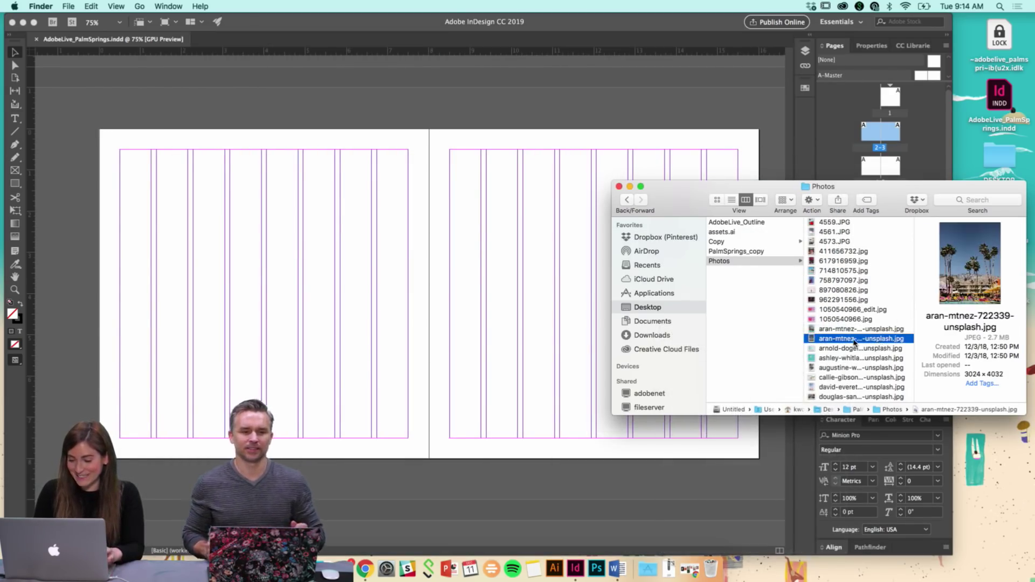
drag(848, 339, 402, 306)
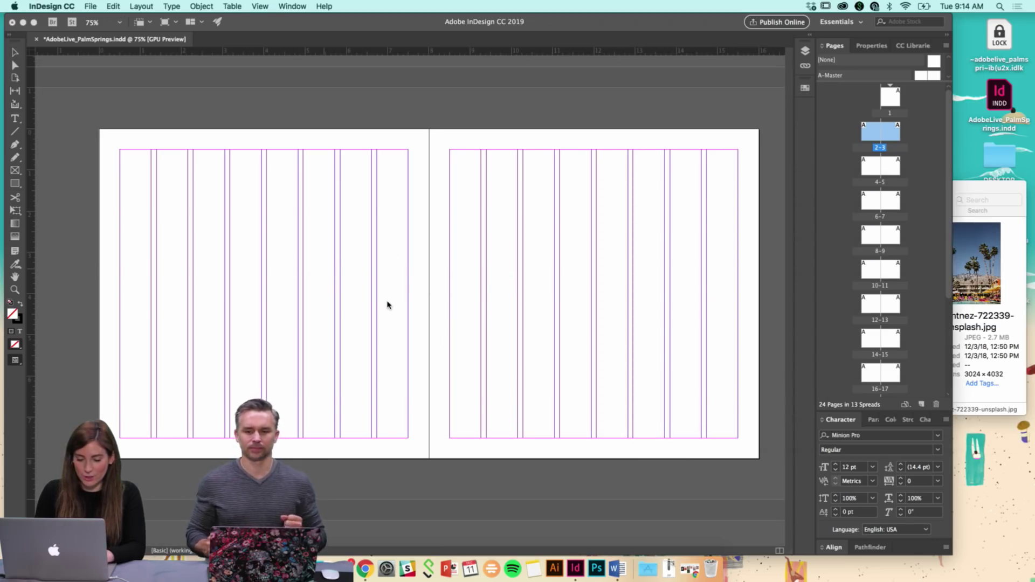
click(376, 292)
key(Delete)
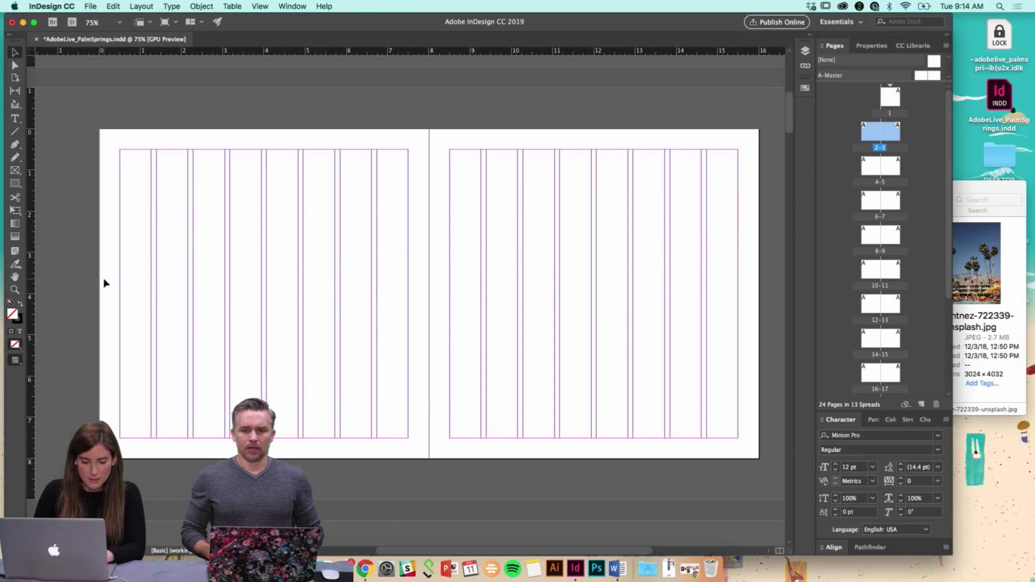
Draw a rectangular picture frame about 7.5 in wide and 8 in high from page 2's upper-left corner, covering the page's full height
click(15, 172)
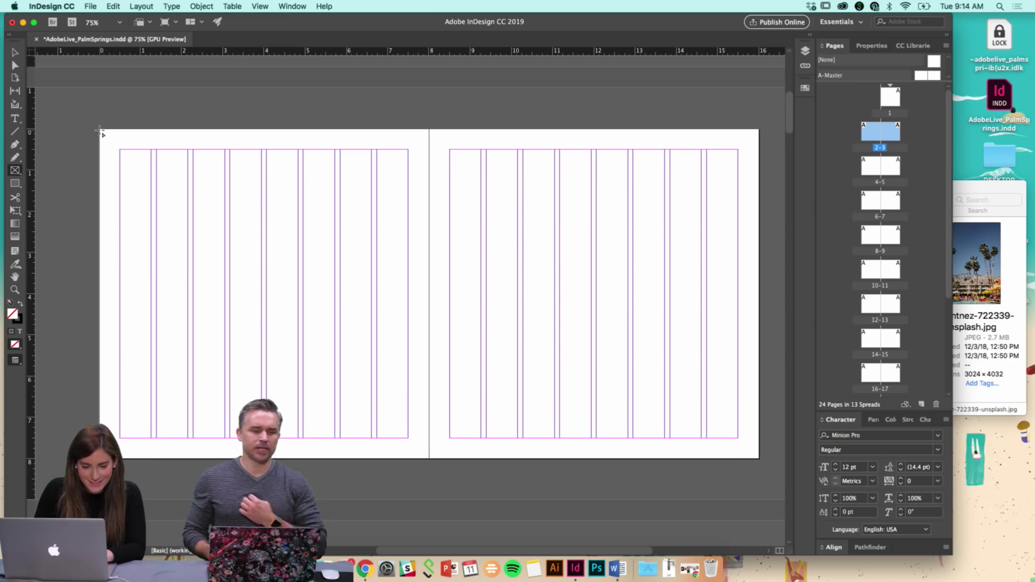
right_click(101, 131)
key(Escape)
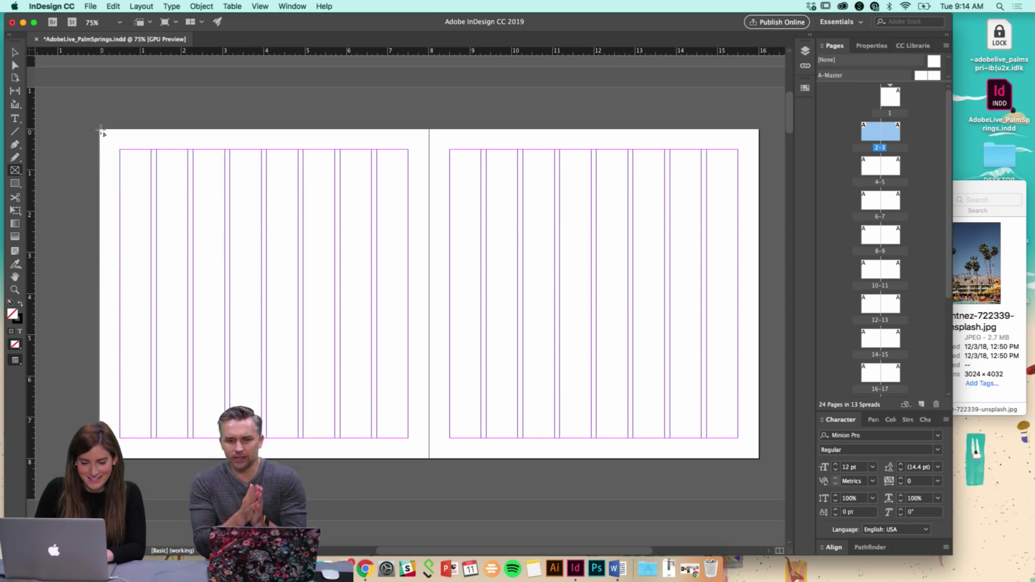
drag(100, 130, 408, 459)
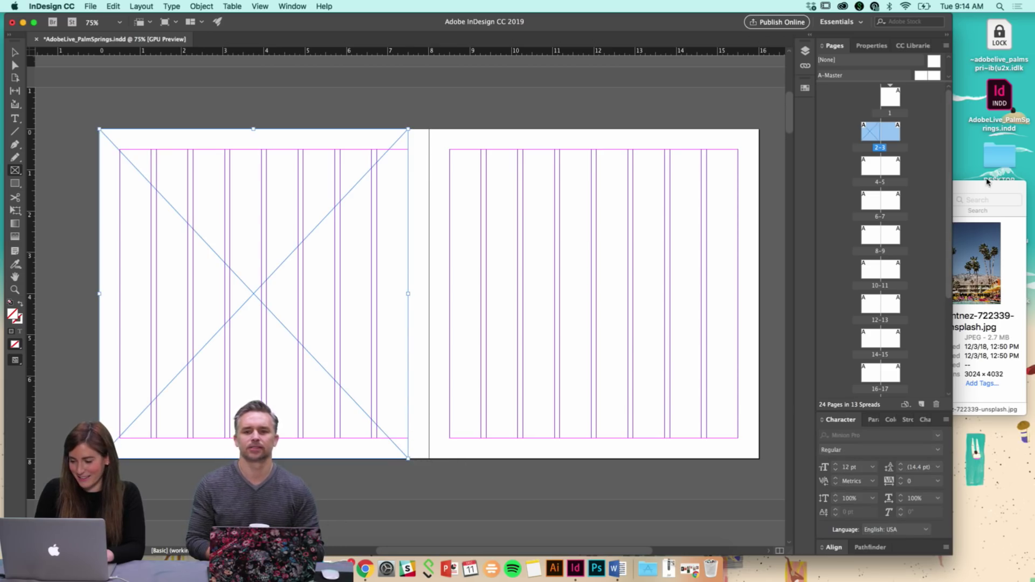
Place the palm trees and hotel pool photo from the Photos folder into the frame on page 2
click(984, 188)
drag(877, 338, 311, 276)
click(311, 276)
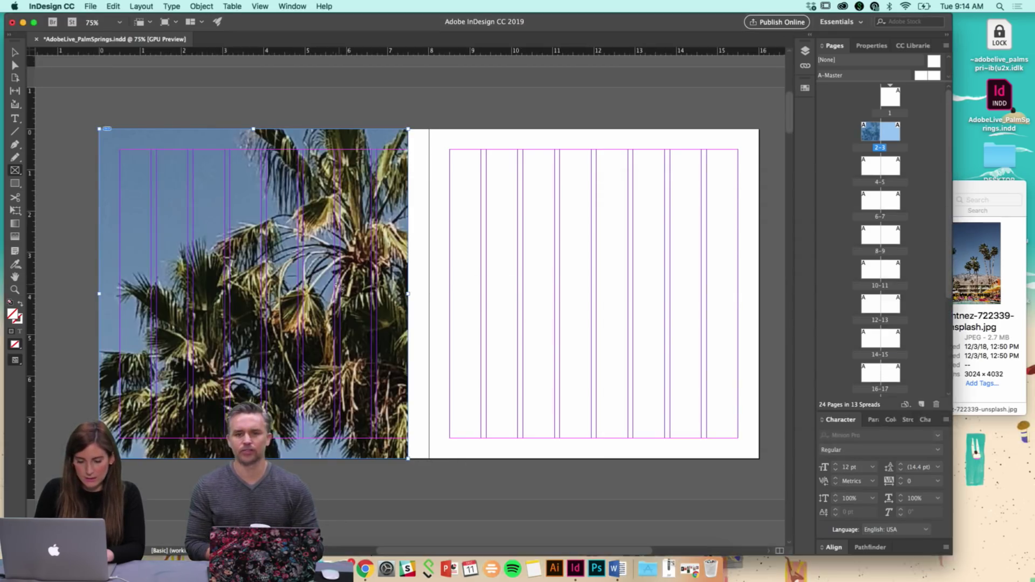
Fit the photo to its frame on page 2 with Fill Frame Proportionally
key(v)
click(694, 257)
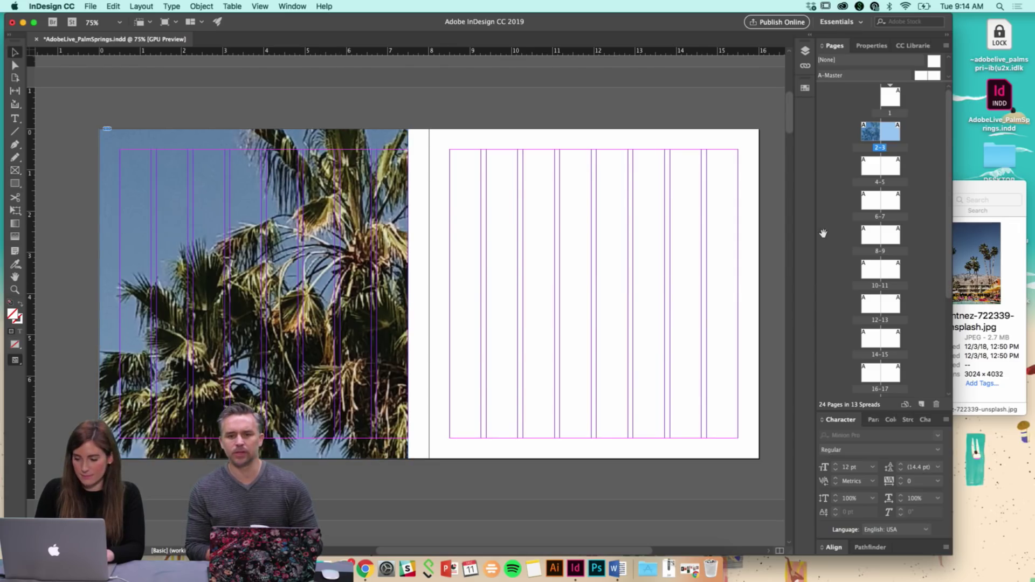
click(872, 45)
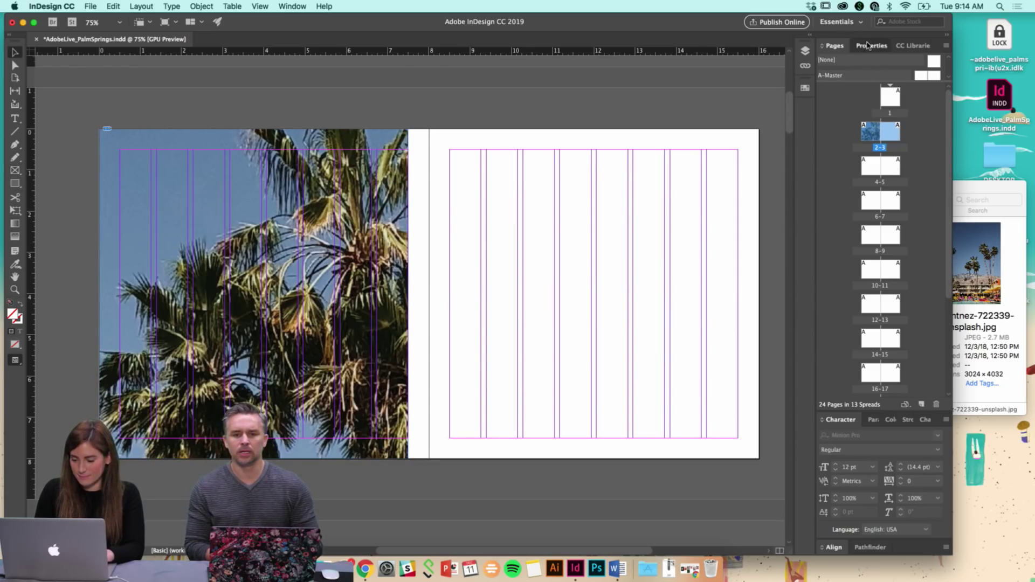
click(829, 281)
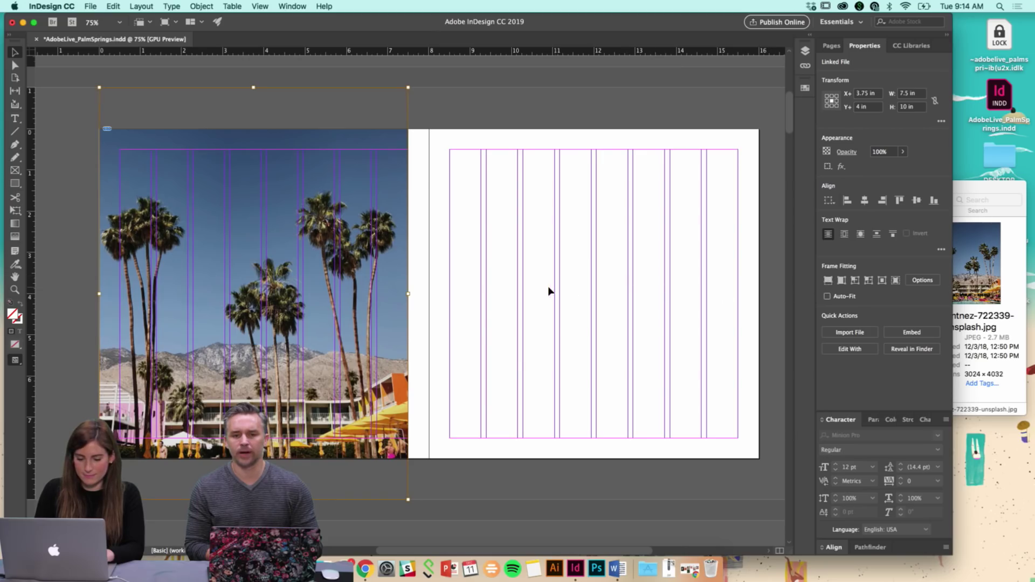
Move the photo up inside its frame to bring in the pool, nudging its center to a Y position of about 3.1 in
click(500, 312)
drag(361, 369, 361, 348)
drag(370, 391, 371, 372)
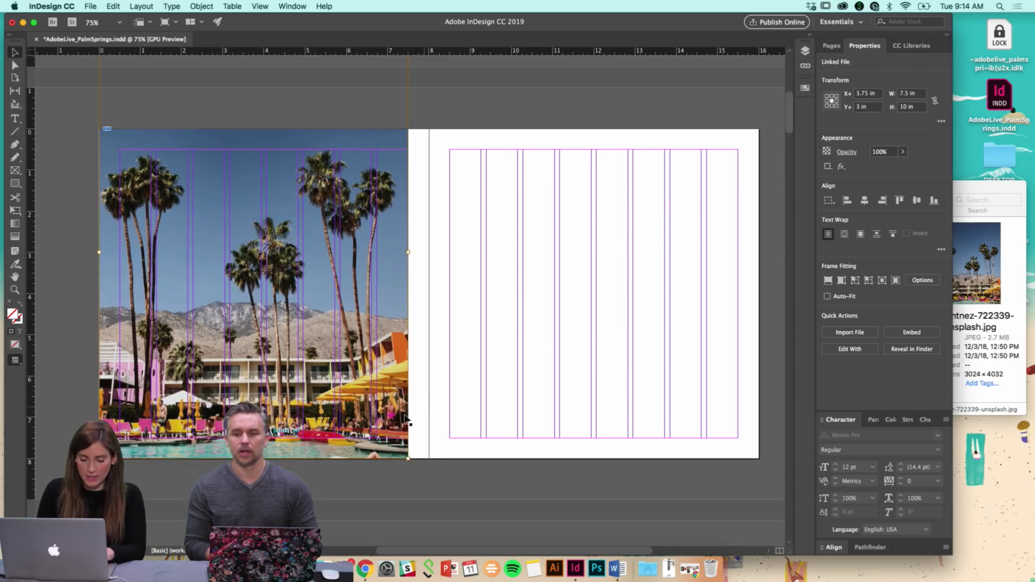
key(Down)
key(Down)
key(Down)
key(Down)
key(Down)
key(Down)
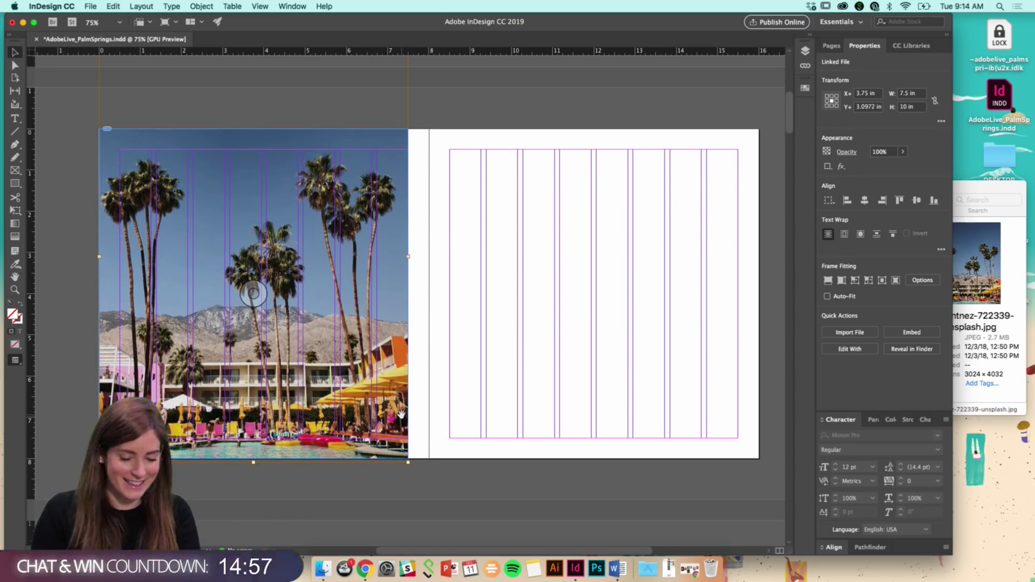
Nudge the pool photo vertically inside its frame on page 2, bringing its center to a Y position of 3.0694 in
key(Down)
key(Down)
key(Down)
key(Down)
key(Down)
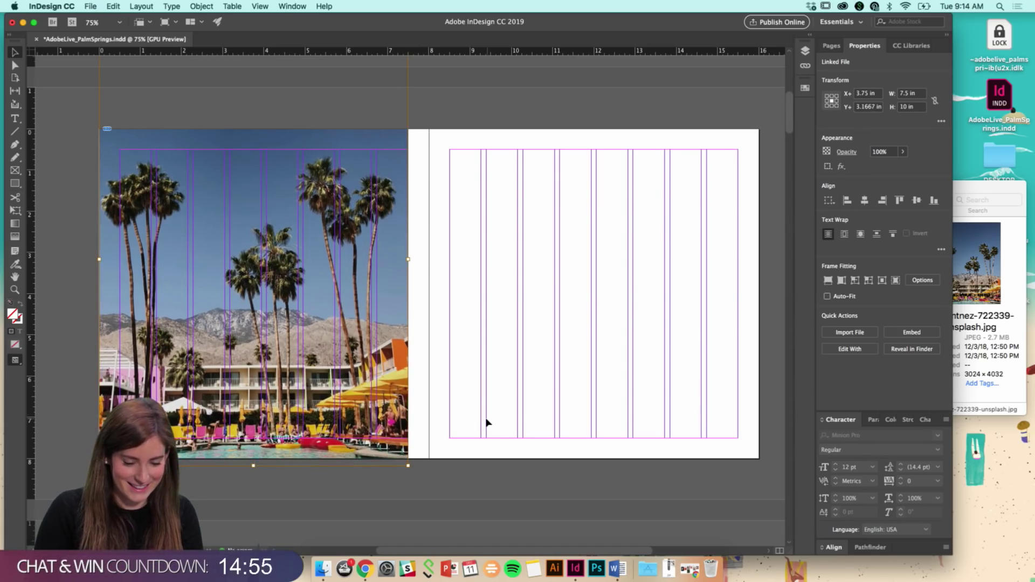
key(Up)
key(Up)
key(Up)
key(Up)
key(Up)
key(Up)
key(Up)
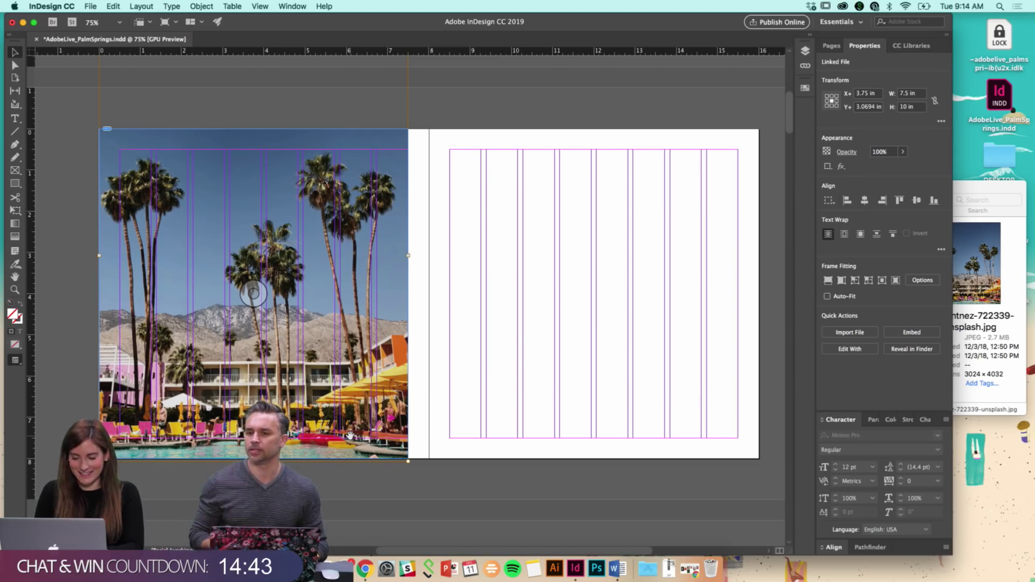
Widen the InDesign window so that it covers more of the desktop
click(951, 557)
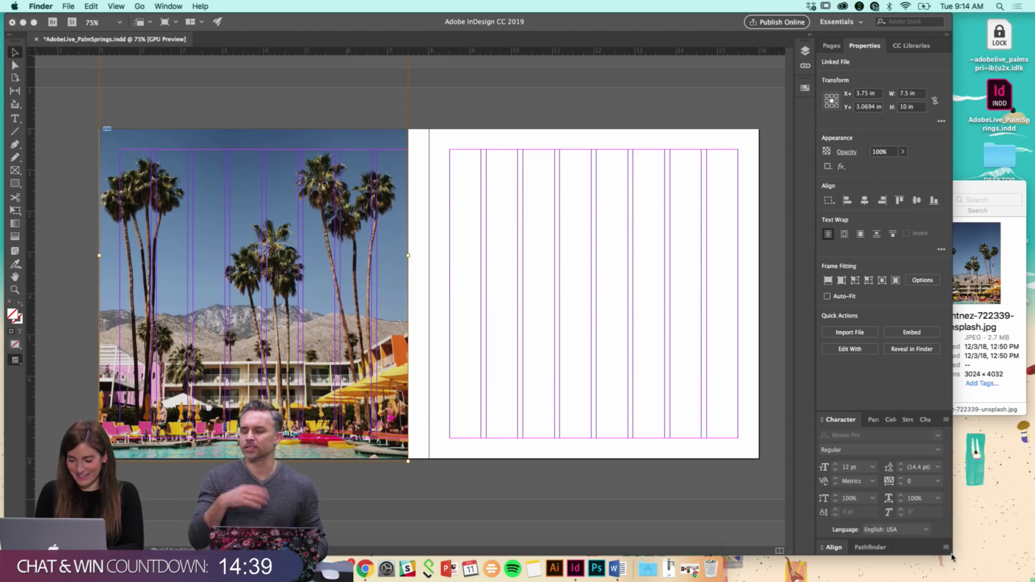
click(952, 557)
click(1001, 547)
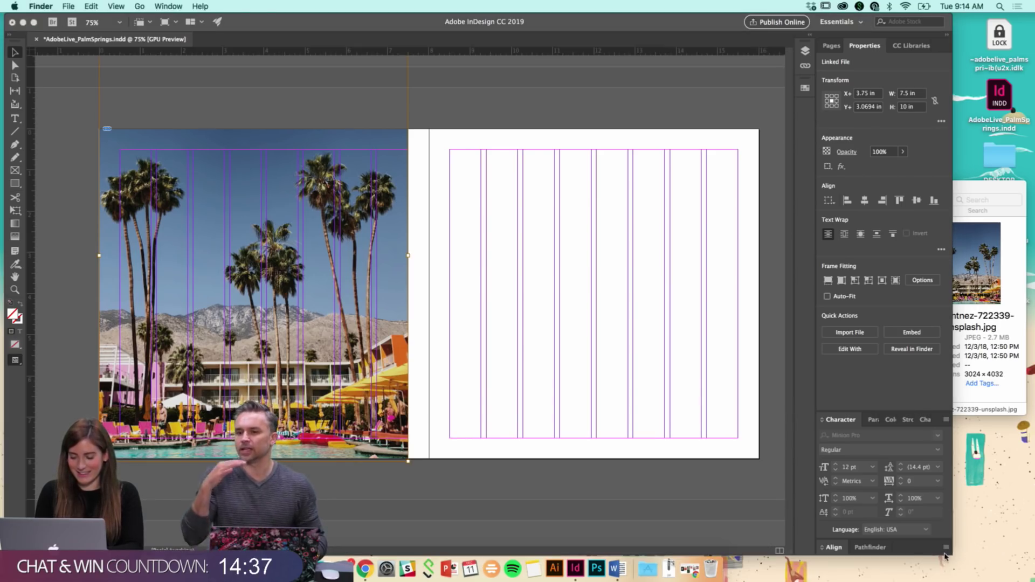
click(946, 557)
drag(951, 553, 1007, 551)
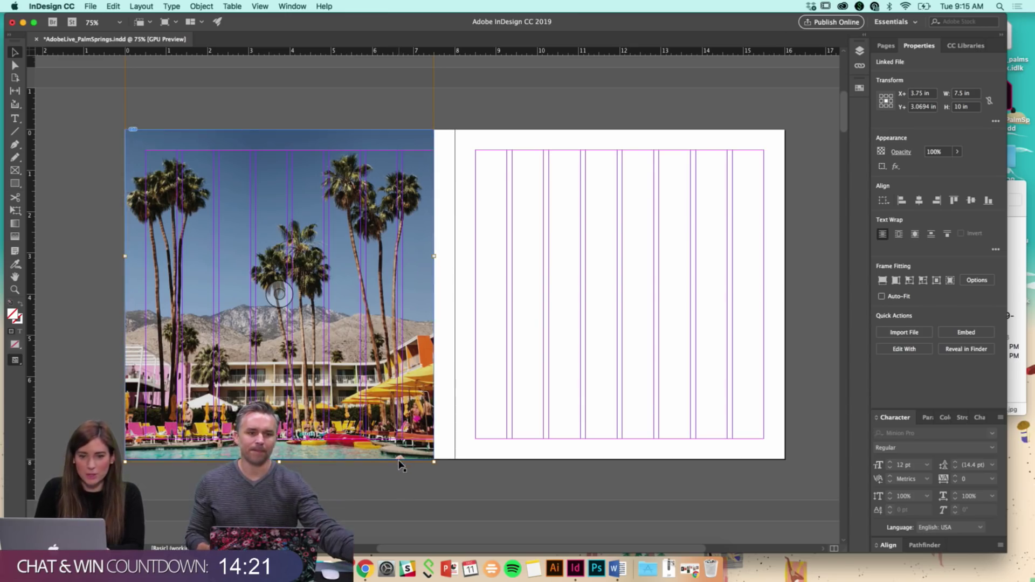
Nudge the pool photo down inside its frame on page 2 to a center Y of 3.1667 in, and deselect it
key(Down)
key(Down)
key(Down)
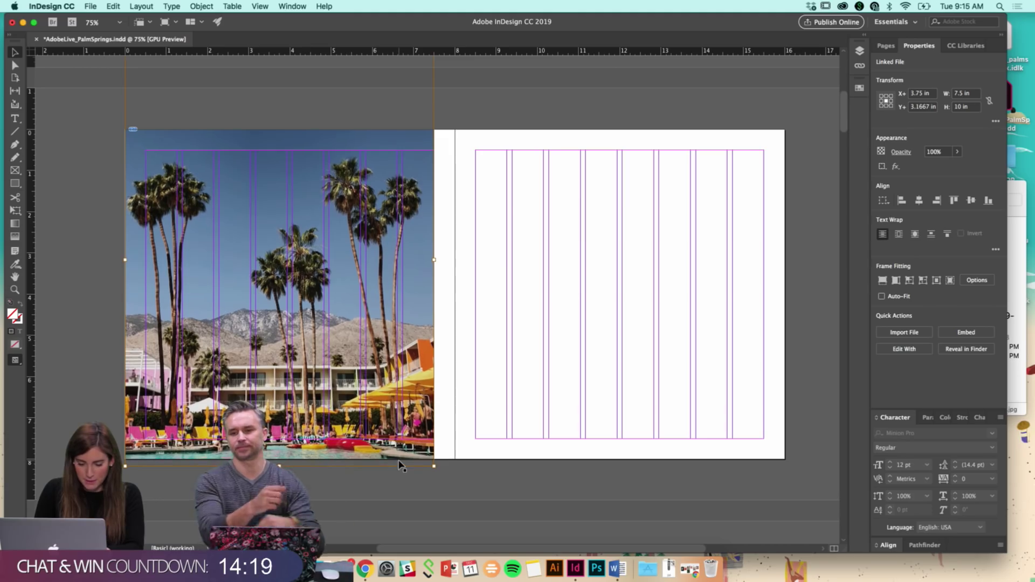
click(480, 478)
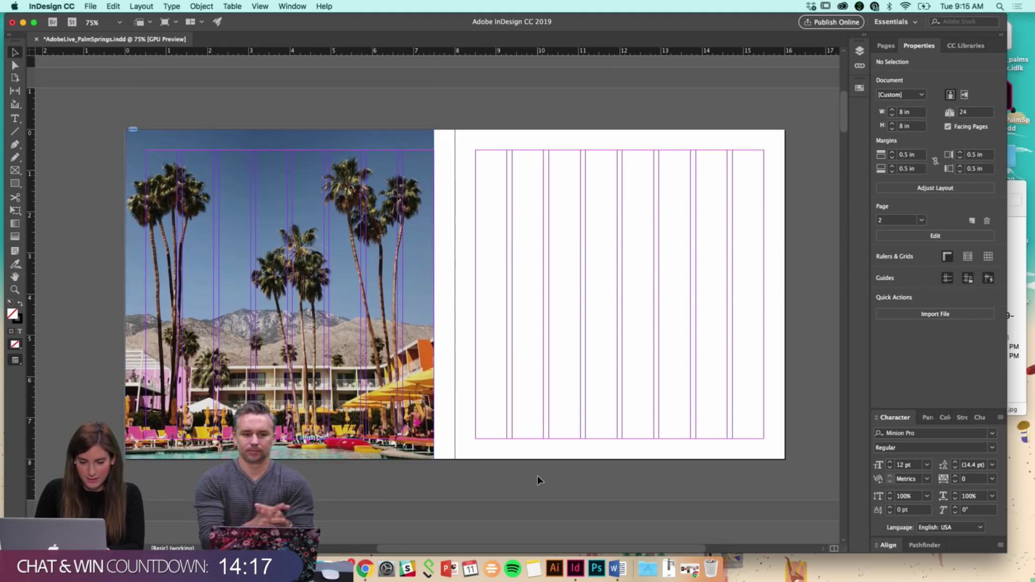
Look through the Photos folder and preview the black-and-white palm shadow photo at a large size
scroll(539, 480, right, 3)
scroll(539, 481, down, 2)
scroll(503, 435, right, 2)
scroll(467, 404, left, 3)
scroll(467, 405, down, 2)
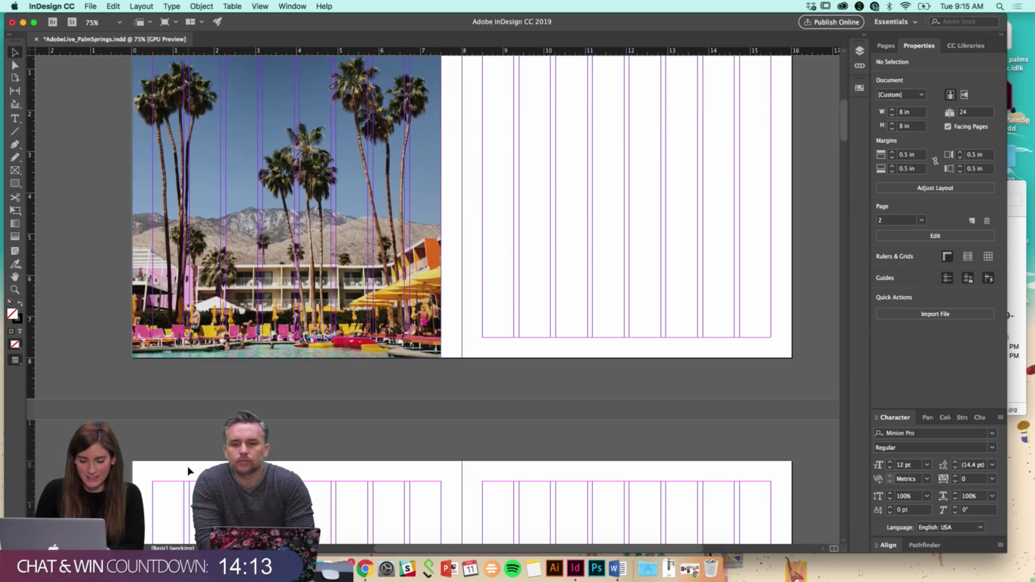
scroll(519, 273, up, 3)
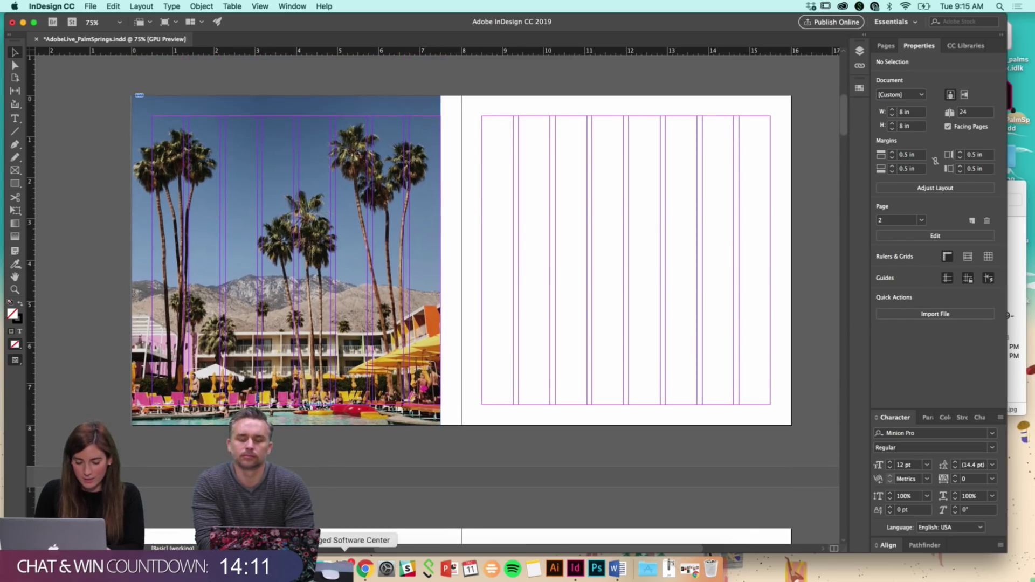
click(331, 569)
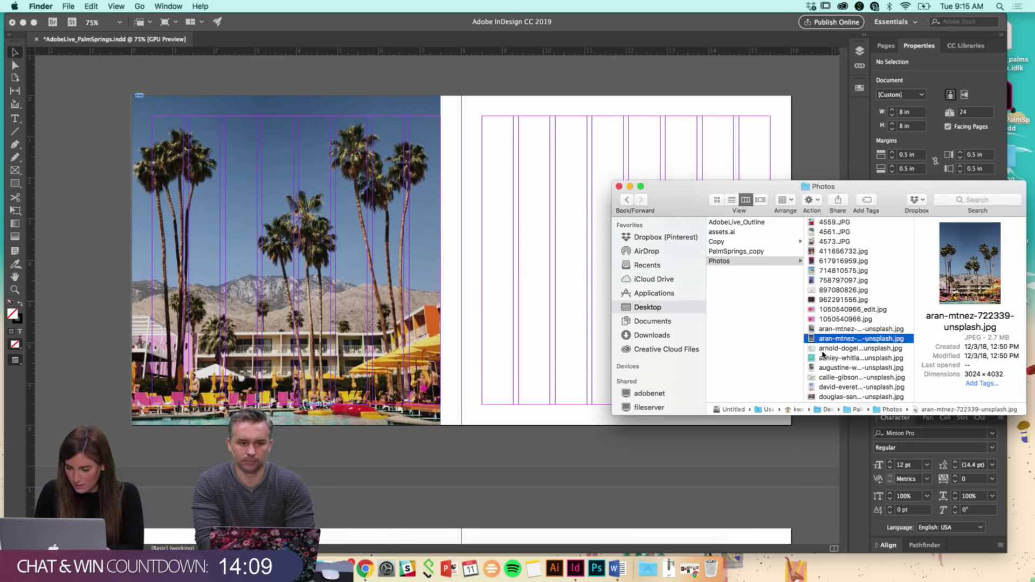
key(Down)
key(Down)
key(Down)
key(Down)
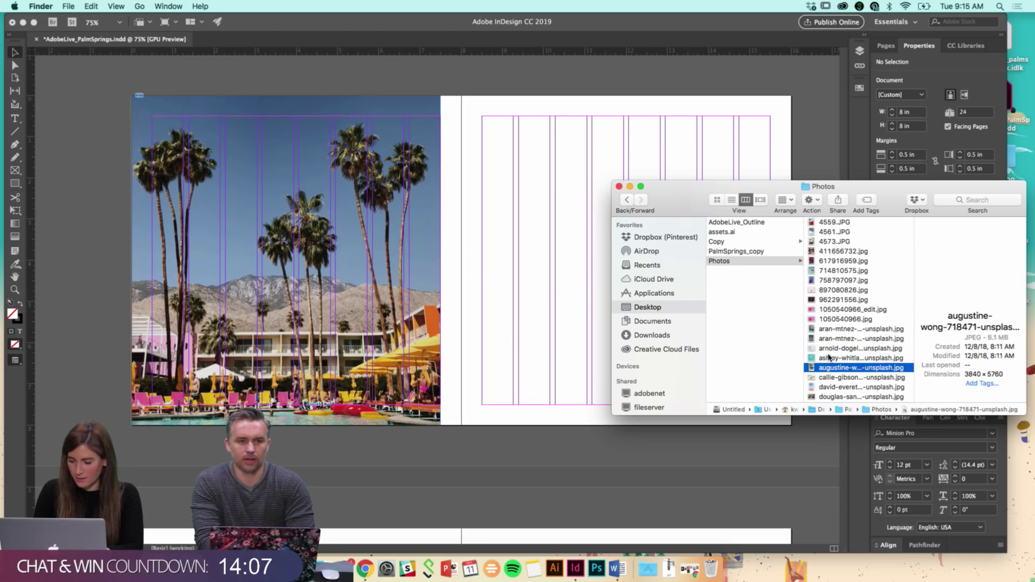
click(836, 369)
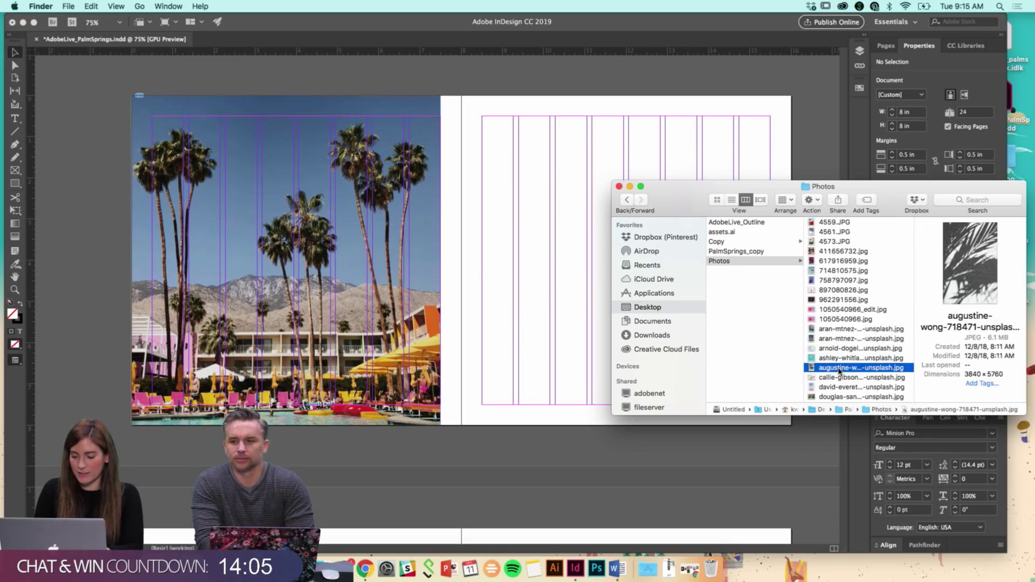
key(space)
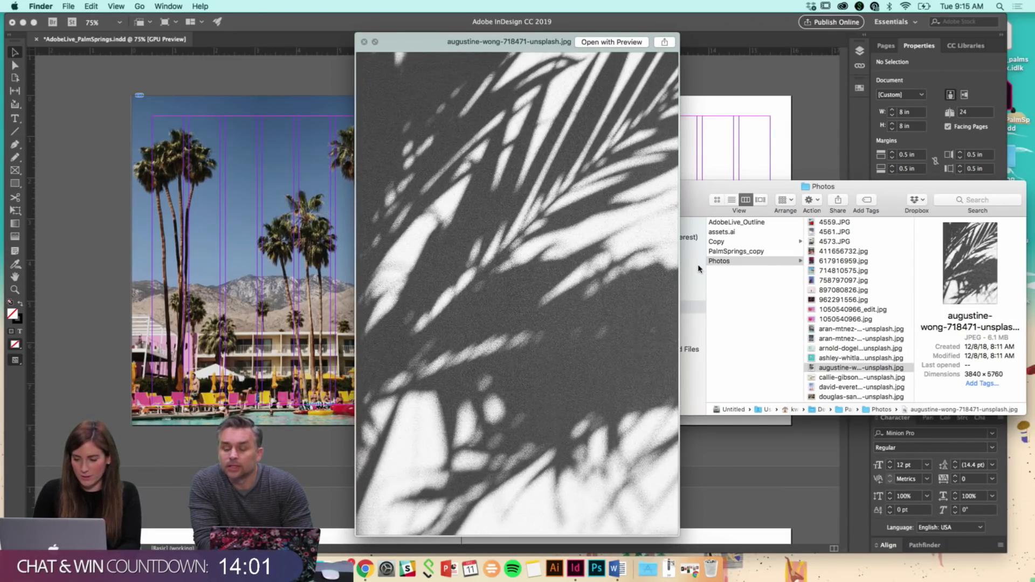
key(space)
Draw an 8 x 8 in rectangular picture frame covering all of page 4 on the next spread
click(511, 226)
scroll(483, 238, down, 2)
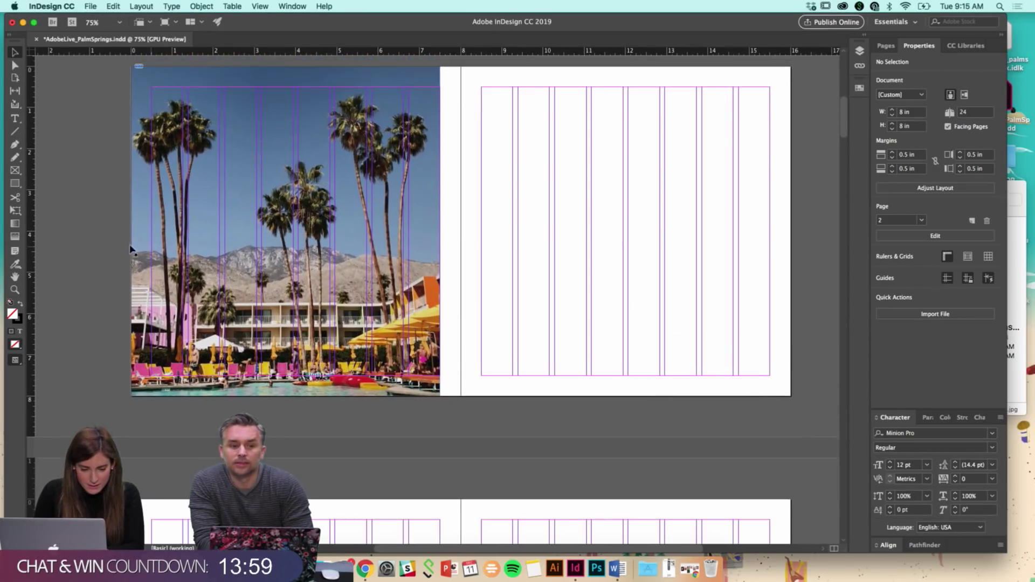
click(14, 173)
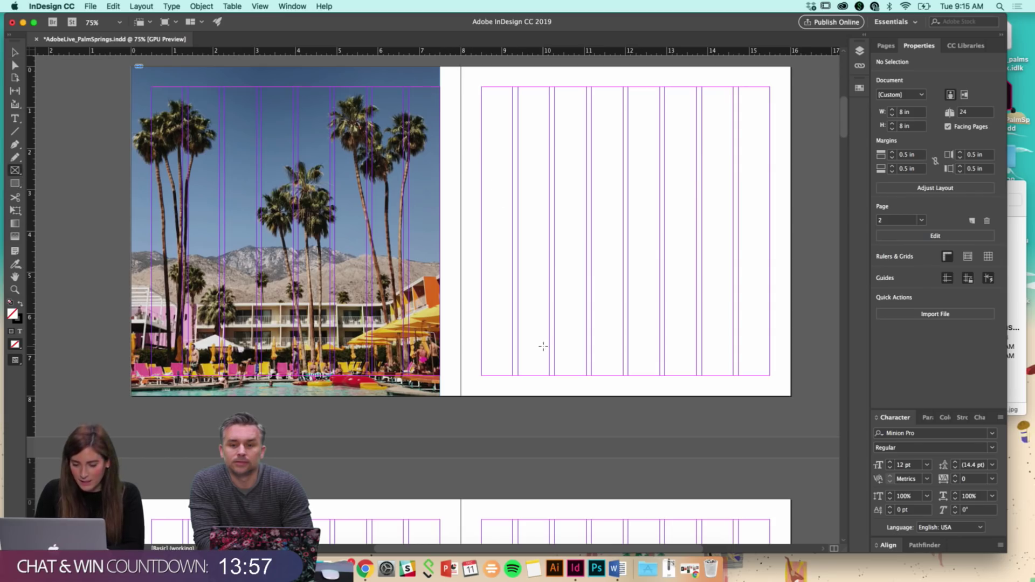
scroll(543, 347, down, 6)
drag(158, 152, 485, 482)
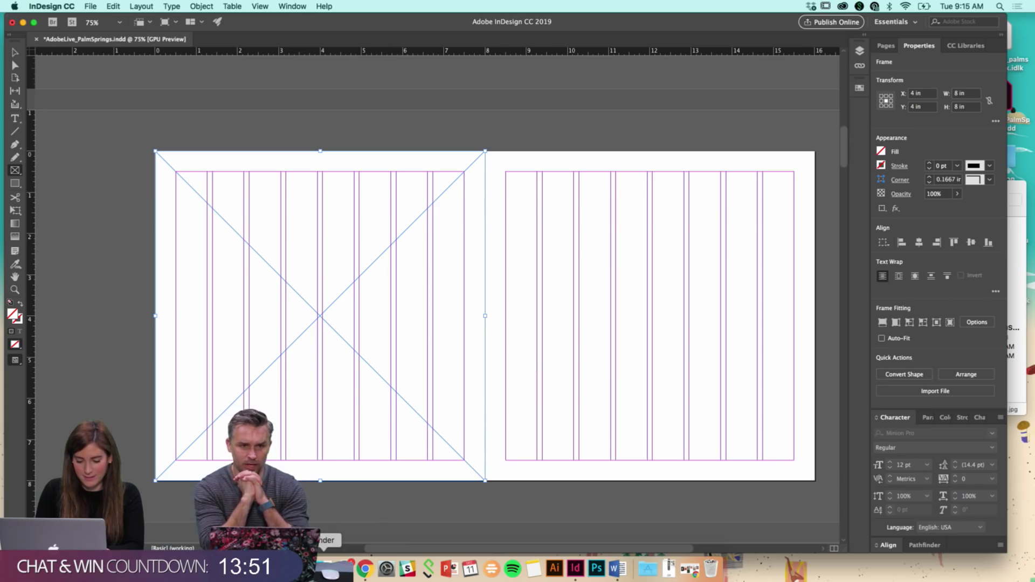
Place the black-and-white palm shadow photo from the Photos folder into the frame on page 4
key(super+Tab)
drag(830, 374, 405, 320)
double_click(387, 319)
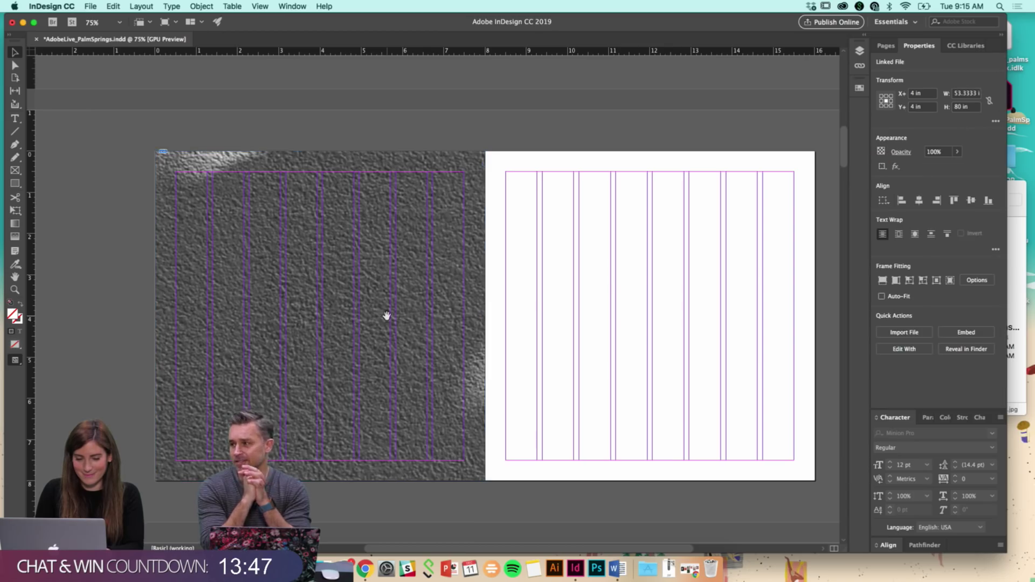
key(Escape)
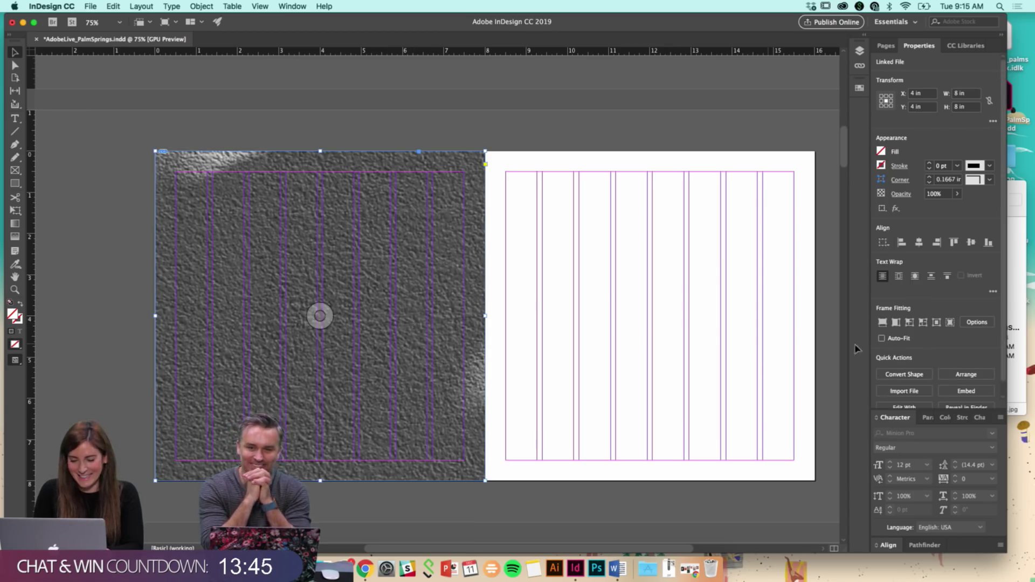
Fit the palm shadow photo with Fill Frame Proportionally and move its frame onto the facing page 5
click(883, 323)
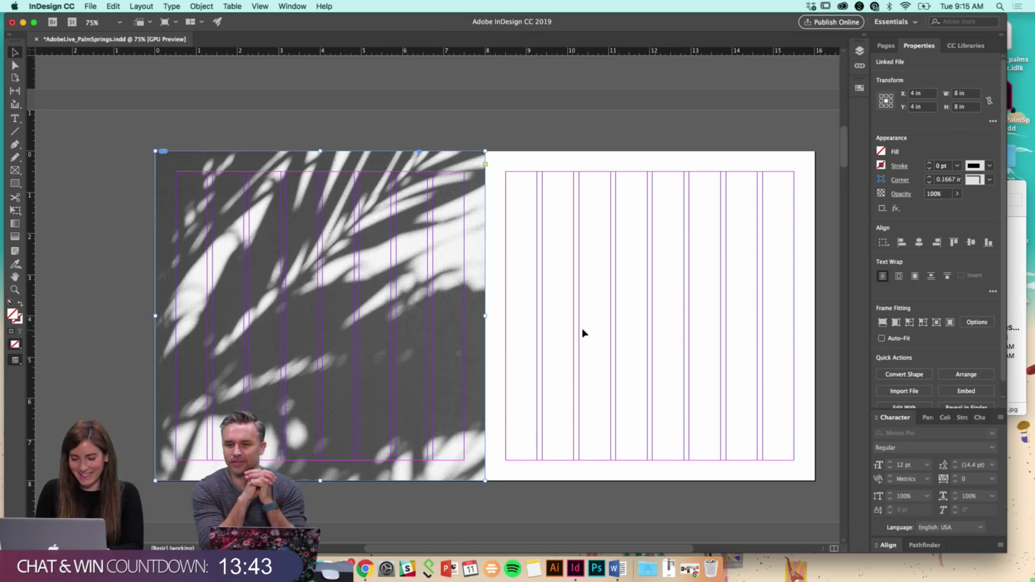
drag(235, 315, 539, 344)
click(434, 361)
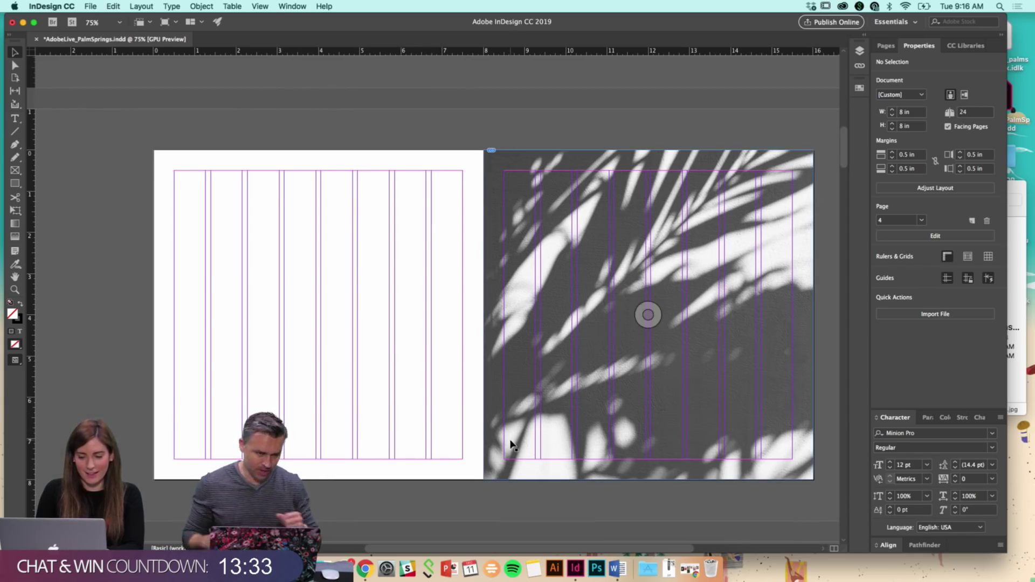
scroll(511, 439, up, 5)
scroll(512, 445, up, 10)
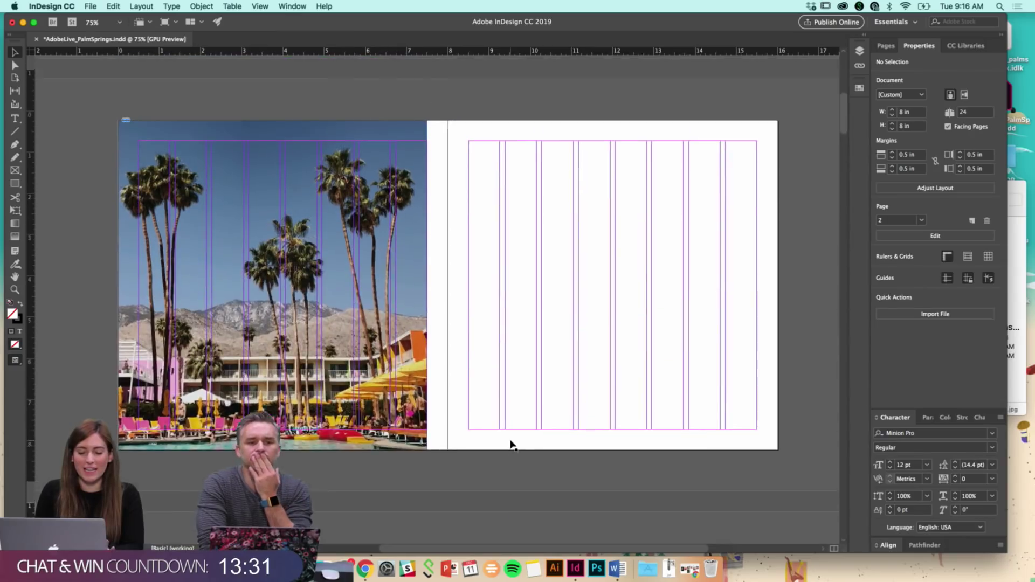
scroll(511, 444, down, 10)
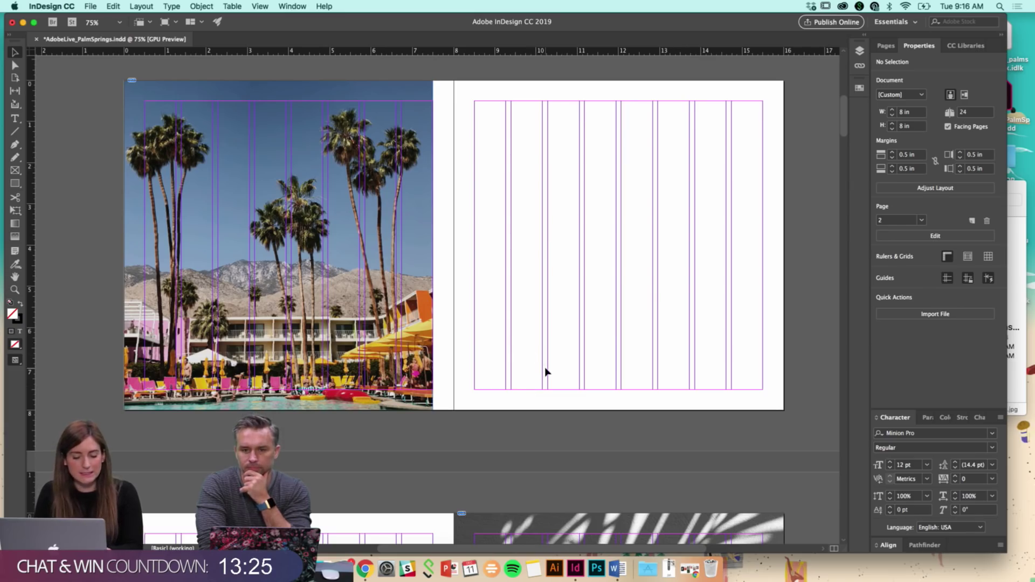
scroll(546, 372, down, 5)
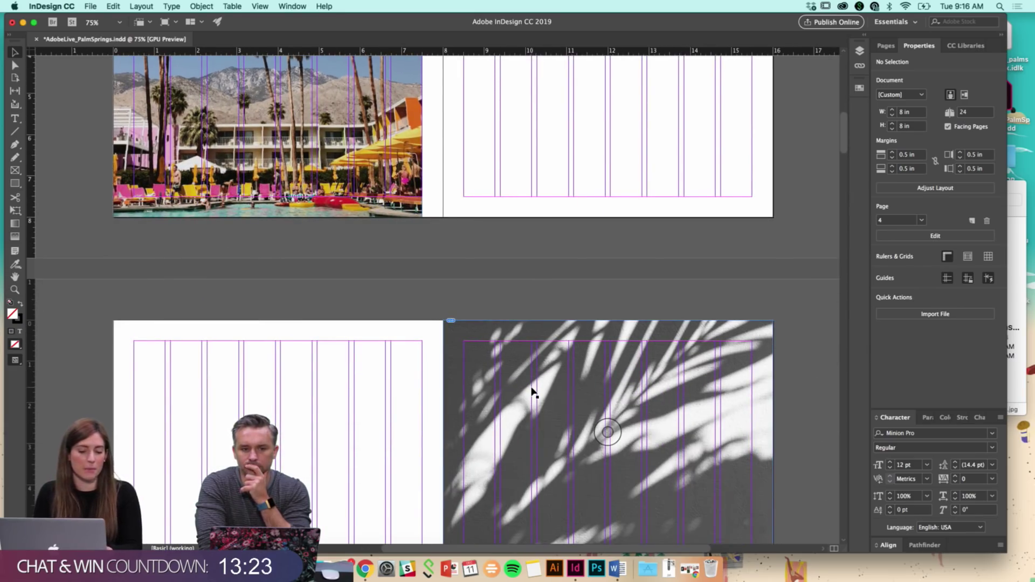
scroll(532, 392, up, 5)
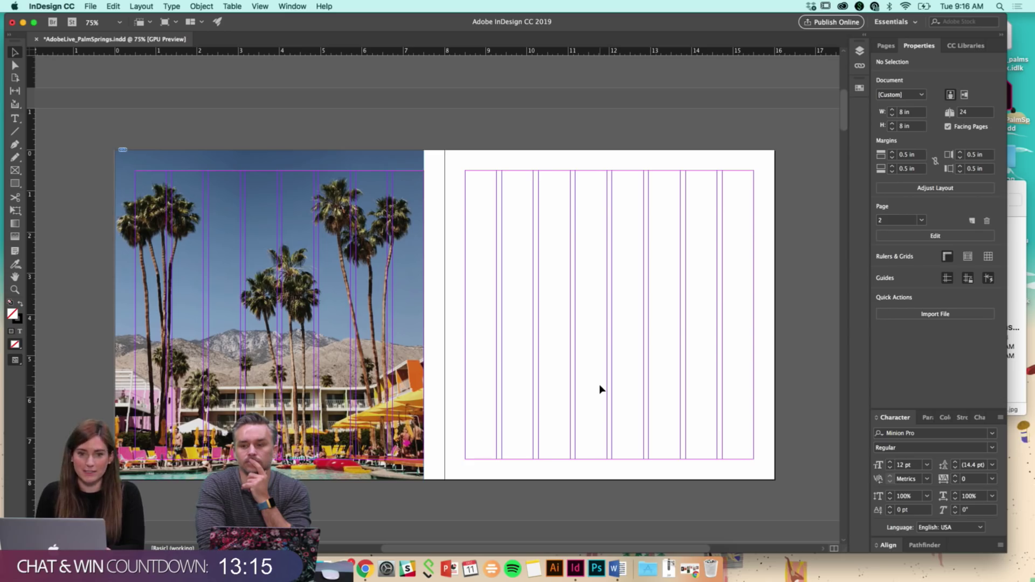
Browse the Unsplash and Getty images in the Photos folder for further photos to use in the guide
click(335, 569)
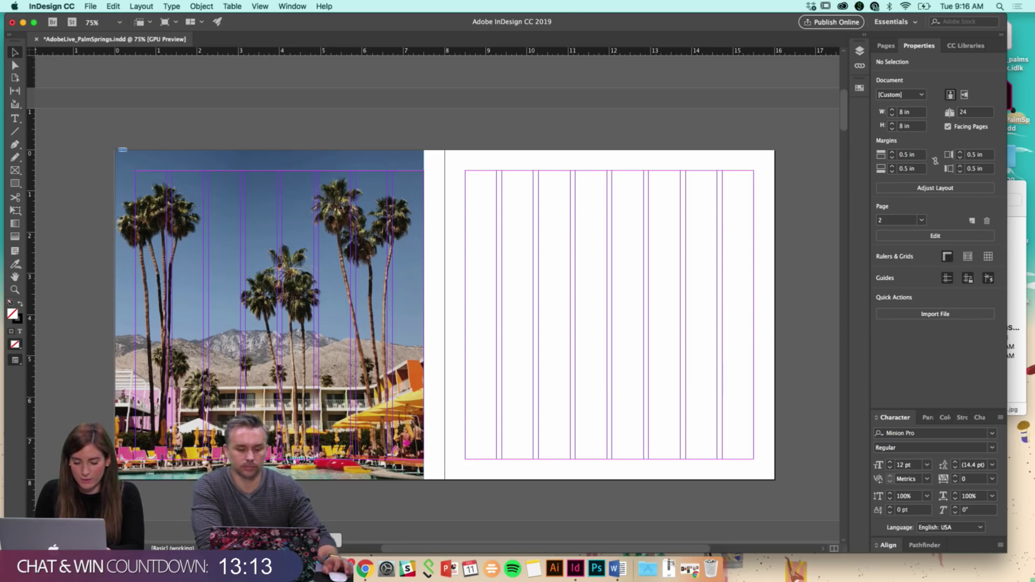
scroll(863, 350, down, 3)
click(849, 347)
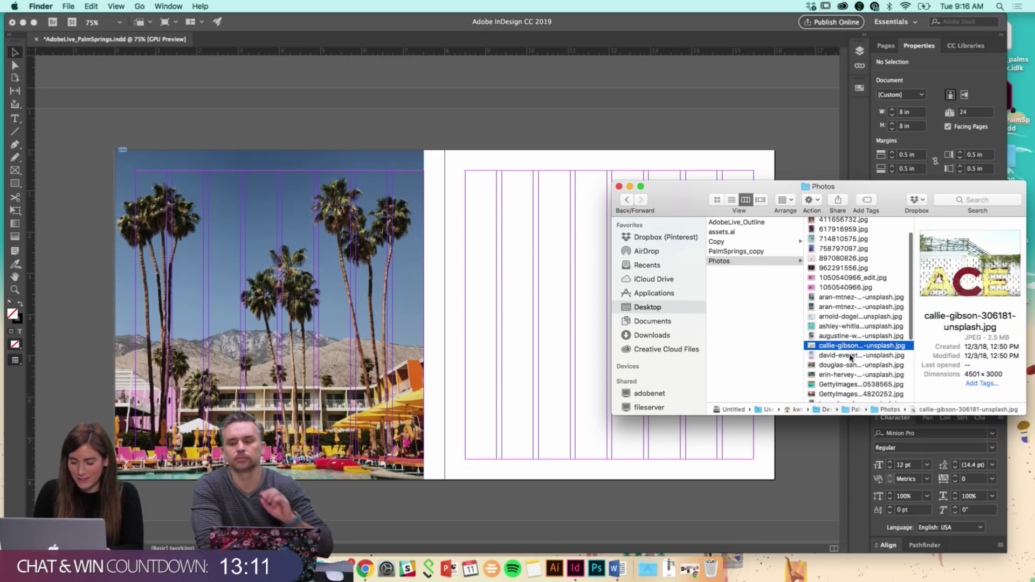
key(Down)
key(Down)
key(Down)
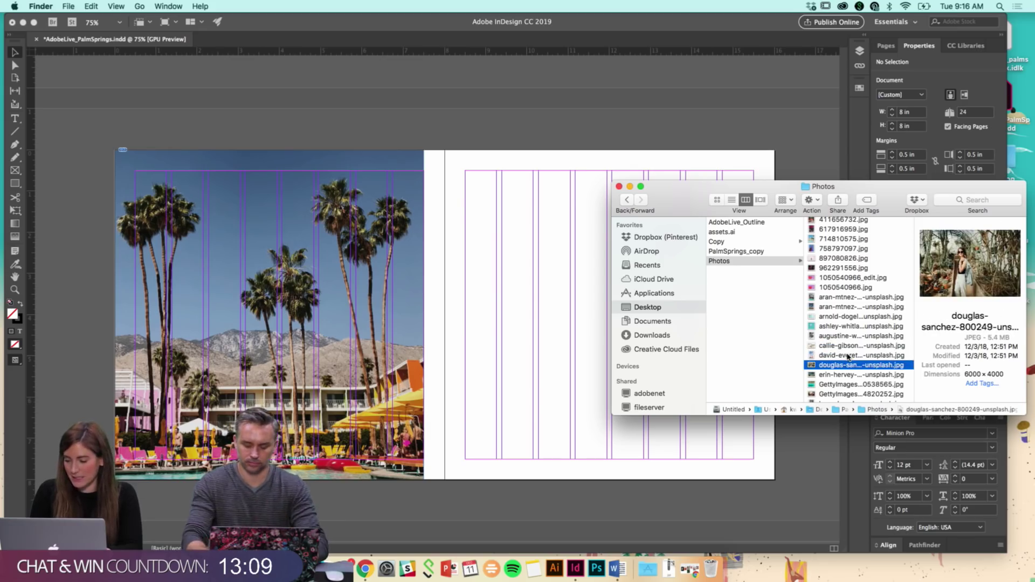
key(Down)
key(Down)
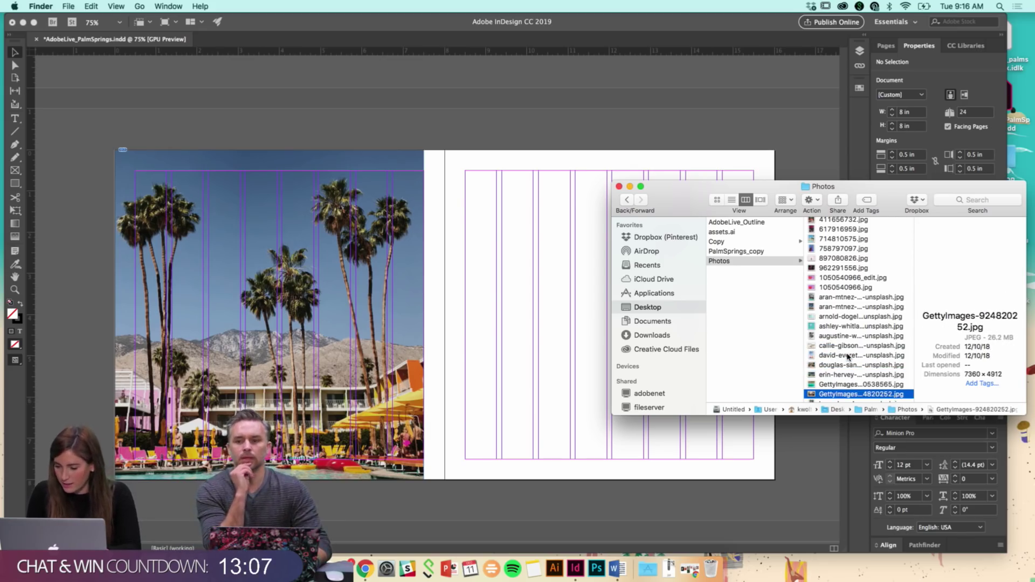
key(Down)
key(Down)
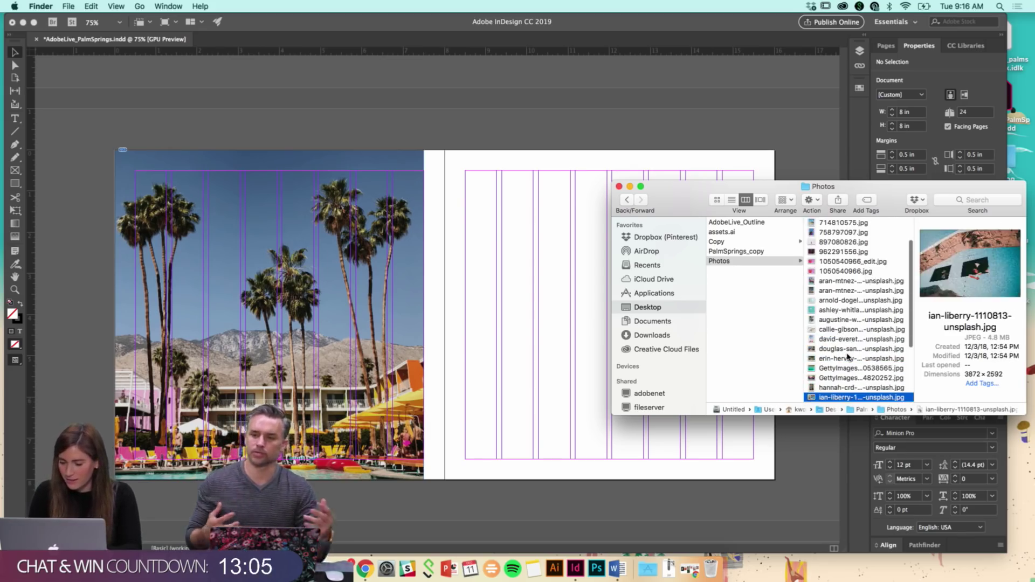
key(Up)
key(Down)
key(Down)
key(Down)
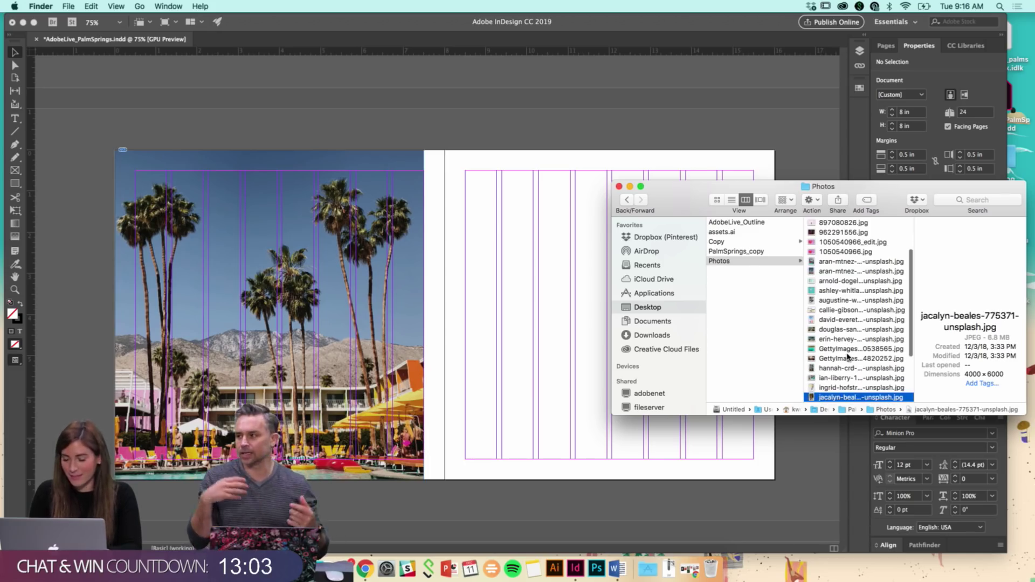
key(Up)
key(Down)
key(Down)
key(Down)
key(Down)
key(Down)
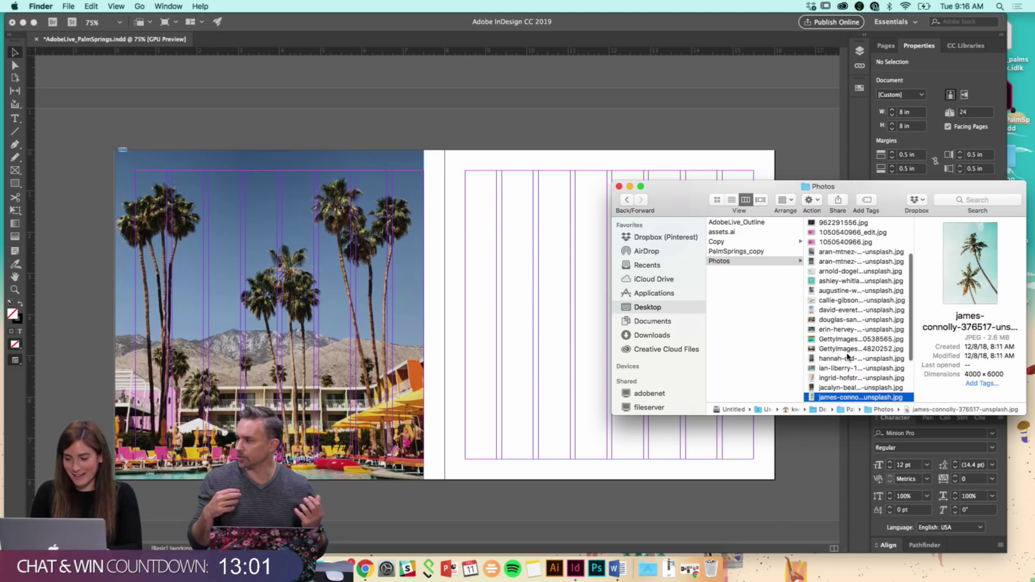
key(Down)
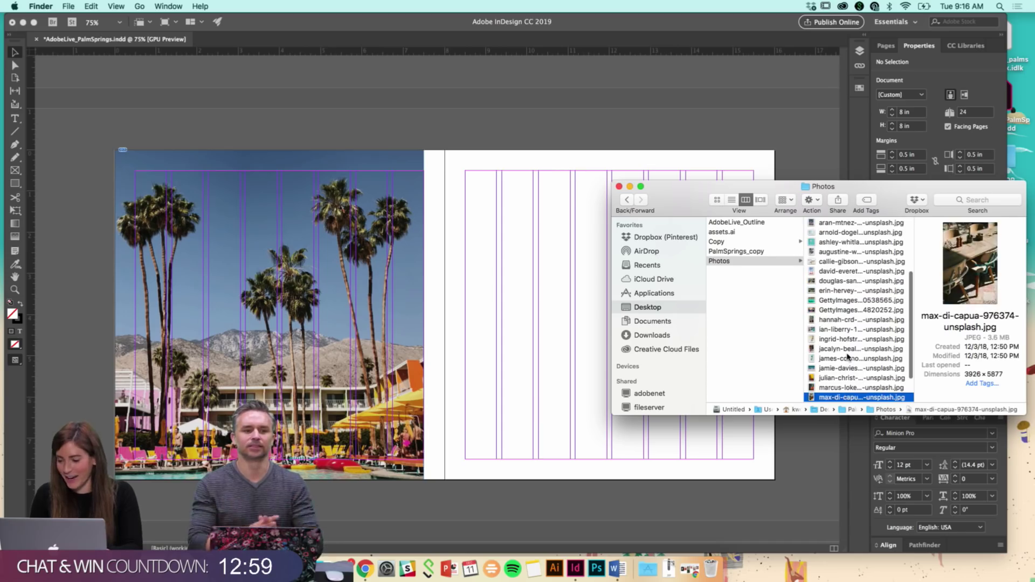
key(Up)
key(Up)
key(Up)
key(Up)
key(Up)
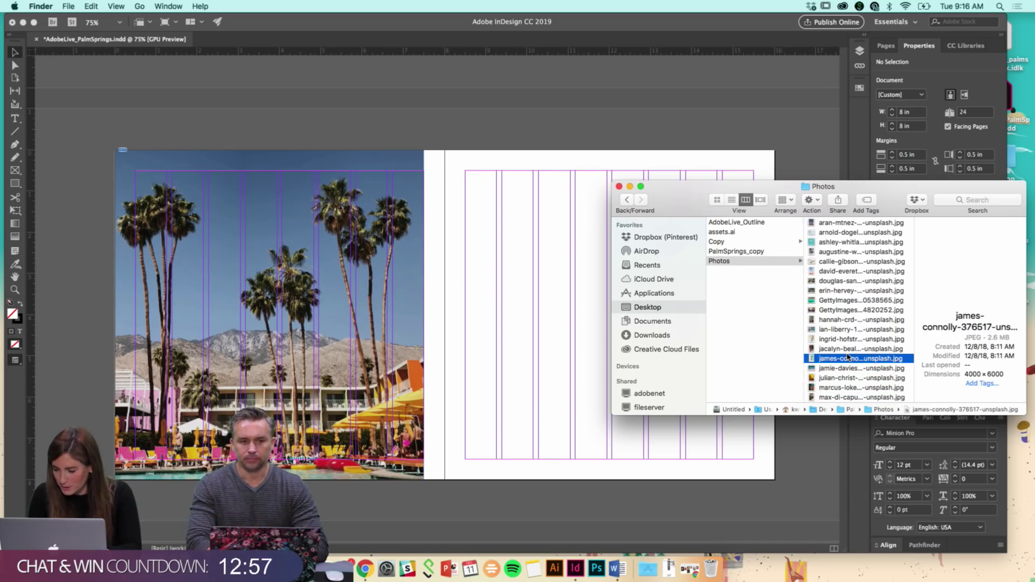
scroll(848, 357, up, 5)
scroll(848, 357, up, 2)
click(844, 301)
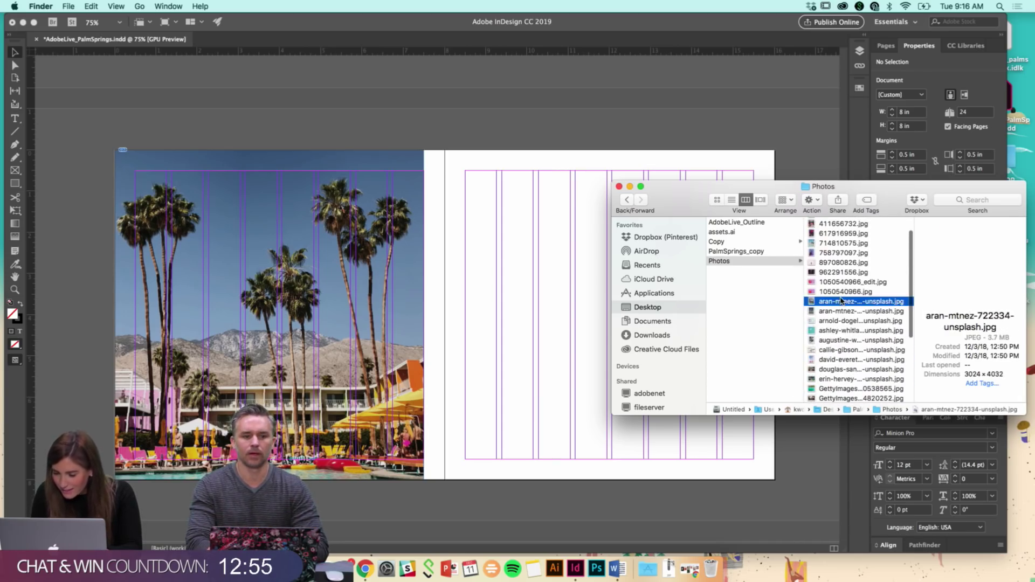
click(827, 249)
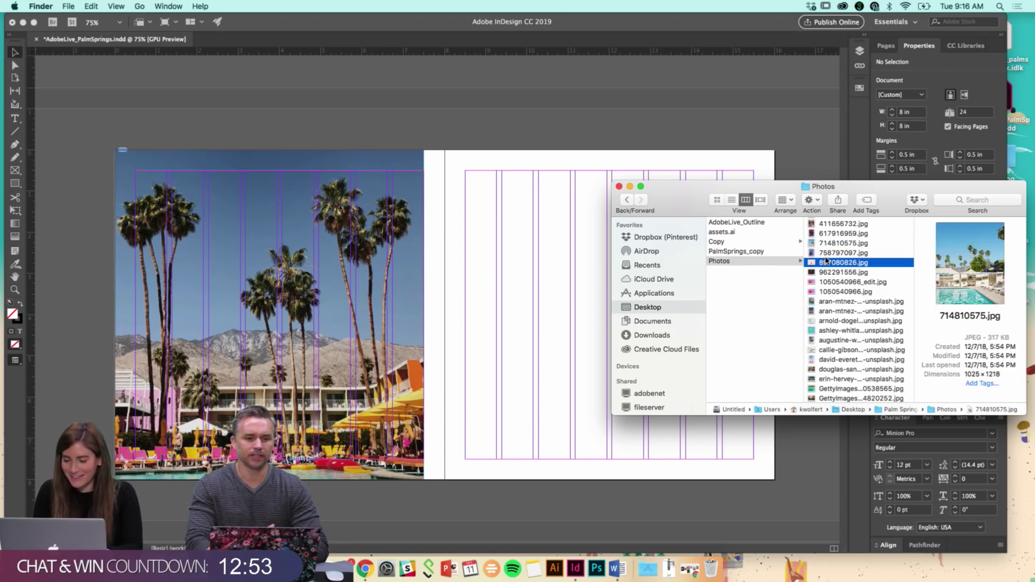
click(826, 262)
click(833, 281)
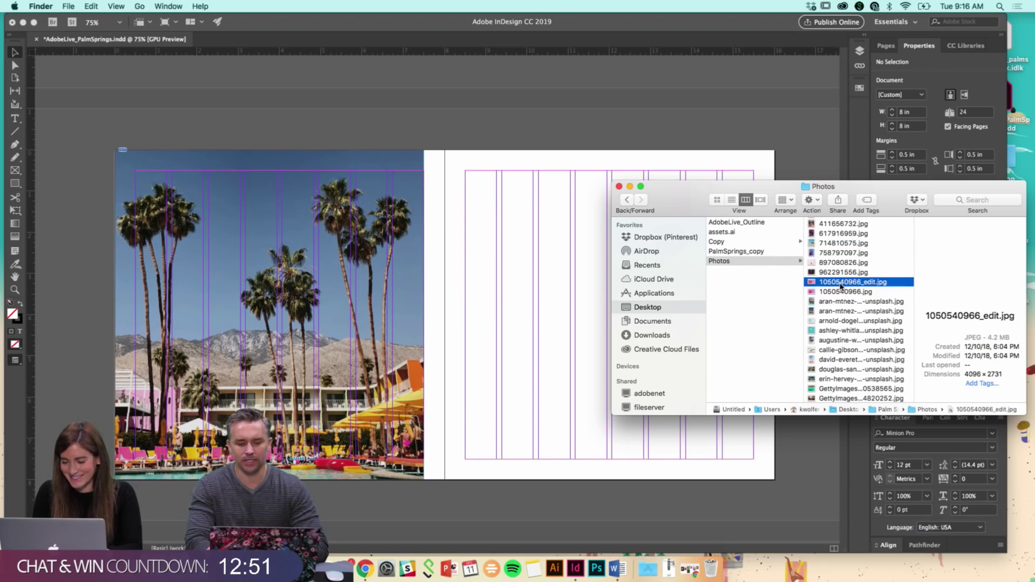
Widen the page 2 palm photo's frame to 8 in, apply Fill Frame Proportionally and shift the image up to include the pool
click(555, 352)
scroll(516, 302, up, 5)
scroll(516, 300, up, 3)
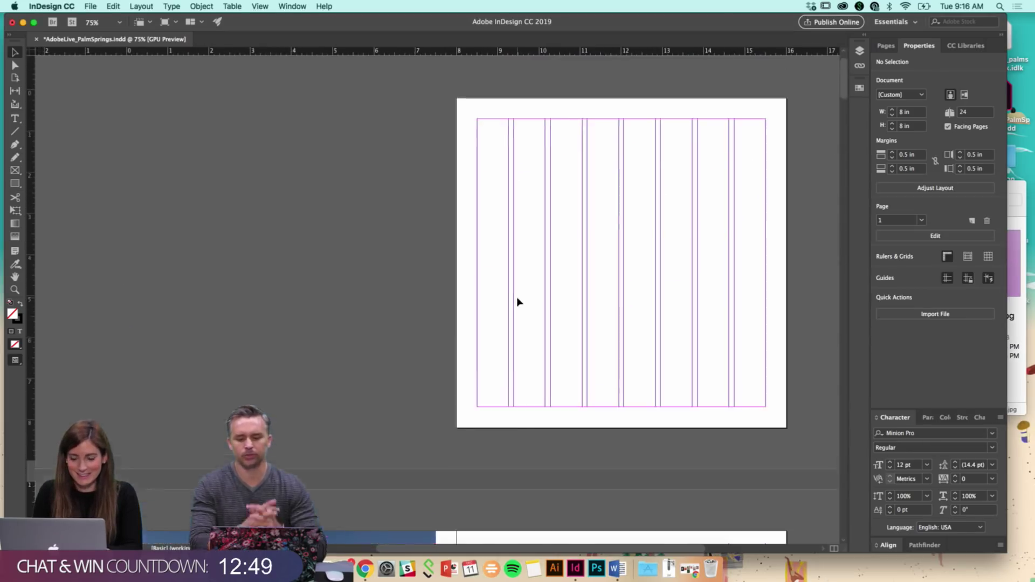
scroll(518, 300, down, 8)
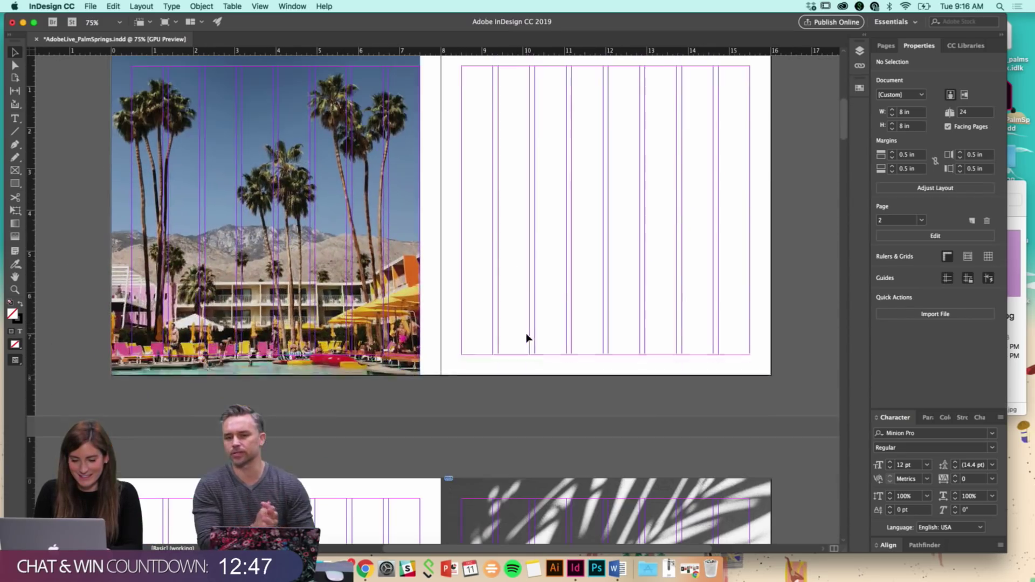
click(412, 230)
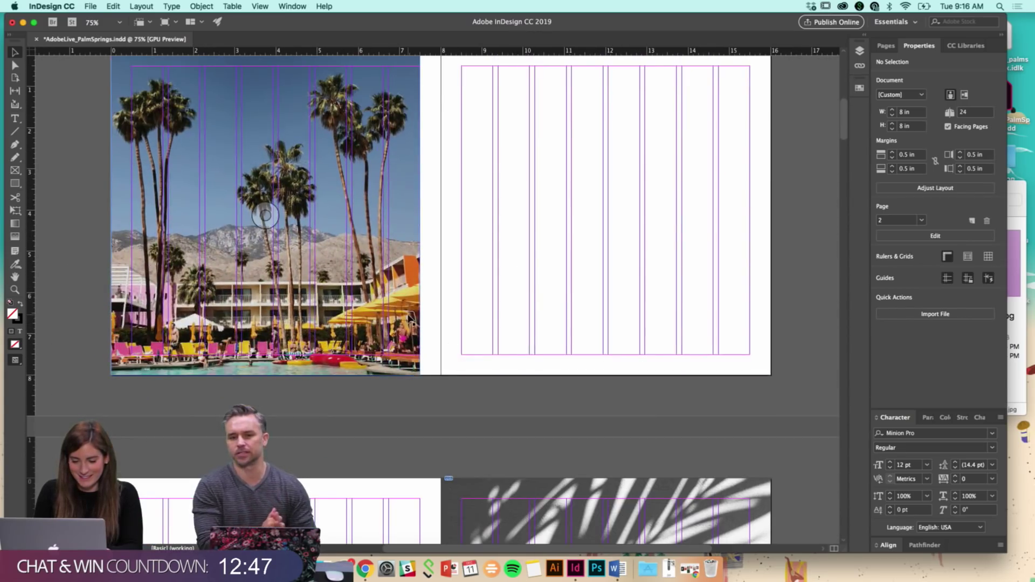
drag(421, 213, 439, 211)
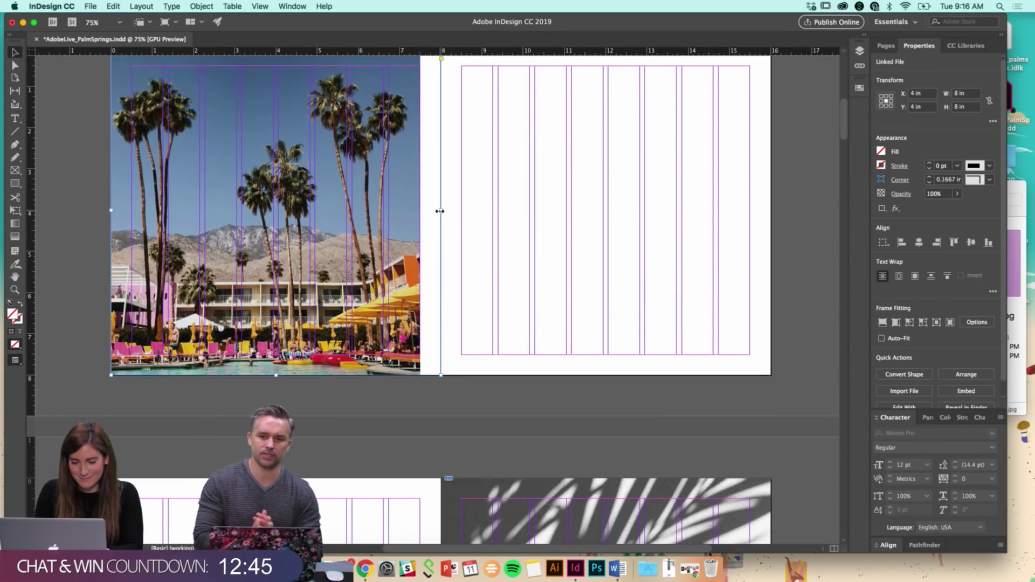
click(276, 216)
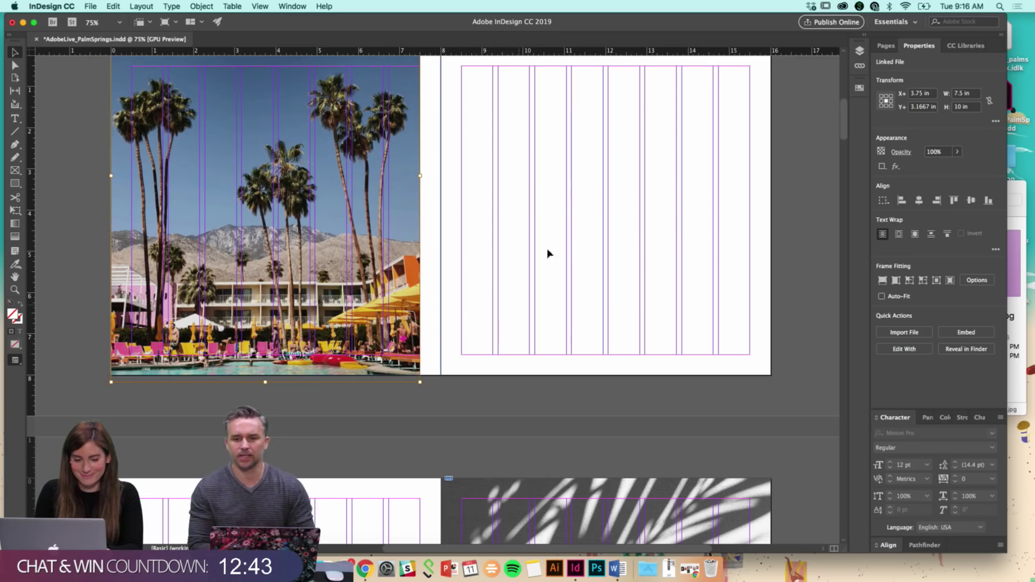
click(883, 280)
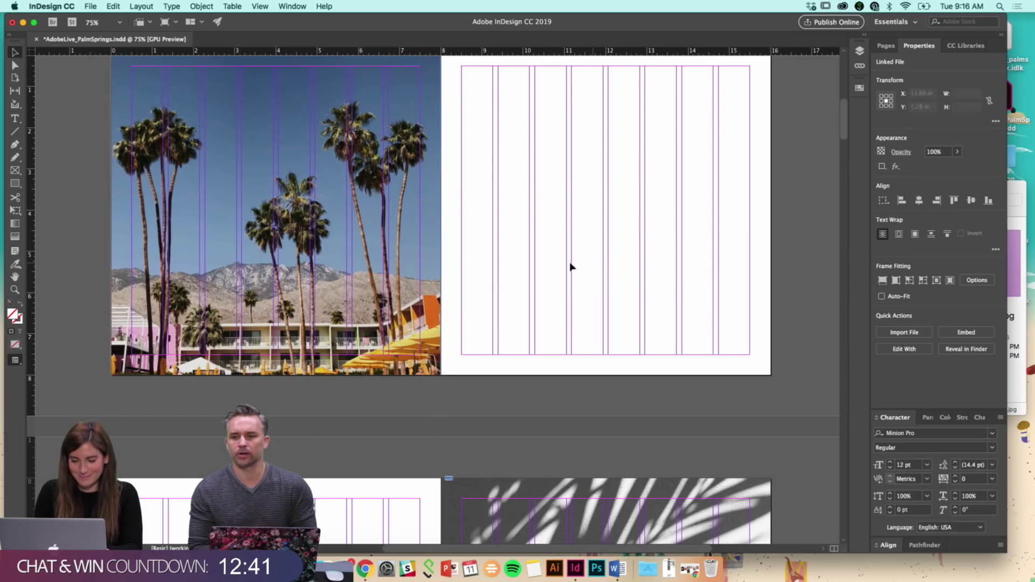
drag(400, 281, 403, 281)
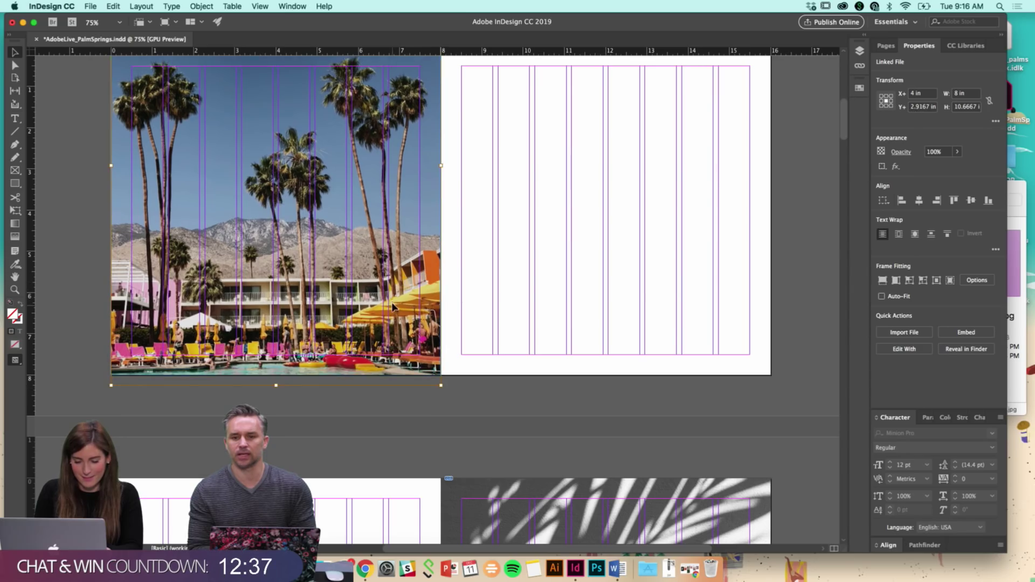
click(494, 326)
Open assets.ai from the Palm Springs Book AdobeLive folder in Illustrator, and switch back to the InDesign layout
scroll(494, 326, down, 5)
scroll(331, 508, down, 4)
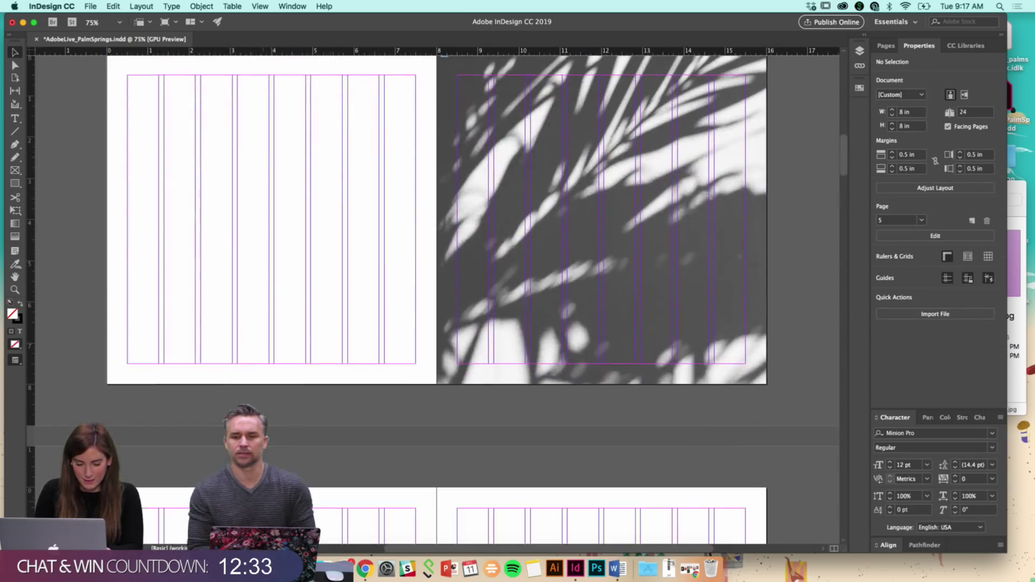
click(16, 184)
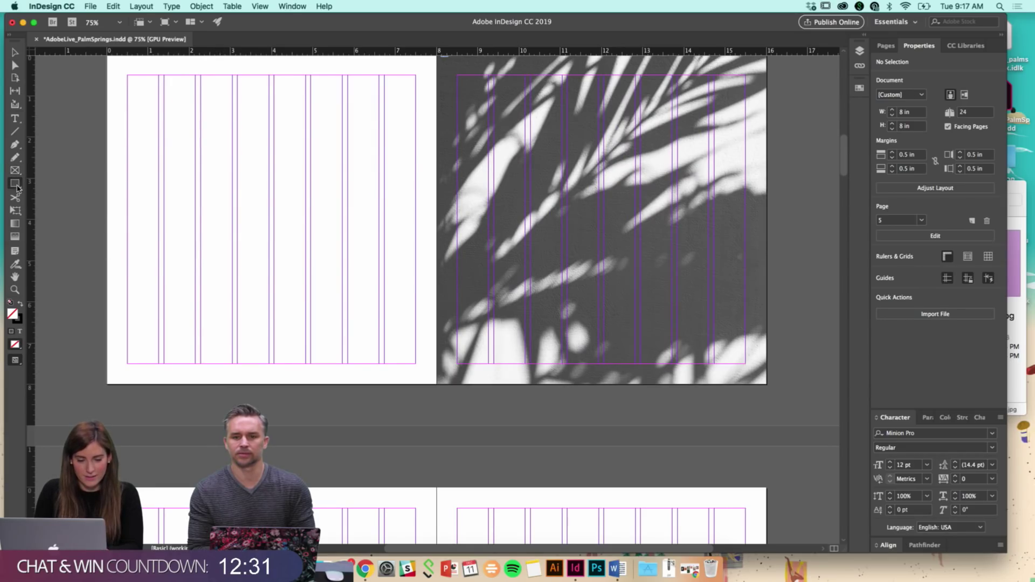
click(331, 569)
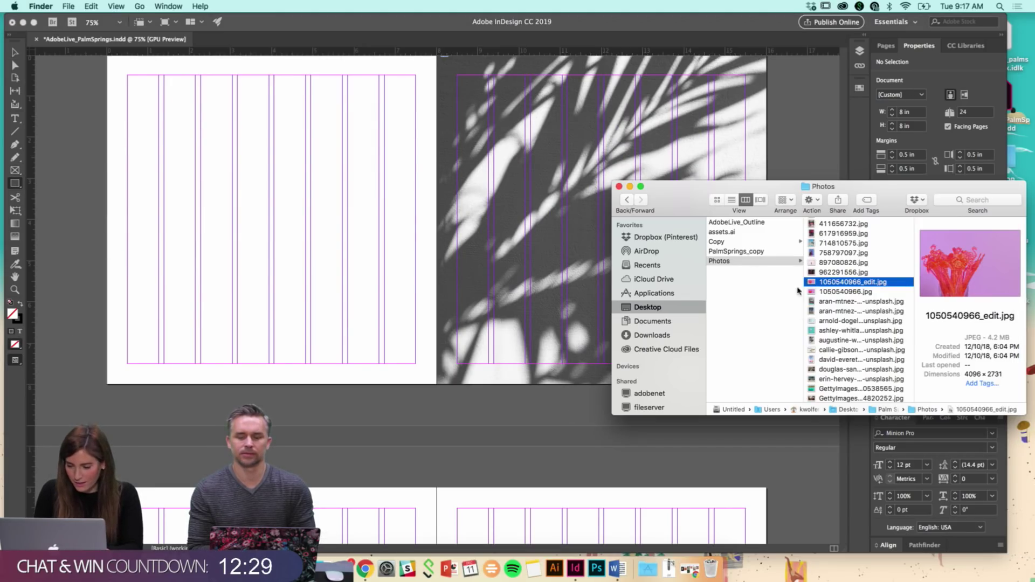
click(750, 232)
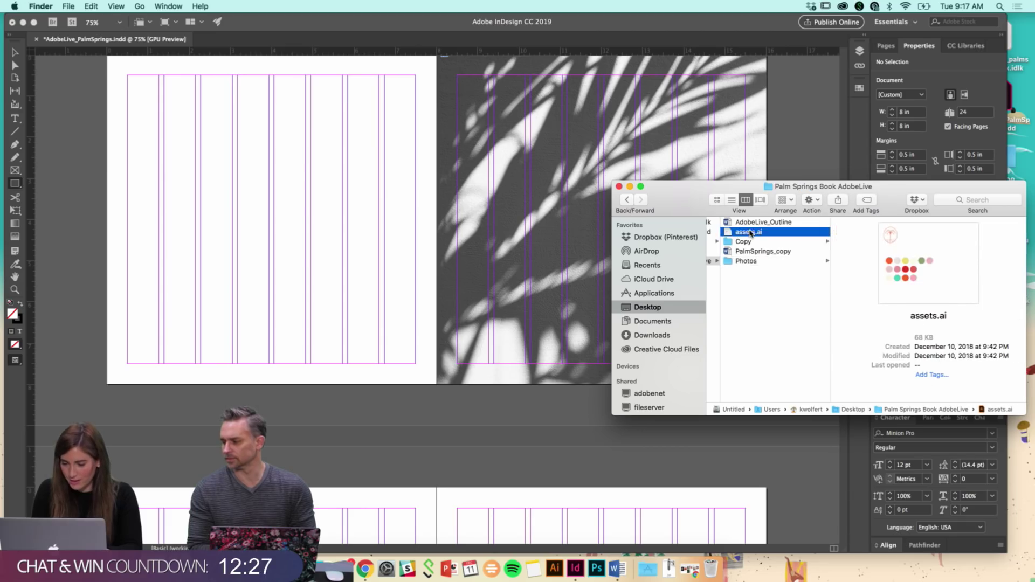
double_click(751, 233)
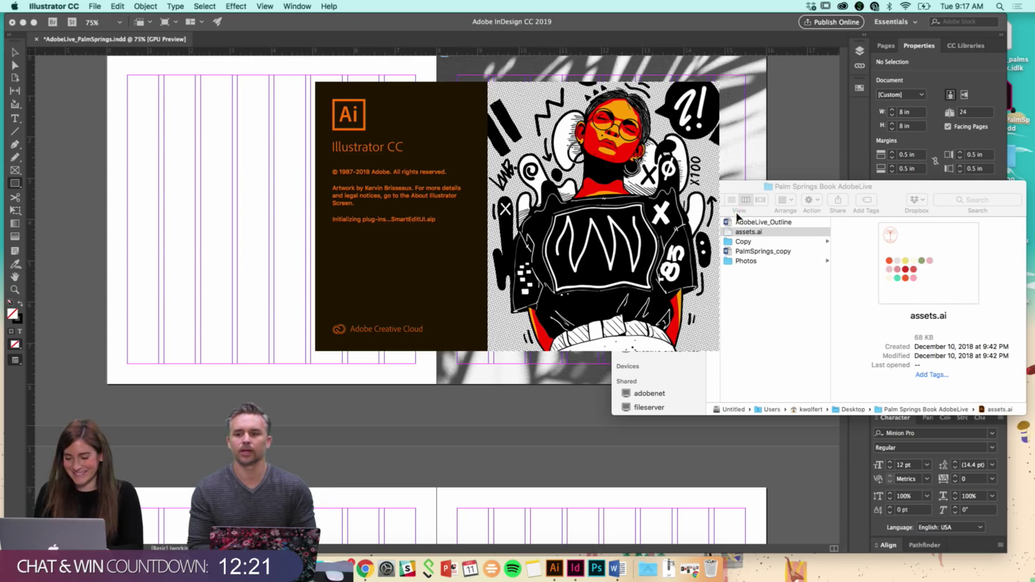
click(216, 293)
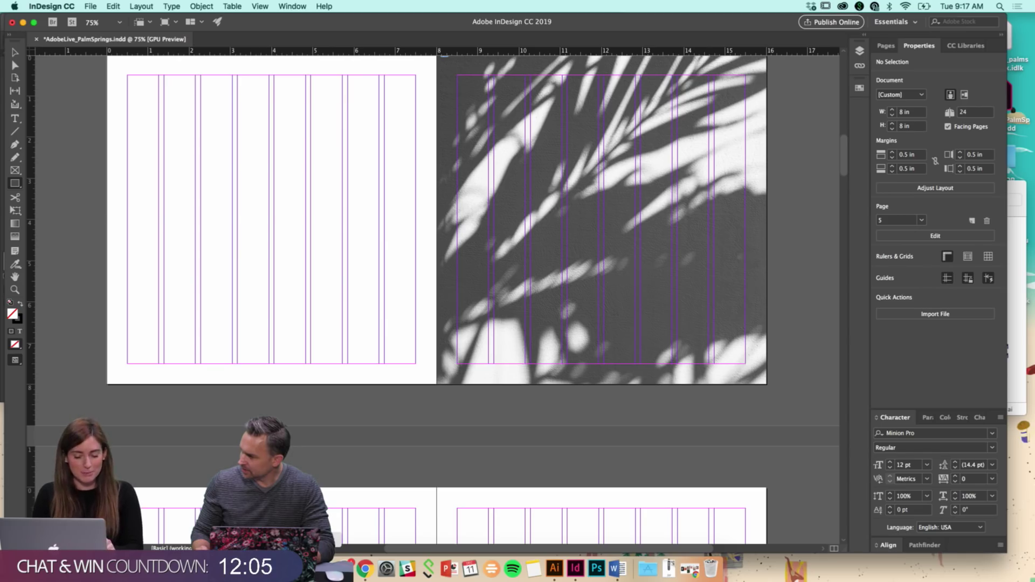
Draw a 7 x 7 in rectangular picture frame filling the margin area of page 6
scroll(383, 496, down, 8)
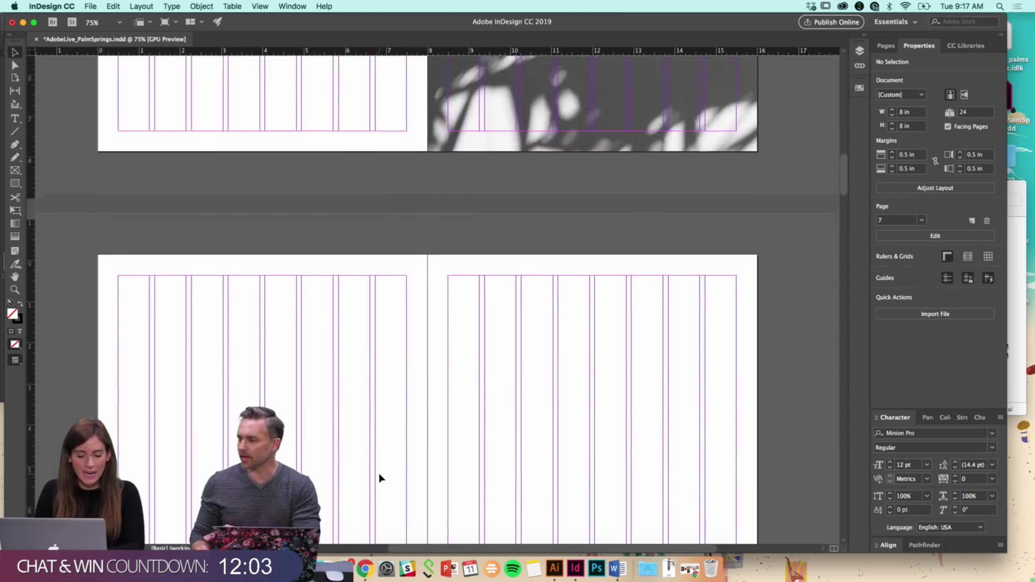
scroll(381, 478, down, 3)
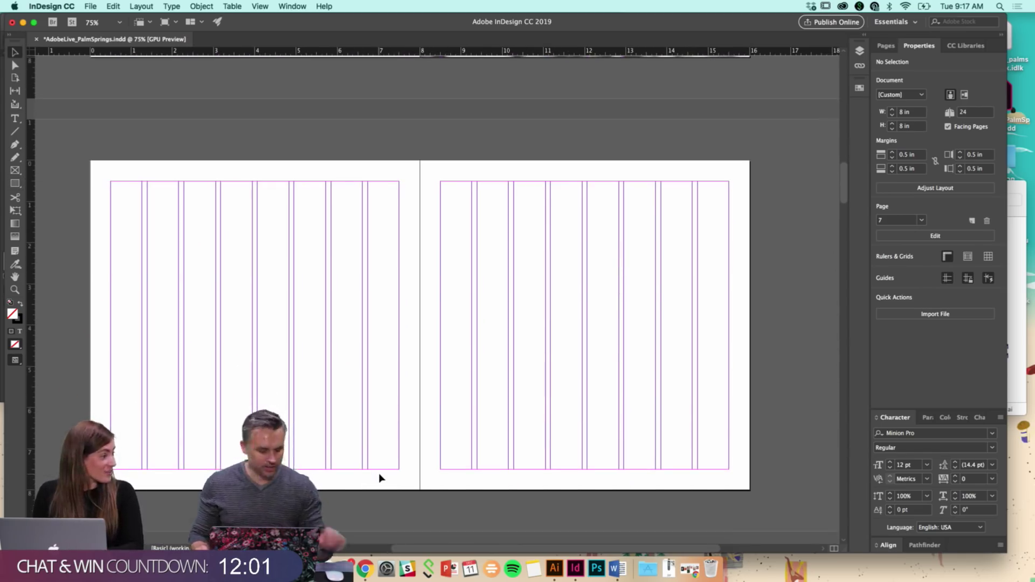
scroll(380, 478, down, 2)
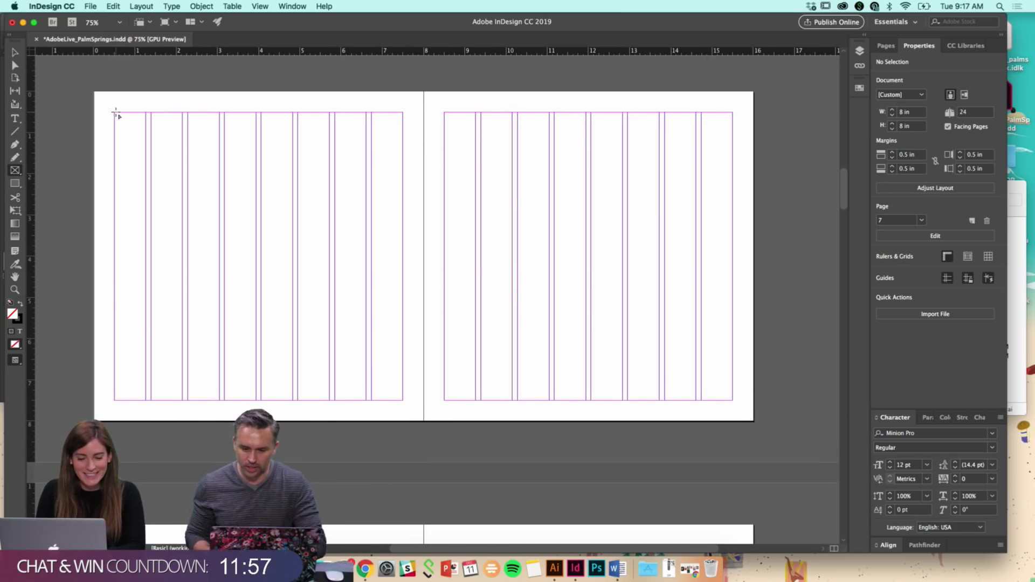
drag(115, 112, 403, 400)
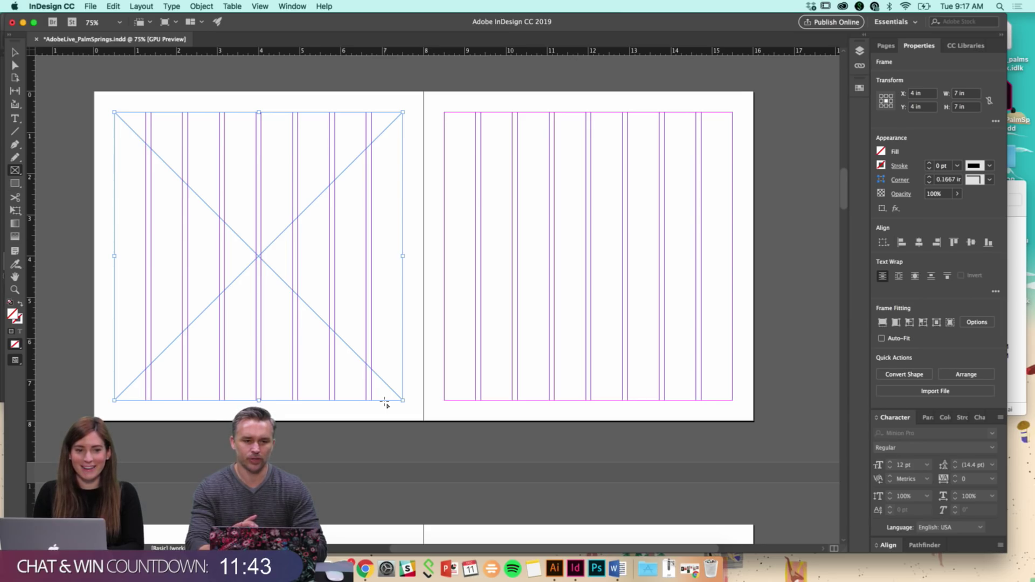
Open the PalmSprings_copy document from the project folder in Word and move its window clear of the outline document
click(323, 569)
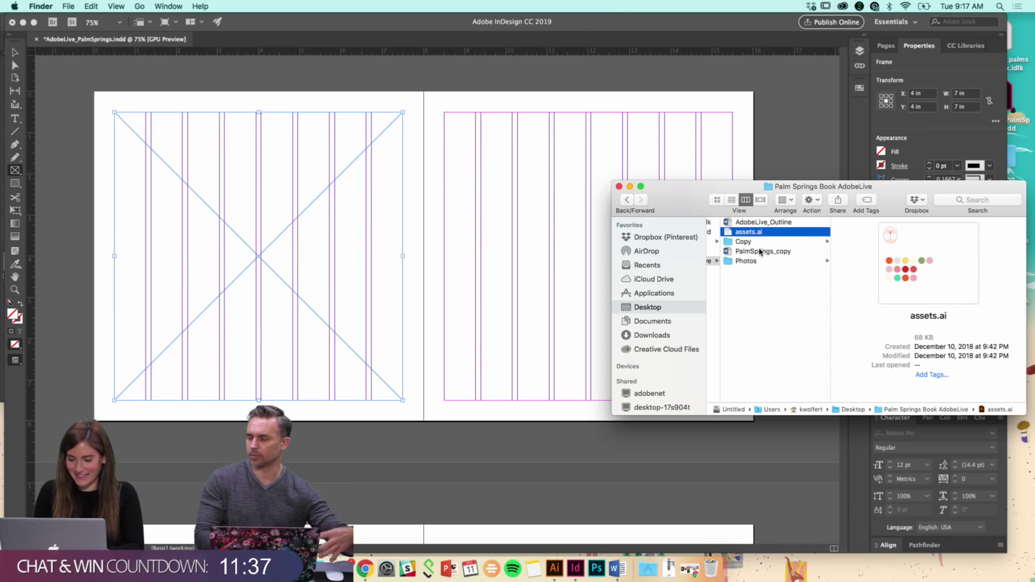
double_click(743, 252)
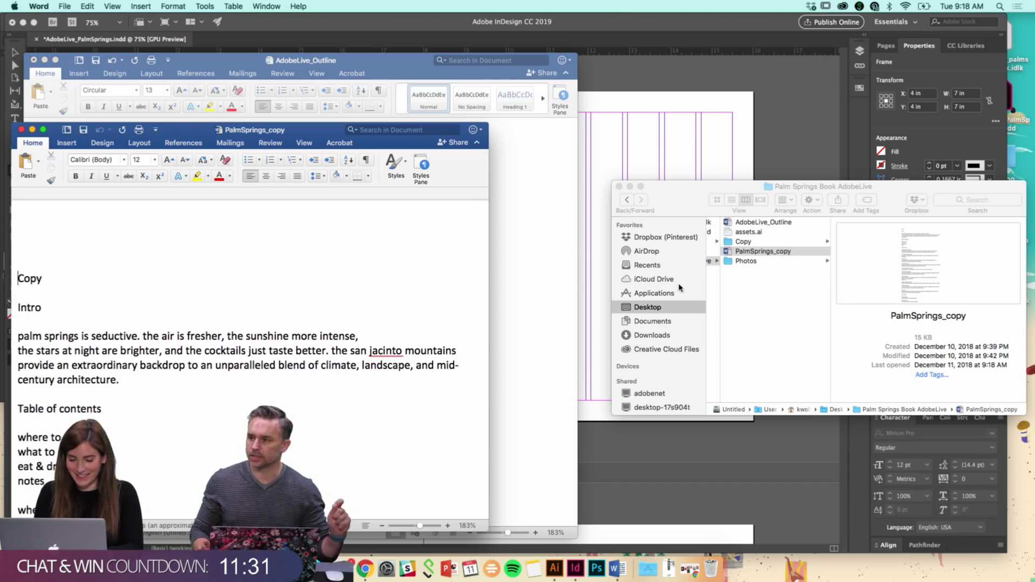
drag(180, 131, 401, 126)
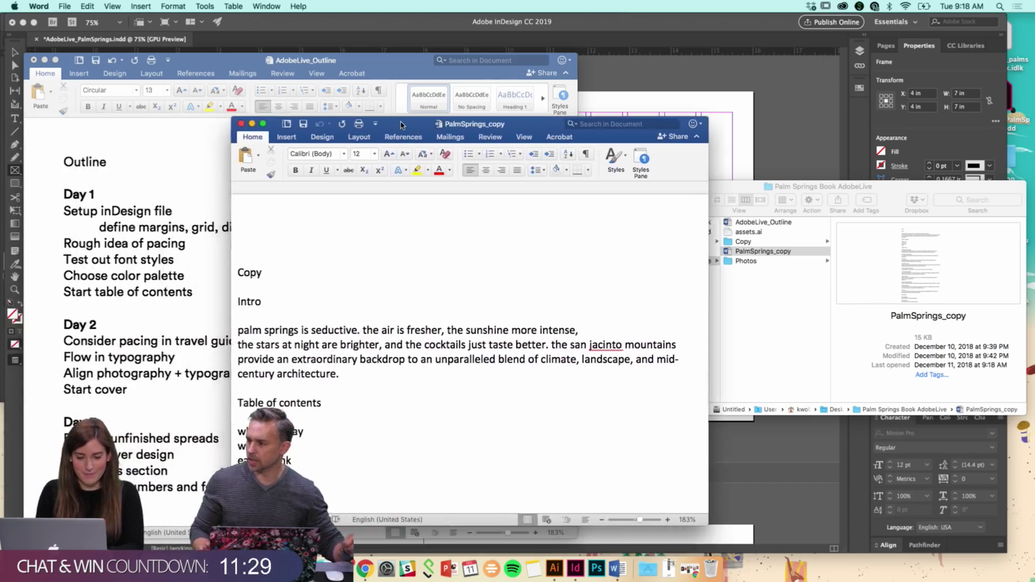
Close AdobeLive_Outline without saving its changes, and return to the InDesign layout with nothing selected
click(33, 60)
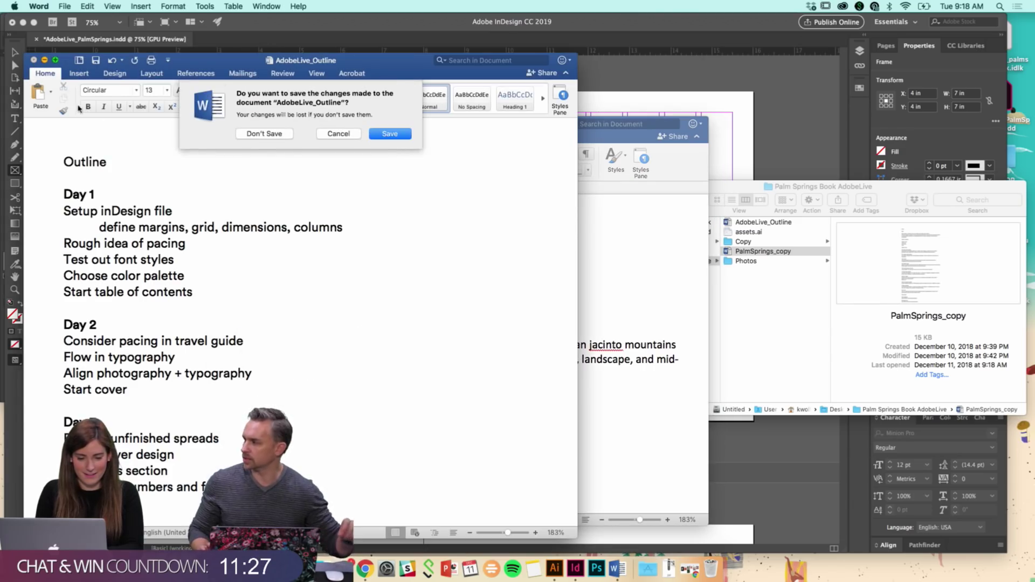
click(265, 134)
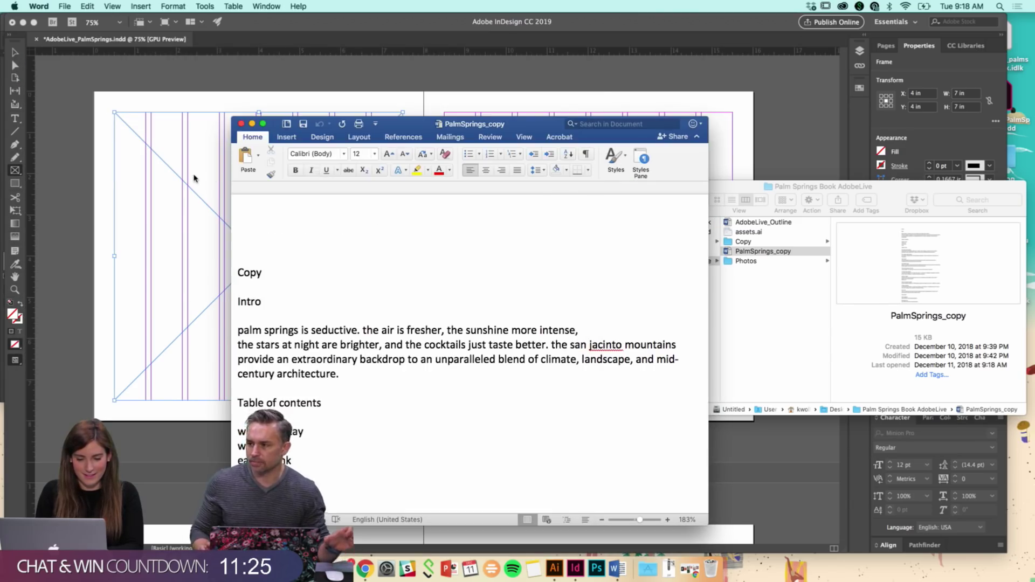
click(194, 178)
click(569, 312)
click(564, 301)
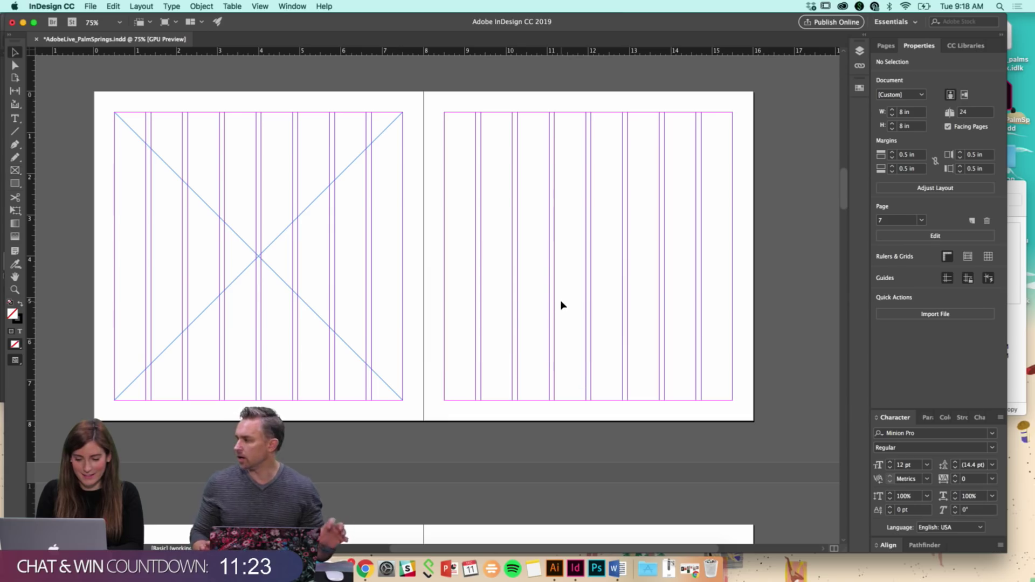
Browse and preview the images in the Photos folder of Palm Springs Book AdobeLive to find one for the layout
click(337, 569)
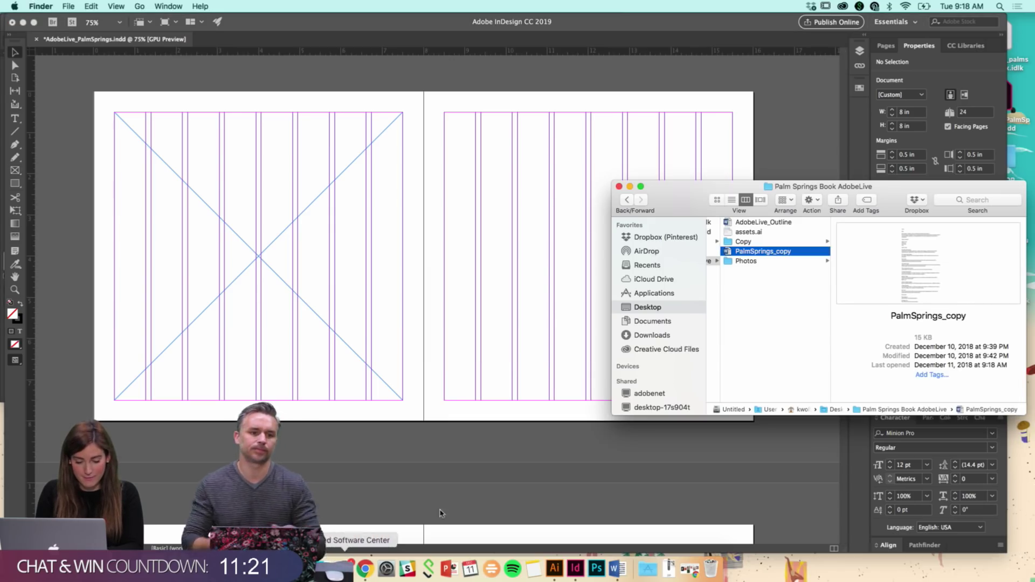
drag(739, 190, 704, 189)
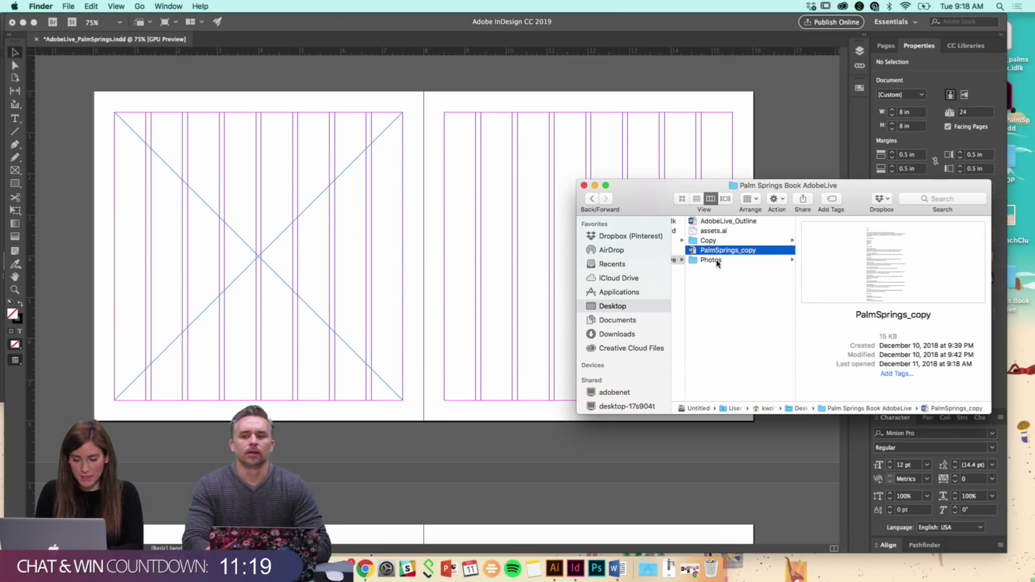
click(710, 260)
click(819, 273)
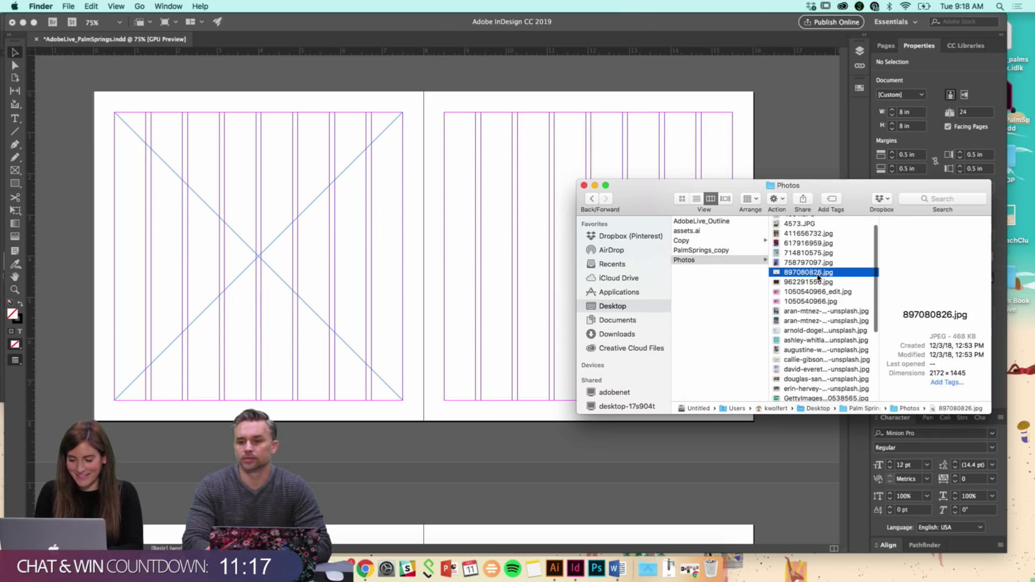
click(814, 283)
click(809, 311)
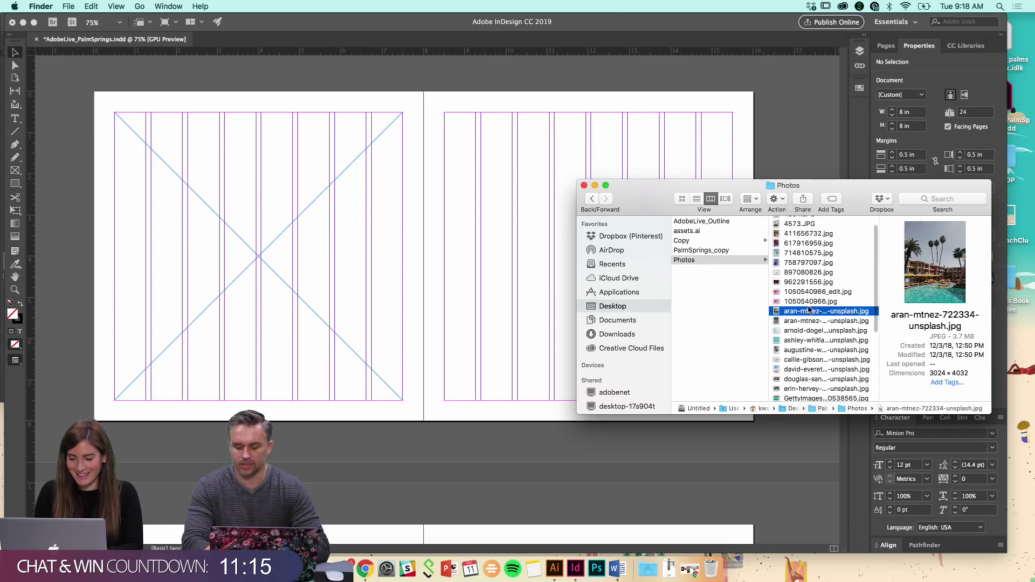
key(Down)
key(Down)
key(Down)
key(Down)
key(Down)
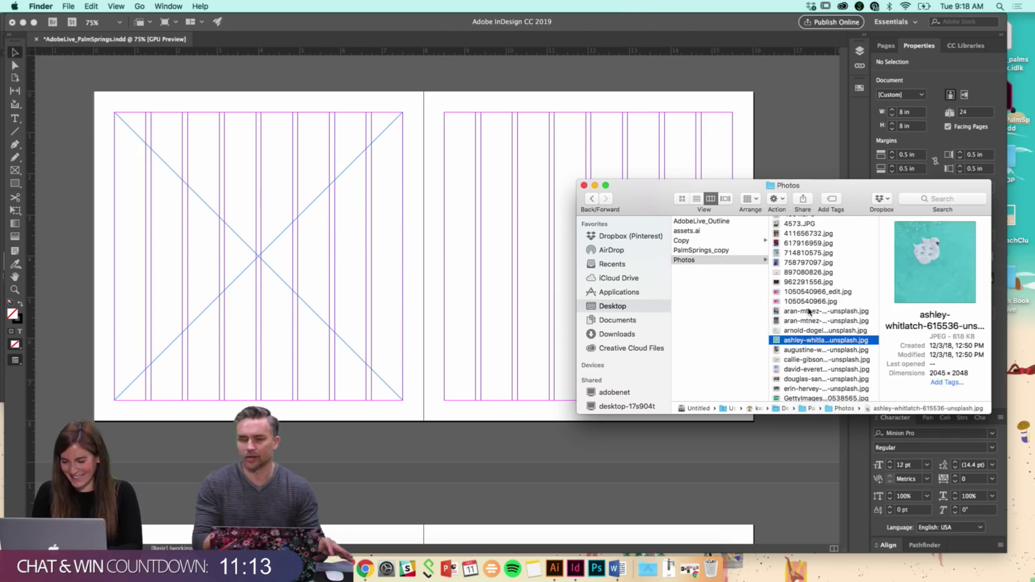
Widen the pool photo's frame on page 2 to 16 in so it spans the whole two-page spread
scroll(352, 286, up, 10)
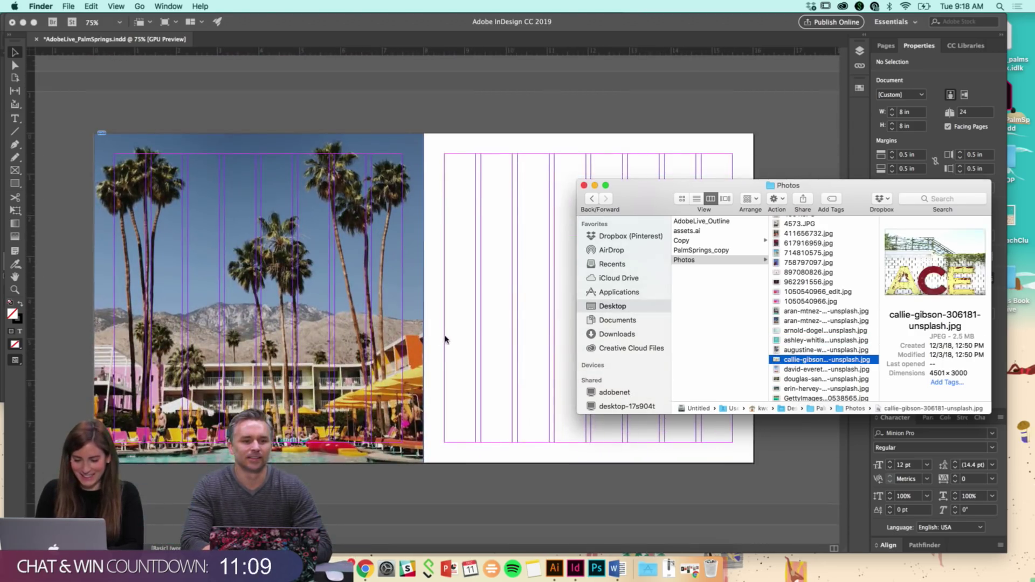
click(446, 340)
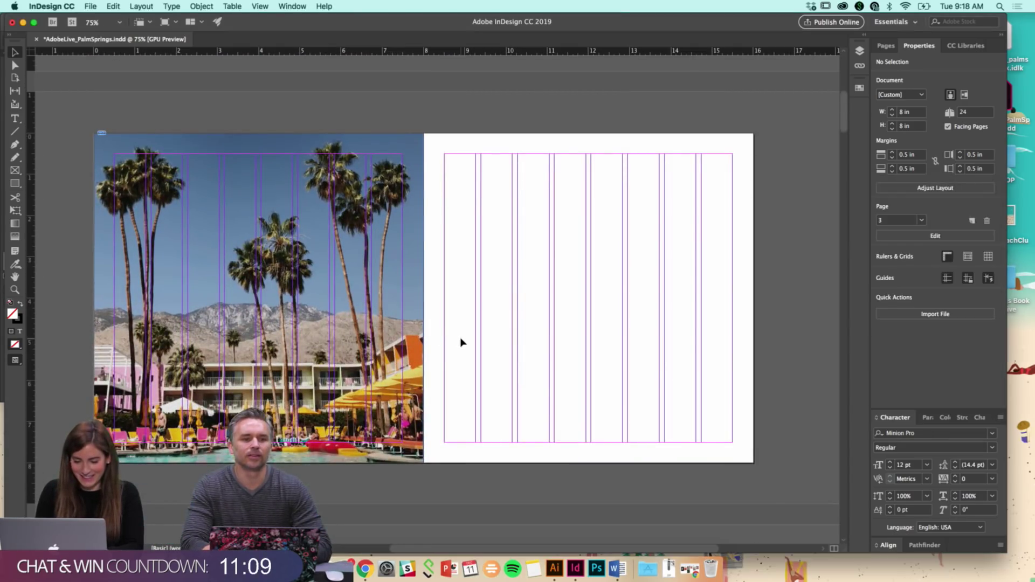
click(418, 378)
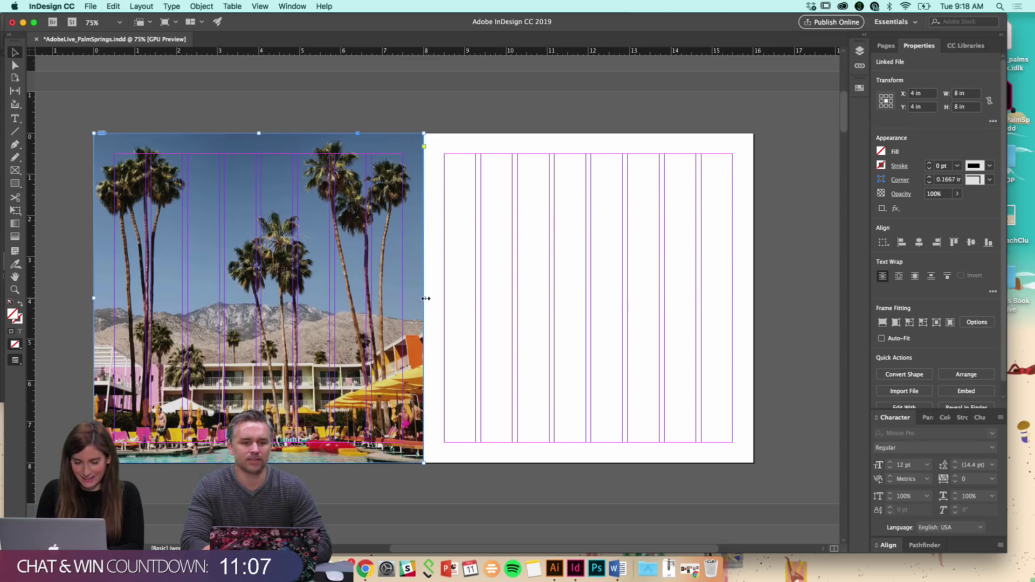
drag(426, 298, 752, 312)
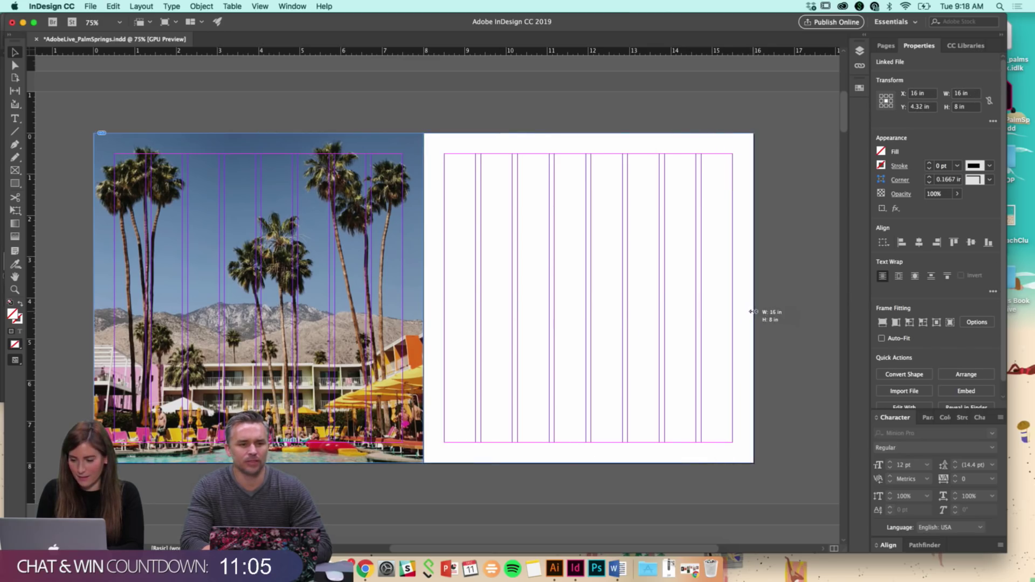
click(777, 327)
Examine the remaining images in the Photos folder to choose a photo that suits the wide opening spread
click(338, 548)
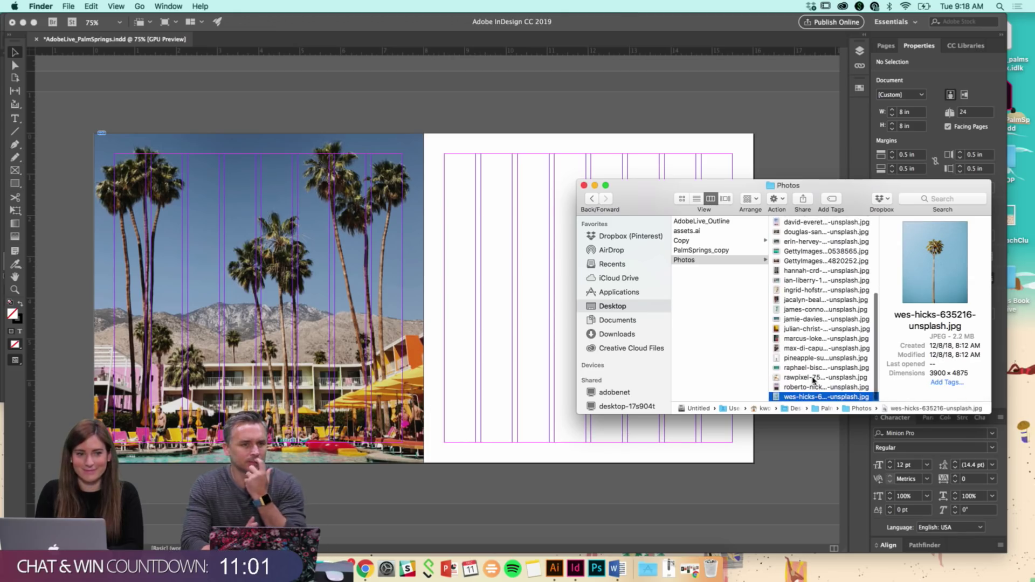
scroll(814, 379, down, 1)
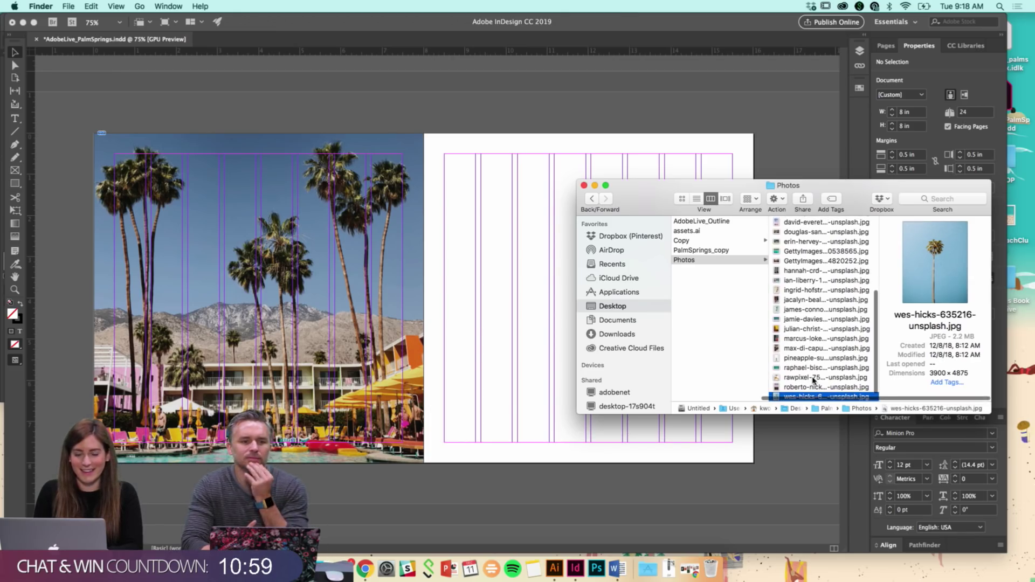
key(Up)
key(Up)
key(Up)
key(Up)
key(Up)
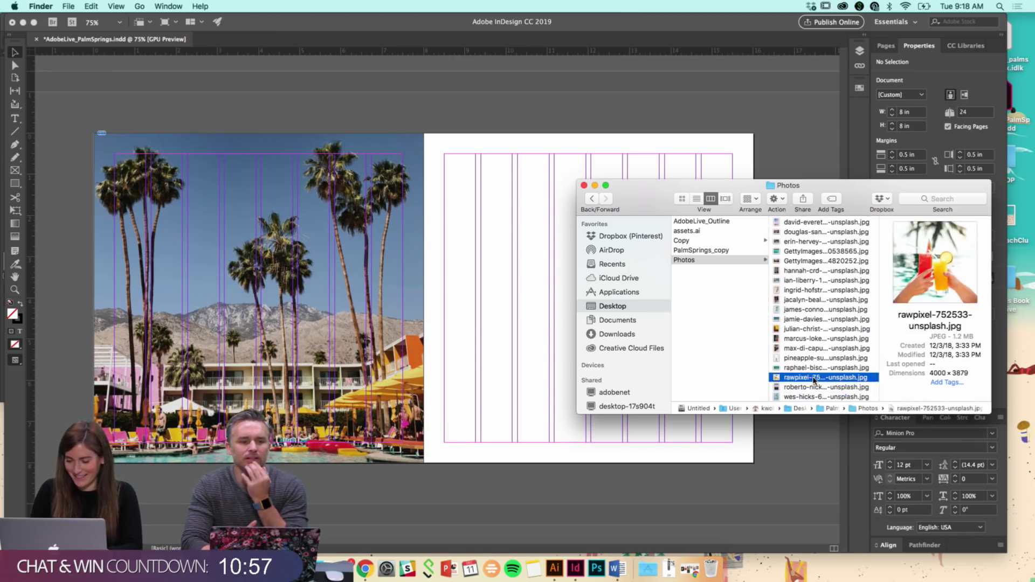
key(Up)
key(Up)
key(Up)
key(Up)
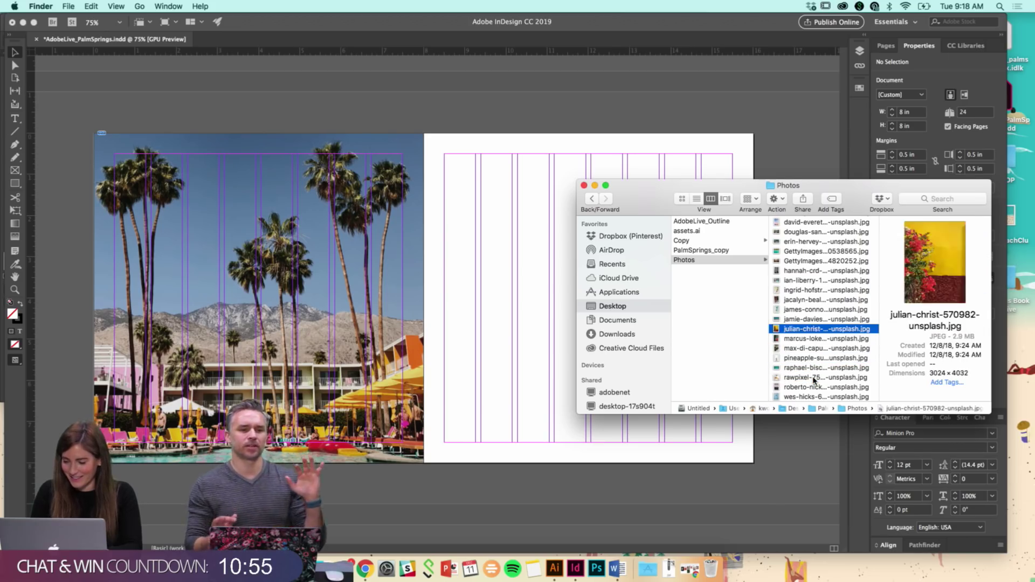
key(Up)
key(Up)
key(Up)
key(Up)
key(Up)
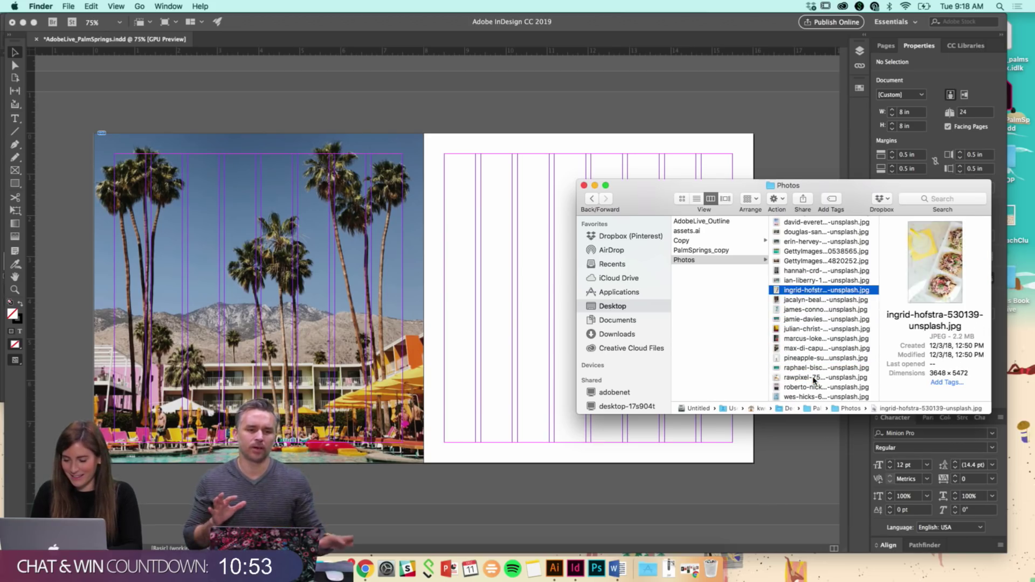
key(Up)
key(Up)
key(Up)
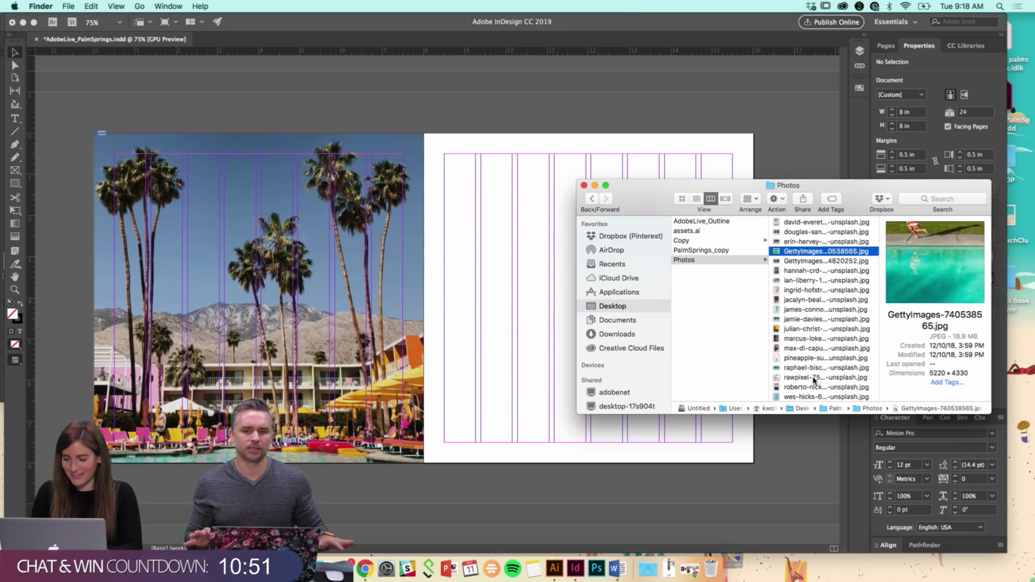
Replace the opening spread's photo with the white house and palms image (1115967-unsplash.jpg) and fill the frame proportionally
key(Down)
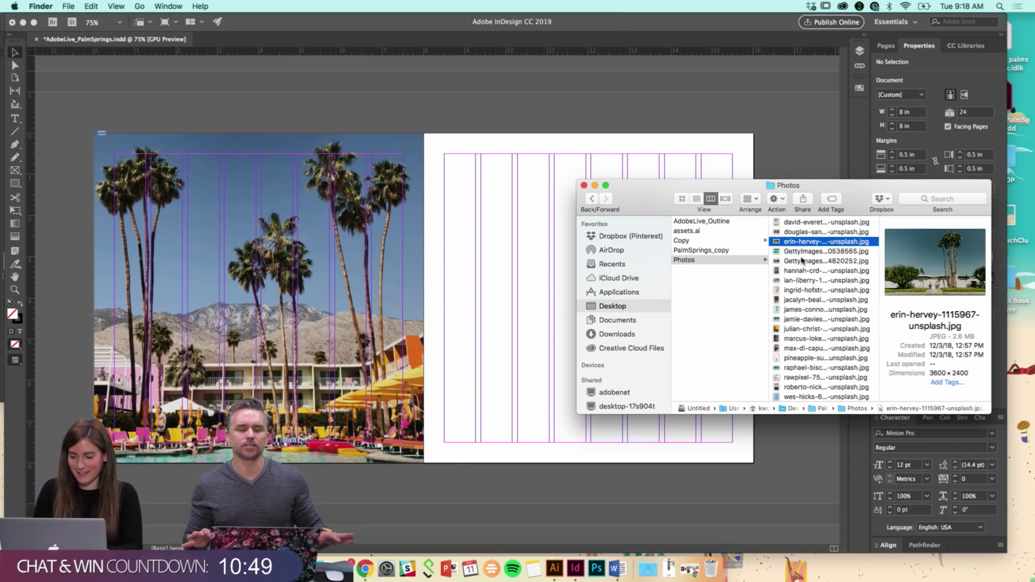
drag(797, 247, 337, 245)
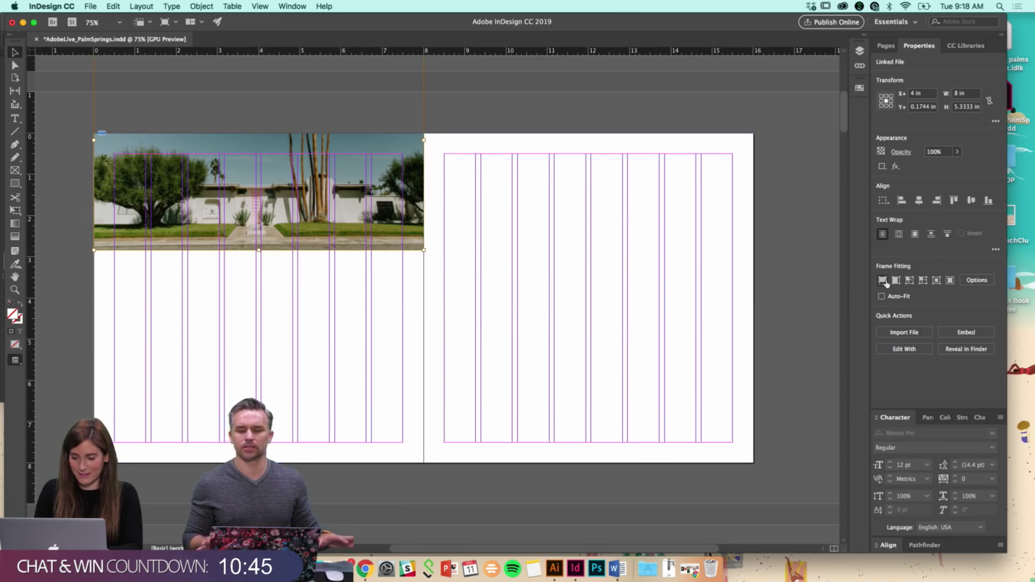
click(883, 281)
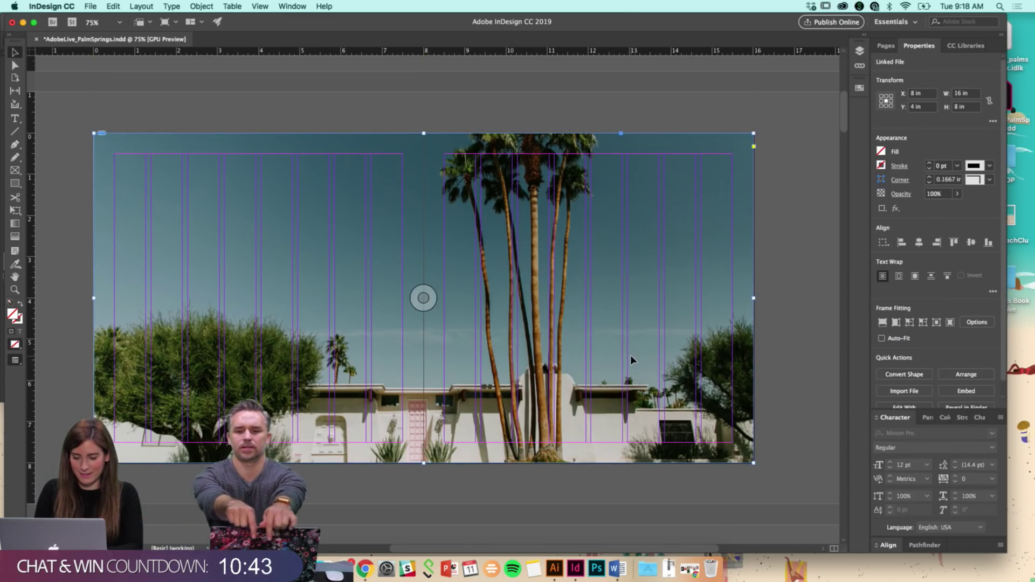
Shift the house photo up inside its frame to show the front lawn, with its centre at about Y 3.33 in
drag(636, 363, 635, 347)
key(Down)
key(Down)
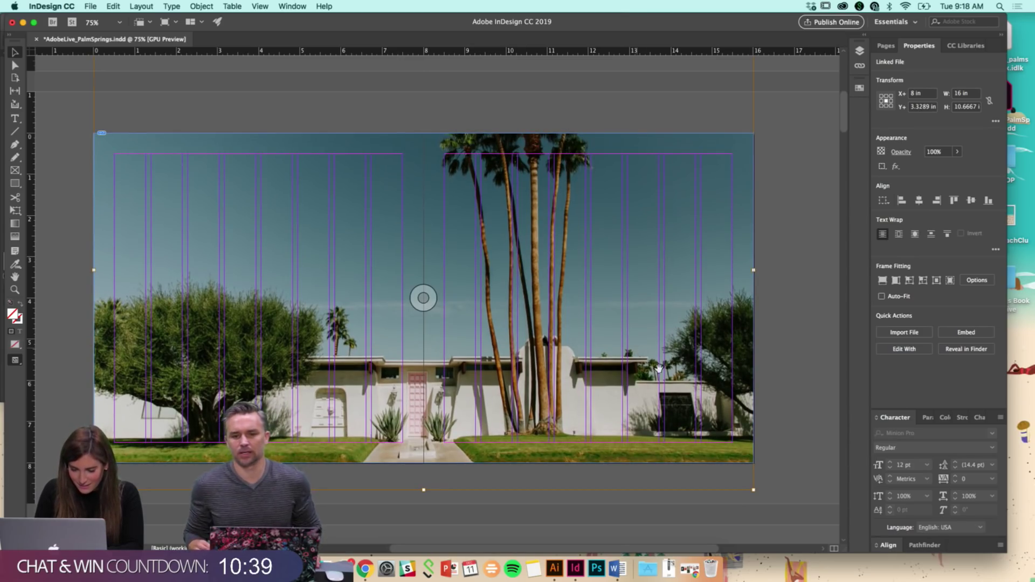
click(777, 410)
click(688, 407)
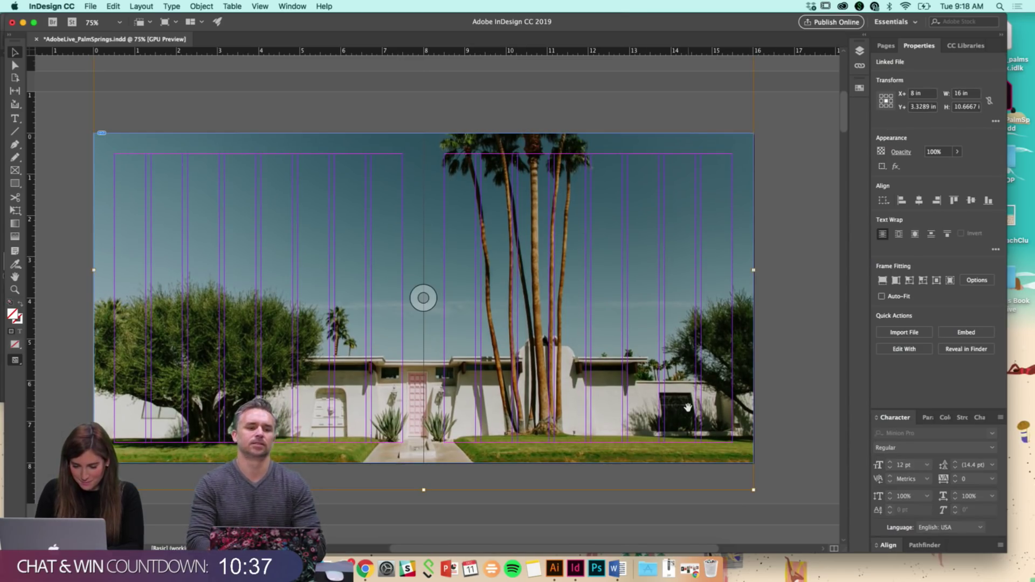
click(819, 430)
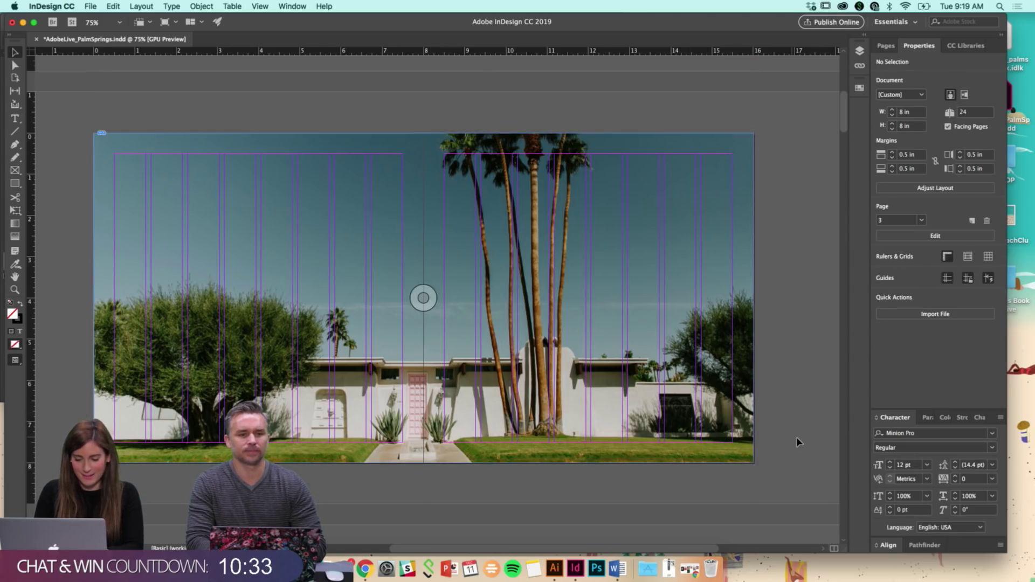
Copy the Intro paragraph beginning "palm springs is seductive" from the PalmSprings_copy document in Word
scroll(798, 442, down, 5)
scroll(798, 442, down, 8)
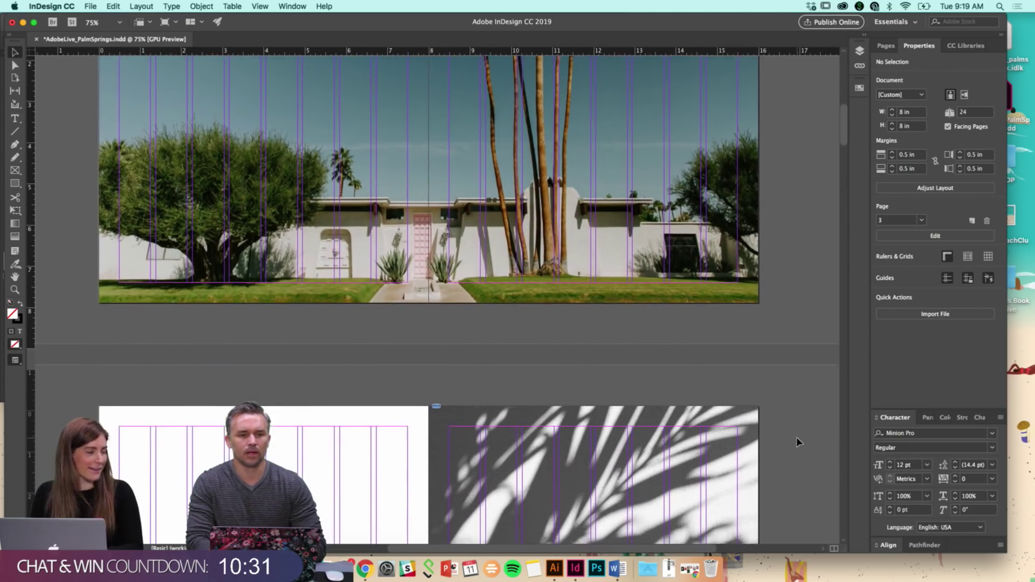
scroll(798, 443, down, 2)
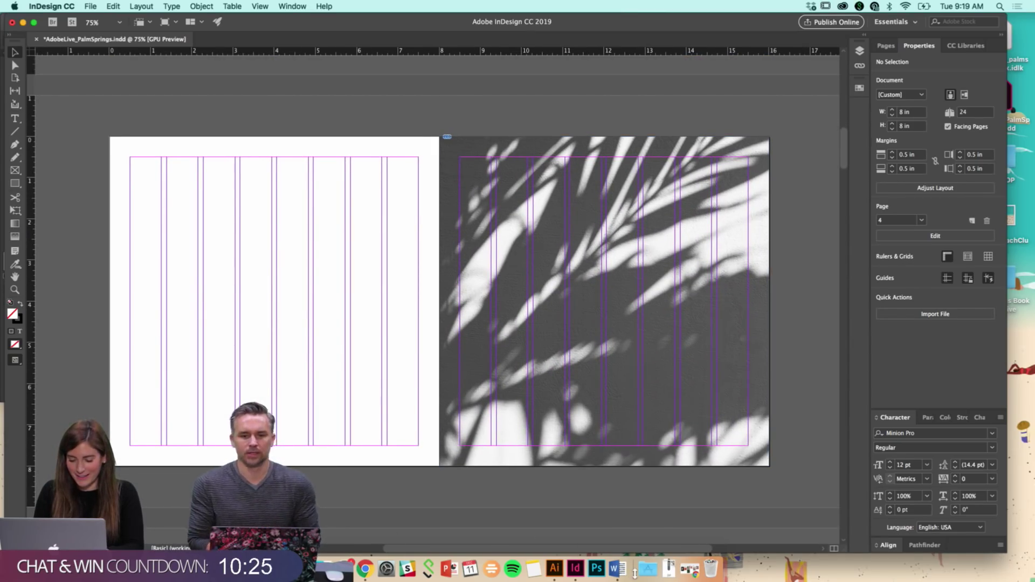
click(337, 569)
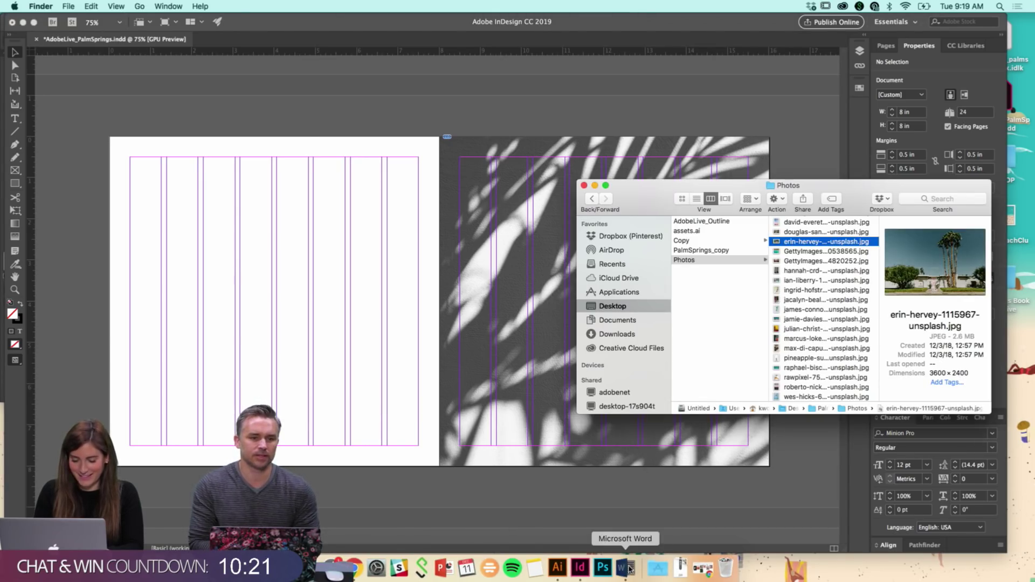
click(625, 567)
scroll(353, 370, down, 2)
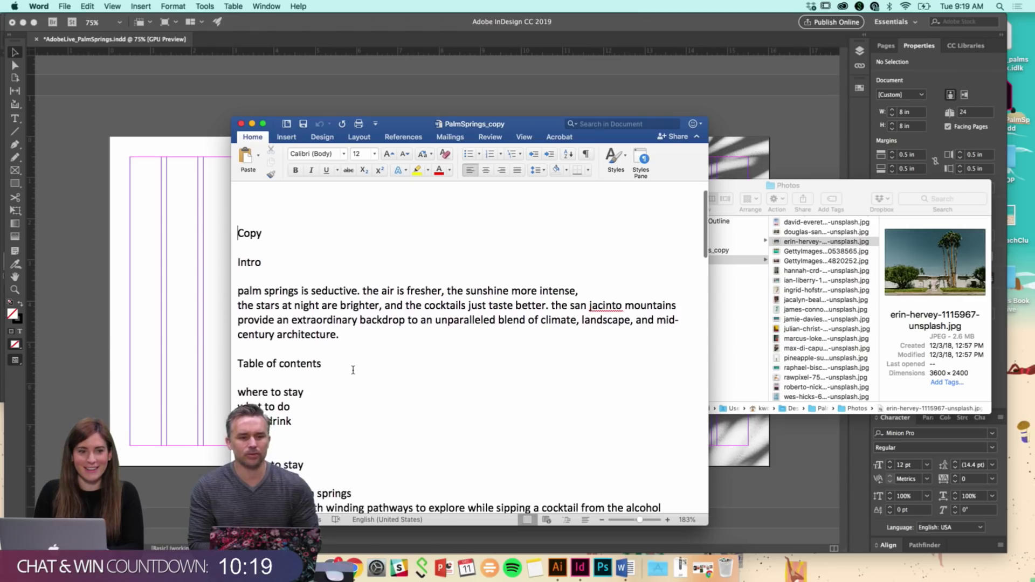
scroll(353, 370, down, 3)
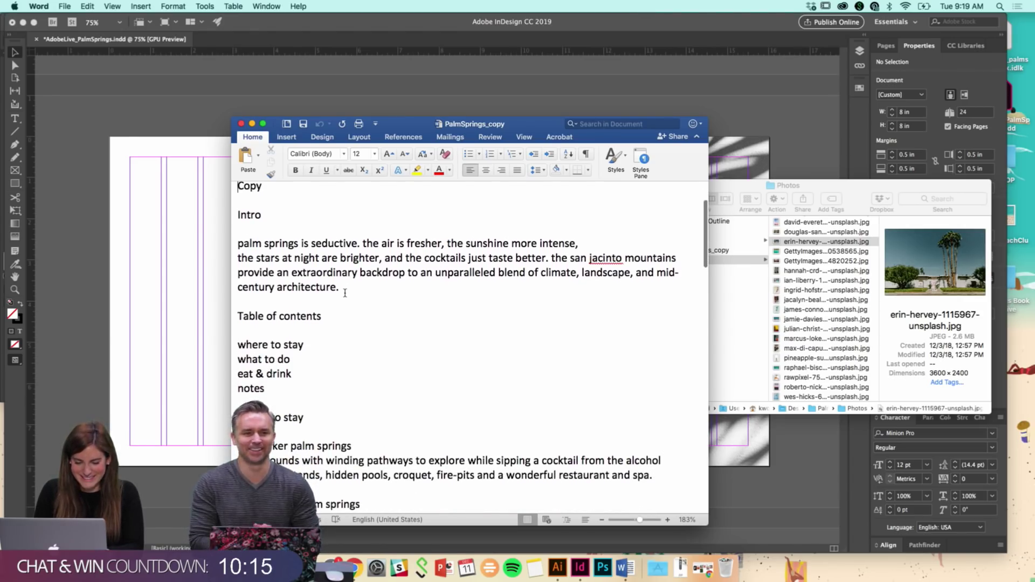
drag(345, 292, 234, 248)
key(super+c)
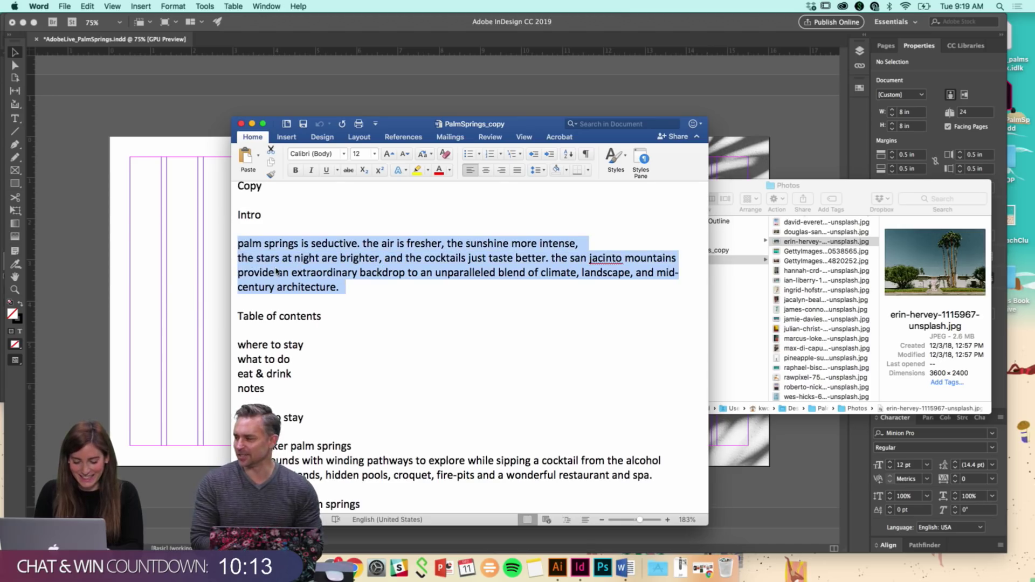
Return to the InDesign layout and remove the palm-shadow photo from page 5
click(172, 281)
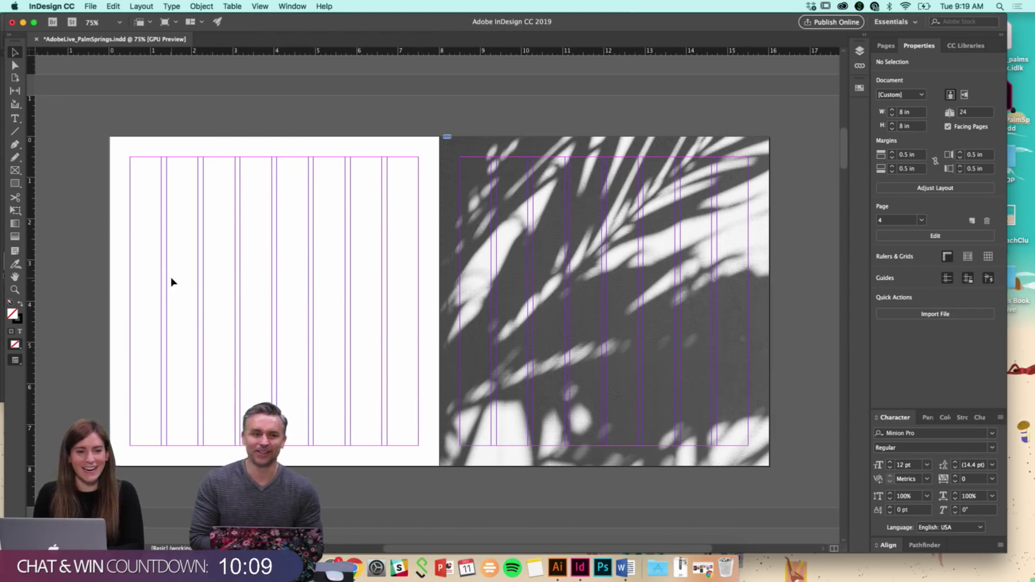
scroll(406, 240, up, 10)
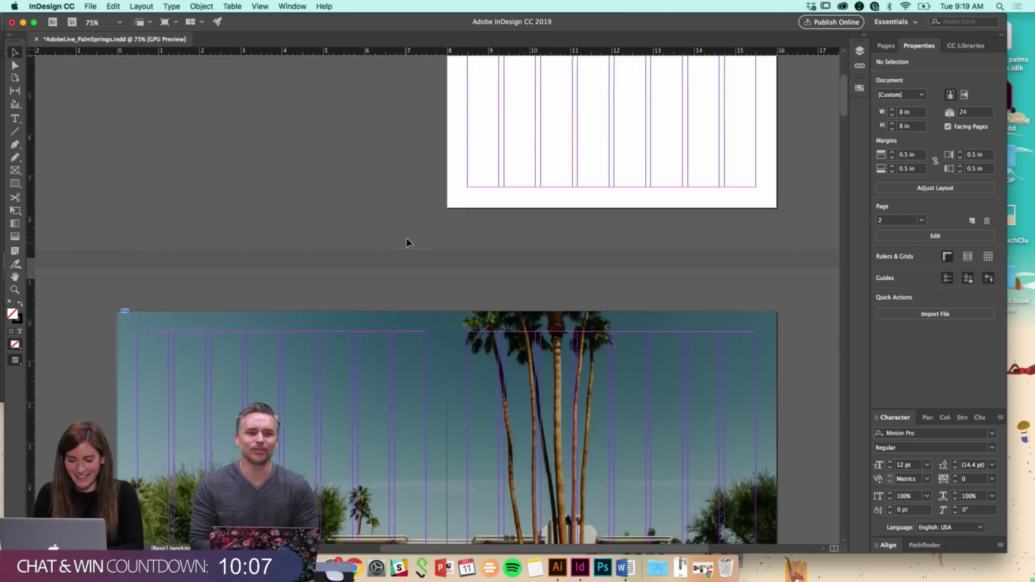
scroll(407, 241, down, 9)
key(super+z)
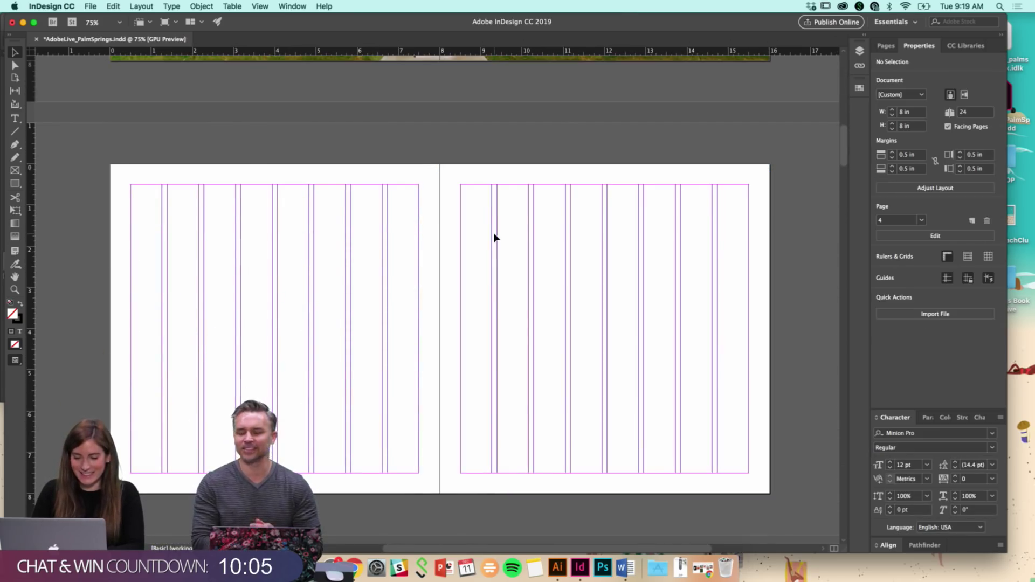
Create a text frame across the second to sixth columns of page 5 and paste the copied intro paragraph into it
click(16, 119)
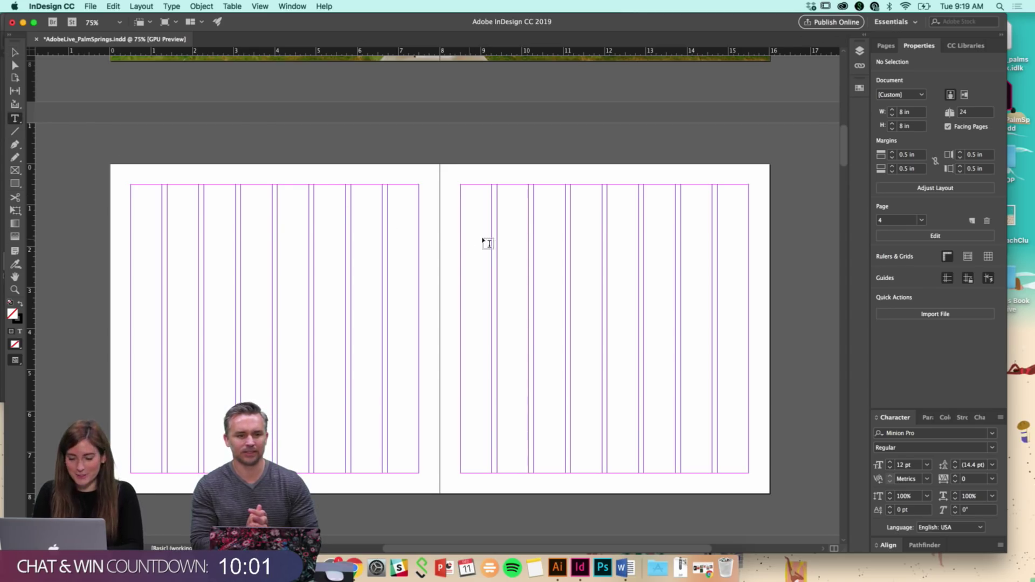
drag(497, 226, 677, 416)
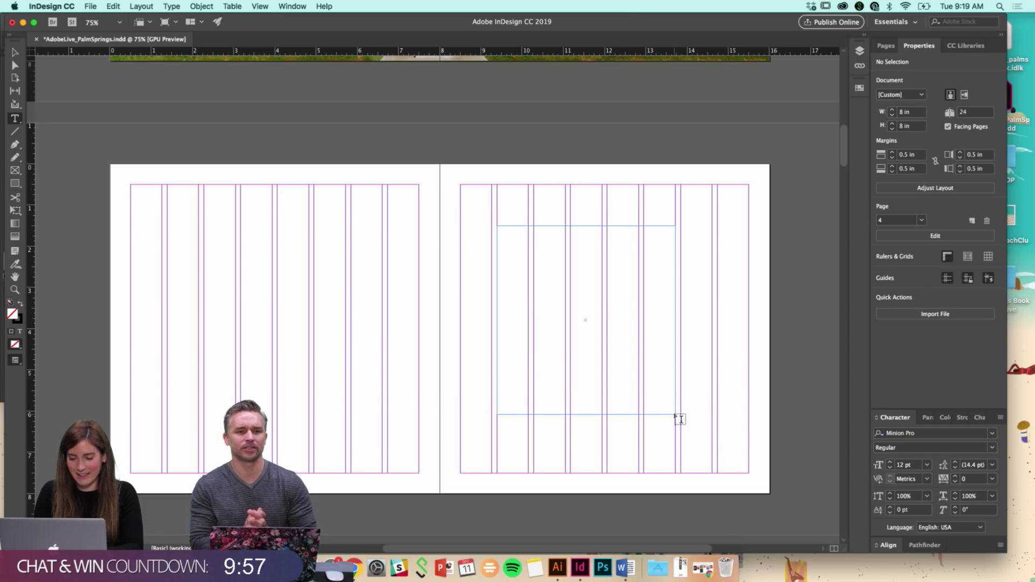
key(super+v)
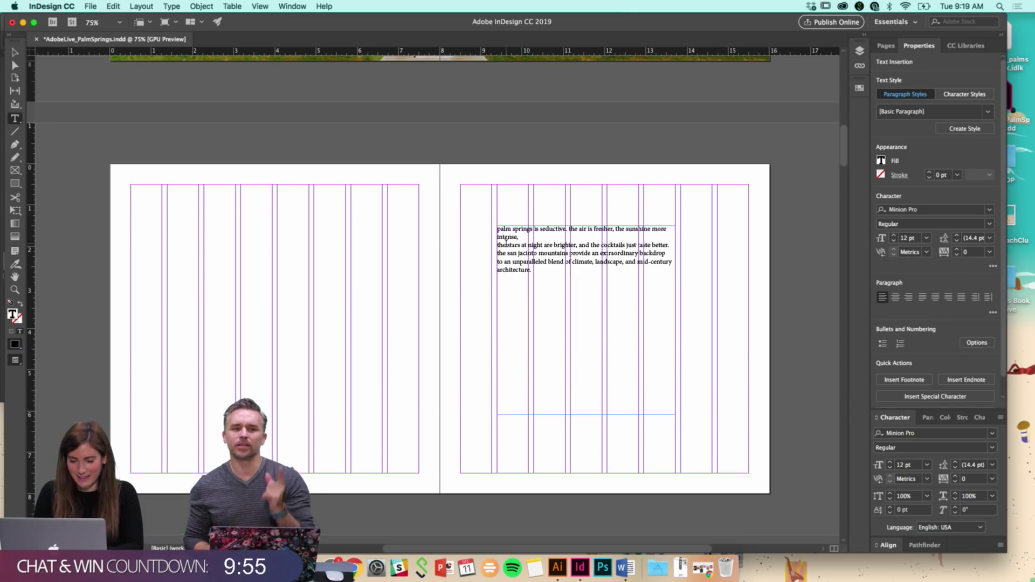
Switch to Illustrator and minimize its window to uncover the InDesign layout
key(super+Tab)
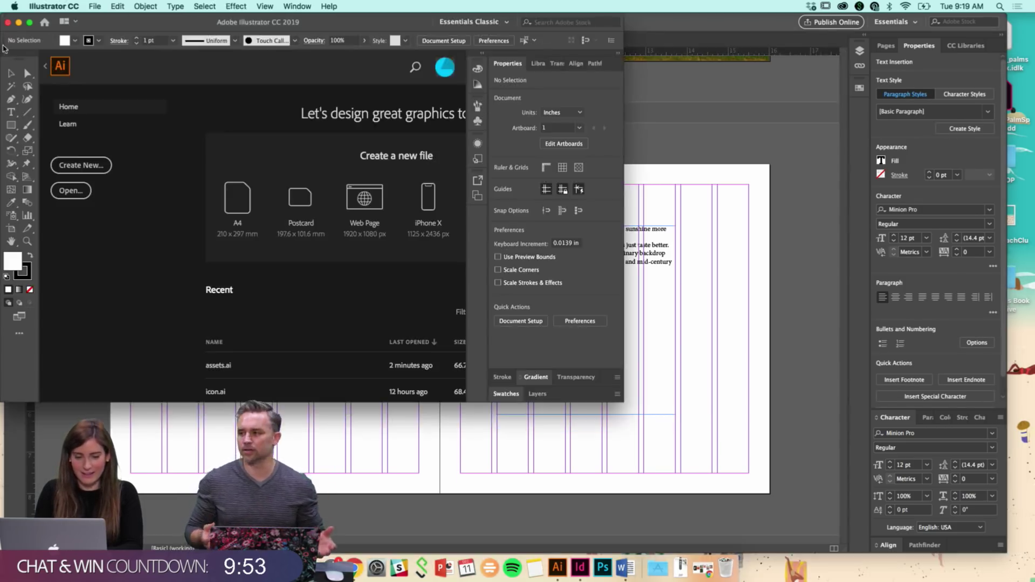
click(19, 23)
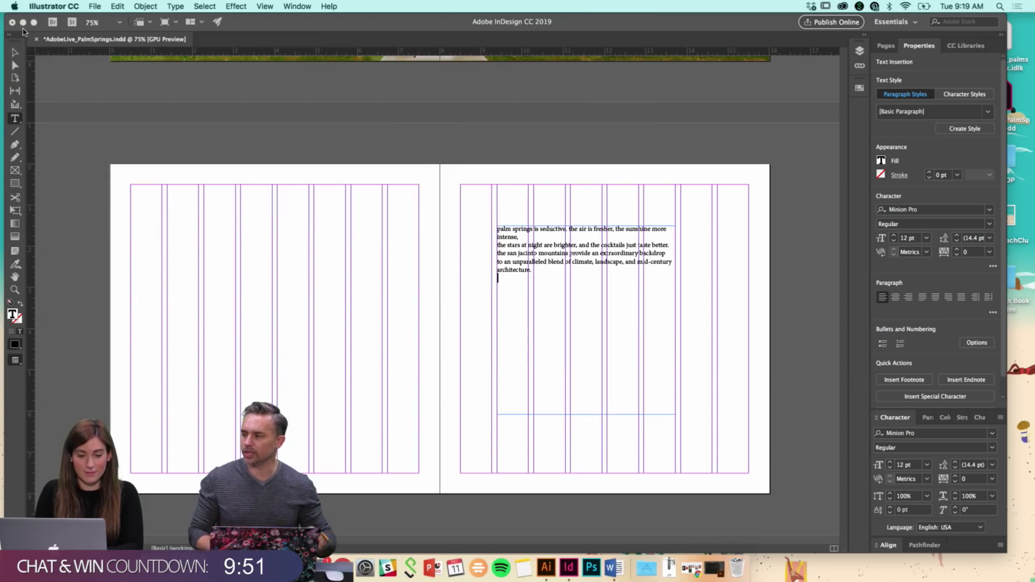
Remove the line break before "the stars at night" in the page 5 intro paragraph and deselect the frame
click(17, 54)
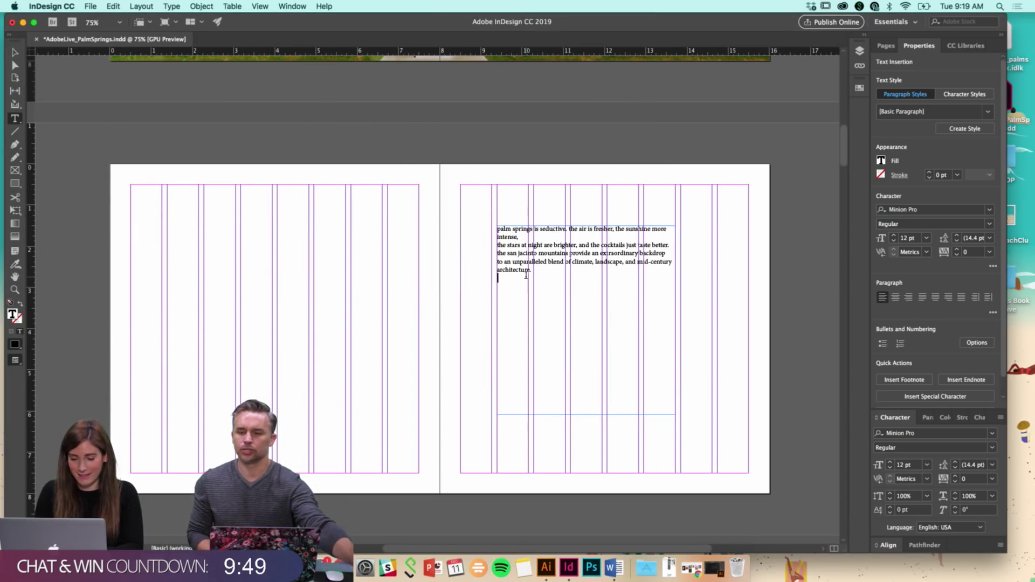
key(Escape)
key(super+equal)
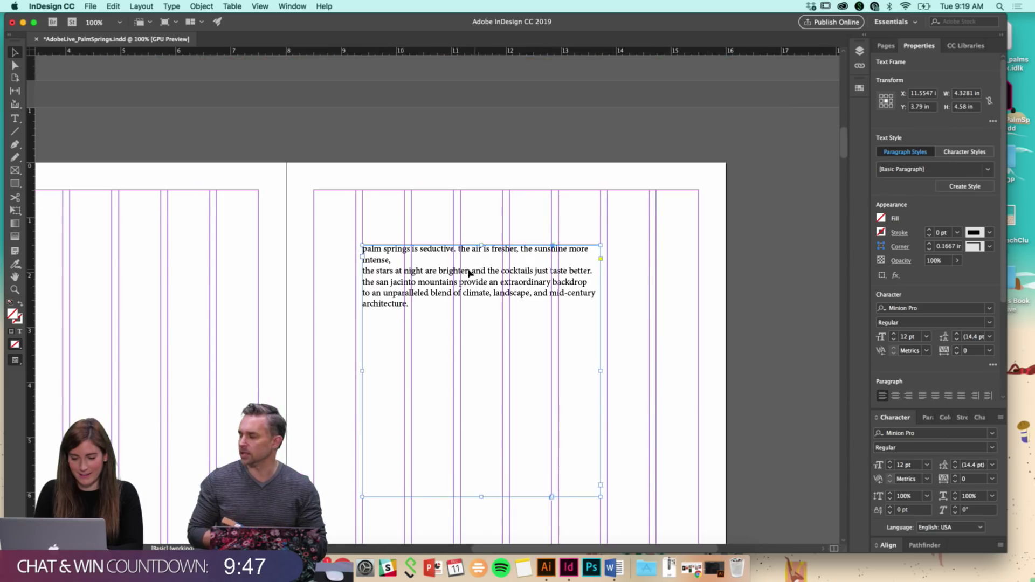
double_click(435, 280)
key(shift+Left)
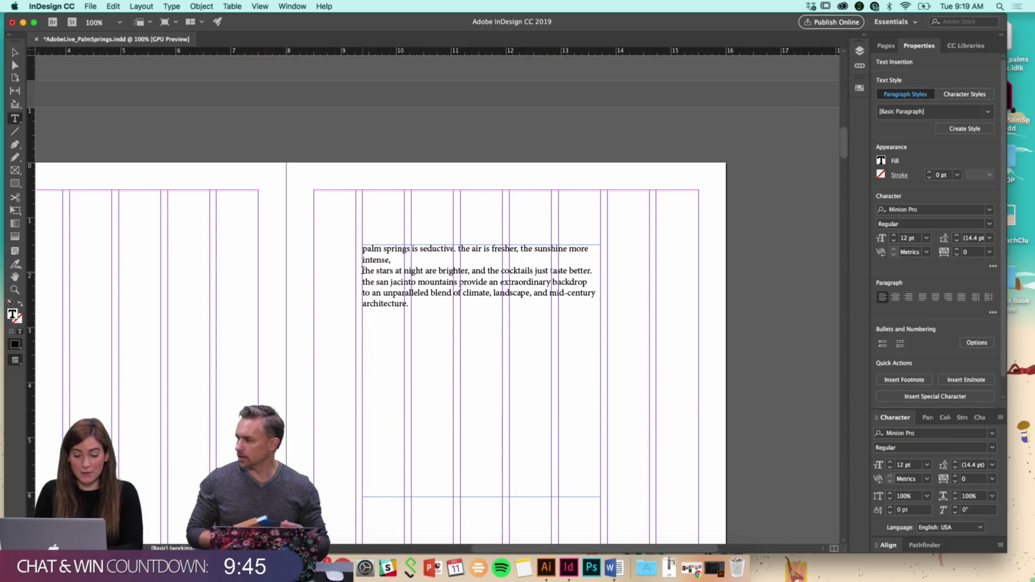
key(shift+Right)
text(t)
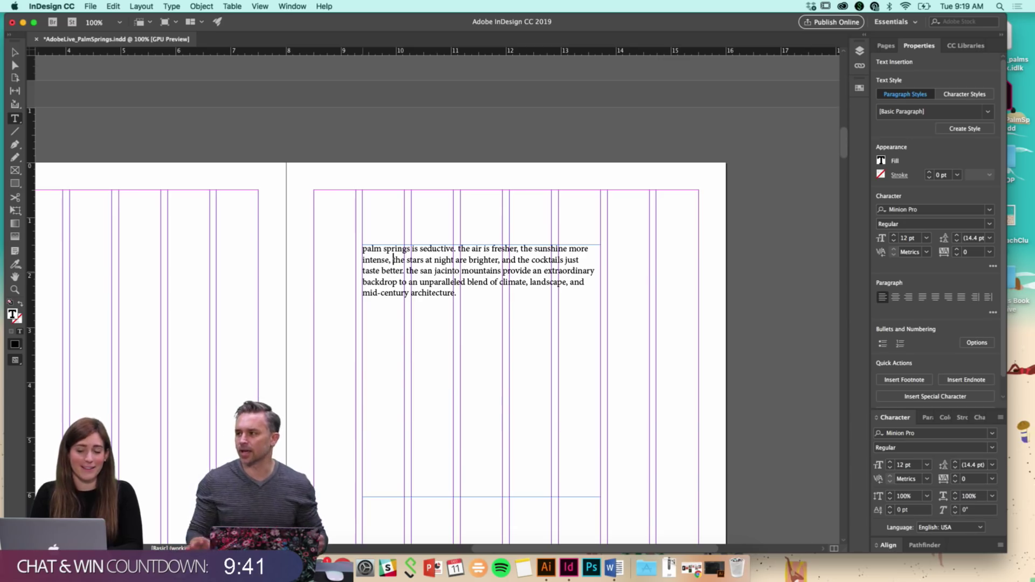
key(Escape)
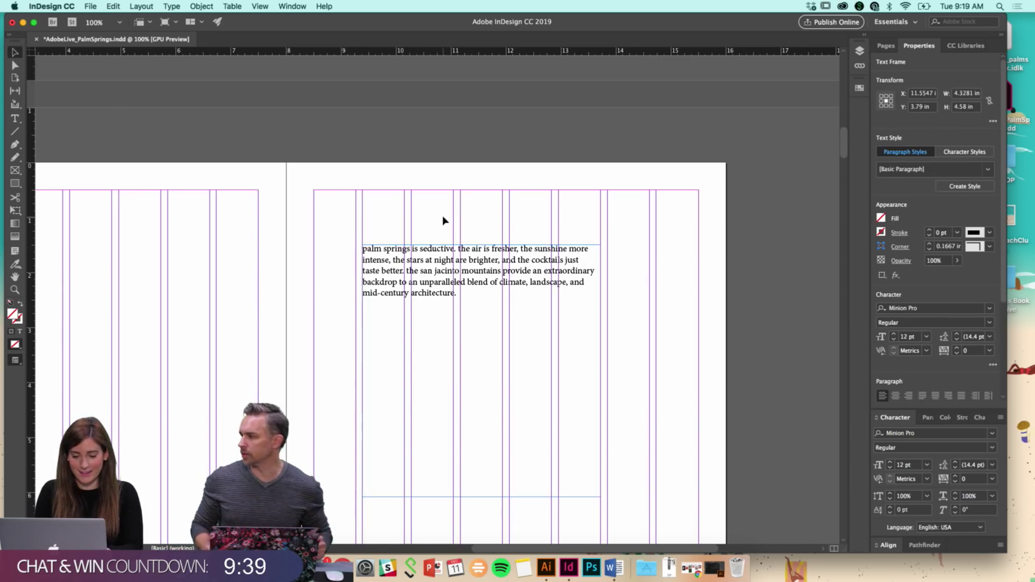
key(super+shift+a)
Shorten the intro text frame to about 2.34 in high, placing its top edge lower on page 5
key(super+equal)
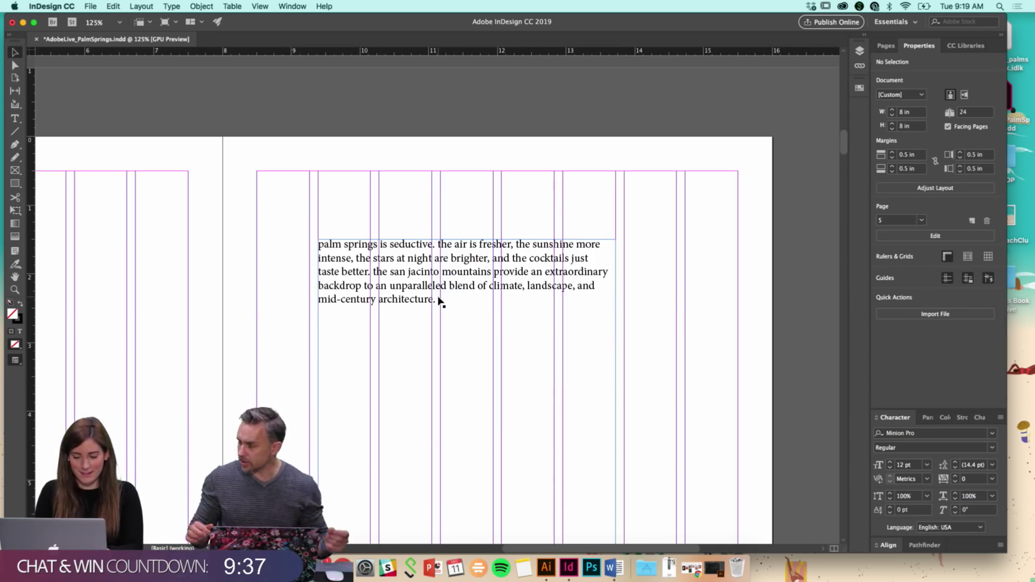
click(439, 296)
scroll(439, 296, down, 2)
drag(470, 230, 471, 289)
click(466, 258)
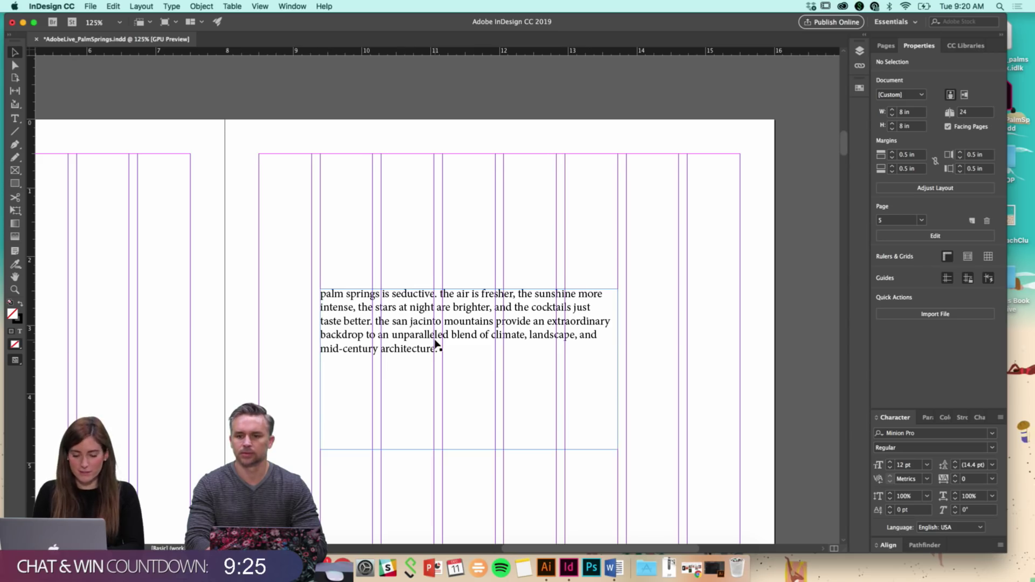
Review page 1 and the full-bleed house photo spread on pages 2 and 3
scroll(435, 342, down, 2)
key(super+minus)
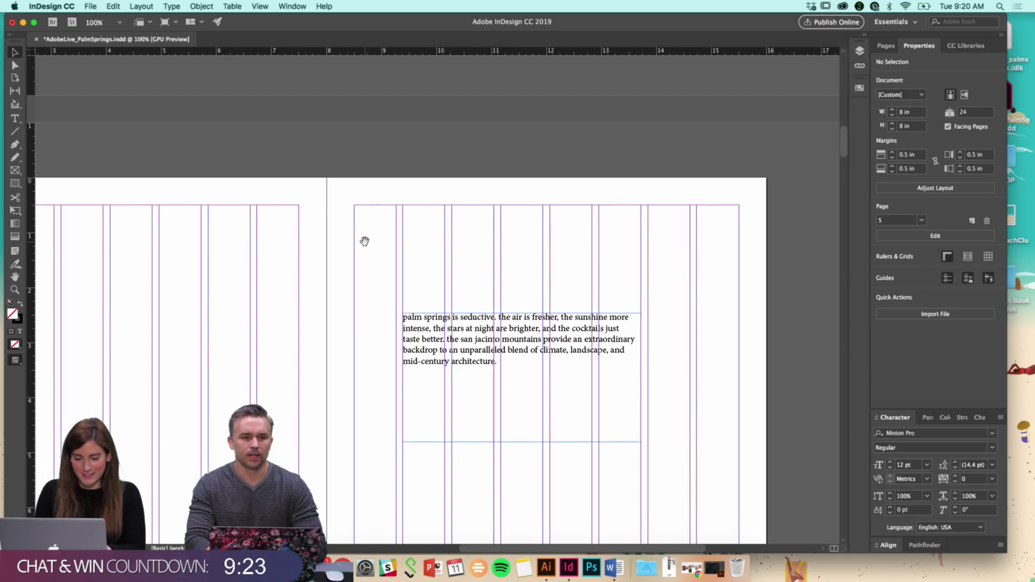
key(super+minus)
scroll(424, 309, up, 5)
scroll(423, 311, up, 7)
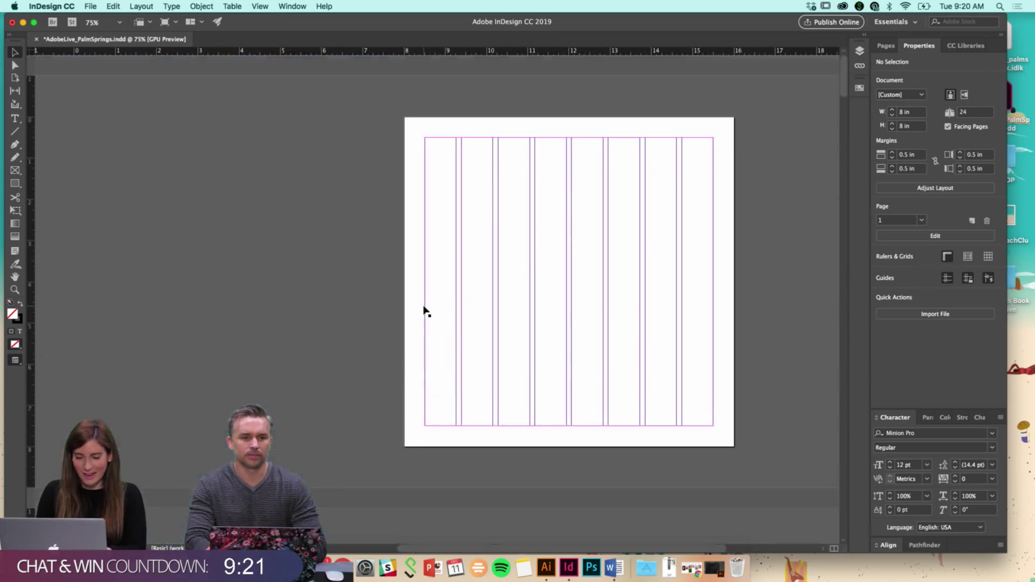
scroll(551, 303, down, 7)
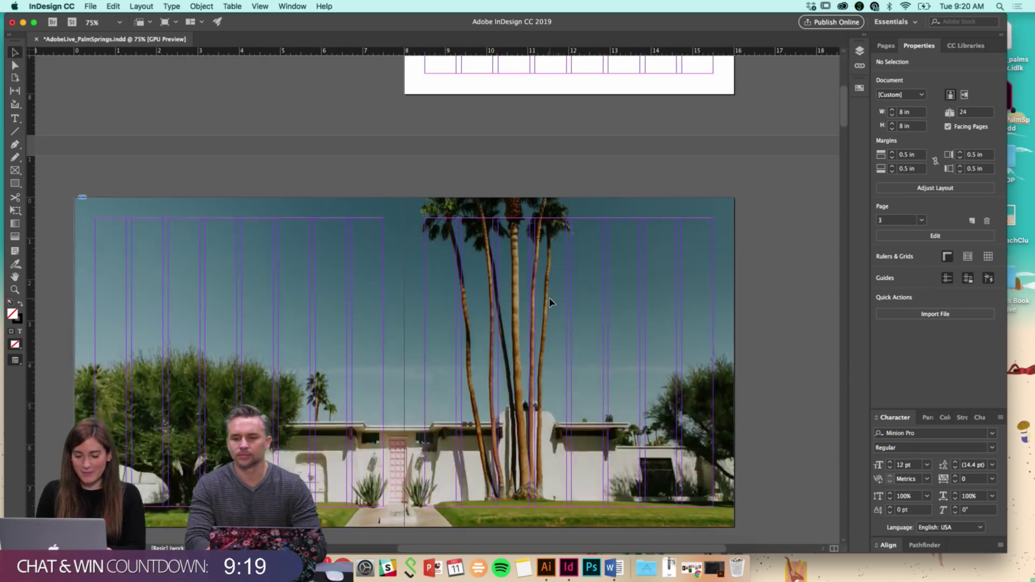
scroll(576, 408, down, 2)
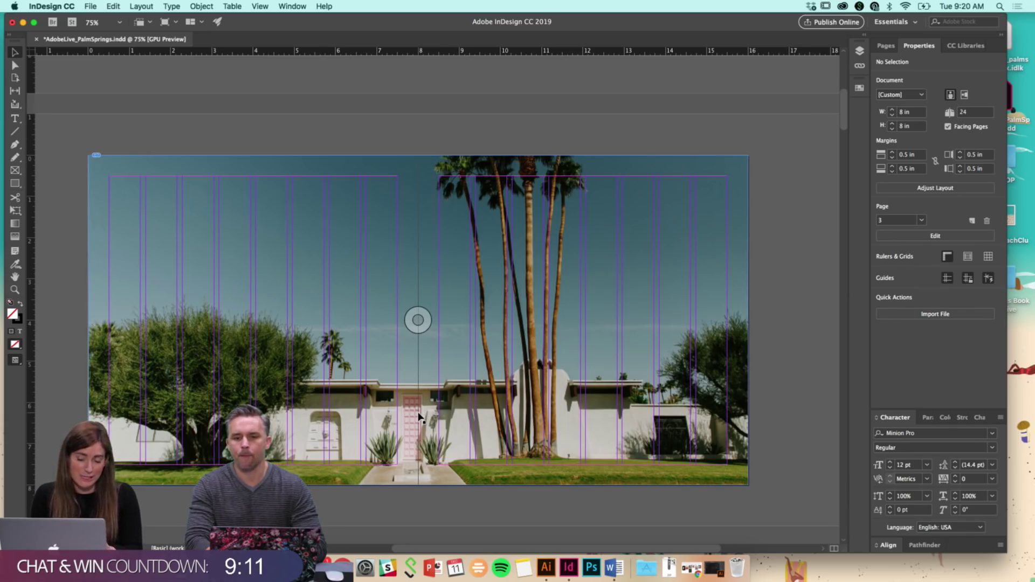
scroll(418, 416, down, 4)
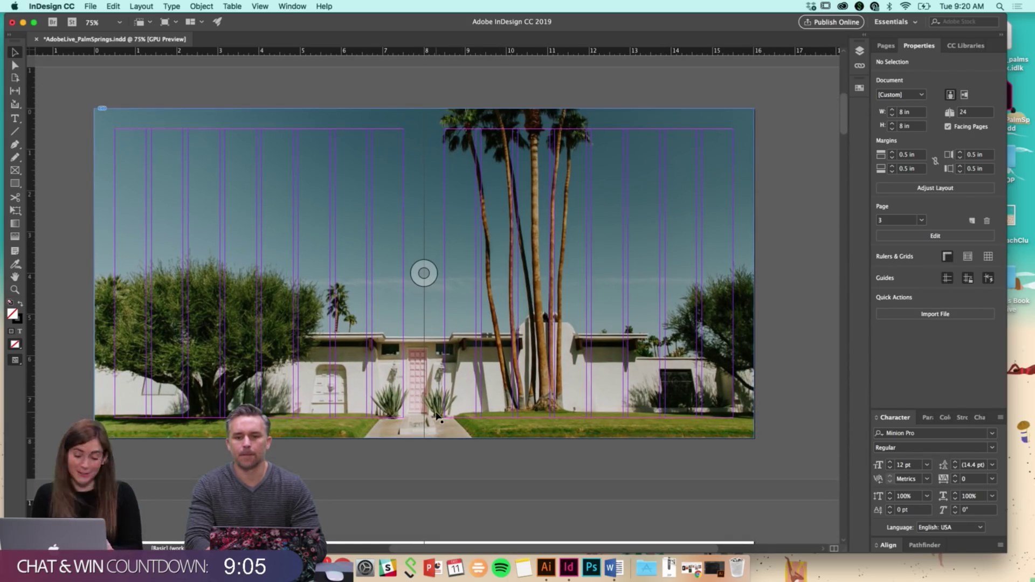
Enlarge the whole intro paragraph on page 5 to 18 pt
scroll(438, 417, down, 10)
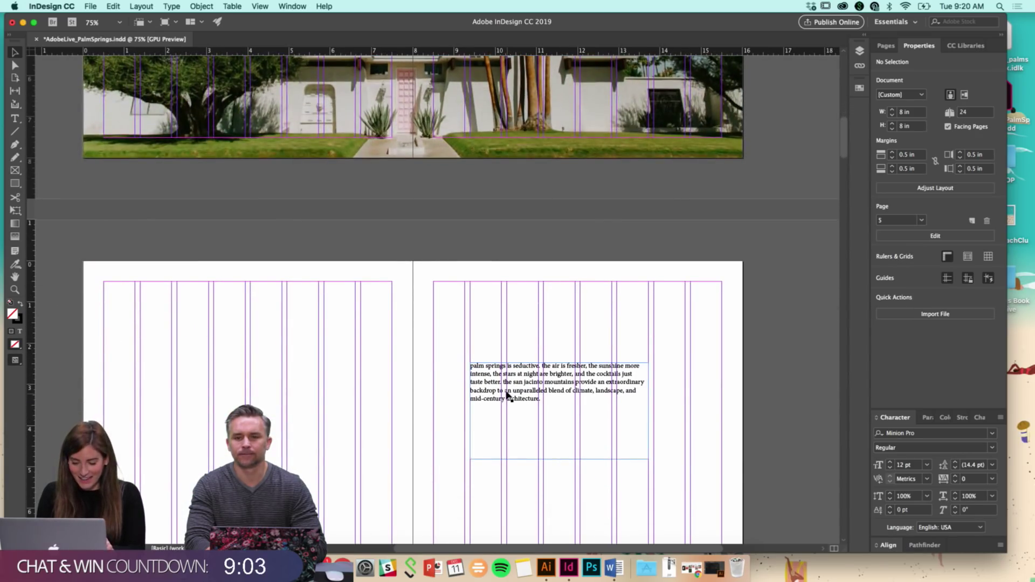
double_click(509, 396)
drag(557, 403, 463, 356)
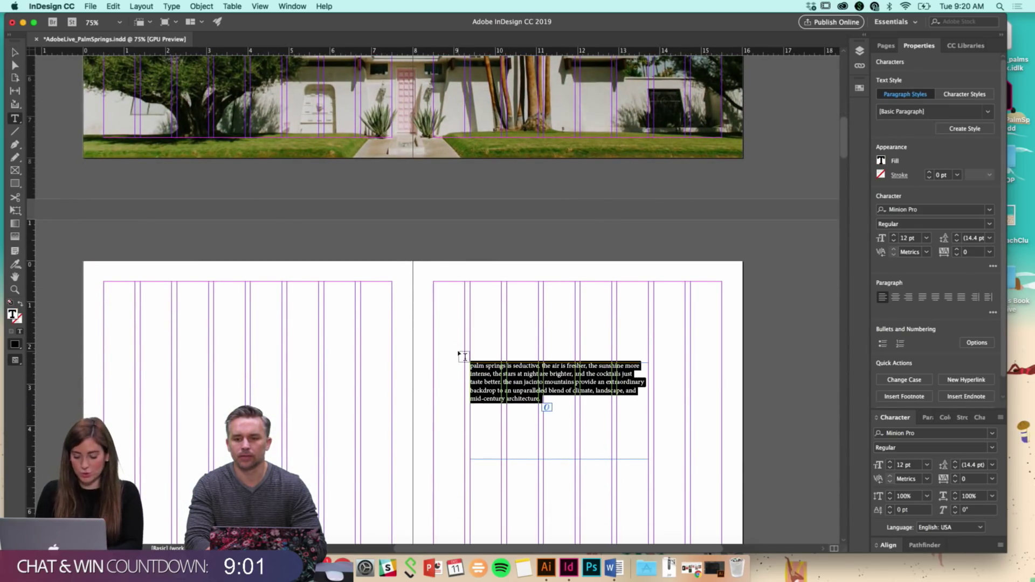
key(super+shift+period)
key(super+shift+period)
key(super+shift+period)
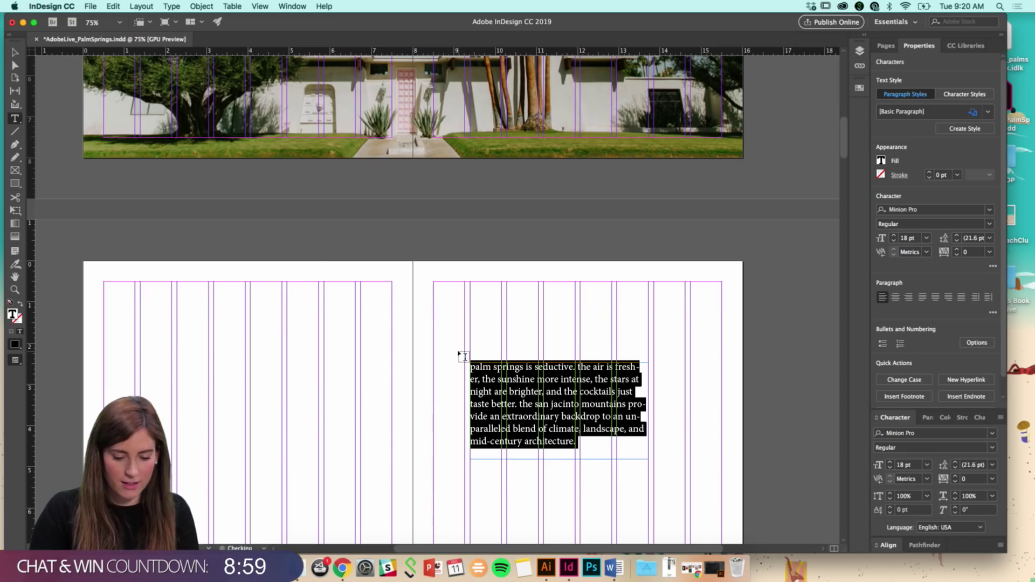
key(Escape)
Set the entire intro paragraph on page 5 in Plantin MT Pro
scroll(500, 303, down, 4)
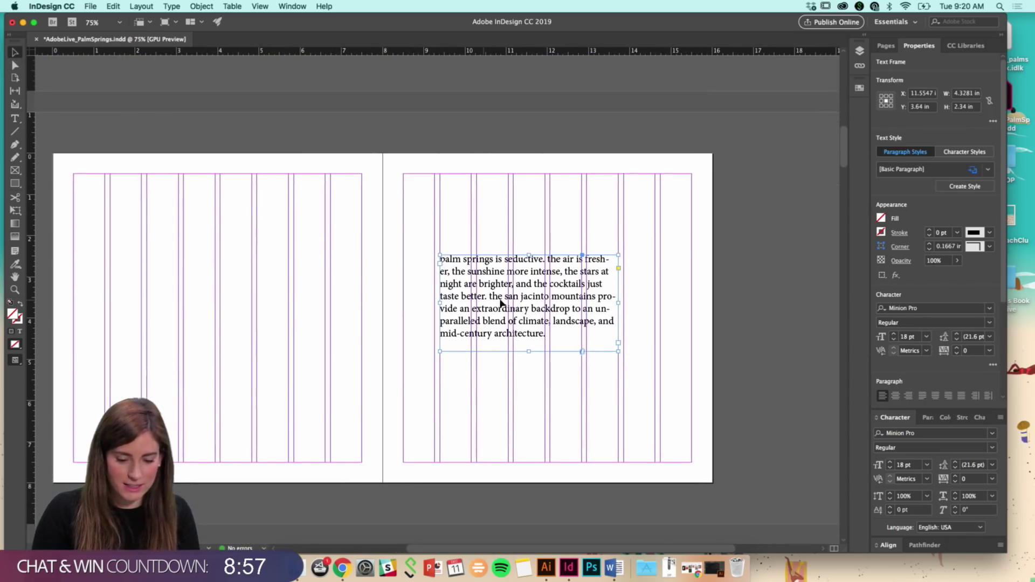
double_click(524, 310)
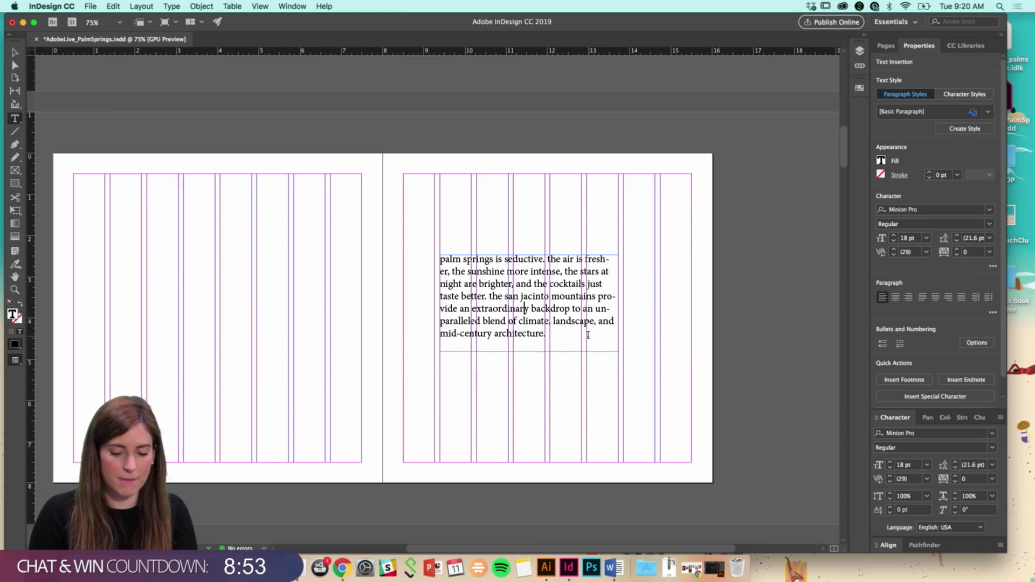
key(super+a)
click(990, 209)
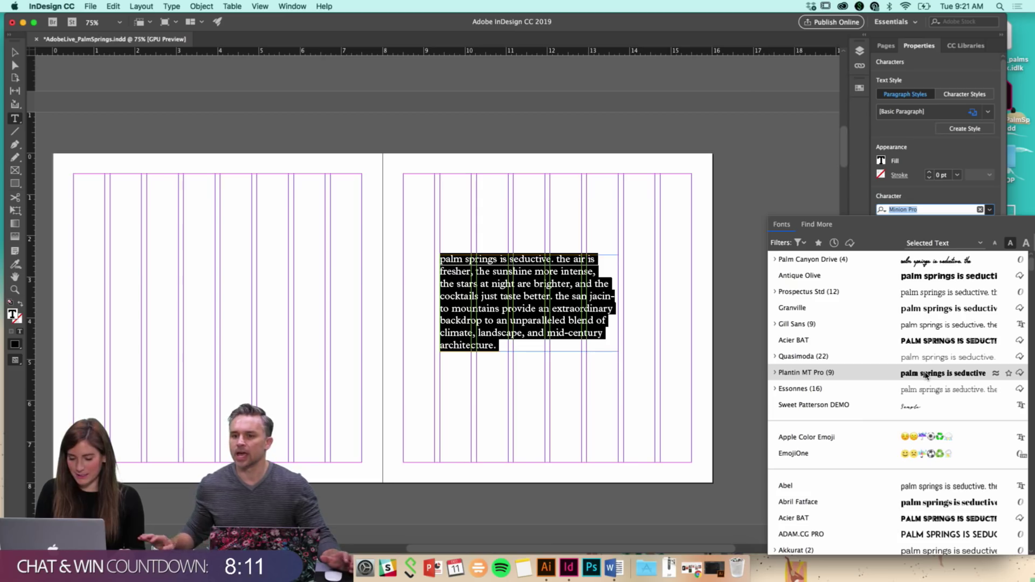
click(926, 375)
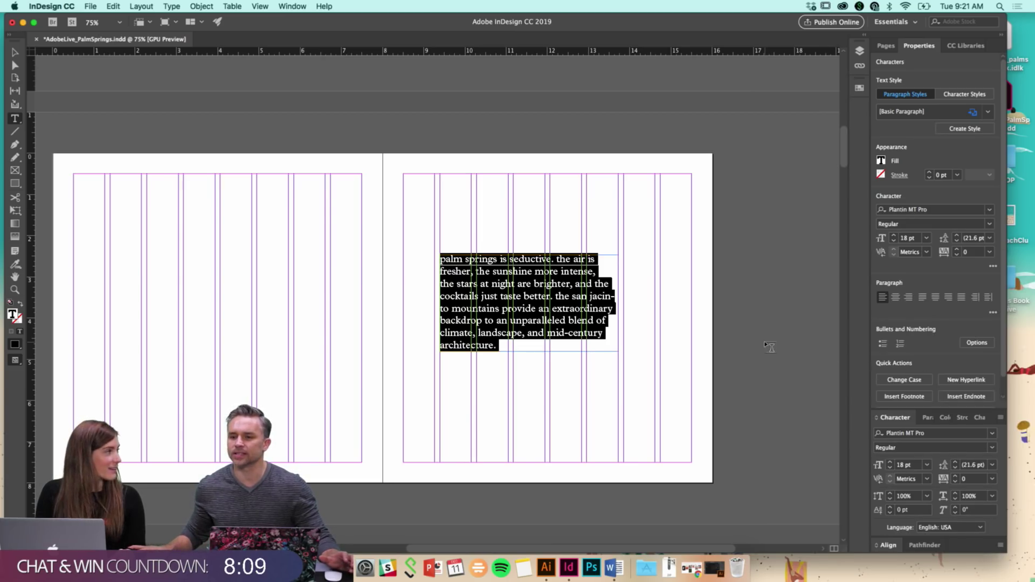
Filter the font list by serif classification, regular weight and capitals only, and clear all those filters
click(989, 210)
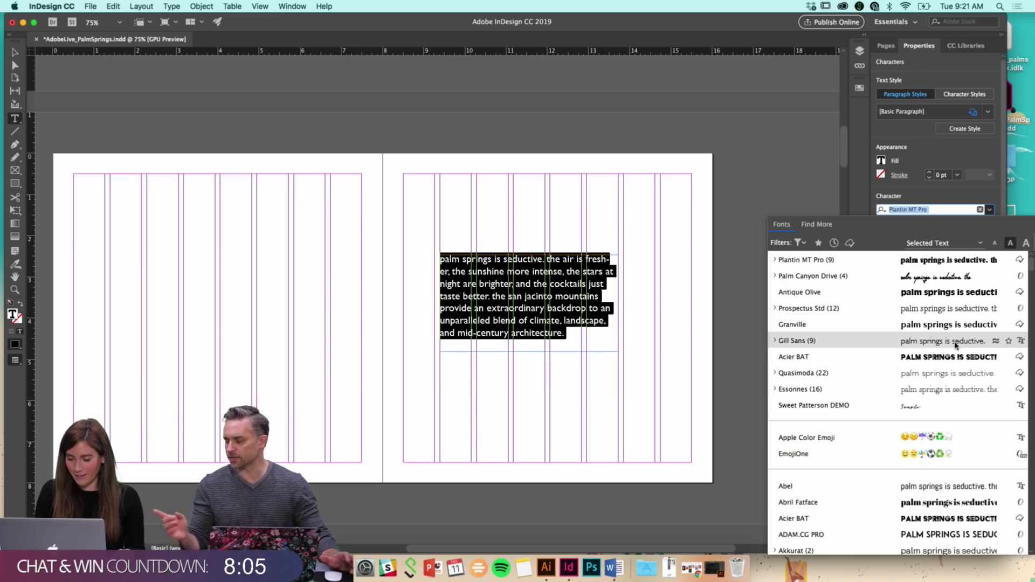
click(800, 243)
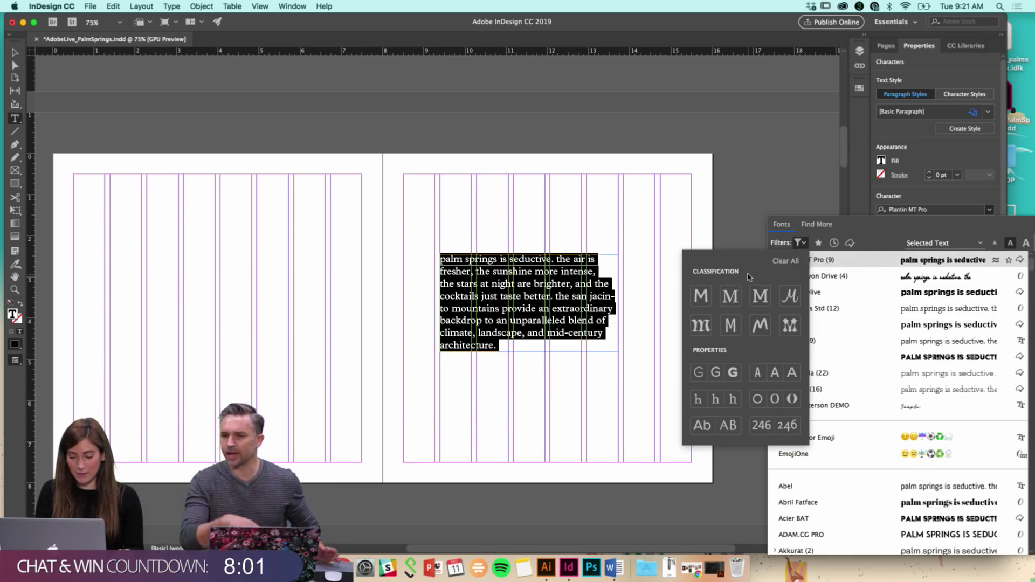
click(731, 300)
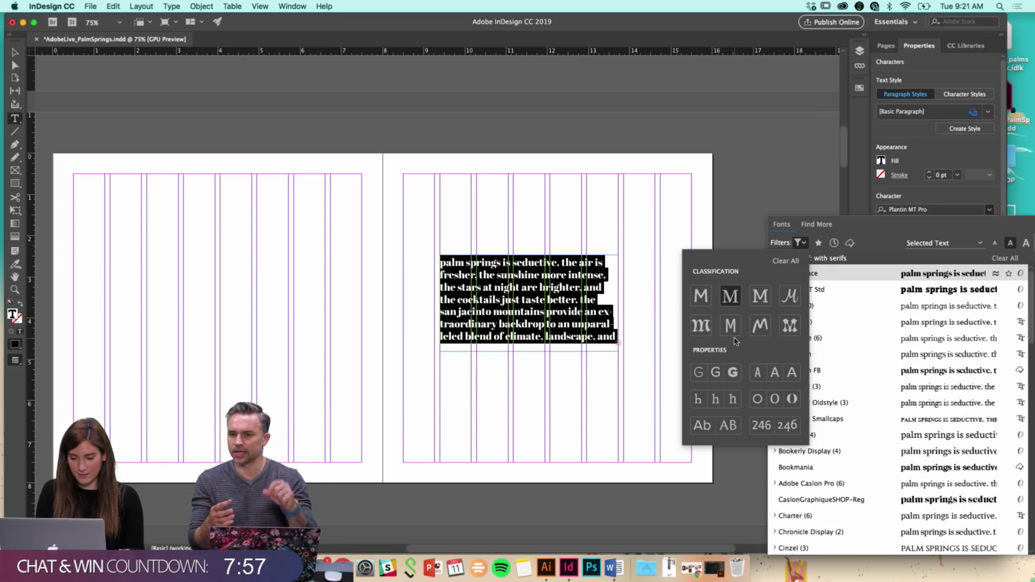
click(715, 374)
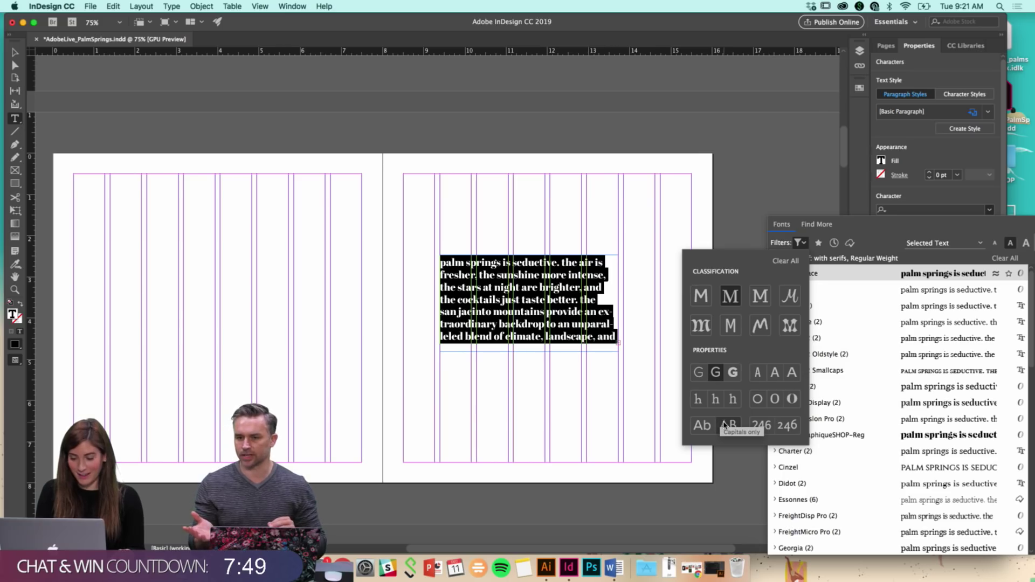
click(725, 425)
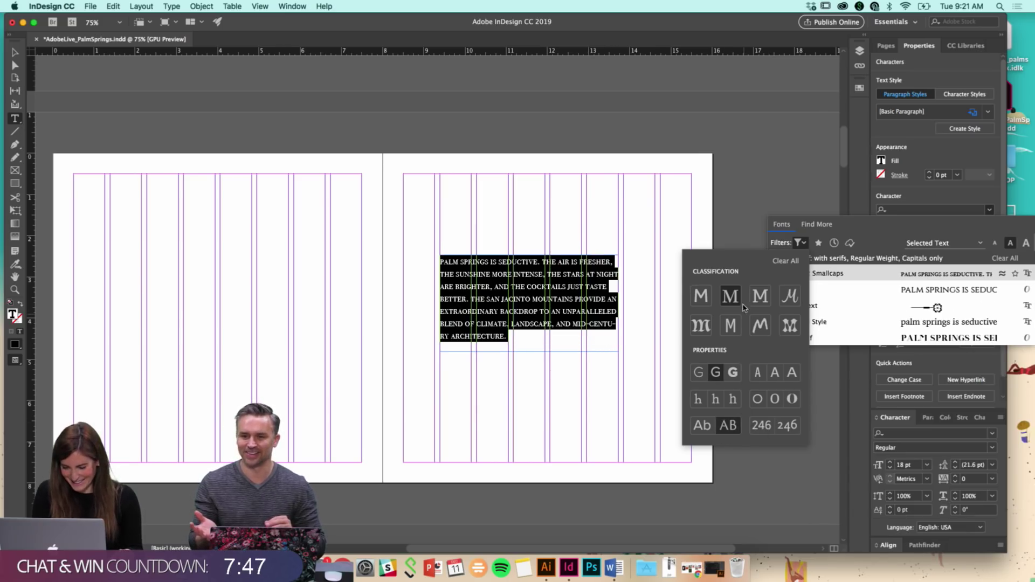
click(787, 262)
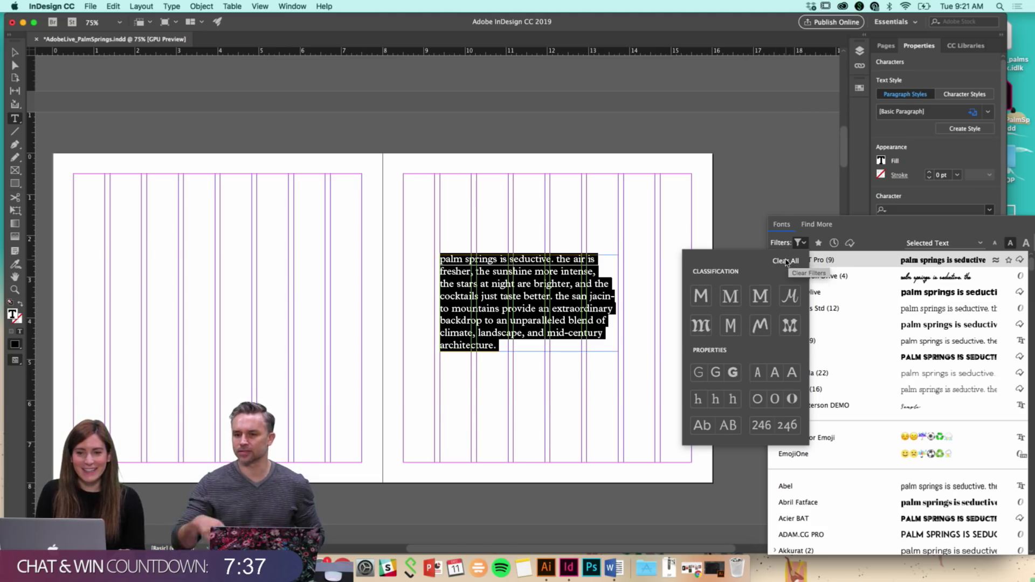
Check the font list filtered by favorites, and with that filter off, by recently added and active Adobe Fonts
click(819, 243)
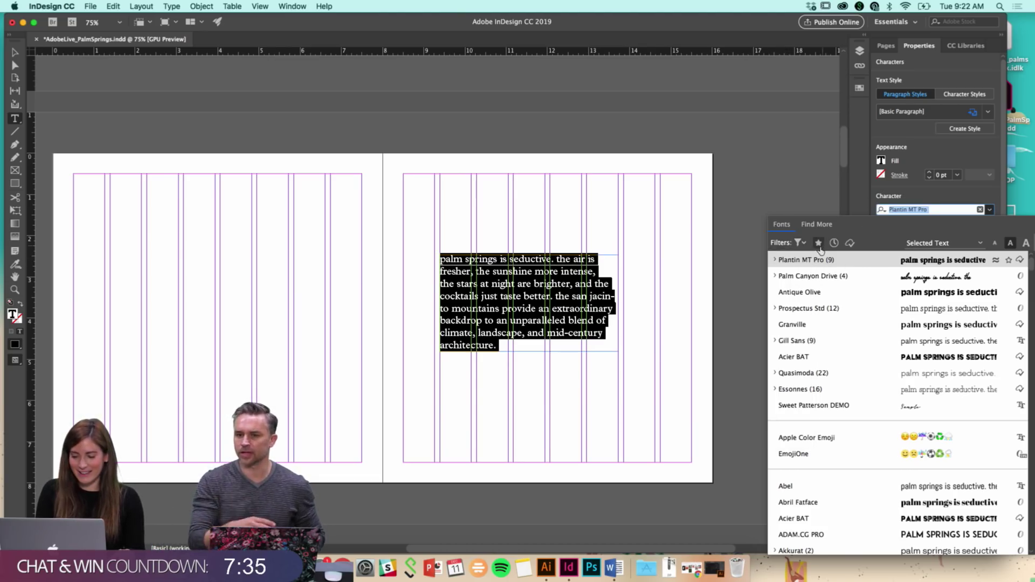
click(818, 244)
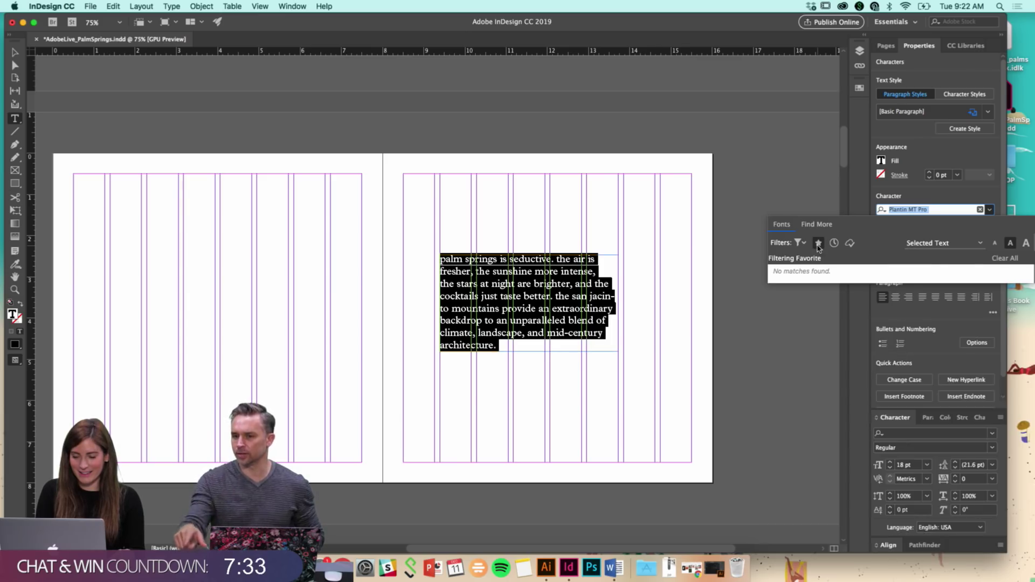
click(819, 245)
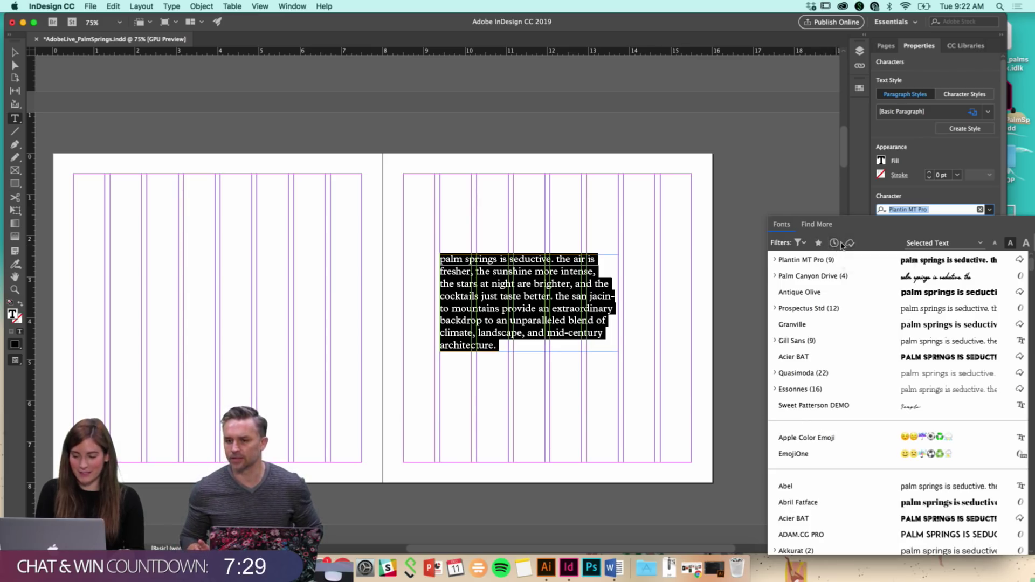
click(835, 244)
click(851, 244)
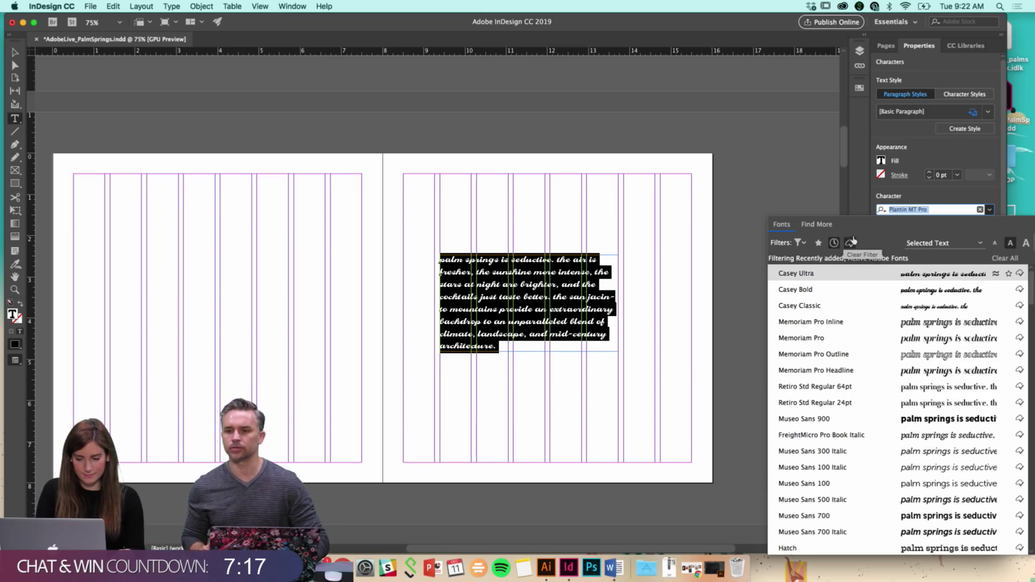
Browse the additional Adobe Fonts available for activation, with the recently added and active Adobe Fonts filters off, previewing them on the intro paragraph
click(830, 226)
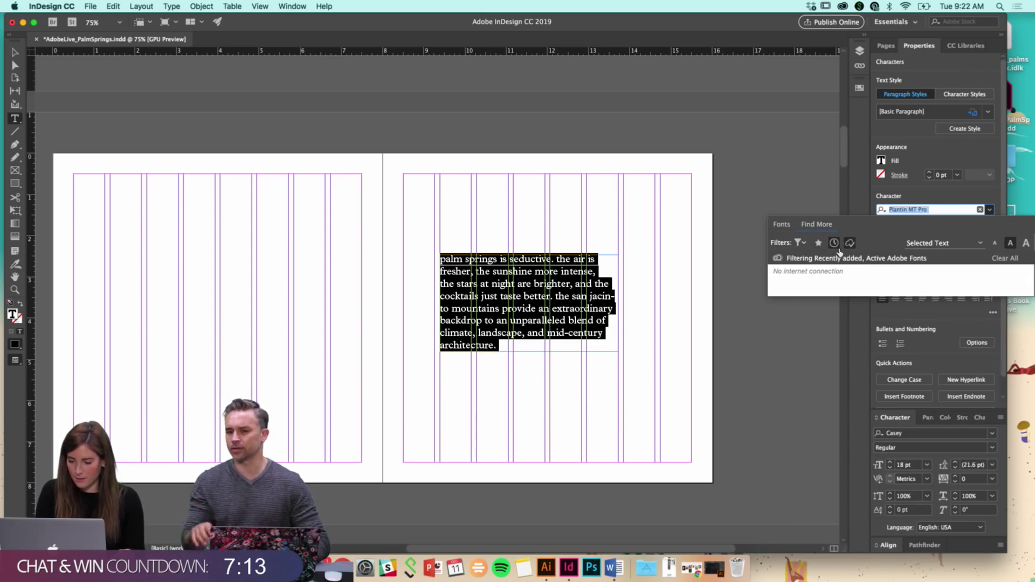
click(834, 243)
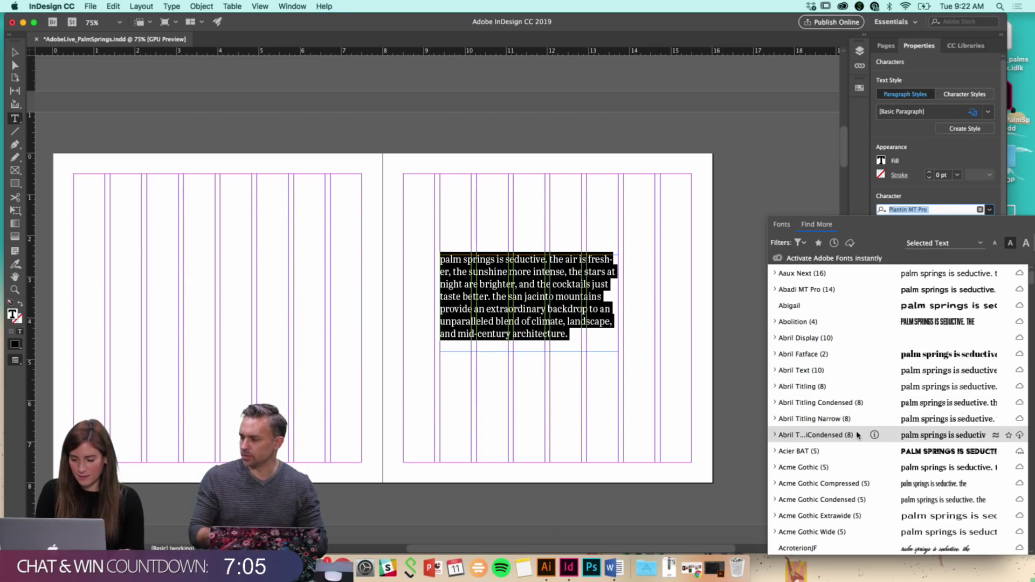
scroll(857, 442, down, 2)
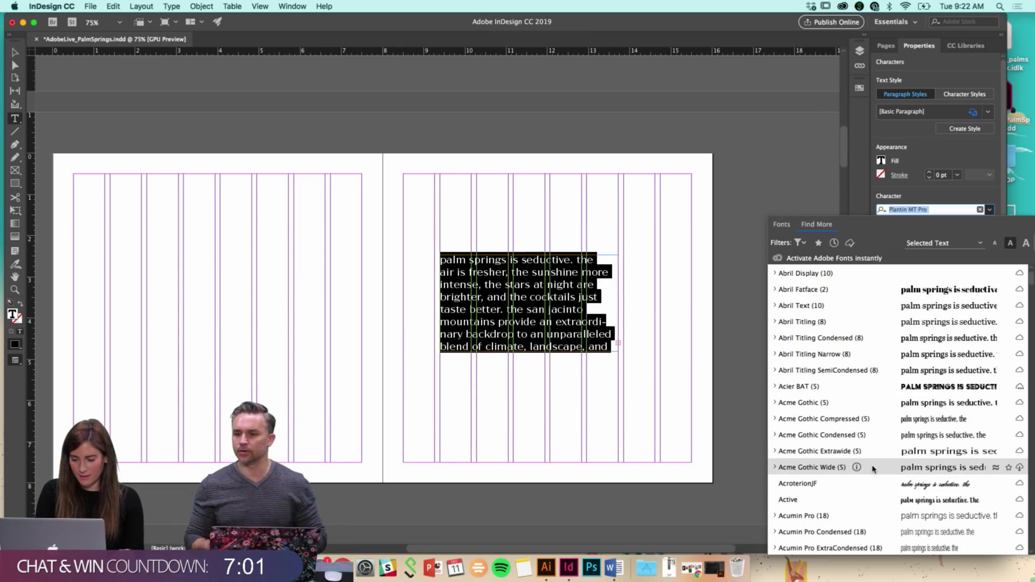
scroll(858, 447, down, 2)
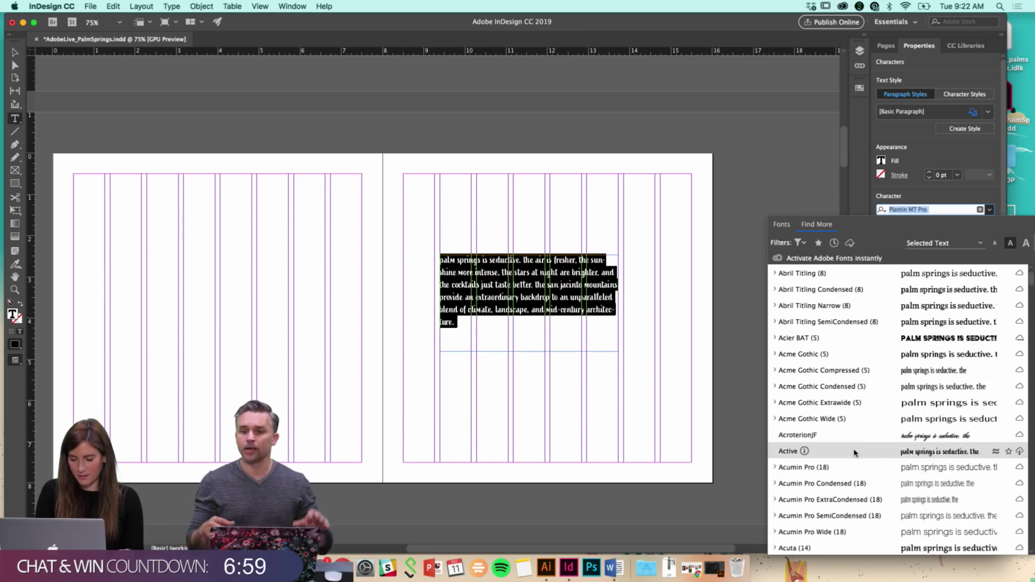
scroll(849, 448, down, 2)
scroll(835, 423, down, 8)
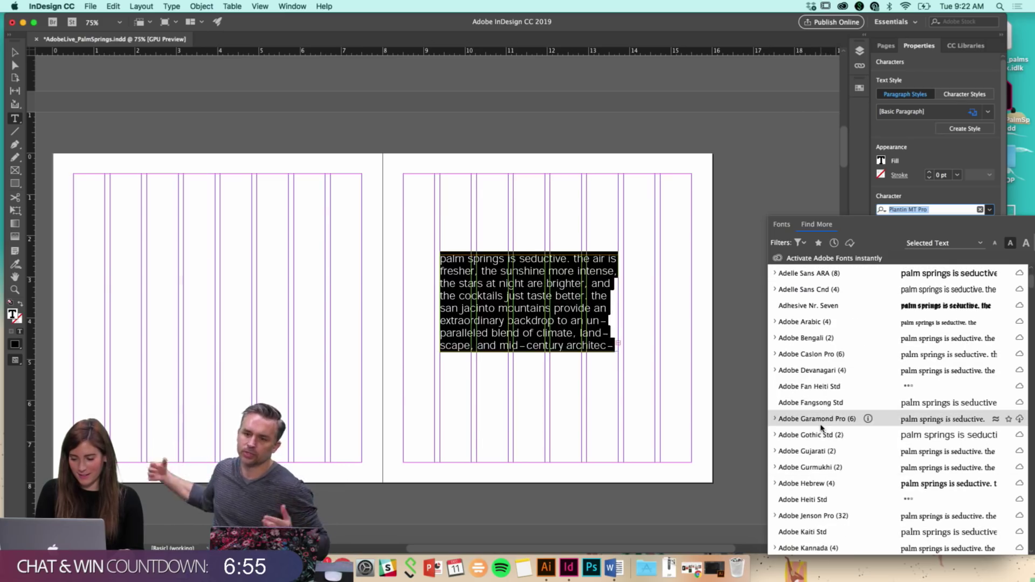
scroll(834, 451, down, 3)
scroll(836, 453, down, 5)
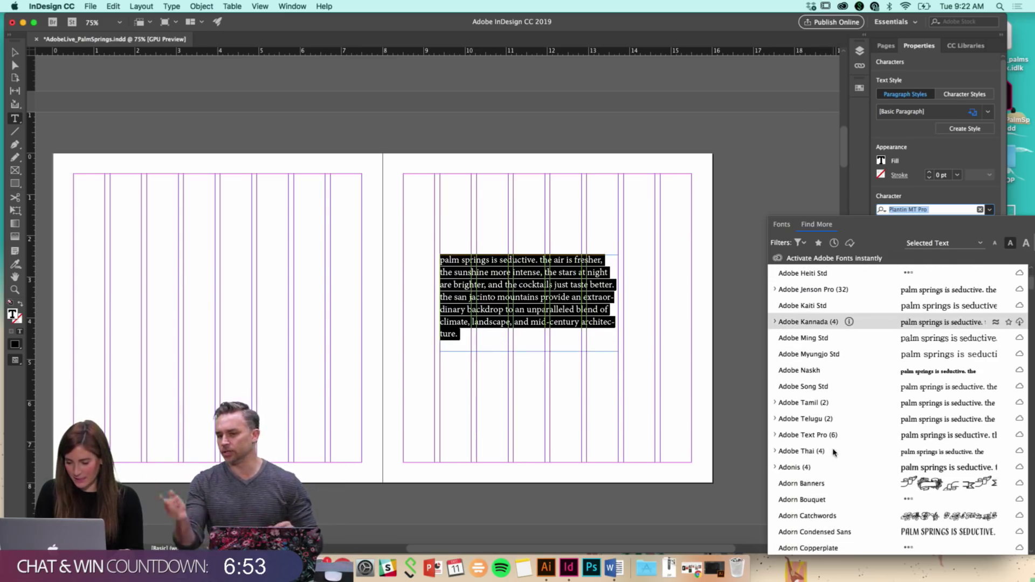
scroll(844, 461, down, 4)
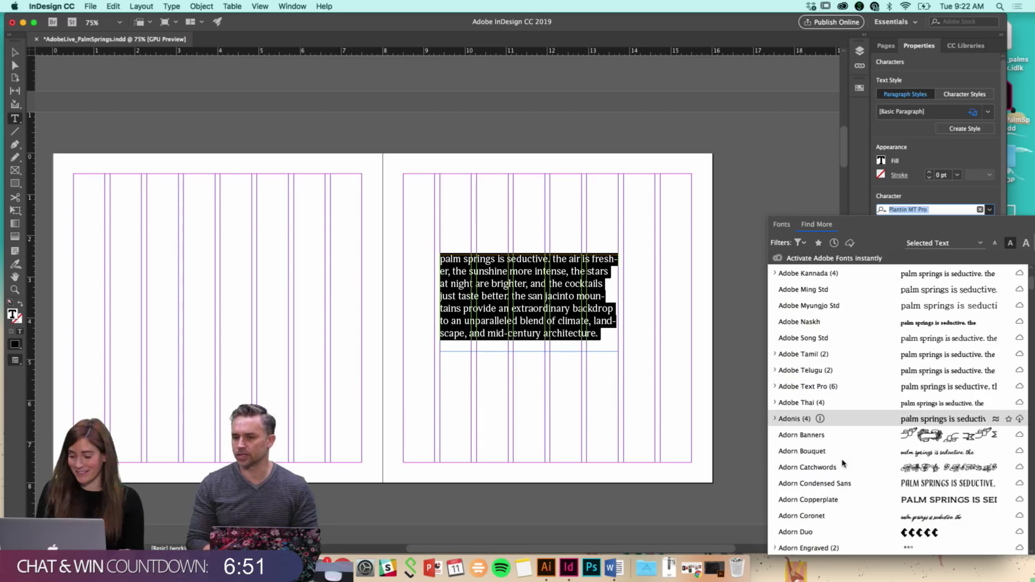
scroll(844, 457, down, 5)
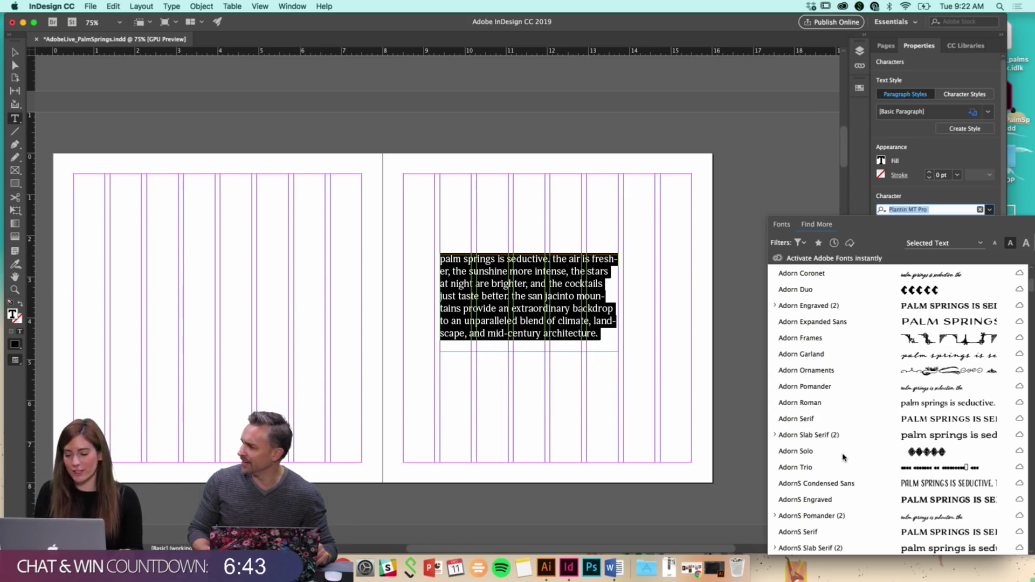
scroll(844, 457, down, 5)
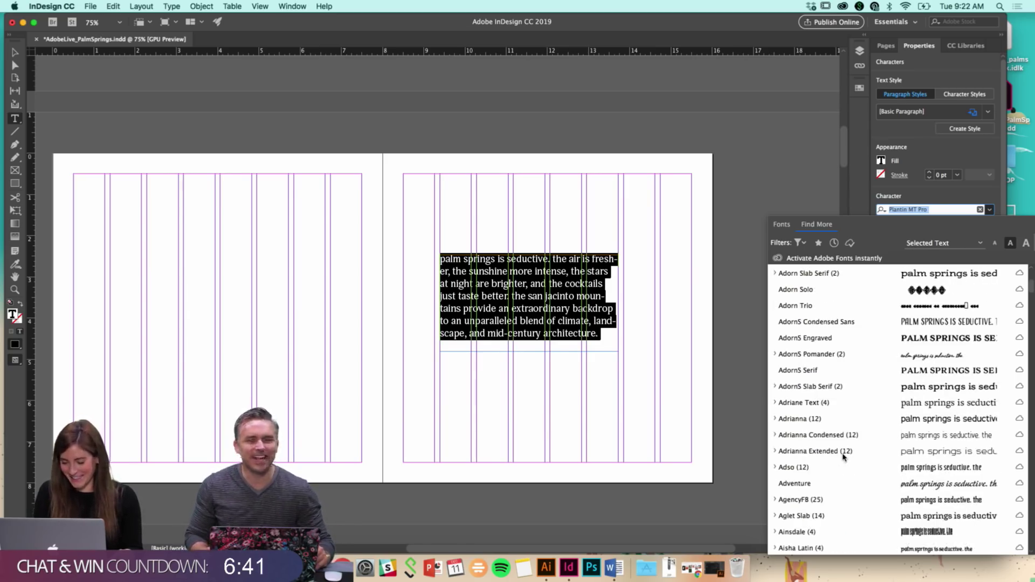
scroll(844, 458, down, 8)
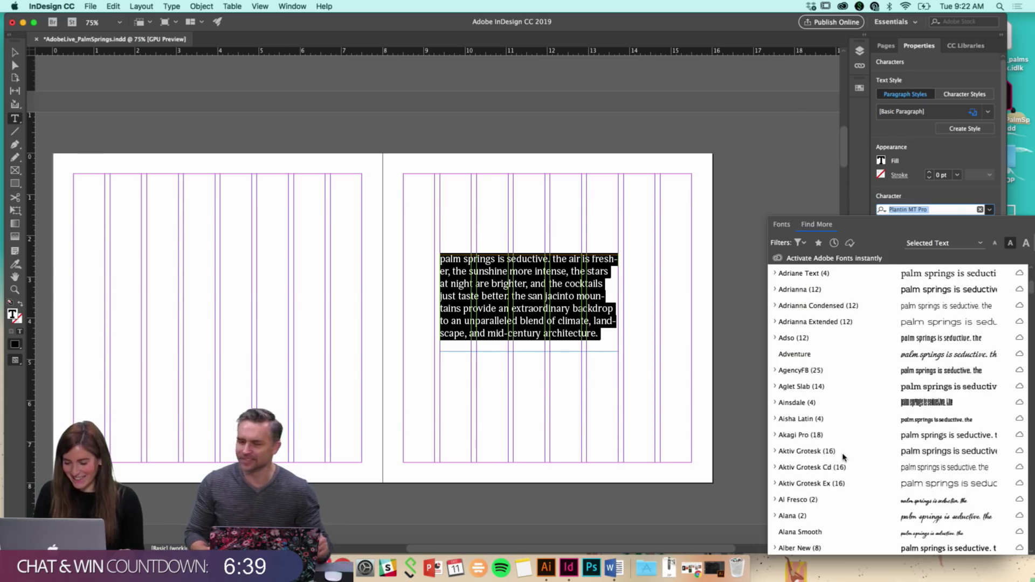
scroll(844, 457, up, 15)
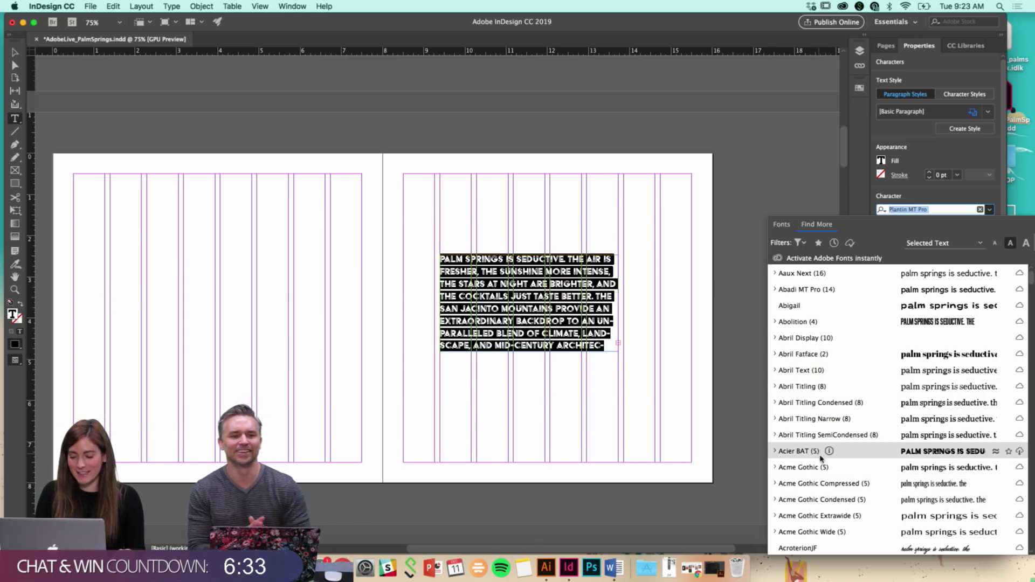
scroll(825, 469, down, 3)
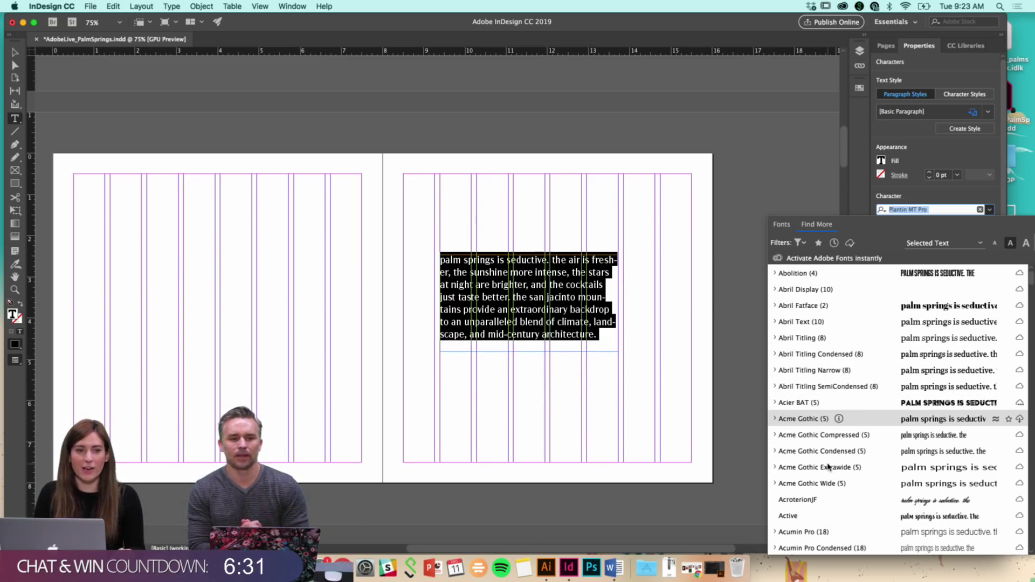
scroll(830, 467, down, 8)
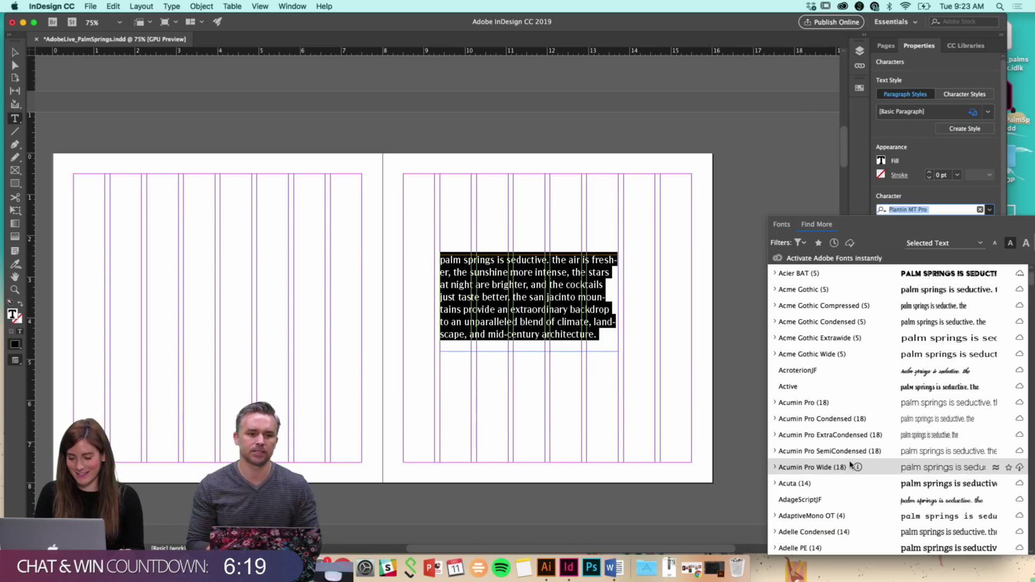
scroll(850, 464, down, 3)
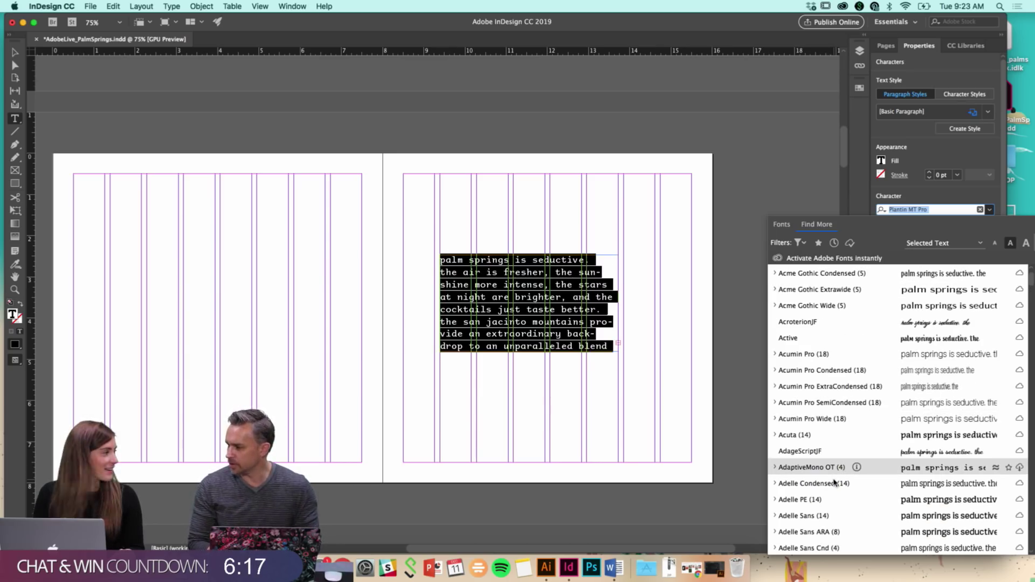
scroll(834, 484, down, 2)
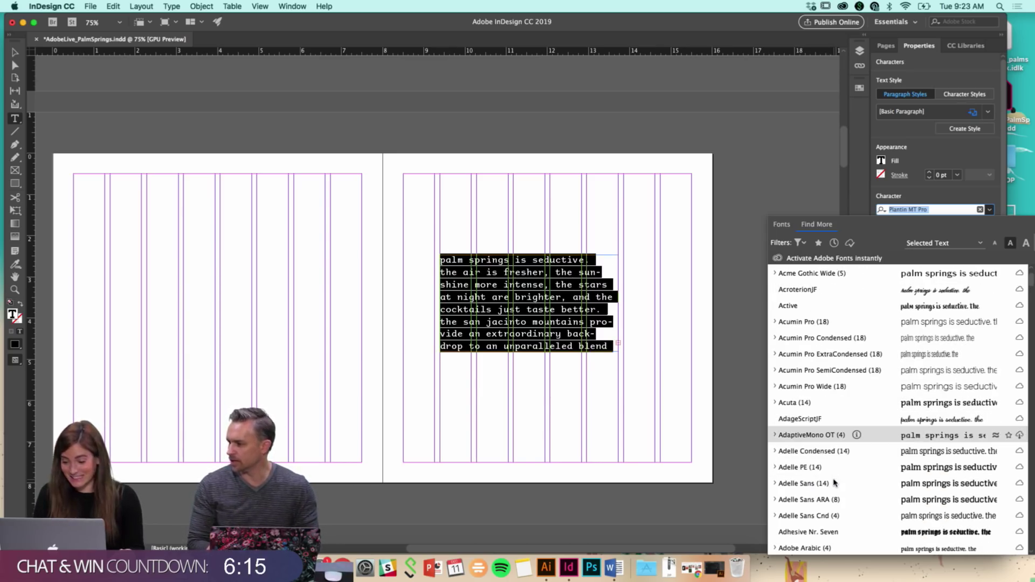
scroll(834, 483, up, 11)
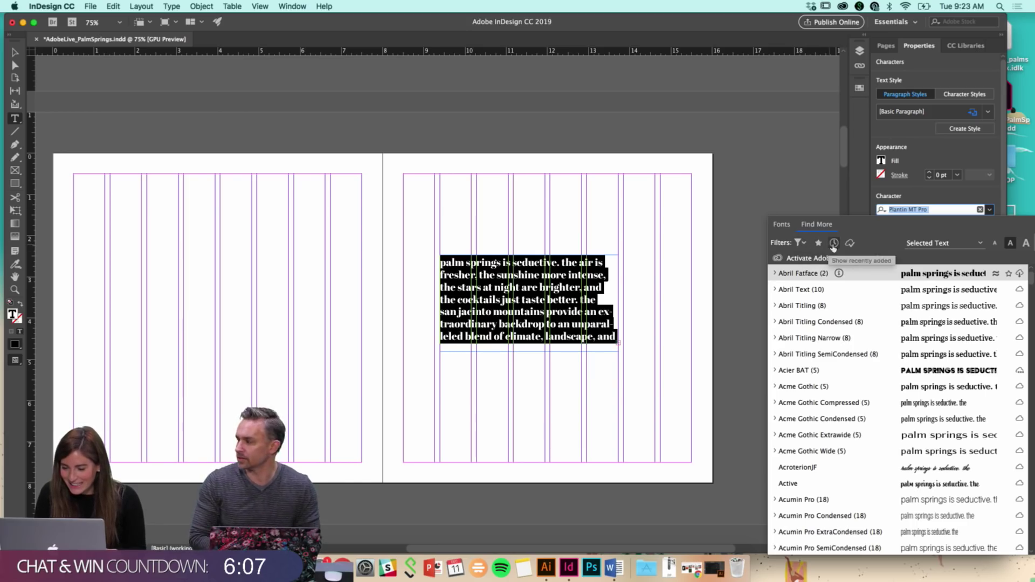
Preview the font list with the quick brown fox sentence, the numerals and symbols, and the word Typography as sample text
click(925, 245)
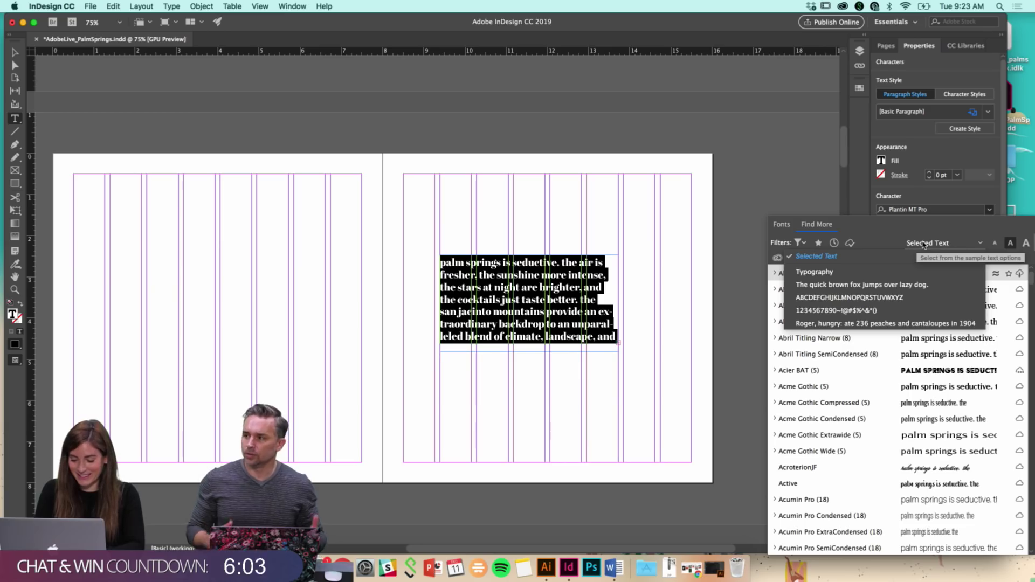
click(820, 286)
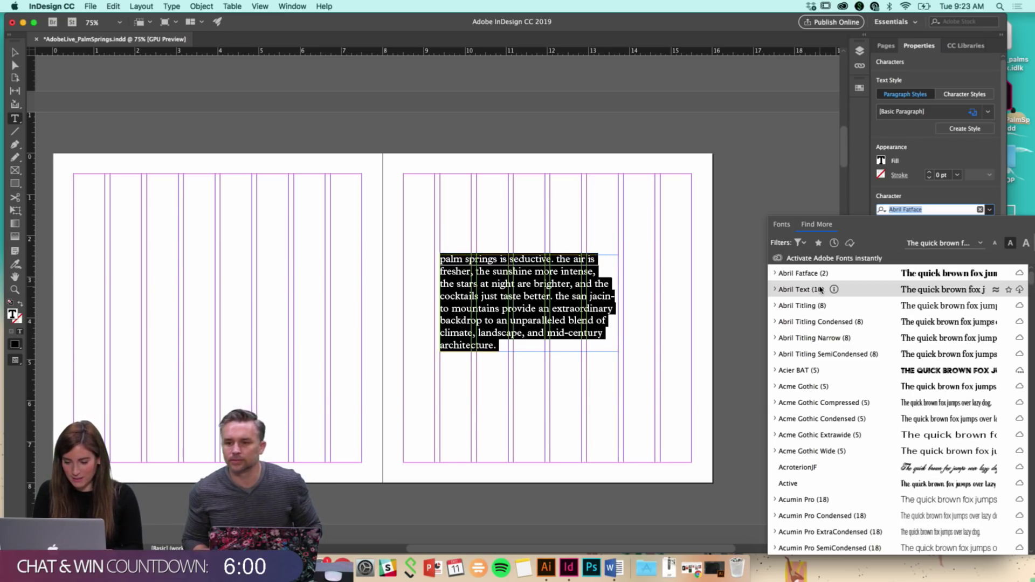
click(947, 244)
click(877, 323)
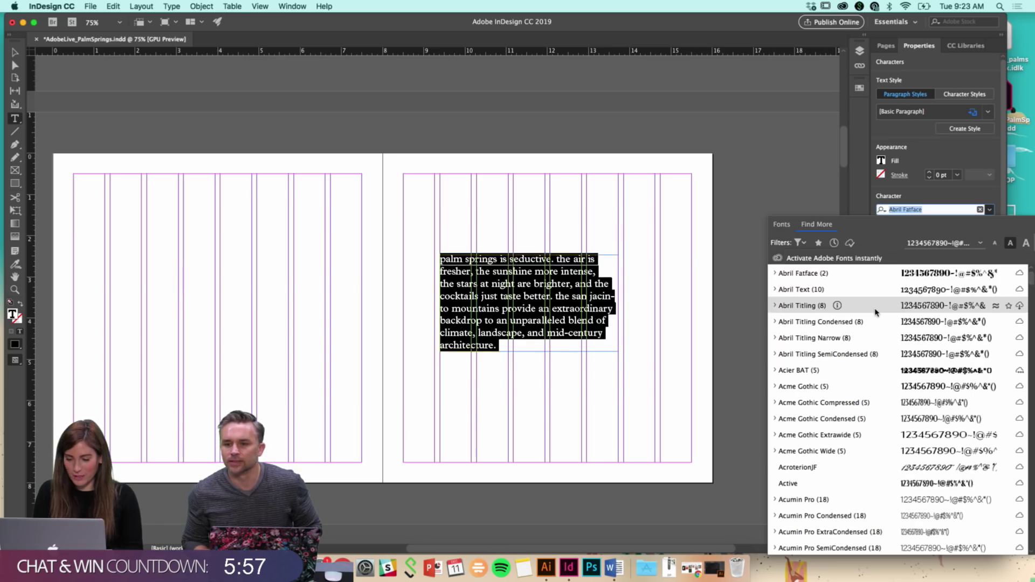
click(931, 244)
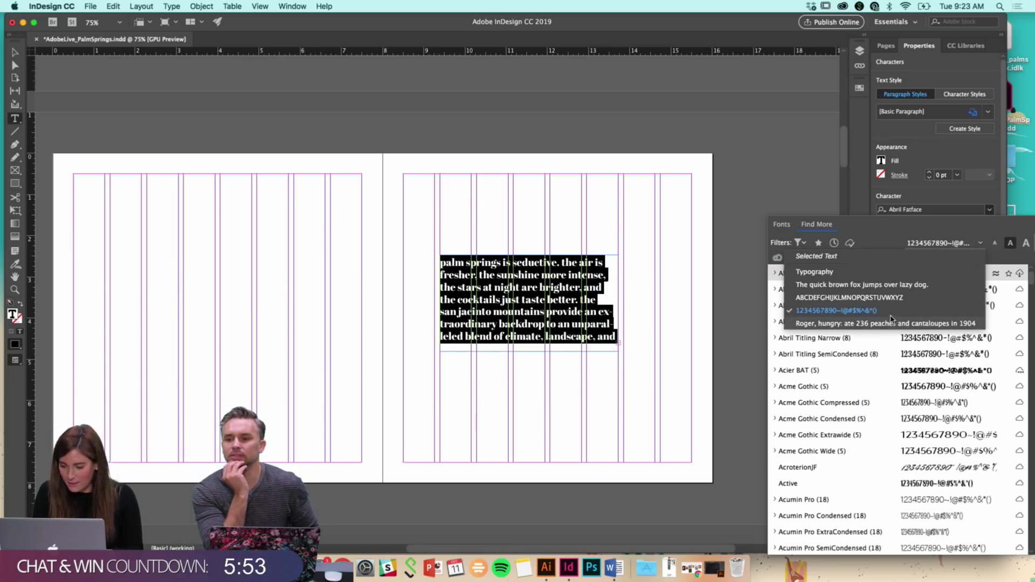
click(839, 273)
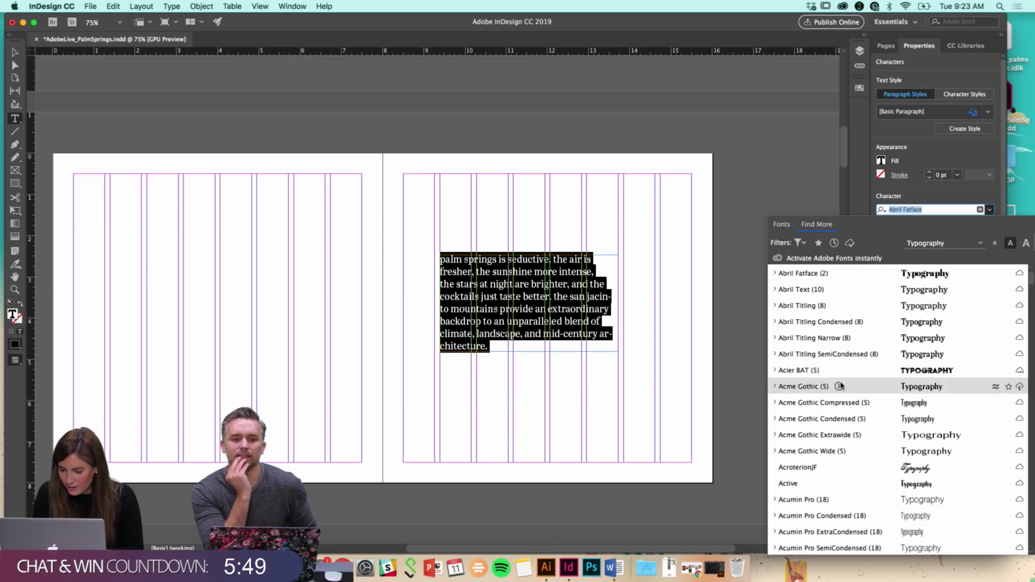
key(Escape)
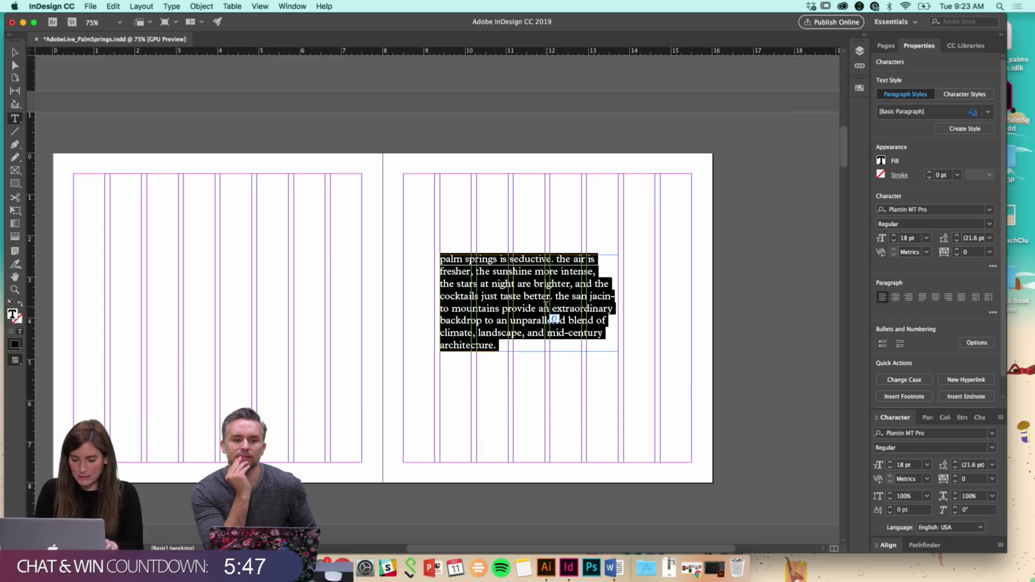
Set the intro paragraph's font style to Light
click(915, 435)
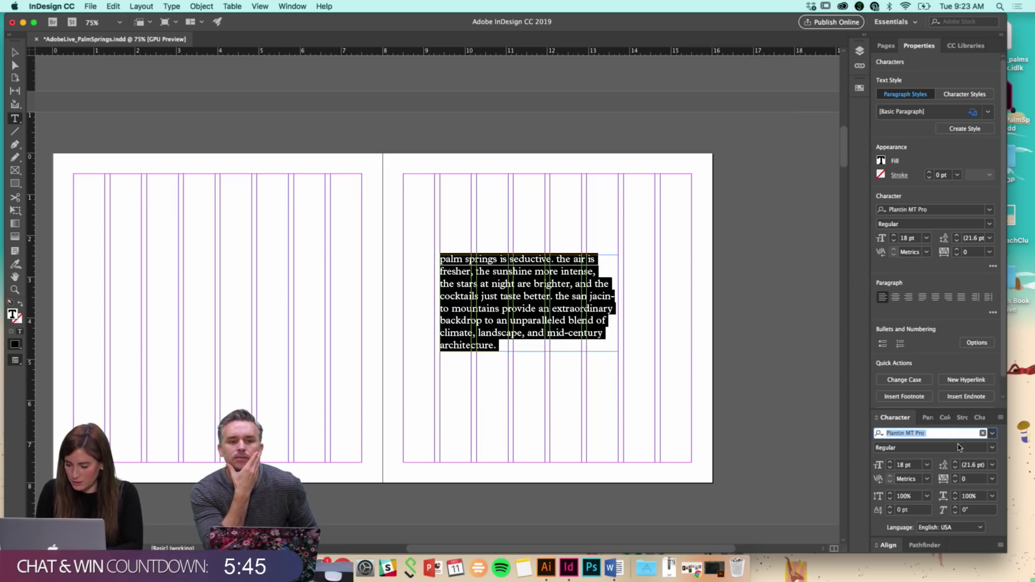
click(992, 449)
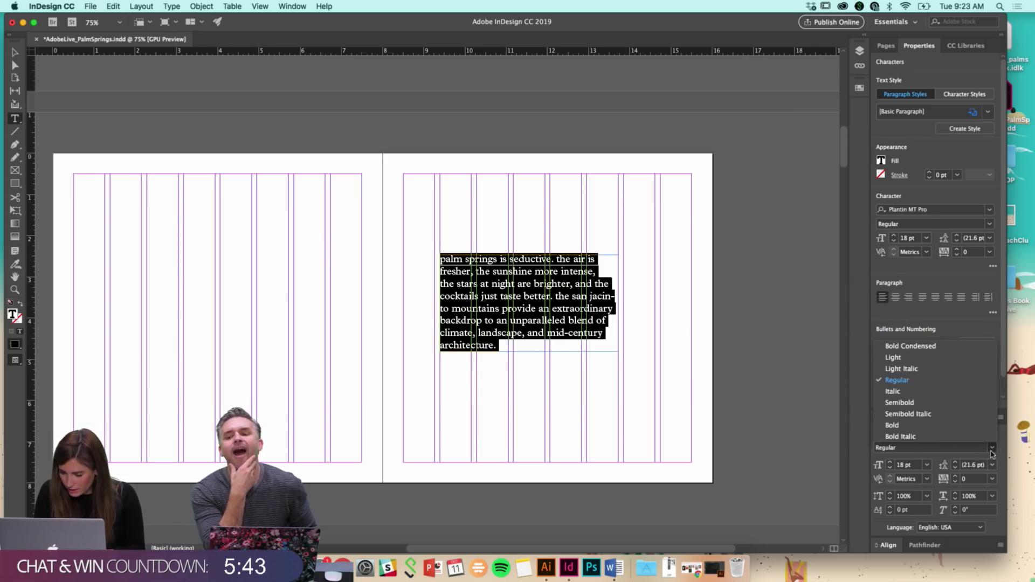
click(900, 360)
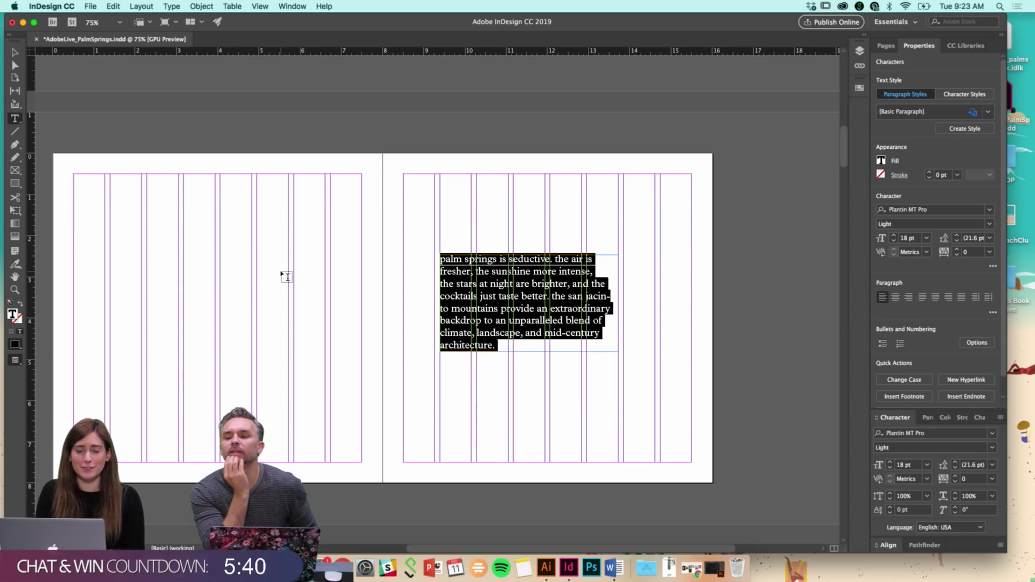
Select the whole intro paragraph and check the recently used and installed fonts in the font list without changing the font
click(14, 53)
double_click(546, 331)
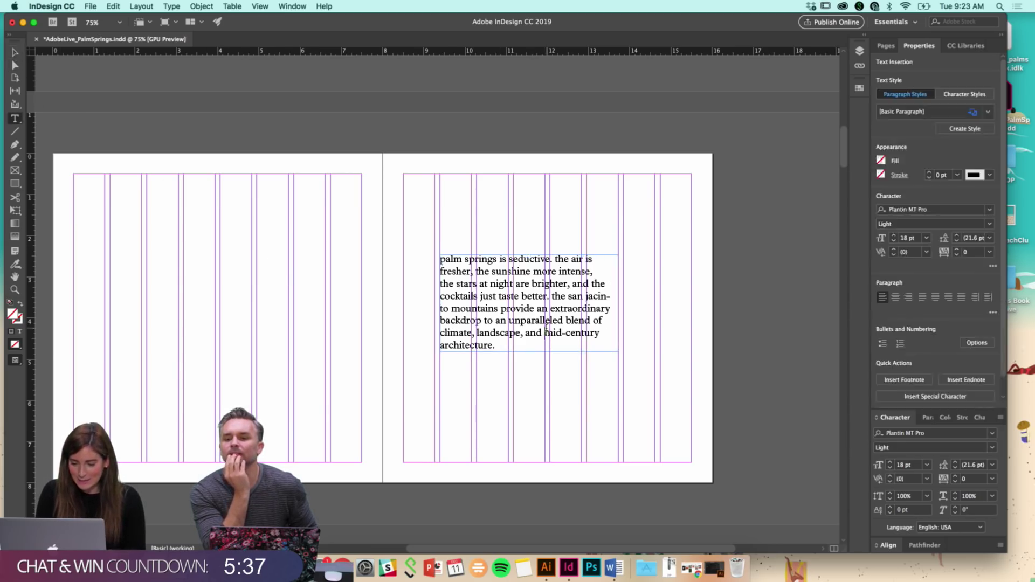
click(899, 434)
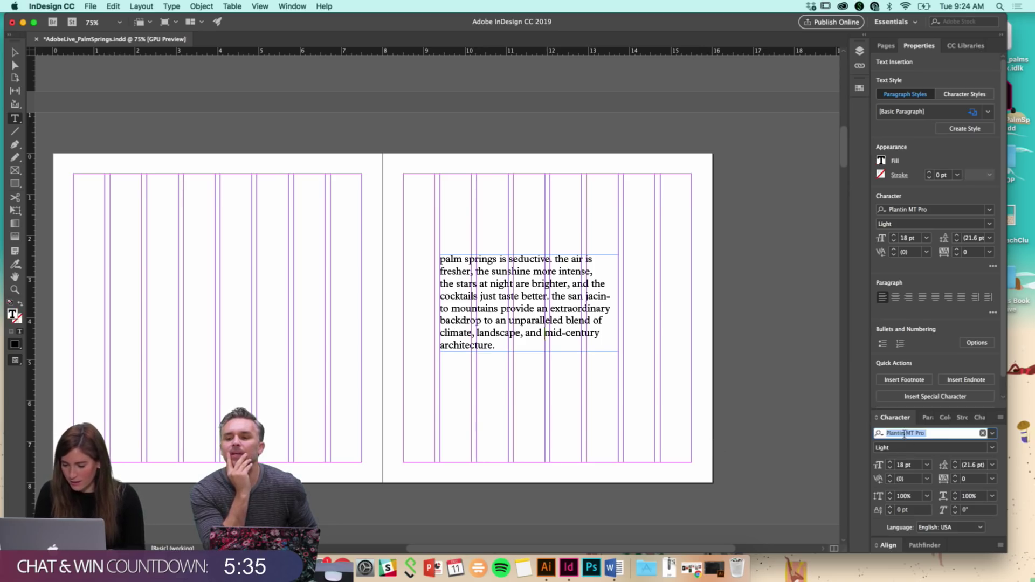
double_click(521, 332)
key(super+a)
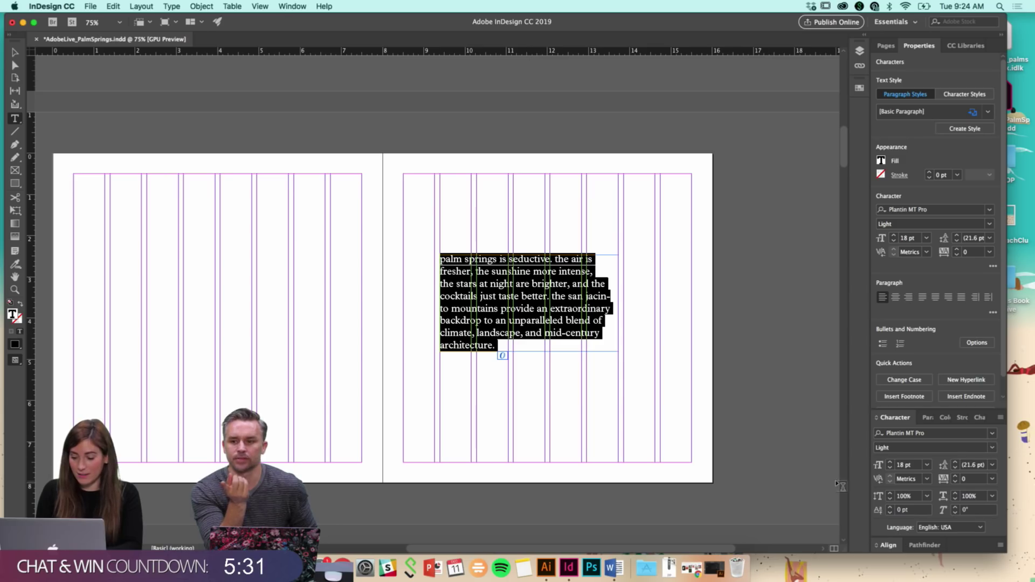
click(994, 434)
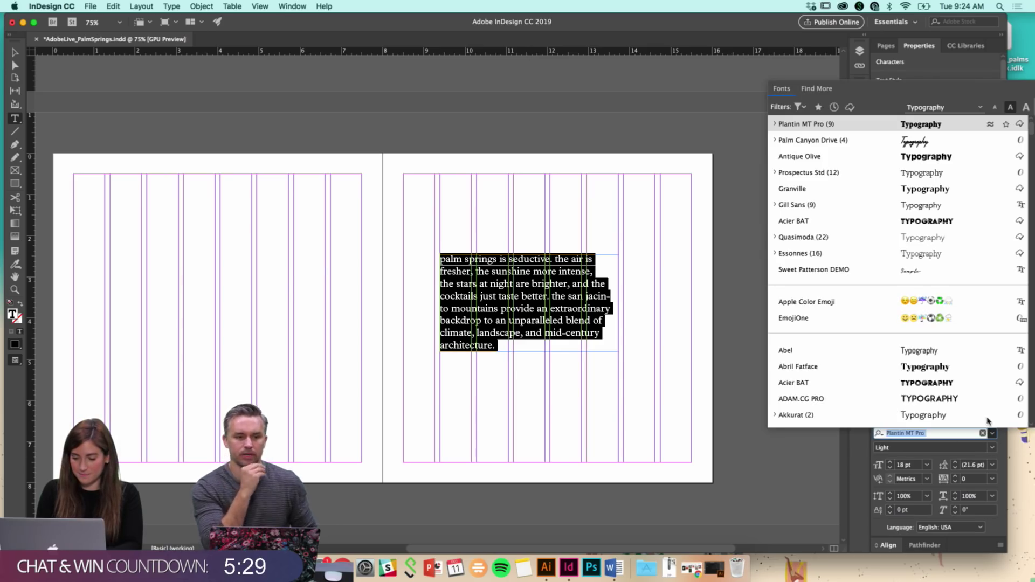
scroll(965, 372, down, 1)
scroll(965, 372, up, 1)
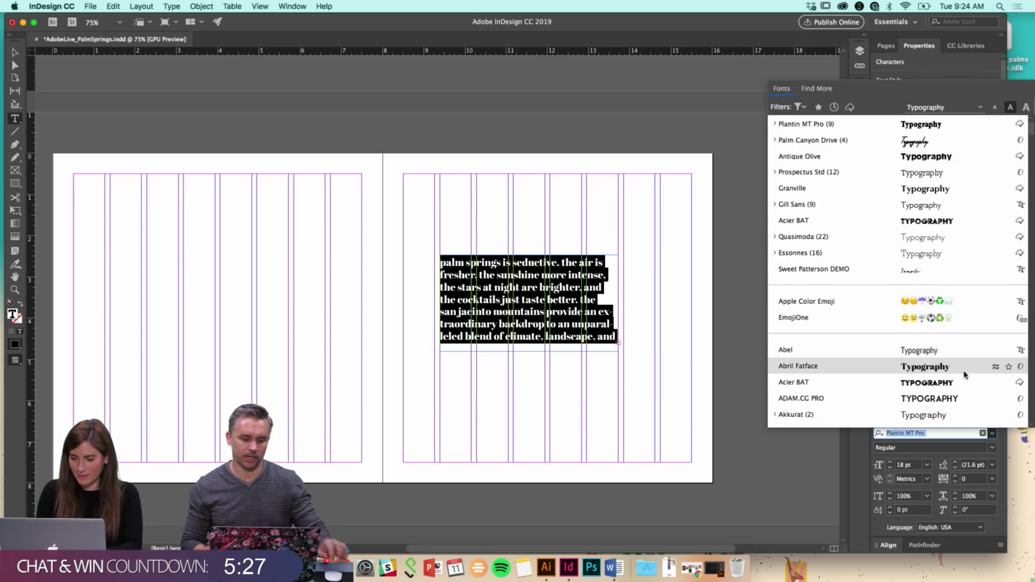
click(566, 332)
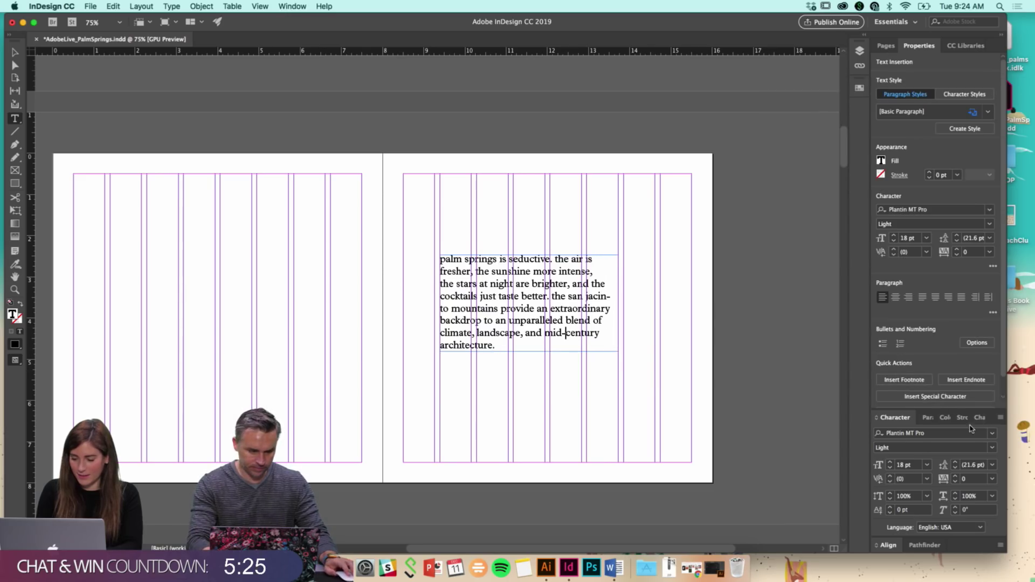
Leave text editing with the intro text frame on page 5 selected, and switch to Illustrator
click(15, 53)
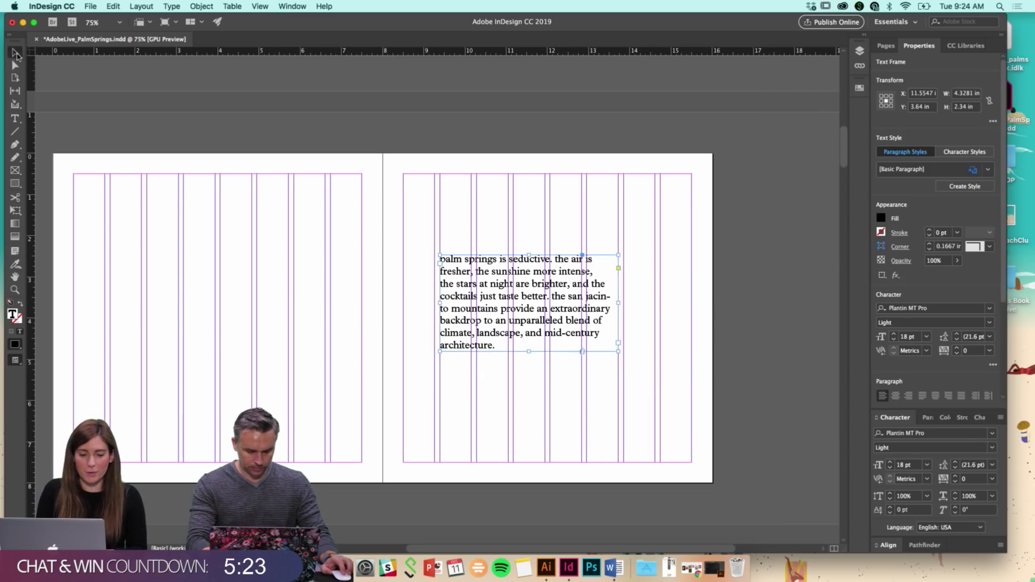
scroll(330, 254, down, 1)
double_click(533, 316)
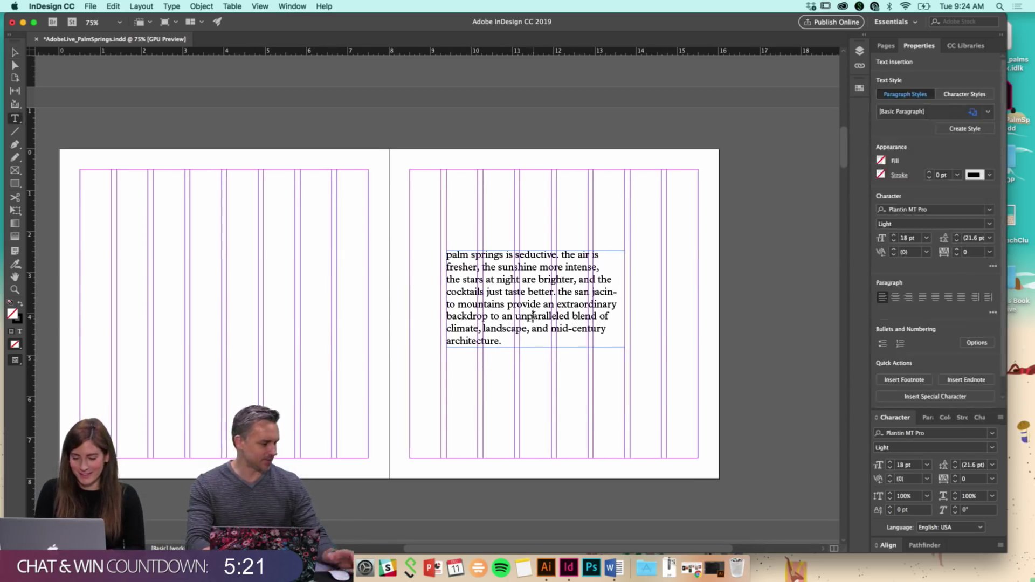
key(Escape)
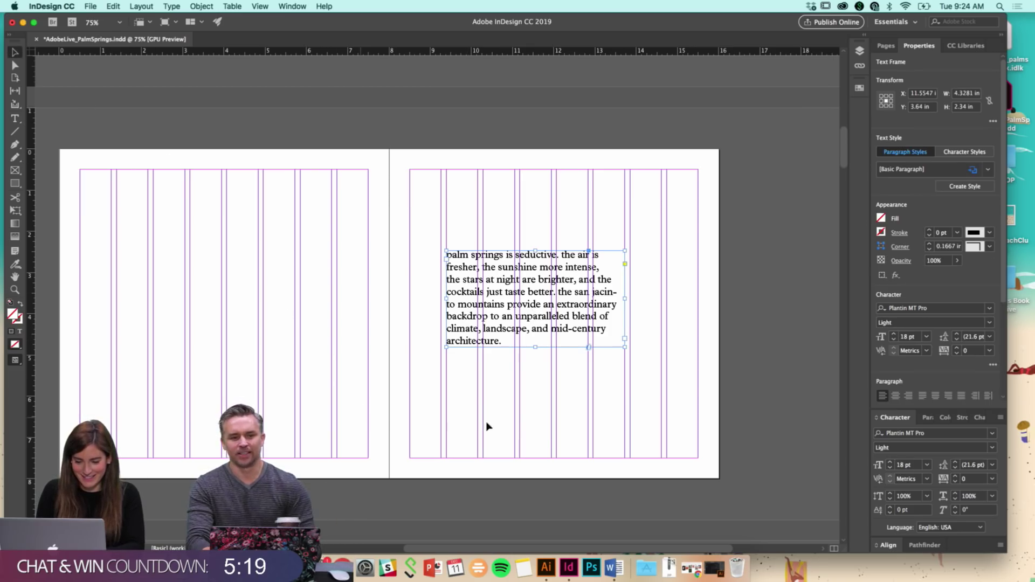
click(546, 567)
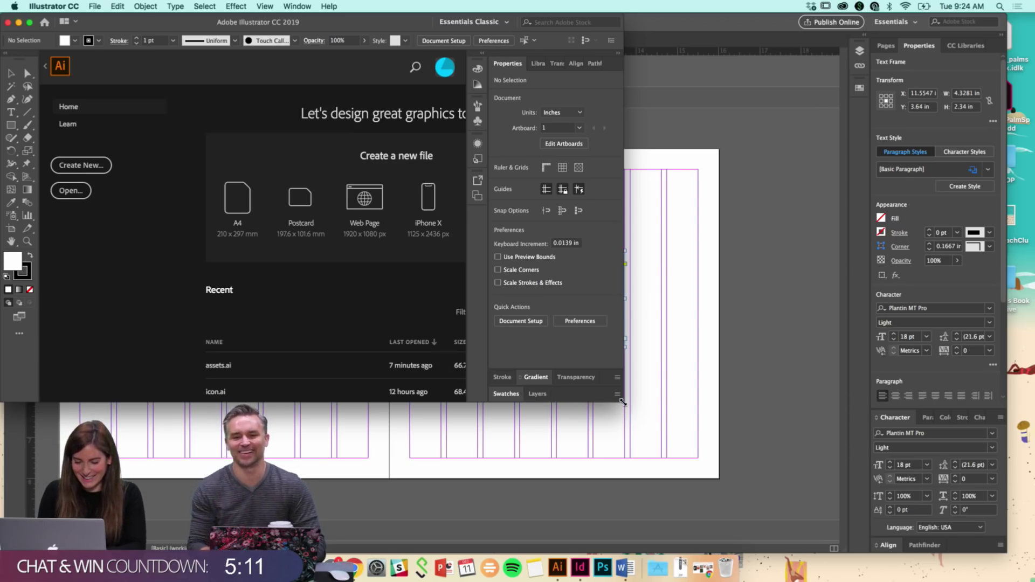
Open assets.ai from the Palm Springs Book AdobeLive folder on the desktop in Illustrator
drag(623, 401, 678, 441)
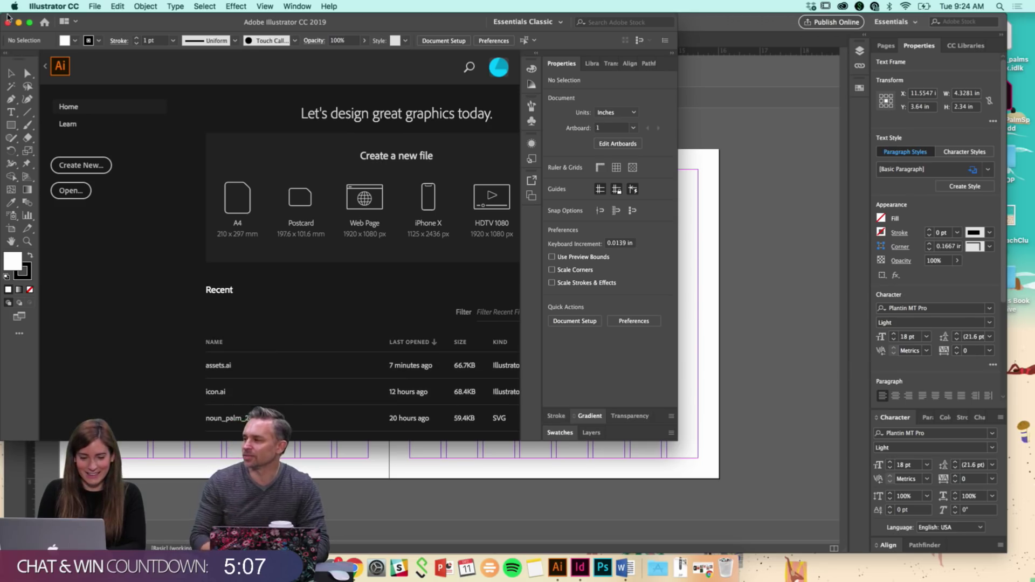
click(8, 23)
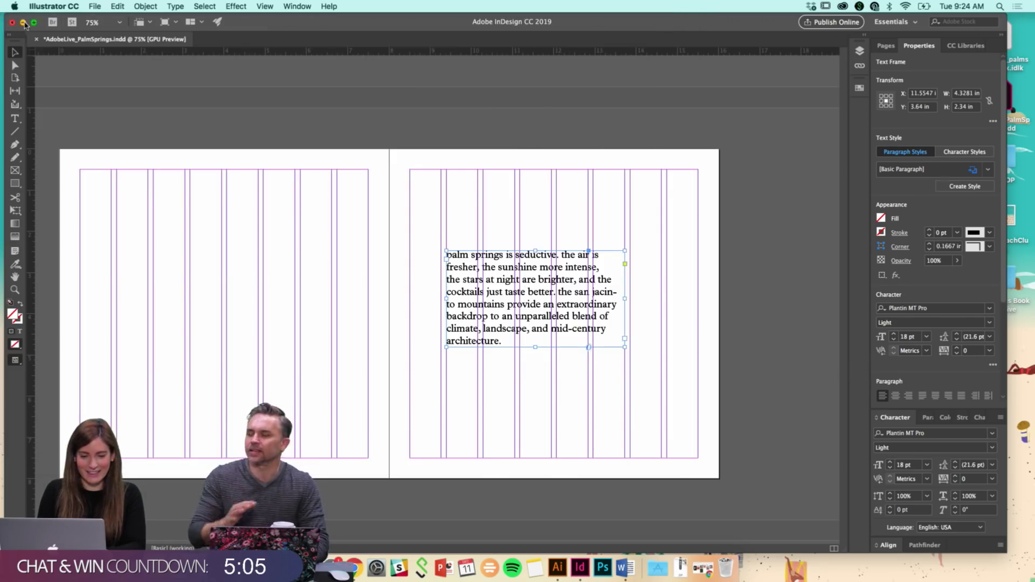
click(18, 23)
double_click(997, 160)
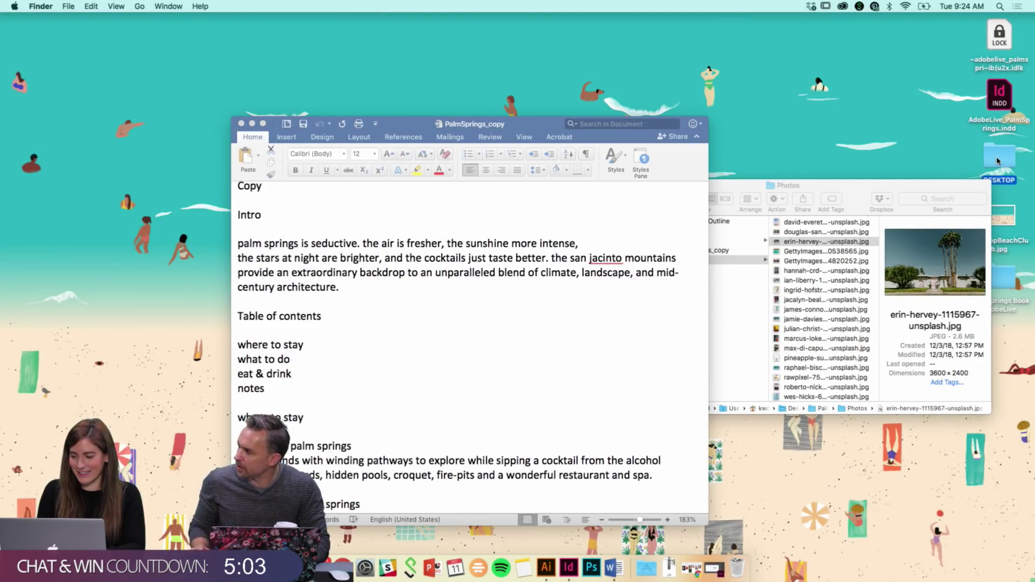
click(7, 116)
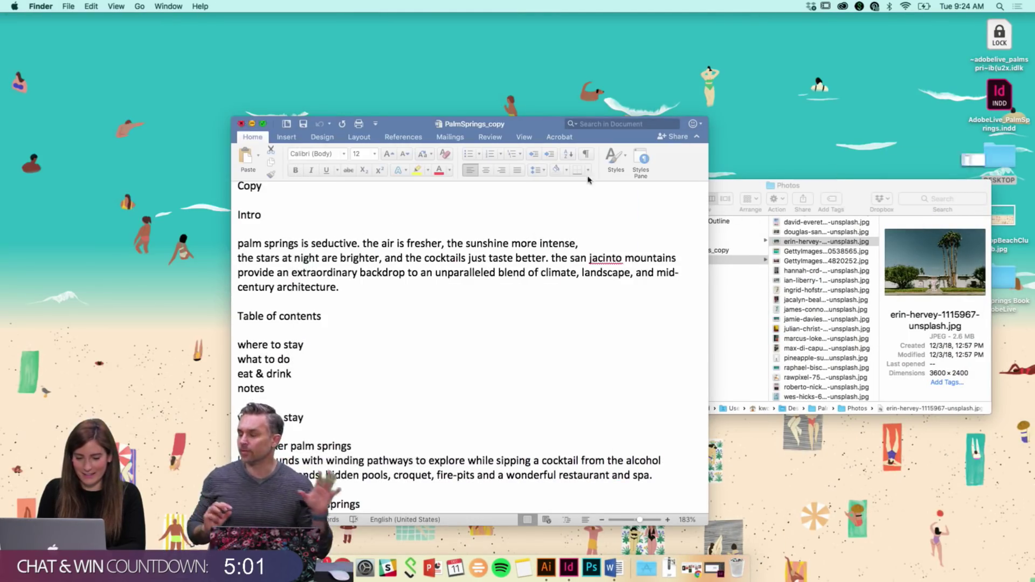
double_click(1006, 279)
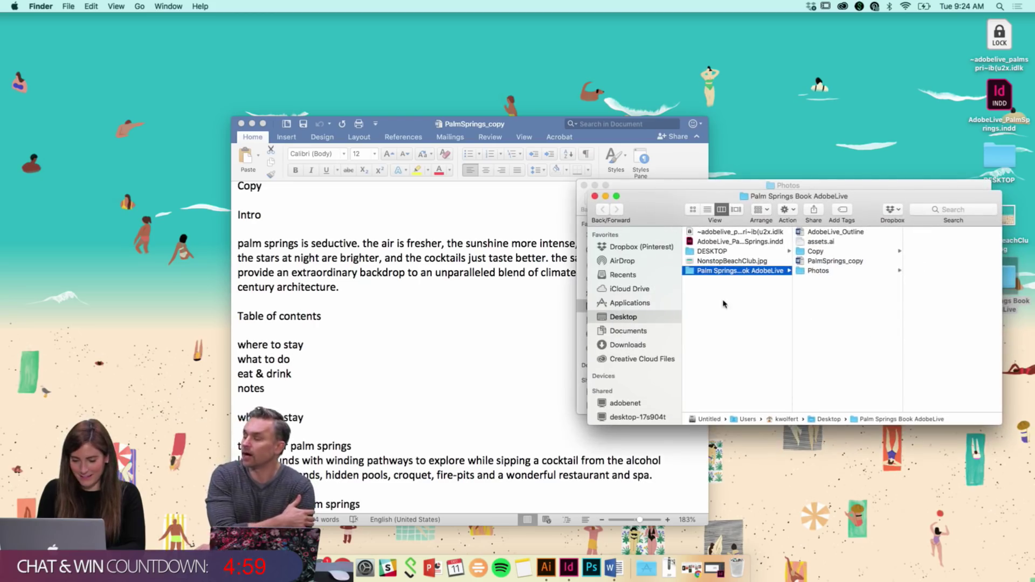
click(823, 243)
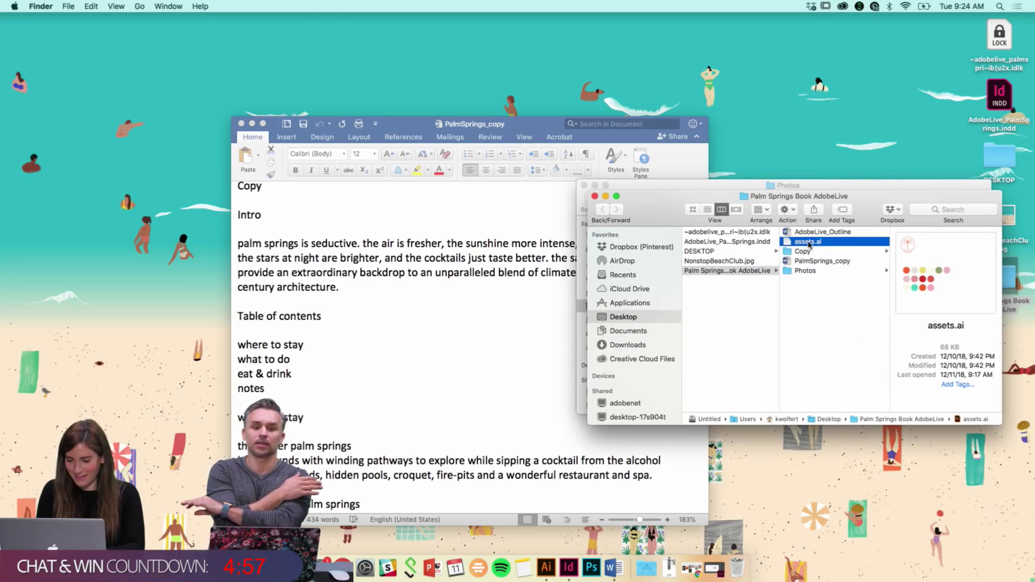
double_click(809, 242)
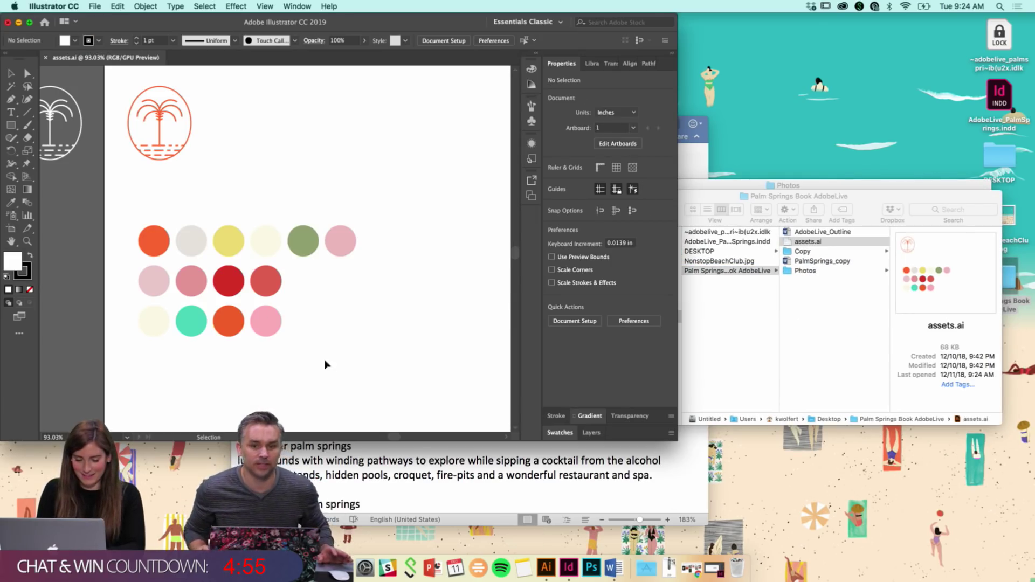
Copy the hex code fd7238 from the fill of the first orange circle in the palette
click(155, 243)
double_click(14, 263)
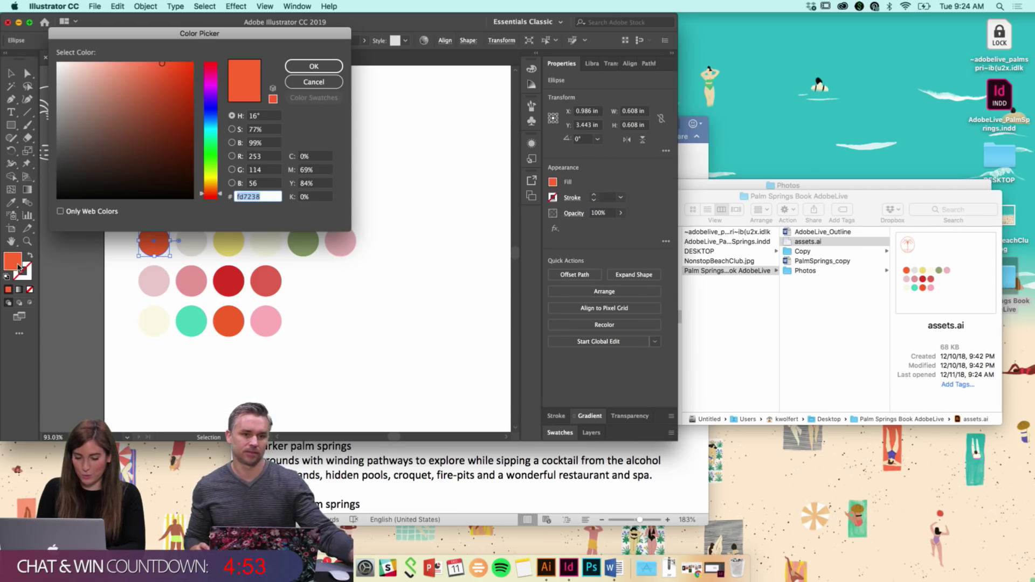
click(332, 67)
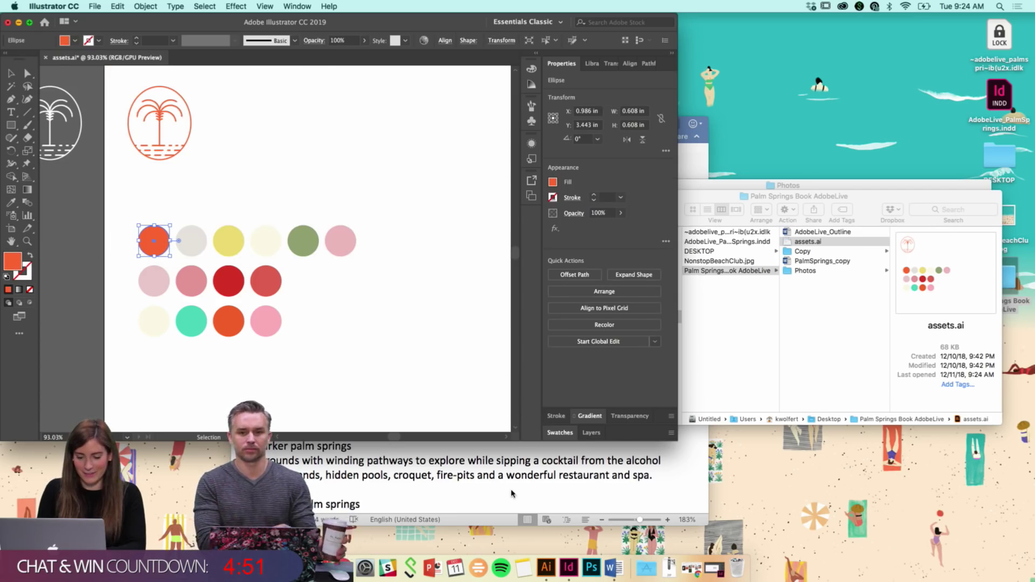
Switch back to InDesign and set the fill colour of all the intro text on page 5 to fd7238
click(567, 569)
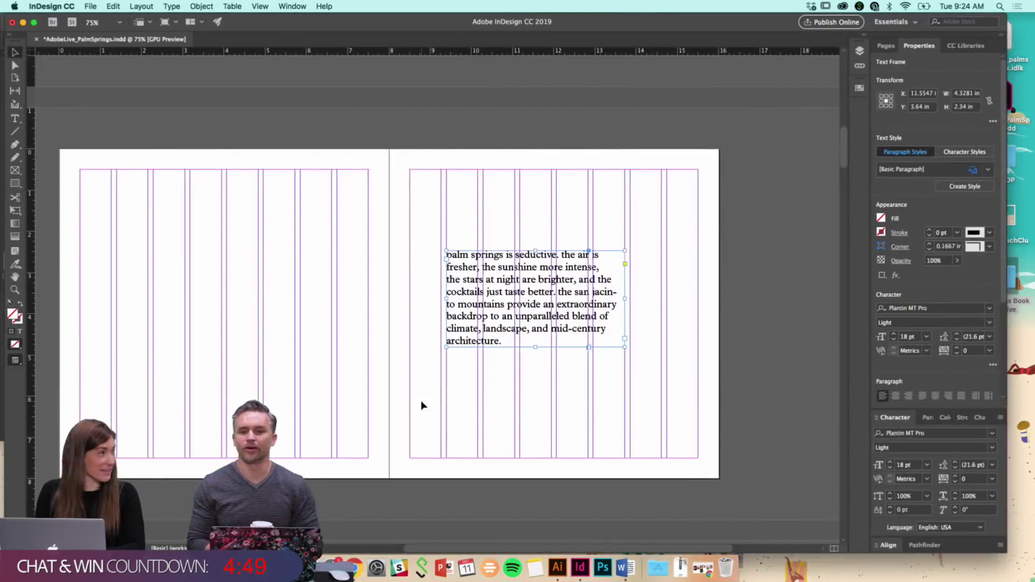
double_click(483, 318)
key(super+a)
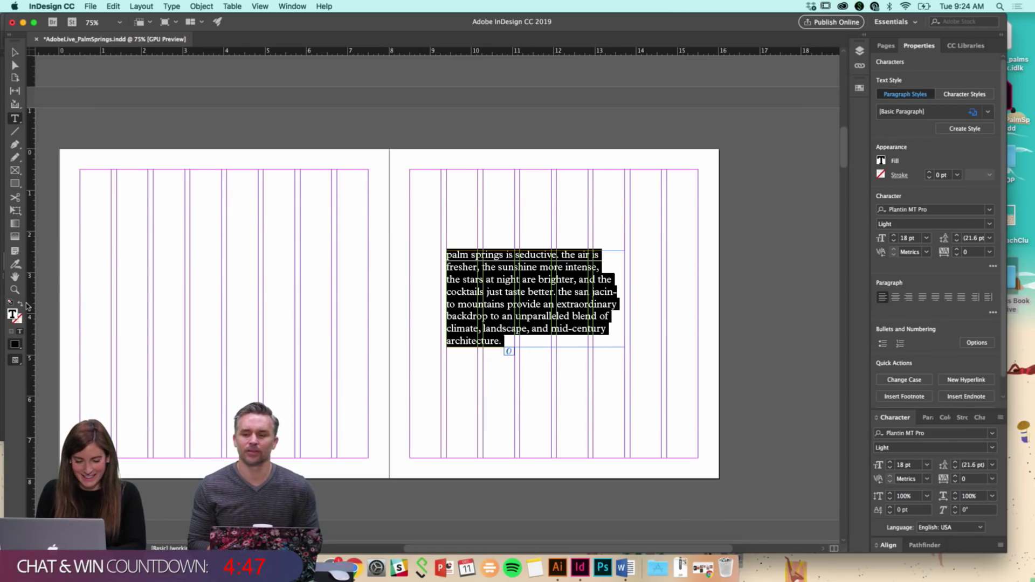
double_click(14, 314)
double_click(555, 411)
text(fd7238)
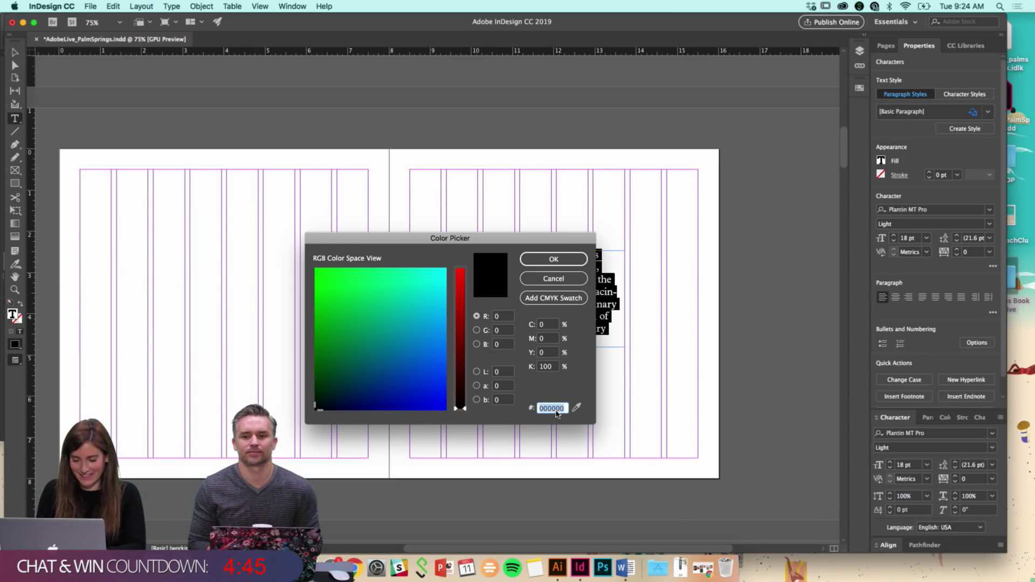
click(553, 260)
key(Escape)
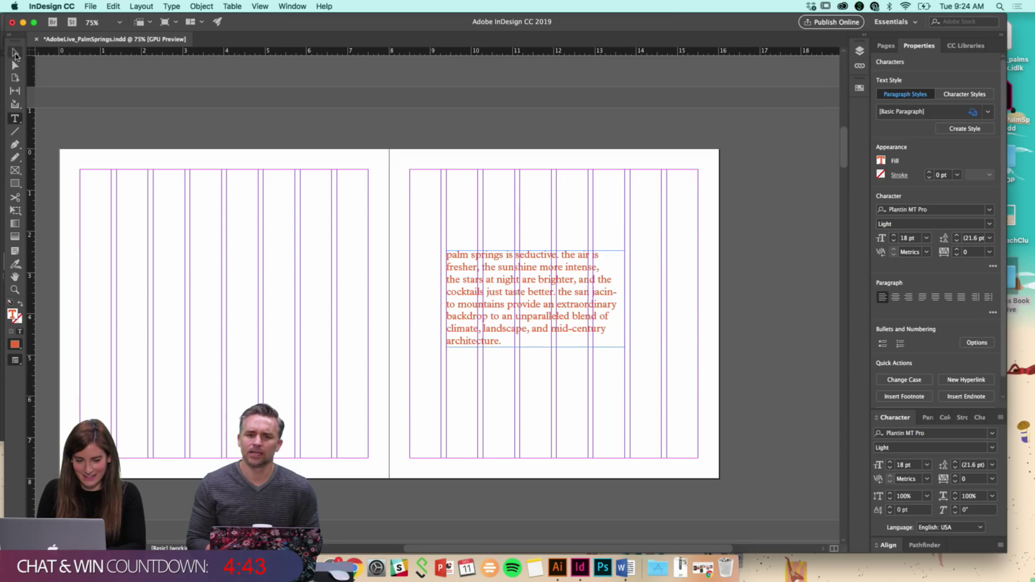
Move the intro text frame up and lengthen it to about 5.14 in tall, with all its text enlarged to 22 pt
drag(485, 254, 485, 211)
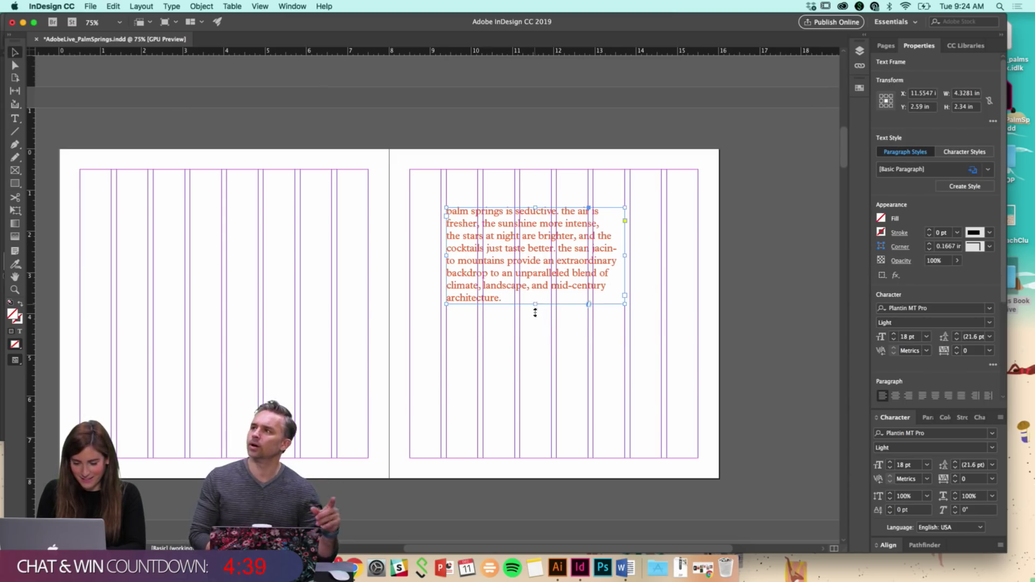
drag(535, 312, 539, 419)
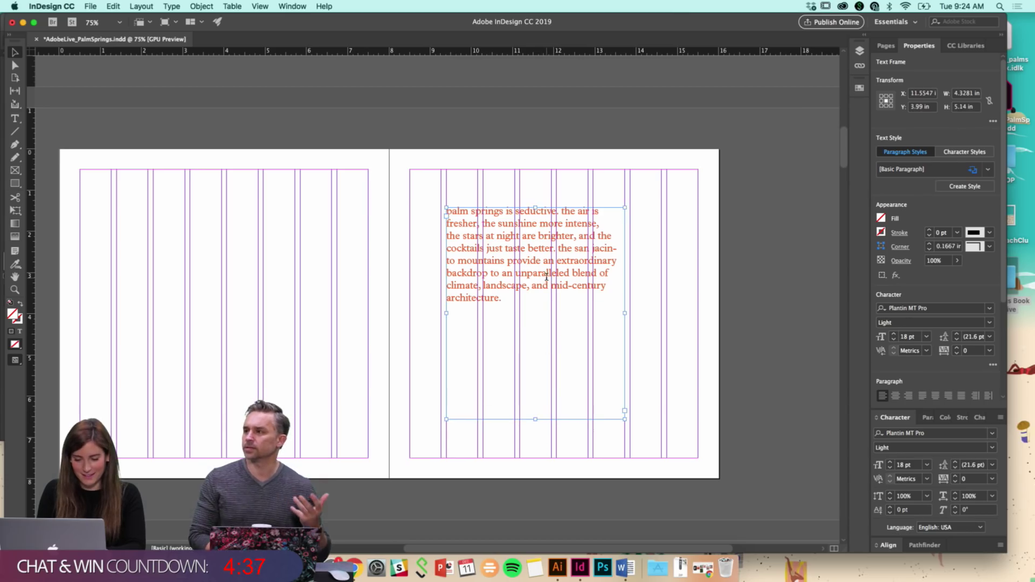
double_click(546, 276)
key(super+a)
key(super+shift+period)
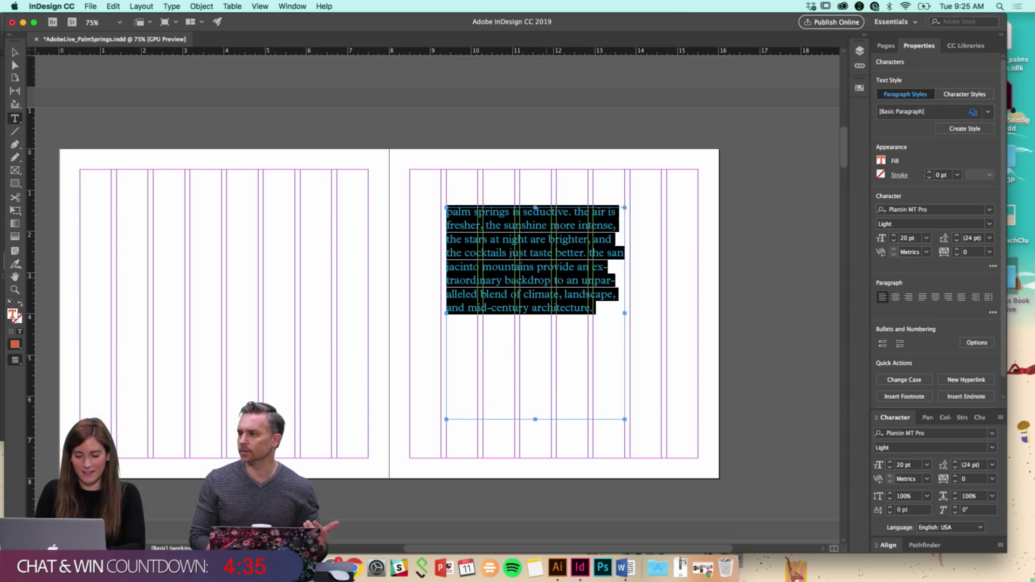
key(super+shift+period)
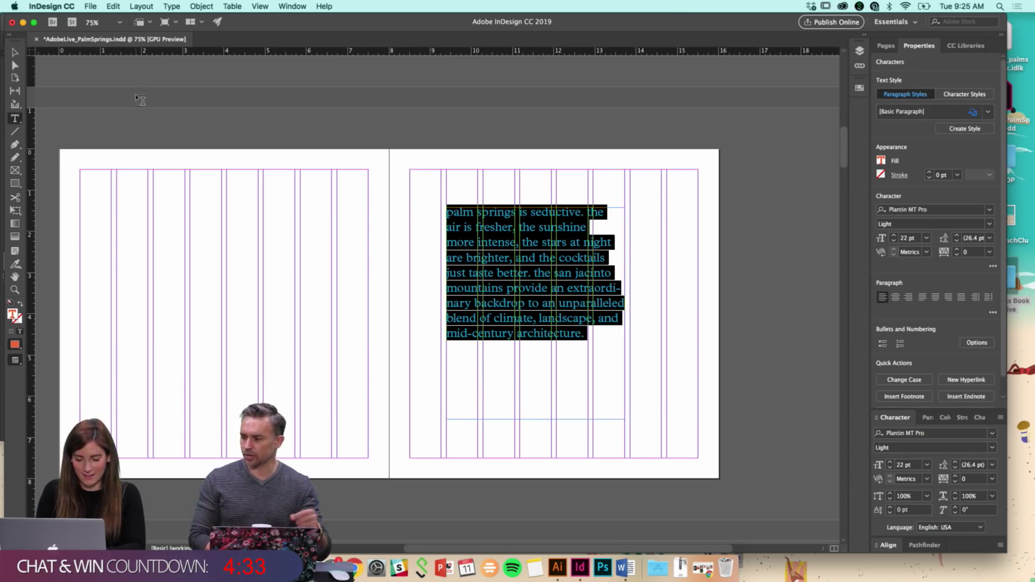
click(16, 53)
Turn off hyphenation for the whole intro text
double_click(497, 289)
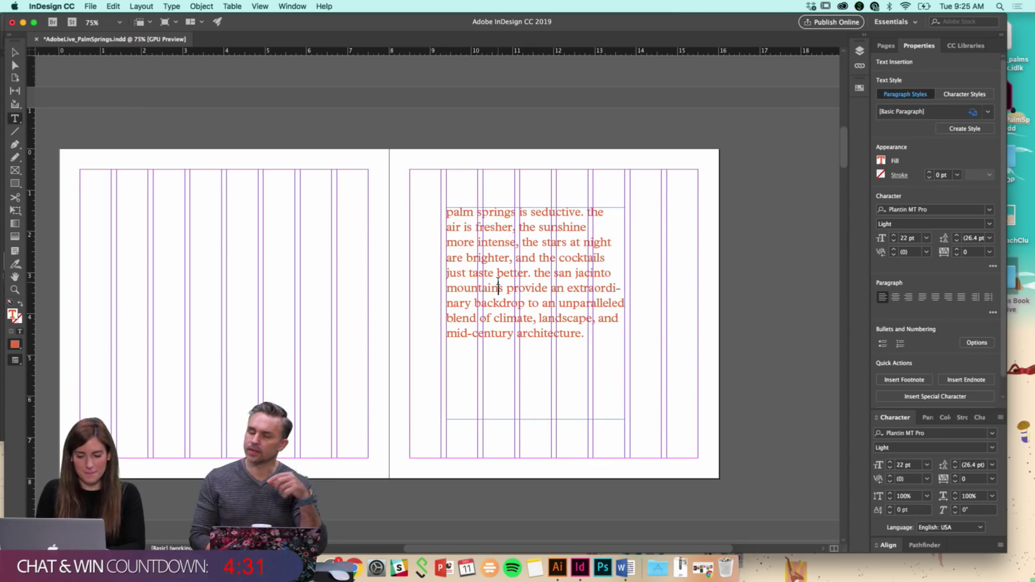
key(super+a)
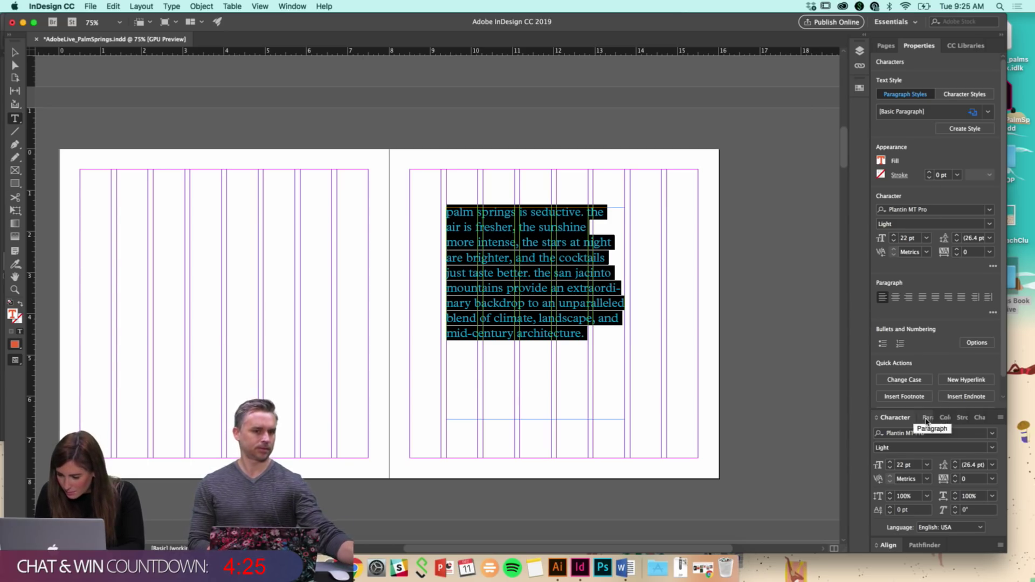
click(927, 419)
click(878, 527)
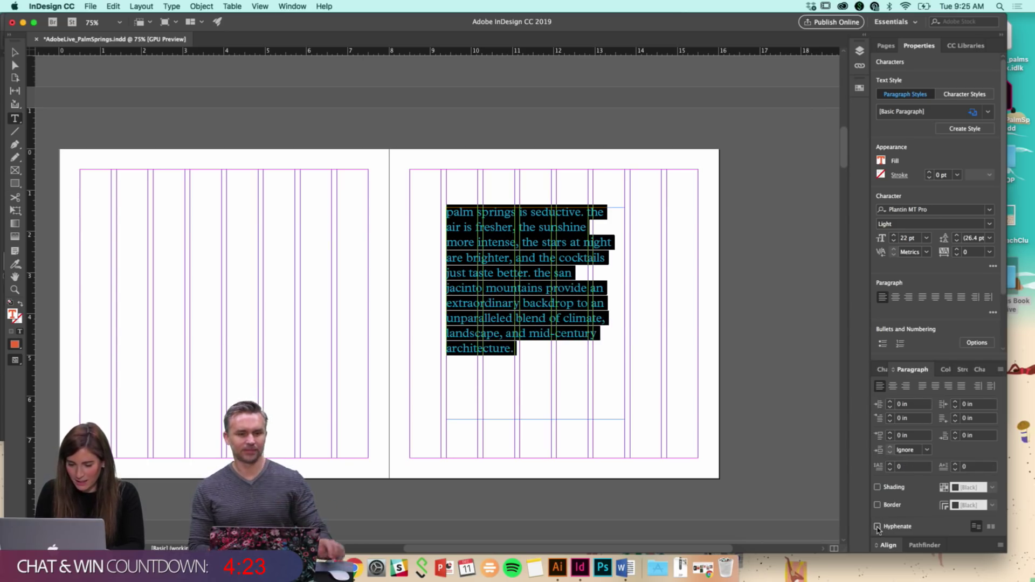
key(Escape)
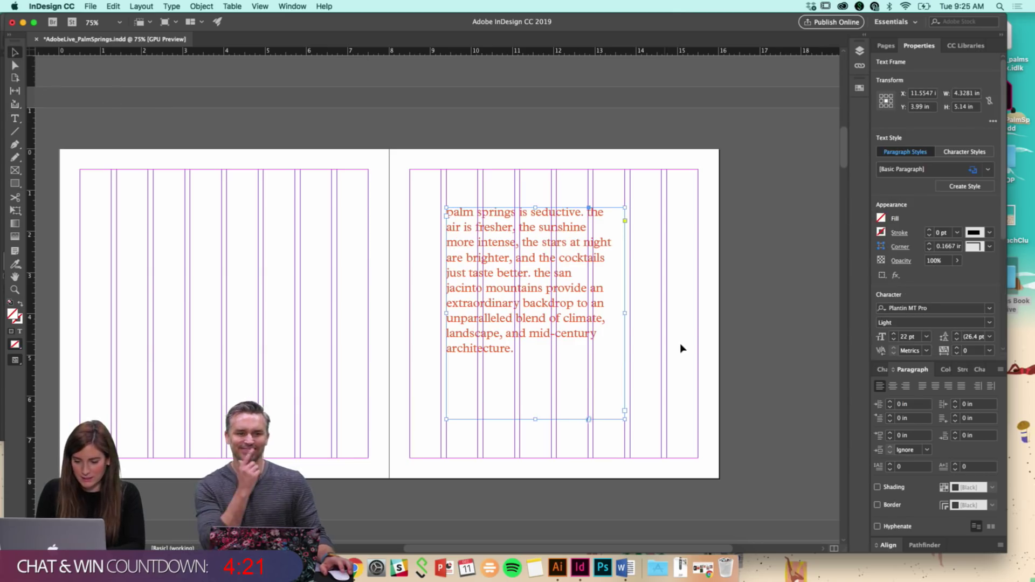
Split the intro copy into two paragraphs with a blank line before "the san jacinto mountains"
double_click(573, 302)
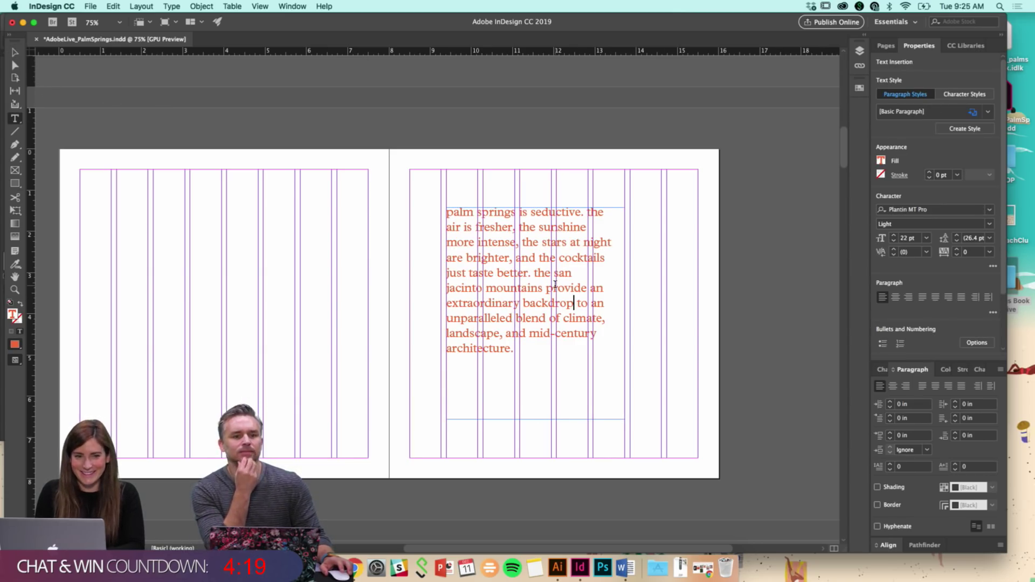
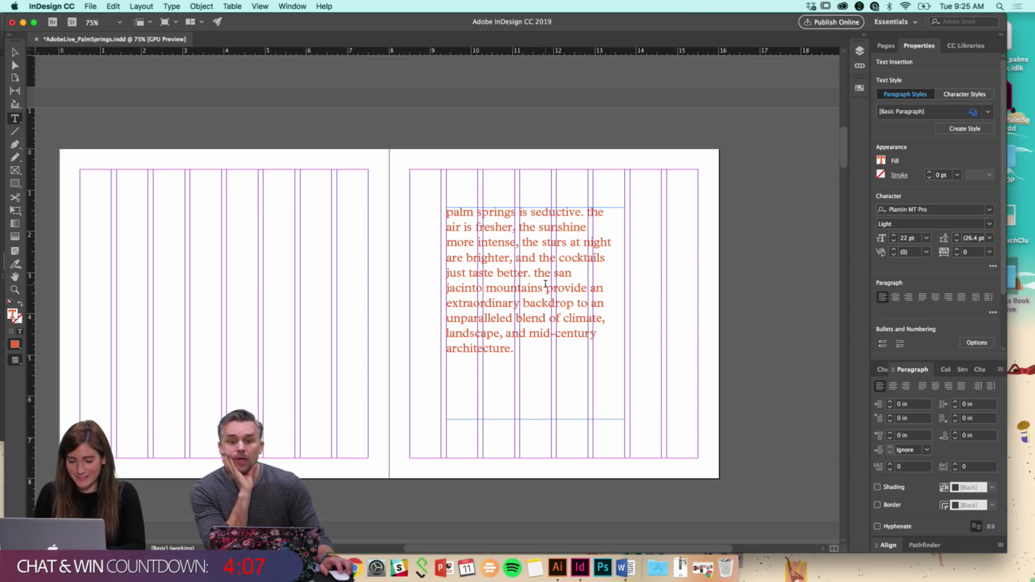
click(535, 273)
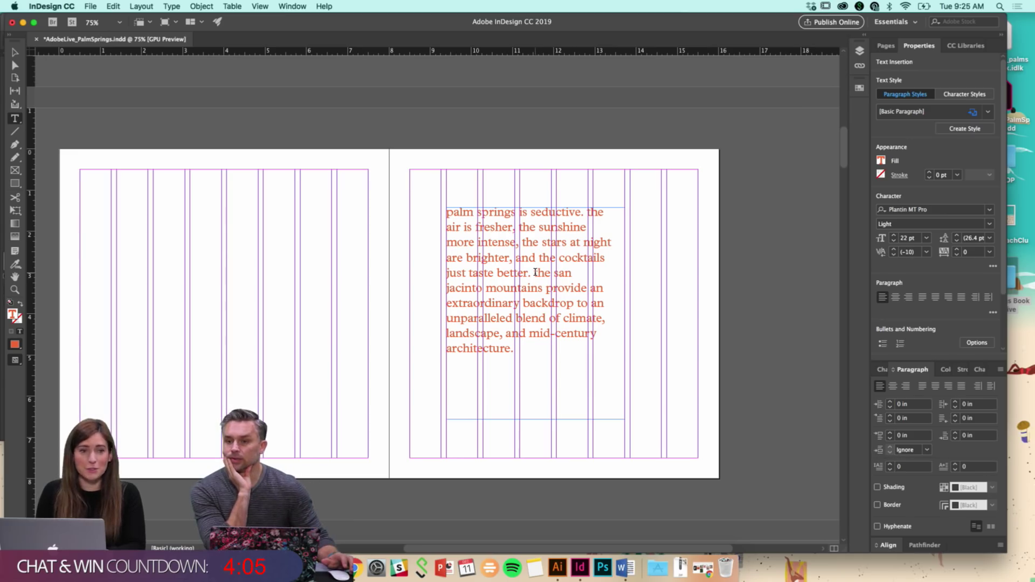
key(Return)
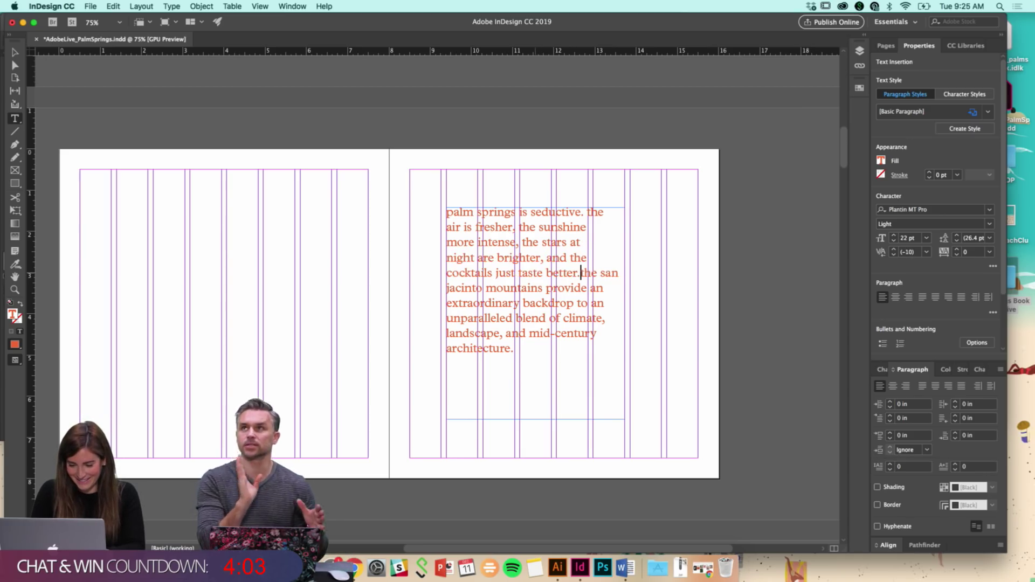
key(Return)
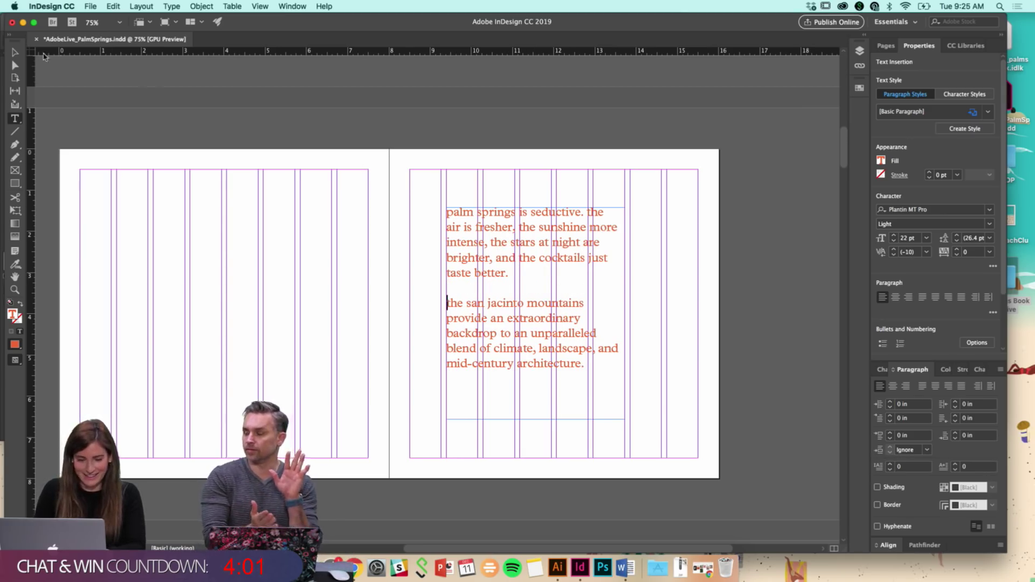
click(15, 54)
click(411, 162)
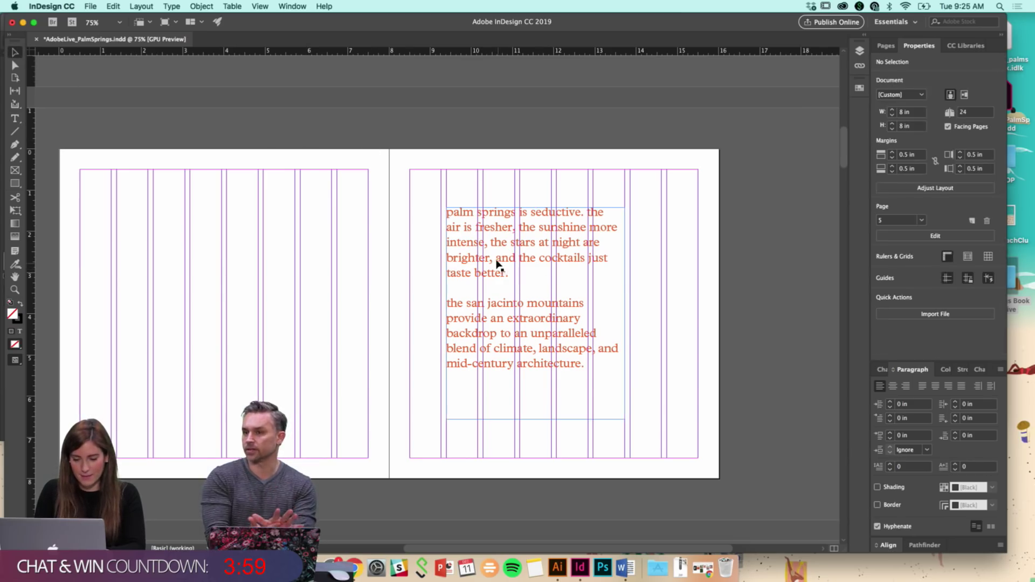
Shorten the intro text frame to about 4.02 in tall and check the spread in preview mode
click(500, 266)
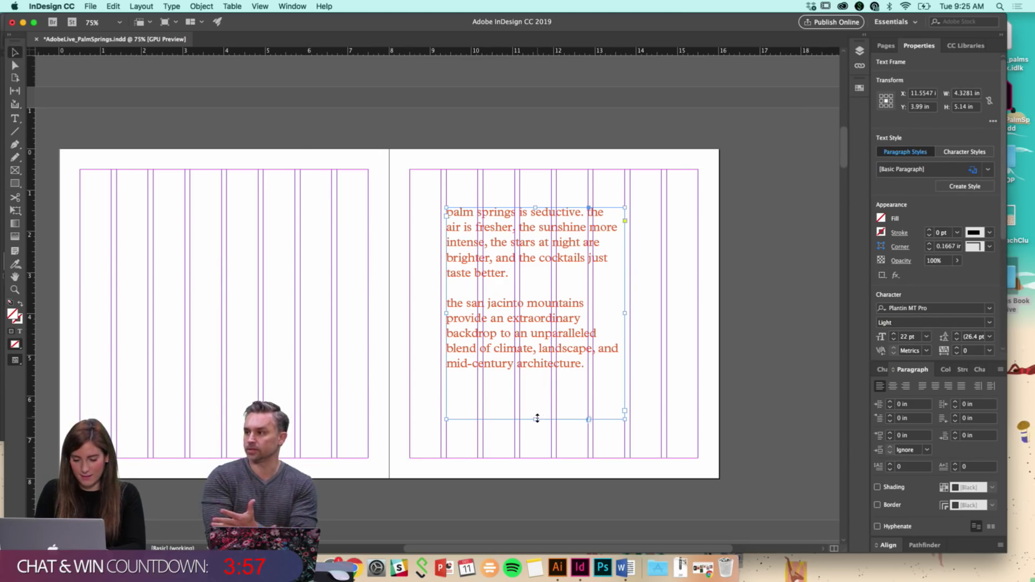
drag(537, 419, 538, 374)
click(543, 399)
key(w)
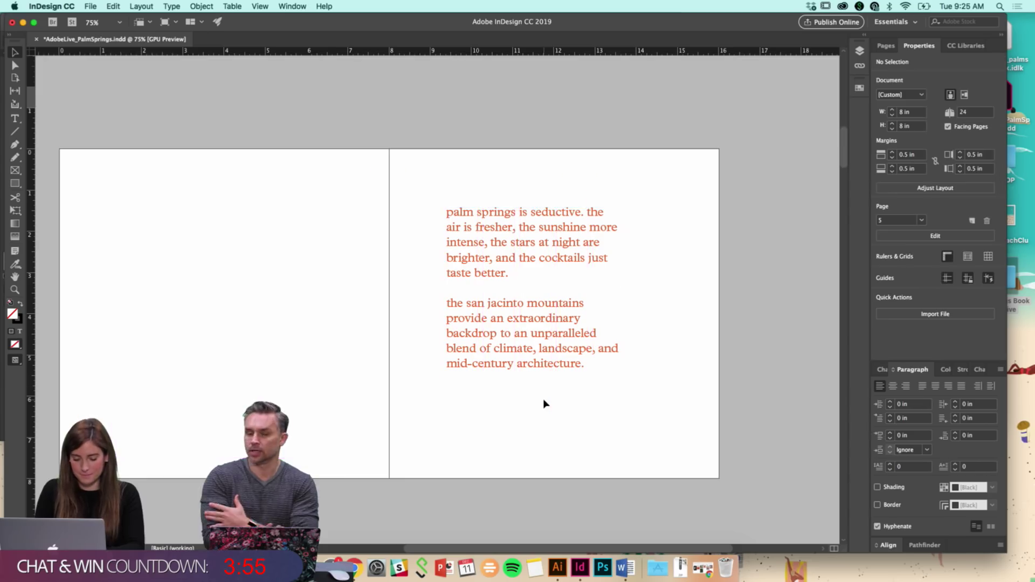
key(w)
Move the intro text frame down to the vertical centre of page 5, at Y 4 in, and deselect it
click(515, 294)
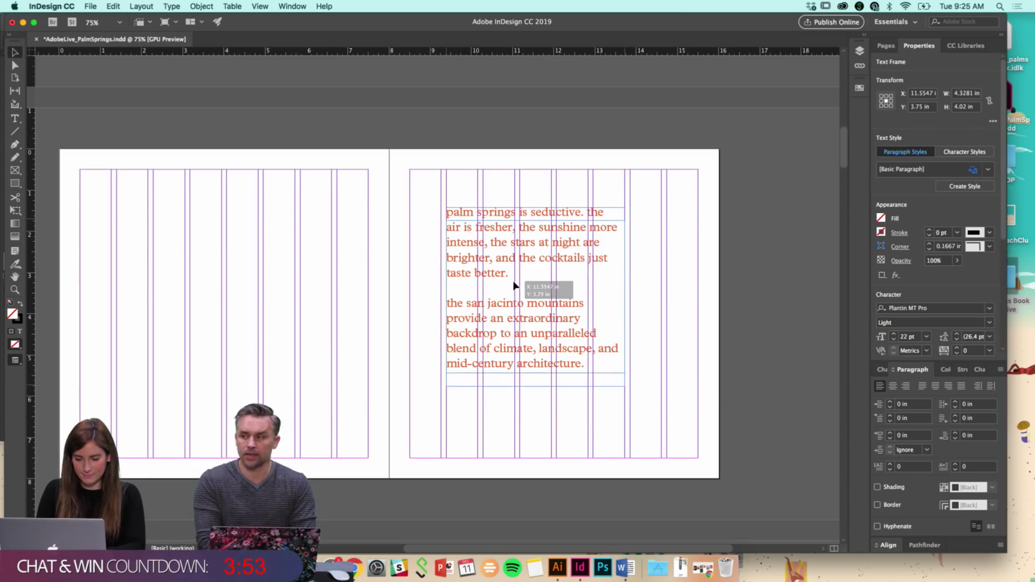
drag(515, 294, 515, 318)
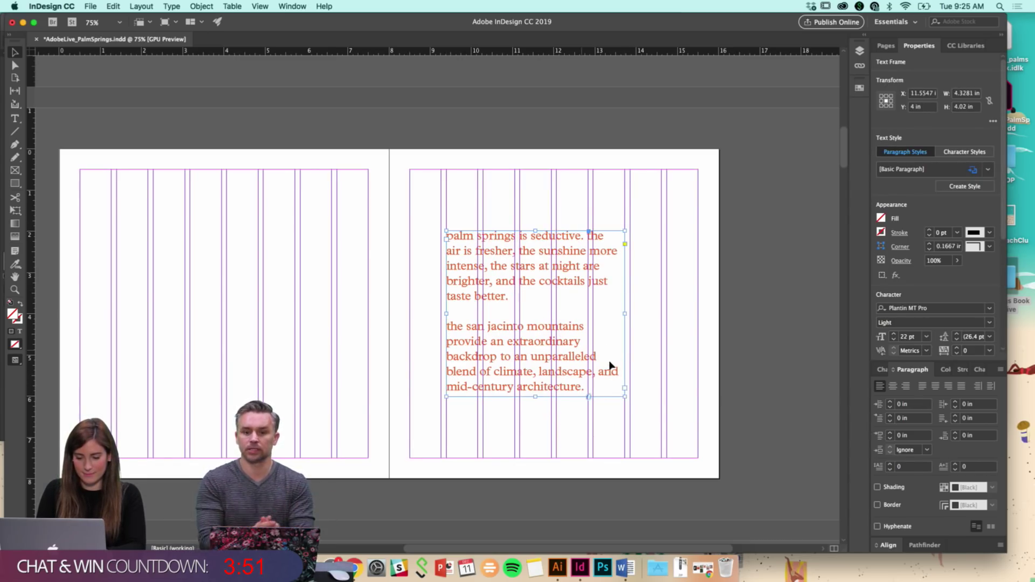
click(637, 368)
click(505, 255)
scroll(497, 334, down, 2)
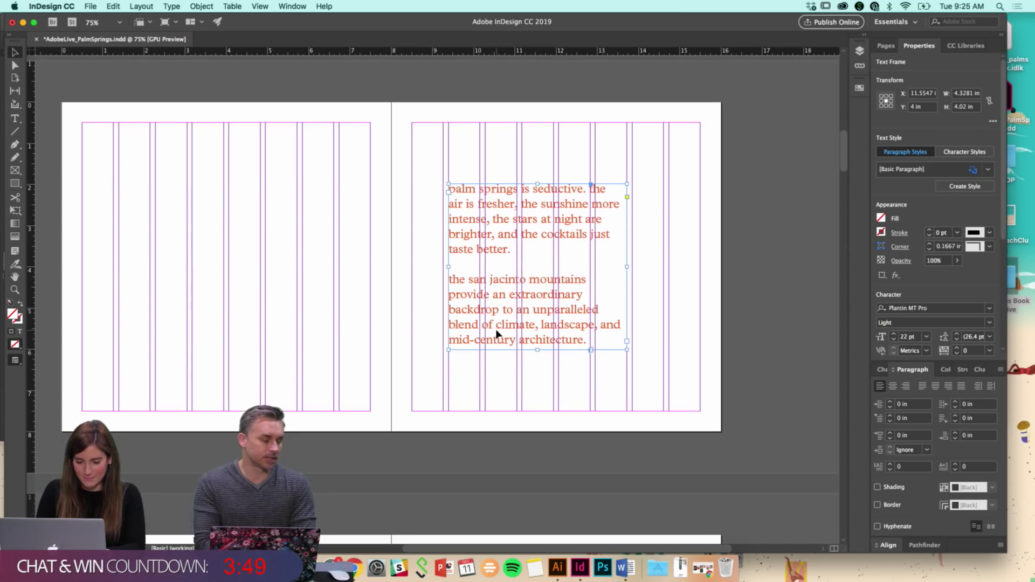
click(380, 341)
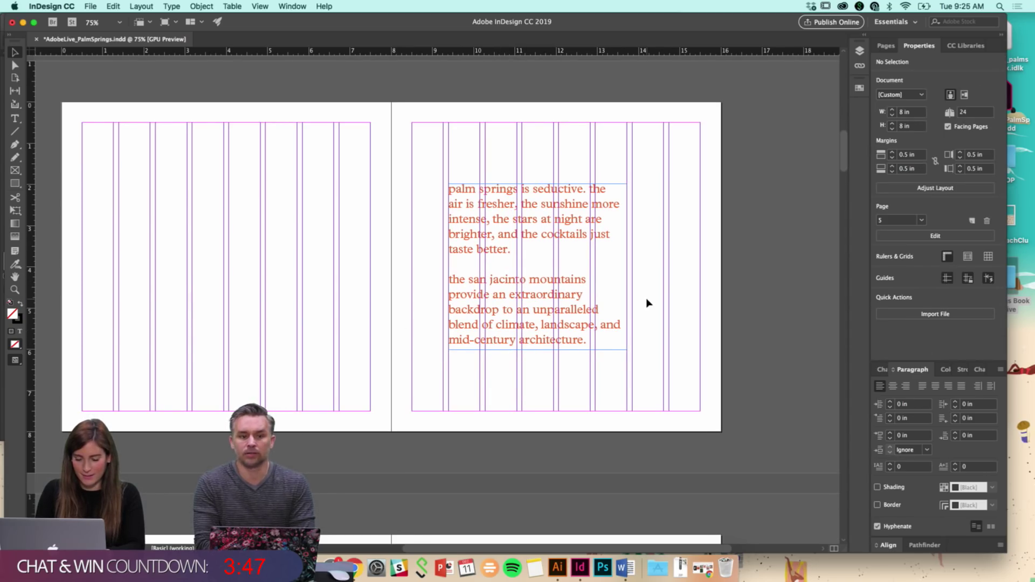
Draw an empty 7 x 7 in image frame on page 4, filling the area inside the margins
scroll(627, 319, up, 15)
scroll(627, 319, down, 10)
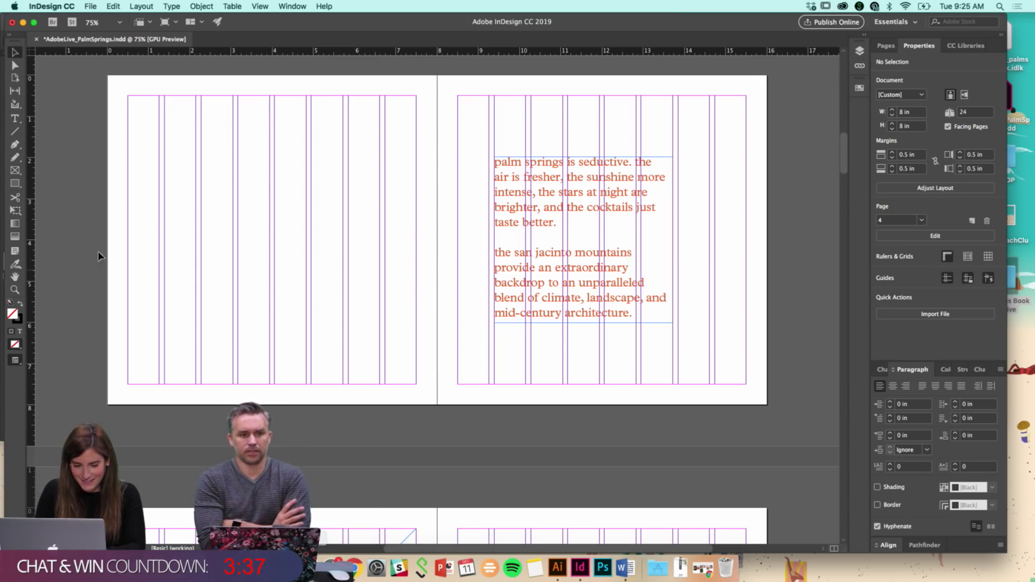
click(15, 171)
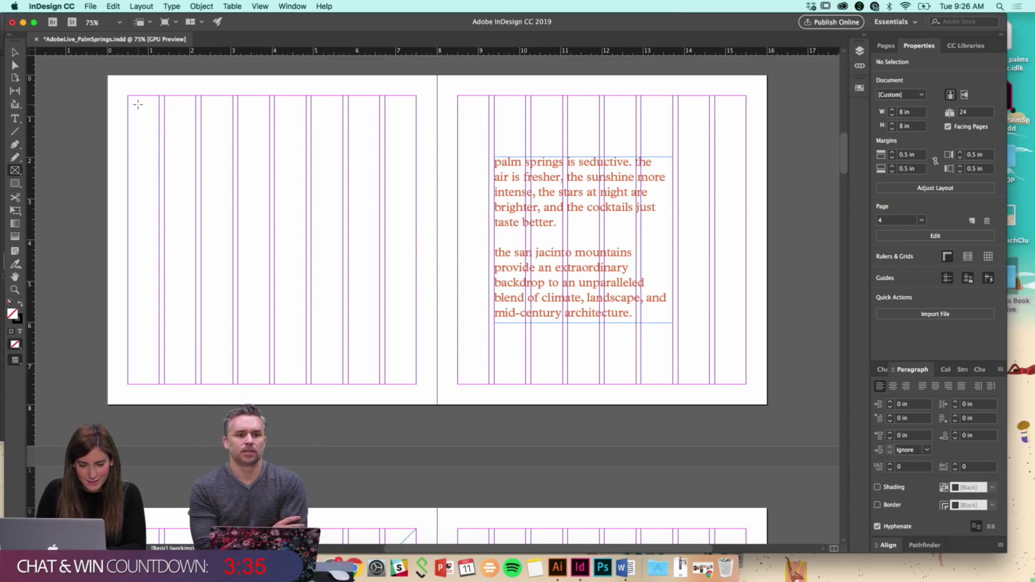
drag(128, 96, 416, 384)
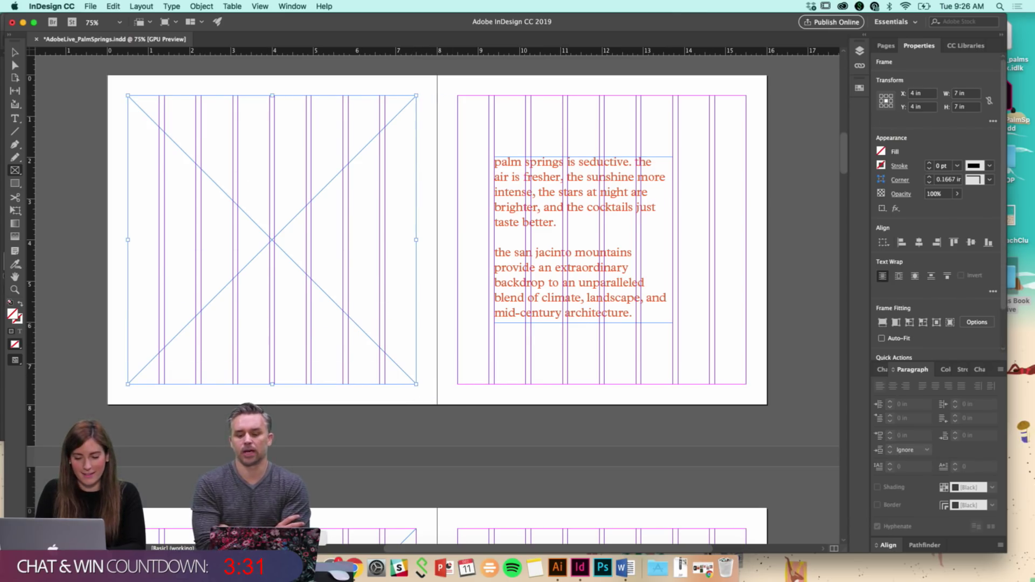
Switch to Finder and go through the image previews in the Photos folder for a photo for page 4
key(super+Tab)
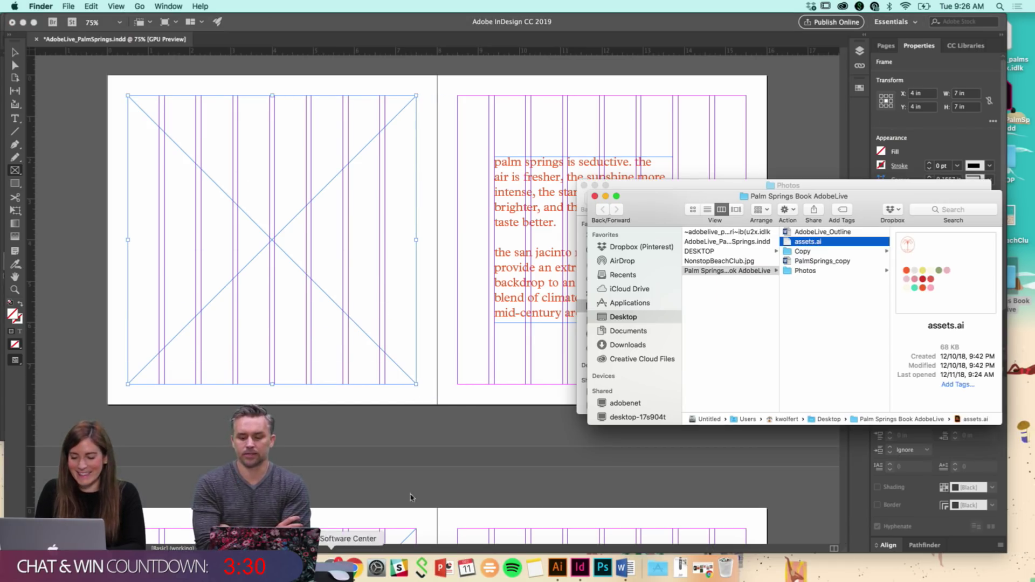
click(819, 271)
click(913, 234)
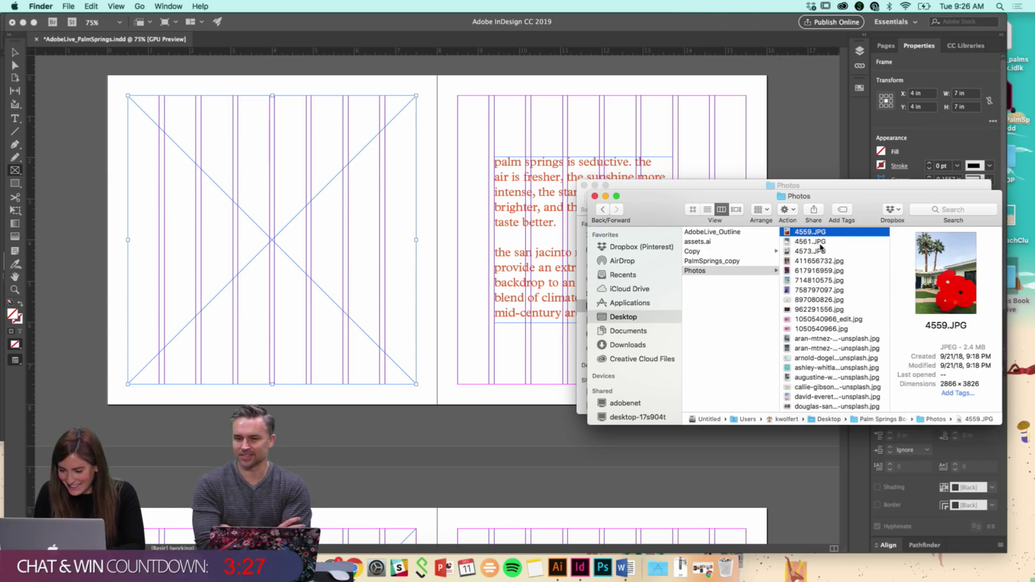
click(807, 244)
click(810, 253)
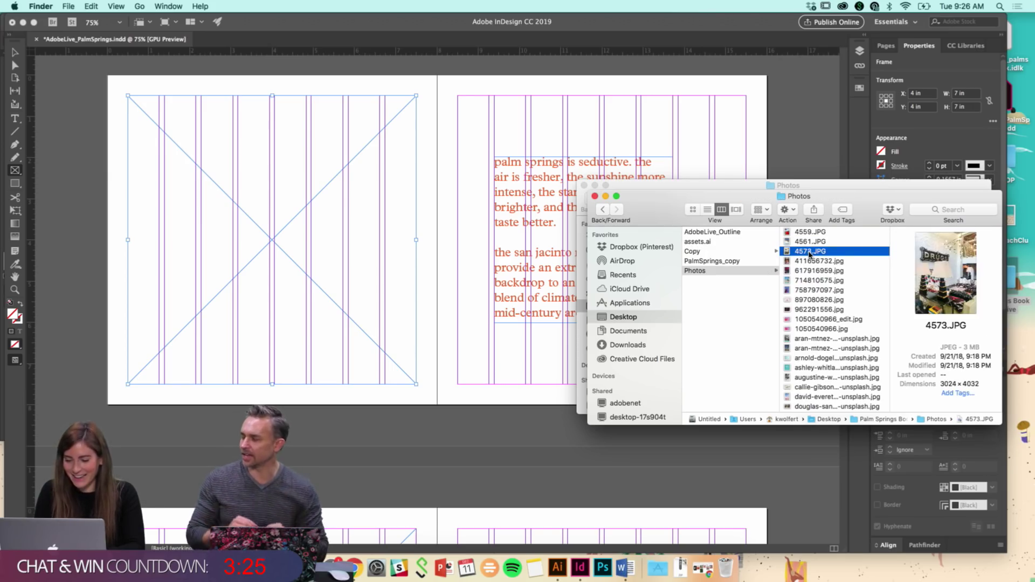
key(Down)
key(Down)
key(Down)
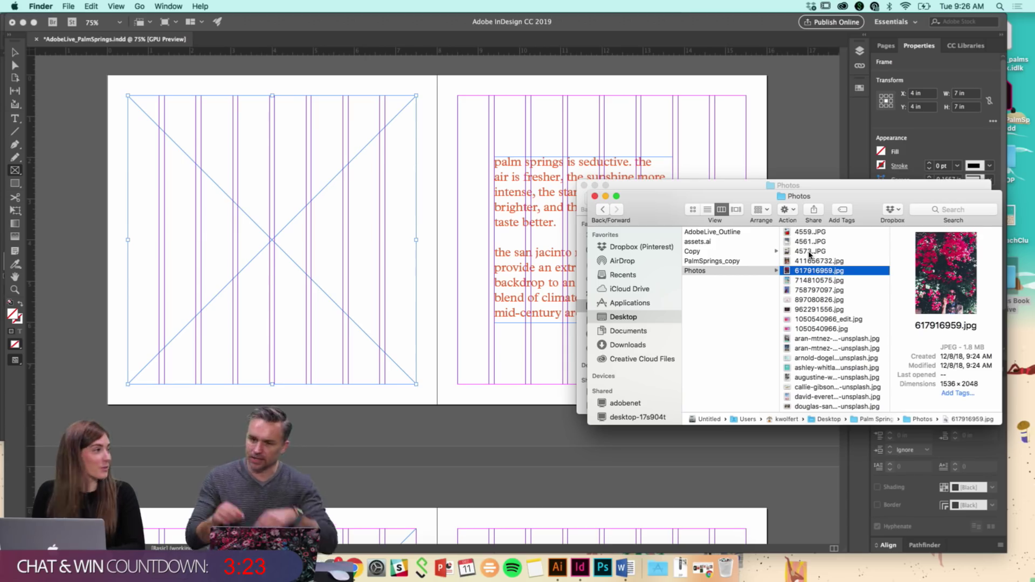
key(Up)
key(Up)
key(Down)
key(Down)
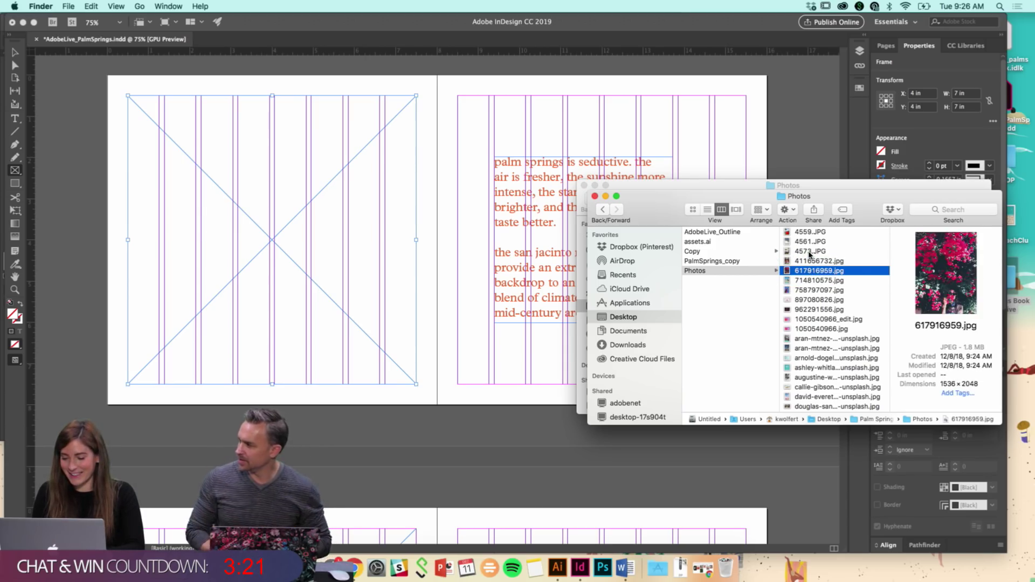
key(Down)
key(Down)
key(Down)
key(Down)
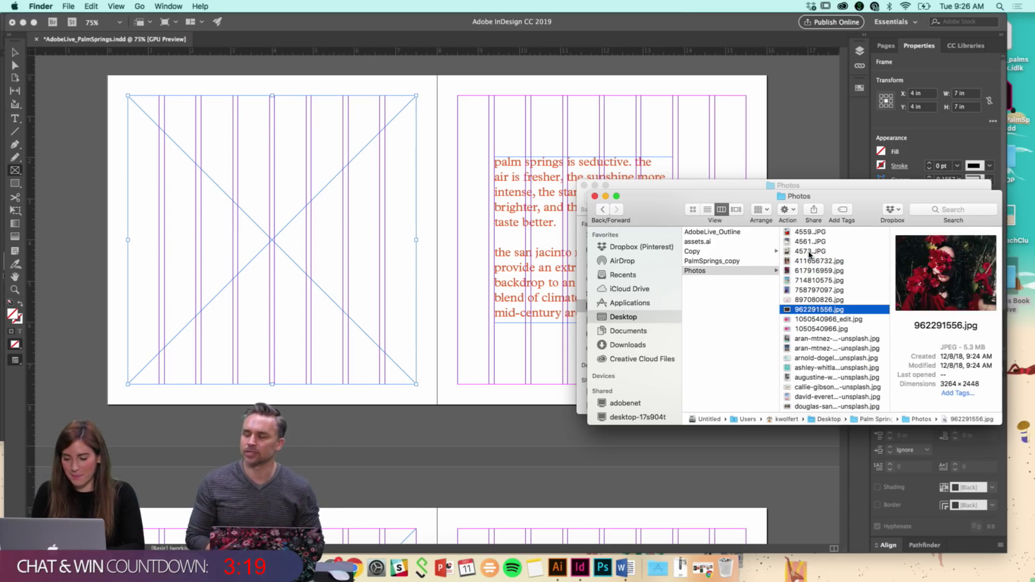
key(Down)
key(Down)
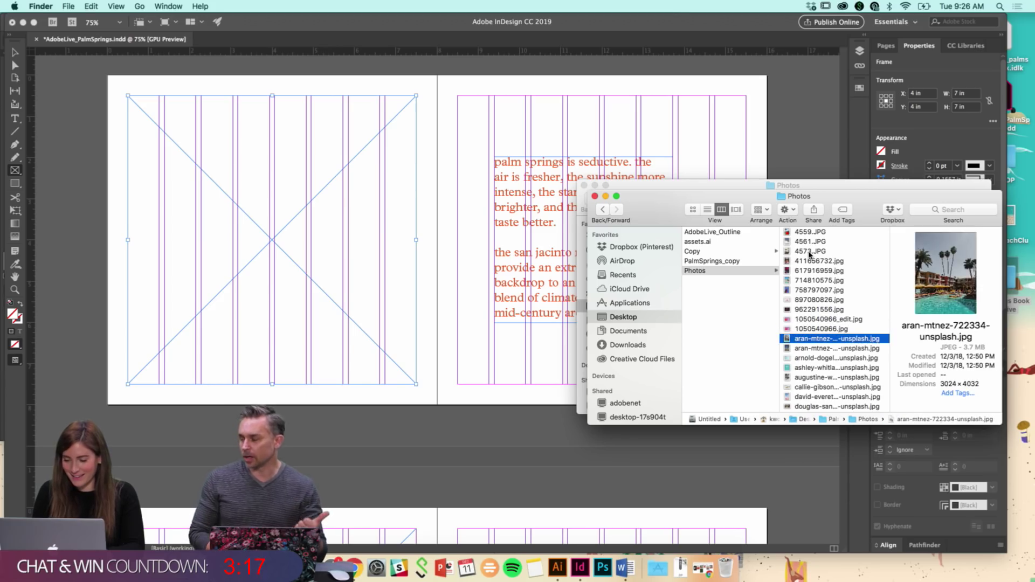
key(Down)
key(Down)
key(Down)
key(Down)
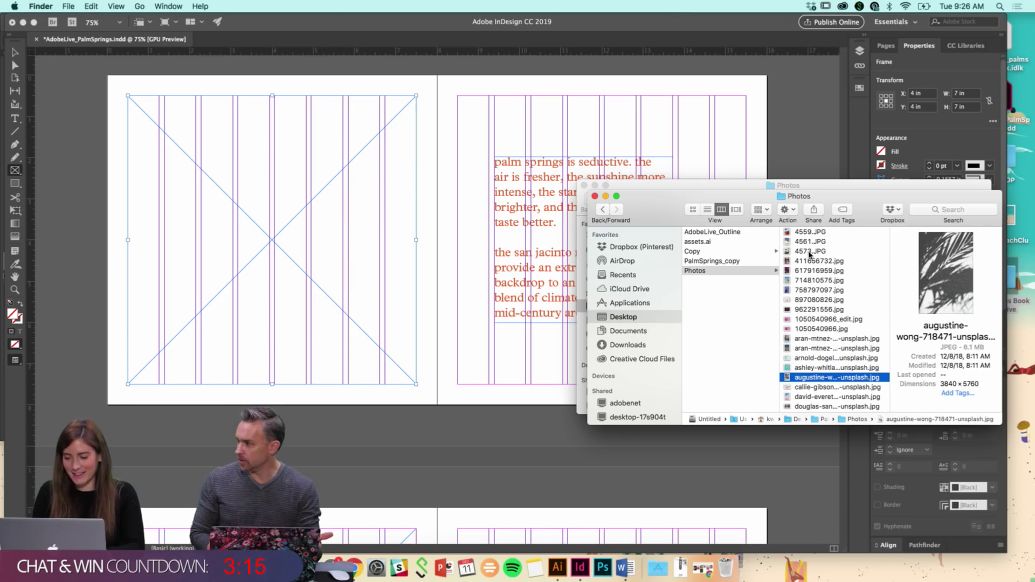
key(Down)
key(Up)
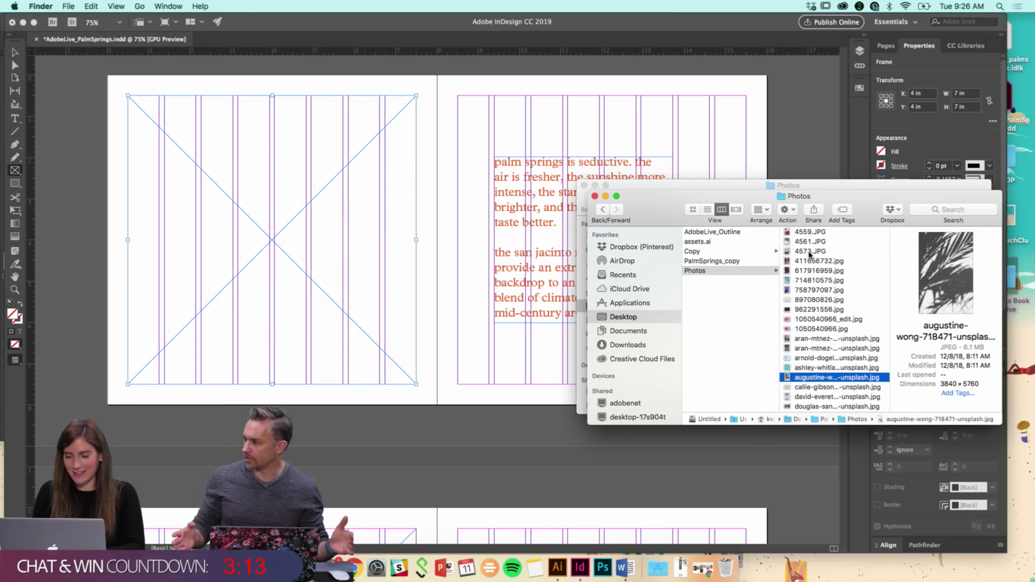
key(Down)
key(Down)
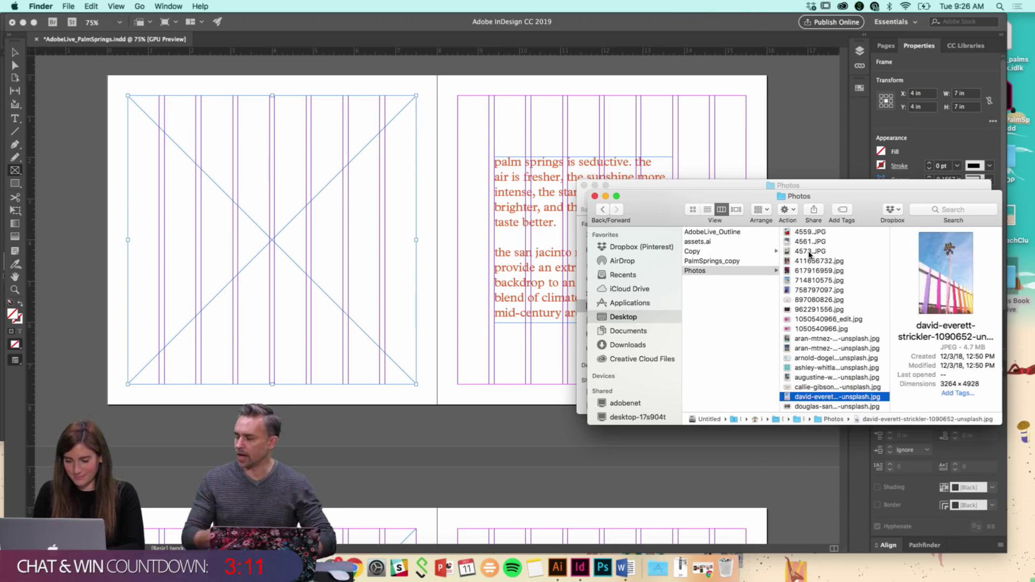
key(Down)
key(Up)
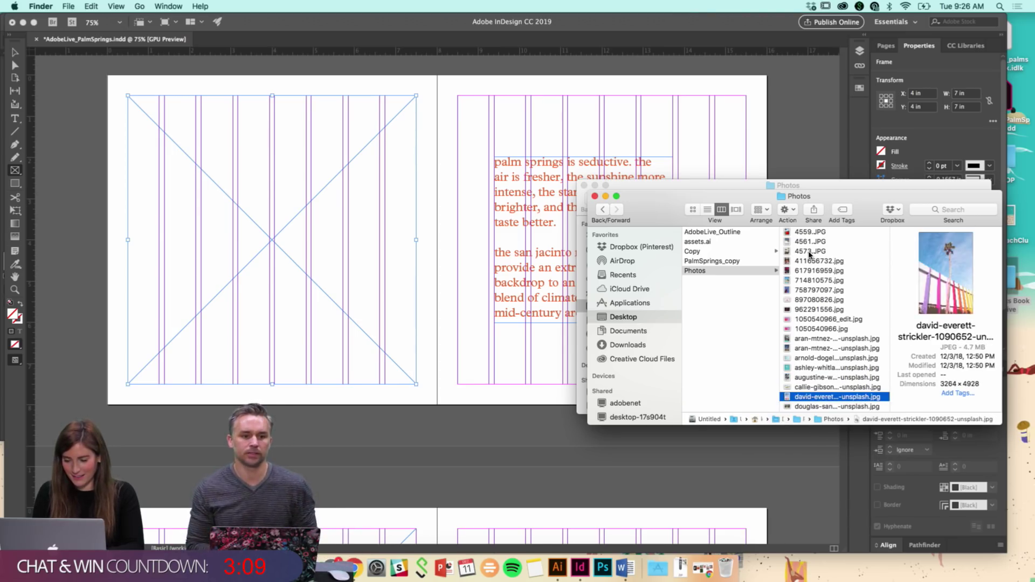
key(Down)
key(Down)
key(Down)
key(Down)
key(Down)
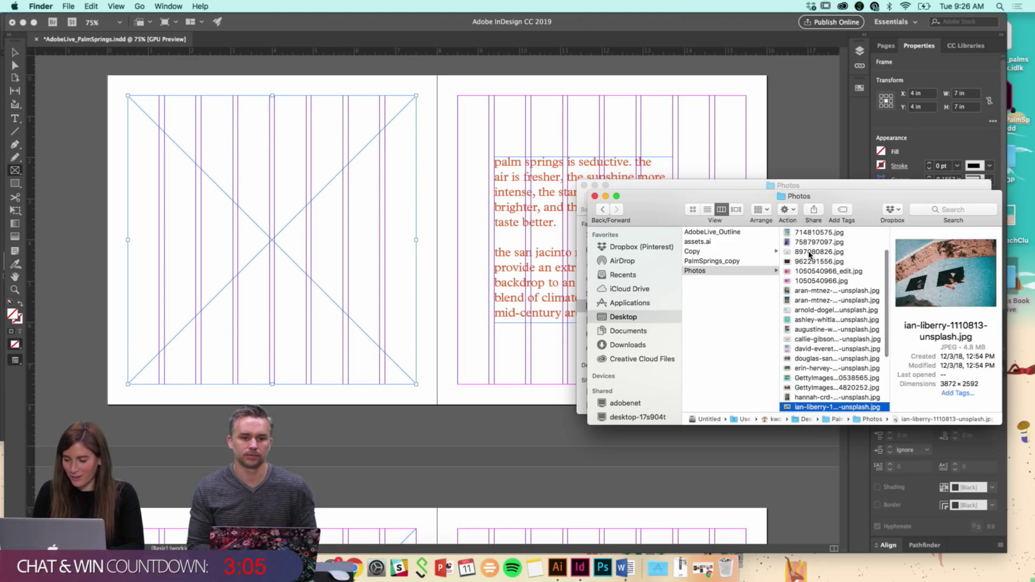
key(Down)
key(Down)
key(Down)
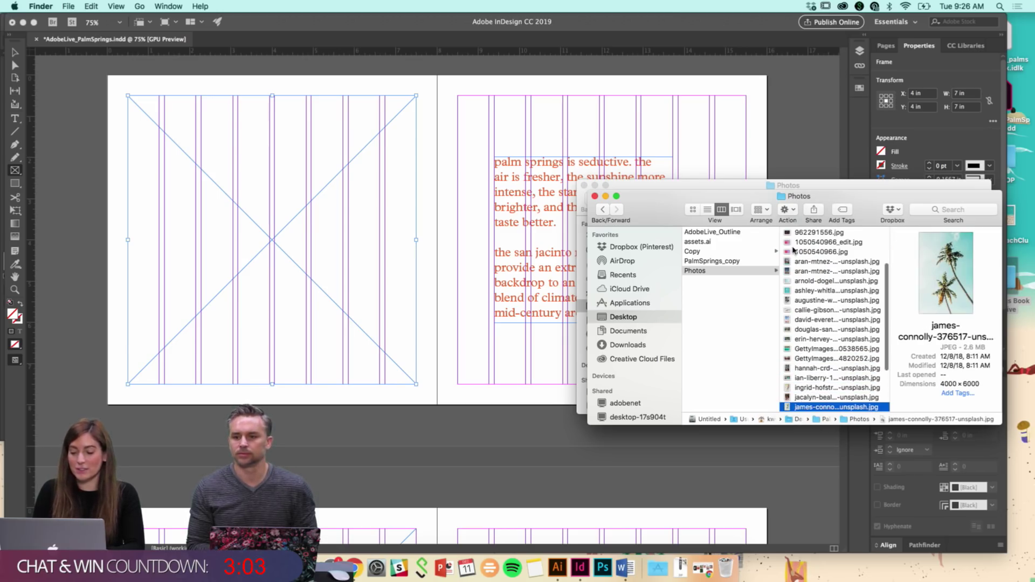
Return to InDesign and move the intro text frame on page 5 straight up to Y 3.31 in
click(557, 143)
click(537, 186)
click(567, 300)
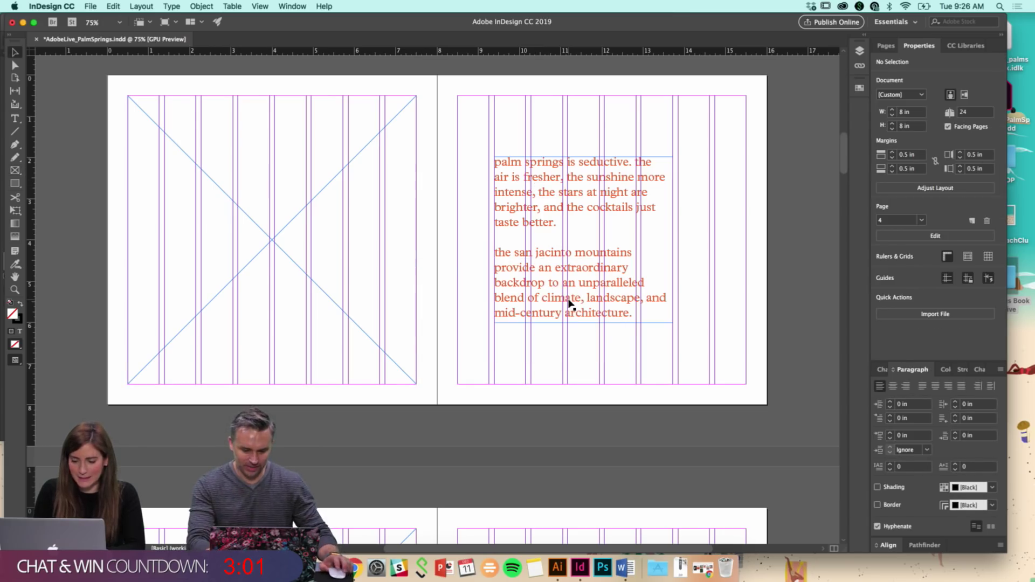
drag(534, 194, 533, 340)
key(super+z)
key(Escape)
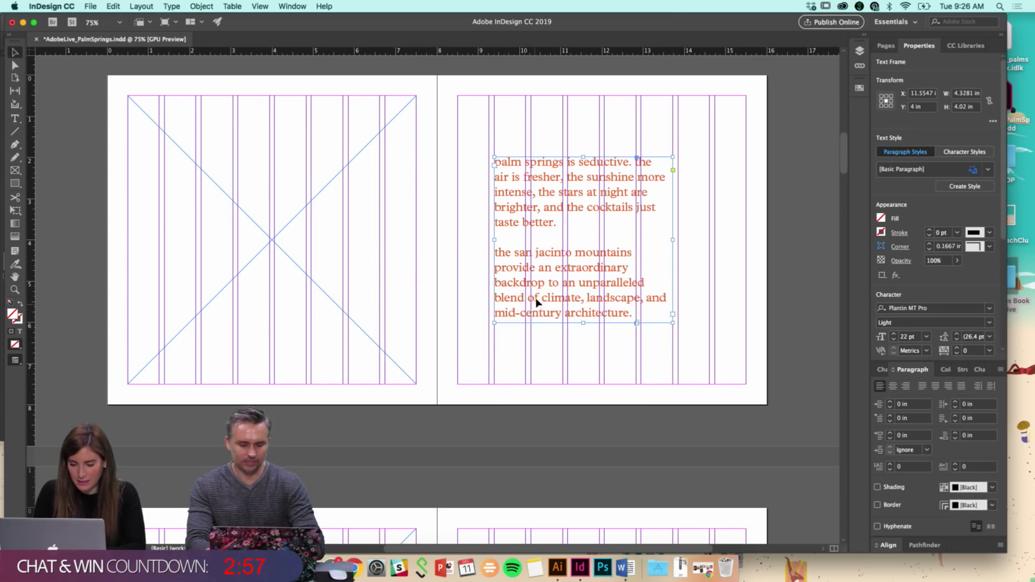
drag(551, 299, 551, 270)
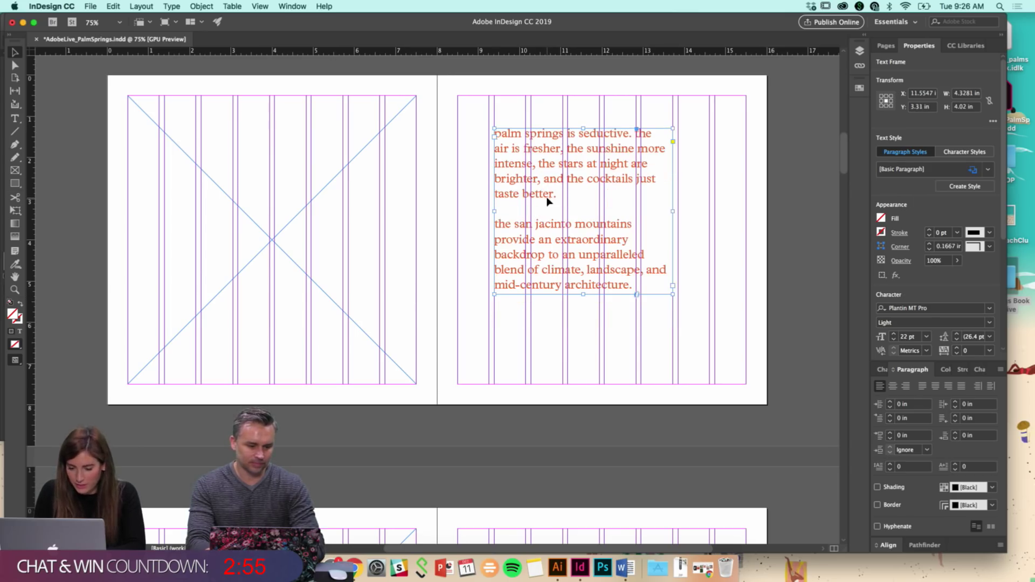
double_click(549, 197)
click(22, 51)
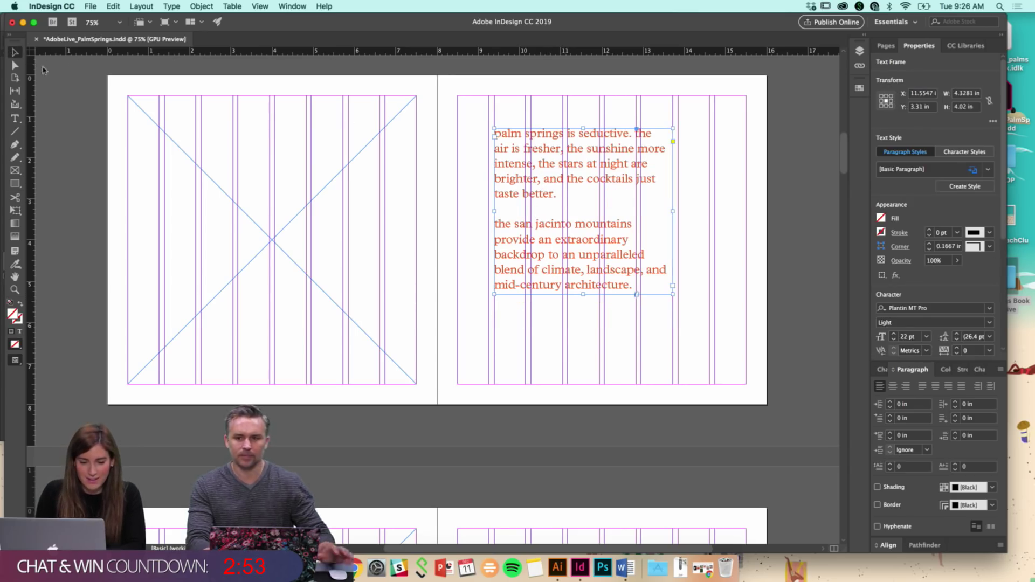
drag(526, 165, 528, 363)
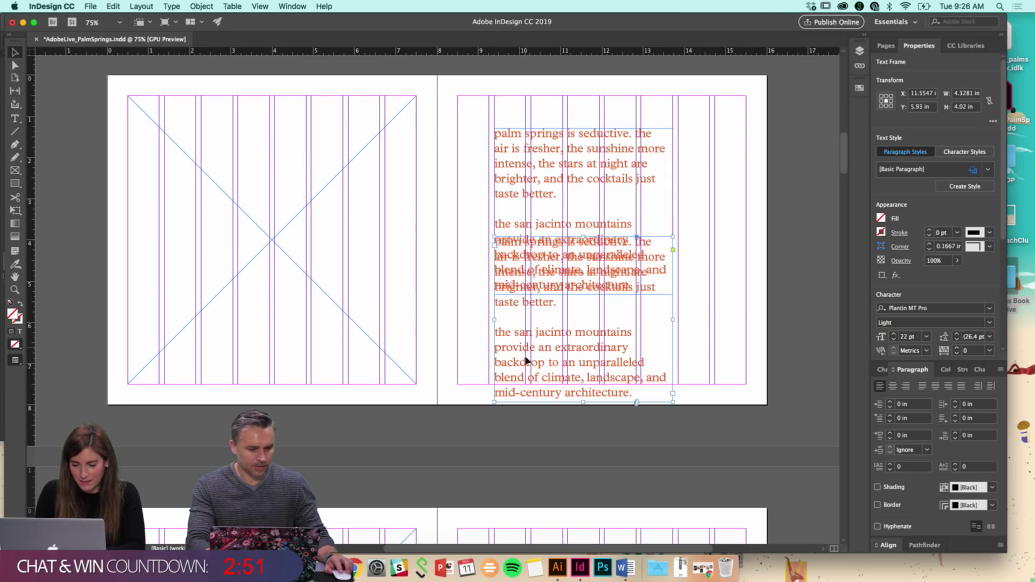
key(super+z)
key(t)
key(v)
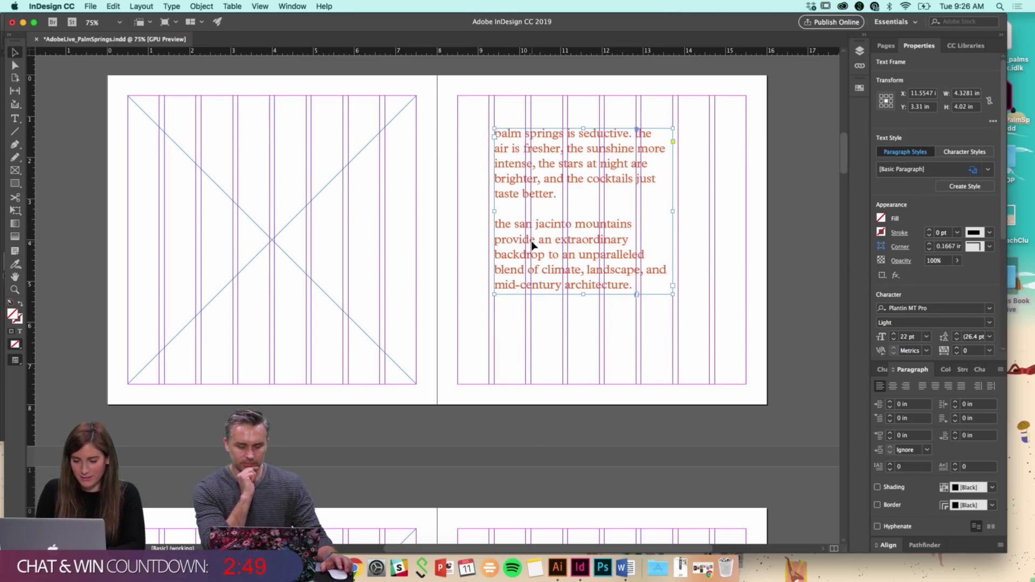
Place a shortened duplicate of the intro text frame below the original and replace its text with "TRINA TURK"
drag(534, 216, 535, 295)
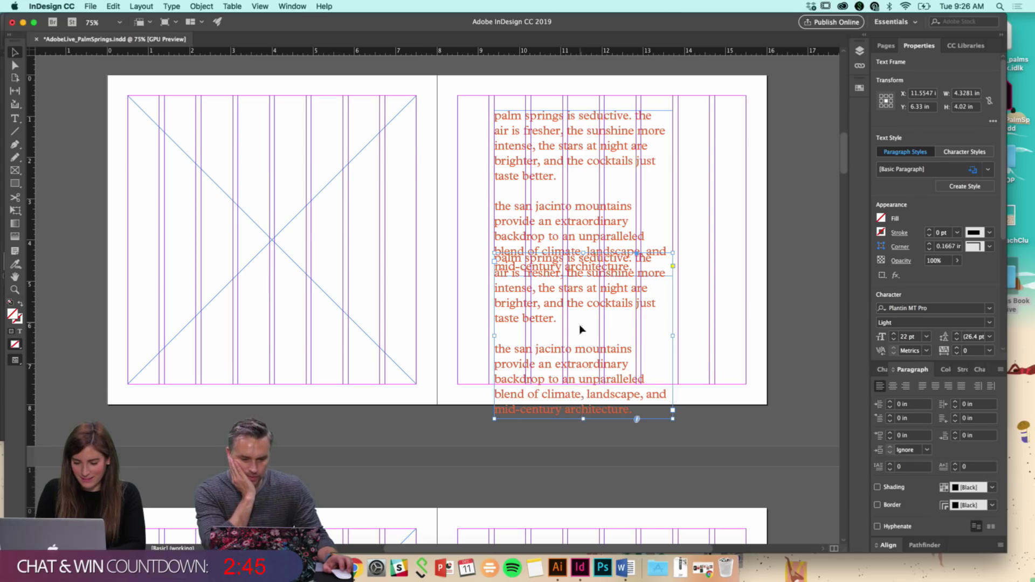
drag(584, 419, 581, 375)
double_click(561, 342)
key(super+a)
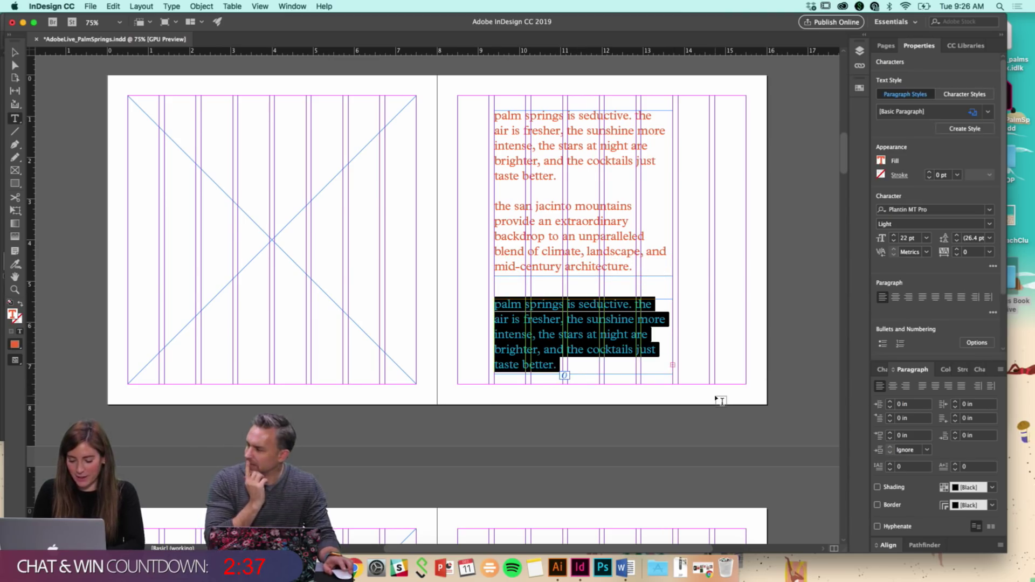
text(TIN)
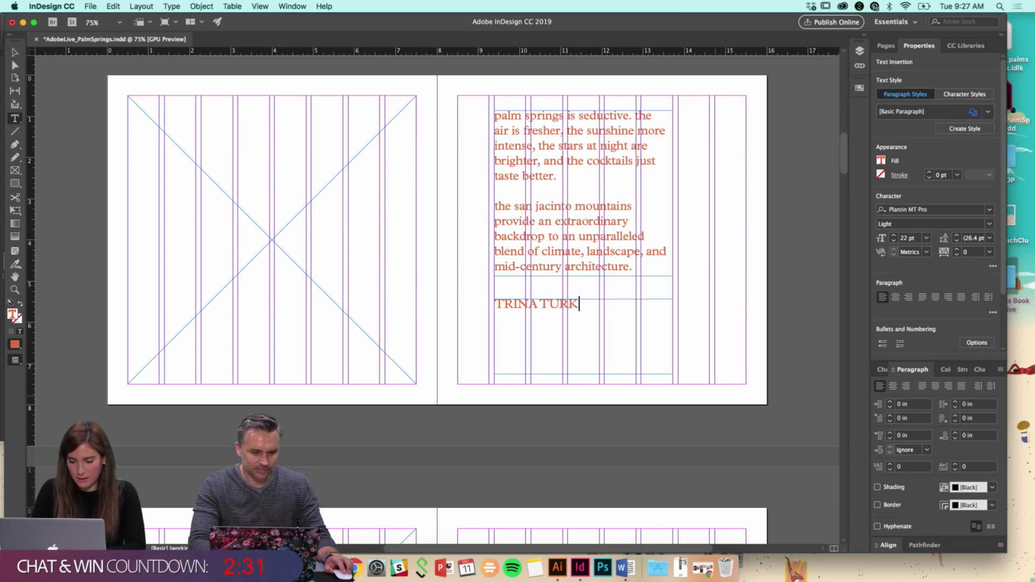
Set the "TRINA TURK" line in the Quasimoda typeface with the Bold weight
key(super+a)
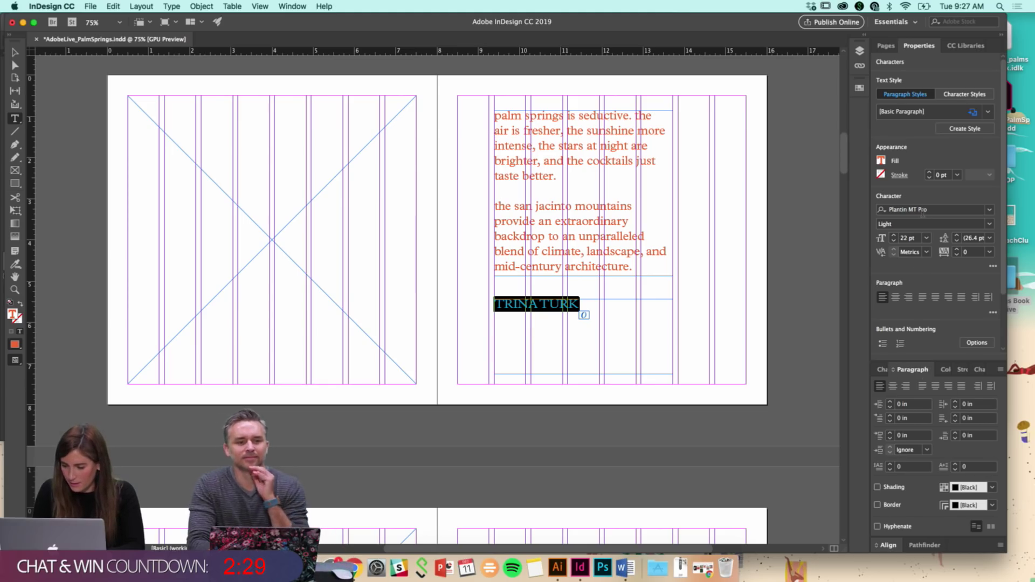
click(922, 210)
text(QUA)
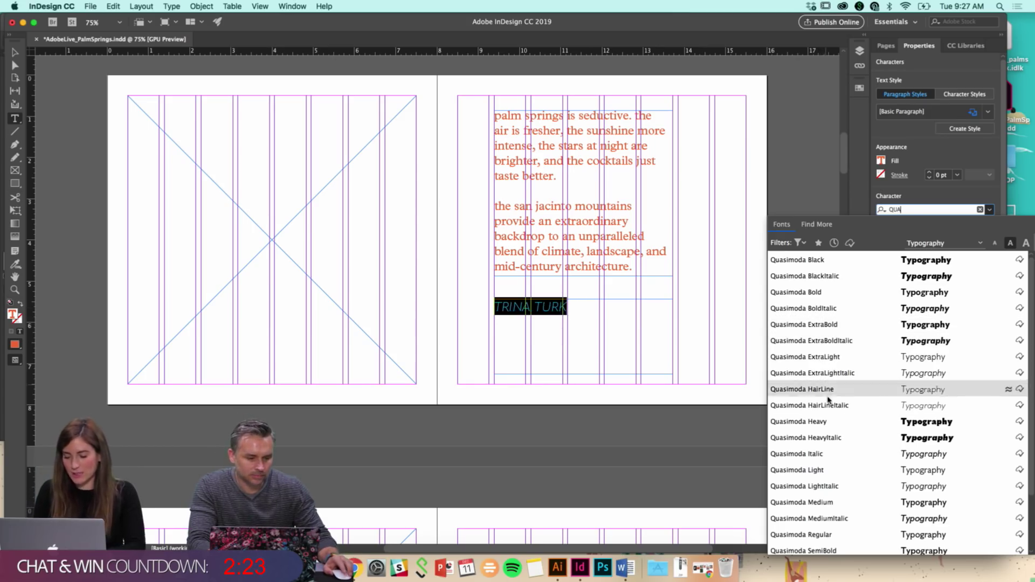
scroll(839, 457, down, 3)
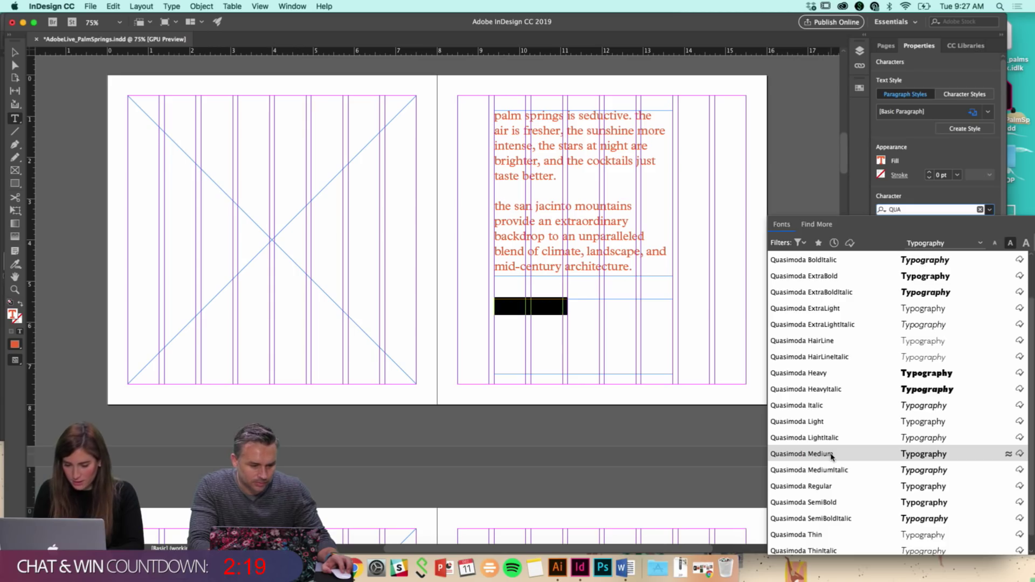
click(827, 454)
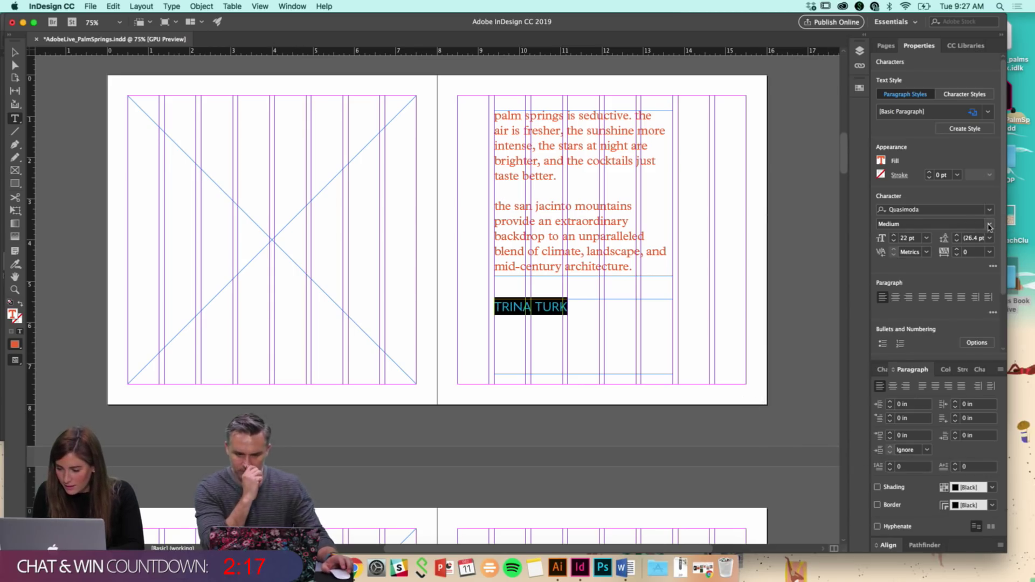
click(989, 224)
click(911, 399)
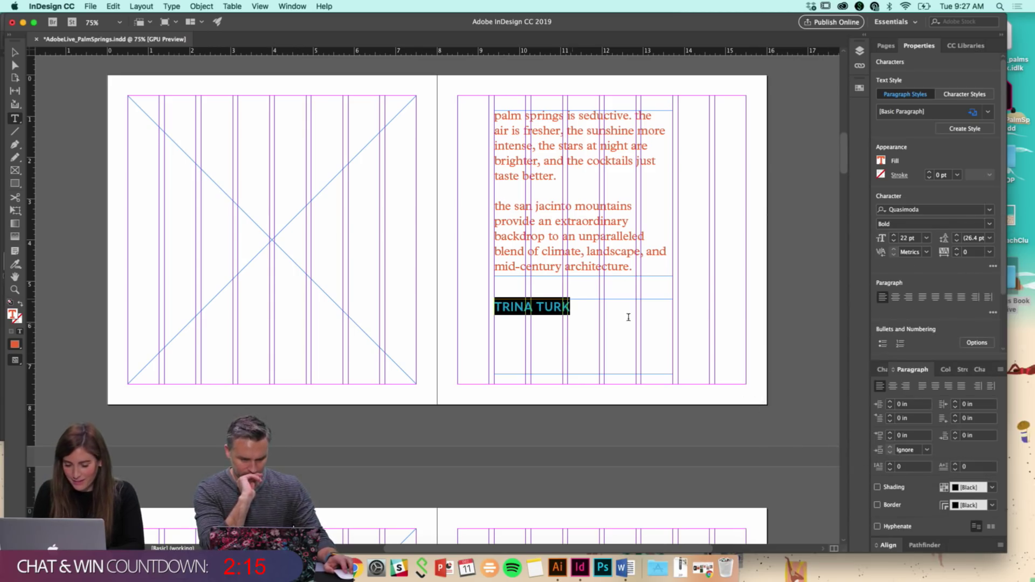
Widen the tracking of "TRINA TURK" to 80 and reduce its size to 20 pt
key(alt+Right)
key(alt+Right)
key(alt+Right)
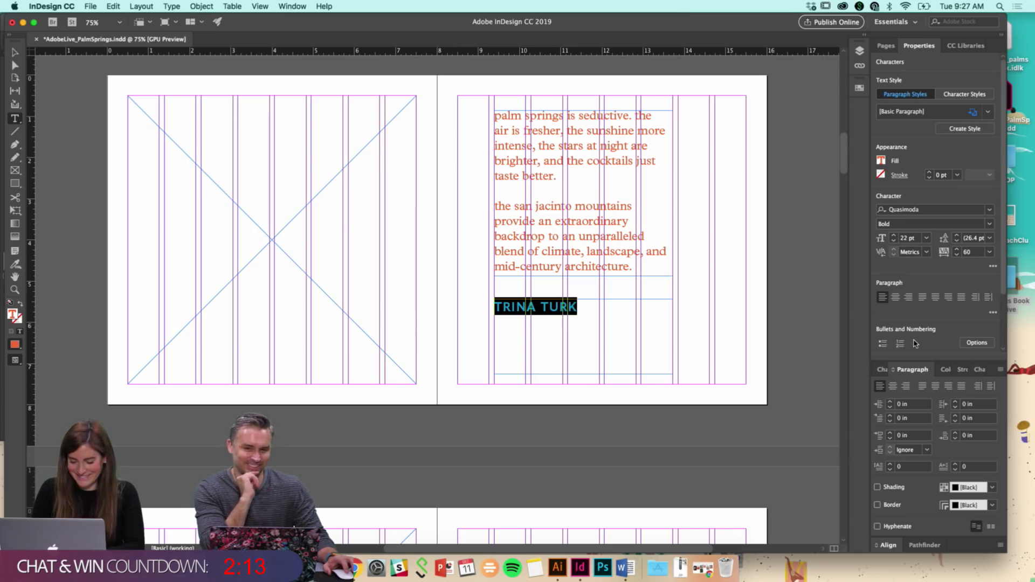
key(super+shift+comma)
key(alt+Right)
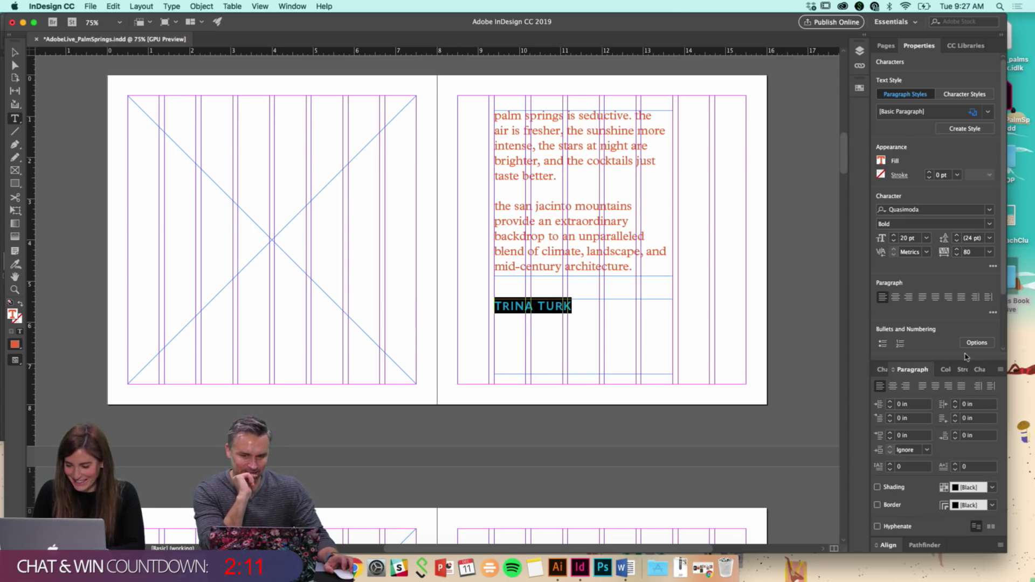
Try the Black and SemiBold weights on the "TRINA TURK" line, and return it to Bold
click(989, 224)
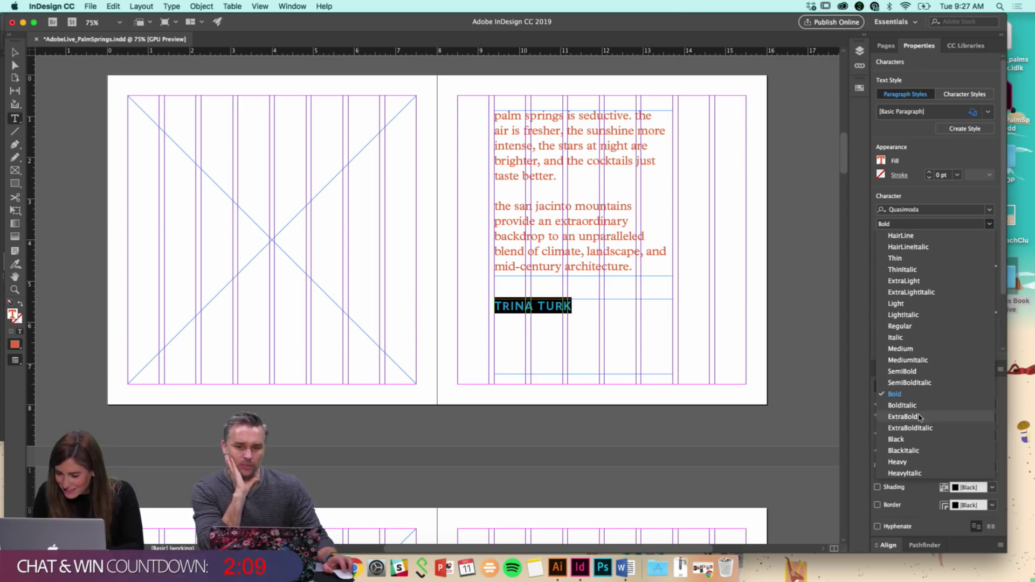
click(897, 439)
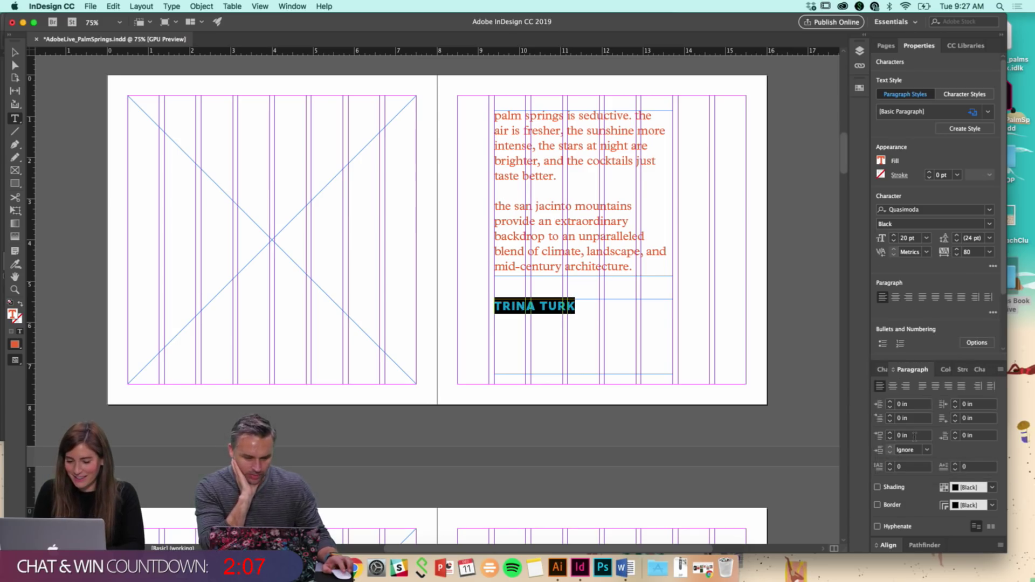
click(990, 224)
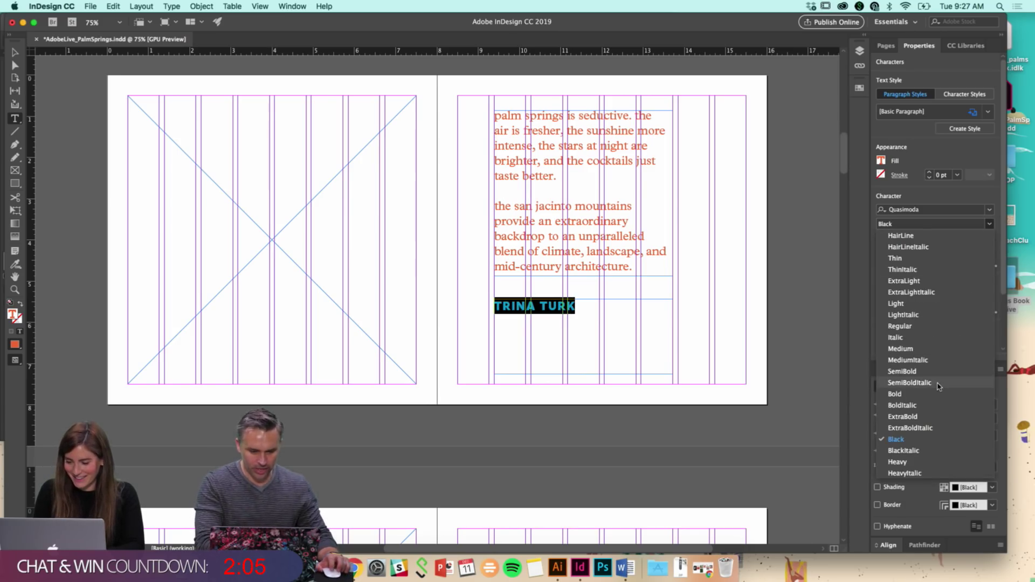
click(890, 376)
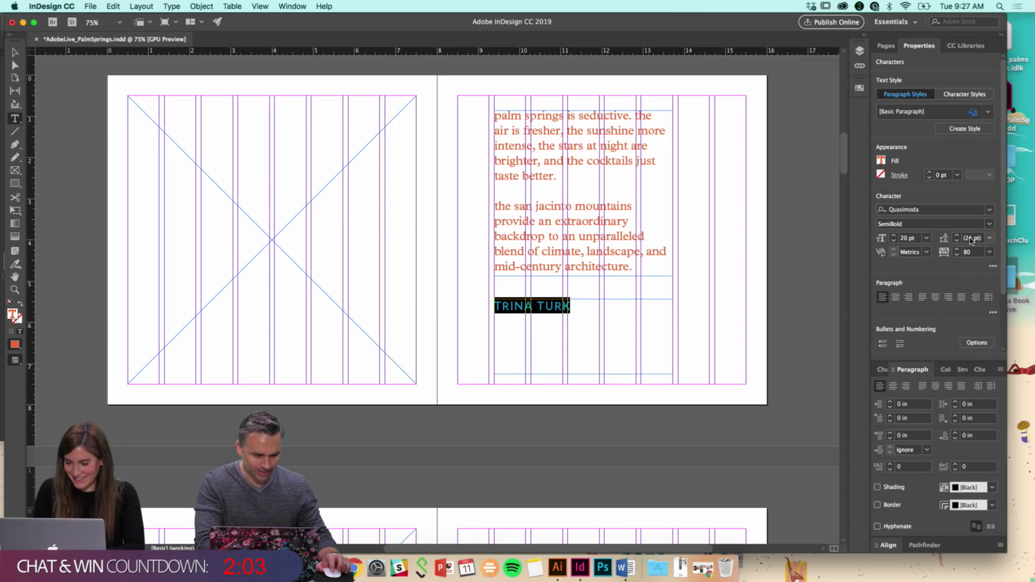
click(990, 224)
click(900, 396)
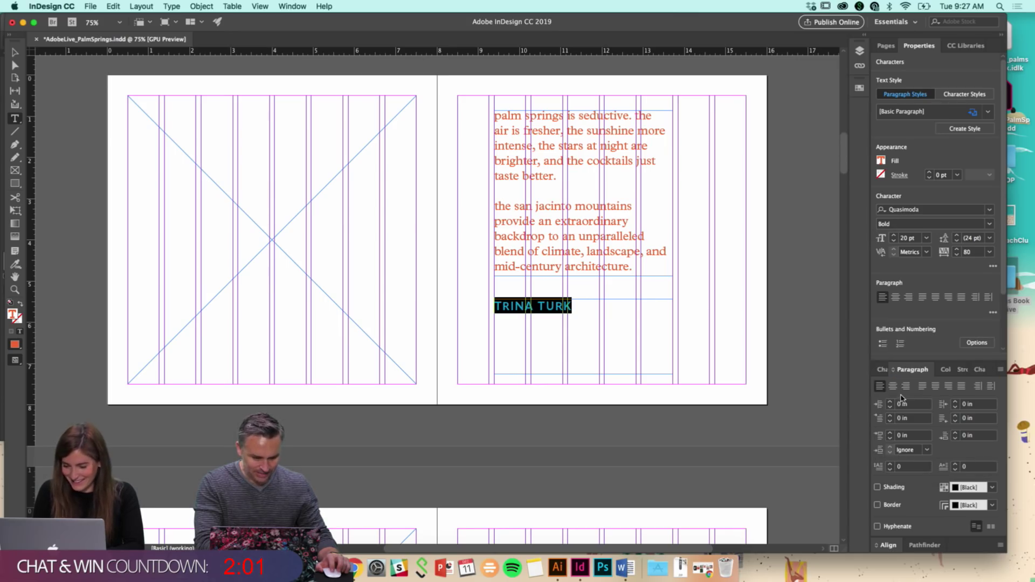
Shorten the "TRINA TURK" text frame from its lower edge to fit closely around the single line, and deselect it
click(14, 52)
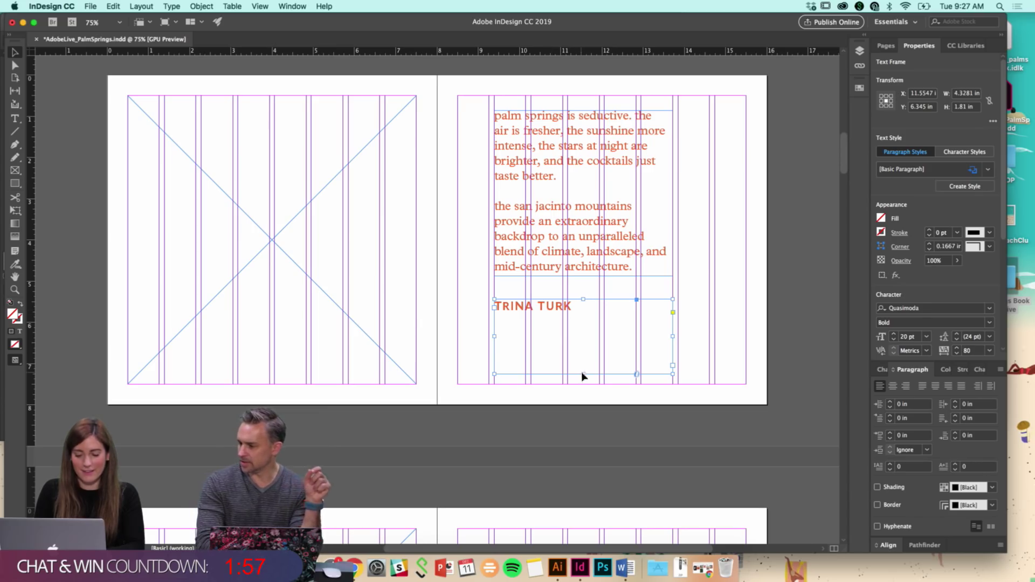
drag(582, 375, 586, 316)
click(582, 357)
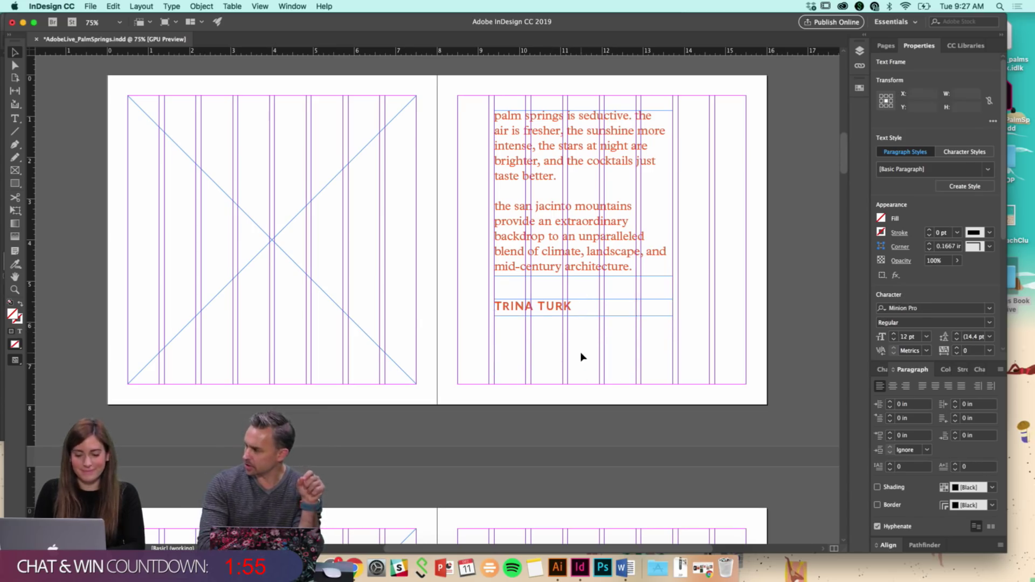
Open the intro text on page 5 for editing, with the insertion point after "backdrop" in the second paragraph
key(super+equal)
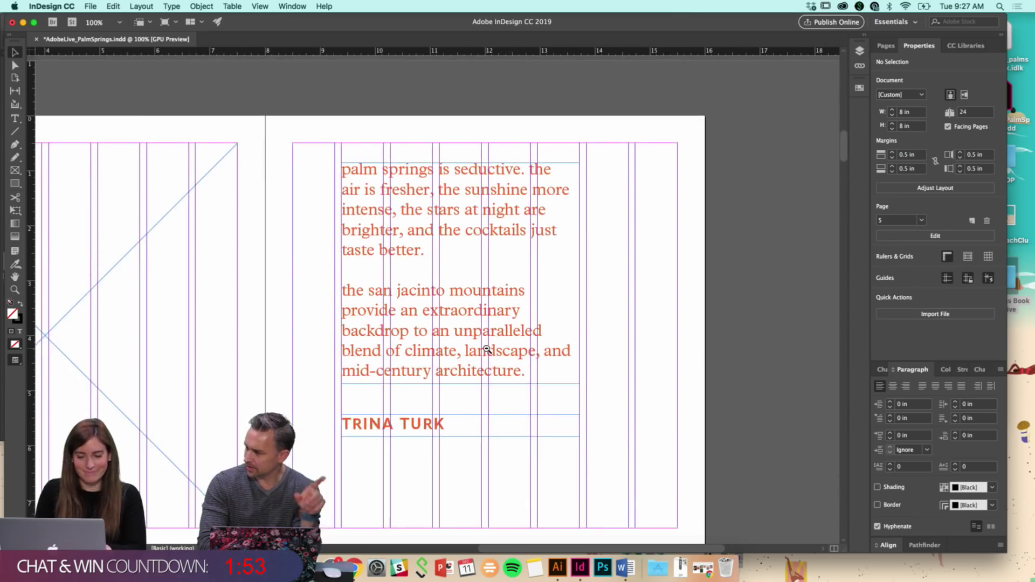
key(super+minus)
key(super+minus)
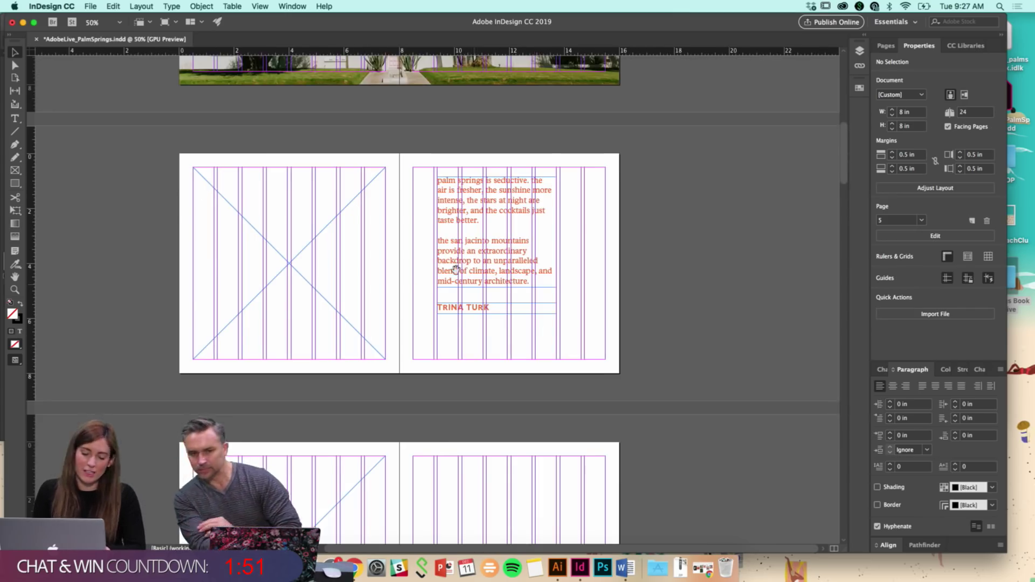
key(super+equal)
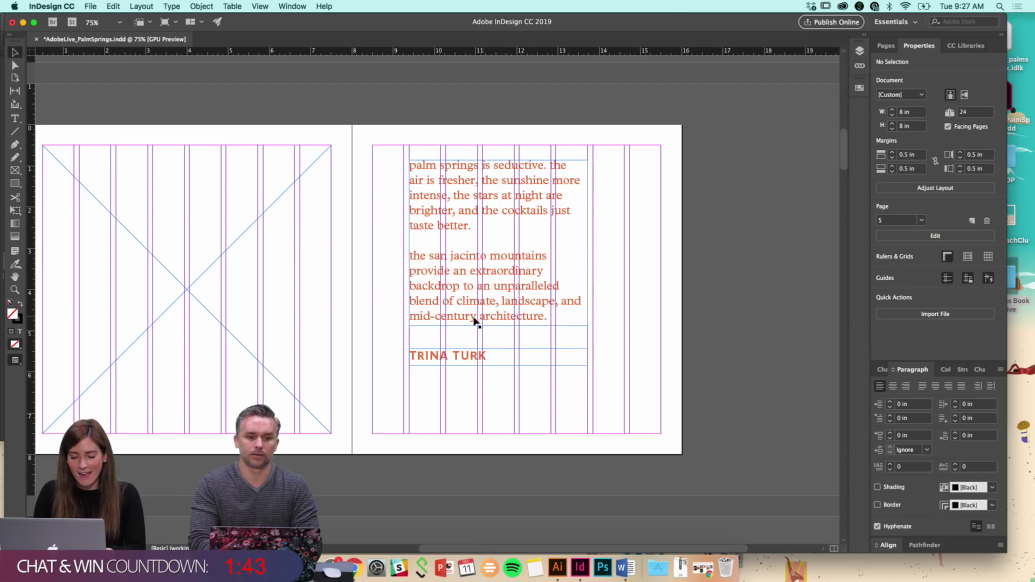
key(super+equal)
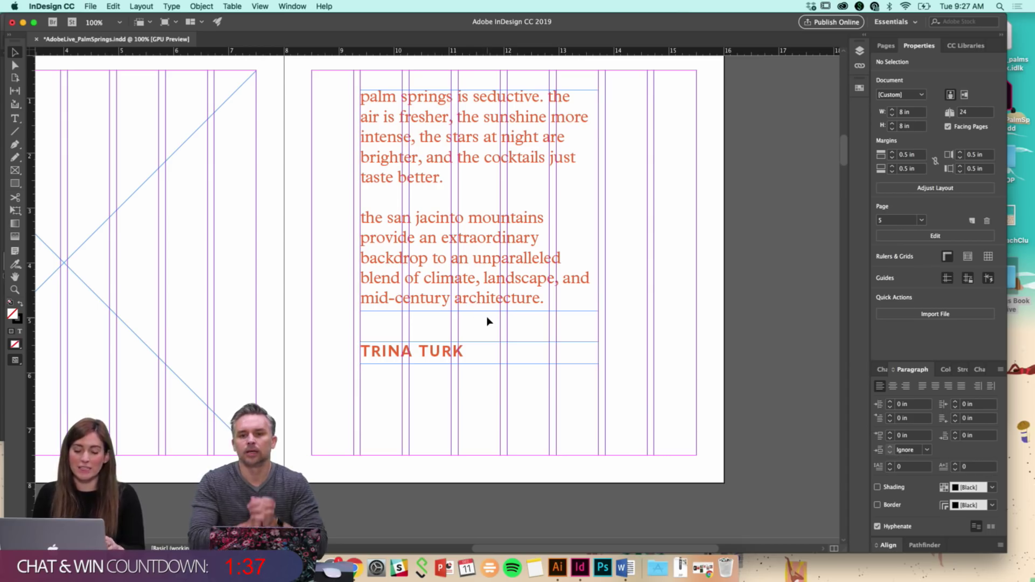
double_click(430, 267)
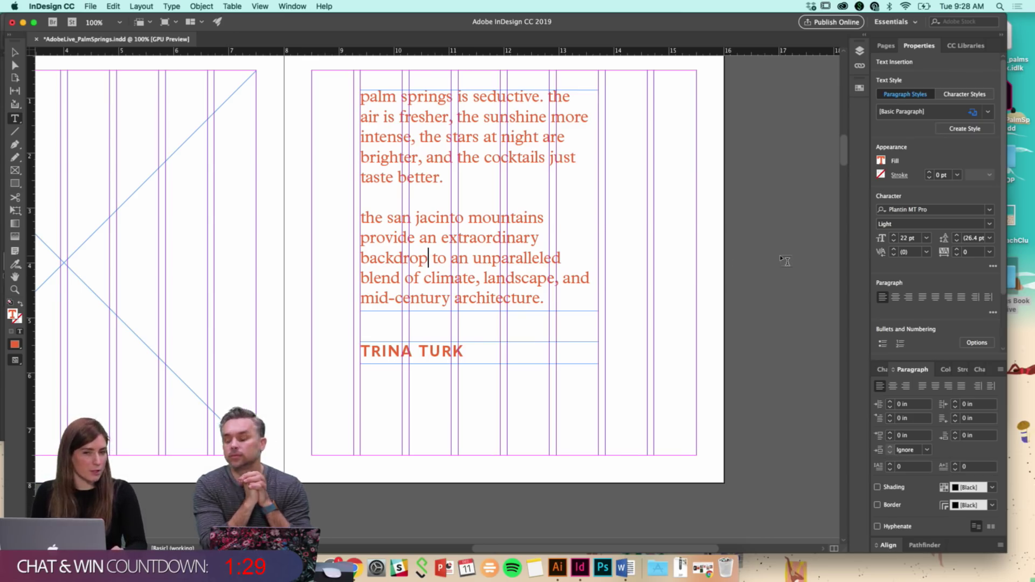
click(904, 211)
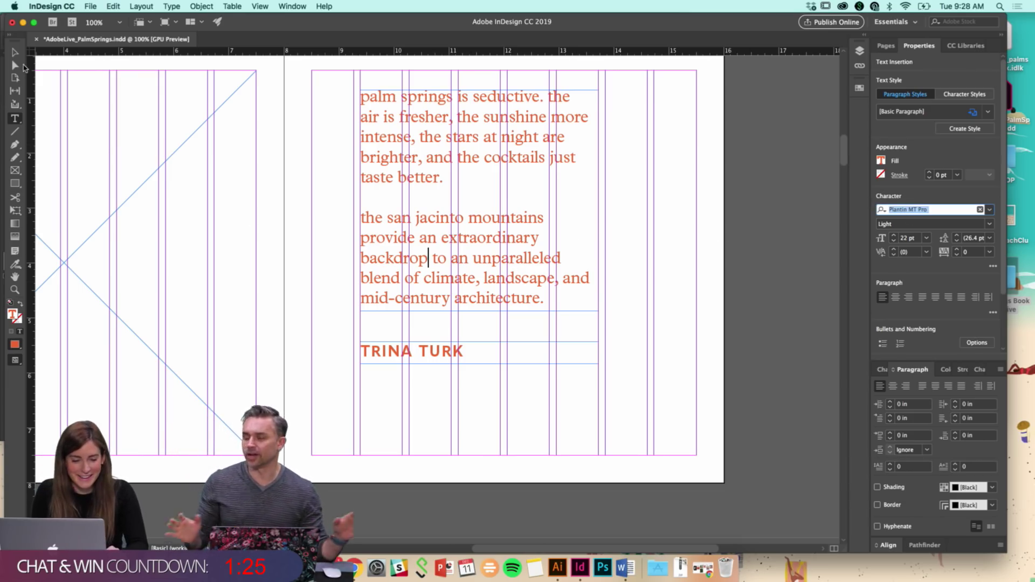
click(14, 52)
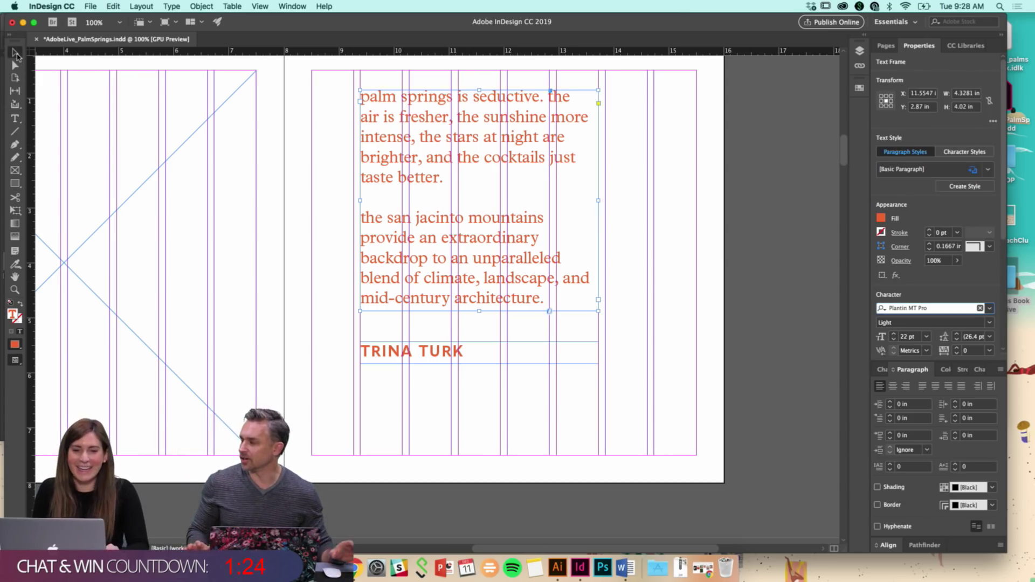
click(642, 309)
click(446, 351)
triple_click(443, 353)
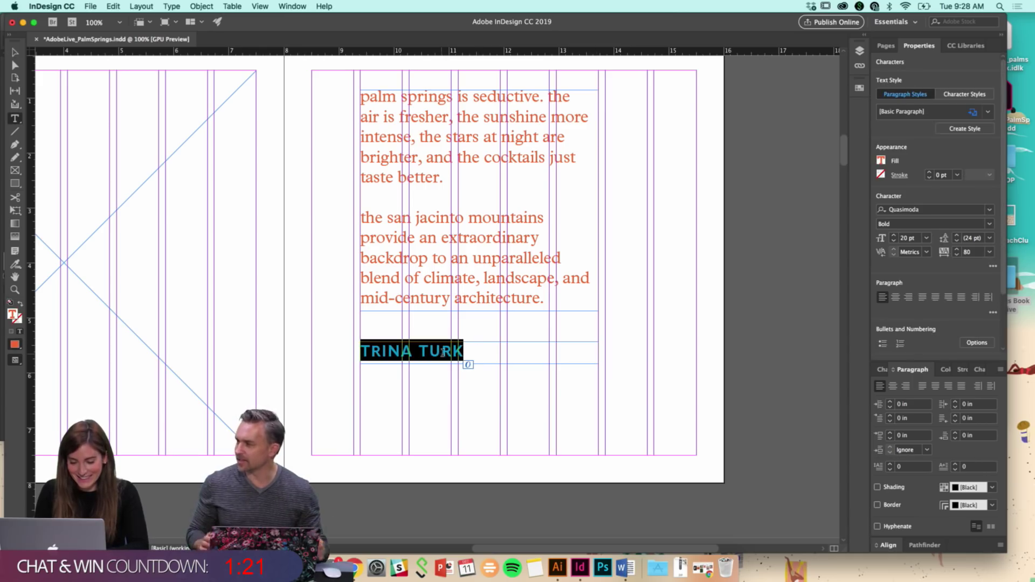
click(991, 226)
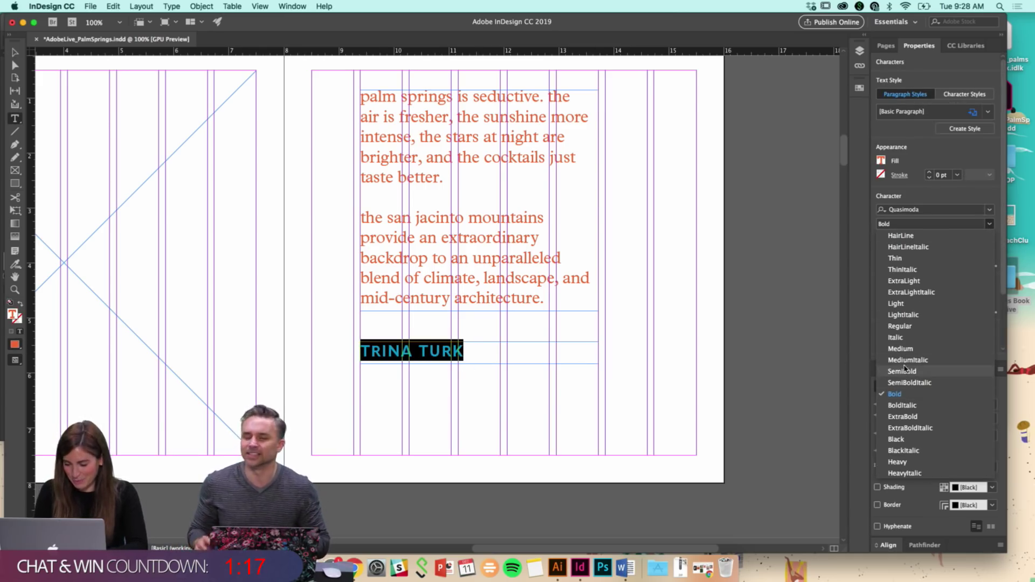
click(475, 350)
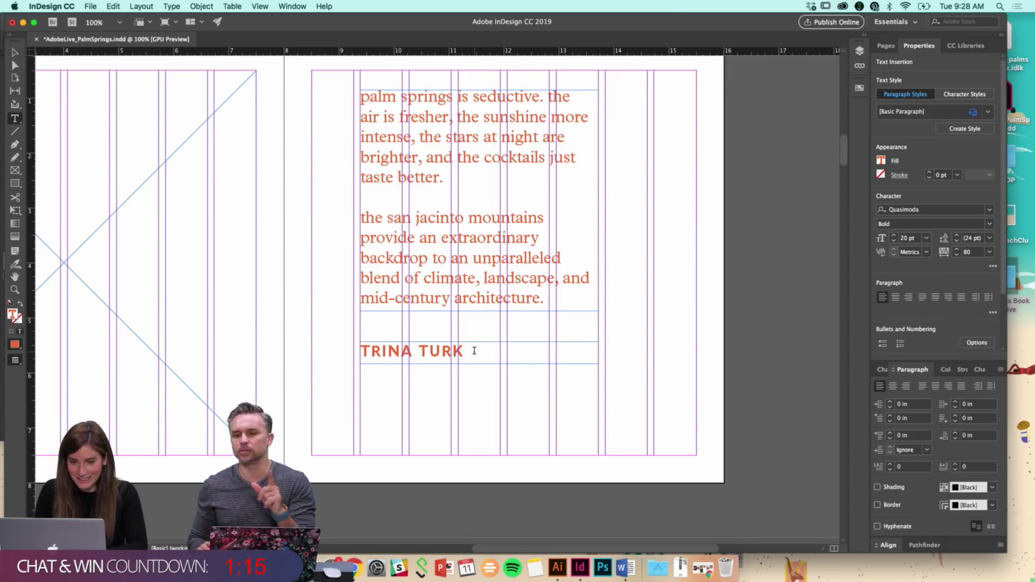
Reduce the attribution line below the quote to 16 pt and hide the guides with the preview screen mode
triple_click(462, 353)
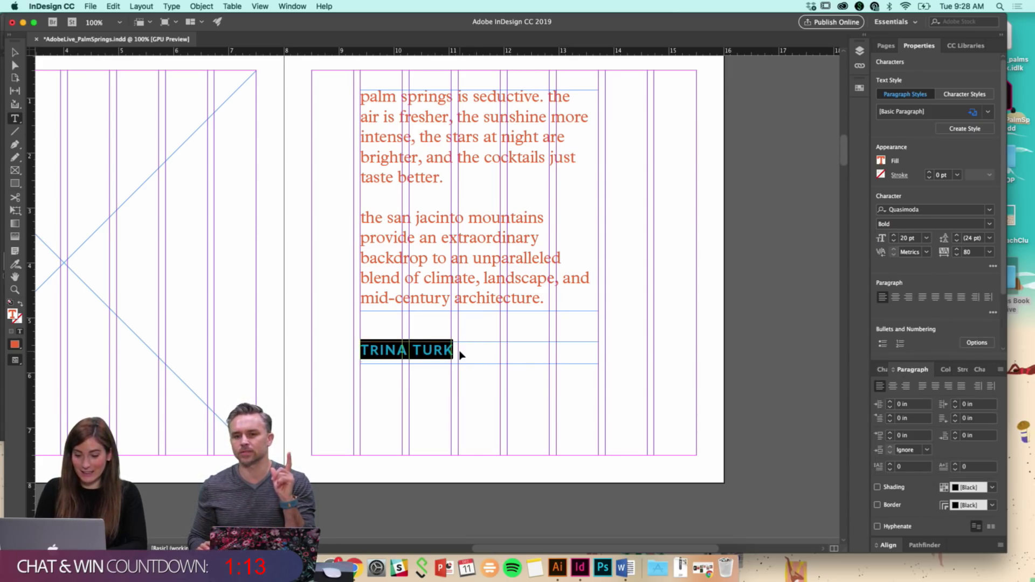
key(super+shift+comma)
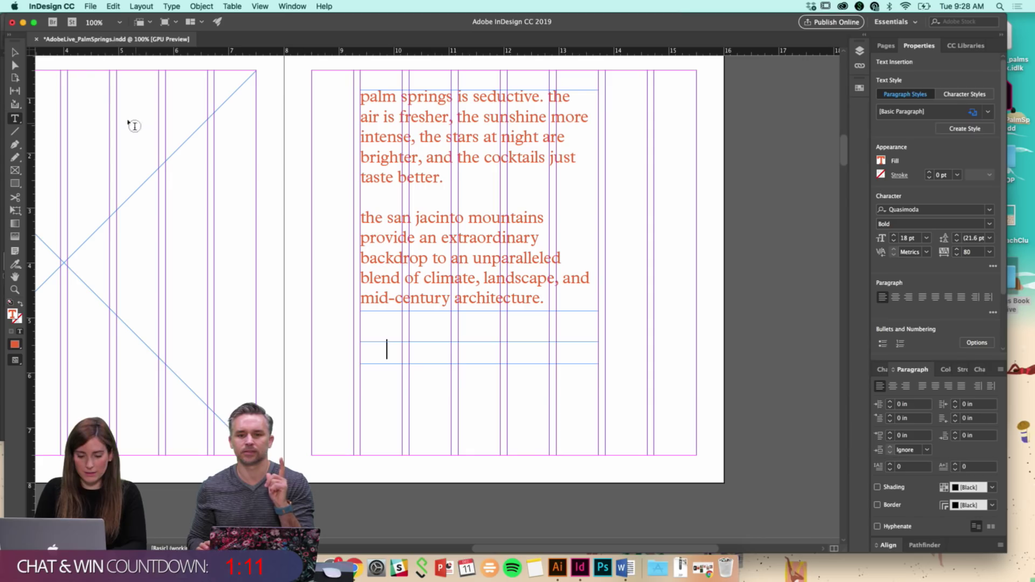
click(15, 53)
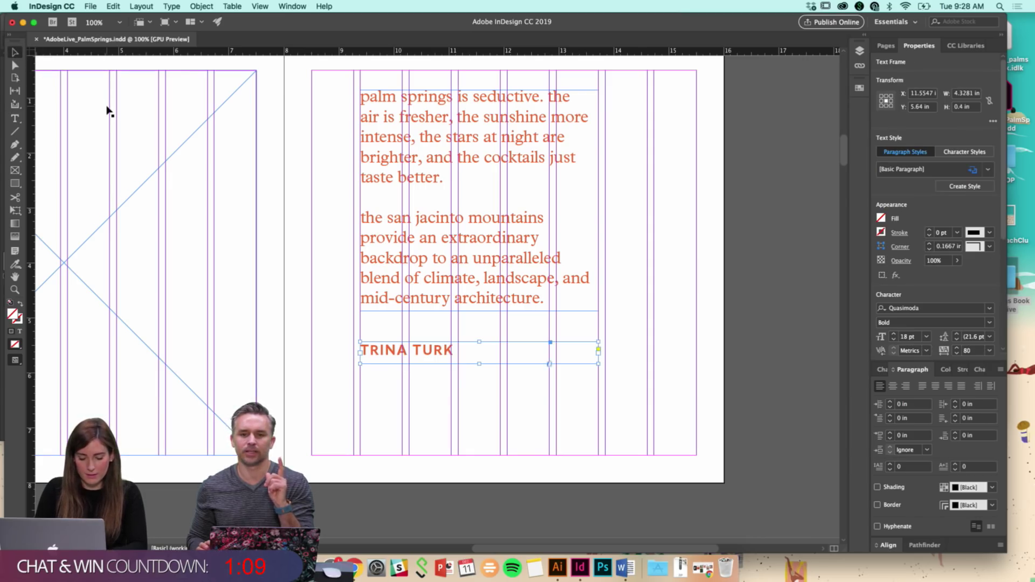
key(w)
double_click(422, 350)
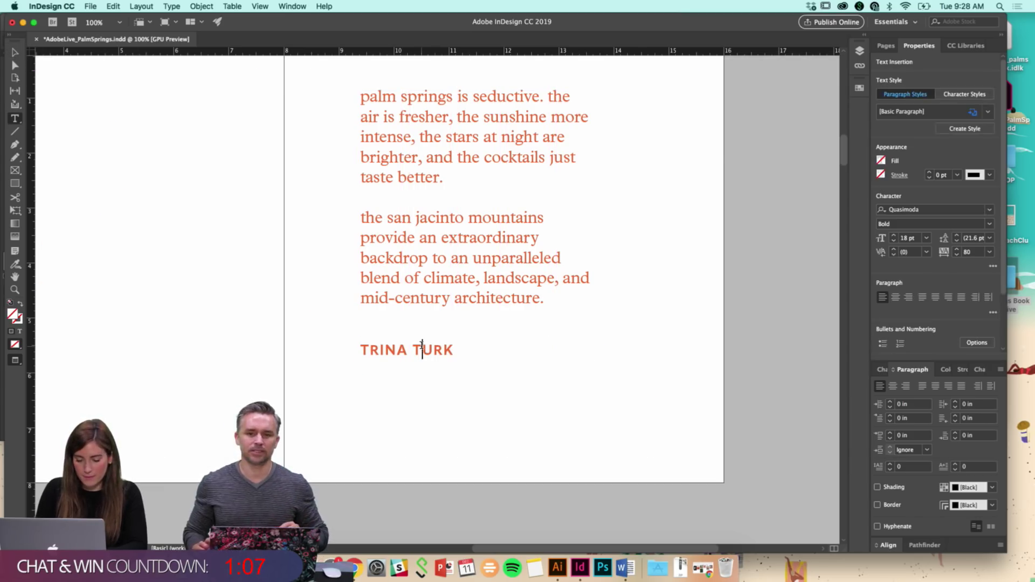
key(super+a)
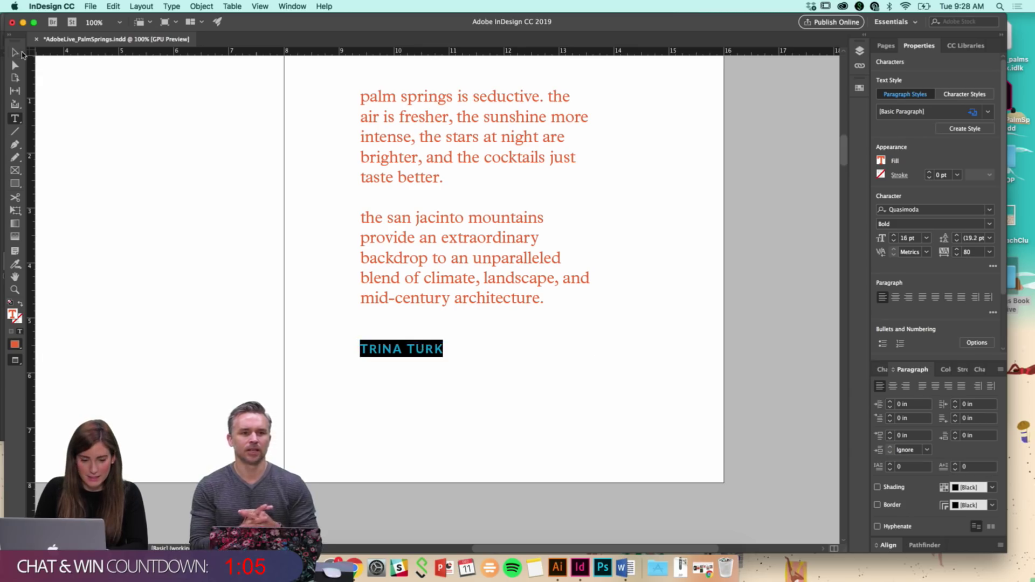
key(Escape)
Shorten the attribution's text frame, and move it together with the quote frame down the page until they are centred at Y 4 in
drag(480, 365, 480, 358)
click(490, 394)
key(super+minus)
scroll(475, 374, up, 4)
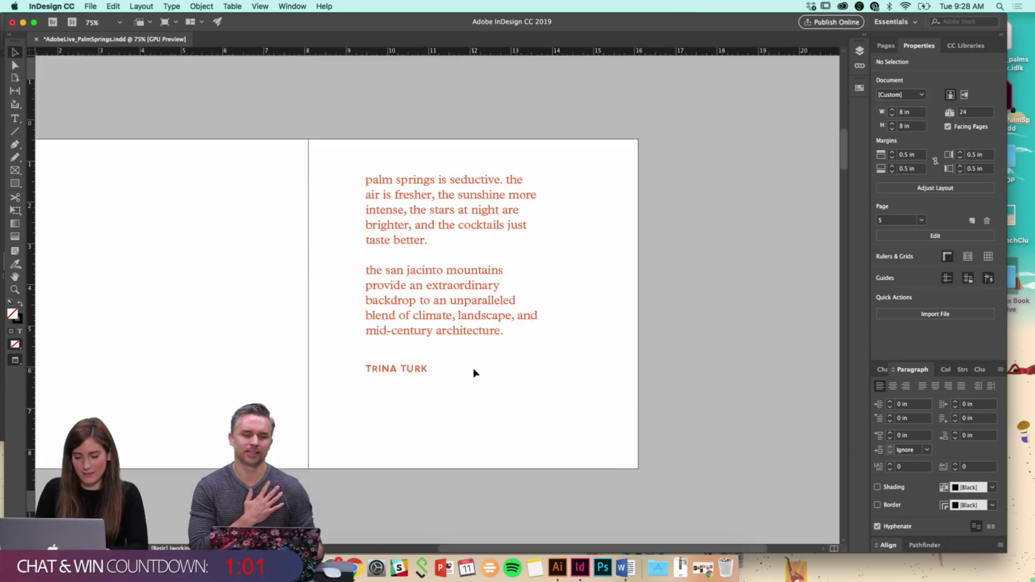
key(super+minus)
scroll(463, 342, up, 1)
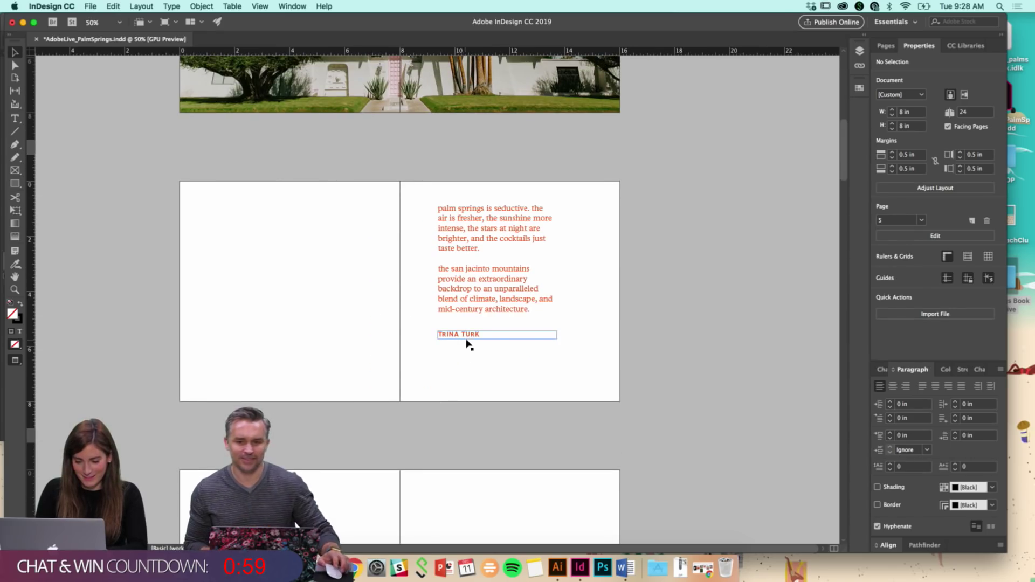
click(466, 336)
shift+click(474, 311)
drag(475, 312, 475, 332)
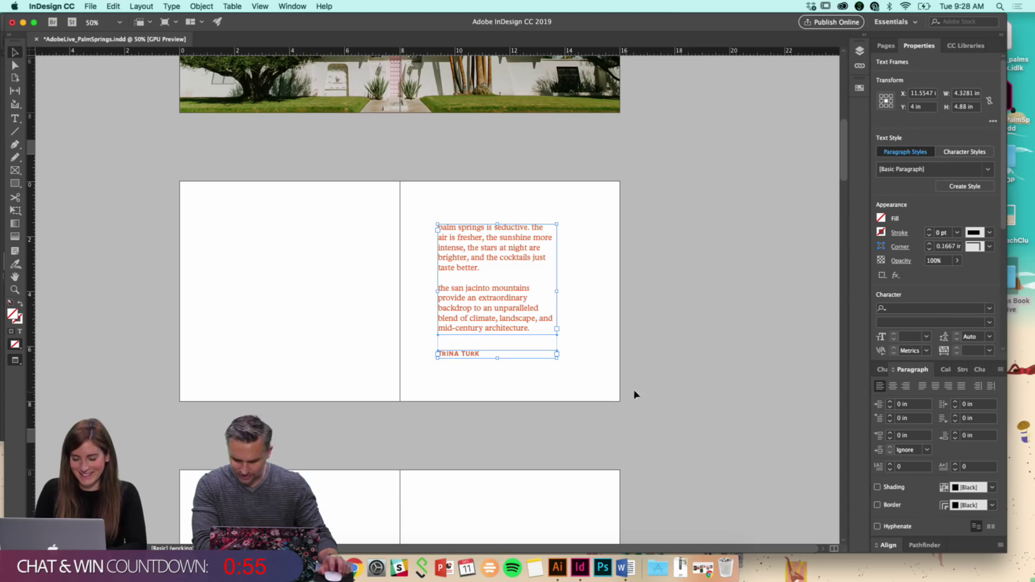
click(642, 366)
Review the text placement on the spread, both close up and in the context of the neighbouring spreads
key(super+equal)
scroll(467, 353, up, 5)
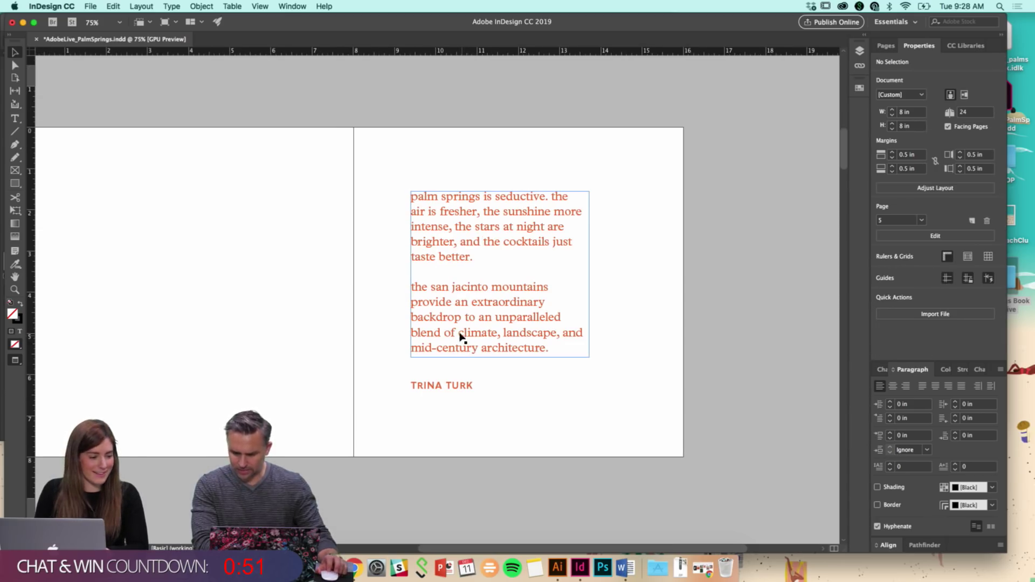
key(super+minus)
scroll(494, 331, up, 1)
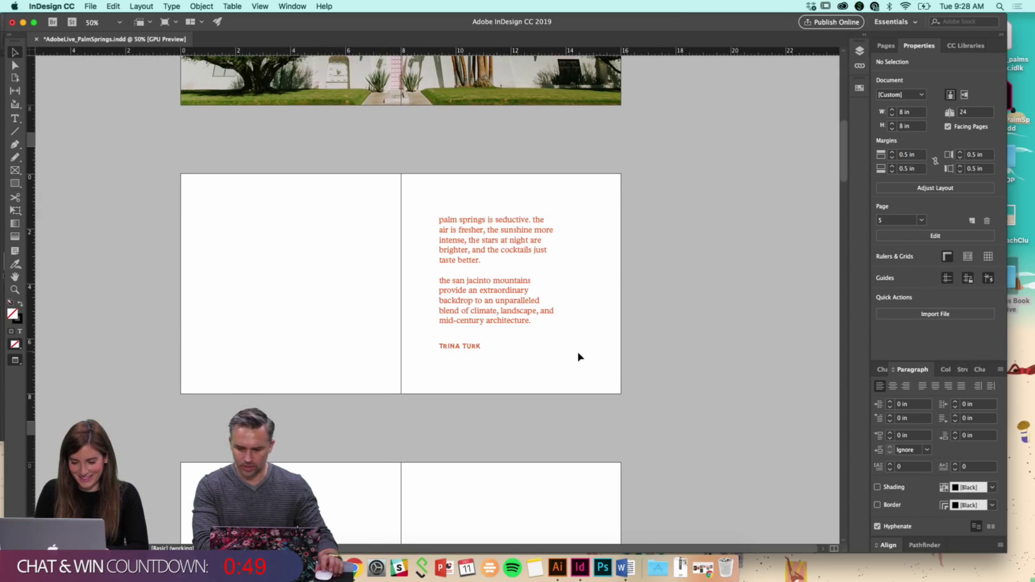
scroll(512, 324, up, 3)
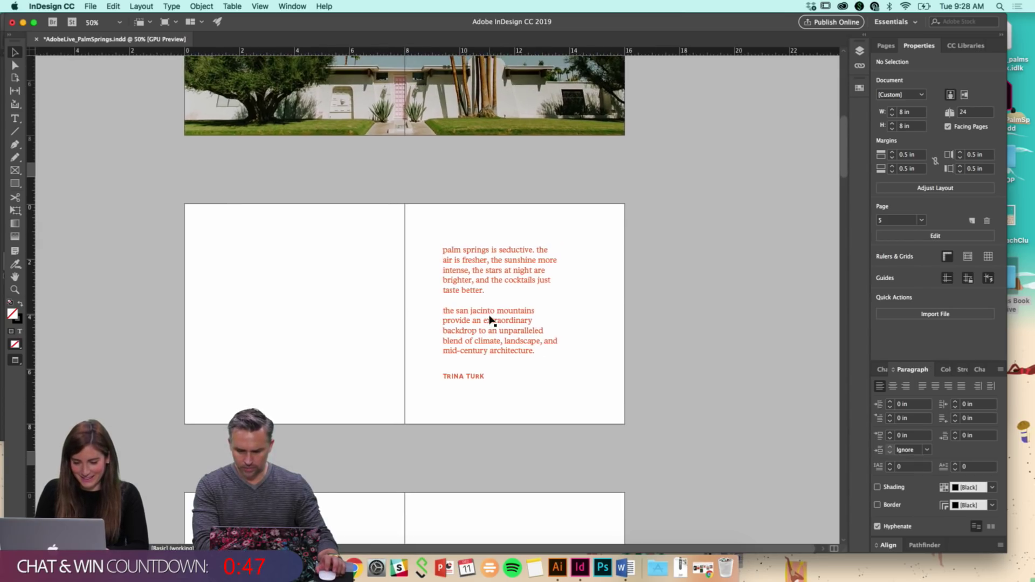
key(super+equal)
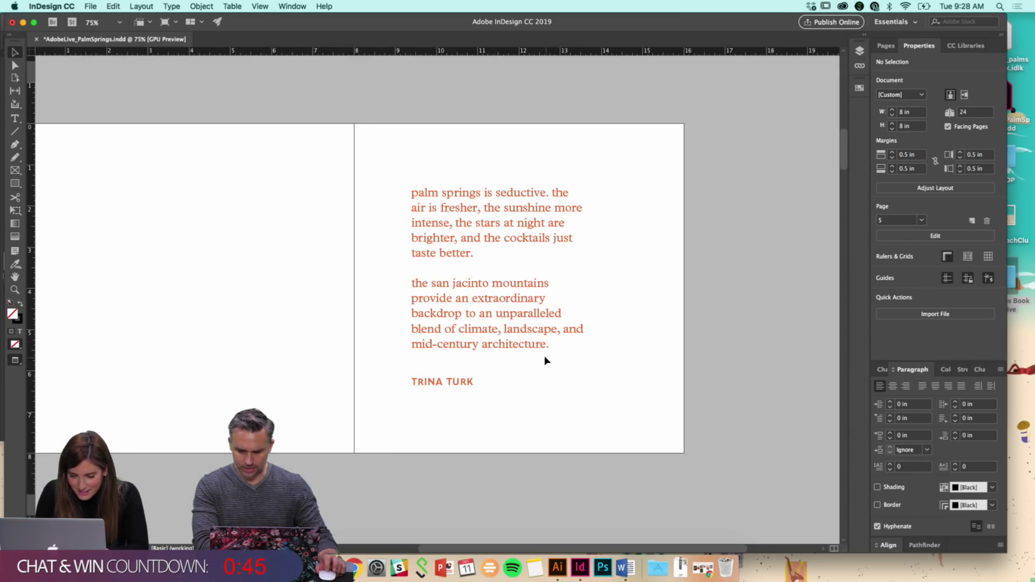
scroll(561, 374, down, 3)
scroll(562, 373, up, 3)
scroll(562, 373, left, 3)
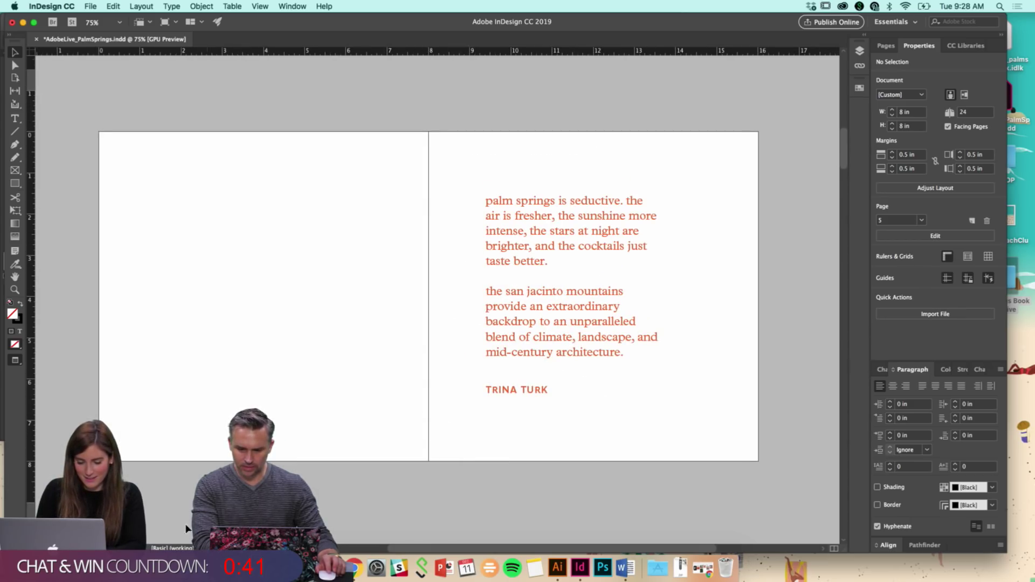
Switch to Finder and preview the images in the Photos folder as candidates for the empty page facing the quote
click(330, 567)
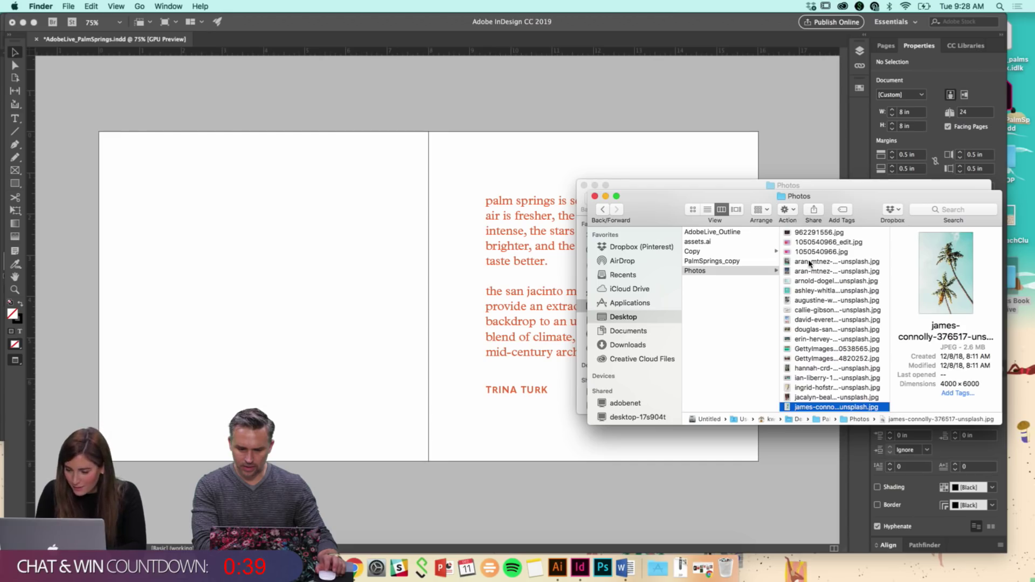
scroll(823, 355, down, 2)
click(824, 395)
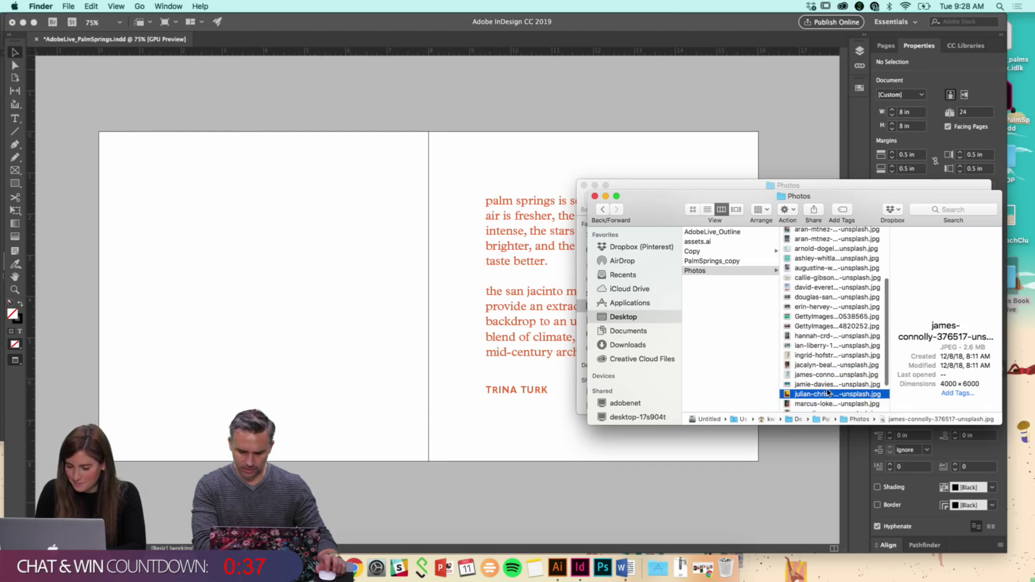
click(822, 385)
key(Down)
key(Down)
key(Down)
key(Down)
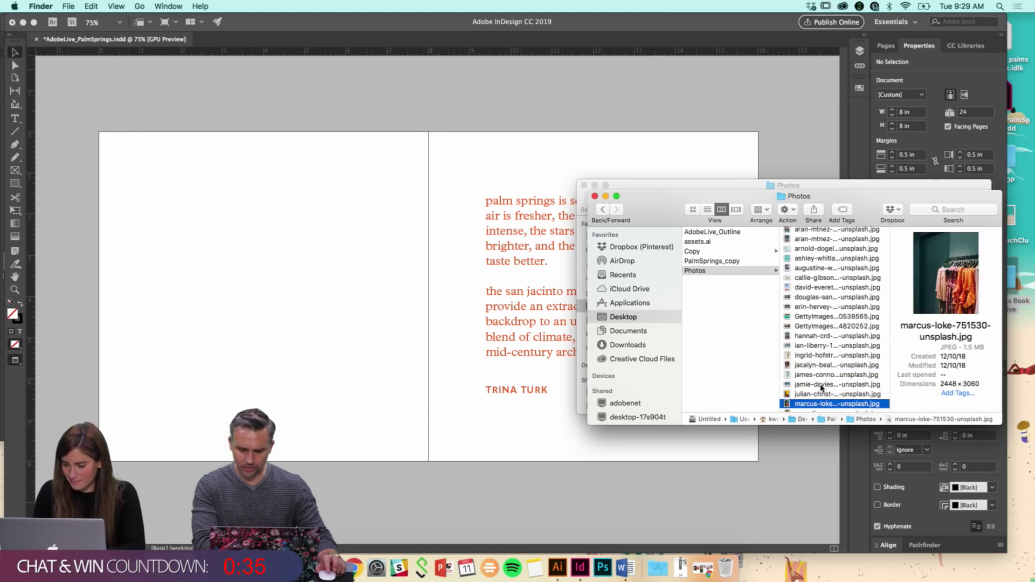
key(Down)
key(Up)
key(Up)
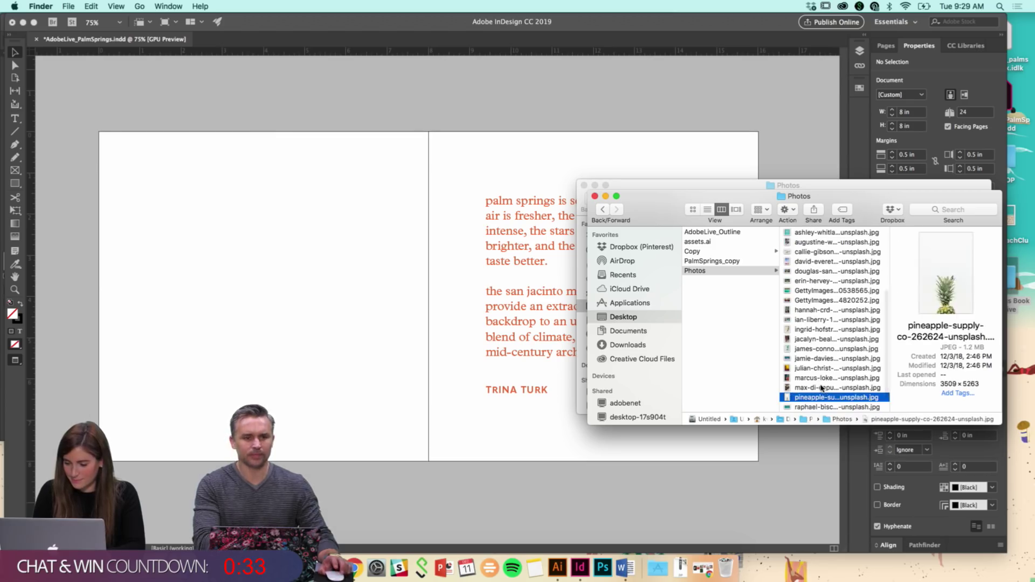
key(Down)
key(Down)
key(Down)
key(Down)
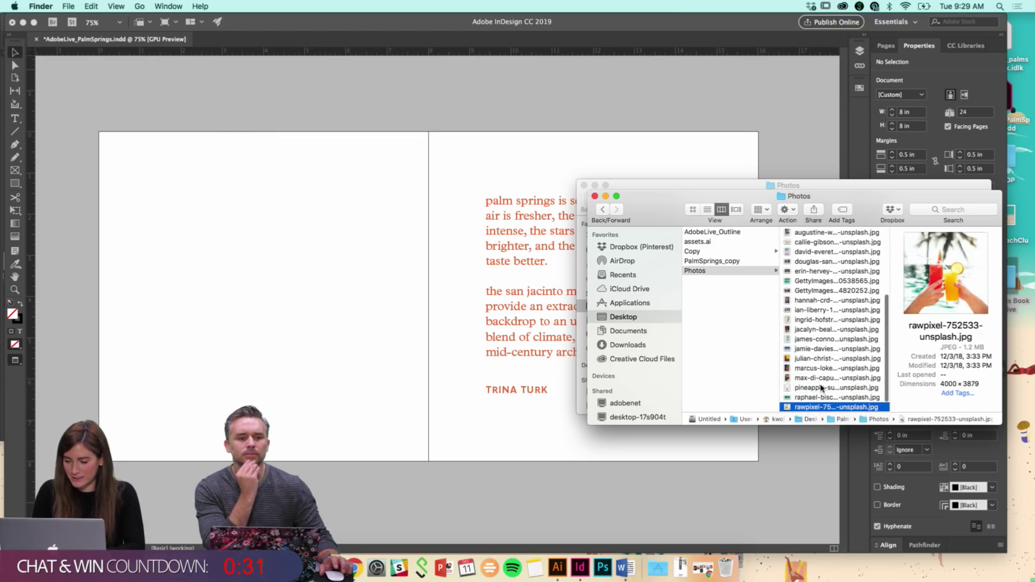
key(Up)
key(Up)
key(Up)
key(Up)
key(Up)
key(Up)
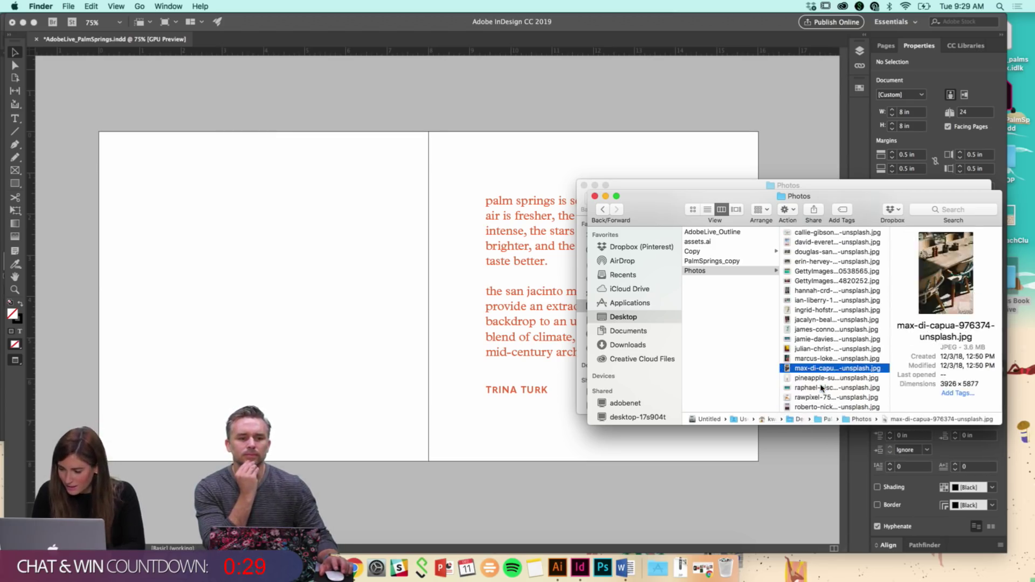
key(Up)
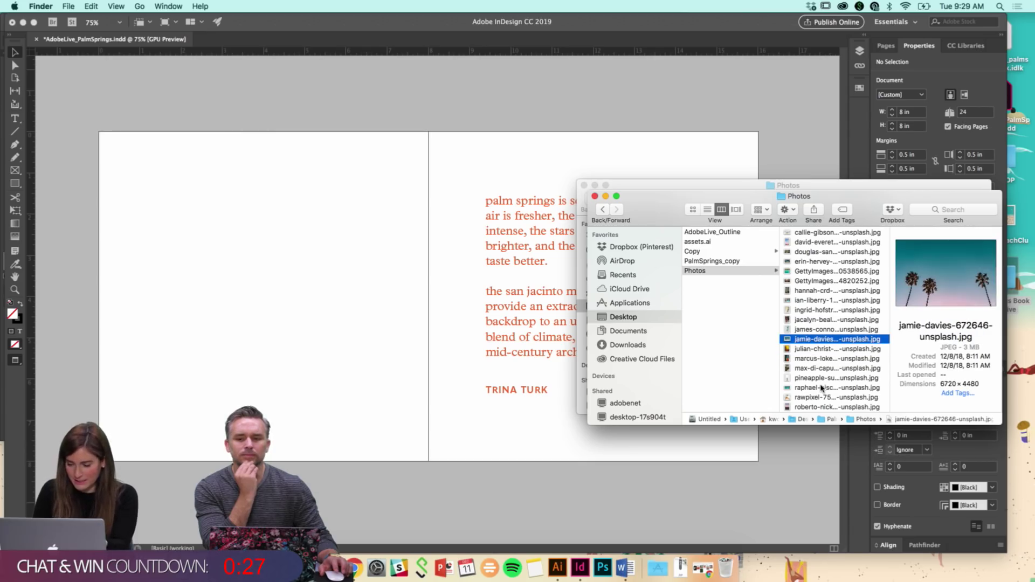
Find the photo of a palm tree behind a wall with colourful columns in the Photos folder and place it in the empty frame facing the quote
click(533, 143)
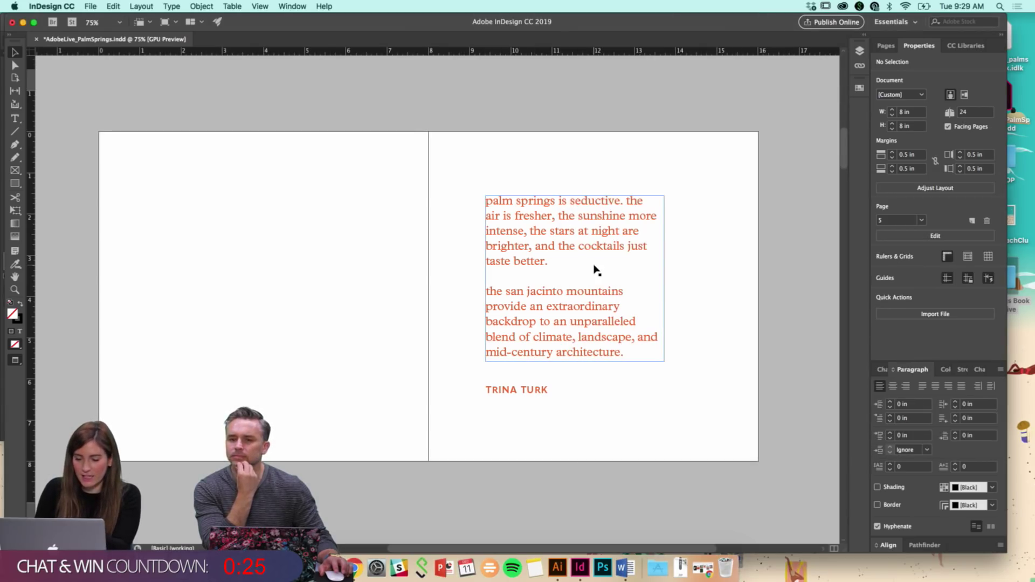
key(super+Tab)
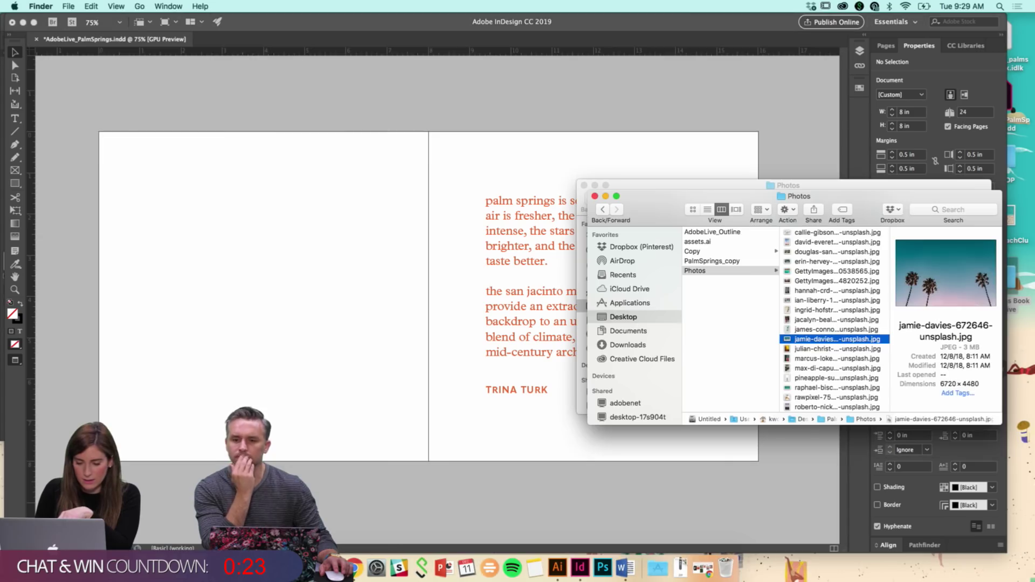
key(Up)
key(Up)
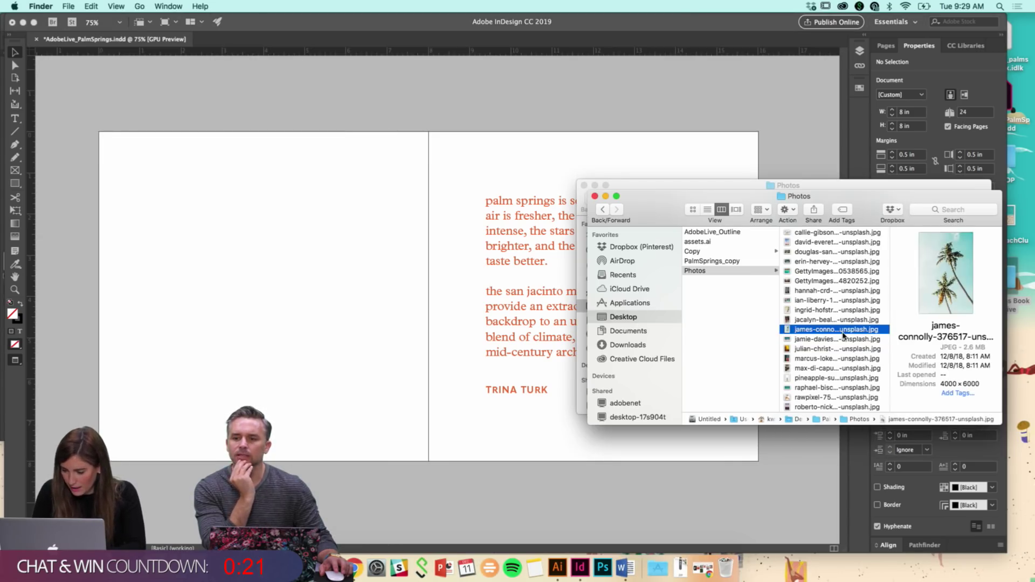
key(Up)
key(Up)
key(Up)
key(Up)
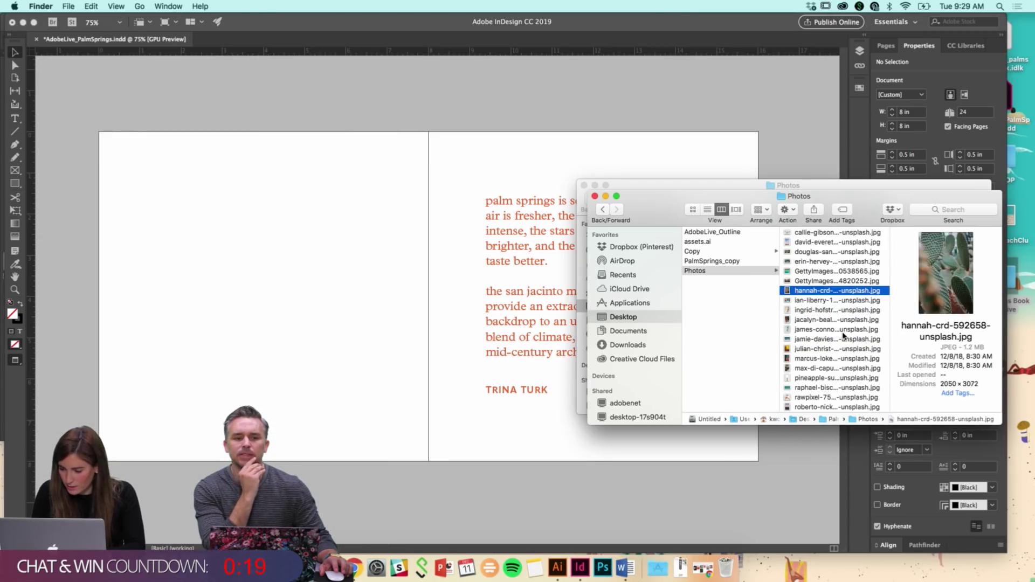
key(Up)
key(Up)
key(Up)
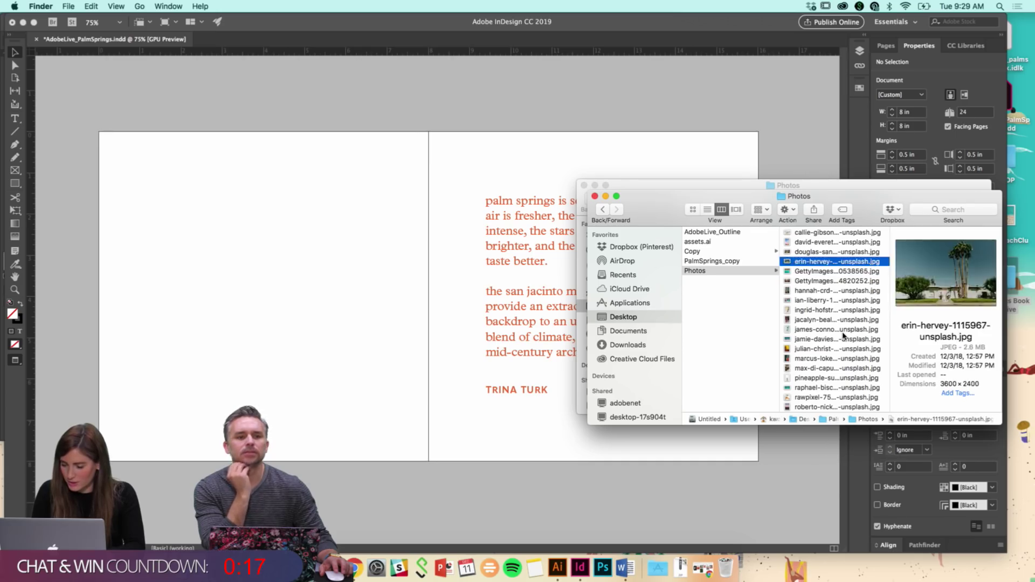
key(Up)
key(Up)
key(Down)
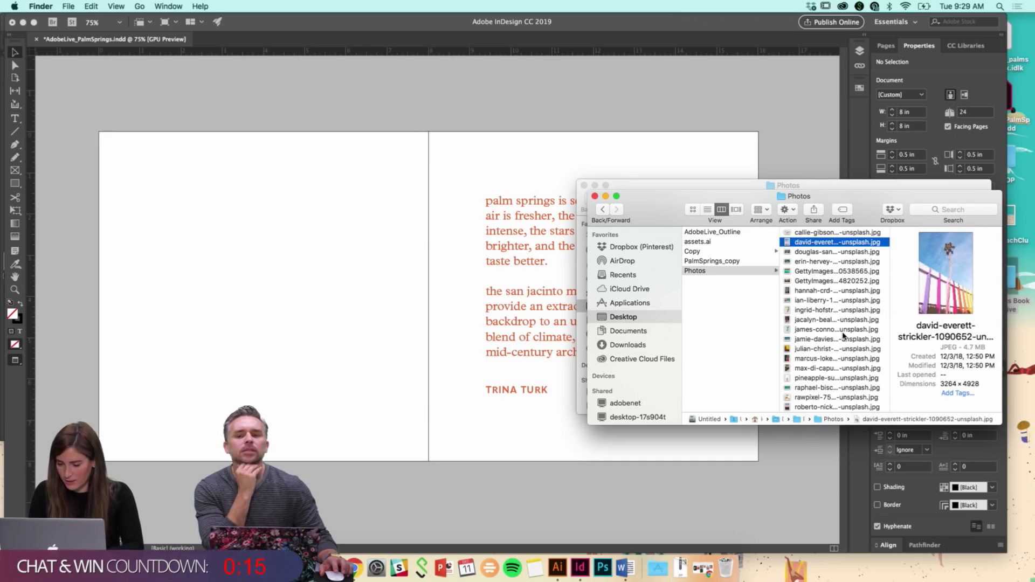
drag(830, 242, 273, 305)
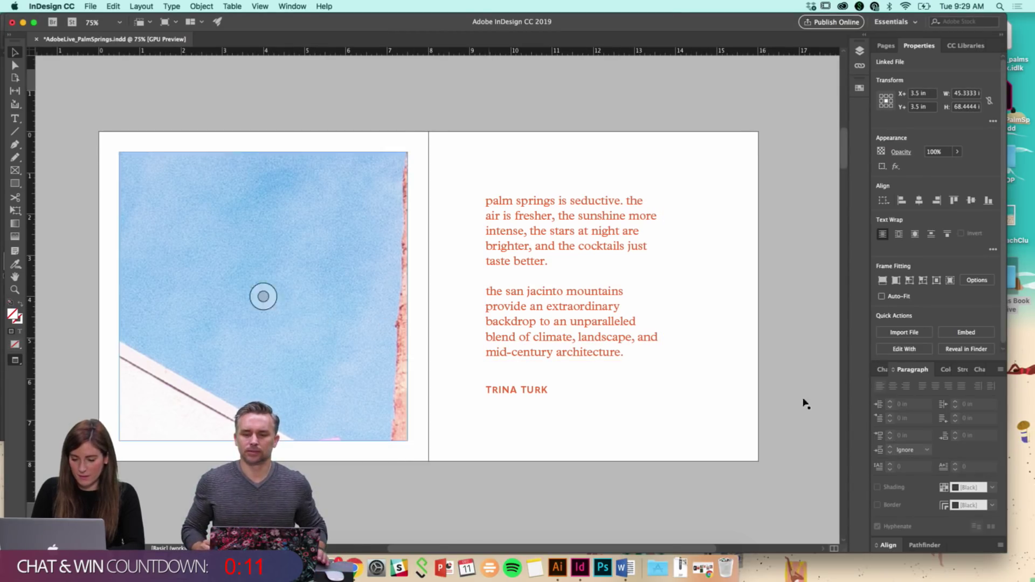
Fill the frame proportionally with the palm tree photo and shift the image down so the whole palm crown shows
click(883, 281)
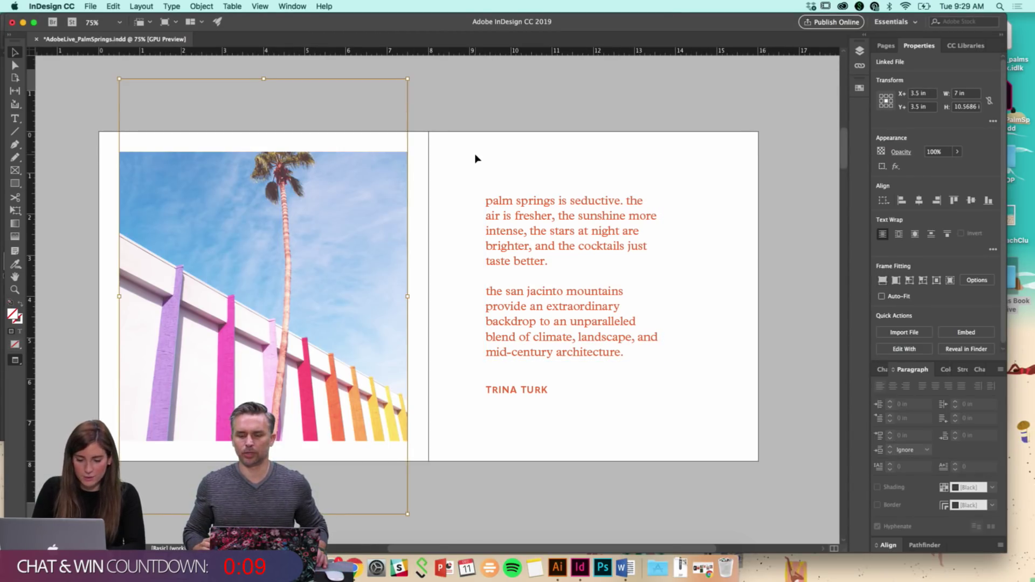
drag(383, 192, 377, 218)
click(472, 189)
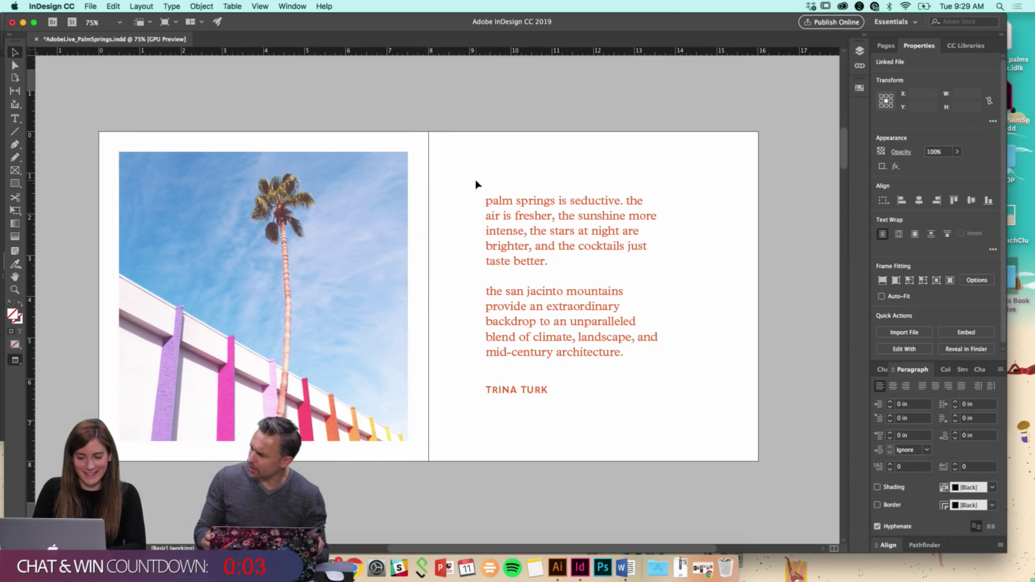
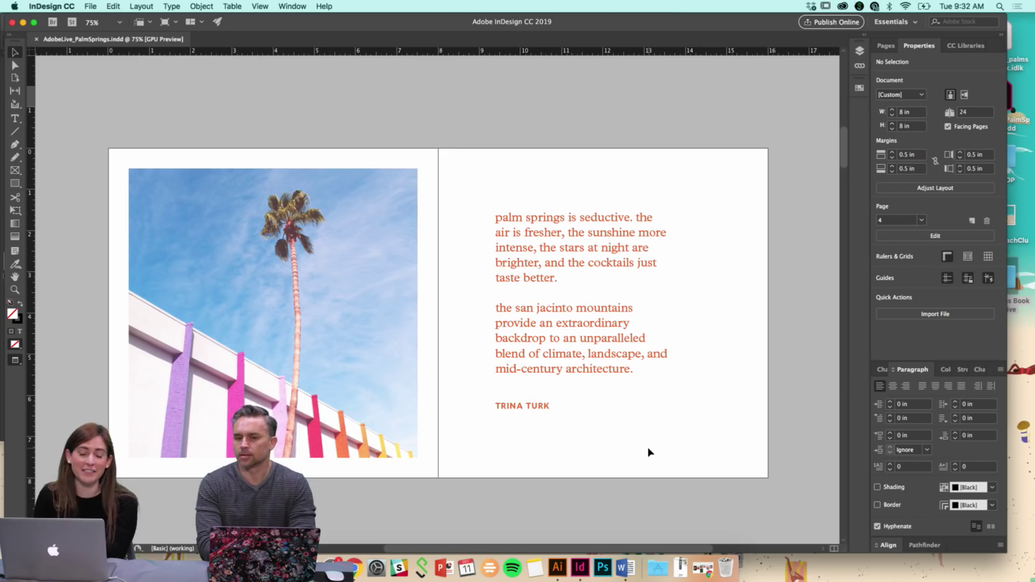
Review the spread with the palm tree photo and the quote in the context of its neighbouring spreads
scroll(650, 424, up, 3)
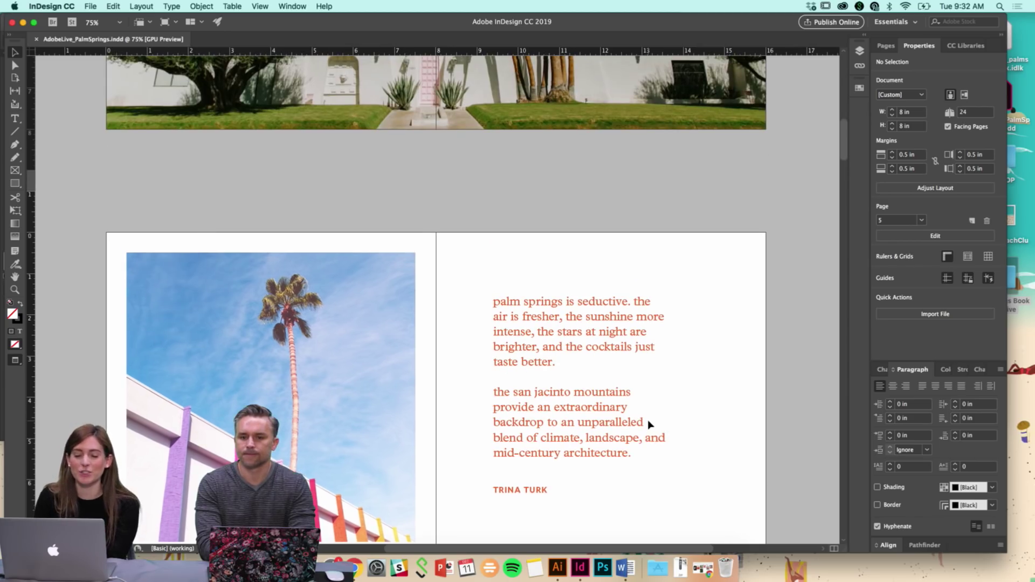
scroll(651, 424, down, 3)
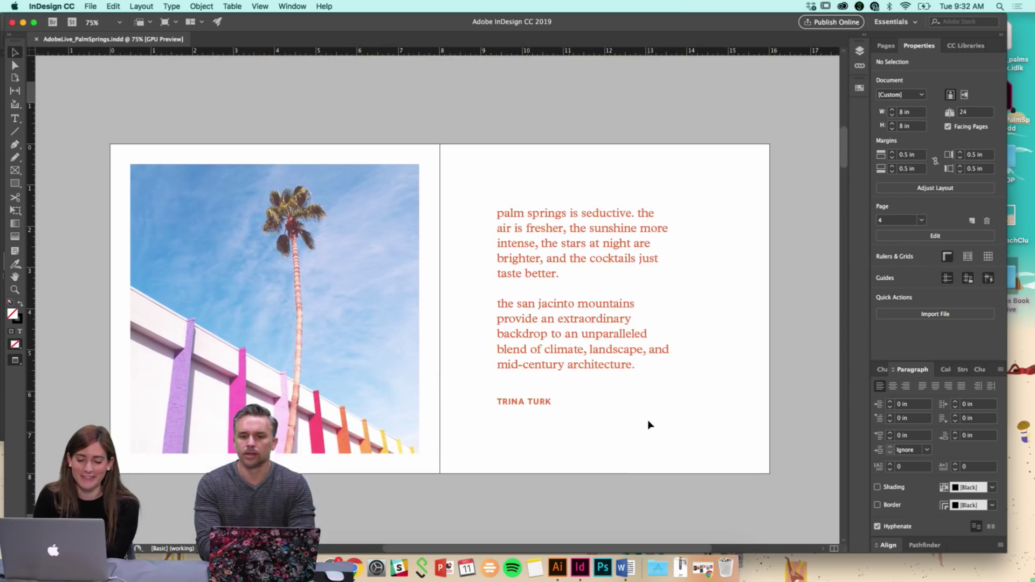
scroll(650, 424, down, 1)
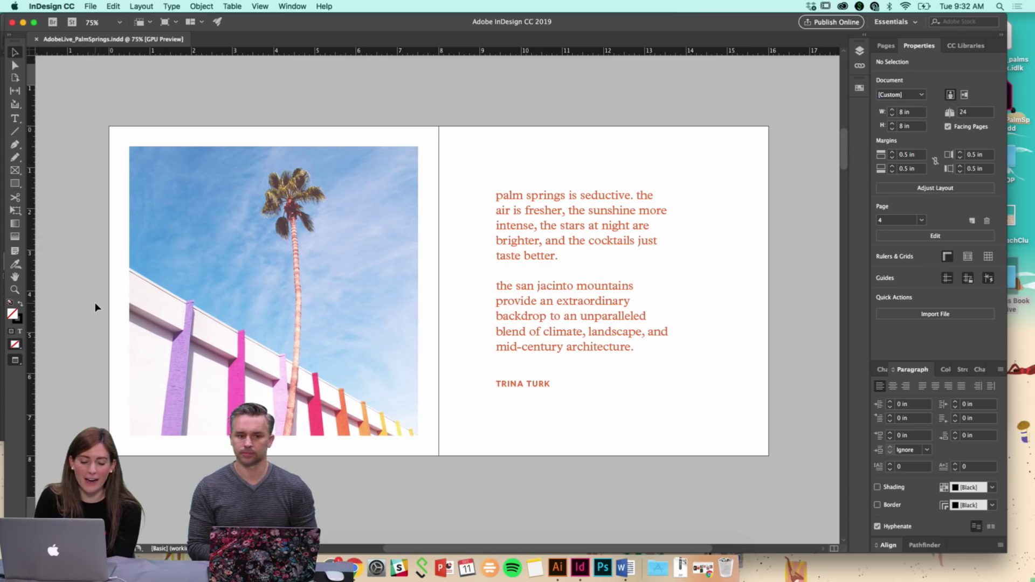
scroll(94, 307, down, 10)
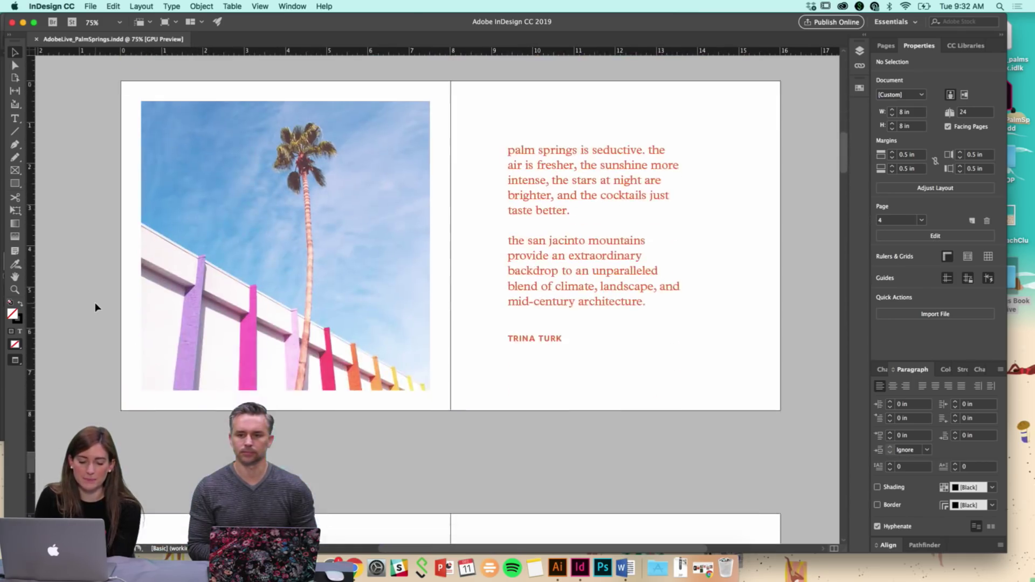
scroll(95, 307, up, 2)
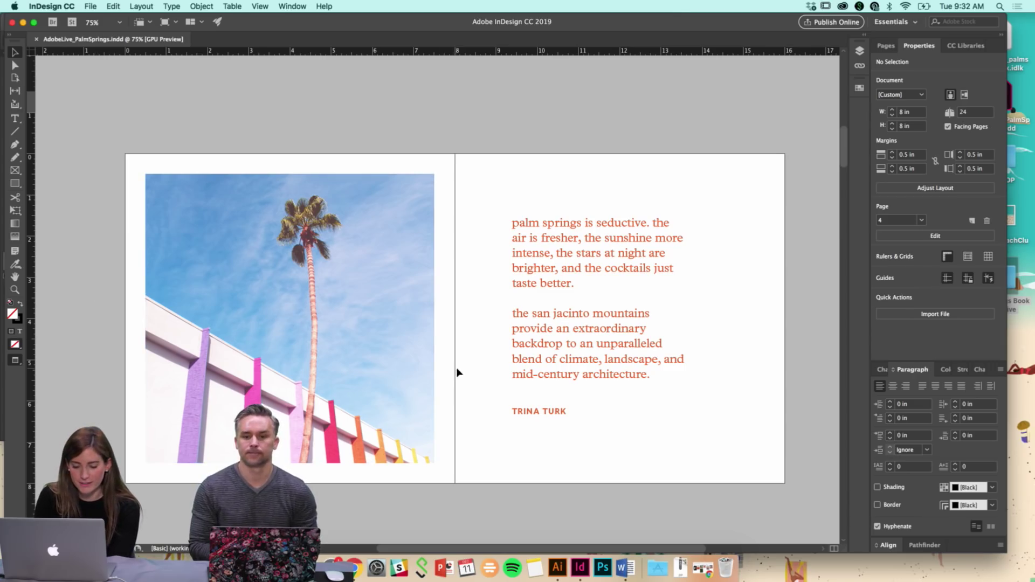
scroll(455, 371, down, 3)
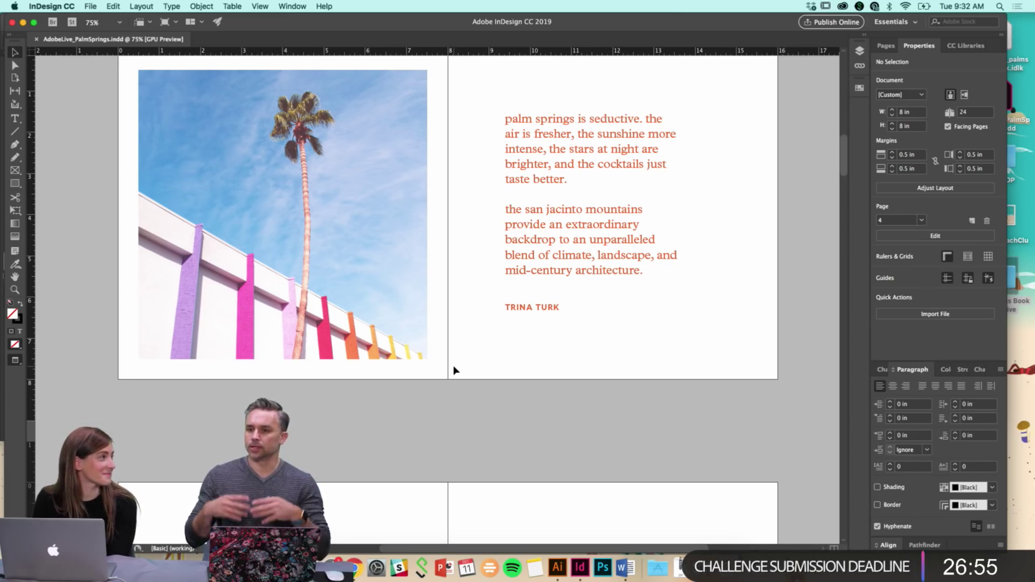
scroll(454, 371, up, 2)
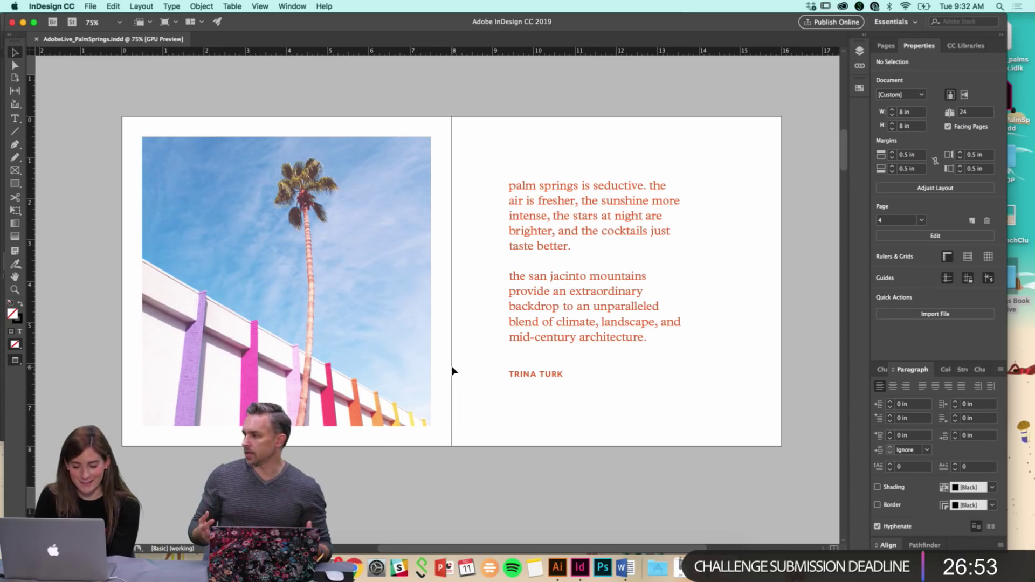
scroll(456, 389, up, 1)
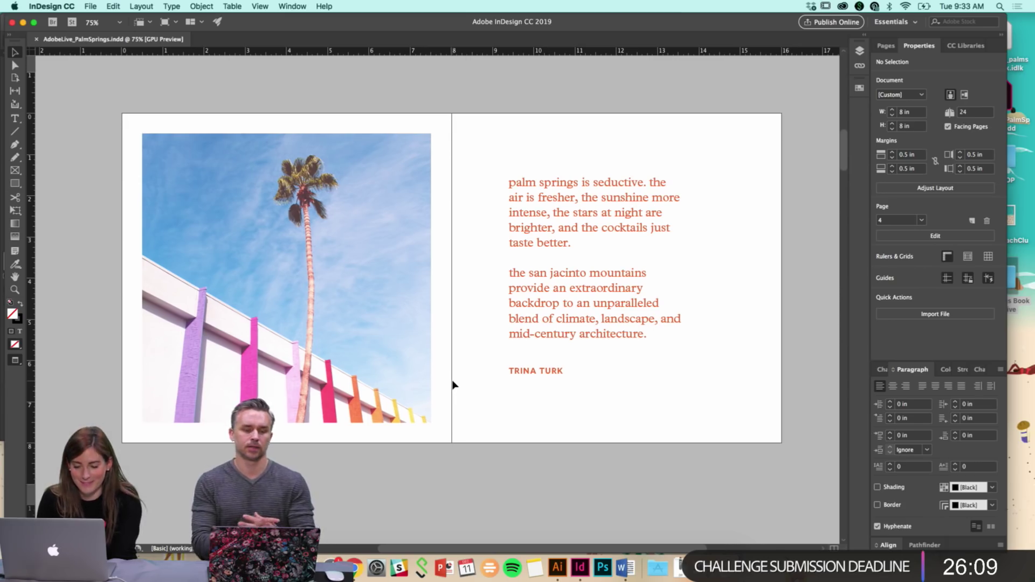
scroll(453, 385, down, 2)
scroll(453, 385, up, 3)
scroll(453, 385, down, 1)
On the next blank spread, draw an empty image frame about 3.1 by 3.42 in near the top inner corner of page 7
scroll(446, 451, down, 5)
scroll(499, 447, down, 3)
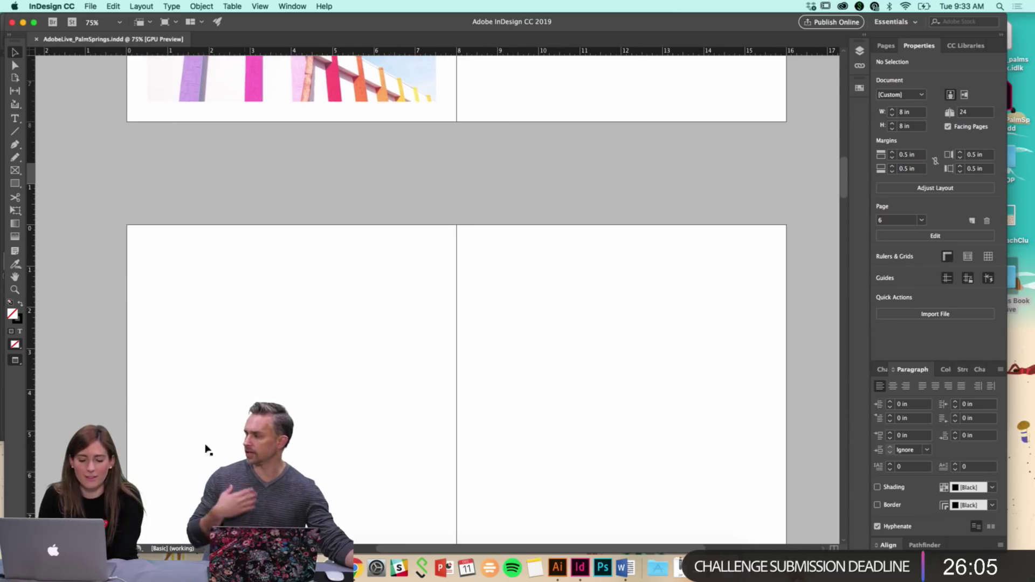
click(224, 304)
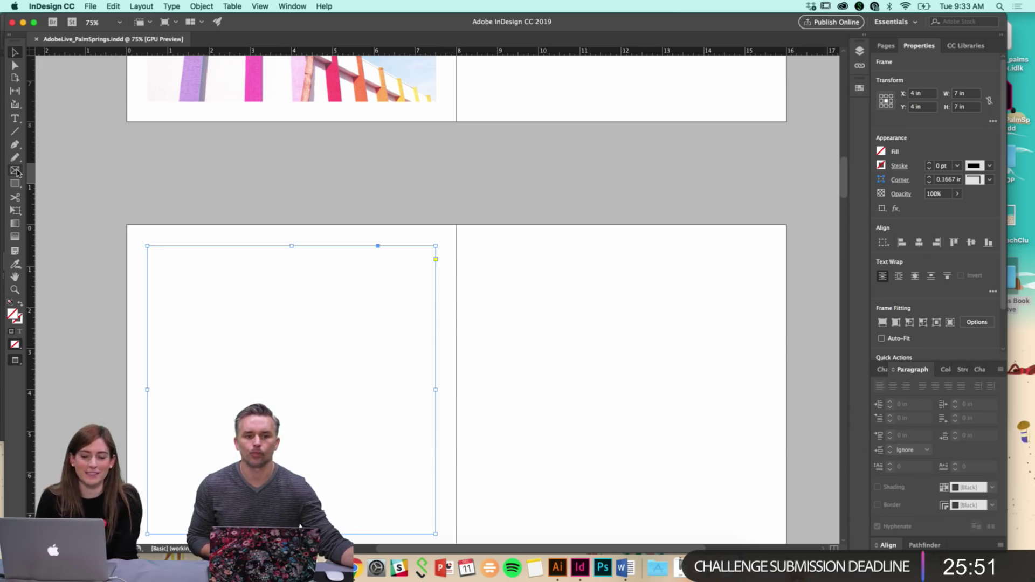
click(15, 171)
drag(476, 249, 605, 390)
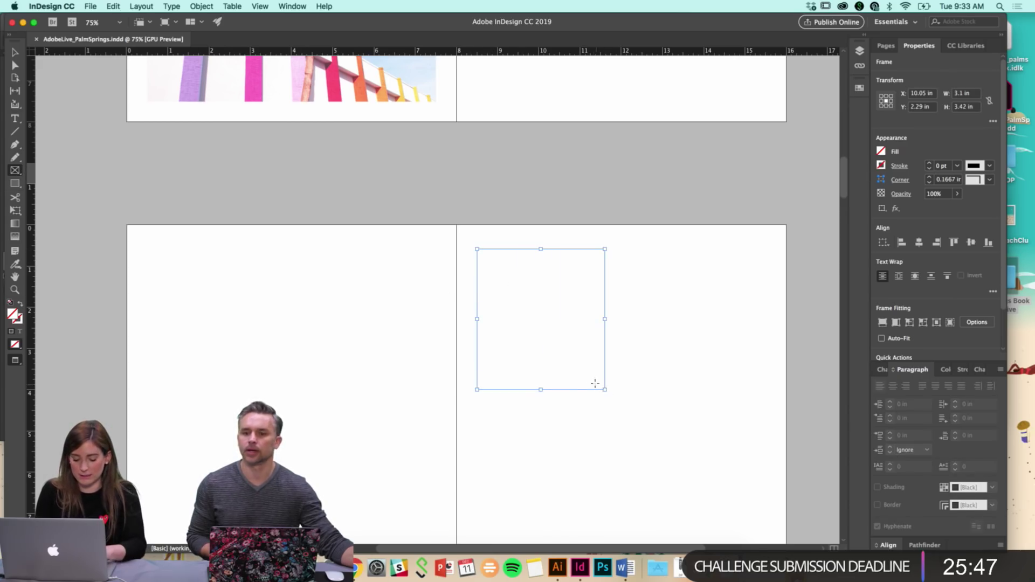
key(v)
click(582, 408)
Place the photo of tacos and a yellow drink from the Photos folder in the frame on page 6, and fill the frame proportionally
key(super+Tab)
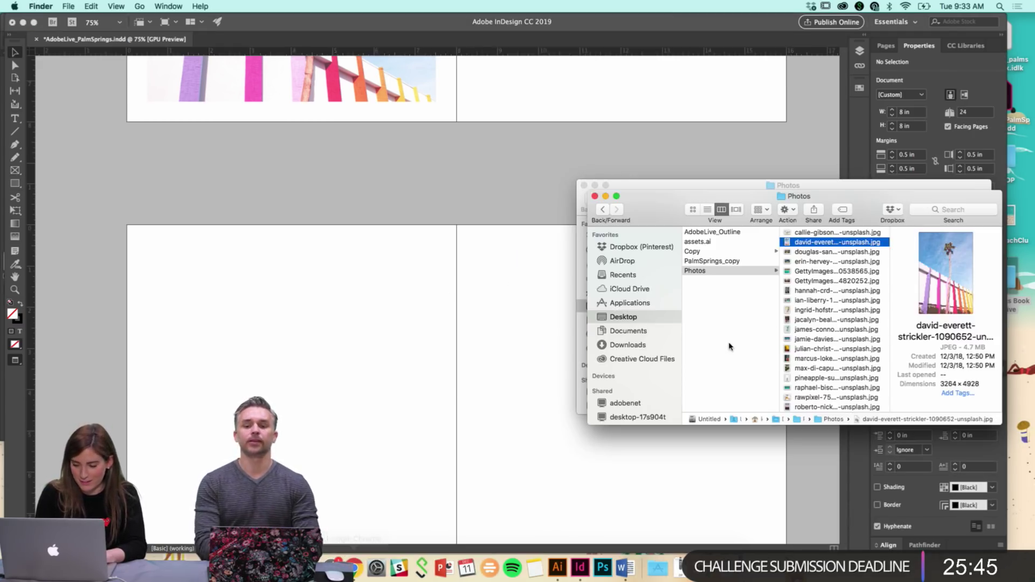
click(815, 251)
click(815, 272)
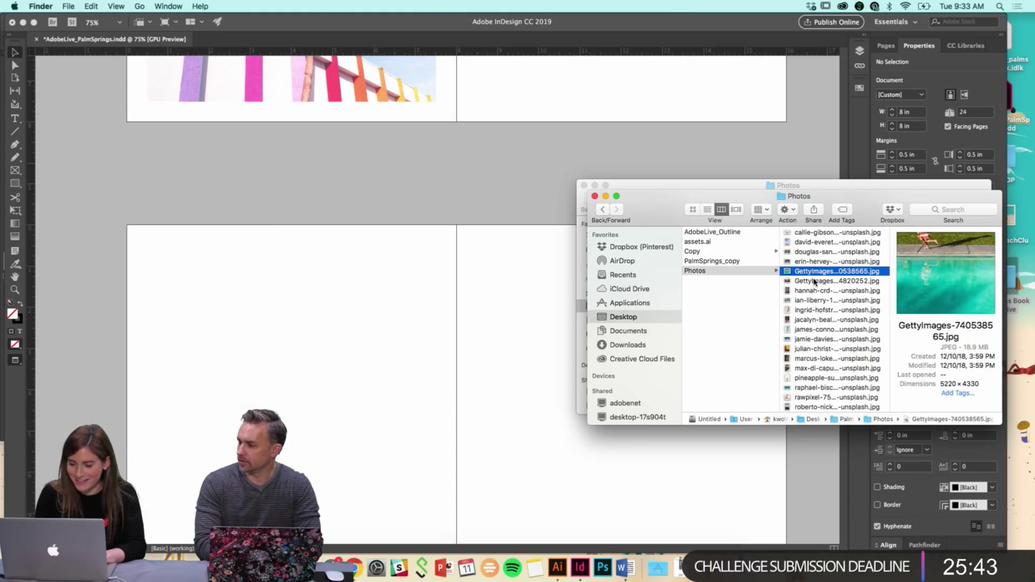
click(816, 281)
click(816, 290)
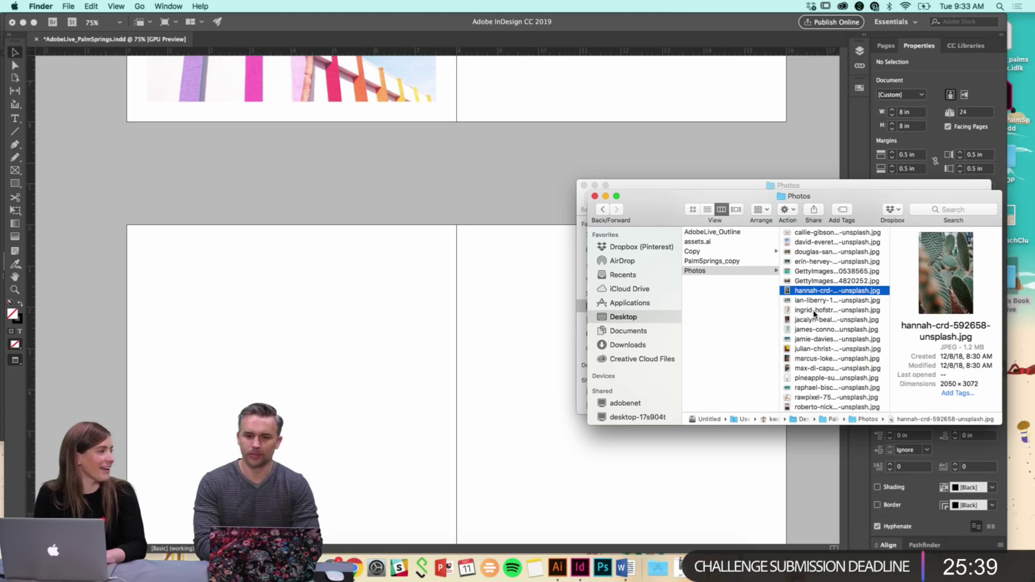
click(815, 311)
drag(816, 312, 321, 381)
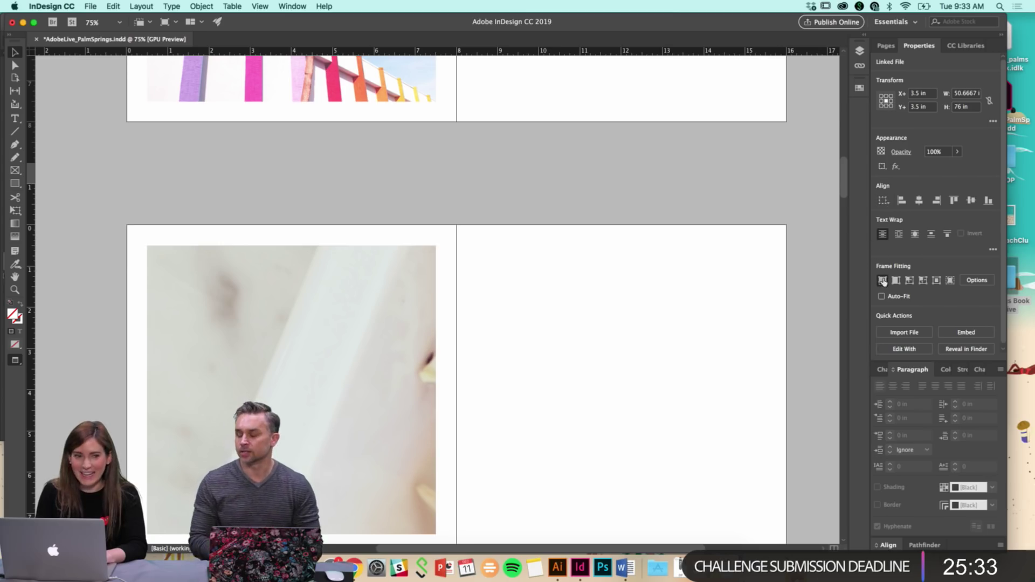
click(882, 280)
drag(479, 248, 605, 388)
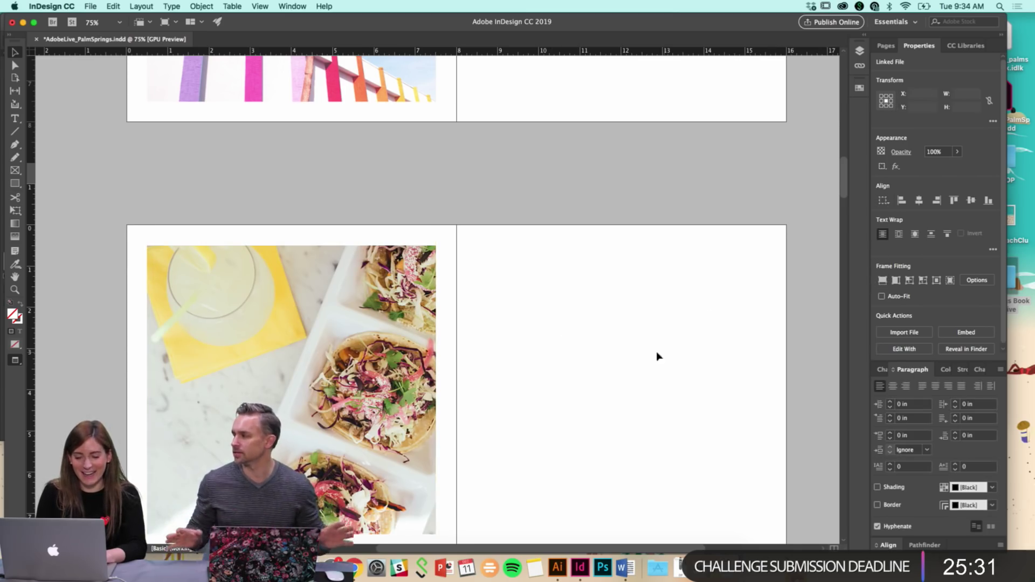
Switch to Finder and preview the remaining photos as candidates for page 7, stopping at the outdoor dining table with chairs
scroll(664, 356, down, 3)
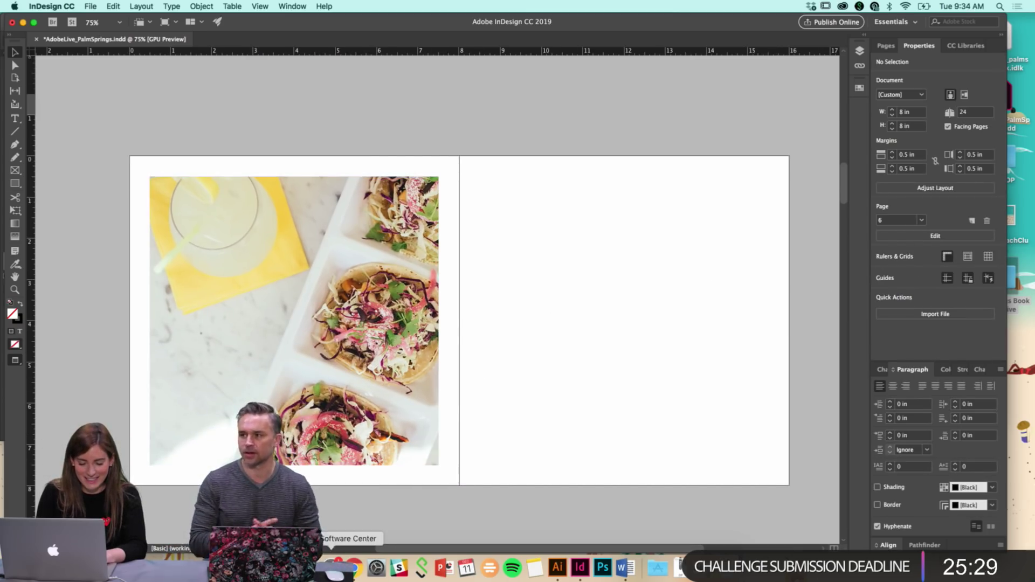
key(super+Tab)
click(806, 339)
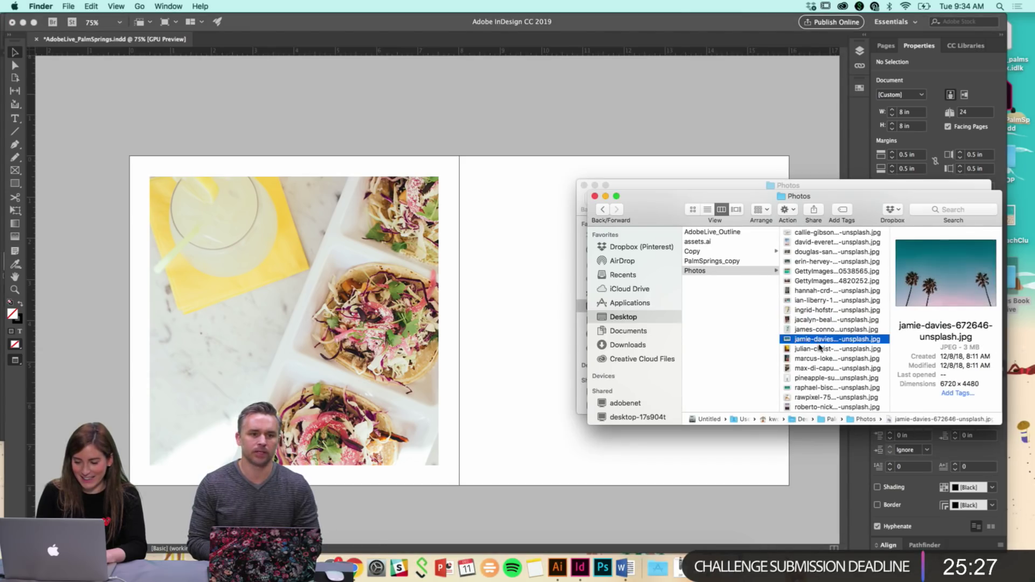
click(820, 348)
click(825, 359)
scroll(820, 360, down, 1)
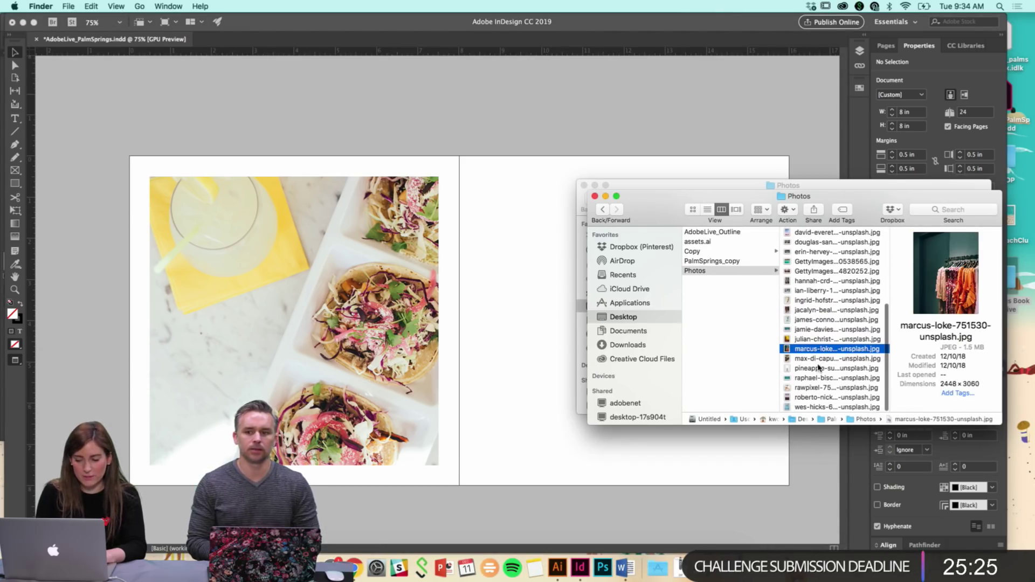
click(817, 359)
scroll(817, 360, up, 1)
scroll(817, 360, down, 1)
Return to InDesign, show the guides, and resize the frame on page 7 to span the outer five columns at full margin height
click(517, 264)
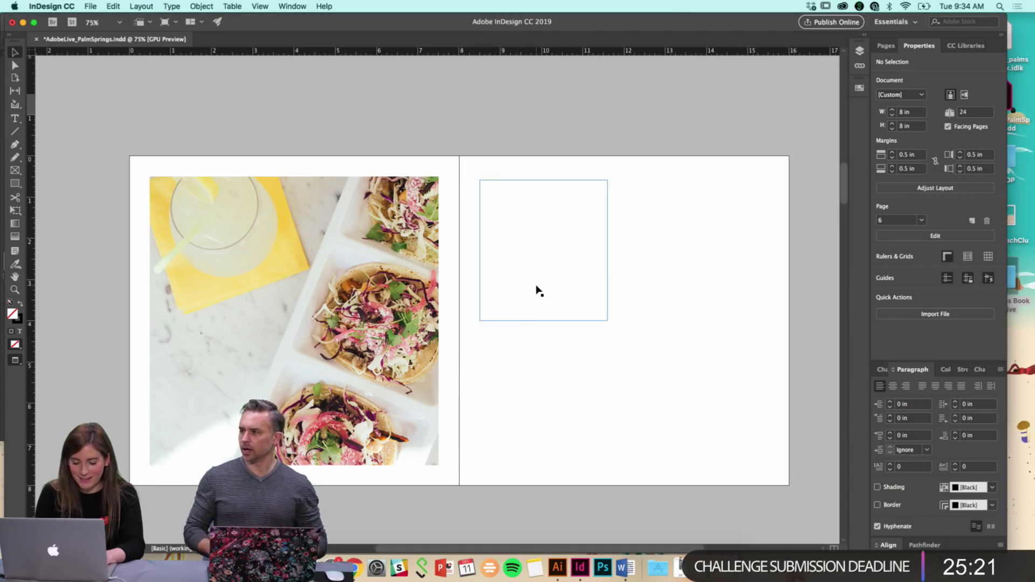
key(w)
drag(575, 293, 759, 299)
drag(642, 320, 593, 465)
drag(593, 321, 590, 323)
click(548, 343)
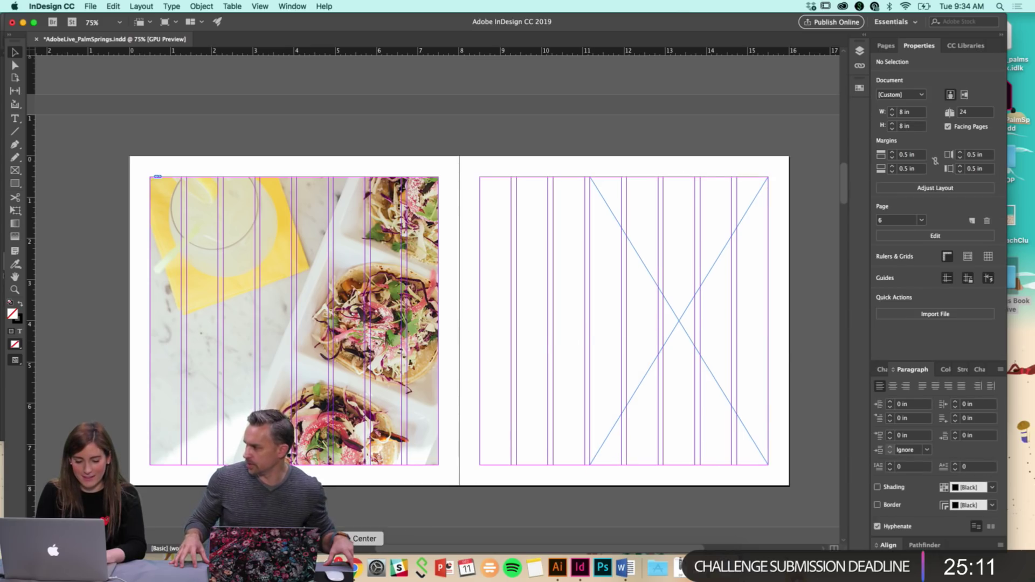
Place the dining table photo from the Photos folder in the frame on page 7 and fill the frame proportionally
key(super+Tab)
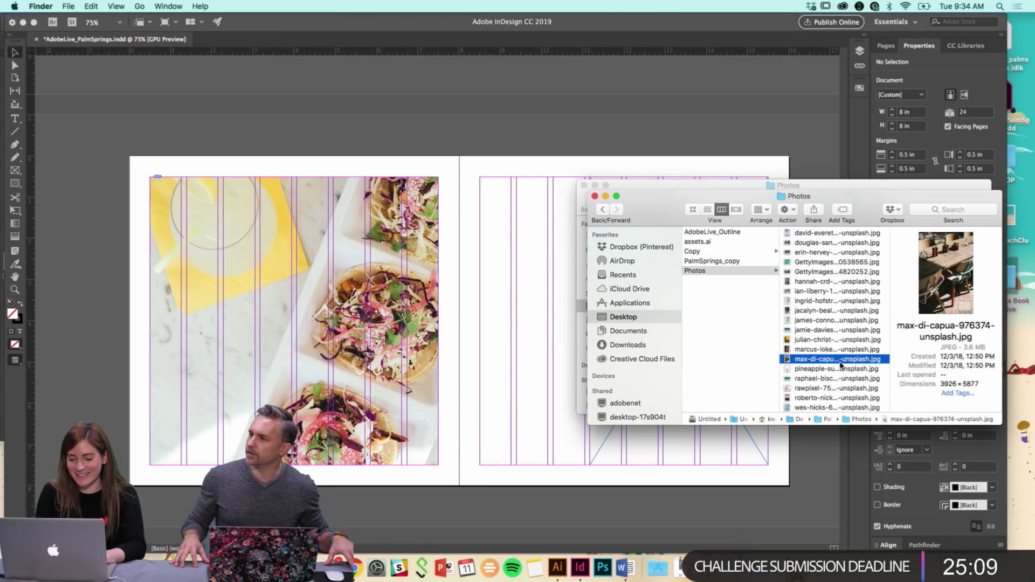
drag(667, 454, 678, 450)
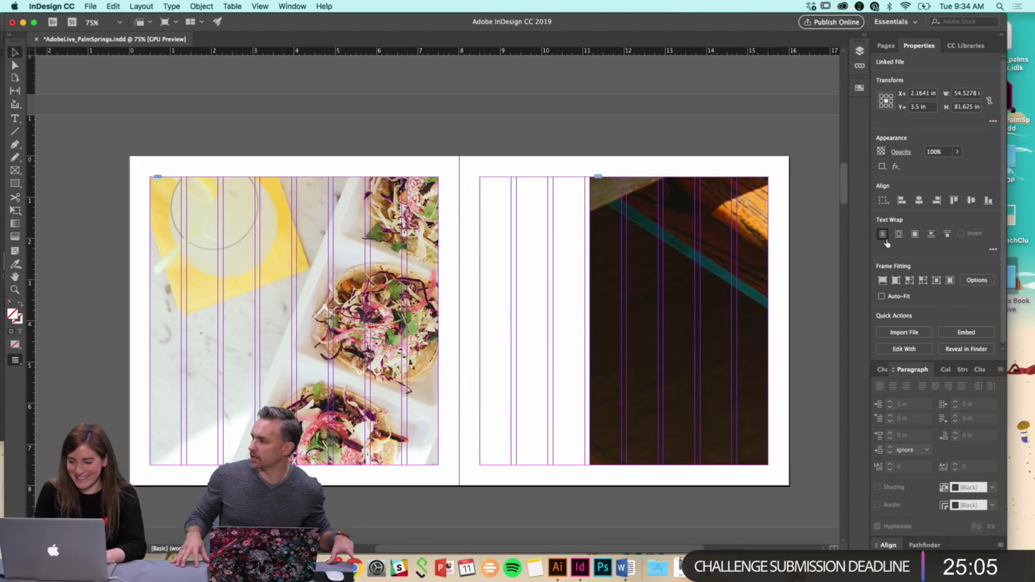
click(724, 135)
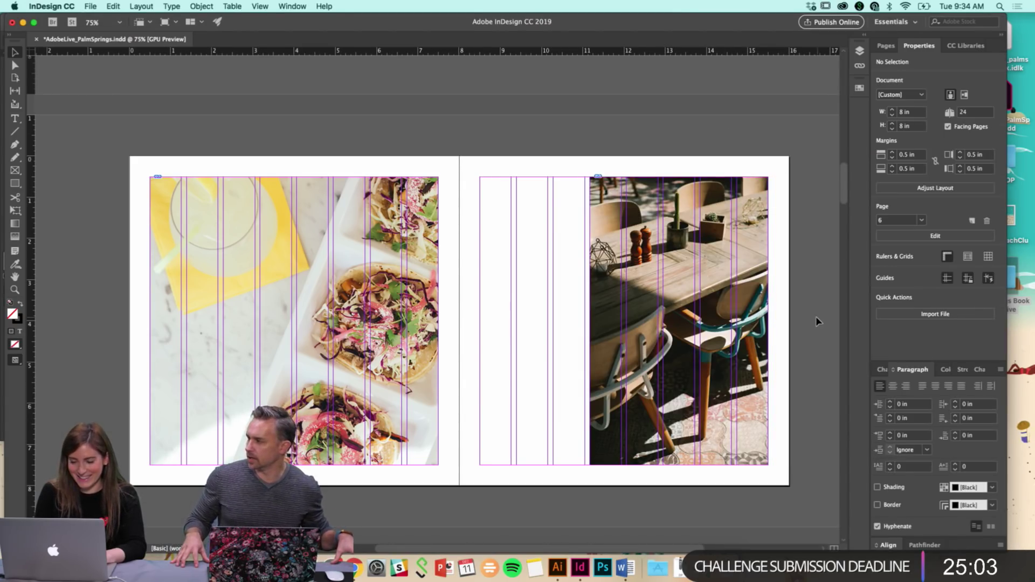
Go to the blank spread of pages 8 and 9 and draw an image frame filling the margin area of page 9
scroll(431, 324, right, 2)
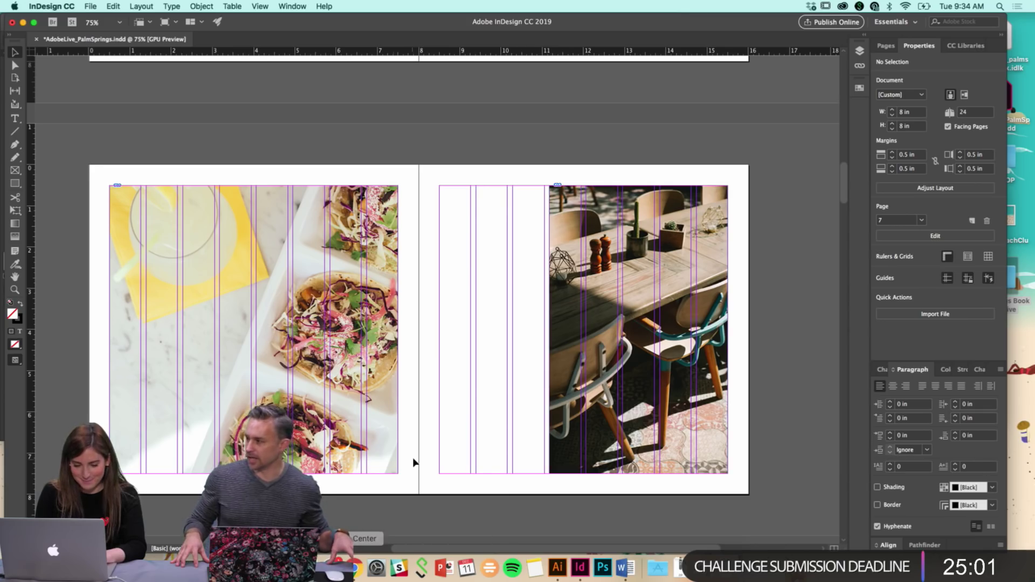
scroll(414, 463, down, 4)
scroll(413, 463, left, 1)
scroll(413, 463, down, 4)
scroll(413, 463, up, 15)
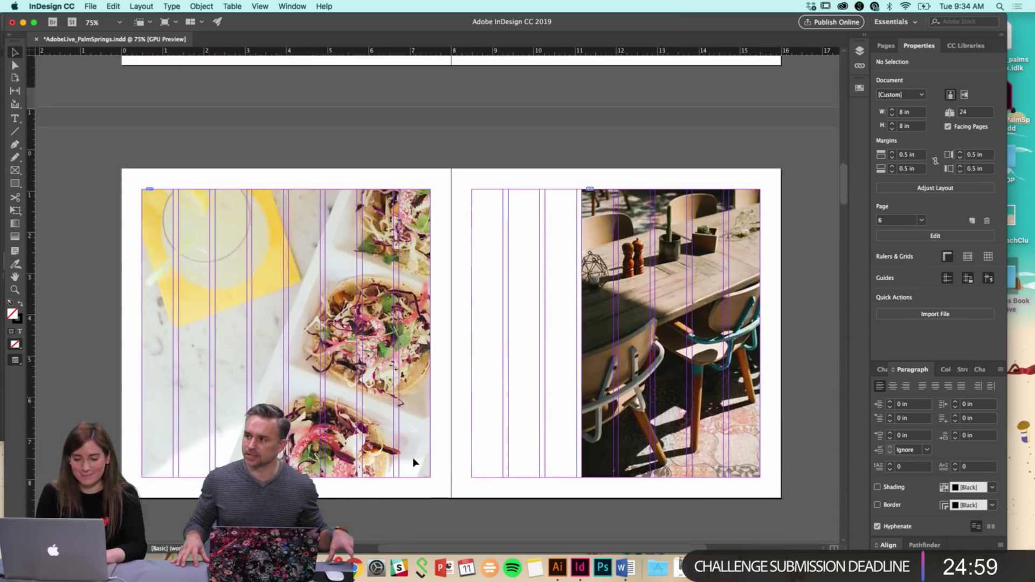
scroll(413, 463, down, 10)
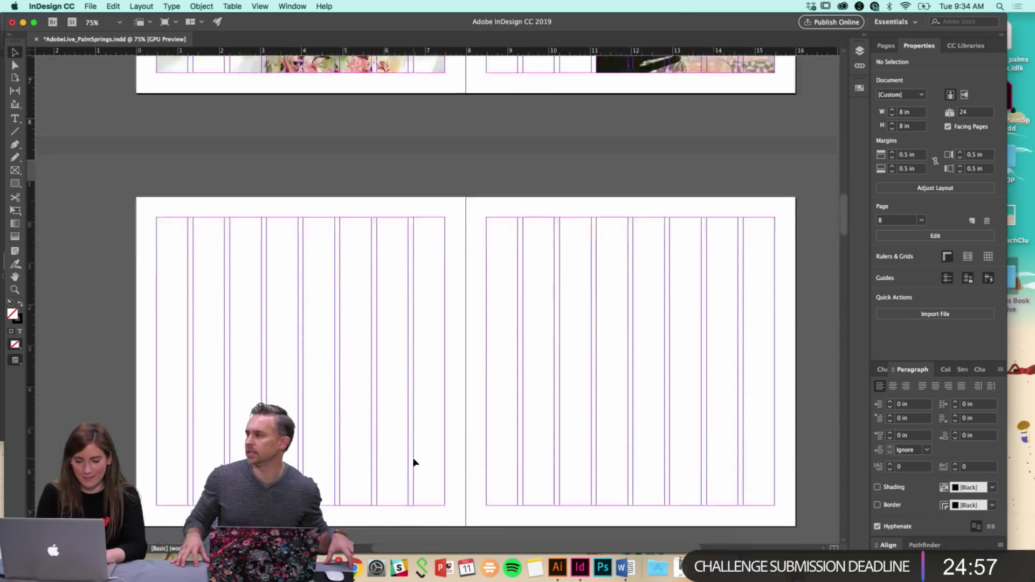
scroll(413, 420, up, 5)
scroll(414, 426, down, 12)
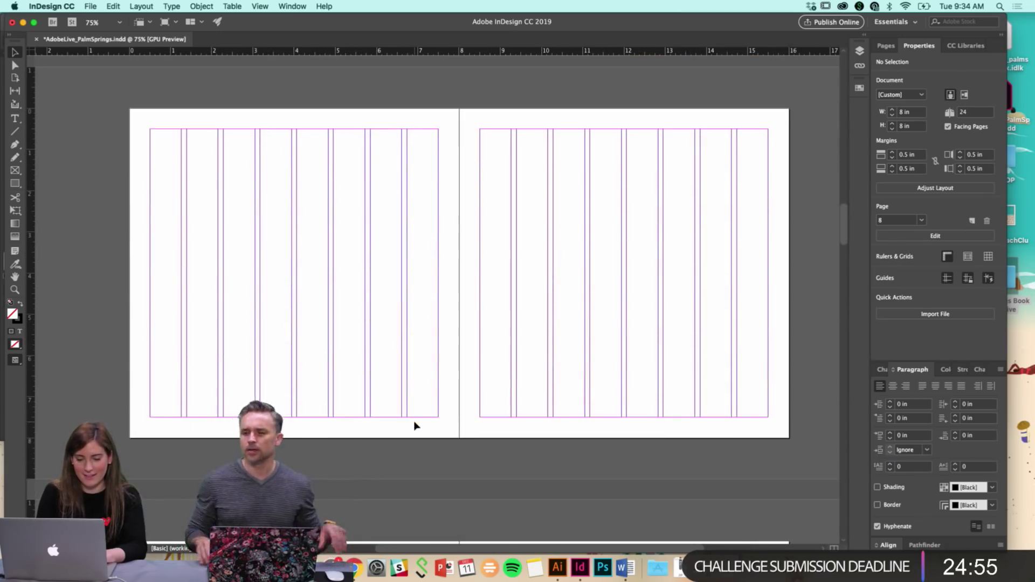
click(16, 171)
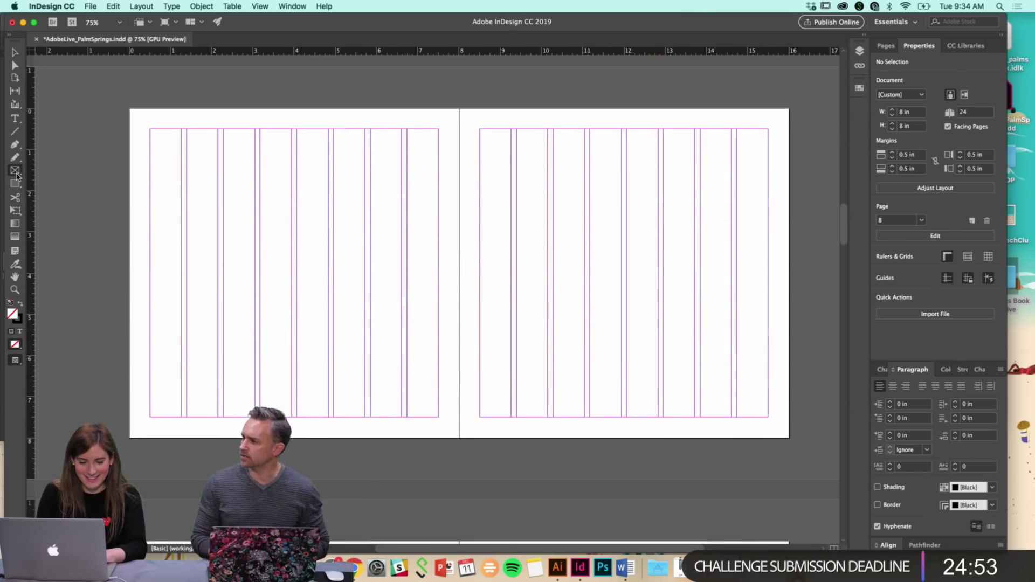
drag(480, 130, 782, 420)
key(v)
click(455, 520)
Switch to Finder and preview several images in the Photos folder as candidates for the frame on page 9
click(316, 567)
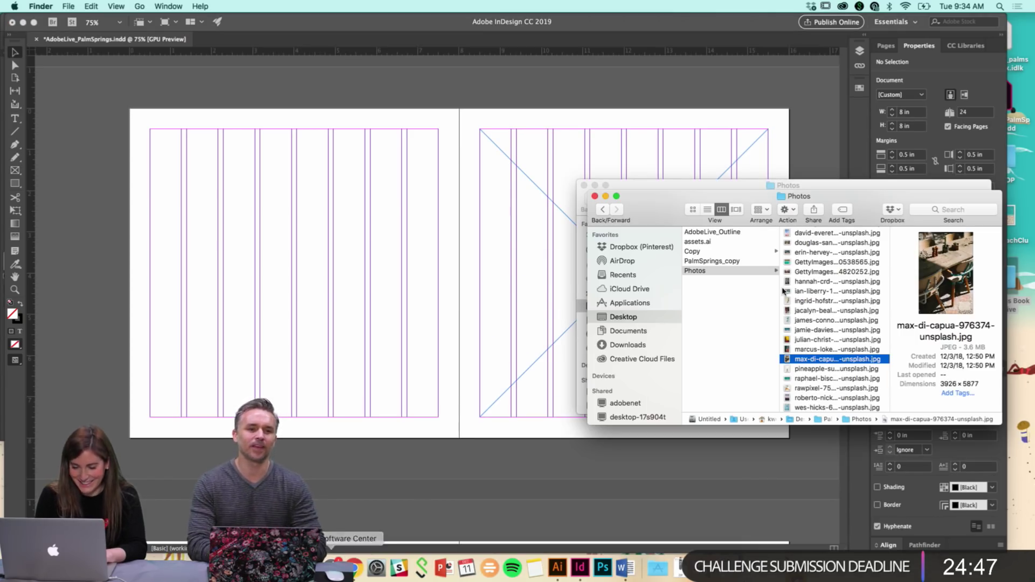
click(834, 369)
click(826, 388)
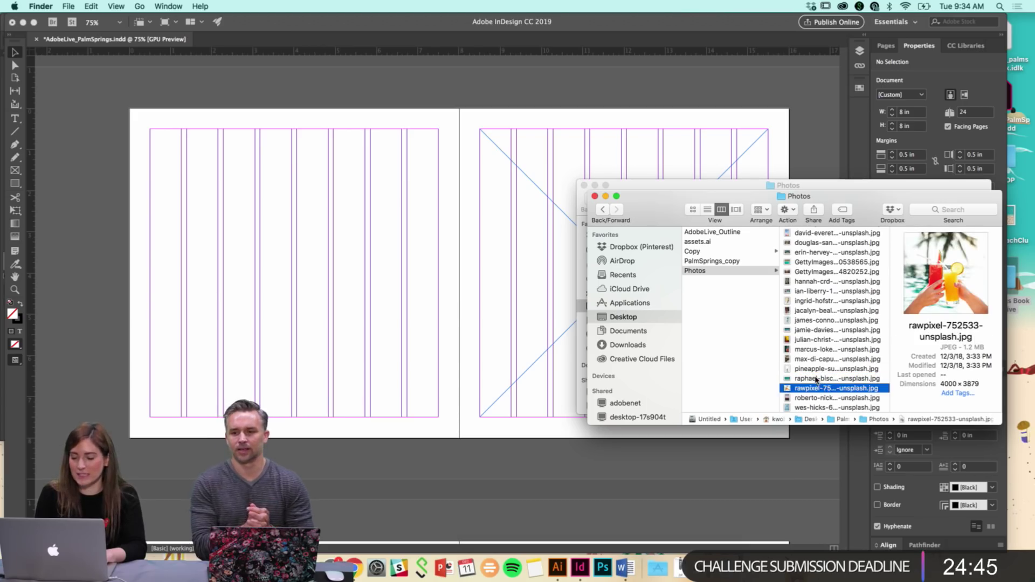
click(817, 293)
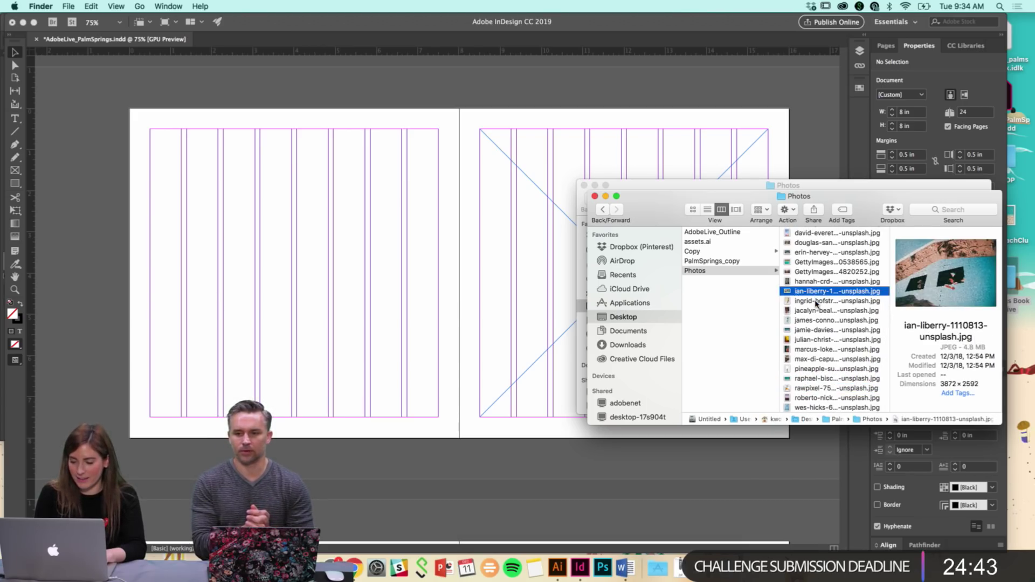
key(Down)
key(Down)
key(Down)
key(Down)
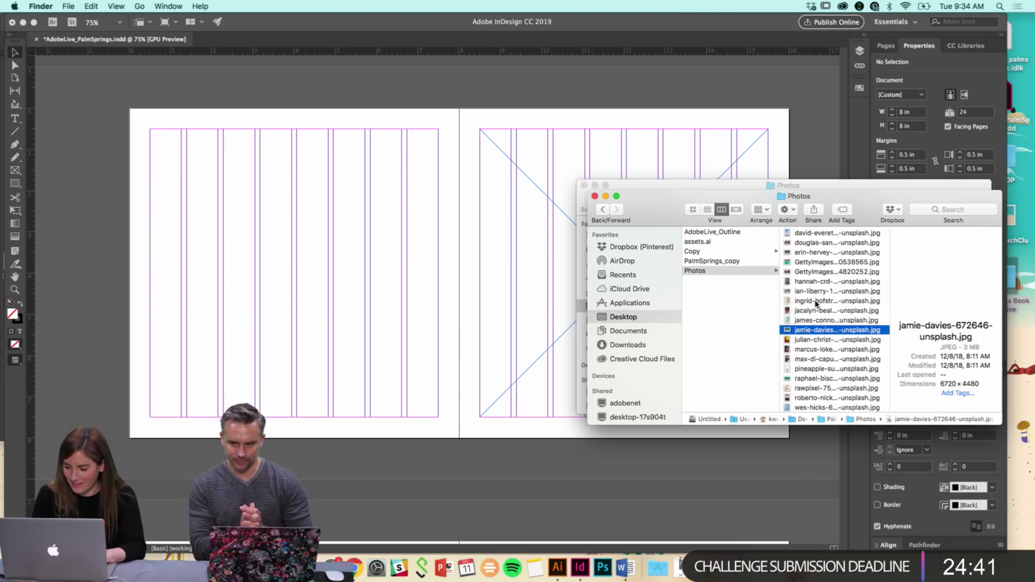
Pick the photo of the woman among cacti from the Photos folder and place it in the frame on page 9
key(Up)
key(Up)
key(Up)
key(Up)
key(Up)
key(Up)
key(Up)
key(Up)
key(Up)
key(Up)
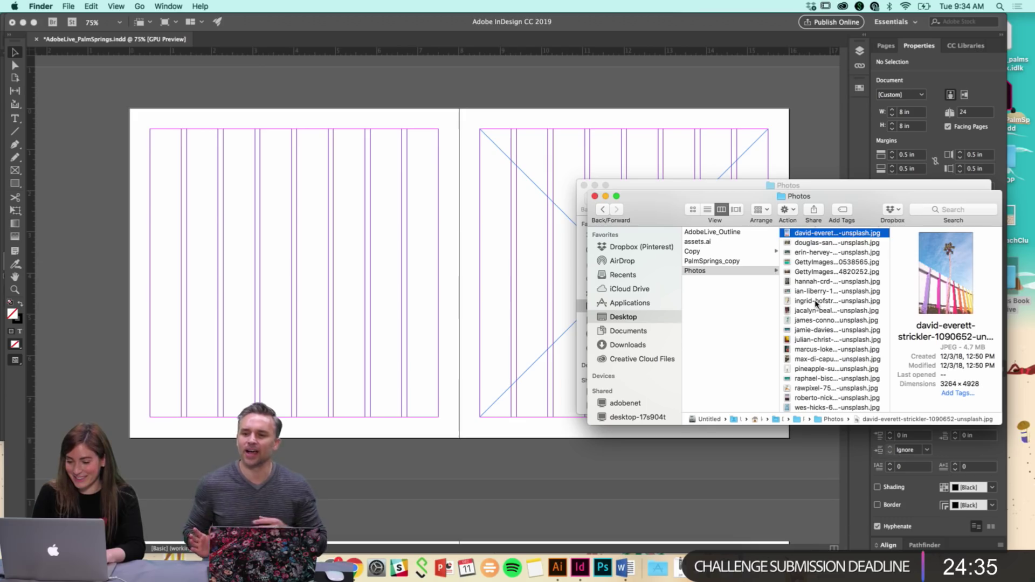
drag(814, 243, 524, 258)
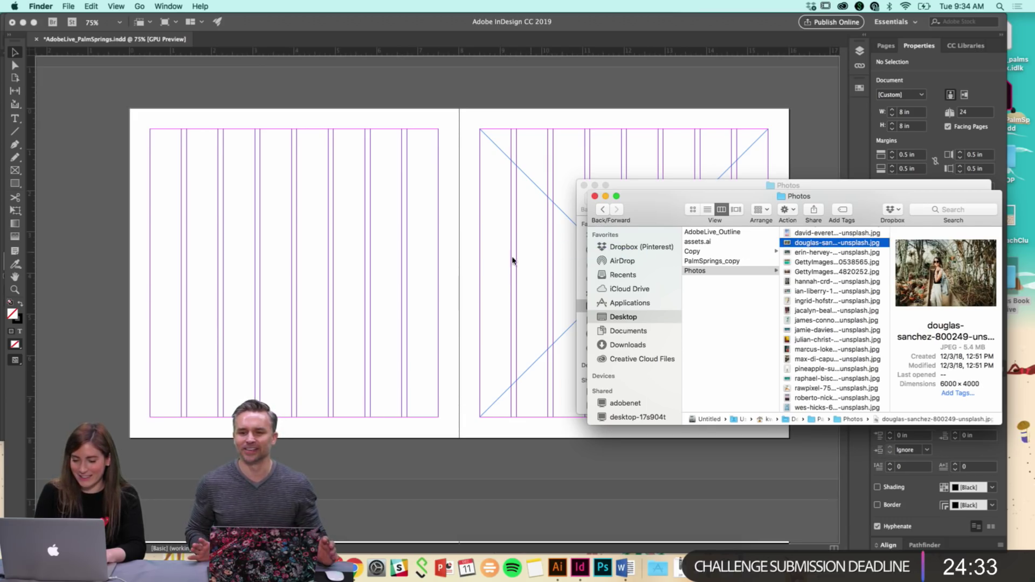
click(883, 280)
click(809, 289)
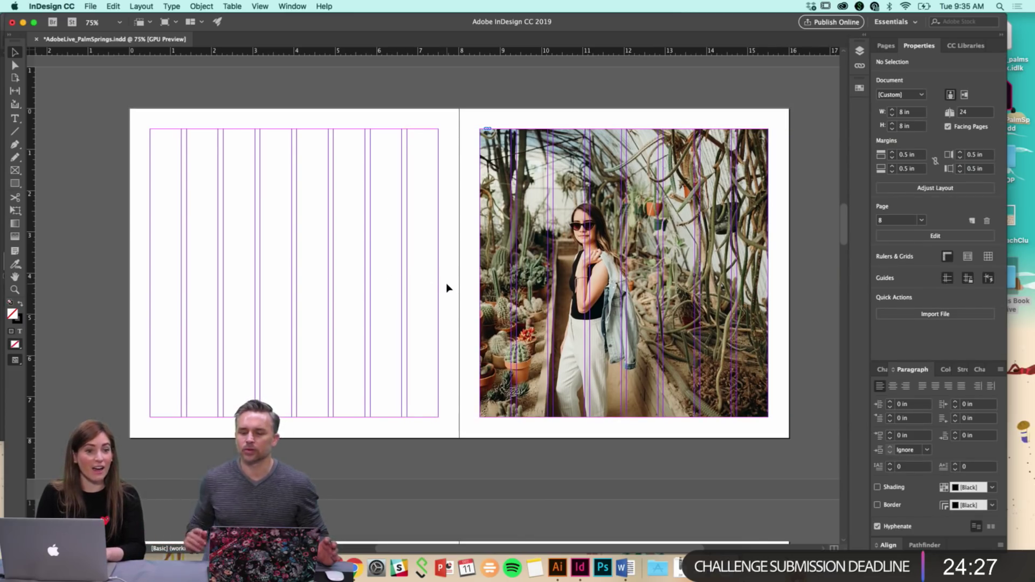
Apply Content-Aware Fit to the cactus greenhouse photo on page 9 and deselect it
scroll(447, 288, up, 1)
click(553, 277)
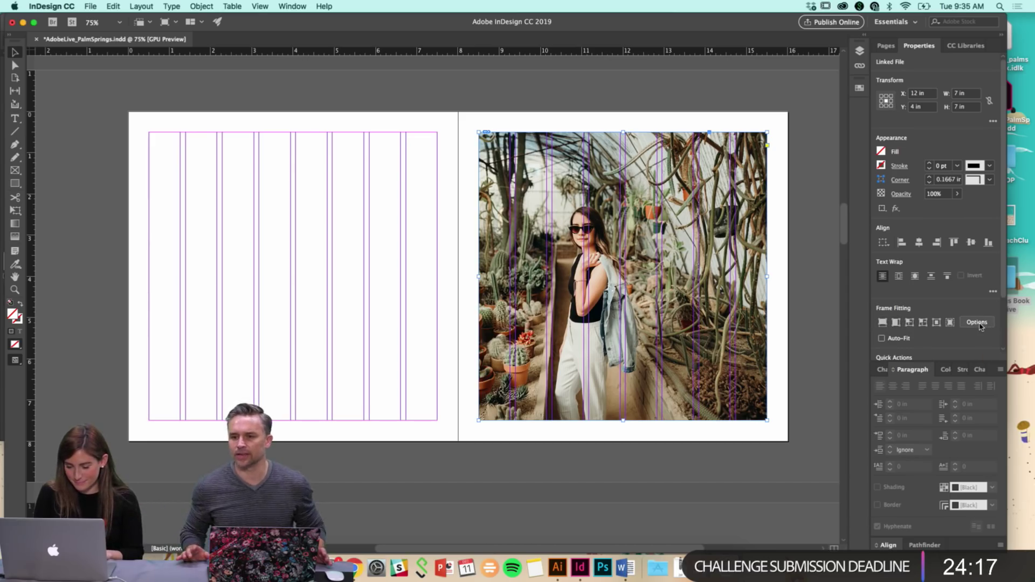
click(950, 323)
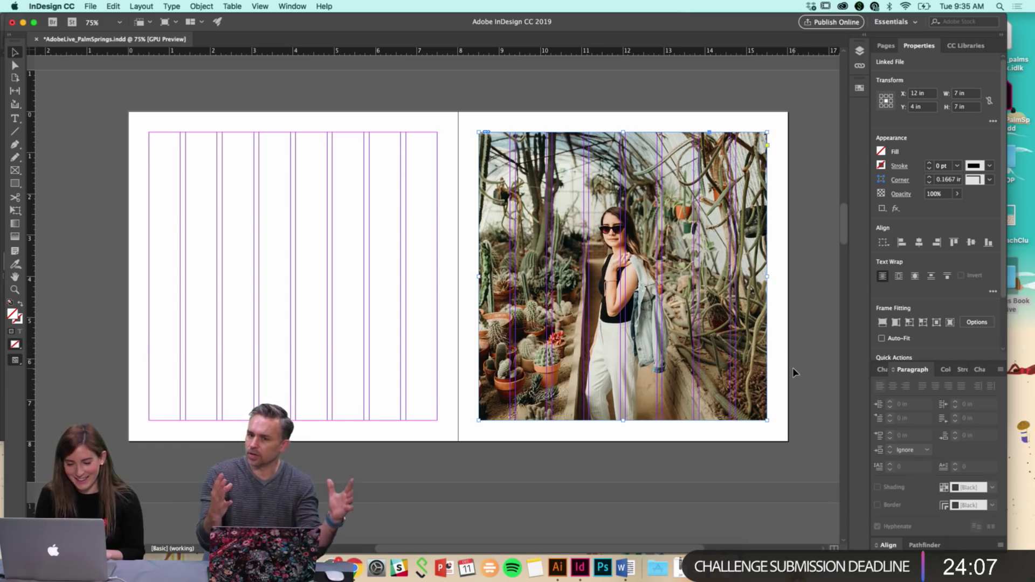
click(804, 384)
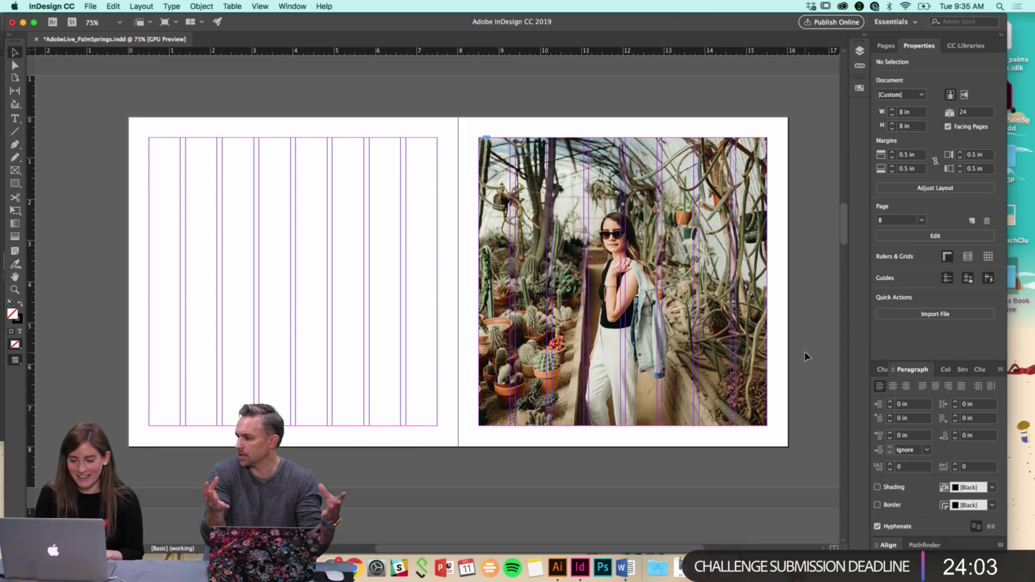
Zoom out to 50%, check the PalmSprings_copy document in Word for the book's sections, and return to InDesign
scroll(807, 356, up, 1)
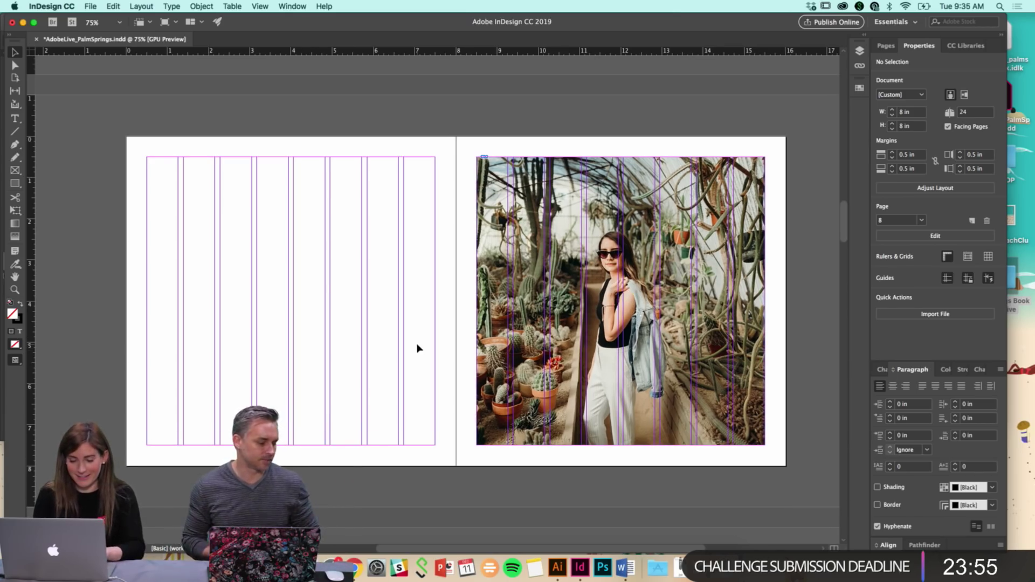
key(super+minus)
scroll(418, 348, up, 2)
scroll(419, 348, up, 10)
scroll(419, 348, down, 5)
scroll(419, 348, down, 2)
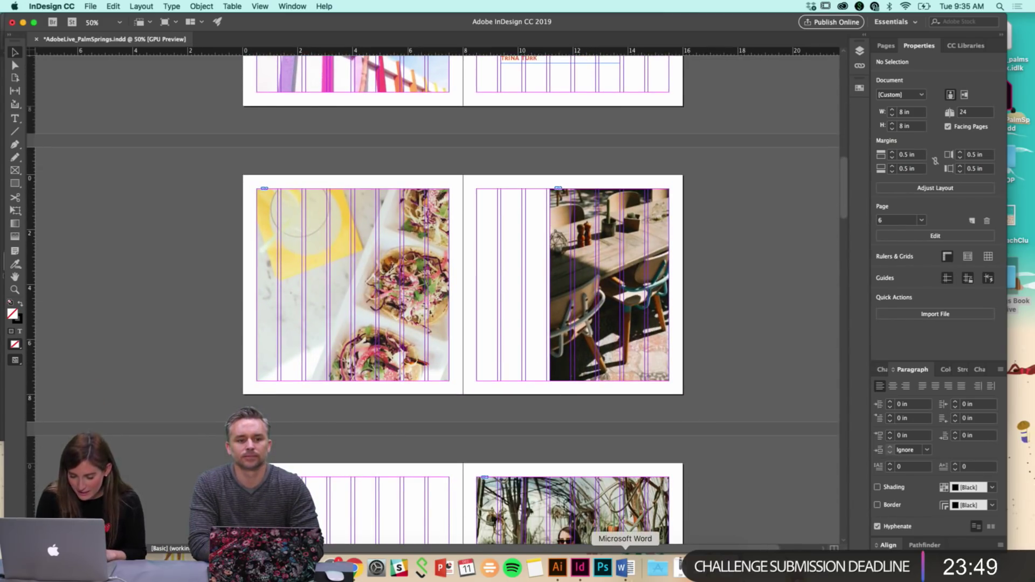
click(625, 568)
click(434, 355)
scroll(434, 355, down, 1)
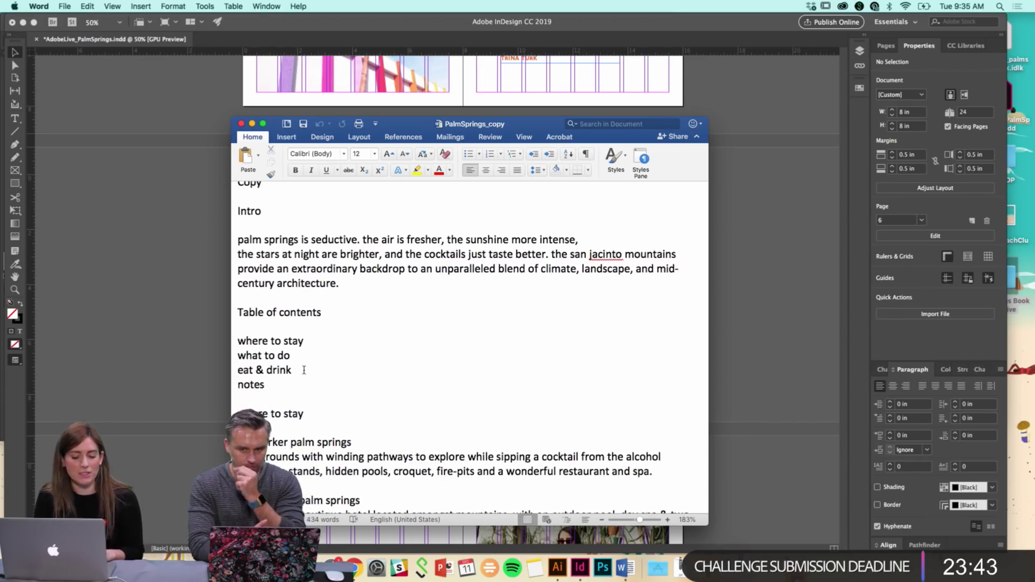
drag(393, 126, 706, 96)
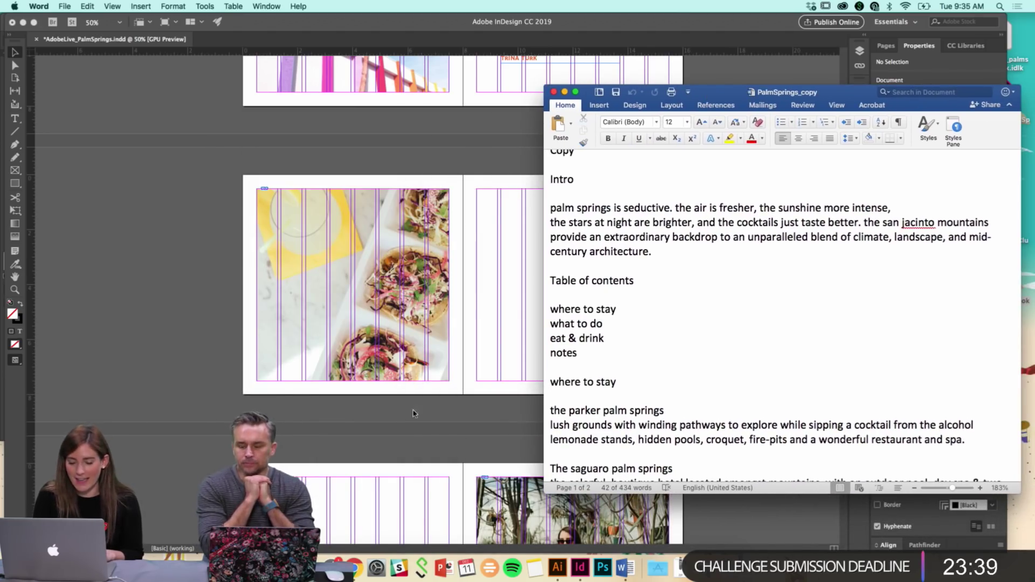
click(395, 414)
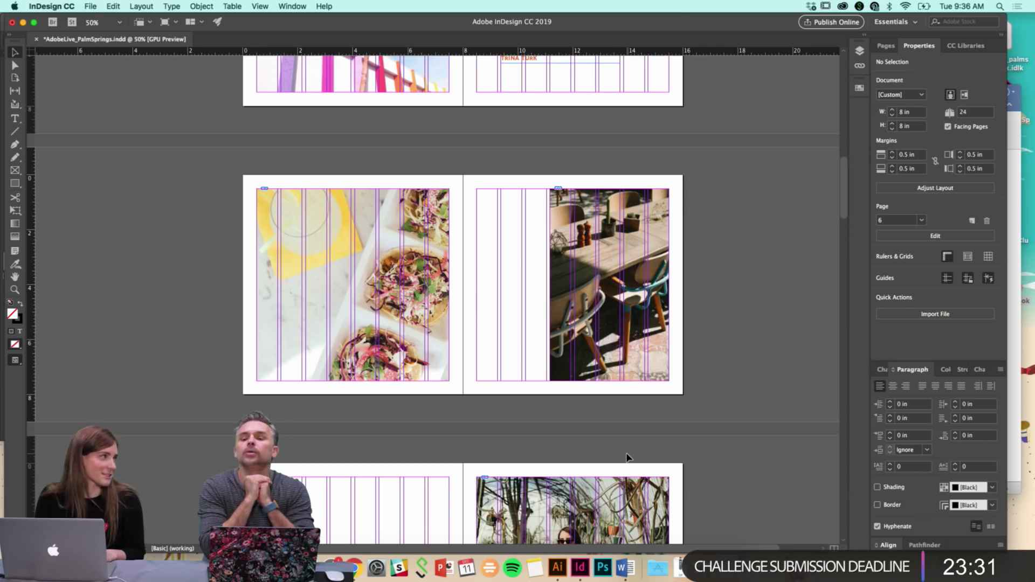
Review the laid-out spreads of pages 6 to 9 and go to the blank spread of pages 10 and 11
scroll(731, 317, down, 8)
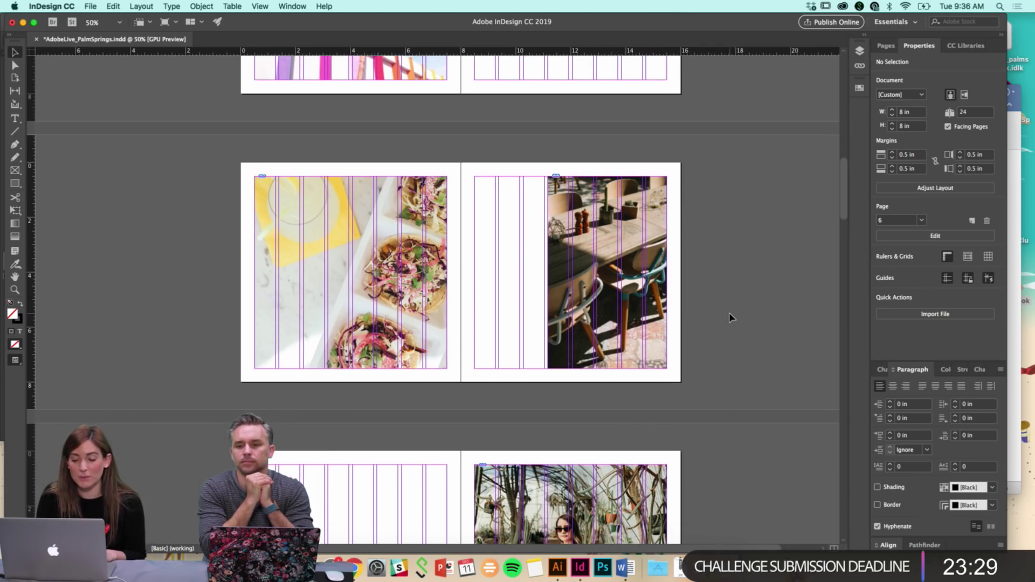
scroll(731, 317, up, 2)
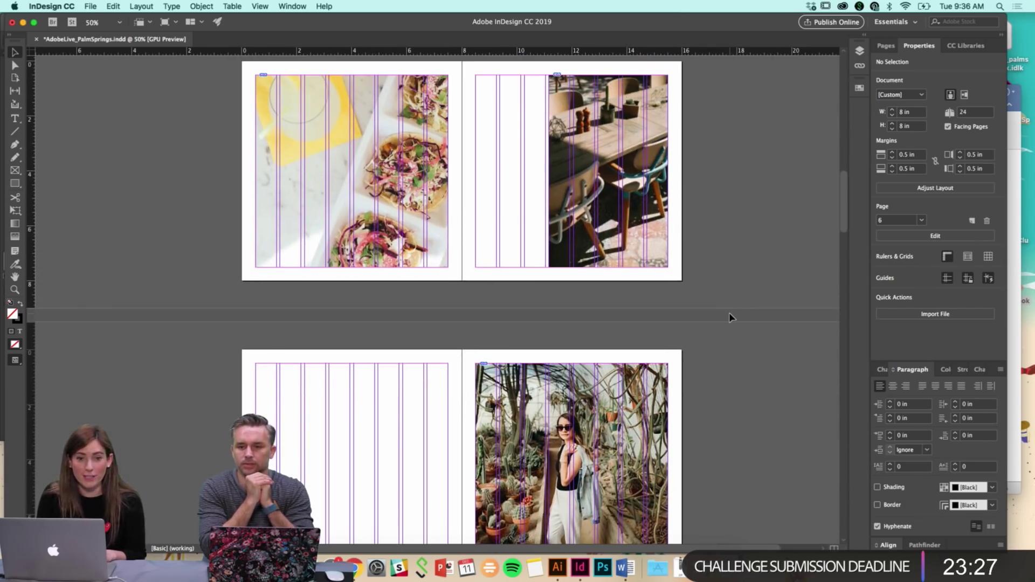
scroll(731, 317, up, 1)
scroll(730, 317, down, 5)
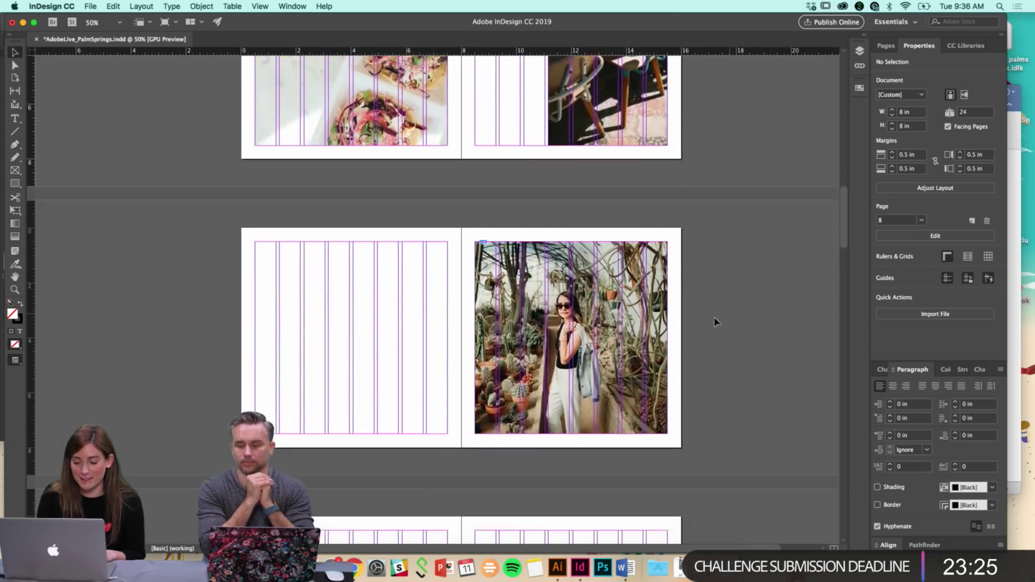
scroll(524, 371, up, 3)
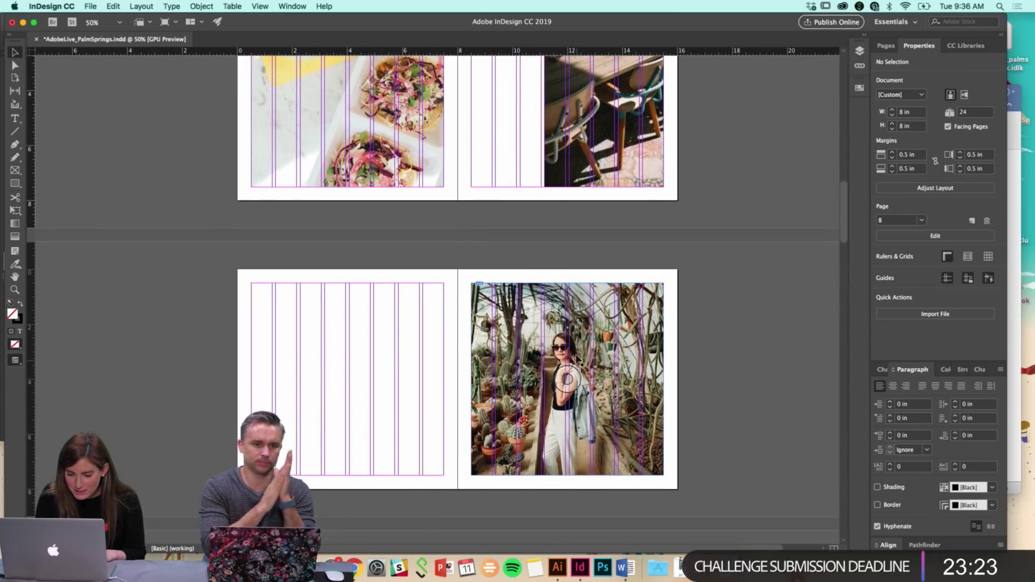
scroll(570, 404, up, 1)
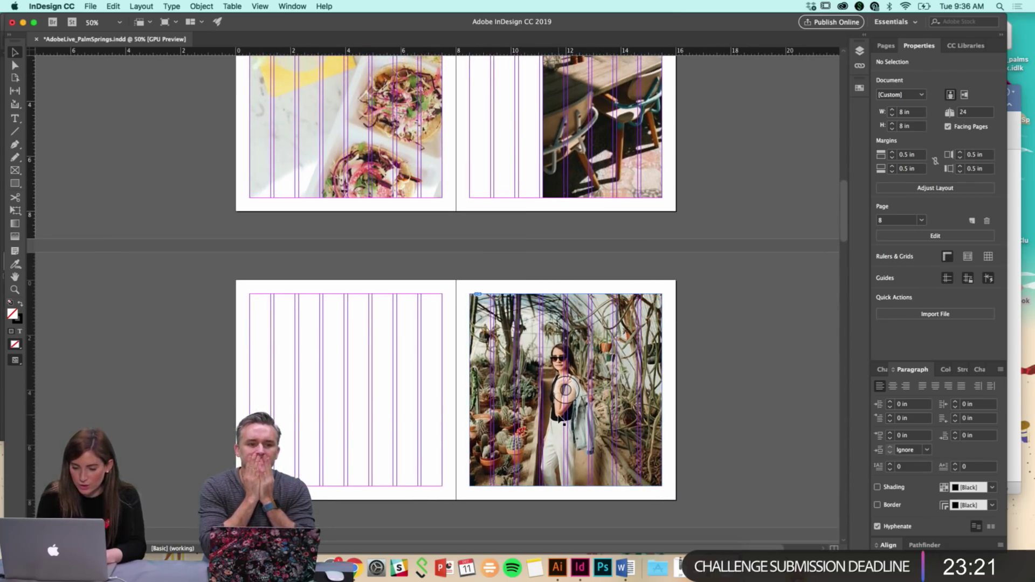
scroll(565, 390, up, 9)
scroll(487, 282, up, 1)
scroll(488, 282, down, 10)
scroll(488, 283, up, 15)
scroll(489, 282, down, 8)
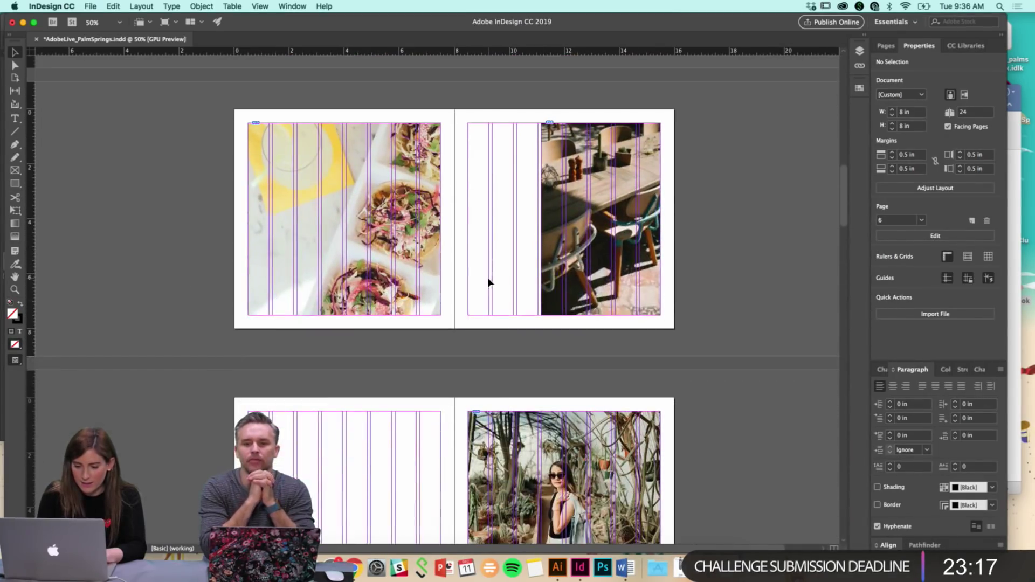
scroll(635, 369, down, 20)
scroll(511, 397, down, 4)
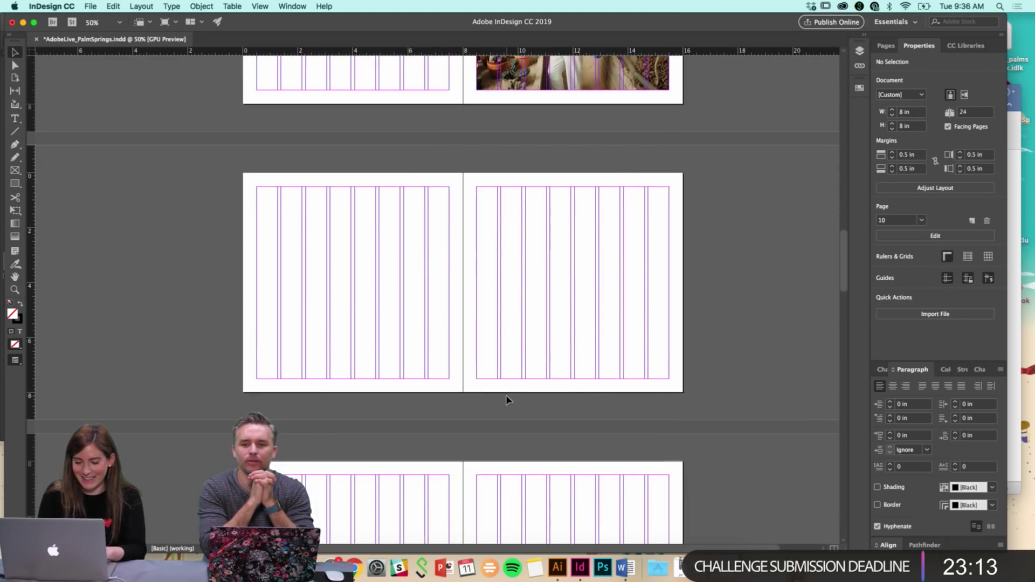
click(311, 568)
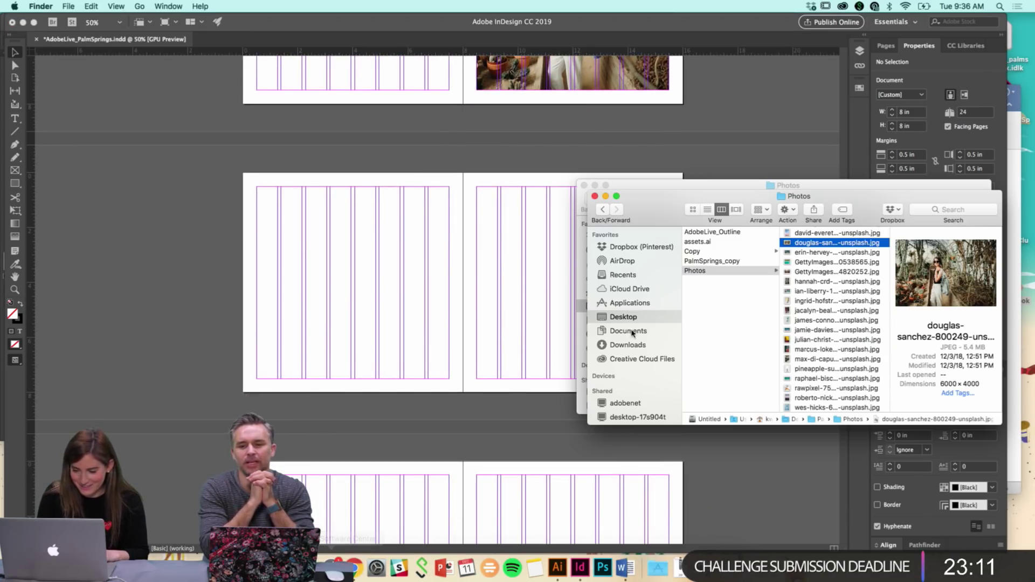
click(558, 569)
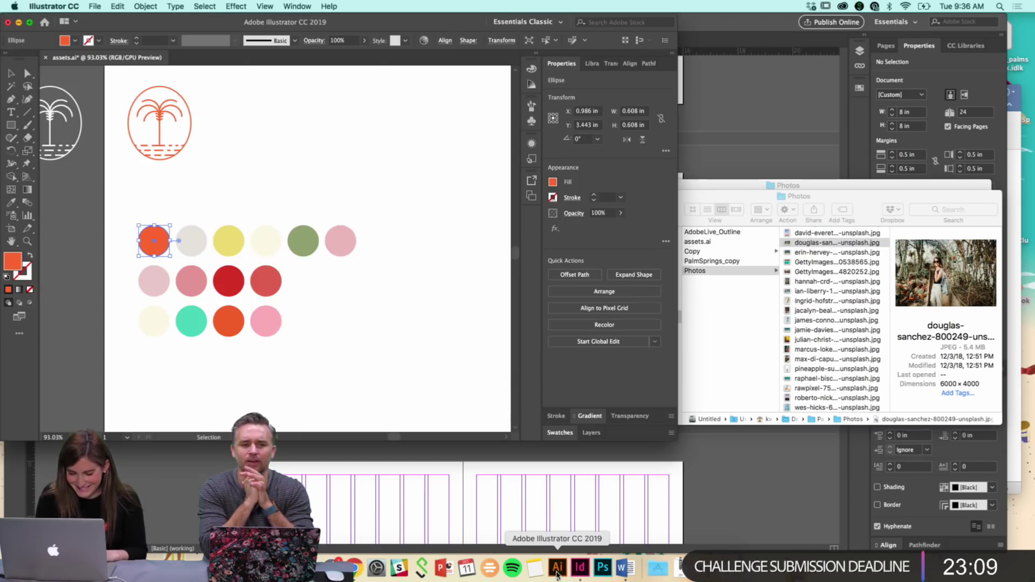
click(696, 157)
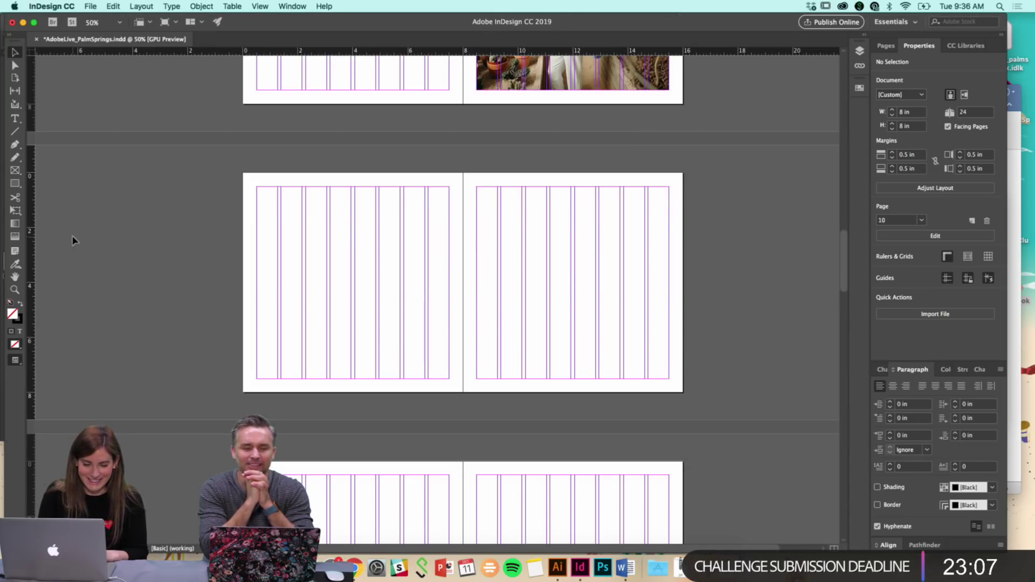
Draw an 8 by 8 in rectangle covering the whole of page 10
click(18, 185)
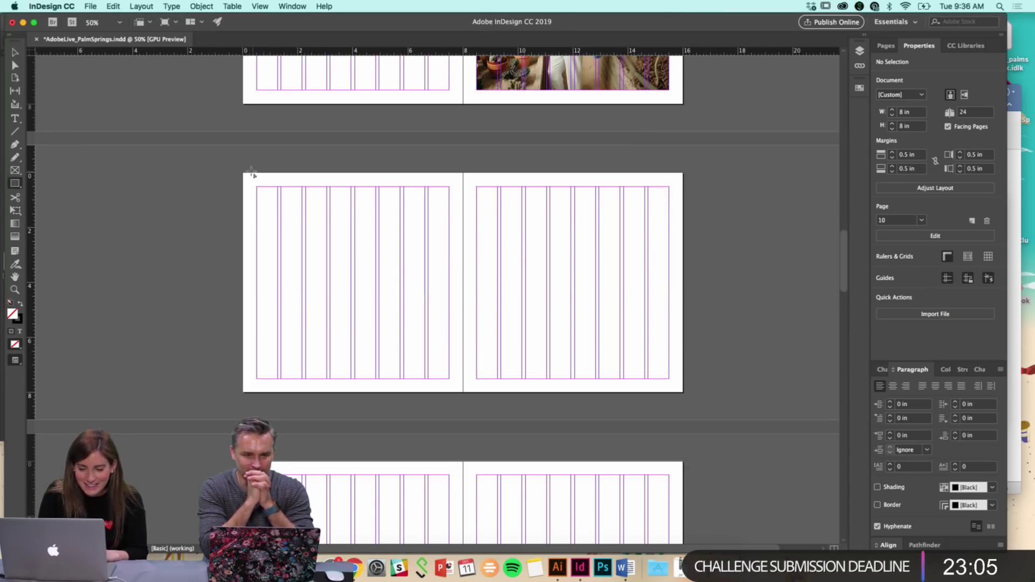
drag(244, 173, 465, 397)
click(502, 395)
click(560, 304)
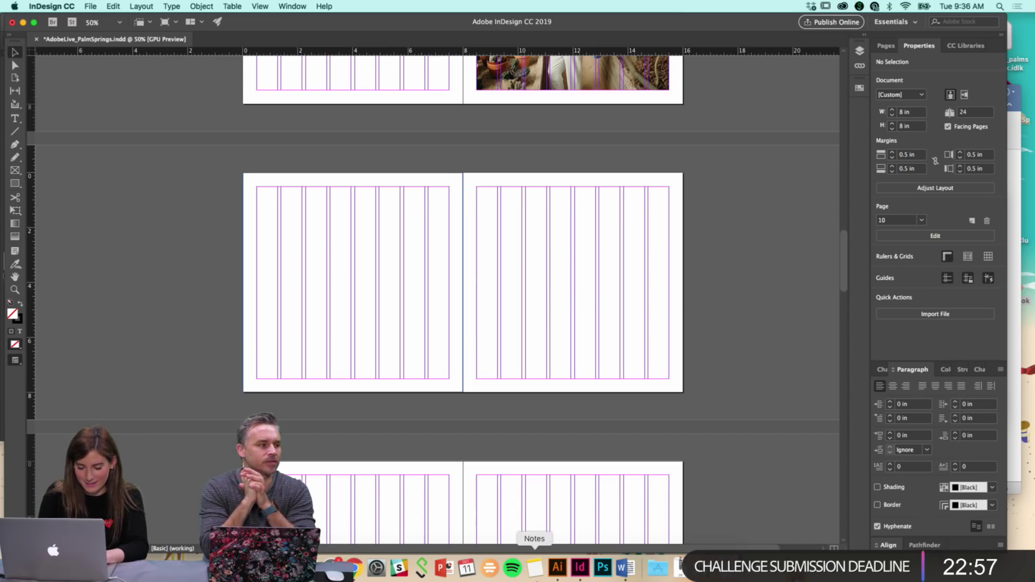
Switch to Illustrator, copy the hex code f0df7e of the yellow circle in assets.ai, and return to InDesign
click(558, 571)
scroll(324, 348, left, 5)
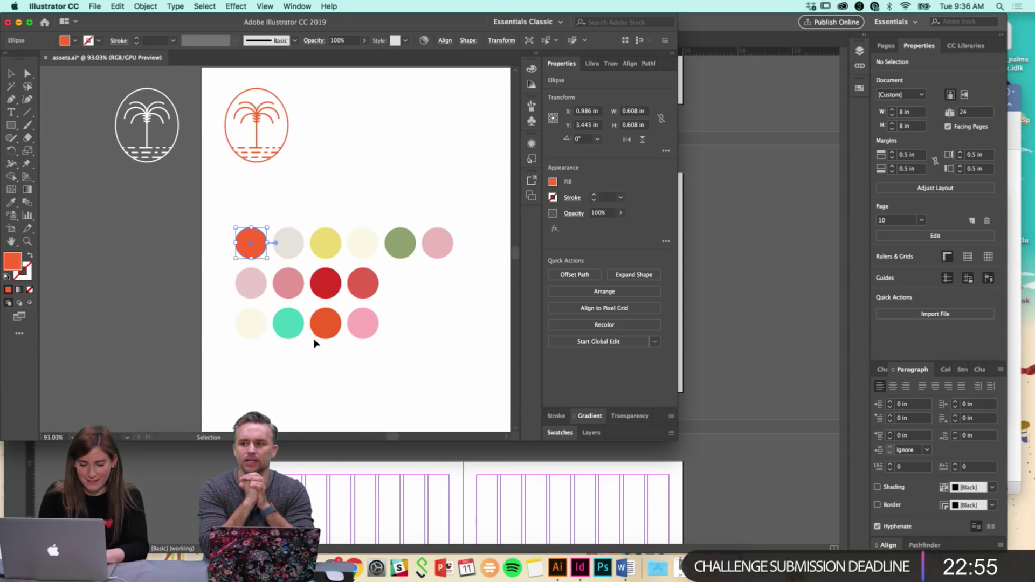
click(334, 245)
double_click(13, 262)
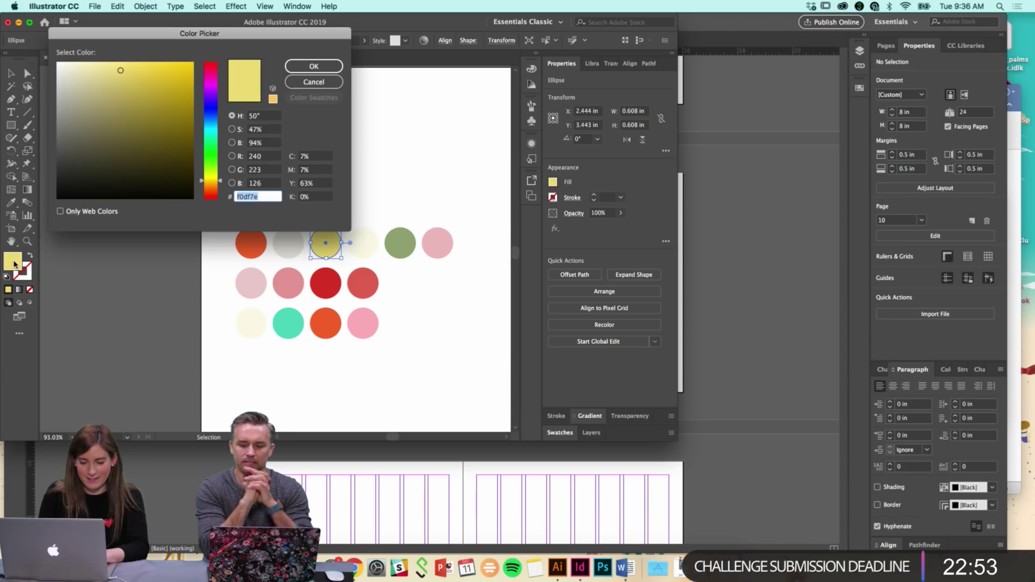
click(314, 66)
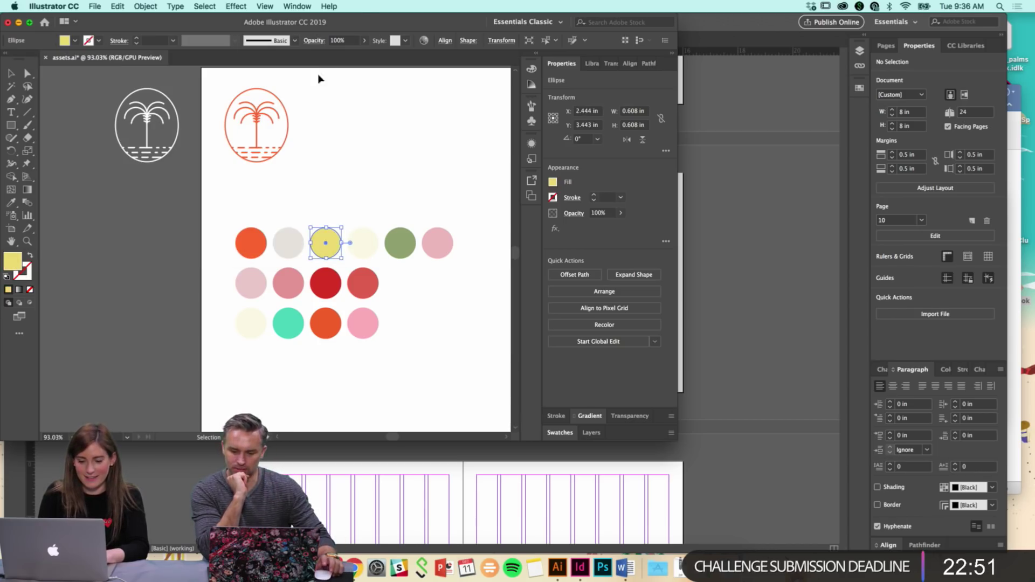
click(430, 210)
click(713, 276)
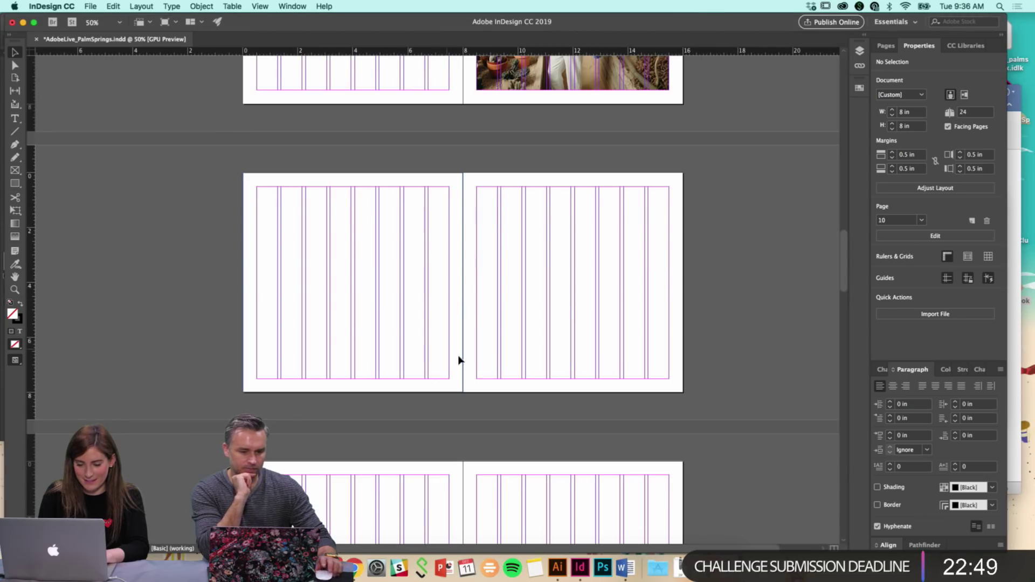
Fill the rectangle on page 10 with the copied yellow f0df7e, leave it without a stroke, and deselect it
drag(470, 416, 435, 378)
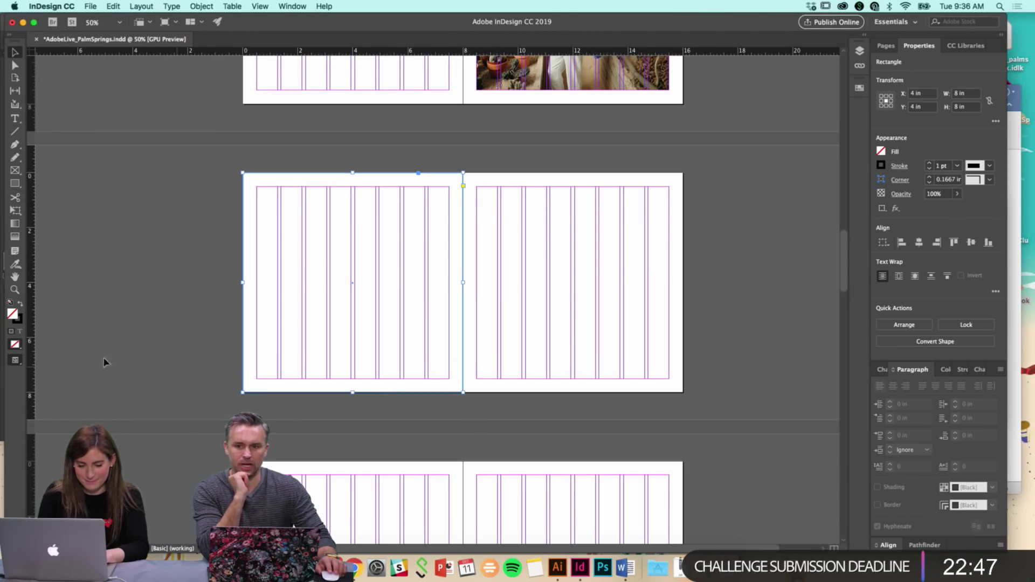
click(20, 304)
double_click(12, 314)
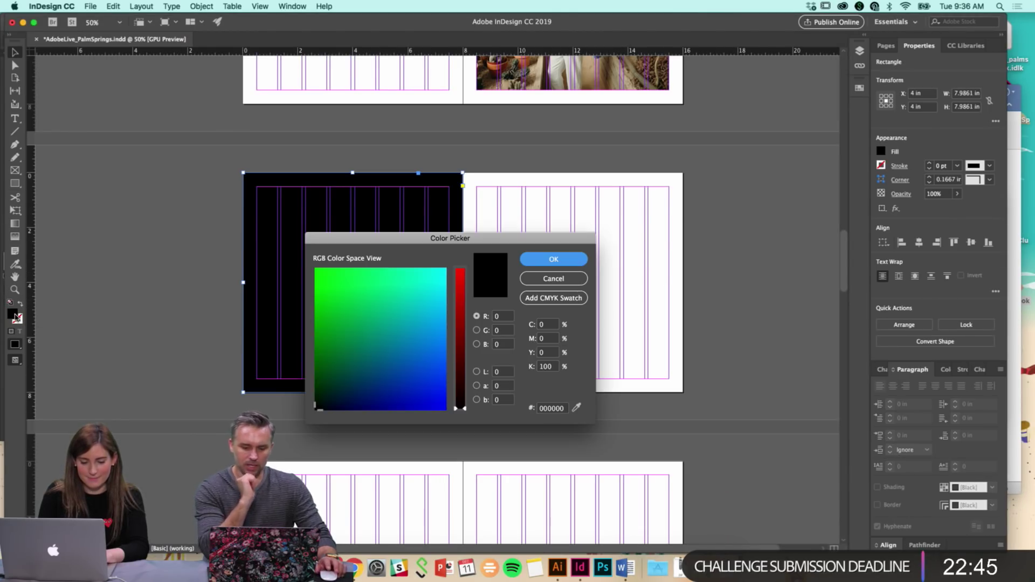
double_click(551, 408)
key(super+v)
click(553, 261)
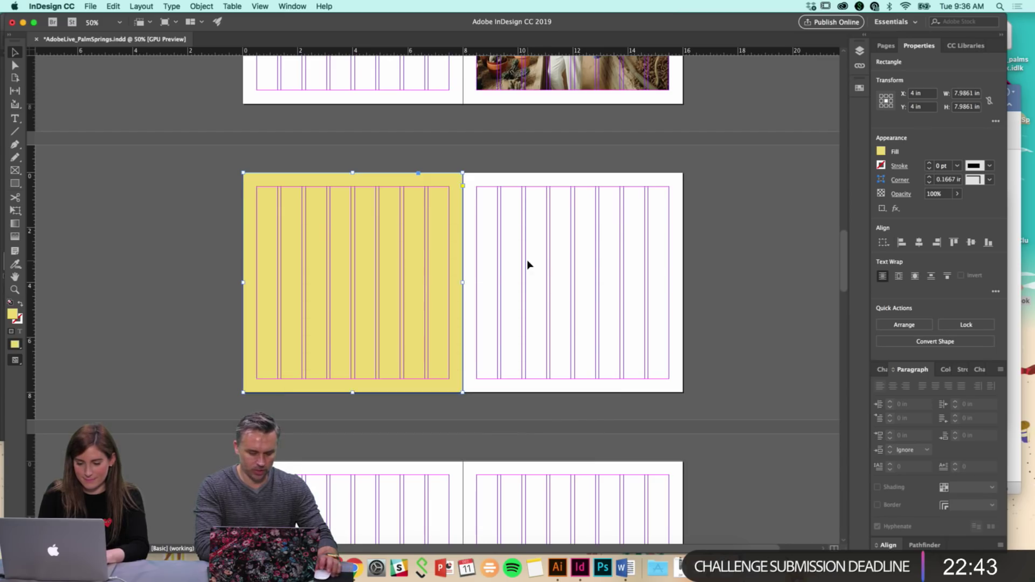
click(479, 276)
click(458, 289)
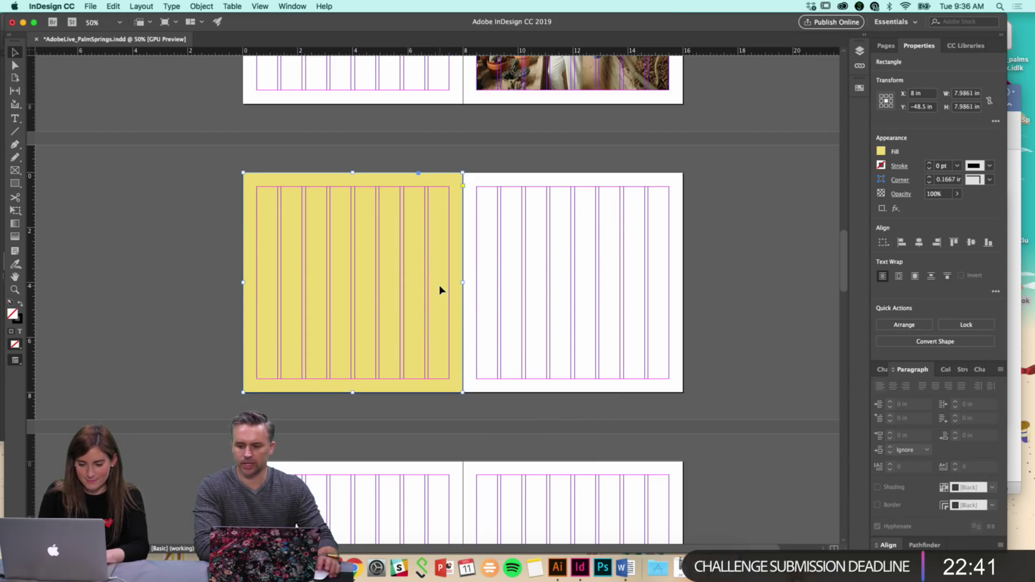
click(517, 340)
scroll(517, 338, right, 1)
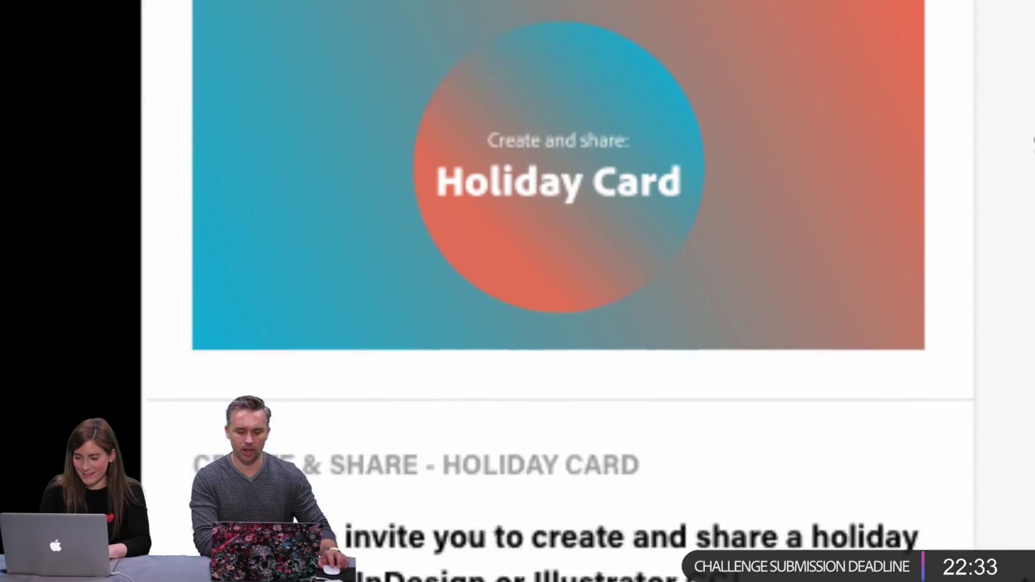
scroll(1033, 141, down, 5)
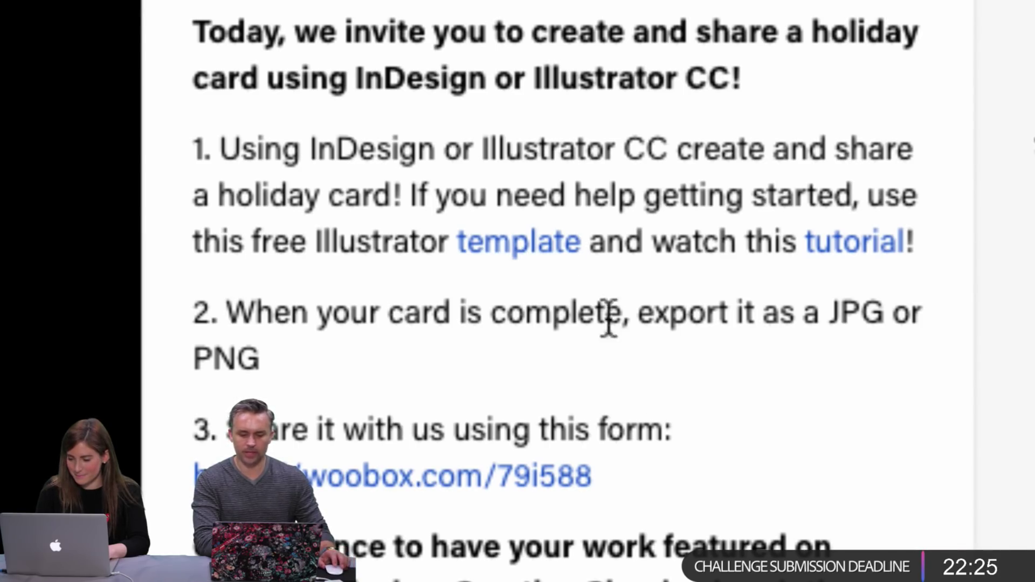
scroll(624, 343, up, 2)
scroll(624, 448, down, 5)
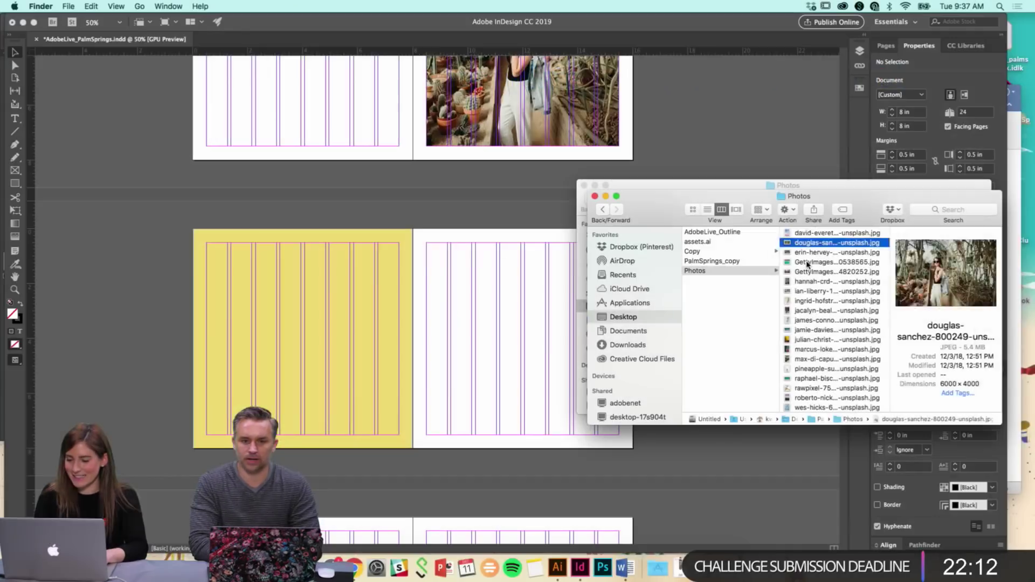
Try placing the yellow and red ACE sign photo from the Photos folder straight onto the spread of pages 10 and 11, without a frame
key(Up)
key(Up)
key(Up)
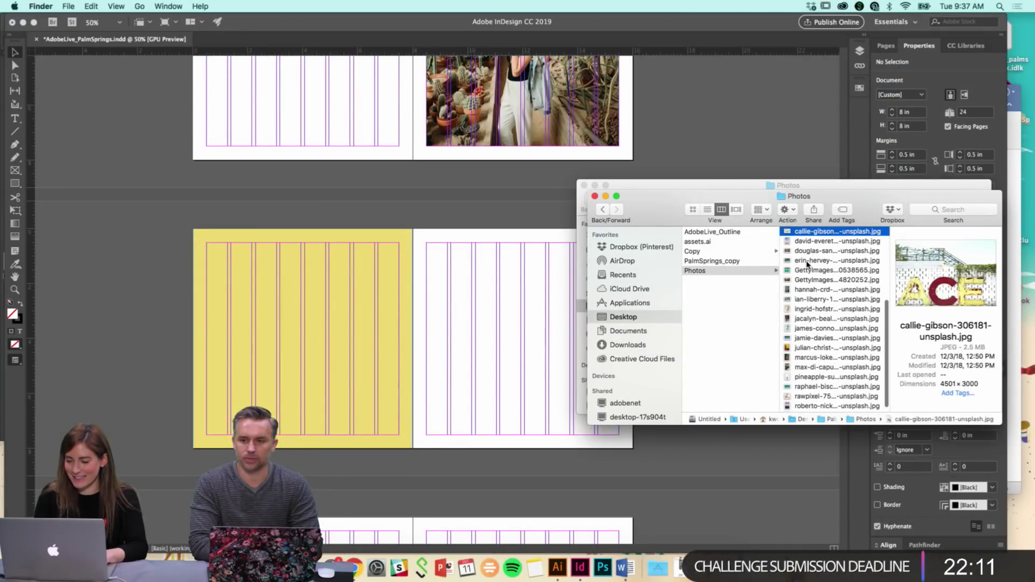
key(Down)
drag(812, 241, 479, 298)
drag(809, 241, 523, 264)
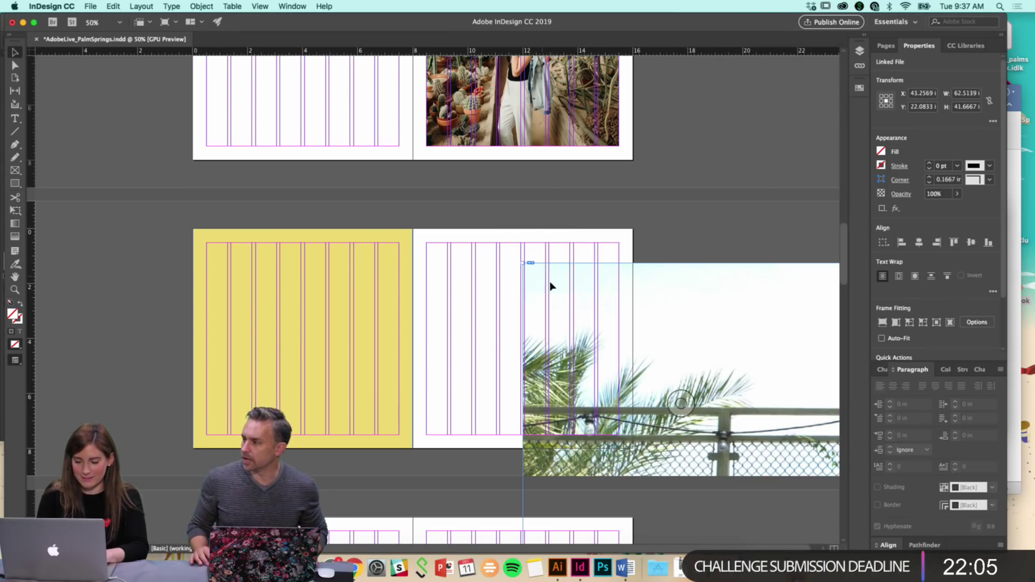
drag(588, 322, 416, 282)
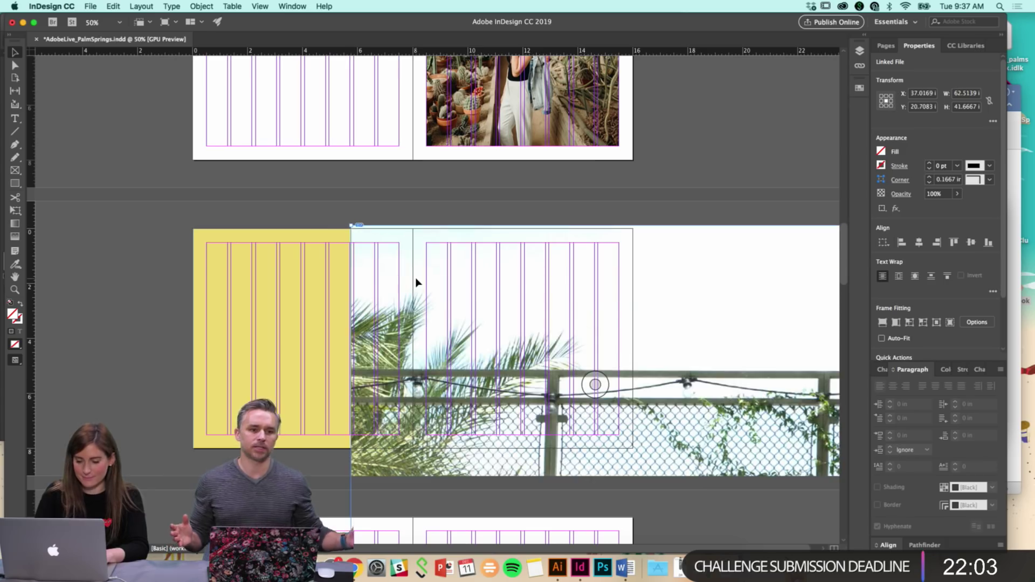
key(Delete)
Draw an empty picture frame about 12.8 by 6.4 in across pages 10 and 11, reaching the spread's right and bottom edges
key(f)
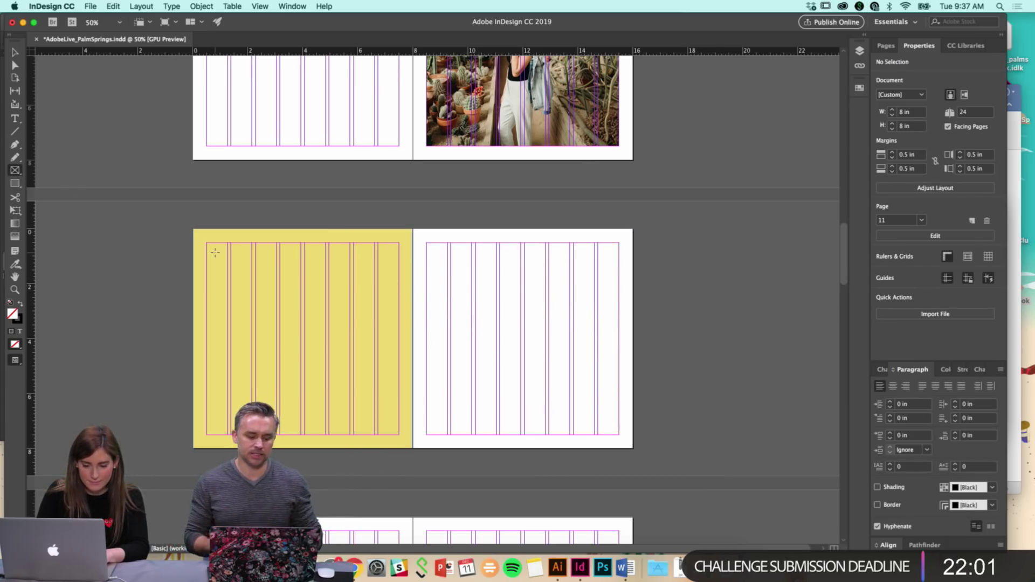
drag(279, 274, 635, 450)
key(v)
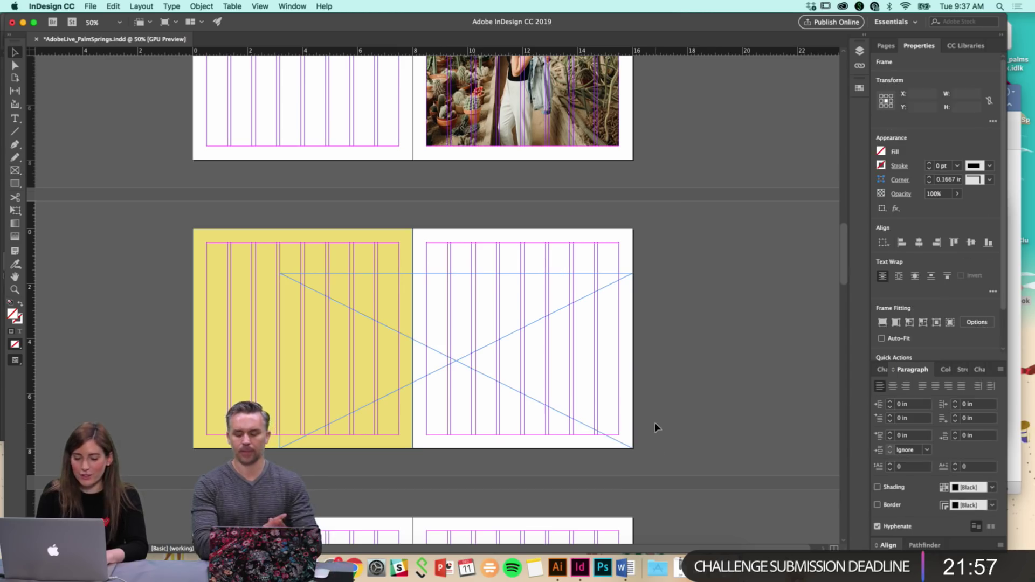
click(657, 428)
Place the ACE sign photo from the Photos folder in the empty frame, filling it proportionally, and select the picture inside
key(super+Tab)
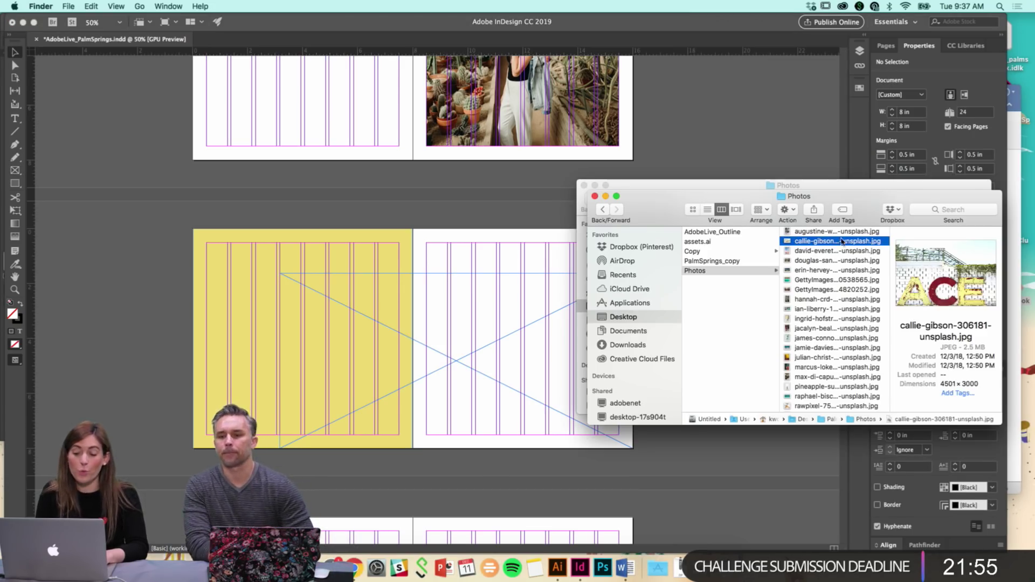
drag(842, 242, 458, 361)
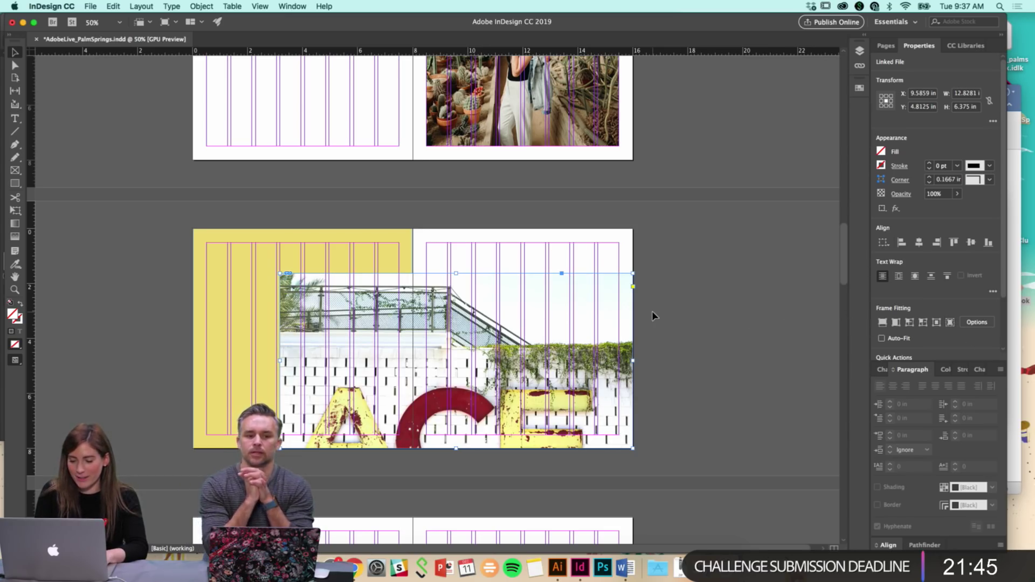
click(456, 361)
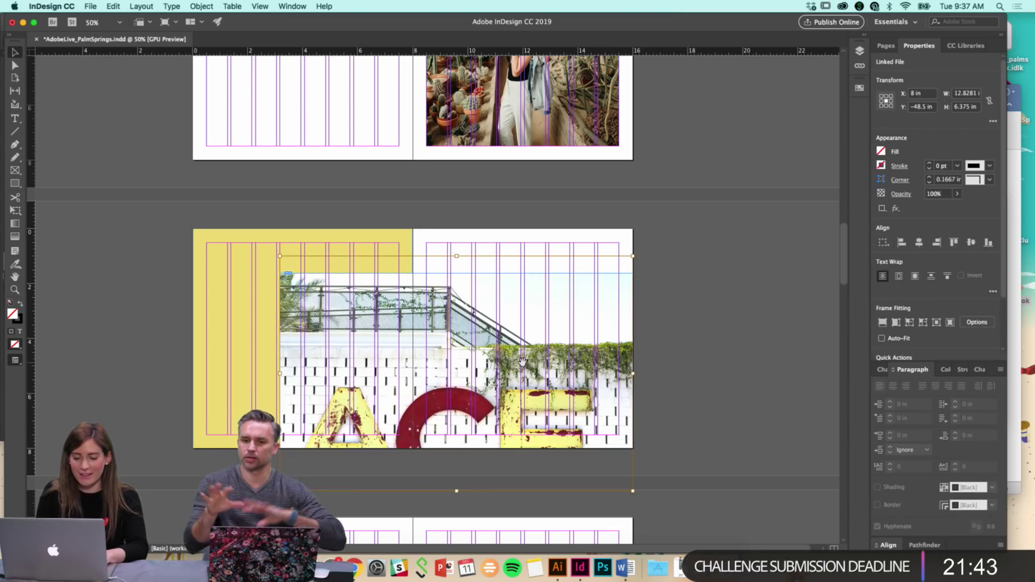
Move the ACE picture up inside its frame to show the whole lettering, nudging it so its lower edge meets the frame's edge
click(744, 319)
click(621, 372)
mouse_move(607, 388)
mouse_down()
mouse_move(604, 370)
mouse_move(601, 386)
mouse_up()
click(673, 411)
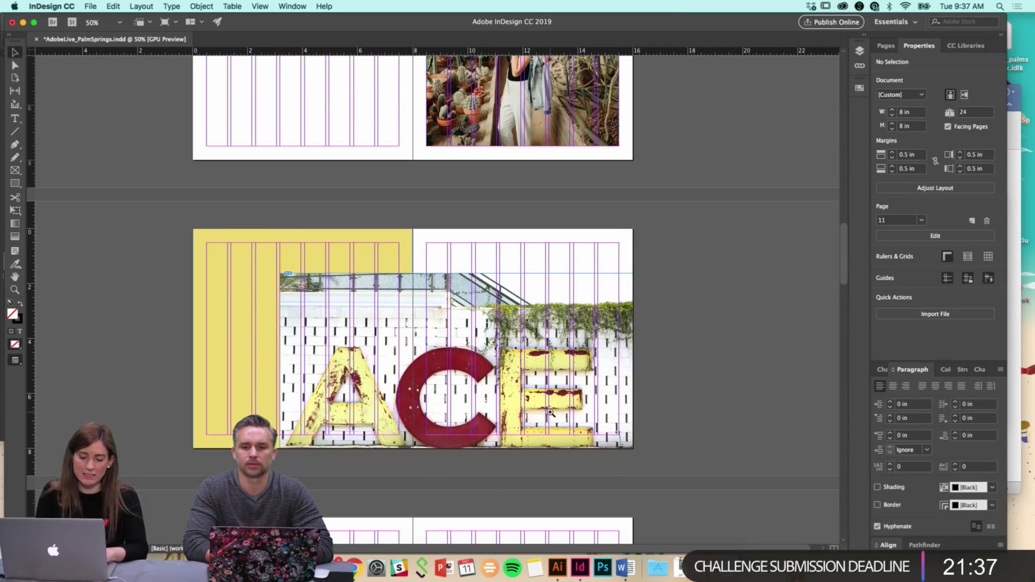
key(super+equal)
click(499, 351)
key(Up)
key(Up)
key(Up)
key(Up)
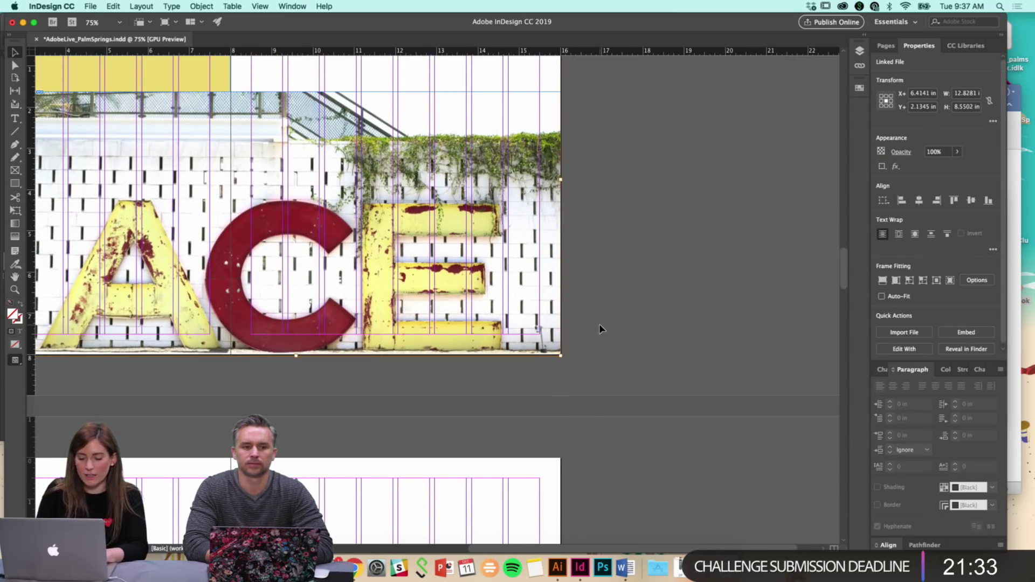
click(602, 329)
Extend the yellow rectangle from page 10 across page 11 to cover the full spread, and preview the spread without guides
scroll(601, 329, up, 10)
scroll(601, 329, left, 10)
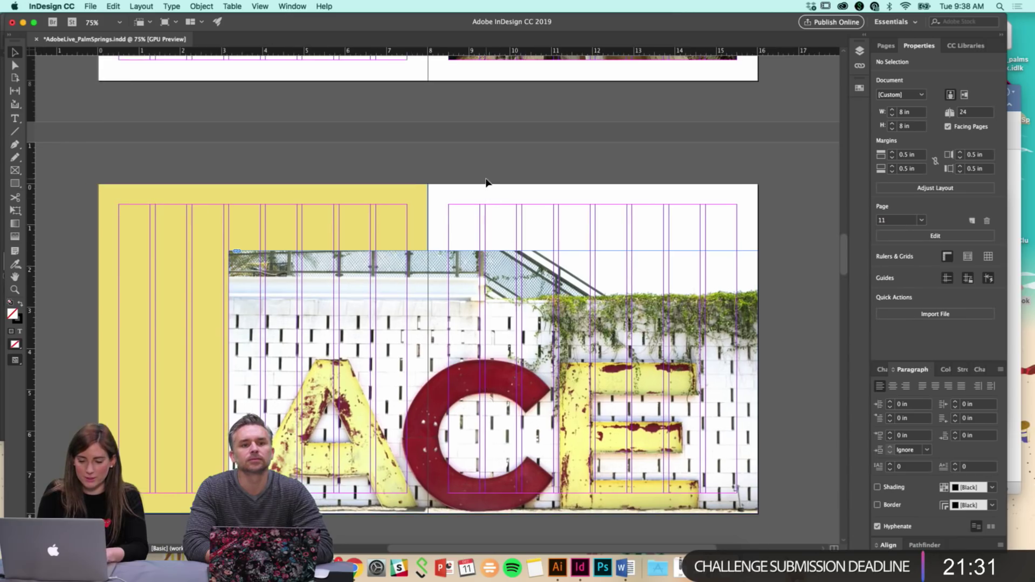
key(super+minus)
scroll(479, 282, down, 2)
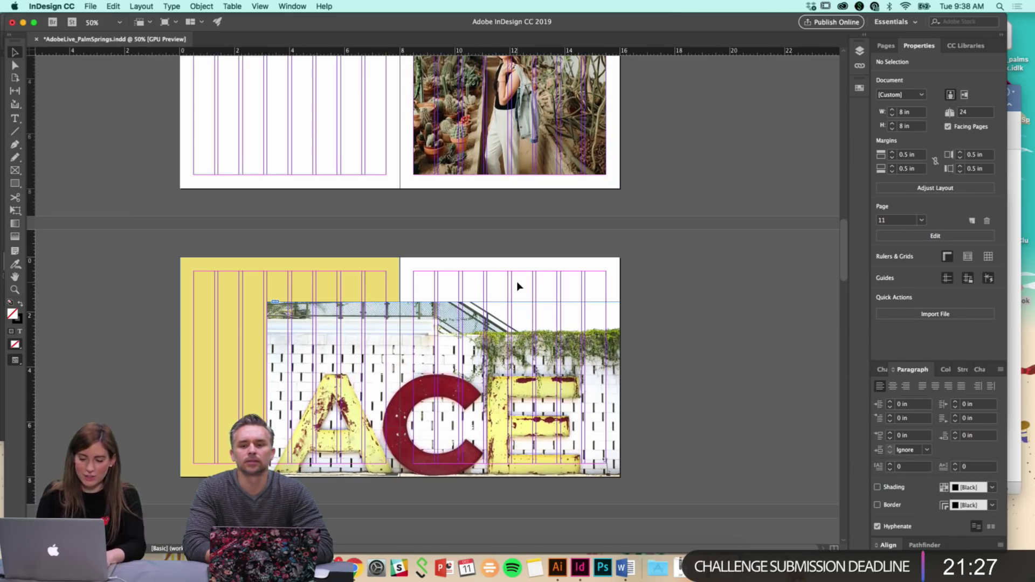
scroll(517, 287, down, 1)
click(394, 259)
drag(401, 354, 620, 355)
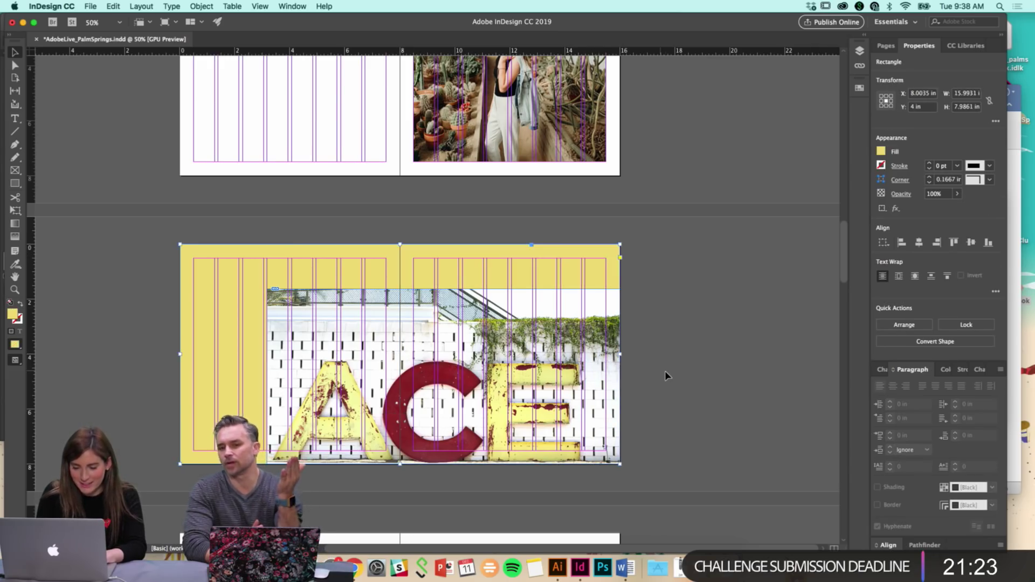
click(667, 376)
key(w)
scroll(645, 373, down, 1)
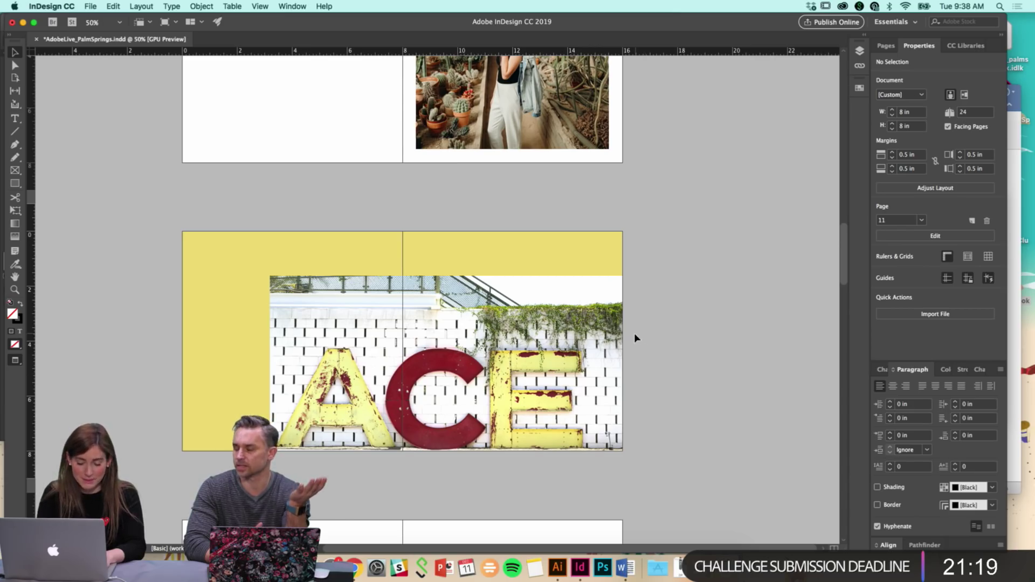
Enlarge the ACE picture inside its frame to about 13.4 by 9 in, keeping its proportions
key(w)
click(569, 389)
click(569, 386)
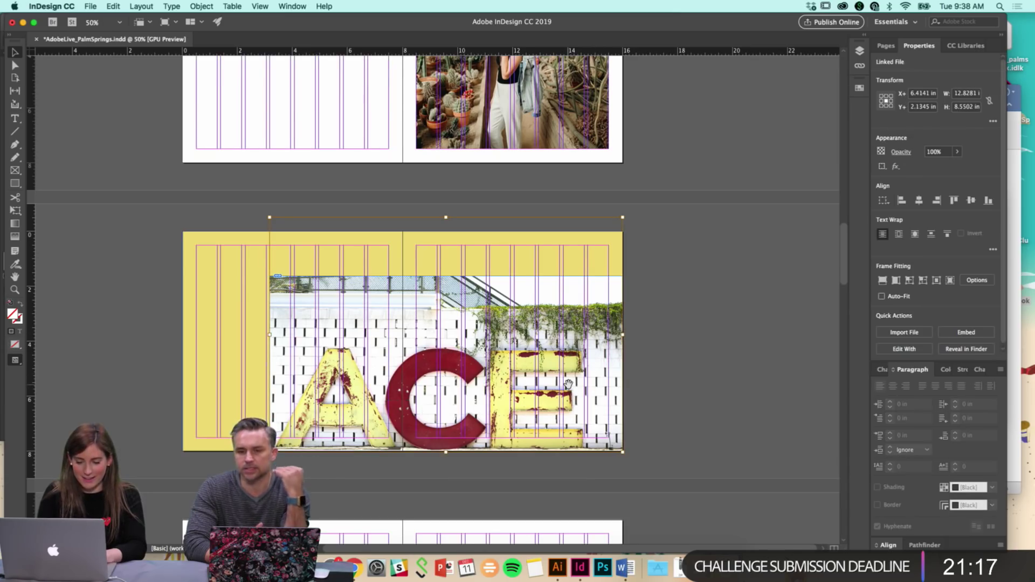
drag(623, 219, 647, 206)
click(683, 295)
Preview the ACE spread without guides at 75% zoom and compare it with the preceding cactus garden spread
key(w)
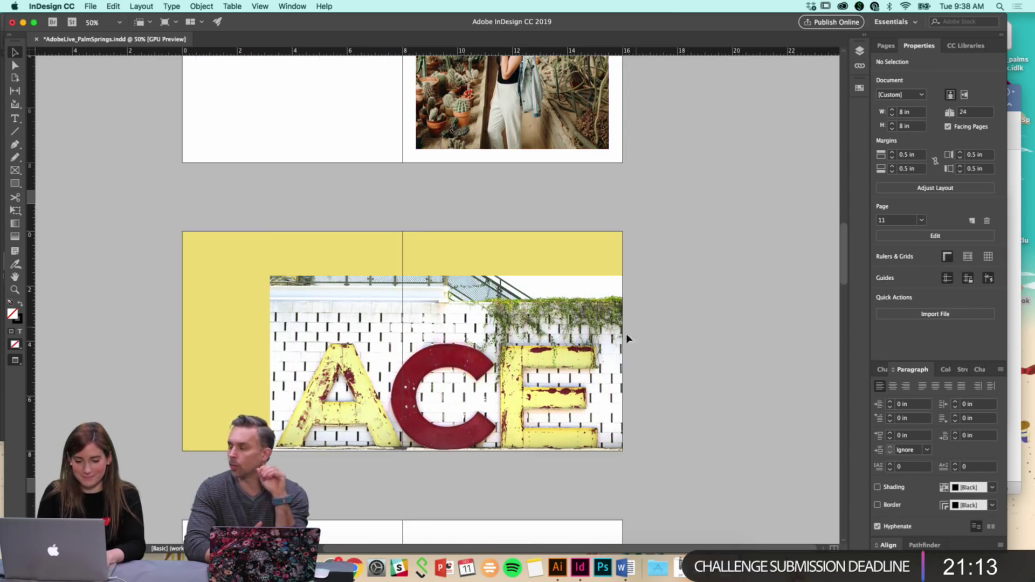
key(super+equal)
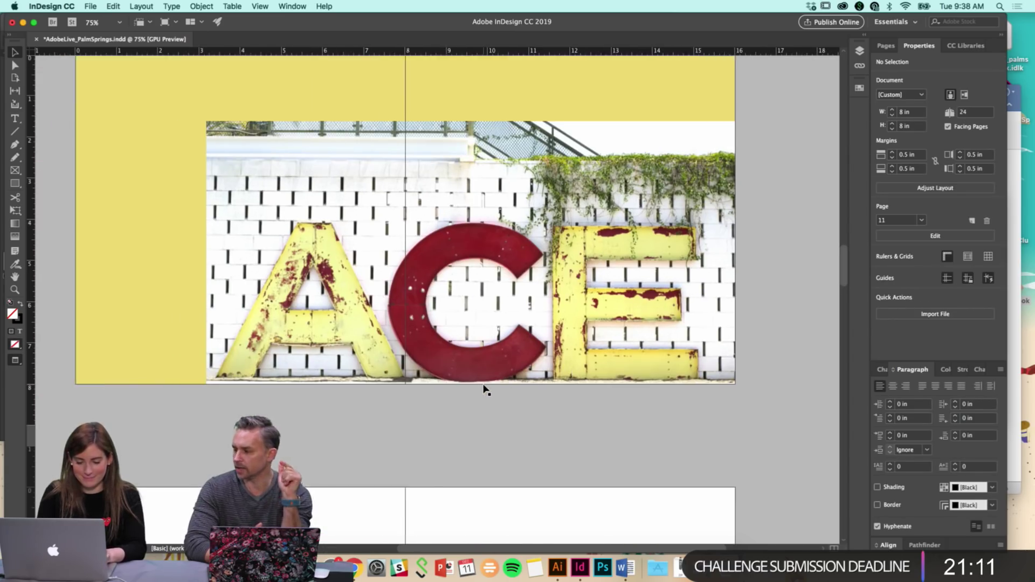
scroll(485, 389, up, 1)
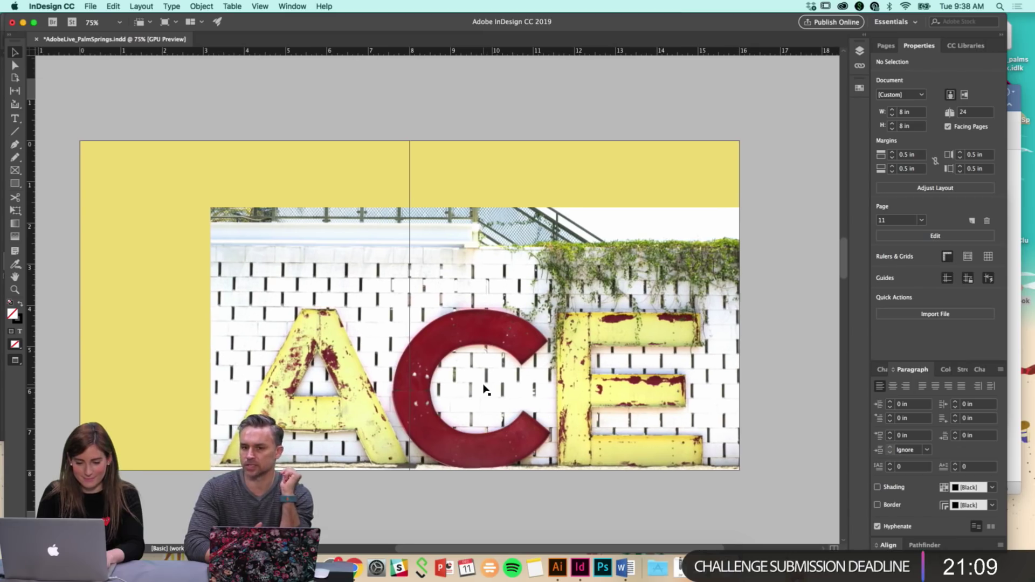
scroll(485, 389, left, 2)
scroll(485, 389, up, 1)
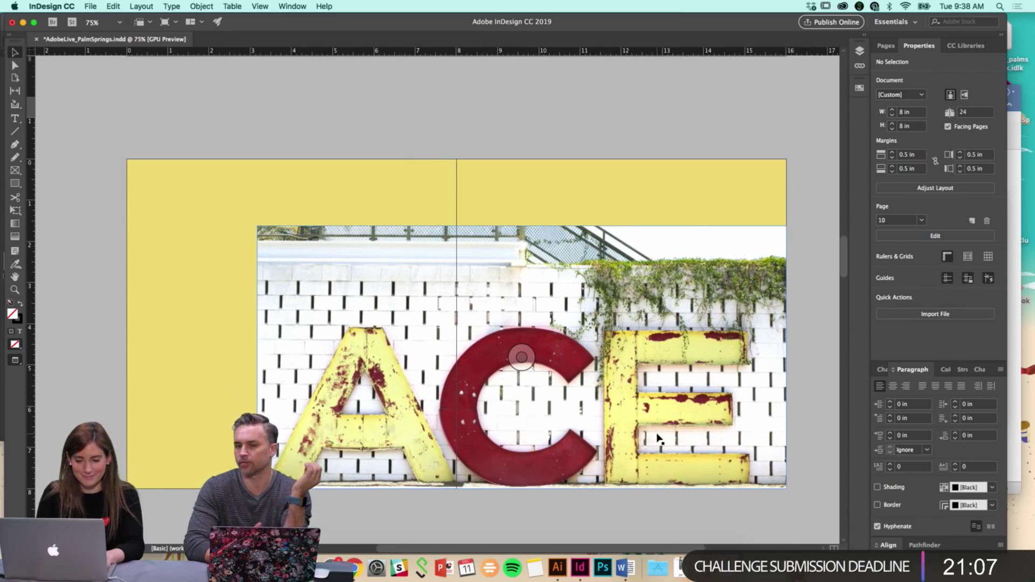
key(w)
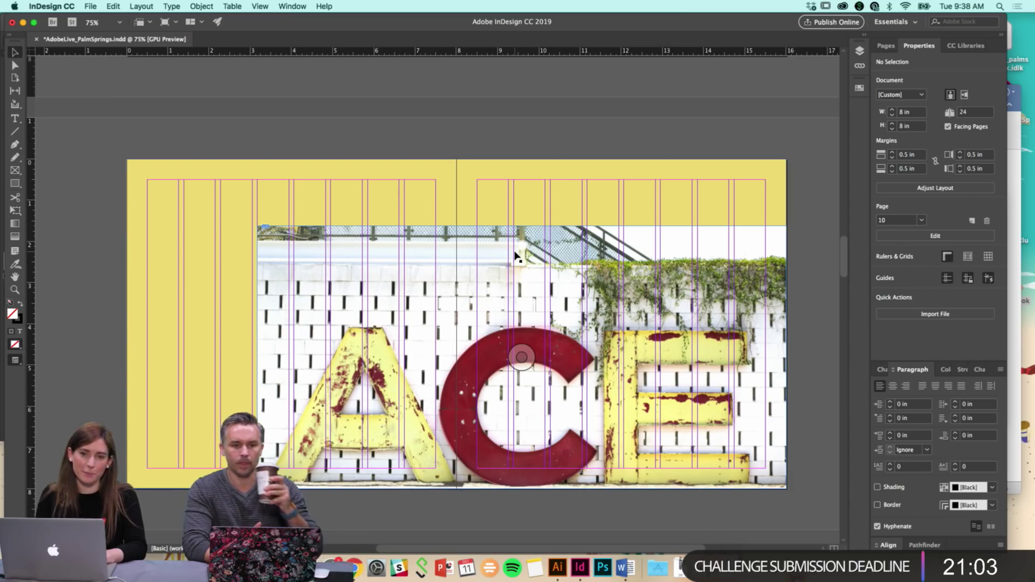
scroll(551, 262, up, 10)
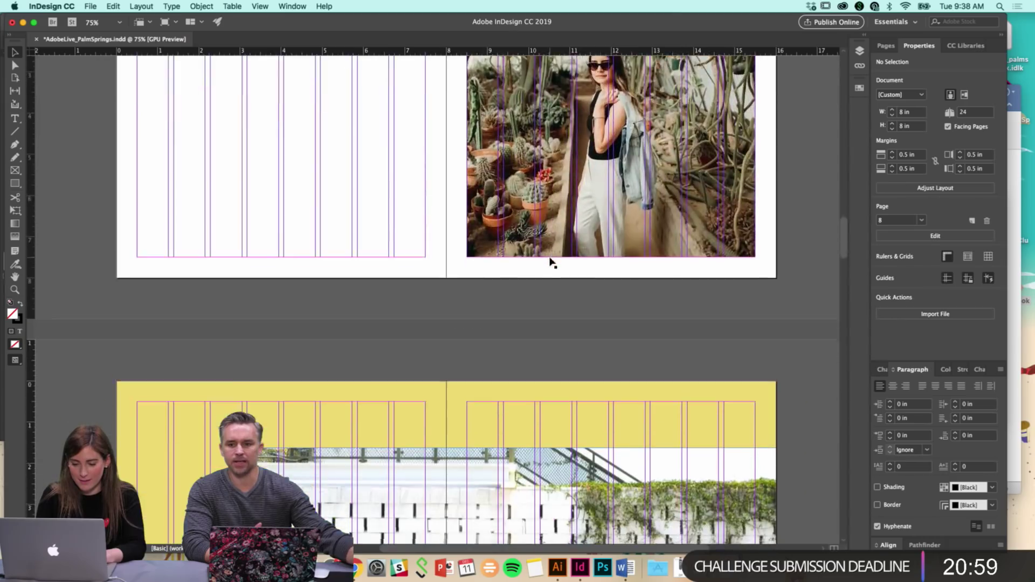
scroll(551, 263, down, 12)
Narrow the ACE photo frame to about 11 in wide from its left edge and refit the picture to fill it proportionally
click(289, 248)
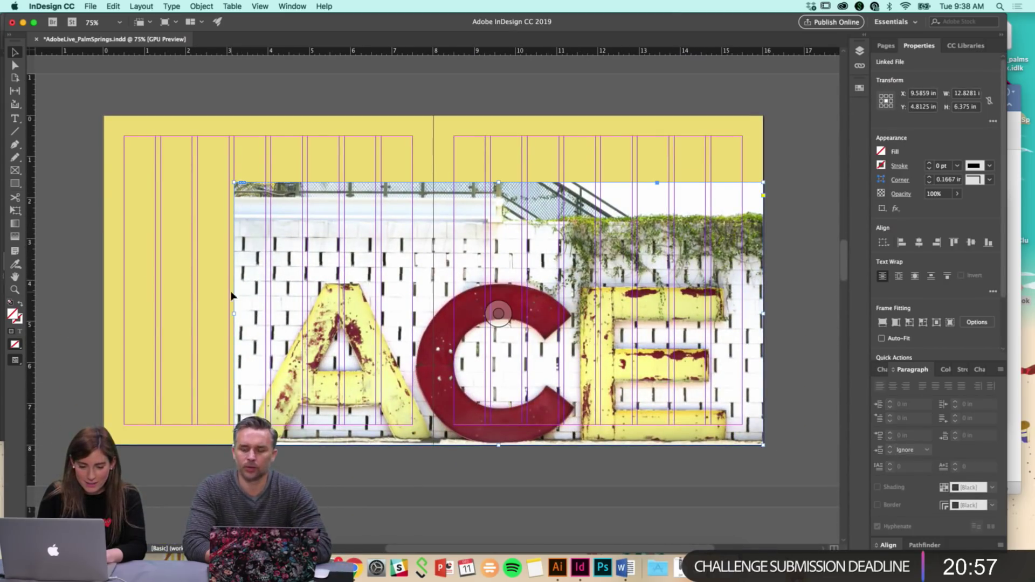
drag(234, 313, 308, 315)
double_click(765, 354)
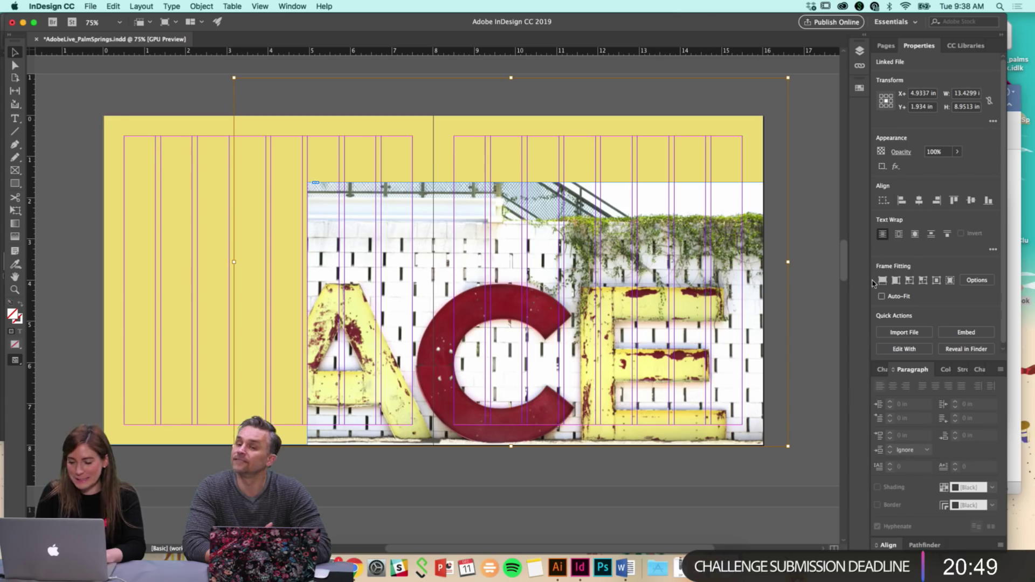
click(883, 280)
Shift the ACE picture up inside the narrowed frame so the letters sit just above its lower edge, and deselect it
click(702, 353)
drag(702, 353, 701, 336)
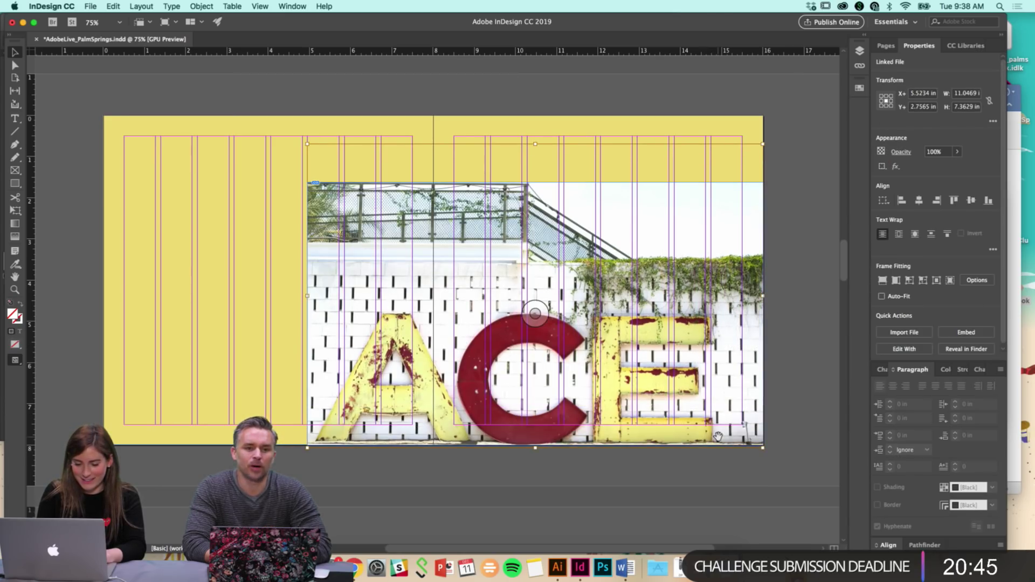
click(792, 452)
click(750, 434)
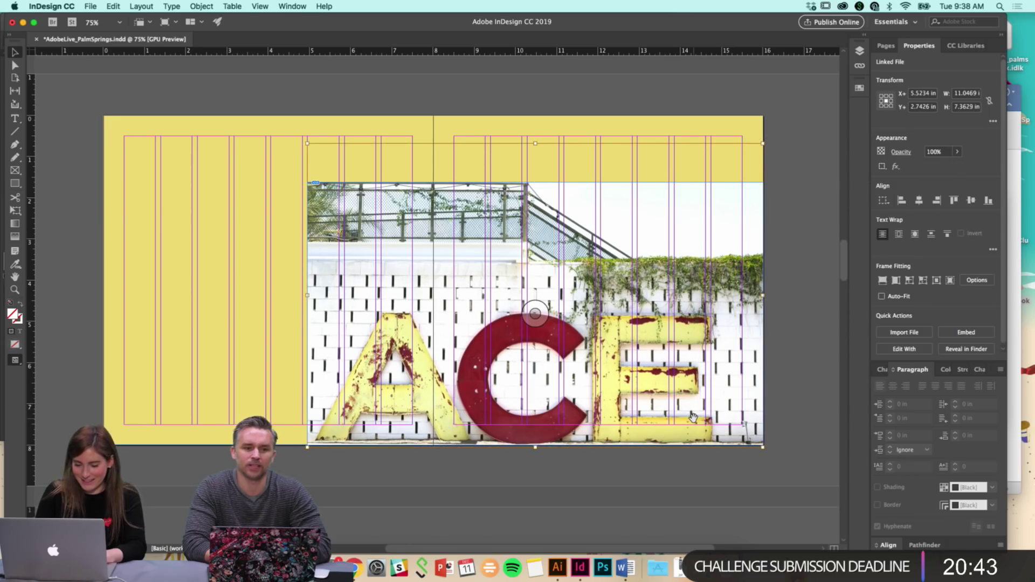
click(779, 428)
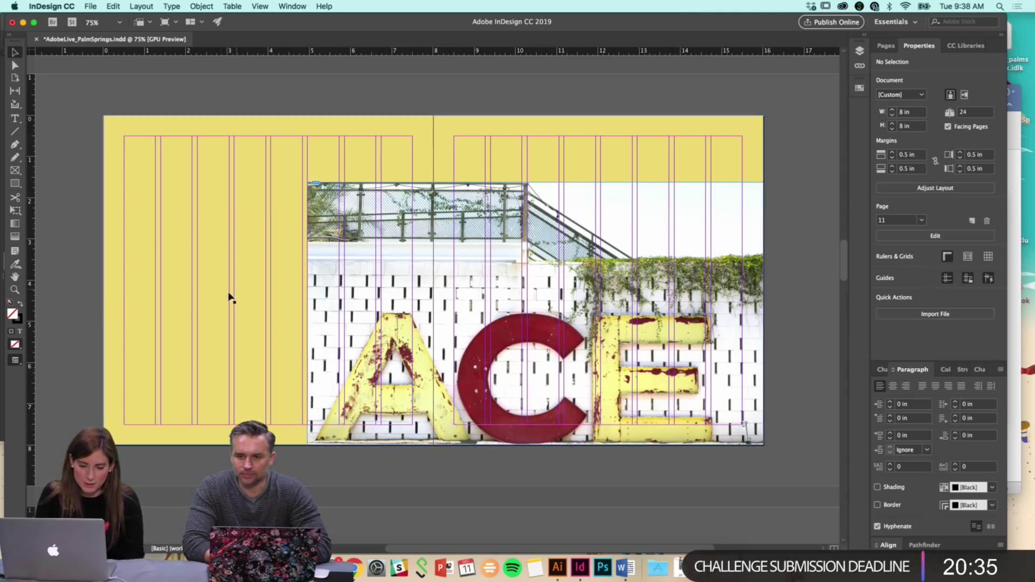
Reorder the spreads to put the ACE spread on pages 6–7, the cactus garden on 8–9 and the food and chair photos on 10–11
scroll(258, 363, up, 10)
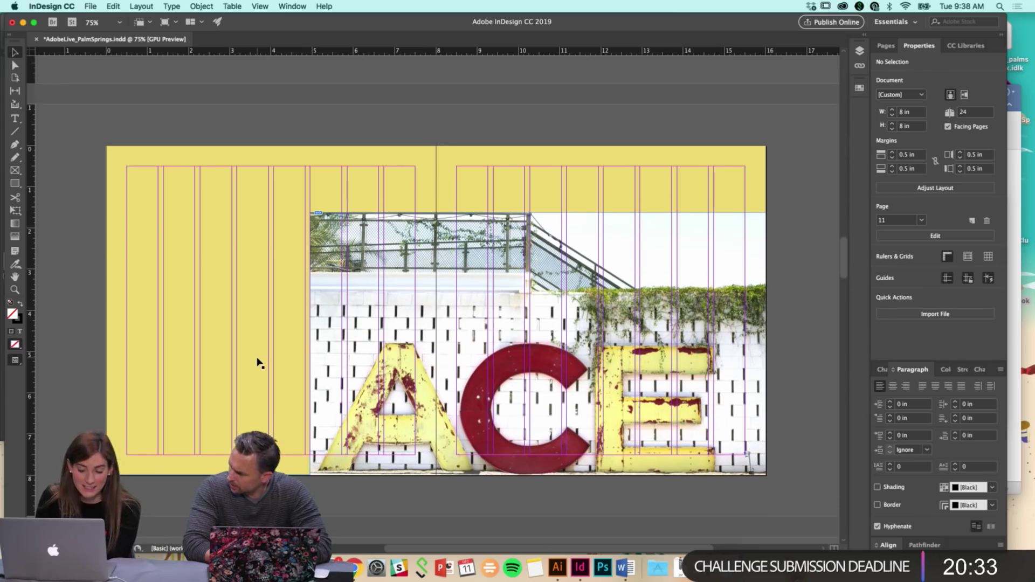
scroll(258, 363, down, 6)
scroll(258, 363, up, 3)
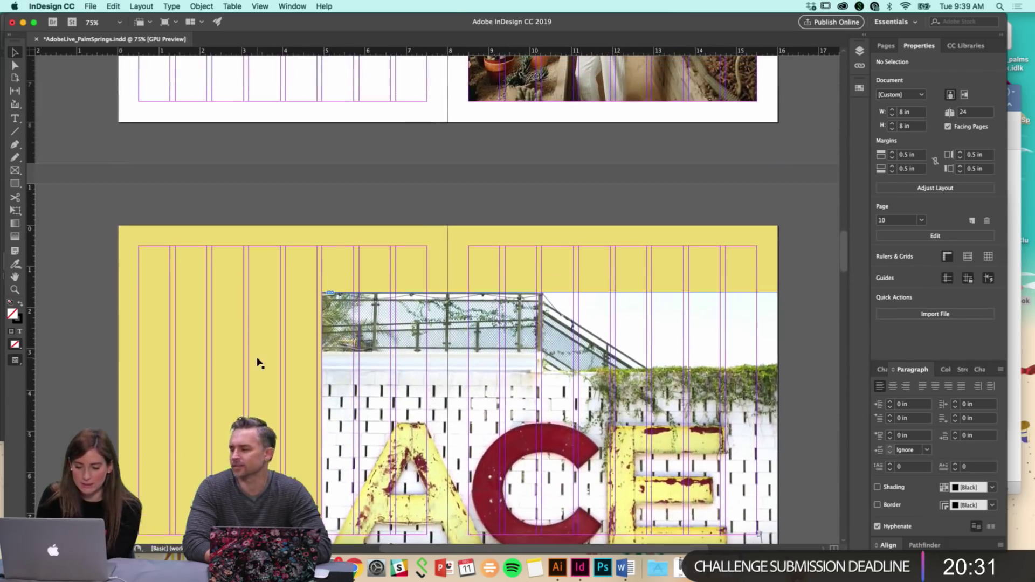
click(886, 46)
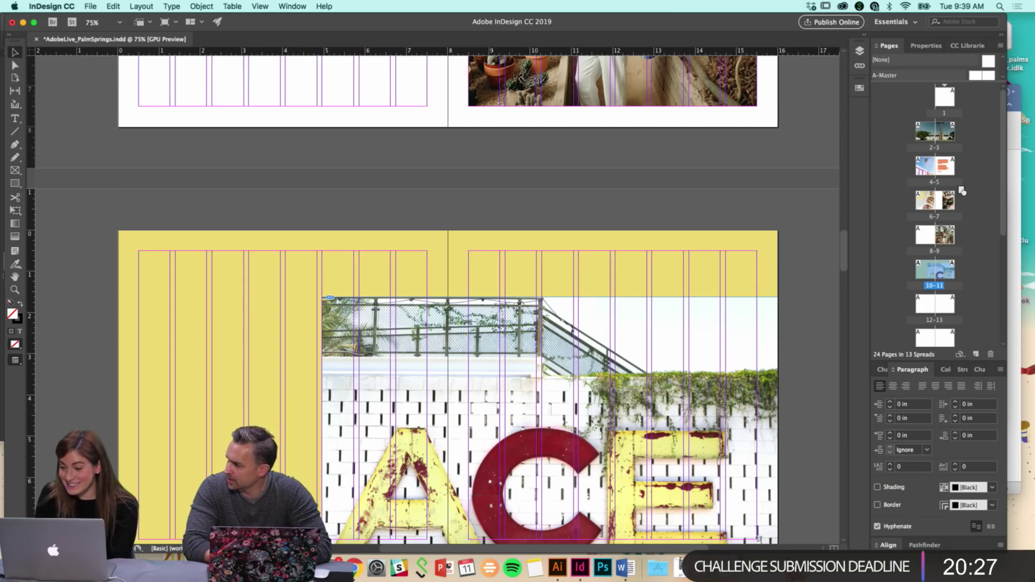
drag(958, 190, 960, 201)
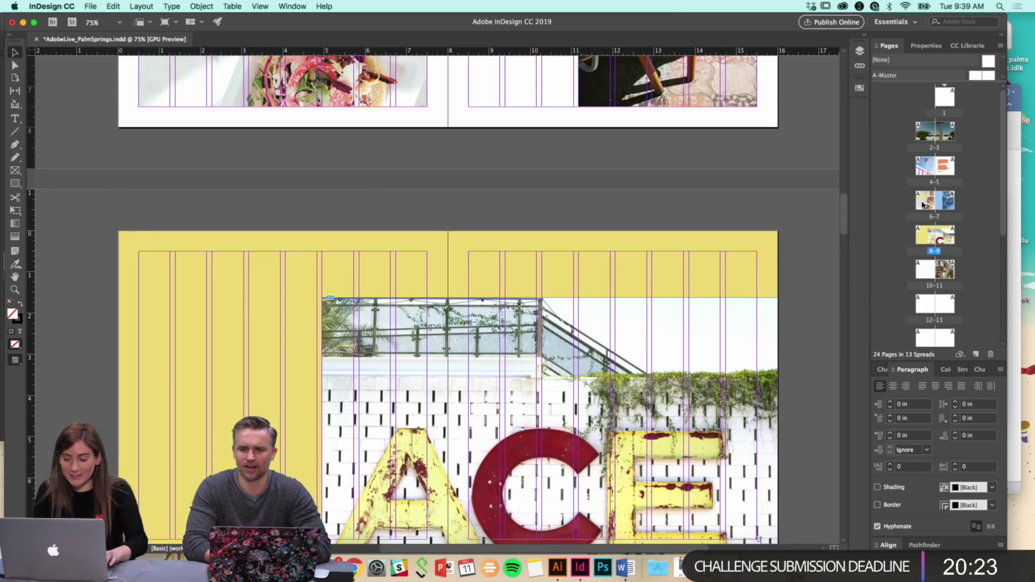
drag(960, 268, 961, 269)
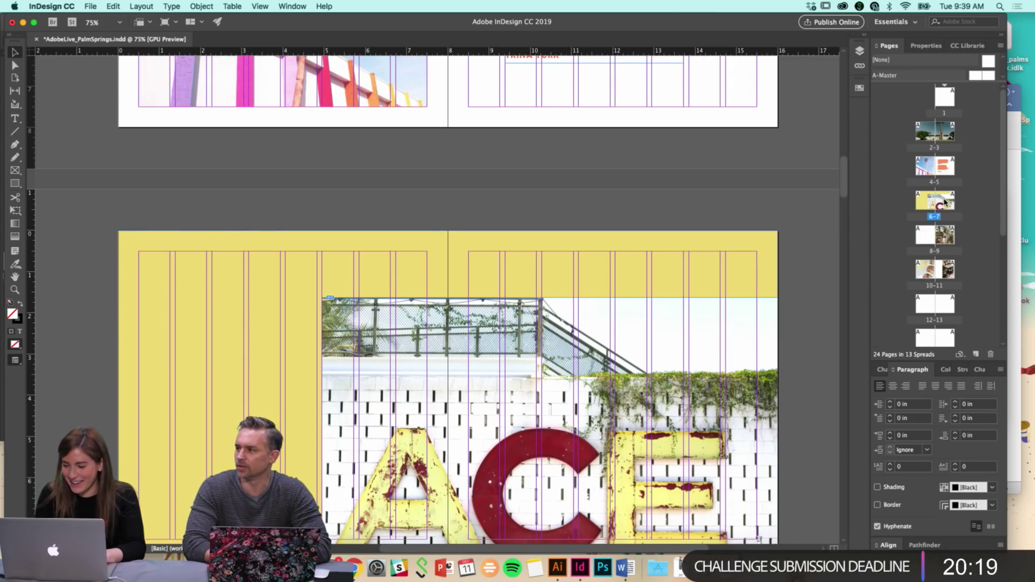
Duplicate the quote text page from spread 4–5 and move the copy's spread to pages 6–7, directly before the ACE spread
double_click(948, 167)
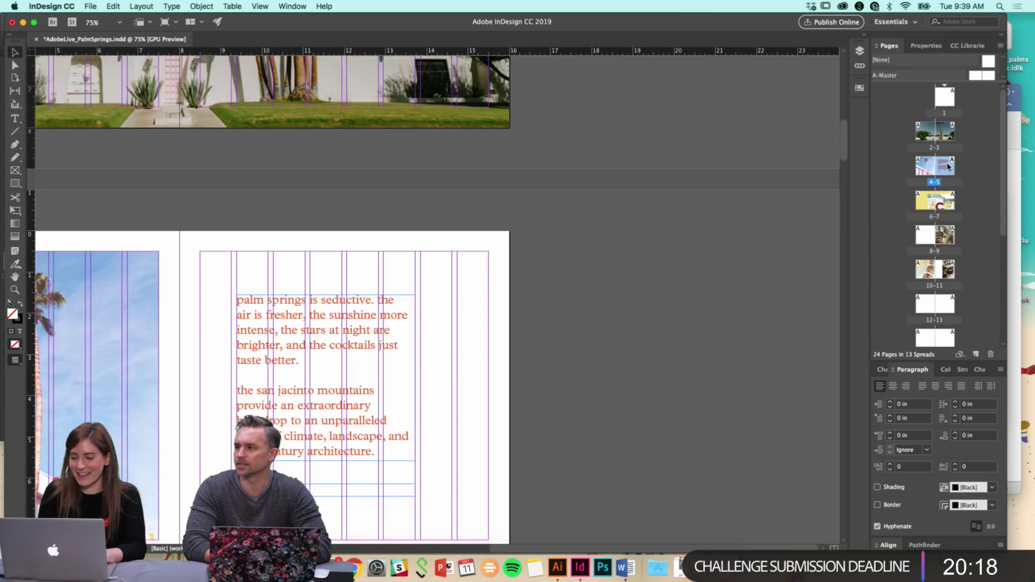
alt+click(499, 342)
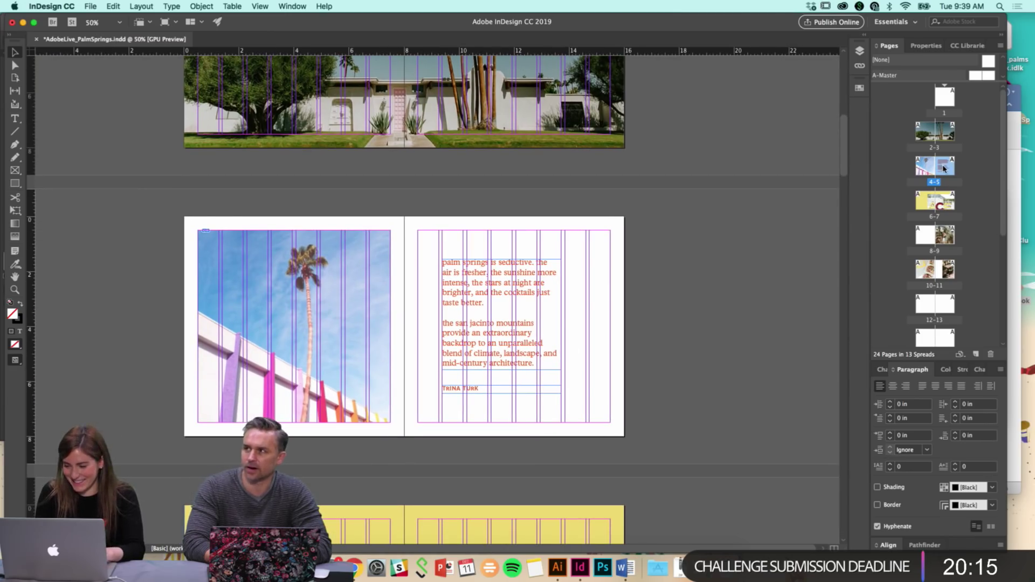
drag(974, 304, 977, 354)
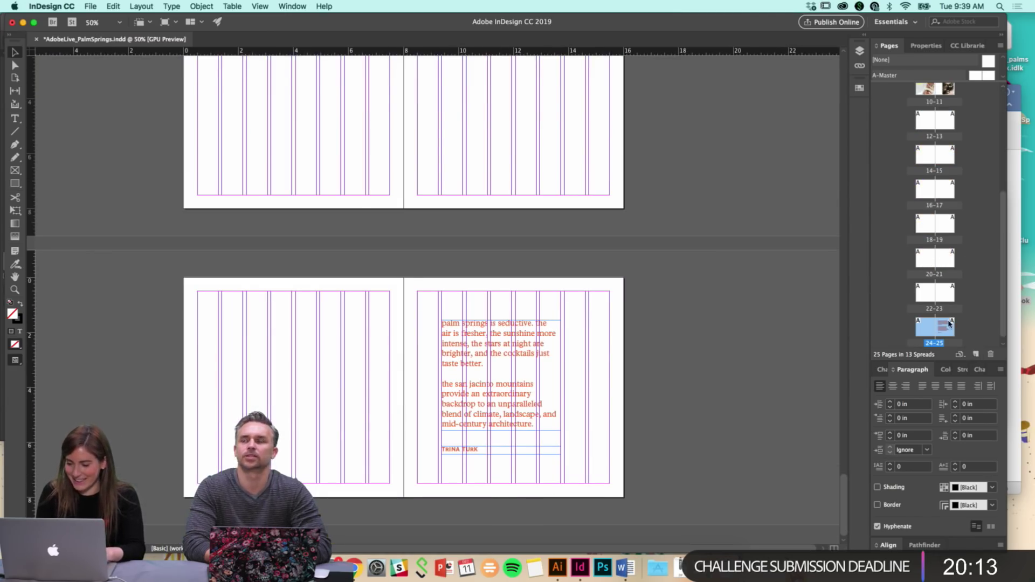
scroll(962, 116, up, 5)
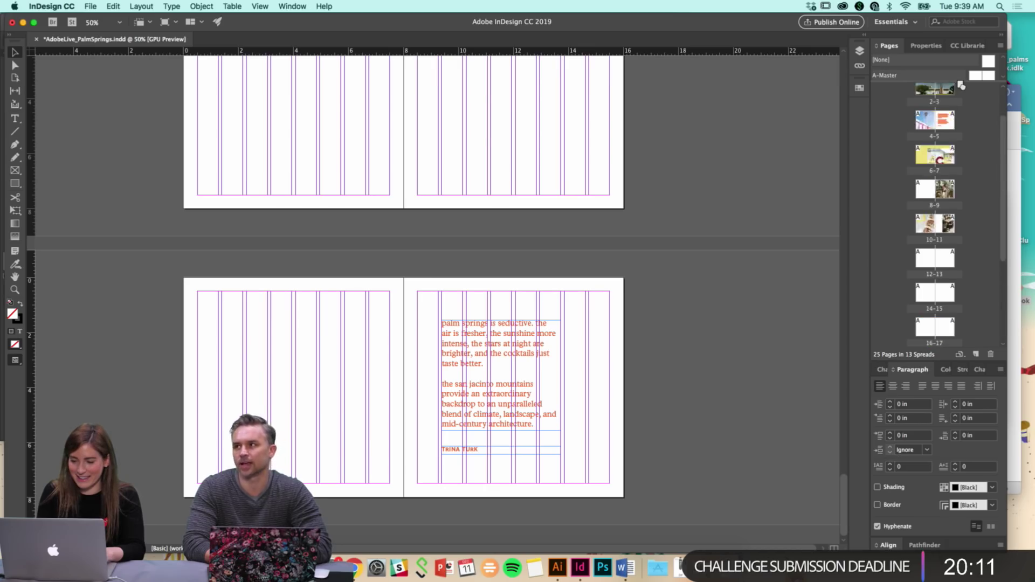
drag(958, 165, 959, 168)
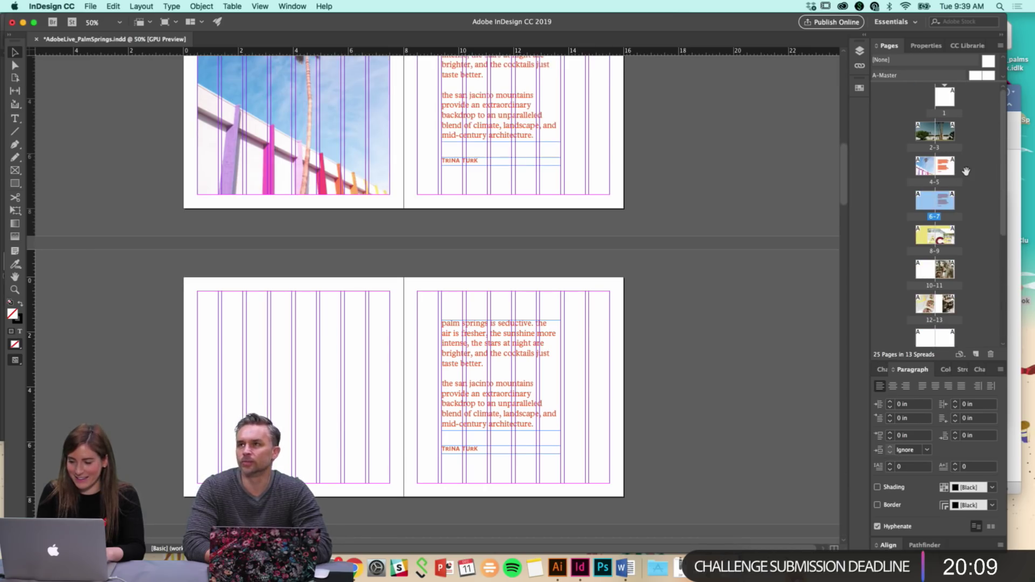
Move the duplicated quote page to the left side of spread 6–7, leaving the right page blank
click(950, 204)
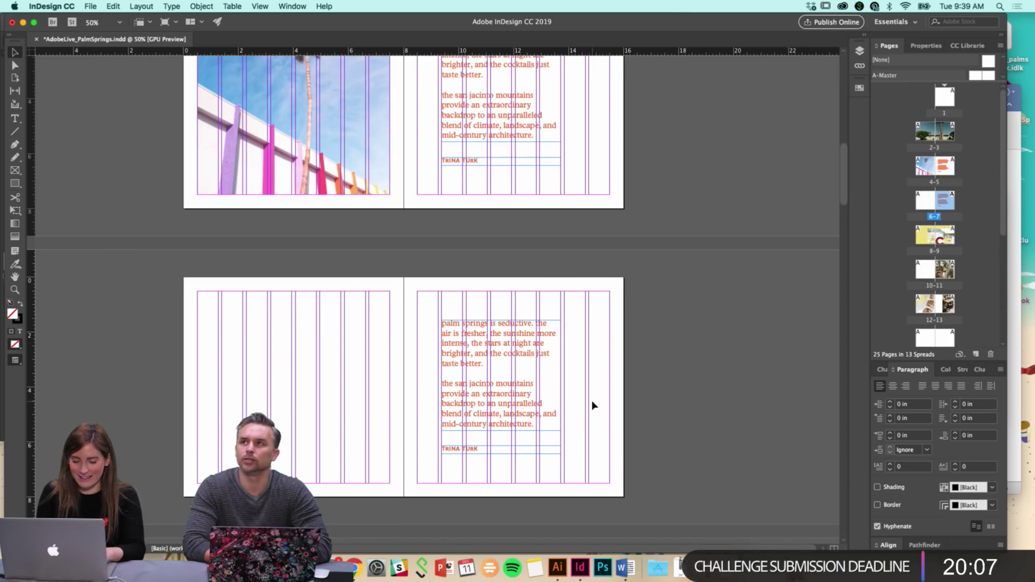
scroll(561, 402, down, 1)
key(super+=)
scroll(459, 398, left, 4)
scroll(448, 400, up, 3)
drag(595, 473, 231, 386)
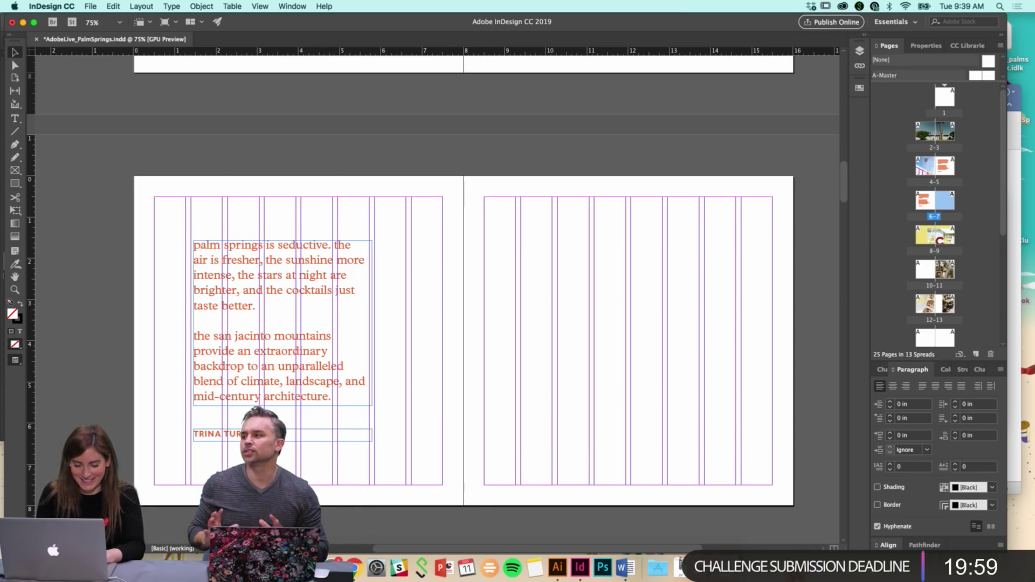
Look over the ACE, cactus garden and food and chair spreads in turn, ending on the food and chair spread at 75% zoom
key(super+Tab)
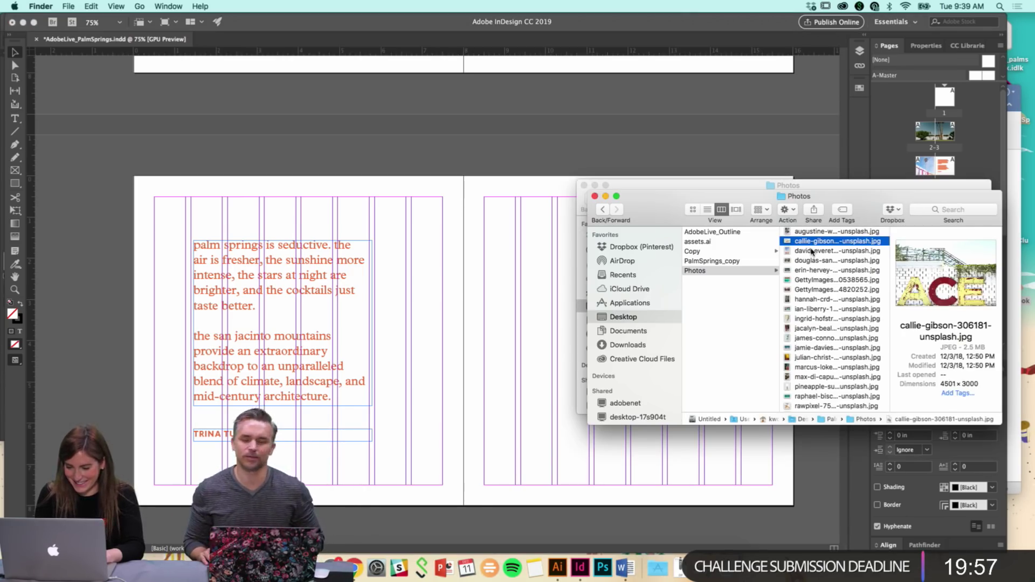
click(517, 328)
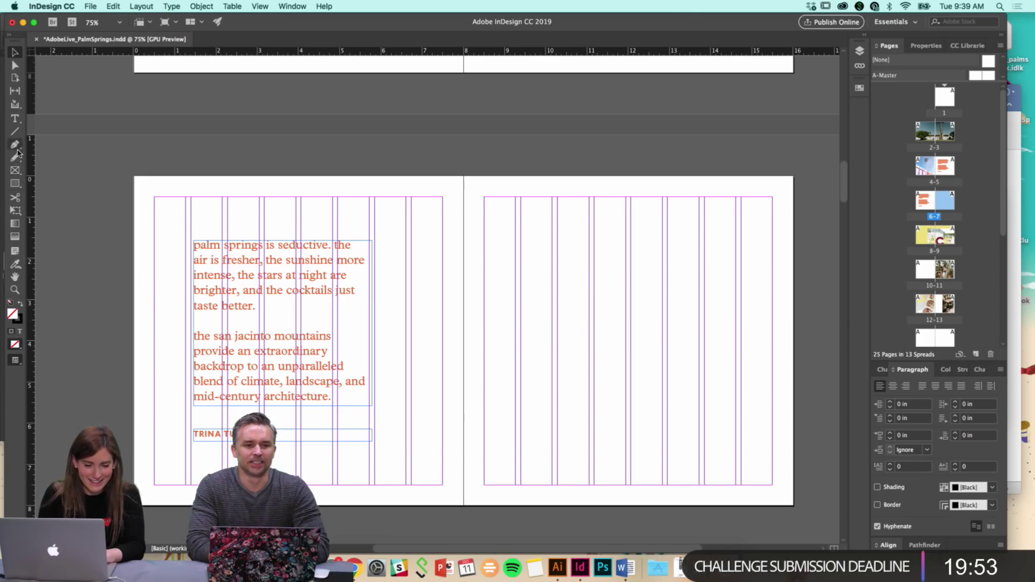
scroll(291, 261, up, 5)
scroll(292, 263, down, 10)
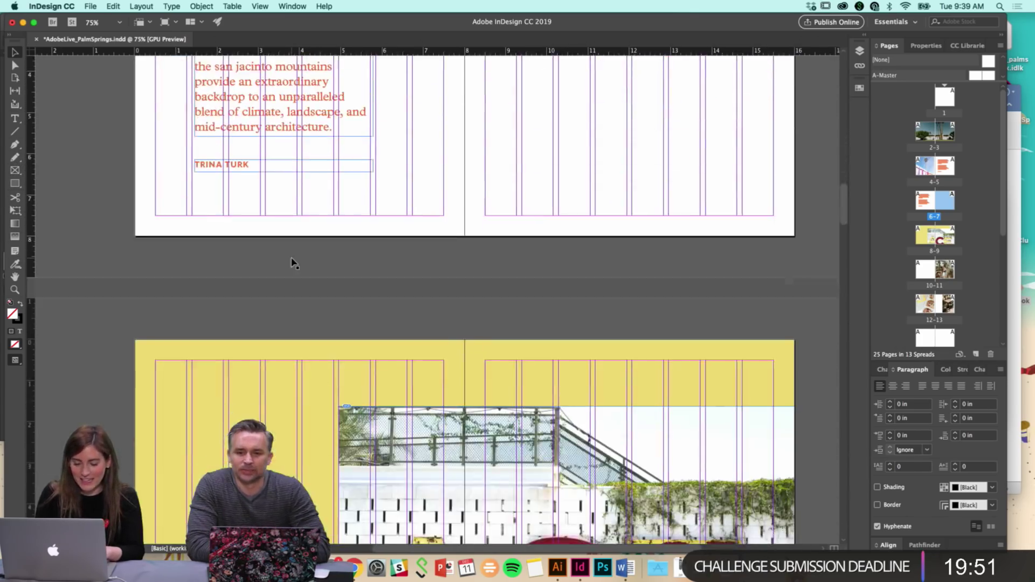
key(super+minus)
scroll(447, 302, down, 5)
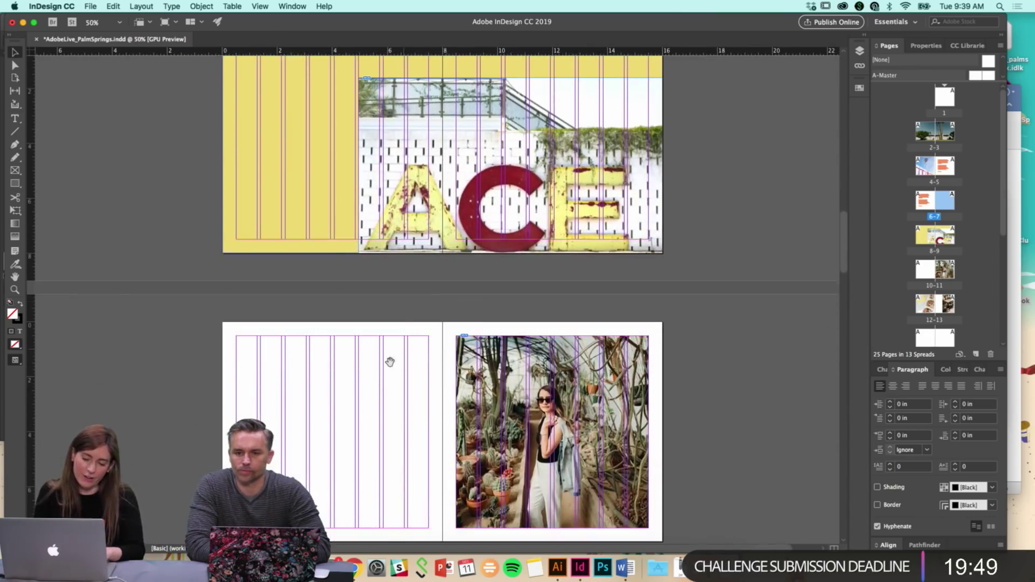
key(super+minus)
scroll(379, 376, down, 4)
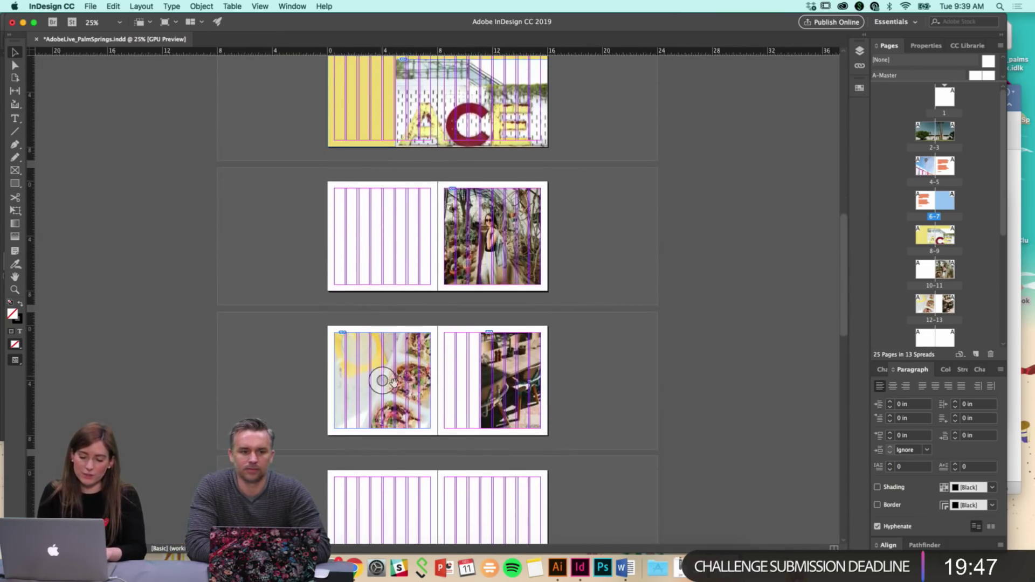
click(384, 380)
click(406, 426)
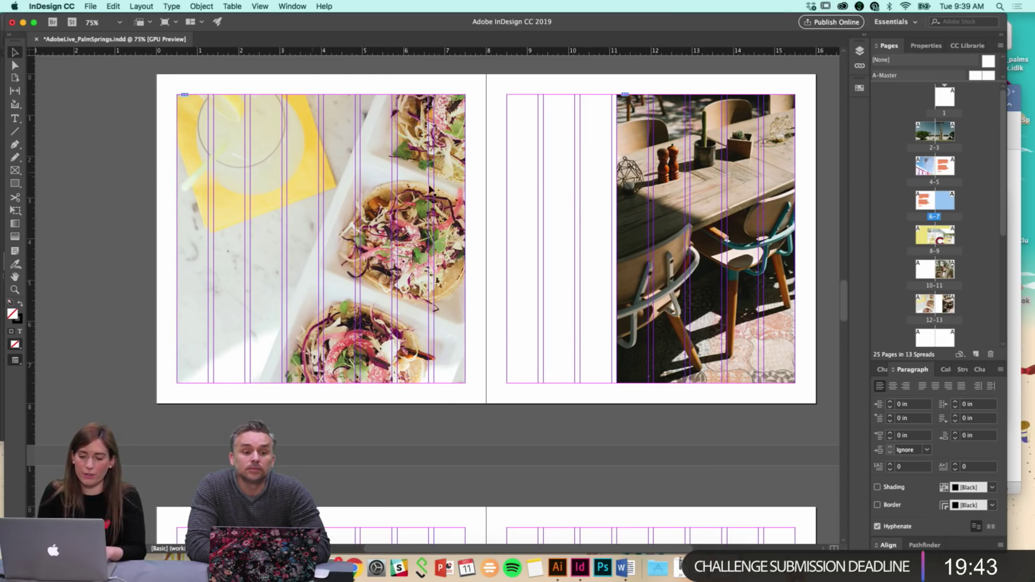
Preview the food and chair, cactus garden and ACE spreads without guides, and restore the guides on the ACE spread
key(w)
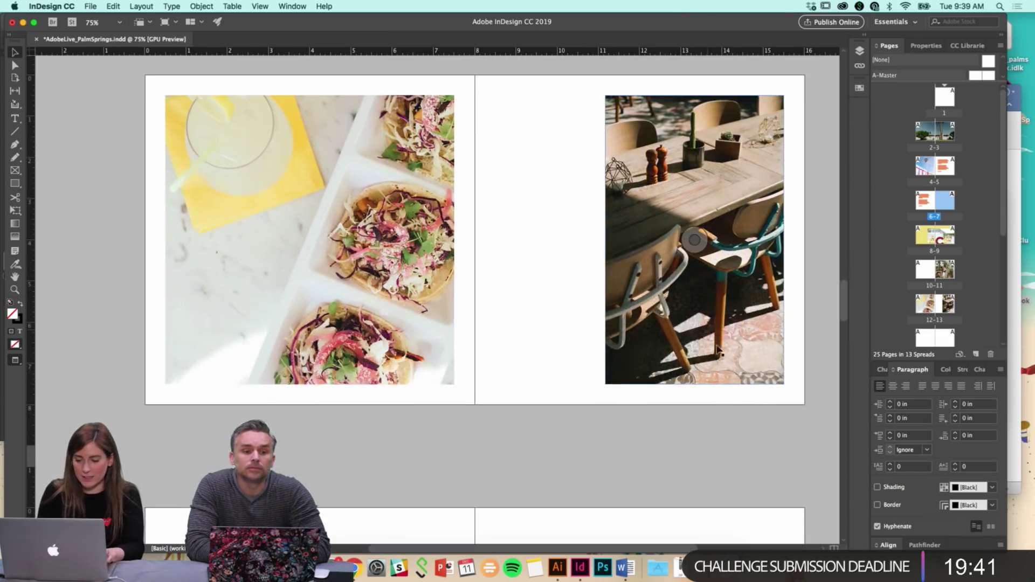
scroll(804, 224, up, 8)
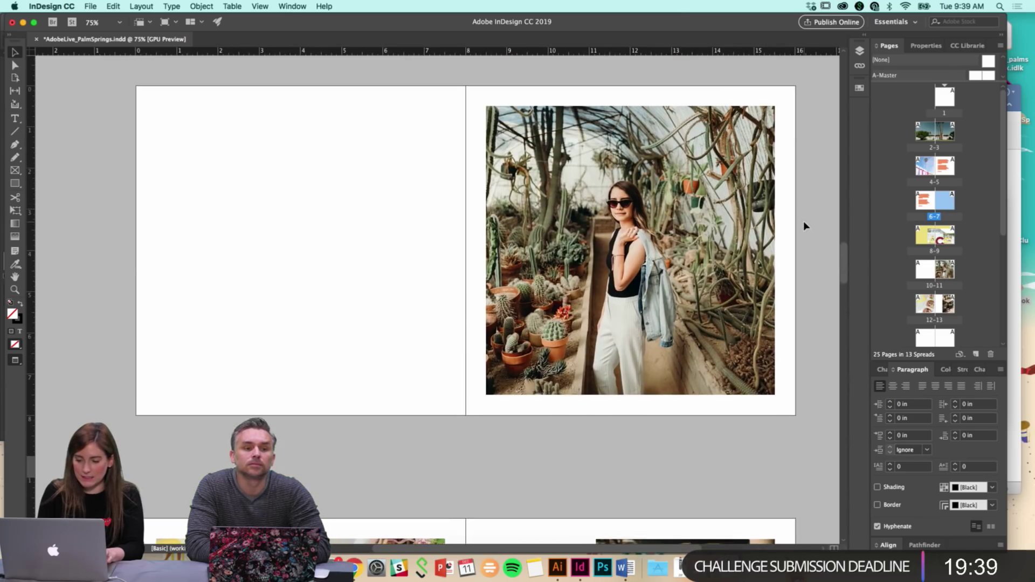
scroll(804, 226, up, 5)
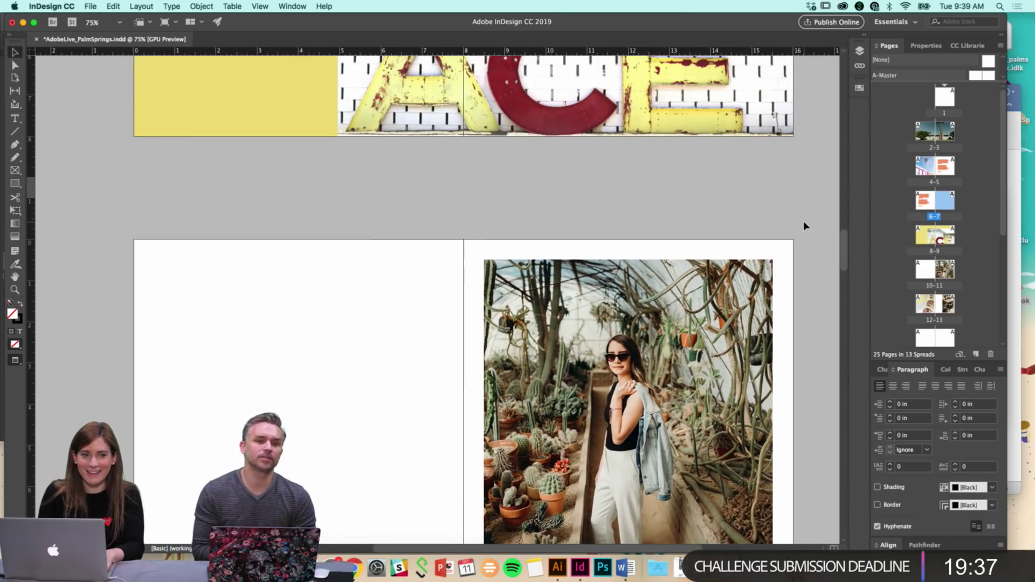
scroll(804, 225, up, 3)
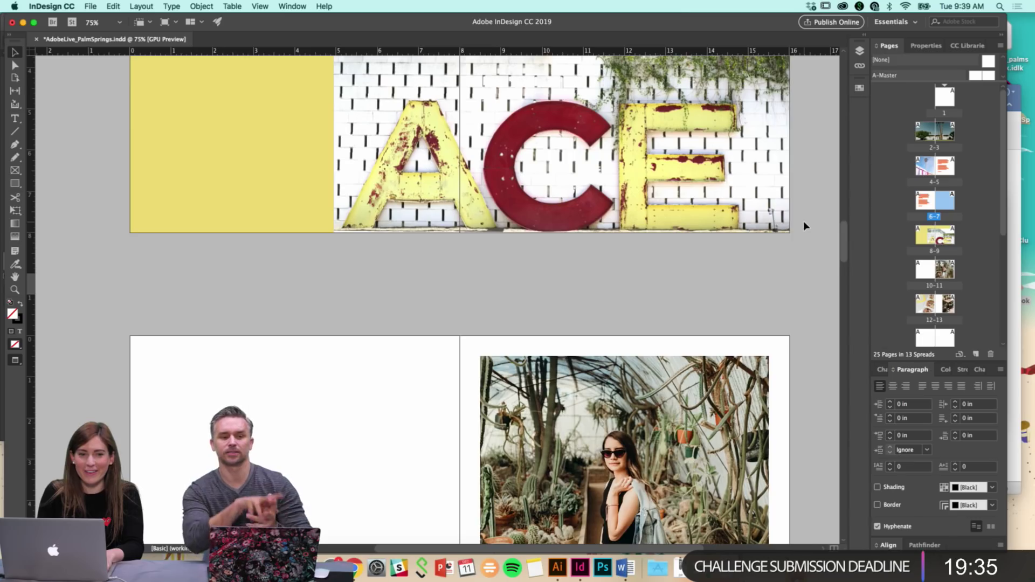
scroll(805, 226, up, 4)
scroll(803, 225, up, 3)
key(w)
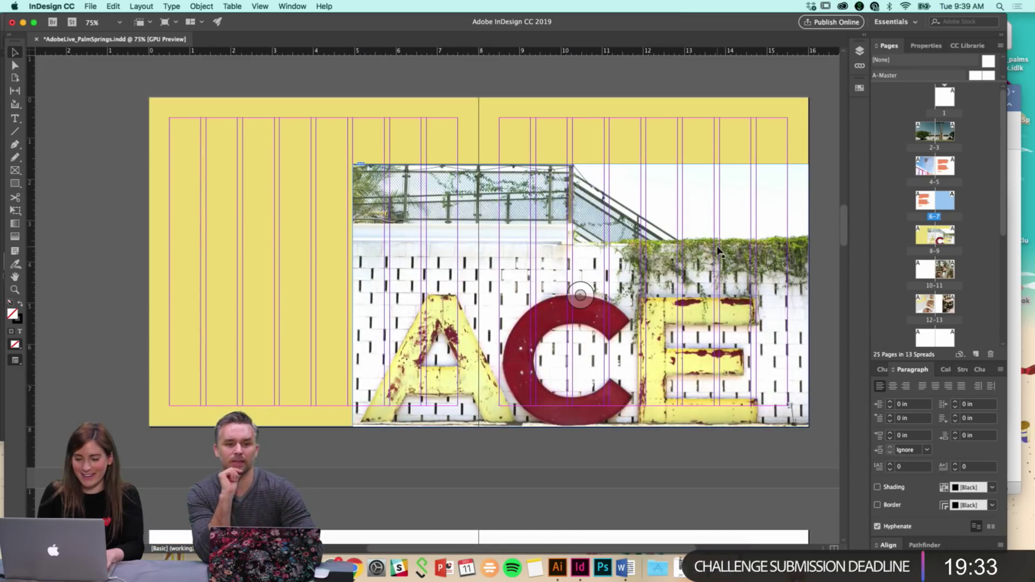
scroll(533, 272, left, 1)
scroll(533, 272, up, 1)
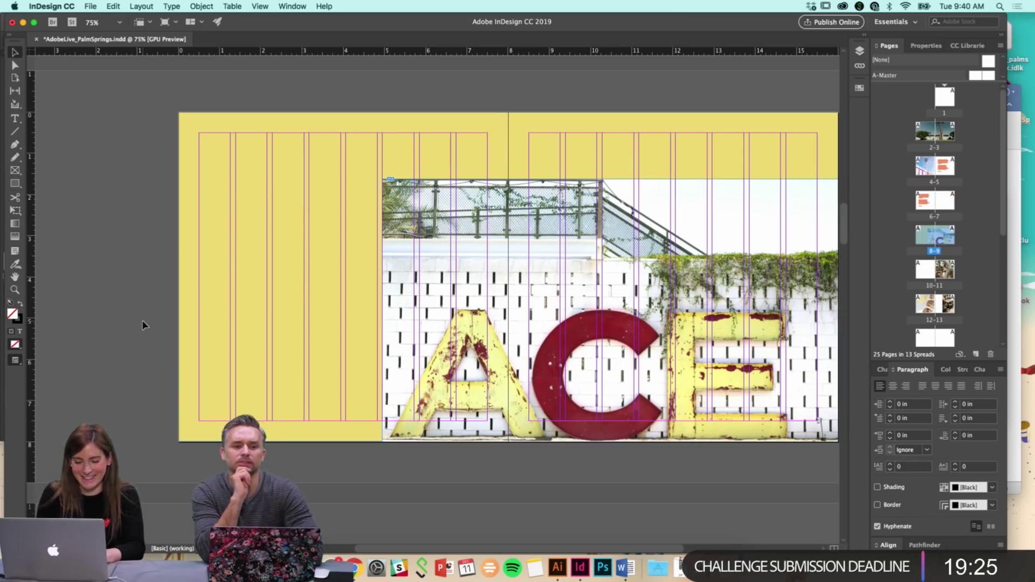
Examine the quote text spread on pages 6–7 at 100% zoom
scroll(419, 445, up, 10)
scroll(419, 445, right, 1)
scroll(495, 338, up, 10)
scroll(495, 337, down, 5)
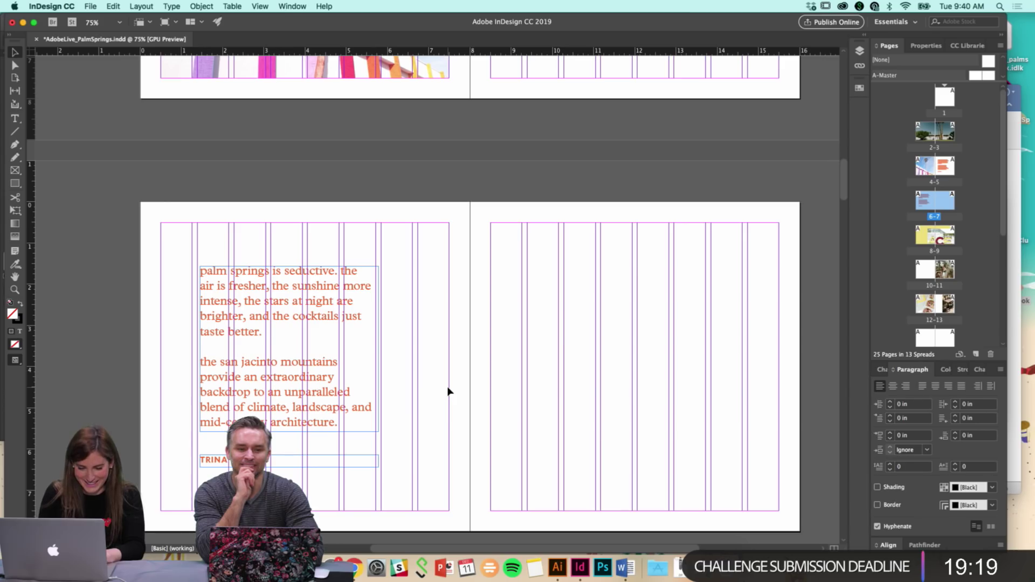
click(231, 406)
key(super+1)
drag(402, 266, 398, 265)
click(326, 290)
scroll(478, 318, right, 5)
scroll(479, 317, up, 1)
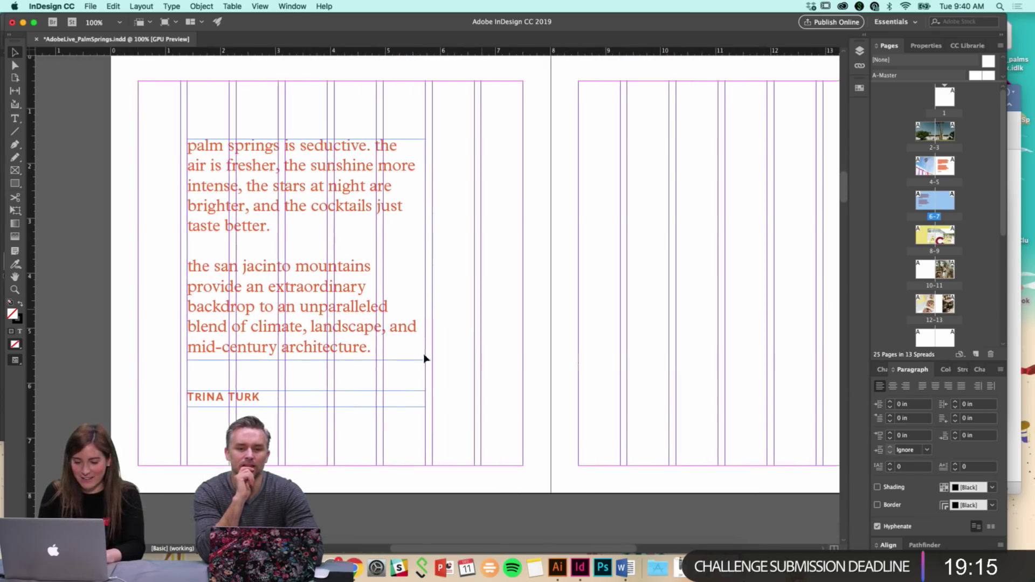
Switch to Finder, browse the Photos folder from 4561.JPG onward and preview augustine-wong-718471-unsplash.jpg at full size
click(335, 566)
scroll(840, 248, up, 5)
click(818, 243)
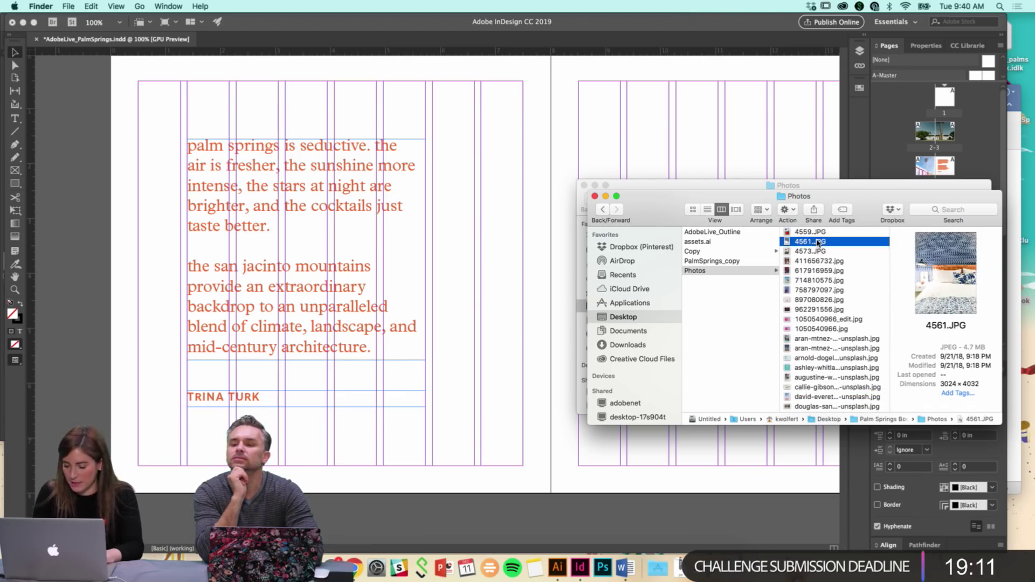
key(Down)
key(Down)
key(Down)
key(Down)
key(Down)
key(Down)
key(Down)
key(Down)
key(Down)
key(Down)
key(Down)
key(Down)
key(Down)
key(Down)
key(Down)
key(Up)
key(space)
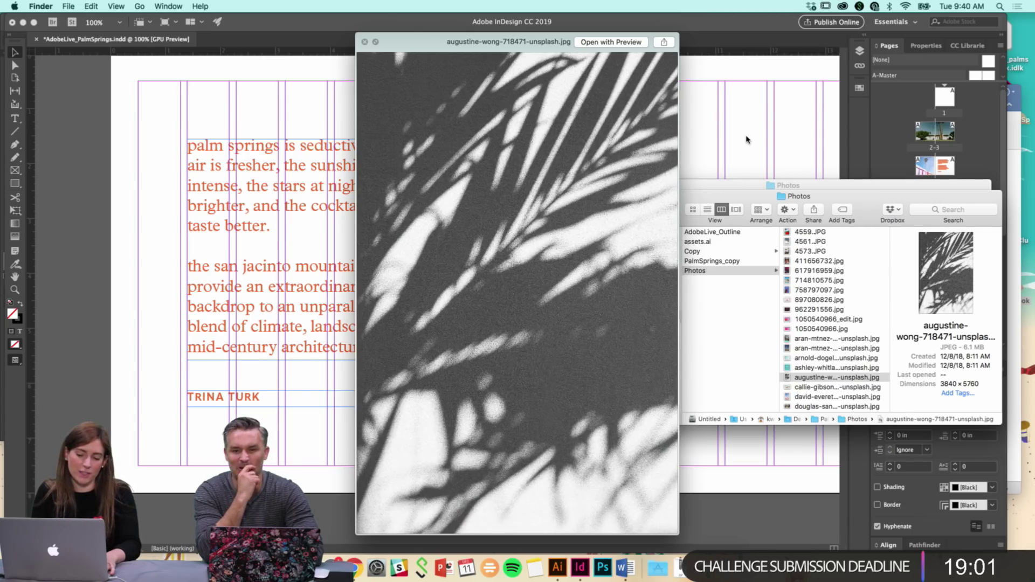
key(space)
Back in InDesign, draw a rectangular picture frame covering all of page 7, opposite the quote text
scroll(701, 129, right, 10)
click(460, 210)
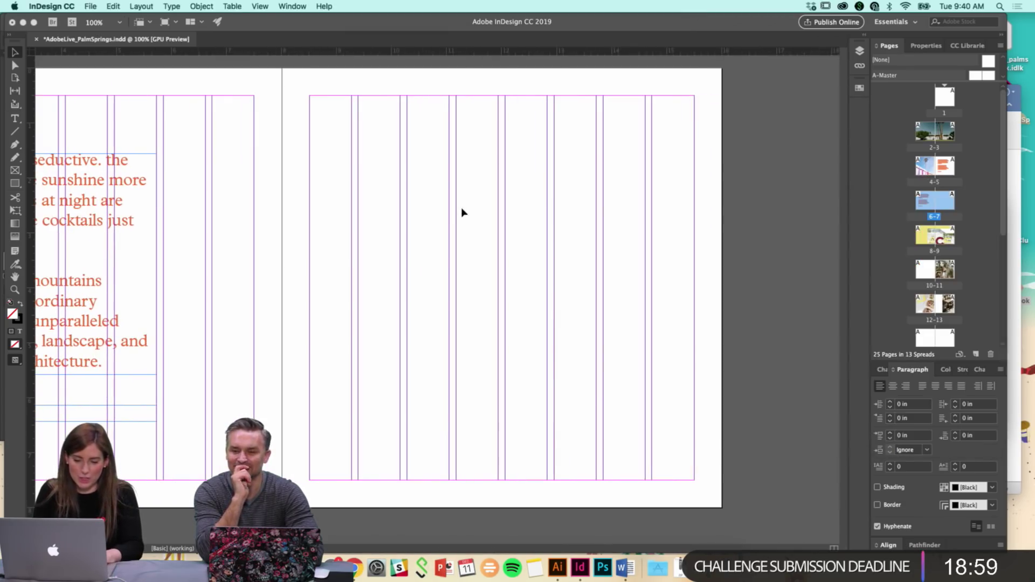
key(f)
scroll(259, 160, up, 1)
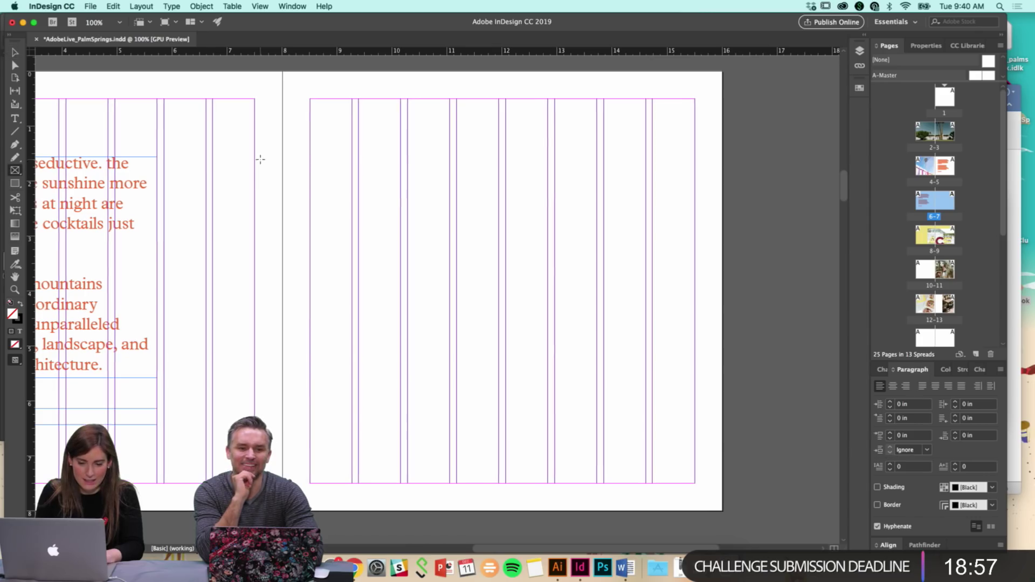
drag(283, 73, 723, 511)
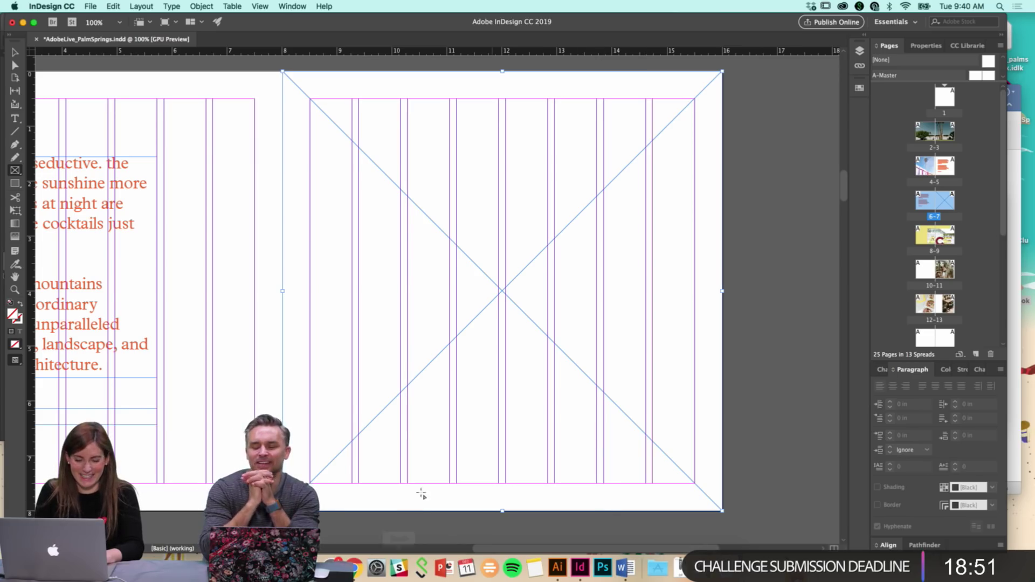
Place augustine-wong-718471-unsplash.jpg from Finder into the page 7 frame and fit it with Content-Aware Fit
key(super+Tab)
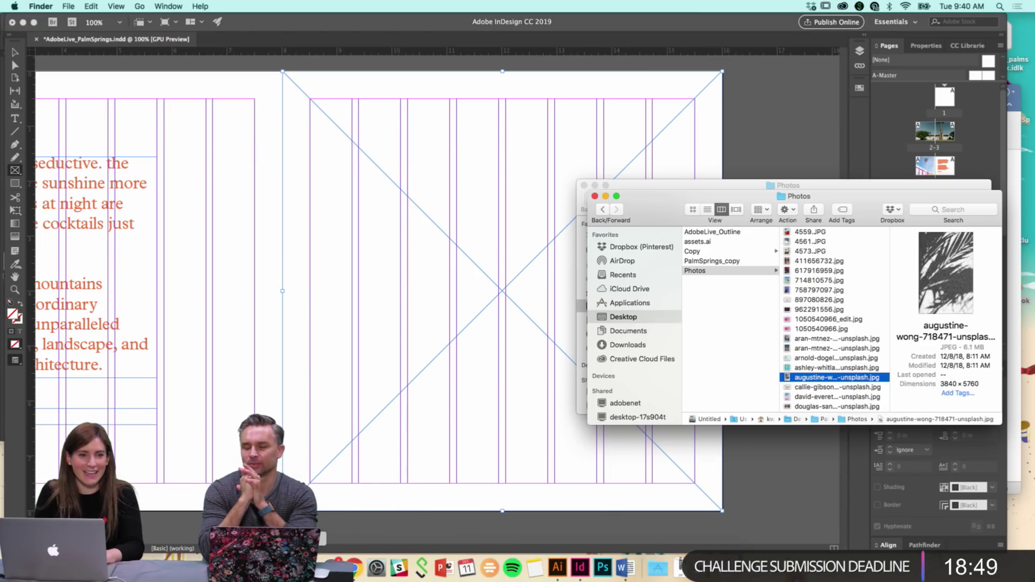
drag(846, 379, 441, 374)
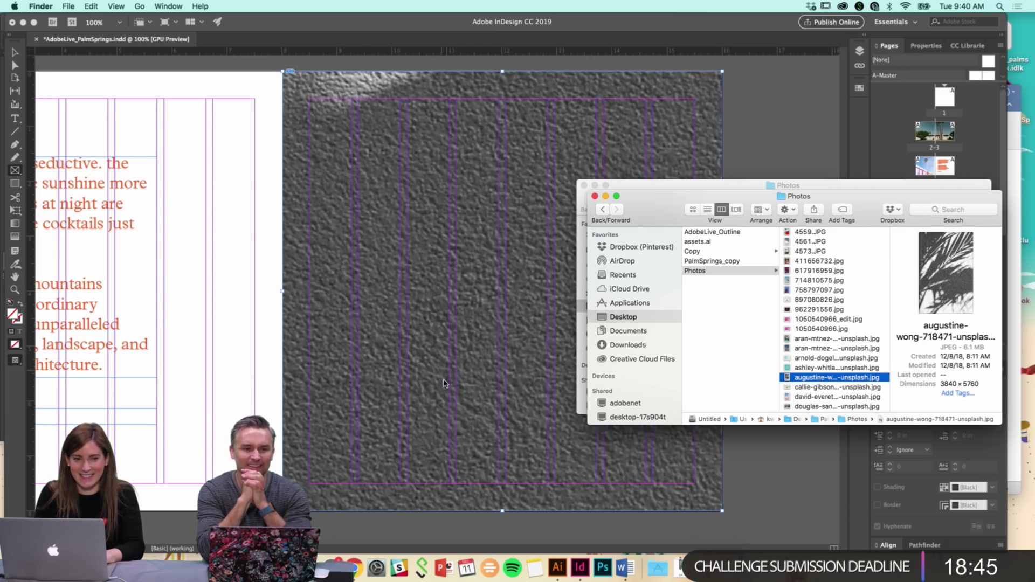
click(450, 382)
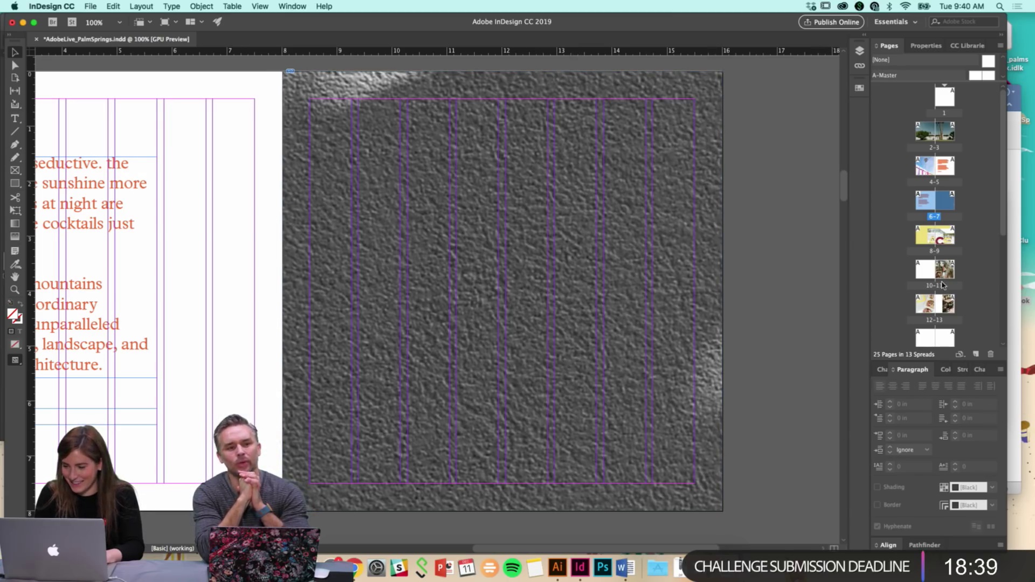
click(927, 46)
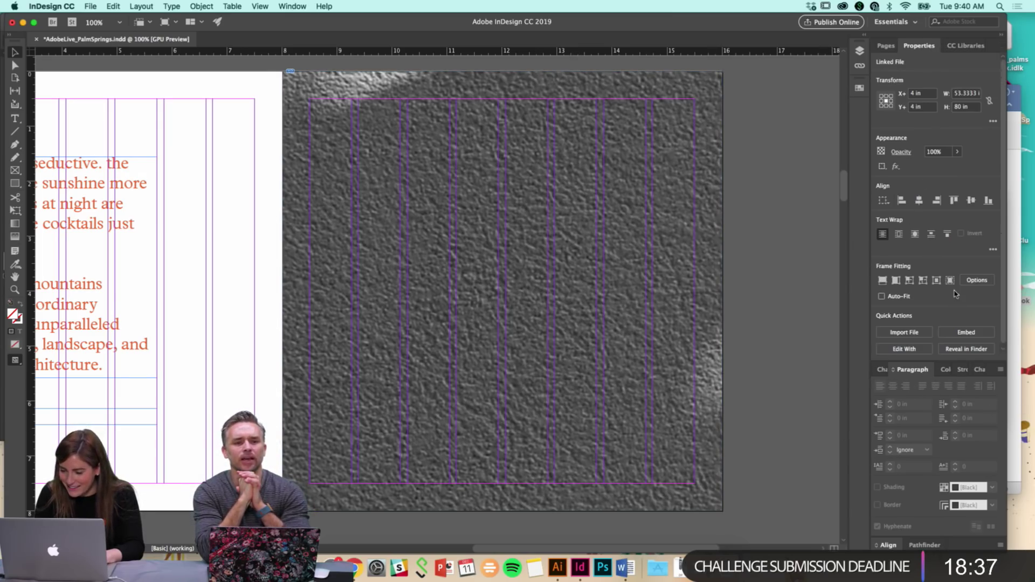
click(949, 284)
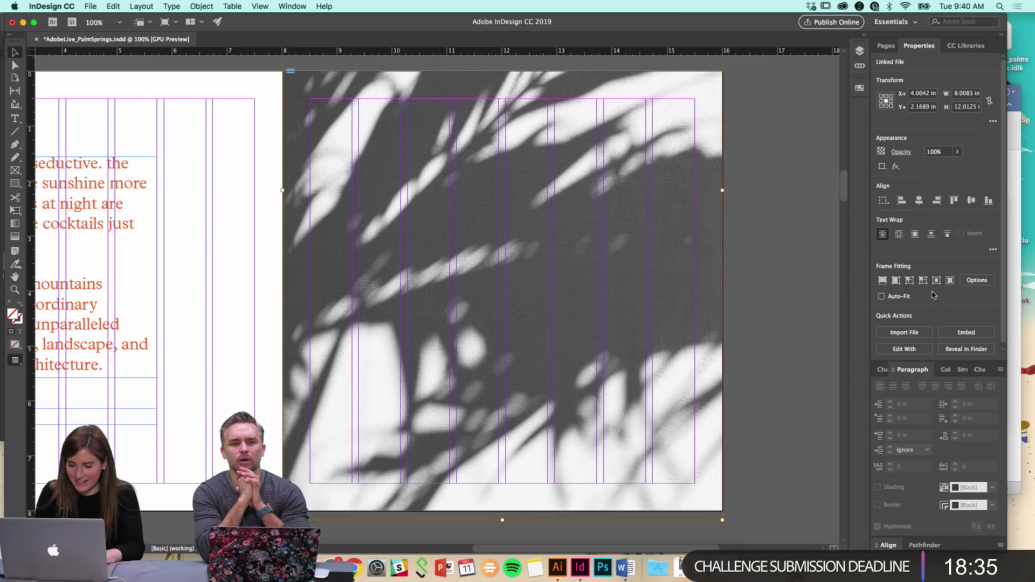
Shift the palm-shadow picture down inside its frame so more of the upper fronds show, and deselect it
click(820, 329)
scroll(555, 351, left, 5)
scroll(555, 351, up, 2)
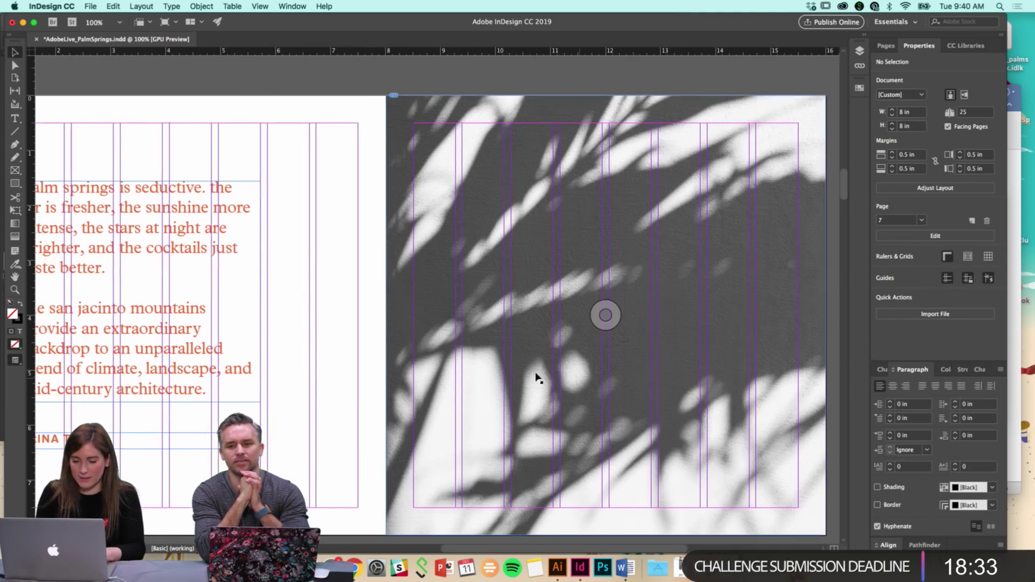
click(555, 381)
scroll(513, 358, down, 2)
drag(506, 367, 497, 345)
click(335, 409)
scroll(335, 409, up, 2)
scroll(336, 409, left, 2)
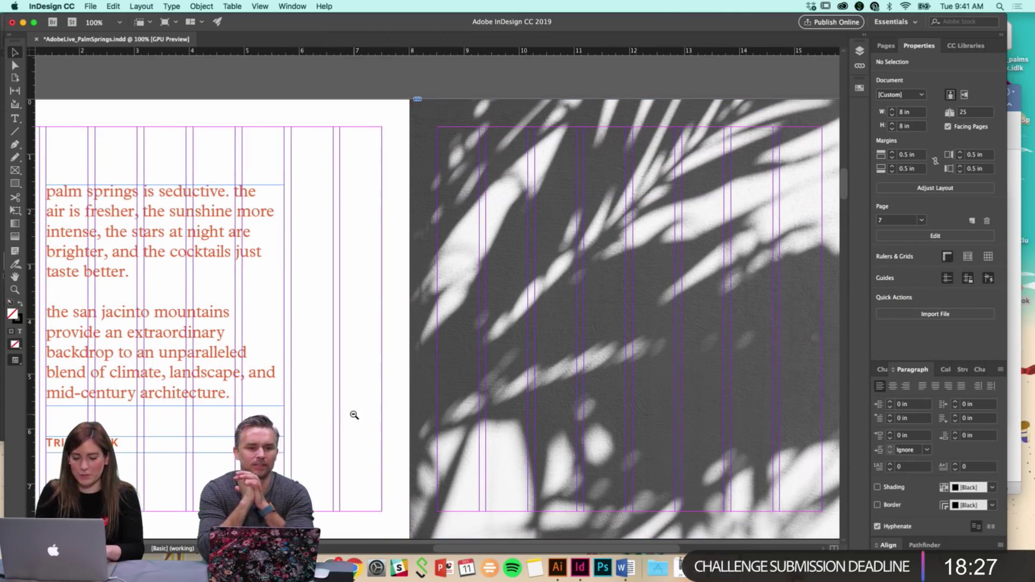
Paste a copy of the ACE spread's yellow background rectangle in place on the quote spread and narrow it to cover only page 6
alt+click(354, 415)
scroll(324, 416, up, 2)
scroll(407, 357, up, 20)
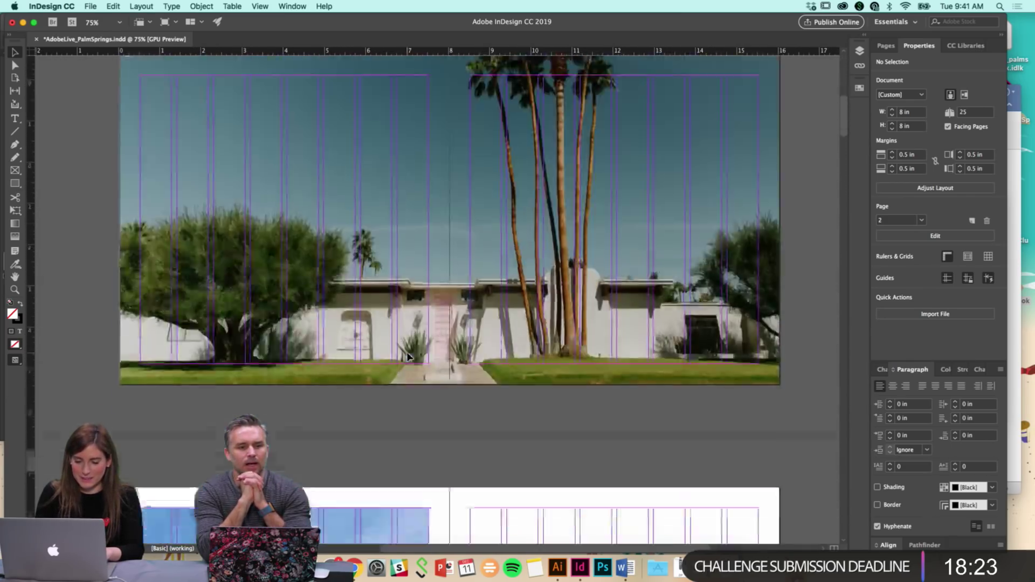
scroll(407, 357, down, 10)
click(406, 221)
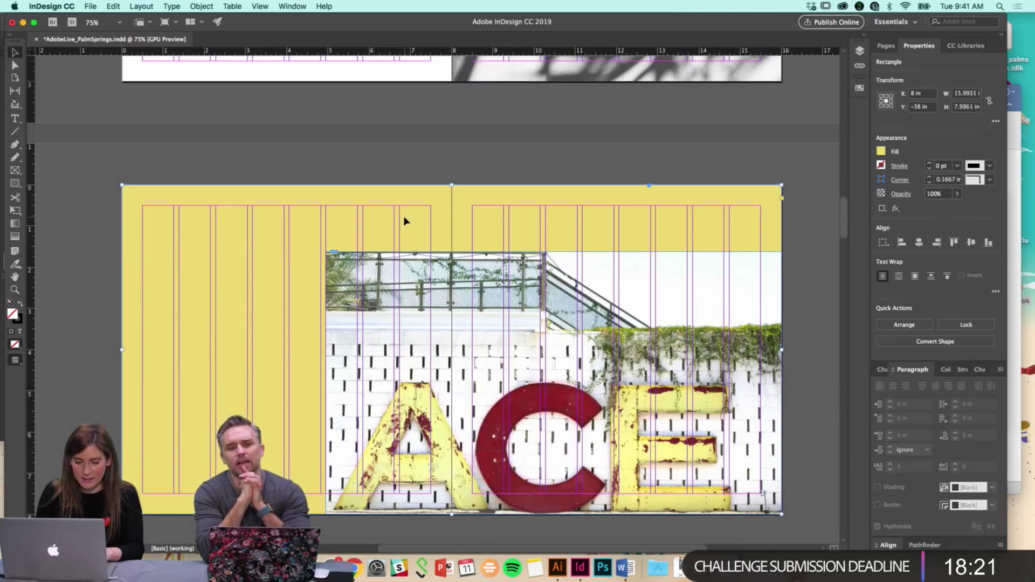
scroll(430, 229, up, 10)
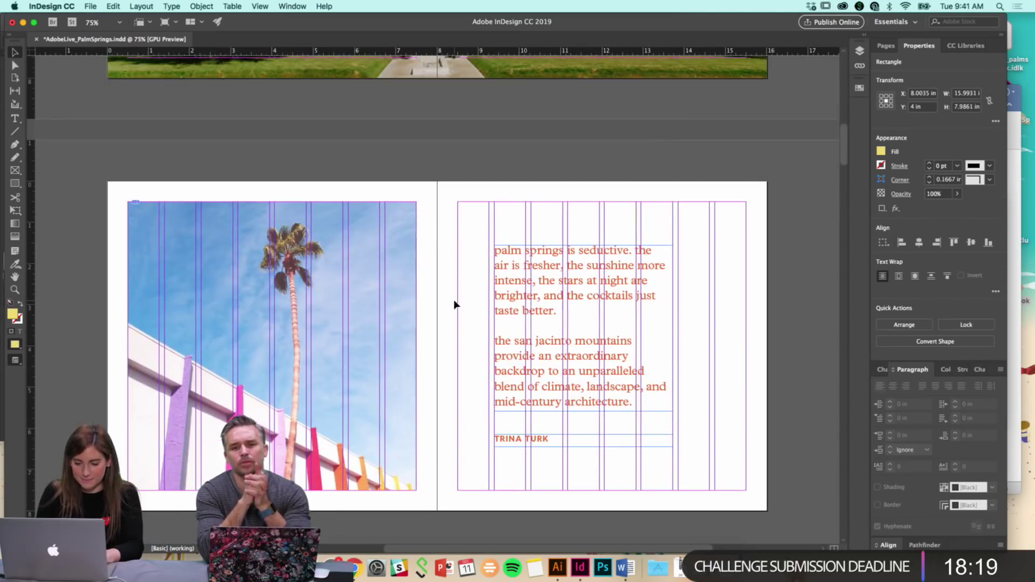
scroll(454, 304, down, 8)
click(443, 311)
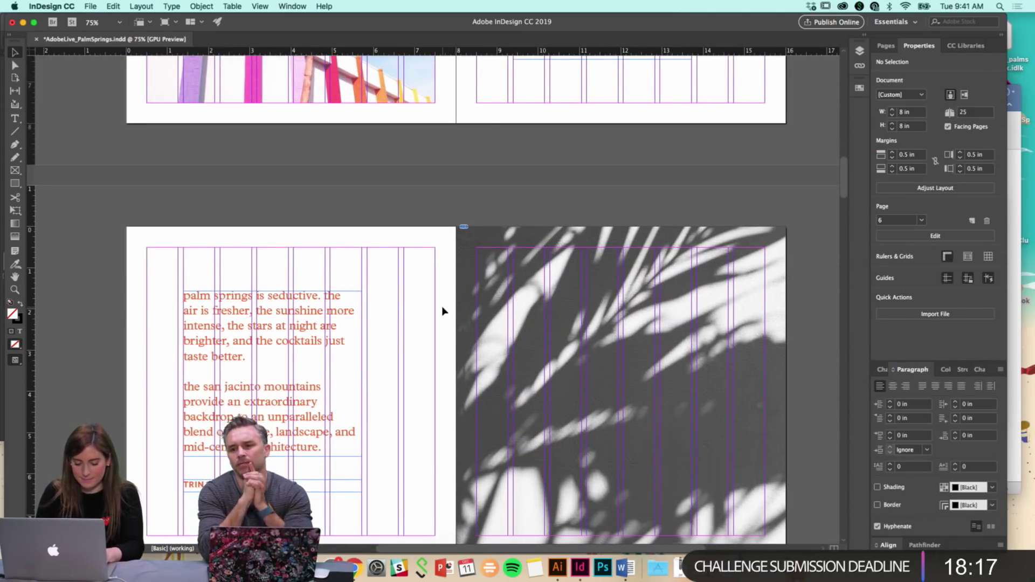
key(super+alt+shift+v)
drag(785, 393, 457, 386)
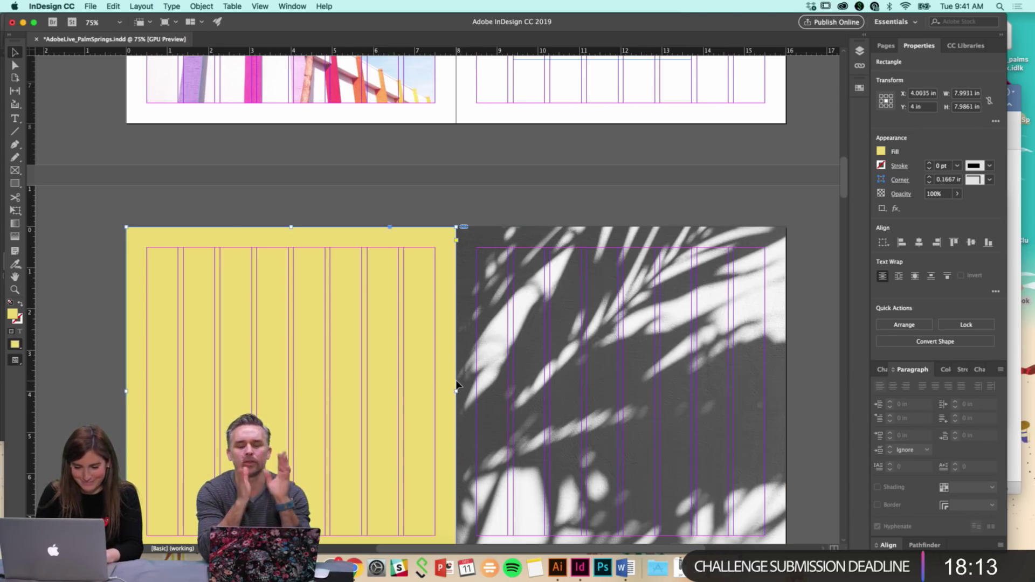
Send the yellow rectangle to the back behind the quote text on page 6 and deselect it
right_click(431, 249)
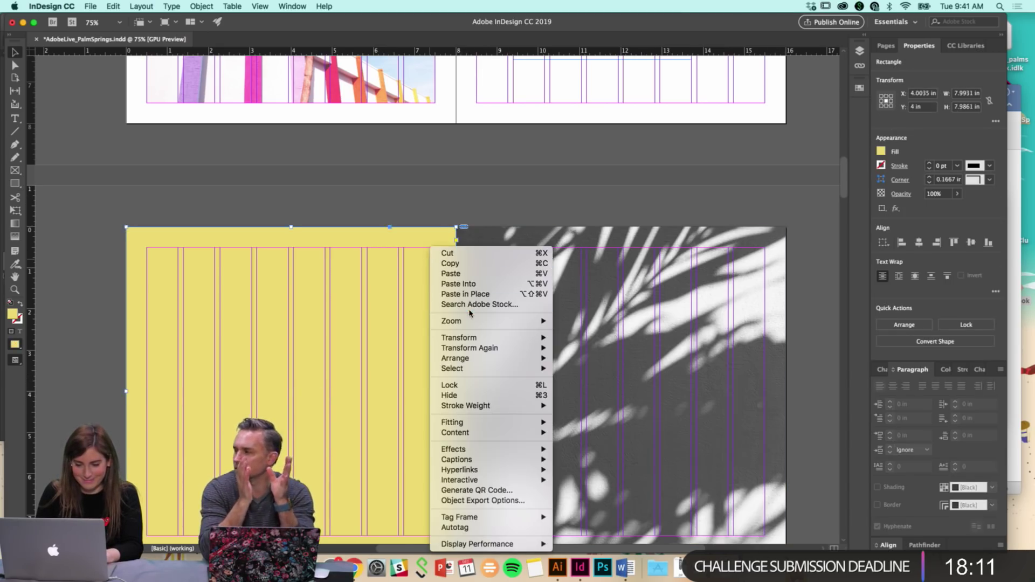
mouse_move(458, 358)
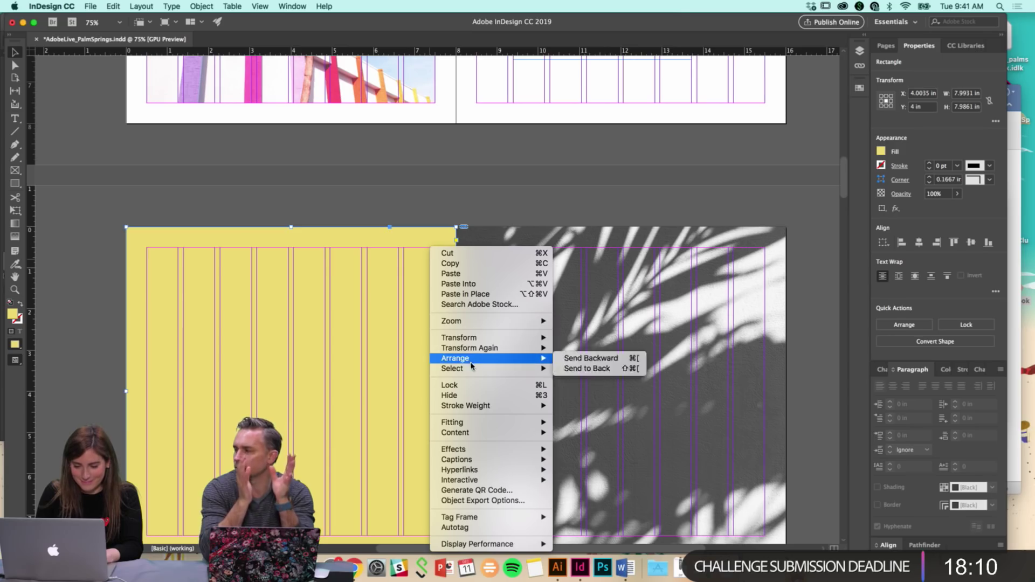
click(580, 376)
key(super+shift+a)
Move the quote and attribution text frames off page 6 onto the pasteboard beside it
scroll(358, 328, down, 2)
scroll(358, 328, left, 2)
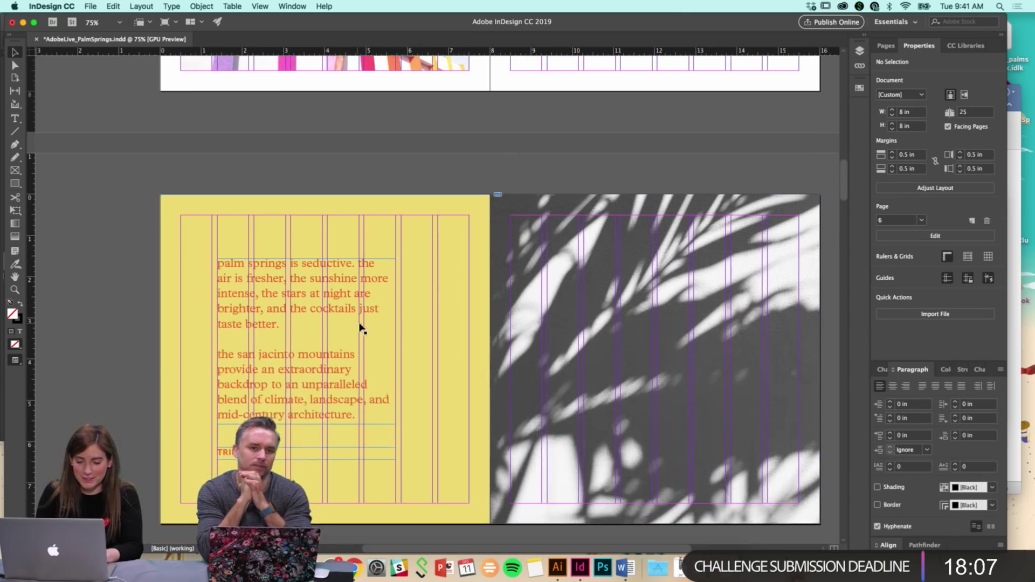
click(302, 424)
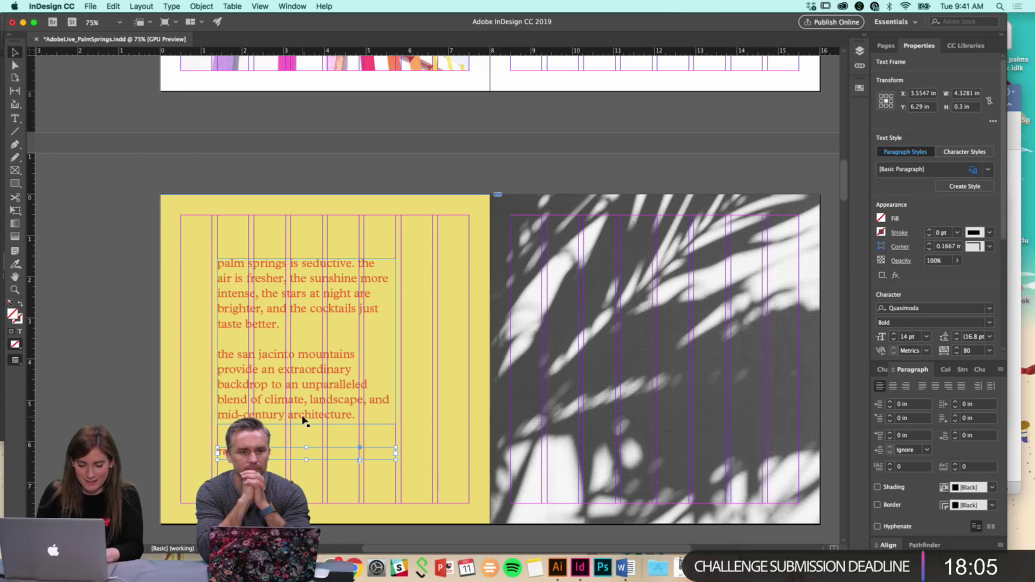
drag(339, 400, 88, 405)
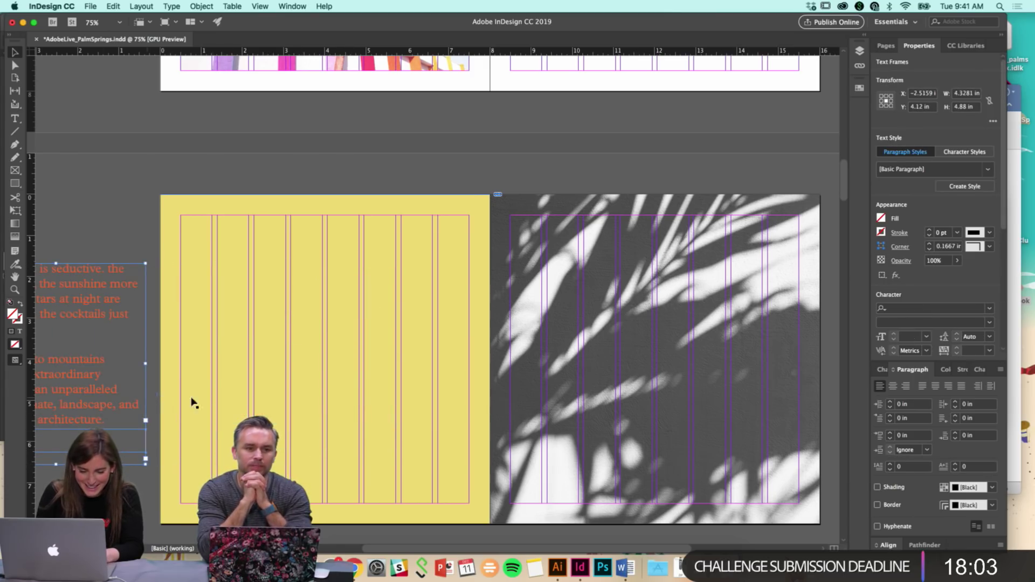
Recolour the page 6 background rectangle with the orange sampled from the quote text using the Eyedropper, and deselect it
click(271, 393)
key(i)
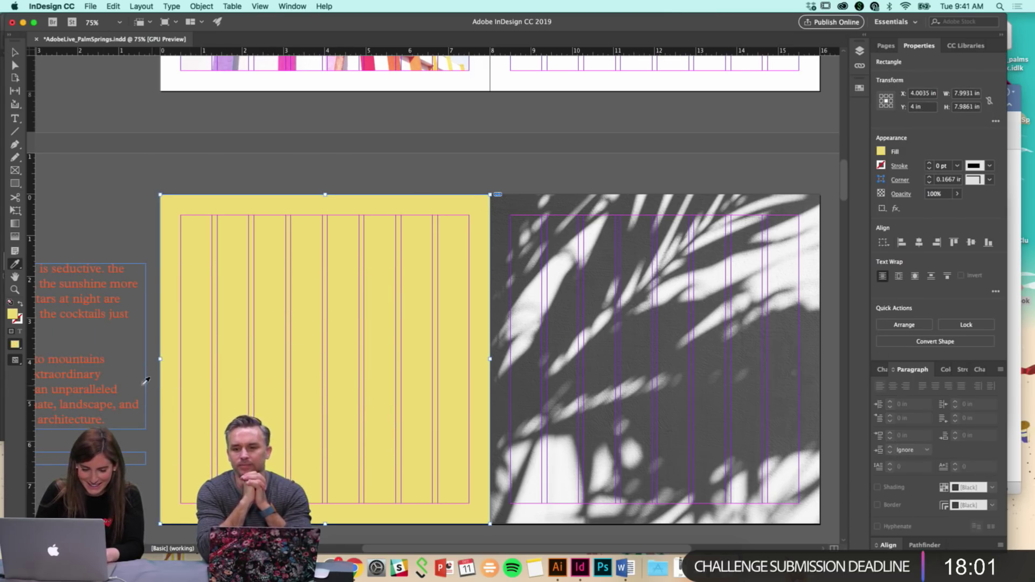
click(106, 352)
key(v)
click(124, 235)
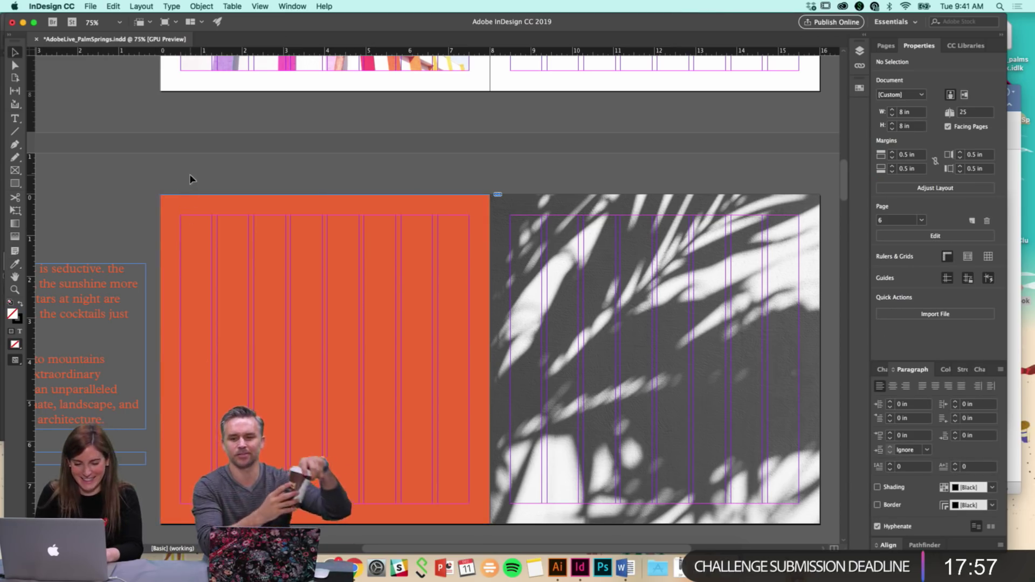
scroll(218, 240, down, 2)
key(super+equal)
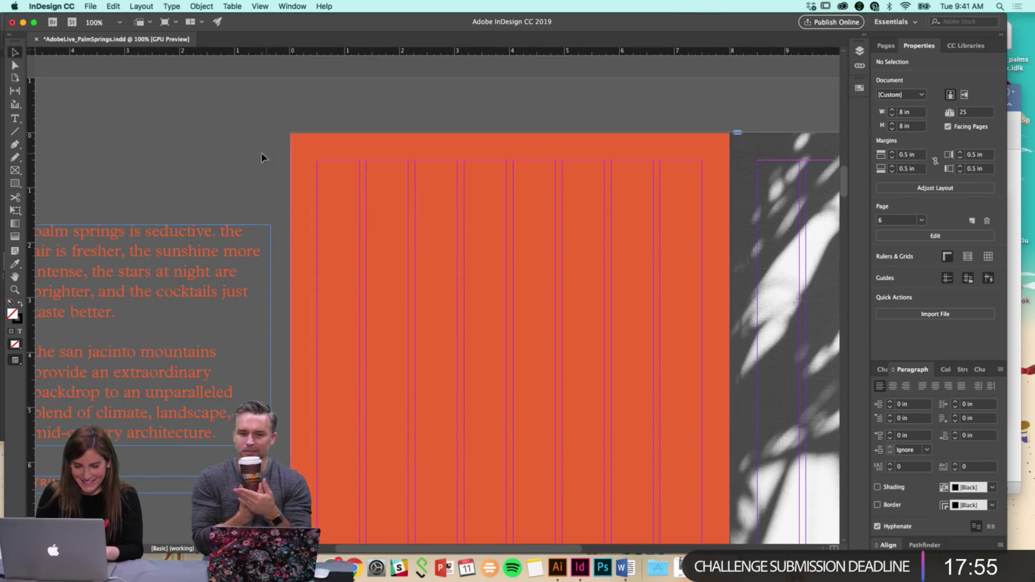
click(296, 163)
click(346, 127)
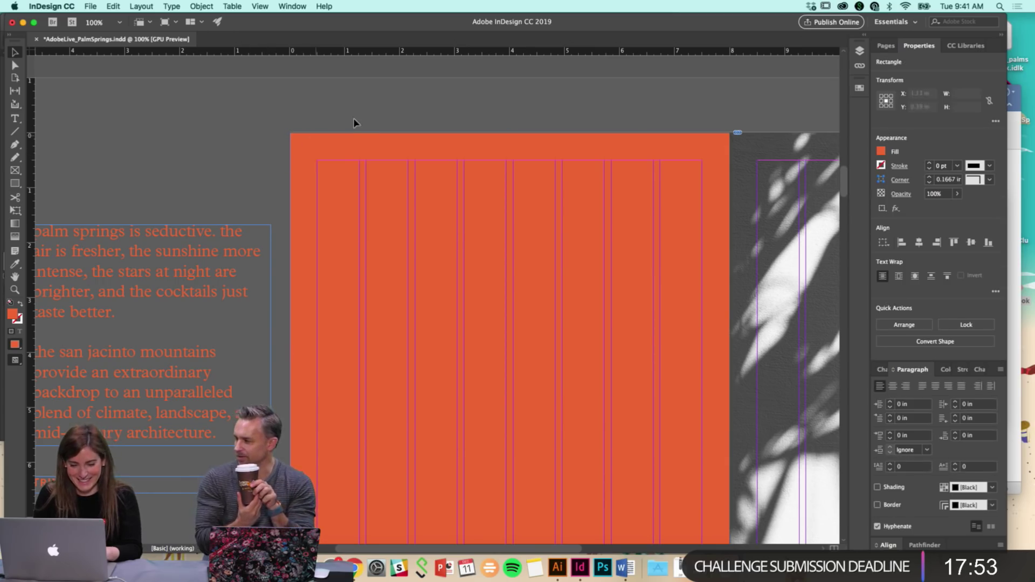
key(super+minus)
scroll(393, 229, right, 5)
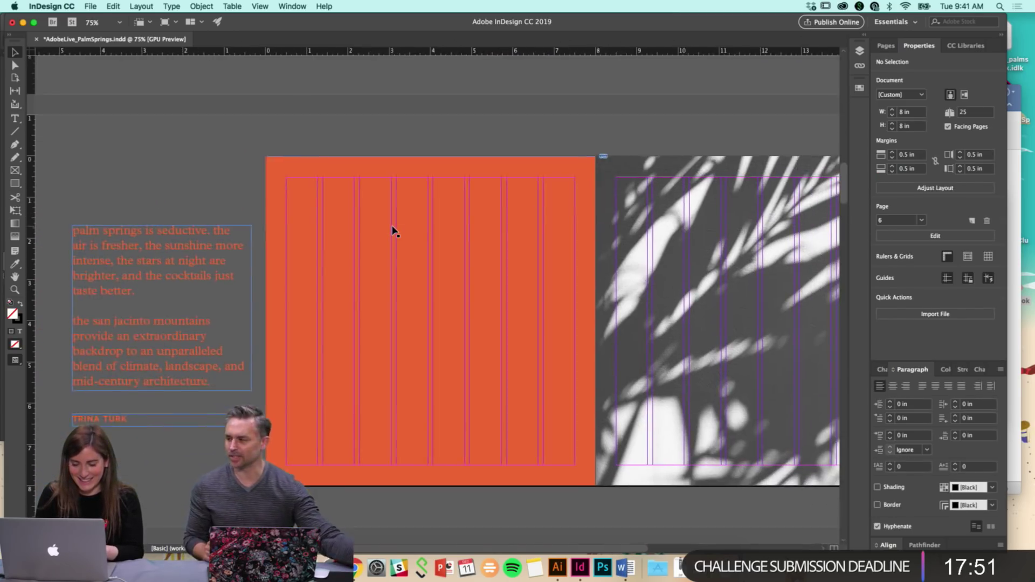
scroll(393, 229, left, 3)
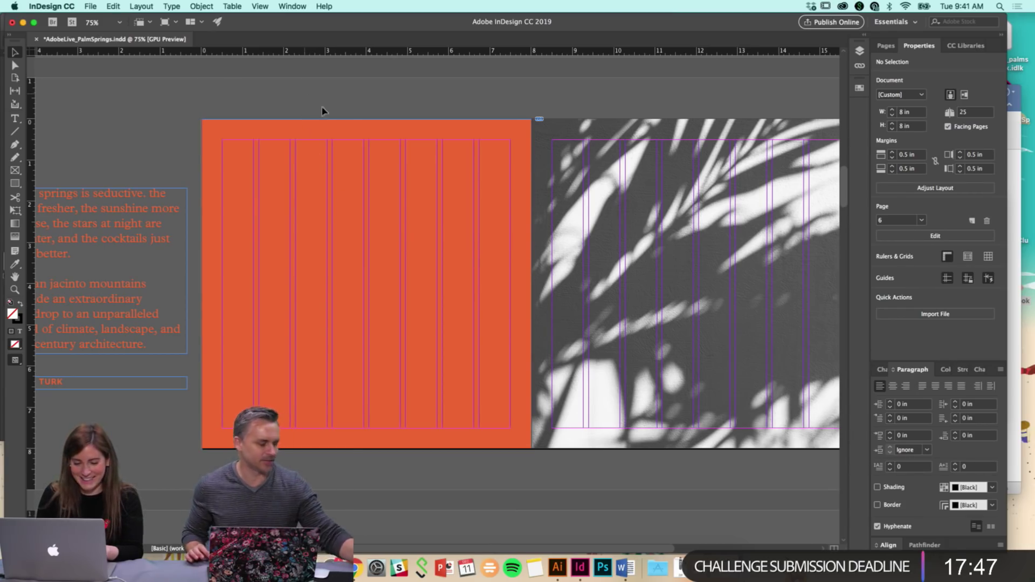
scroll(305, 95, right, 2)
scroll(305, 95, down, 1)
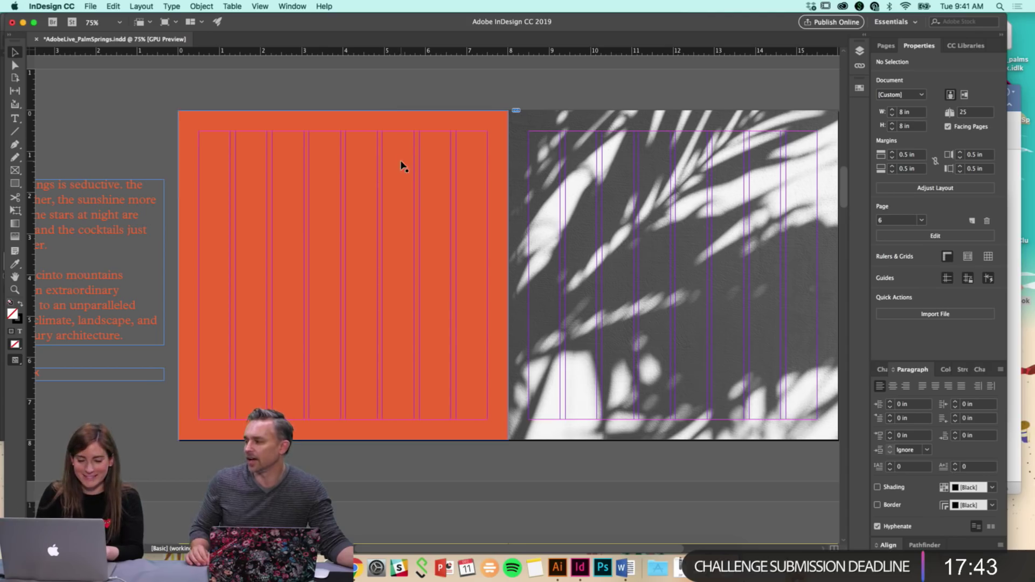
scroll(261, 96, left, 2)
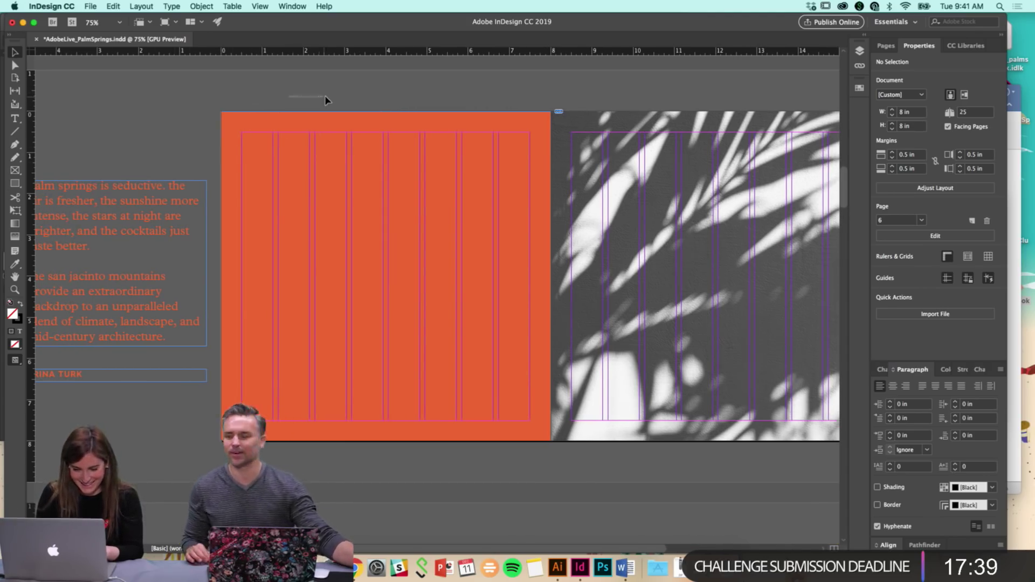
Move the attribution line from the pasteboard onto the orange page and set its text colour to Paper
drag(106, 369, 378, 183)
key(t)
triple_click(335, 189)
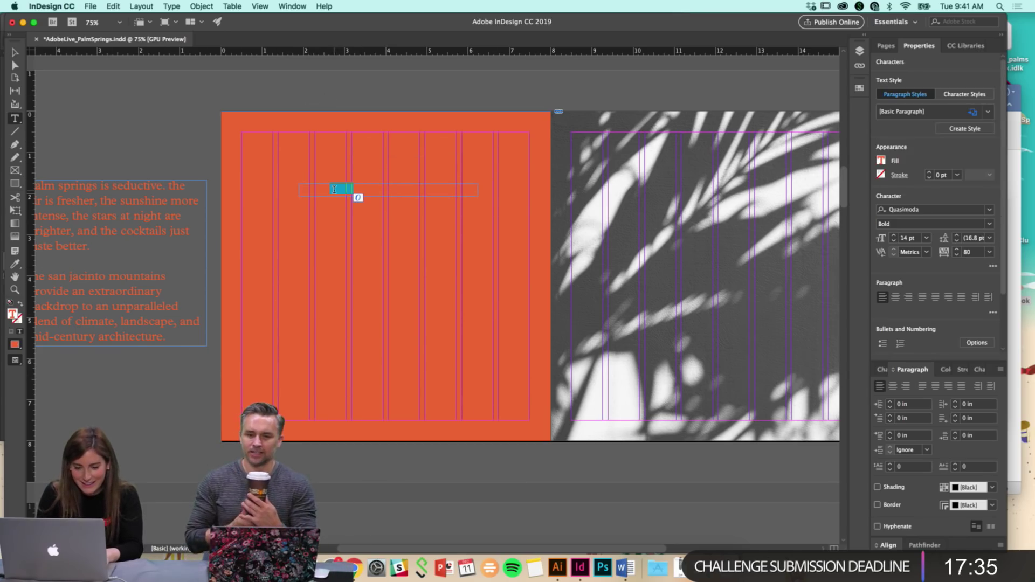
click(882, 161)
click(787, 254)
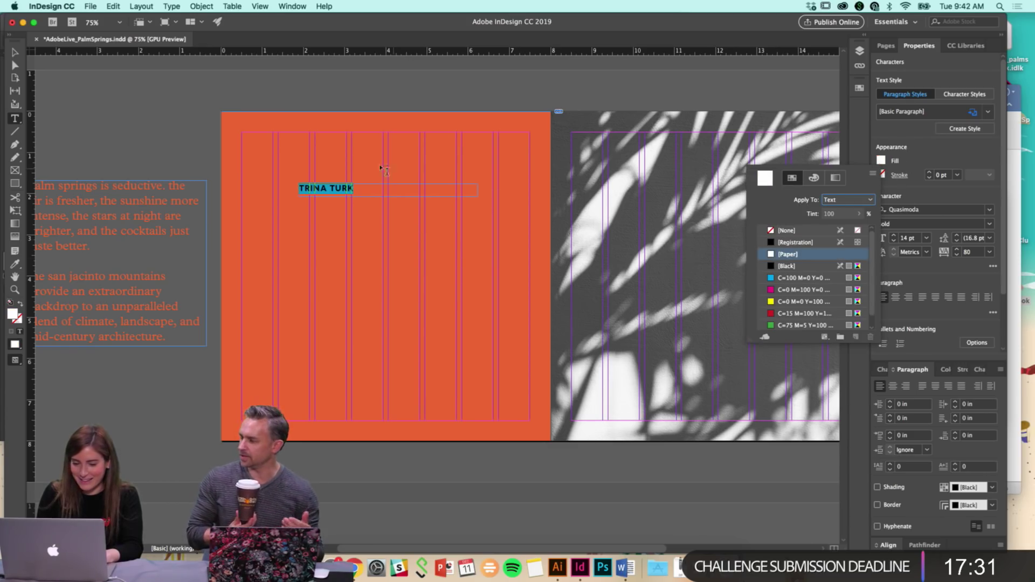
click(160, 144)
Move the white attribution line up to the top margin of page 6, starting at the third column
click(16, 54)
key(super+equal)
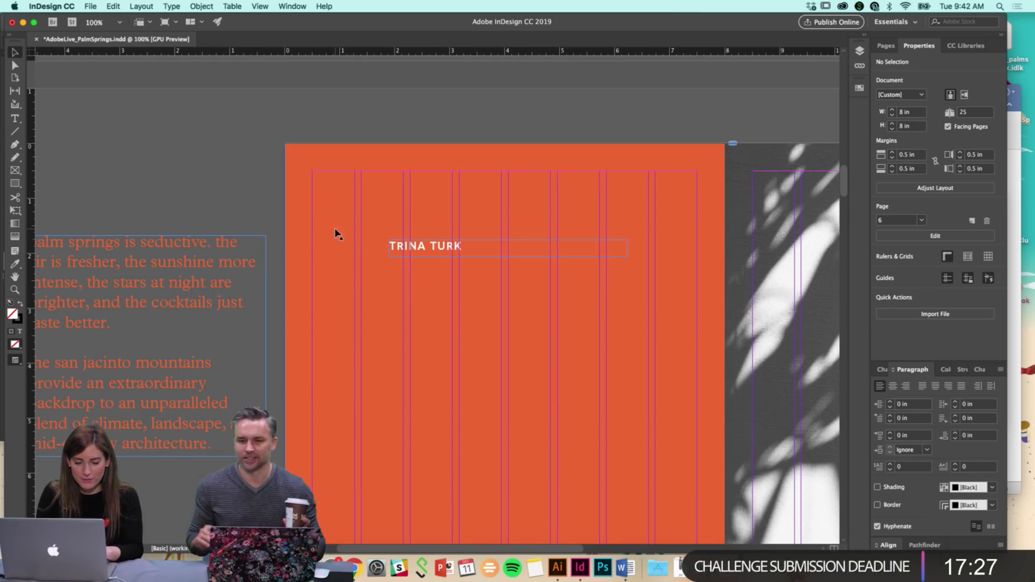
drag(444, 246, 464, 176)
Replace the white line's text with TABLE OF CONTENTS and deselect its frame
double_click(451, 178)
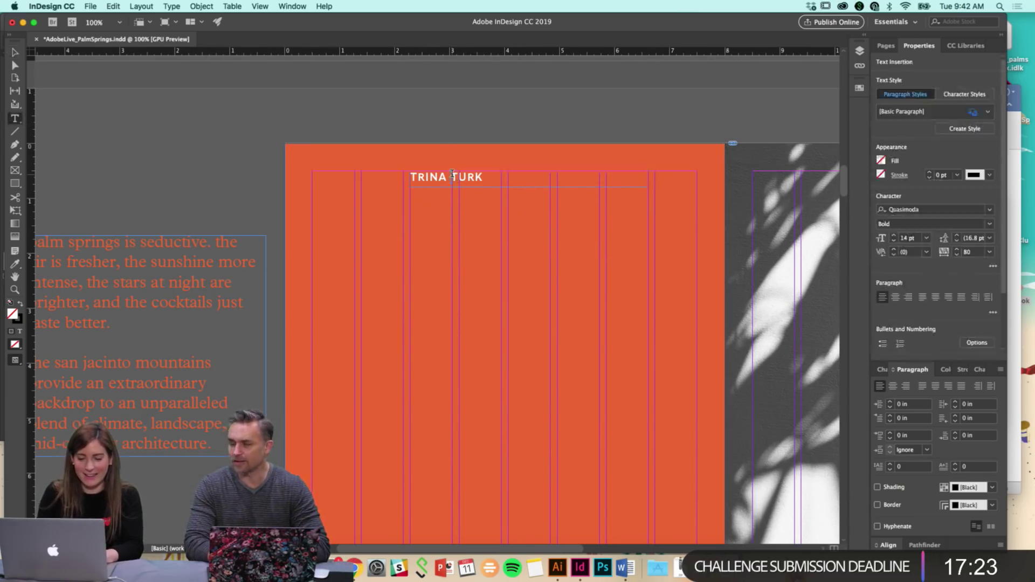
key(super+a)
text(TABLE OF CO)
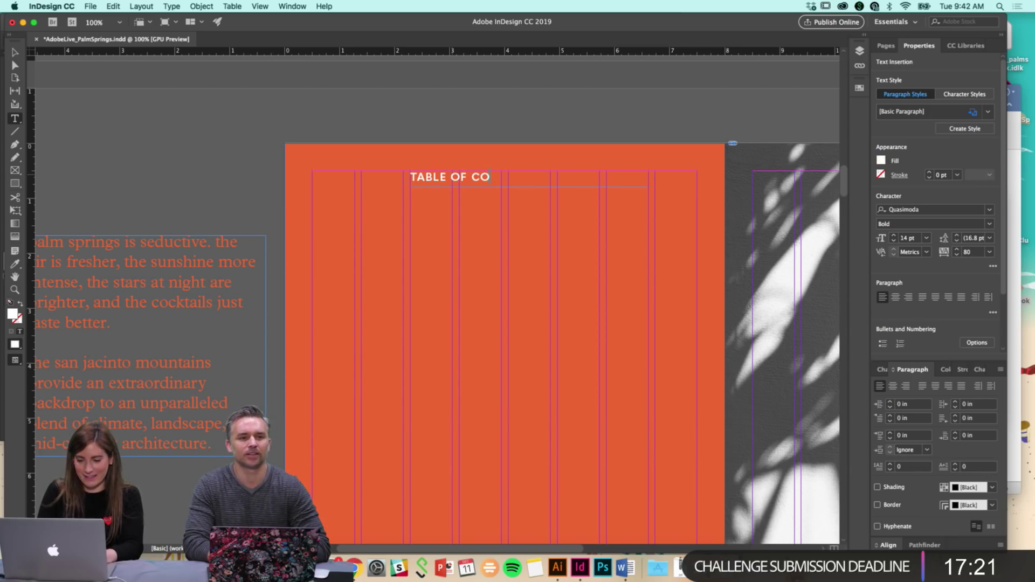
text(NTENT)
key(Escape)
click(548, 135)
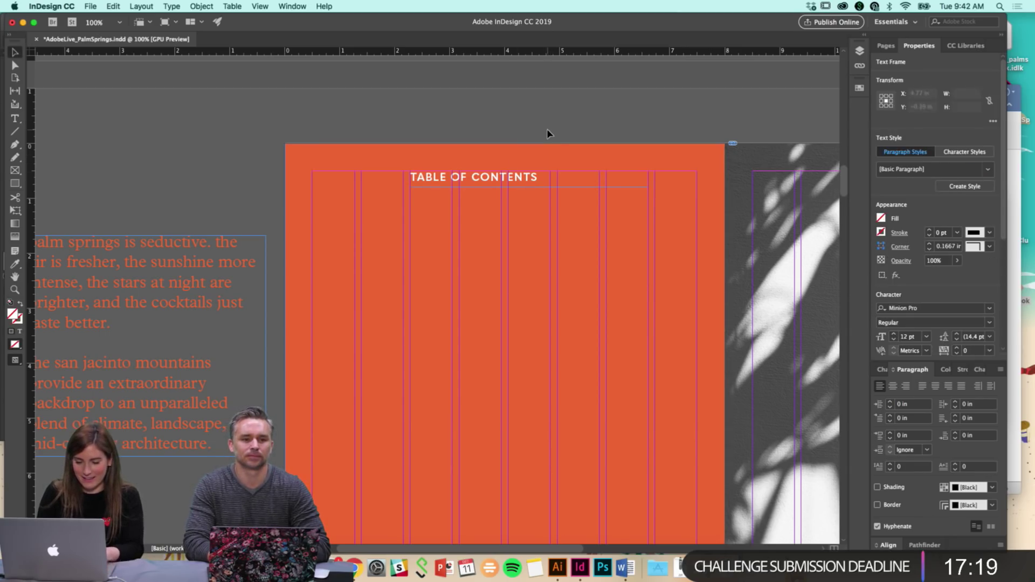
Preview the orange contents page beside the palm-shadow photo without guides and frame edges, and return to the normal view
key(c)
key(w)
key(v)
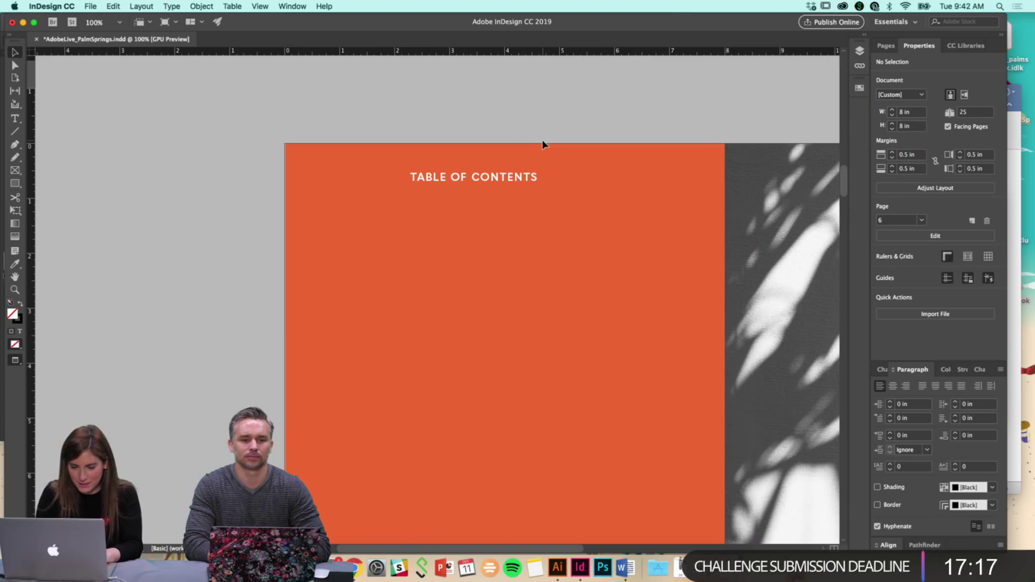
scroll(542, 141, right, 5)
scroll(542, 142, down, 2)
scroll(533, 218, right, 4)
scroll(532, 219, down, 1)
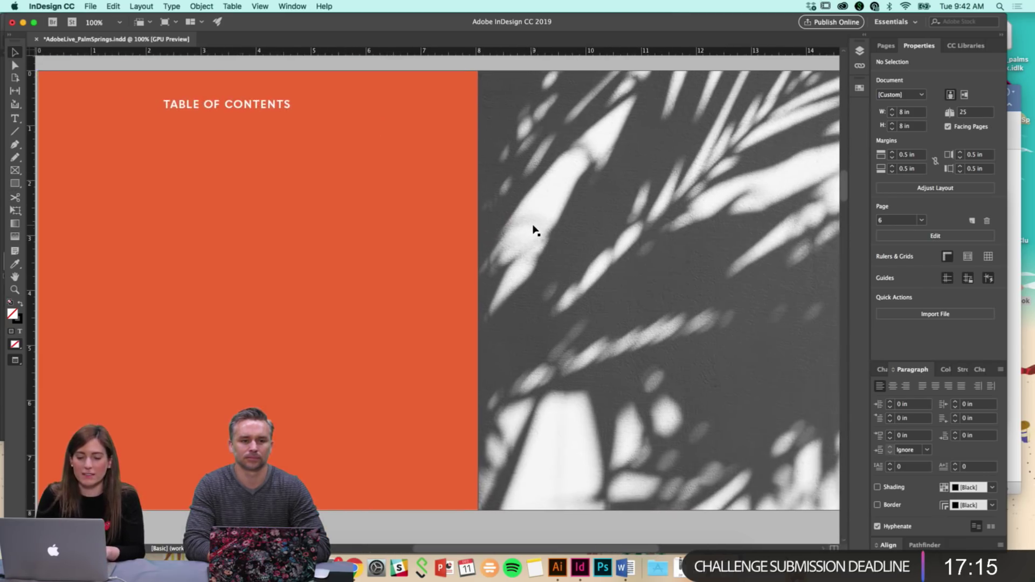
scroll(493, 250, down, 1)
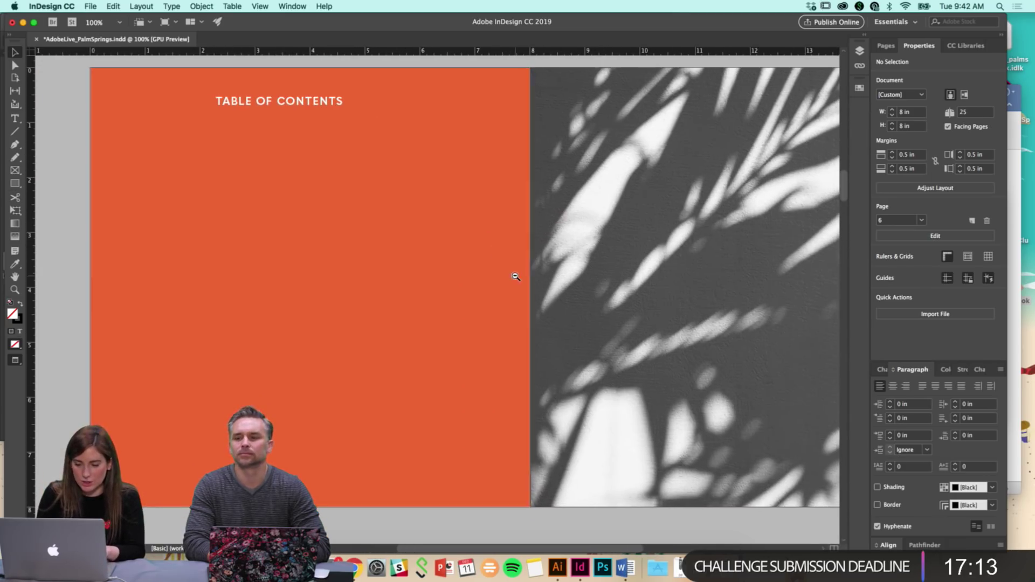
key(super+minus)
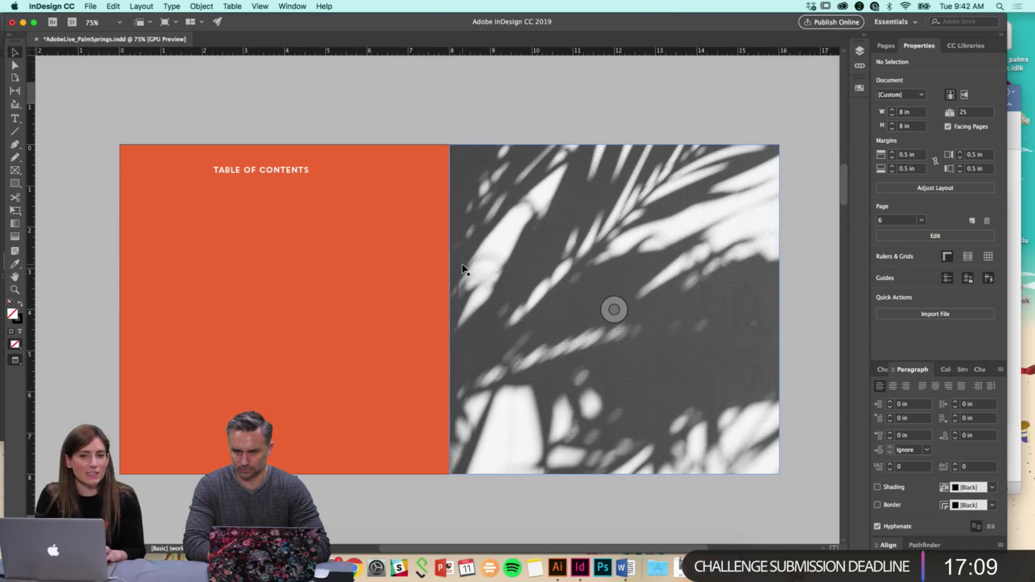
scroll(463, 268, up, 1)
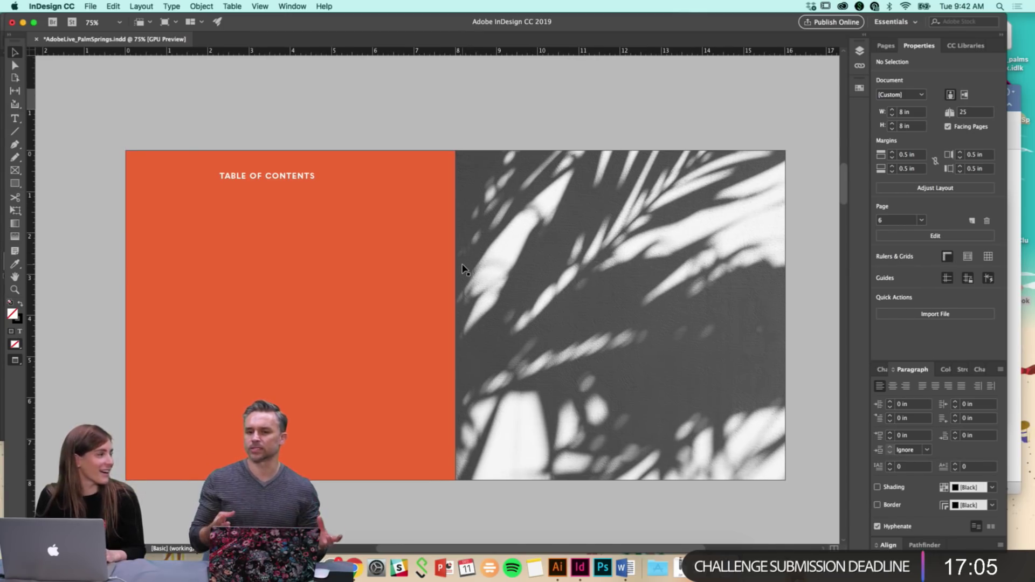
scroll(463, 268, up, 3)
scroll(463, 268, down, 3)
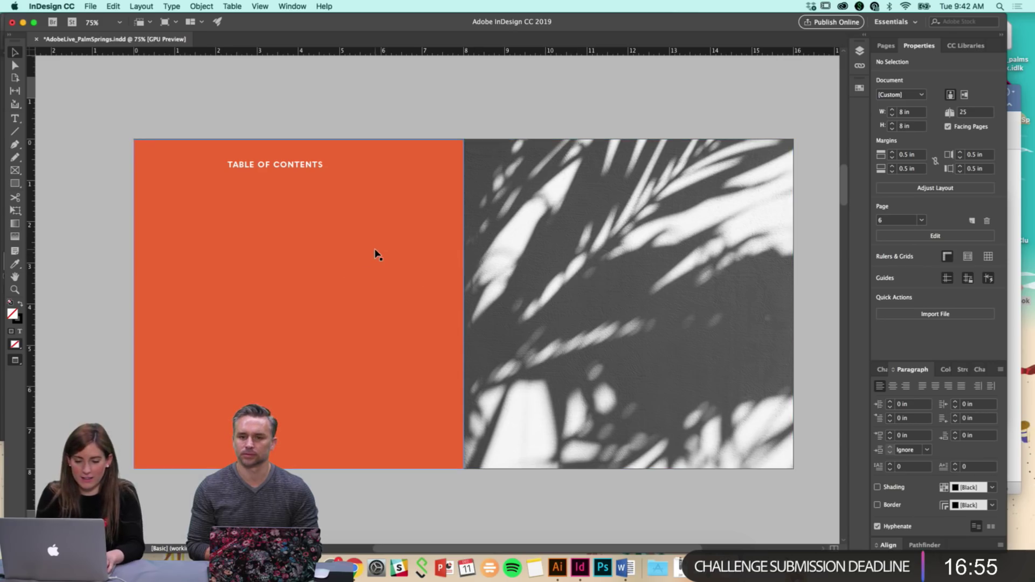
key(w)
scroll(348, 175, left, 2)
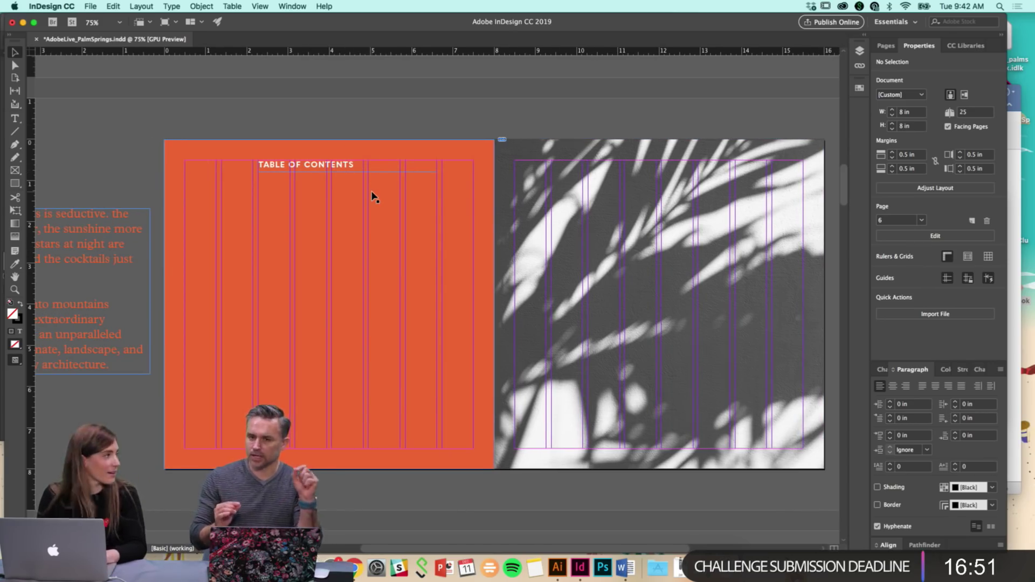
key(w)
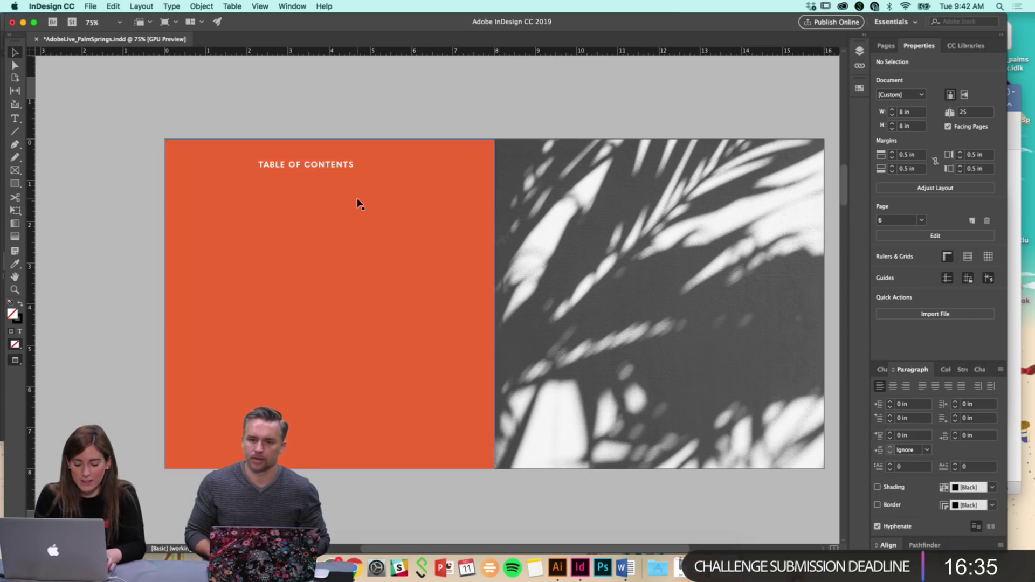
key(w)
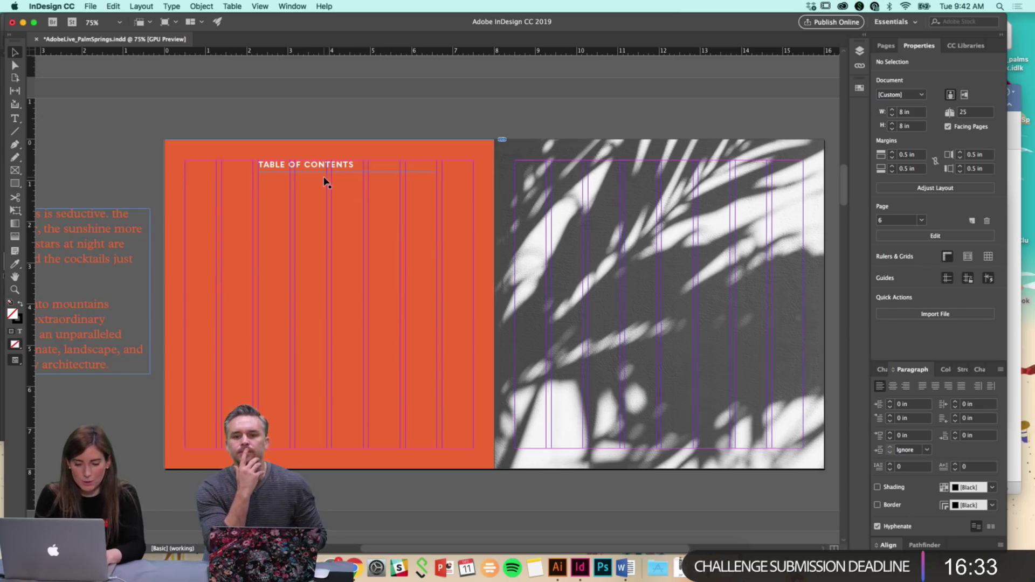
click(313, 171)
key(period)
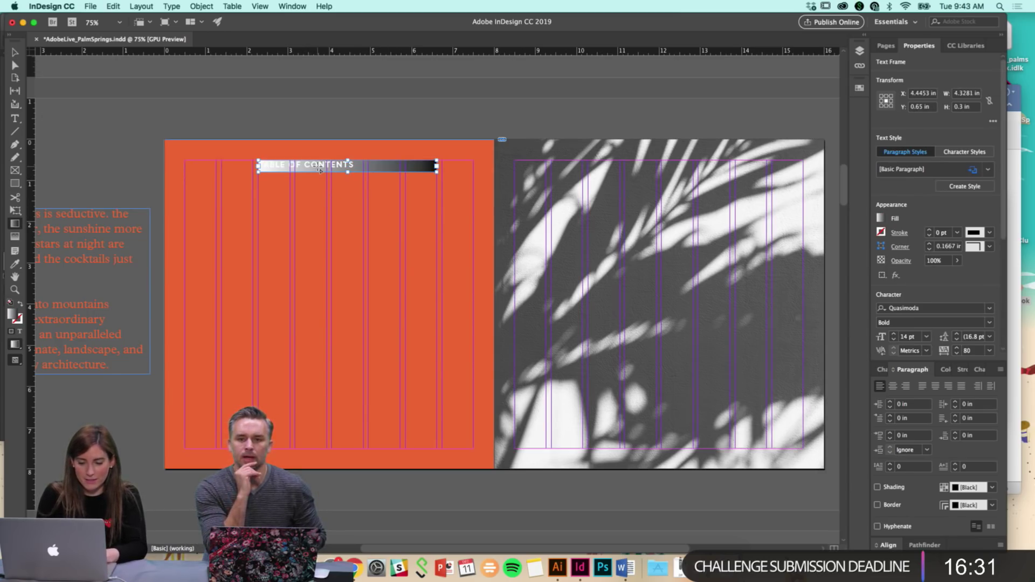
key(ctrl+z)
Set the leading of the TABLE OF CONTENTS line to 11 pt and deselect its frame
double_click(313, 163)
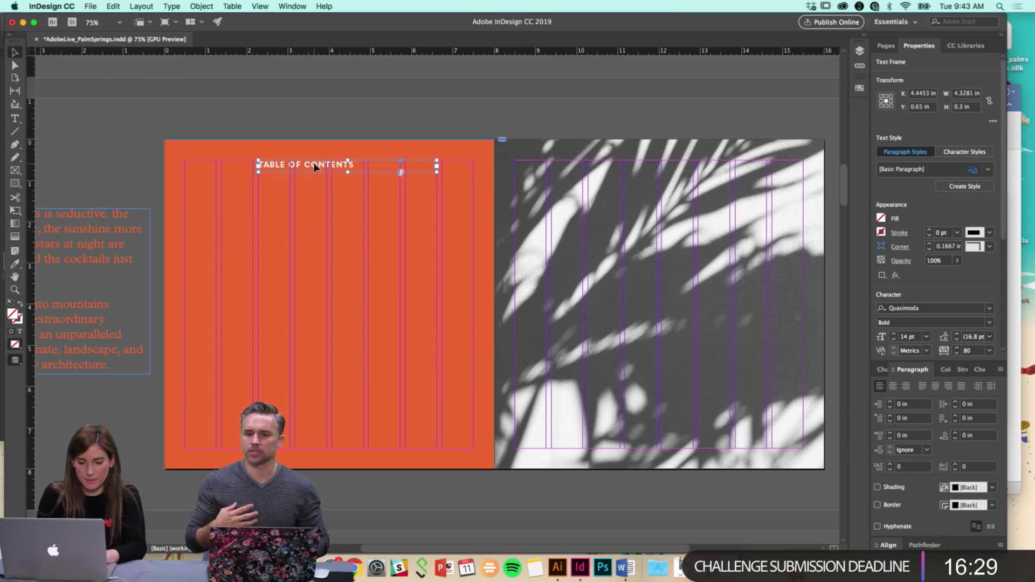
key(ctrl+a)
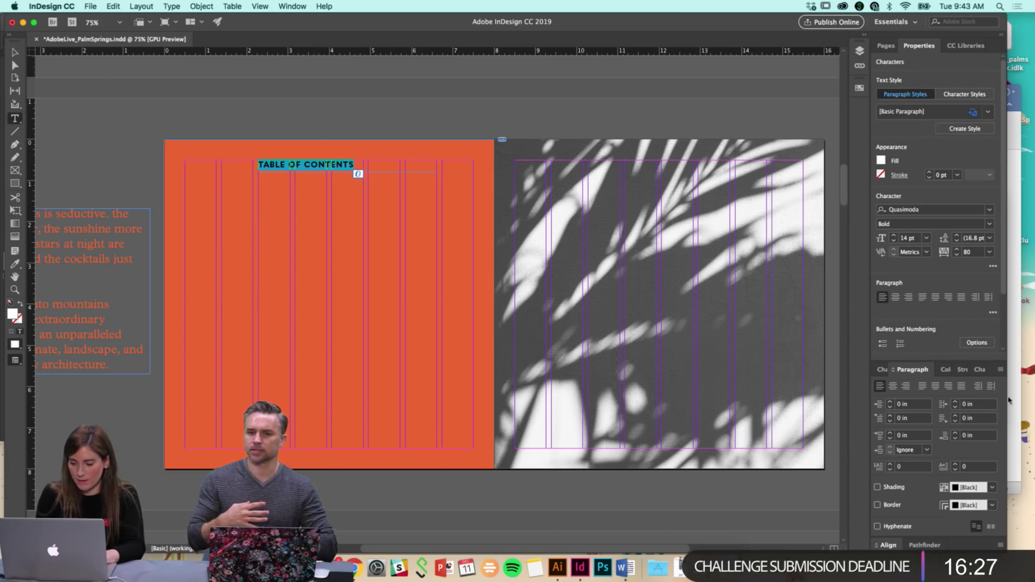
click(958, 241)
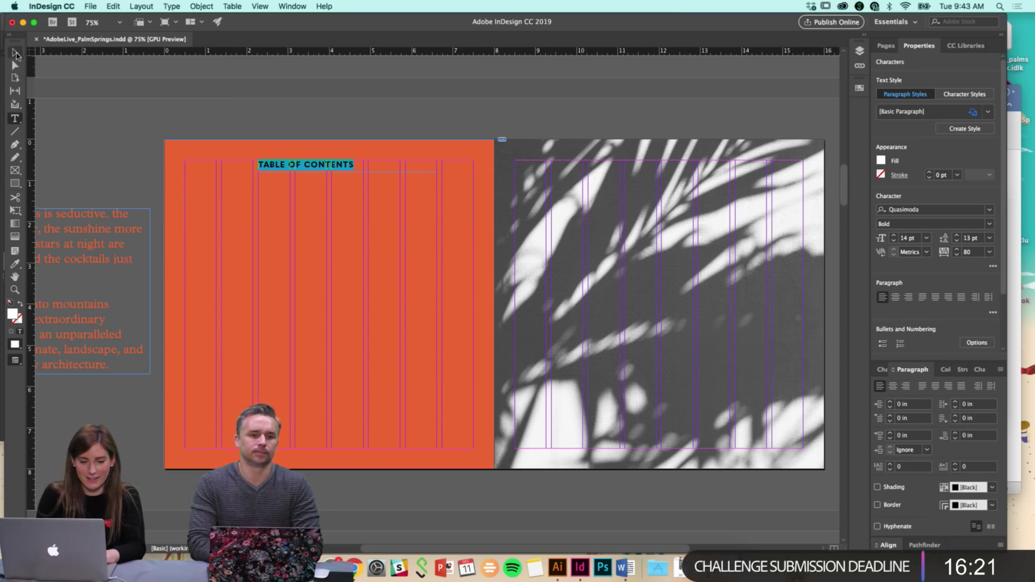
text(80)
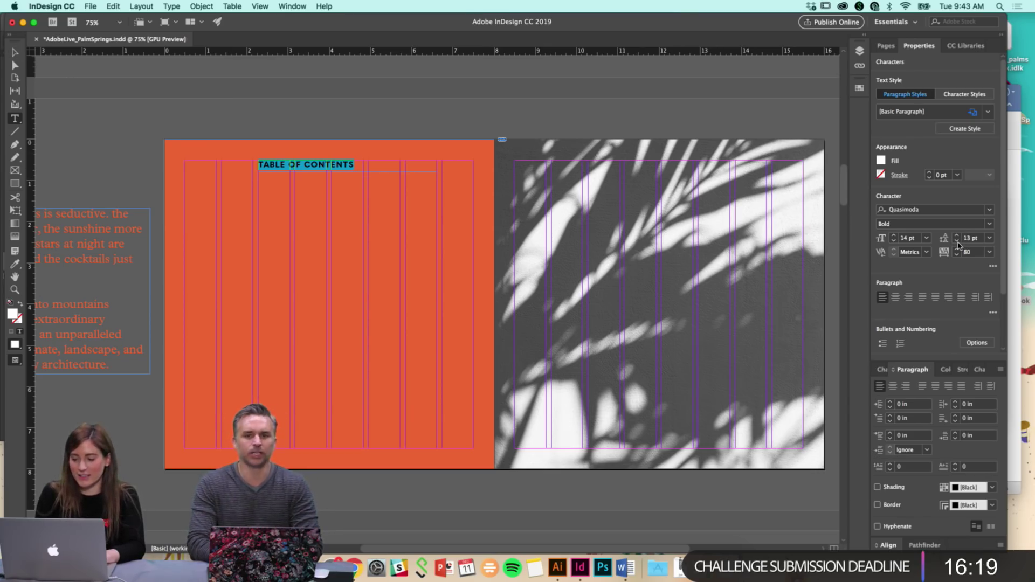
click(959, 242)
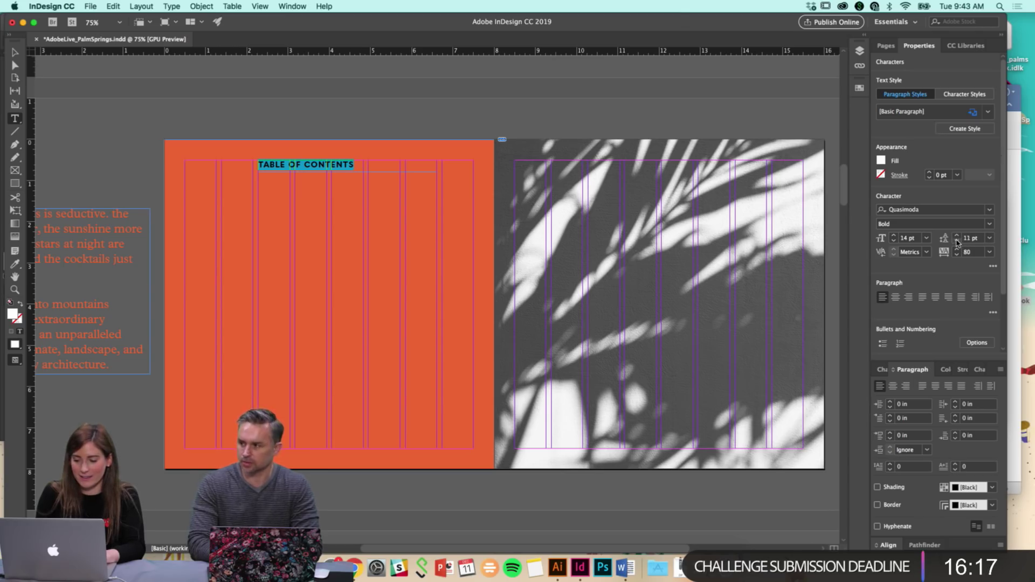
click(14, 53)
click(88, 162)
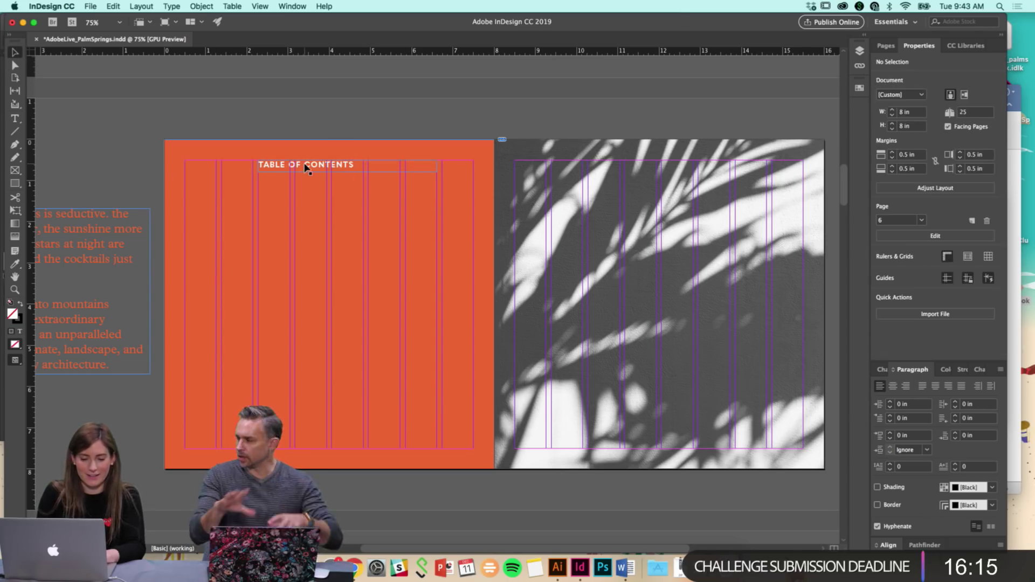
Review the orange contents page beside the palm-shadow photo and compare it with the quote spread before it
key(shift+w)
key(Escape)
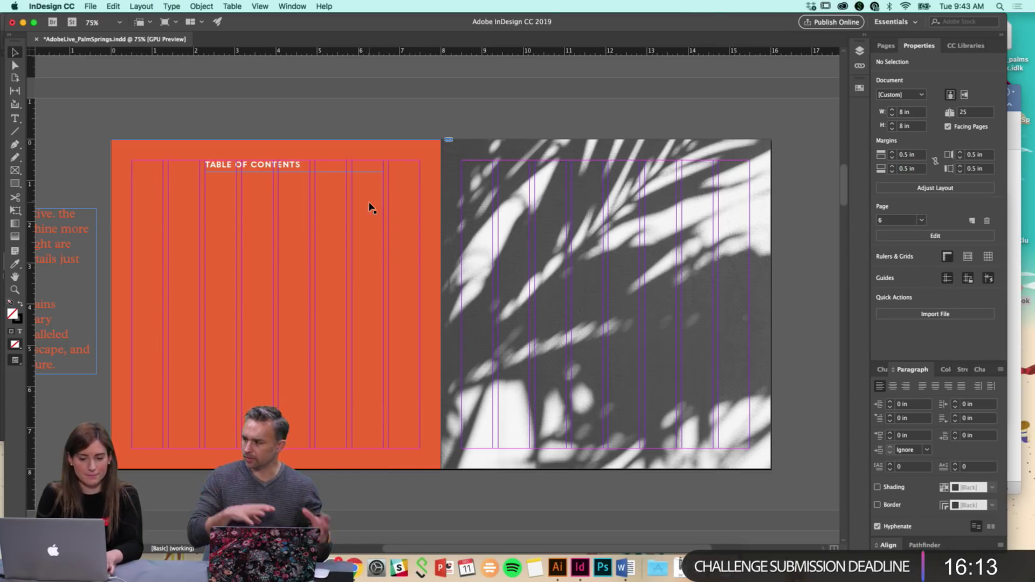
scroll(390, 168, left, 3)
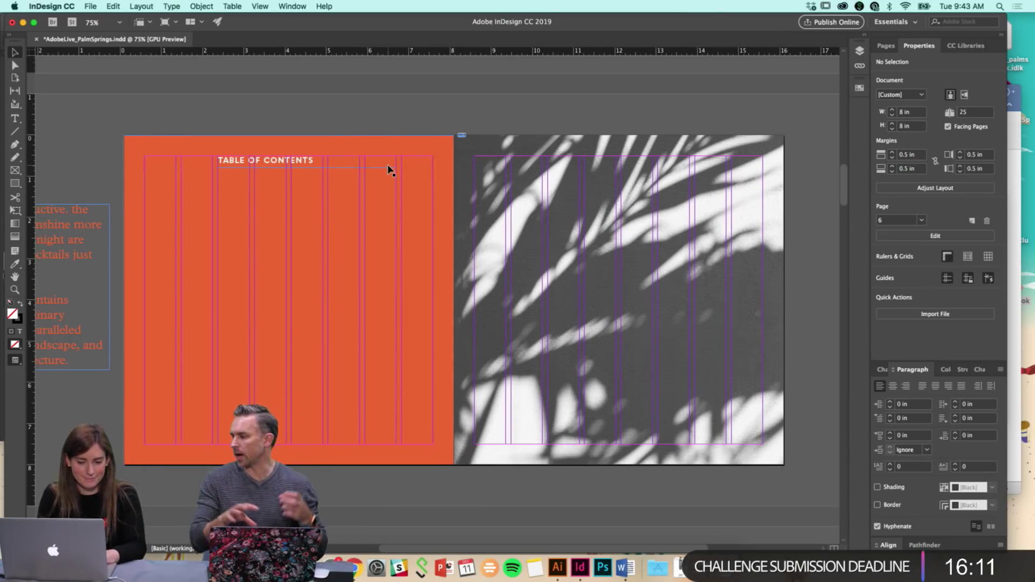
scroll(389, 169, left, 2)
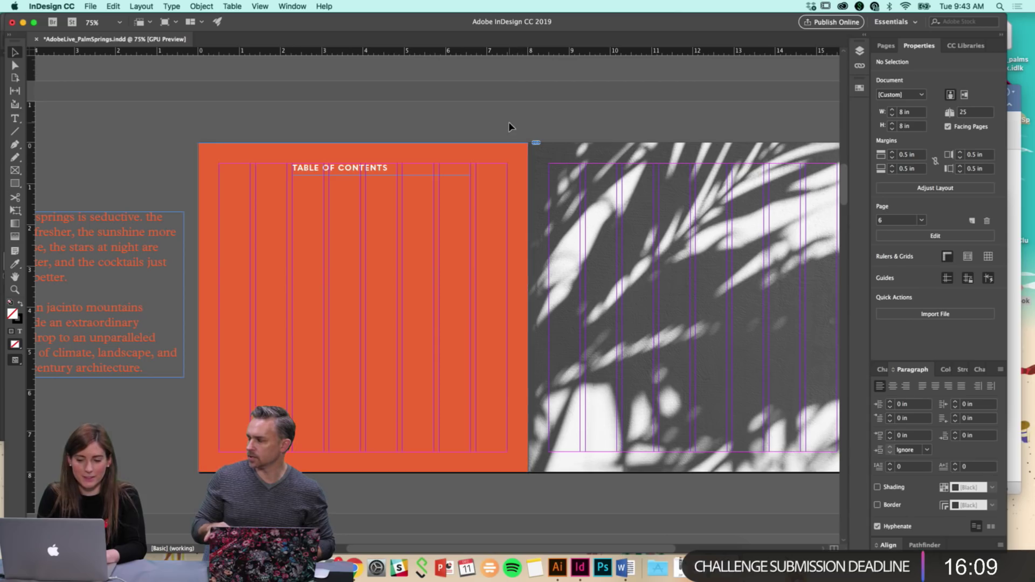
scroll(511, 126, up, 10)
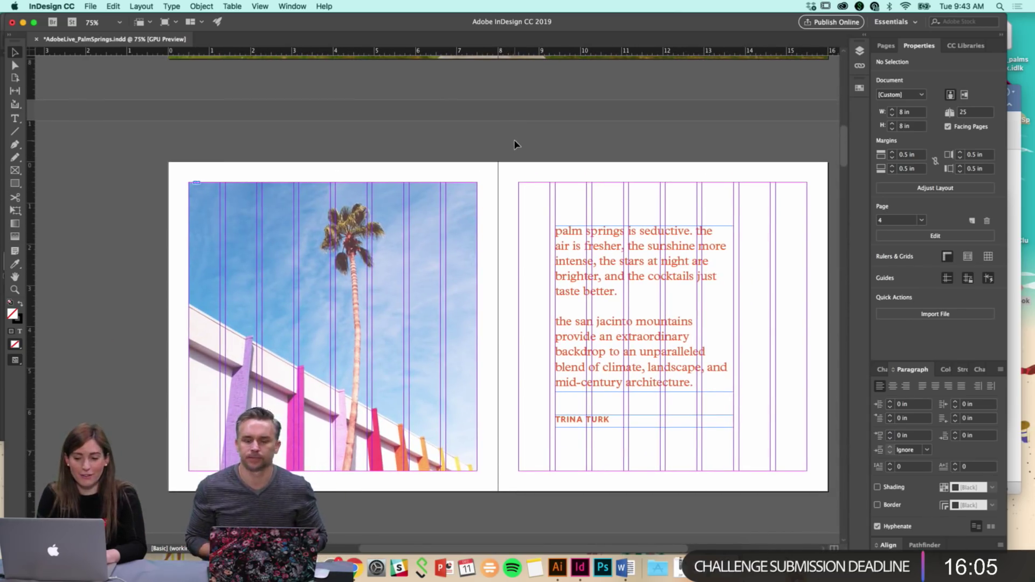
scroll(514, 145, down, 10)
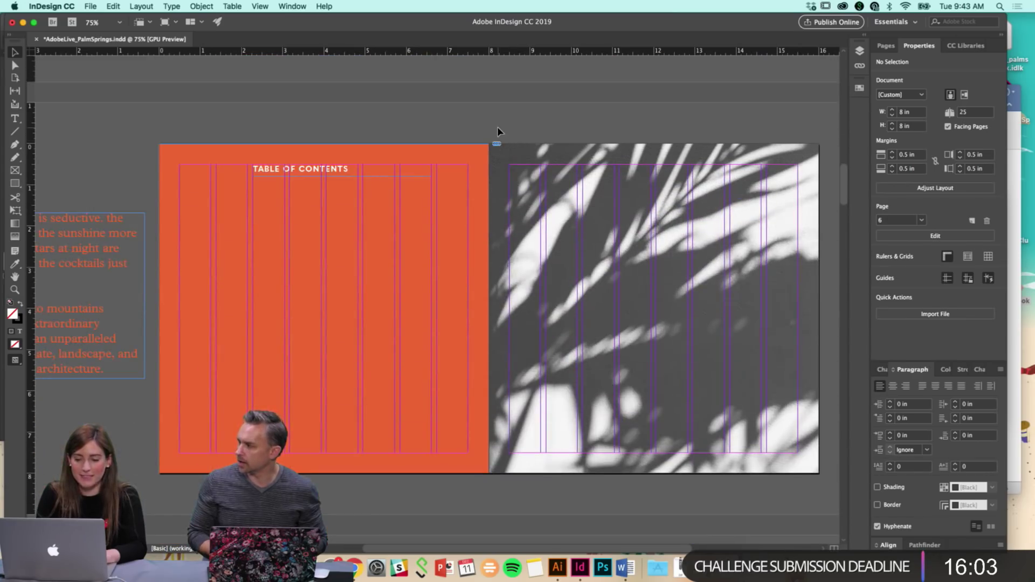
key(super+equal)
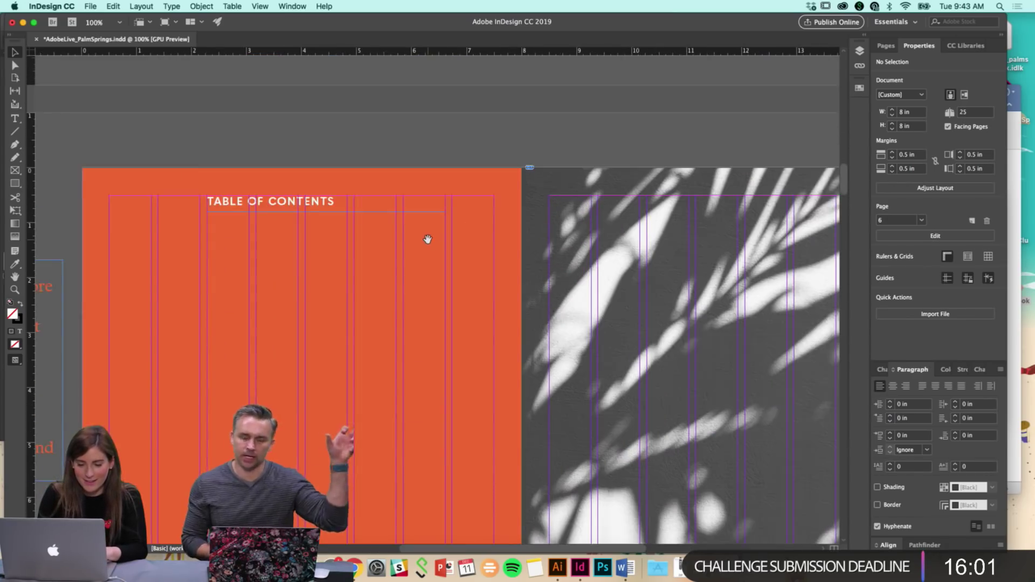
scroll(379, 118, down, 1)
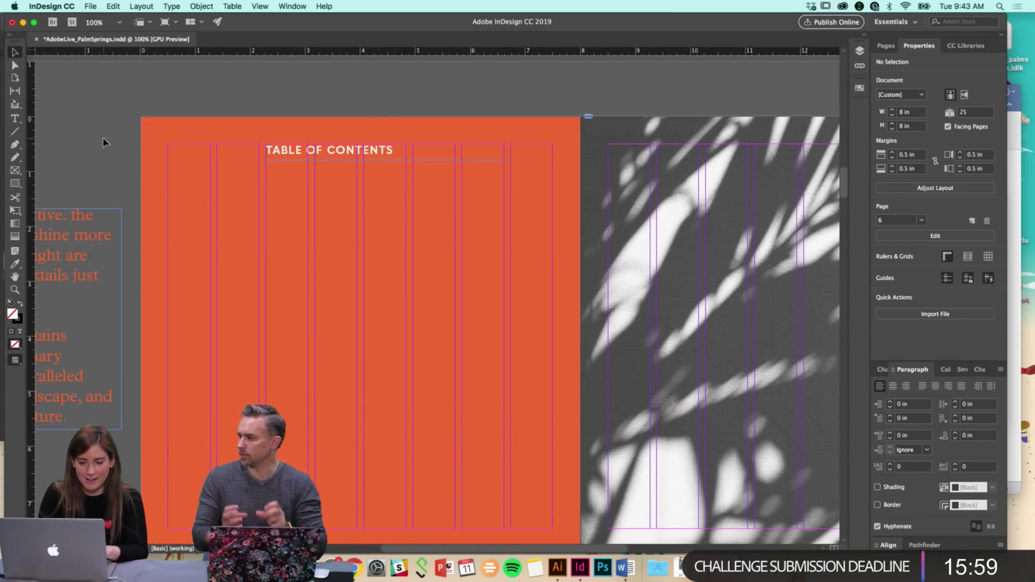
key(super+minus)
scroll(314, 250, down, 3)
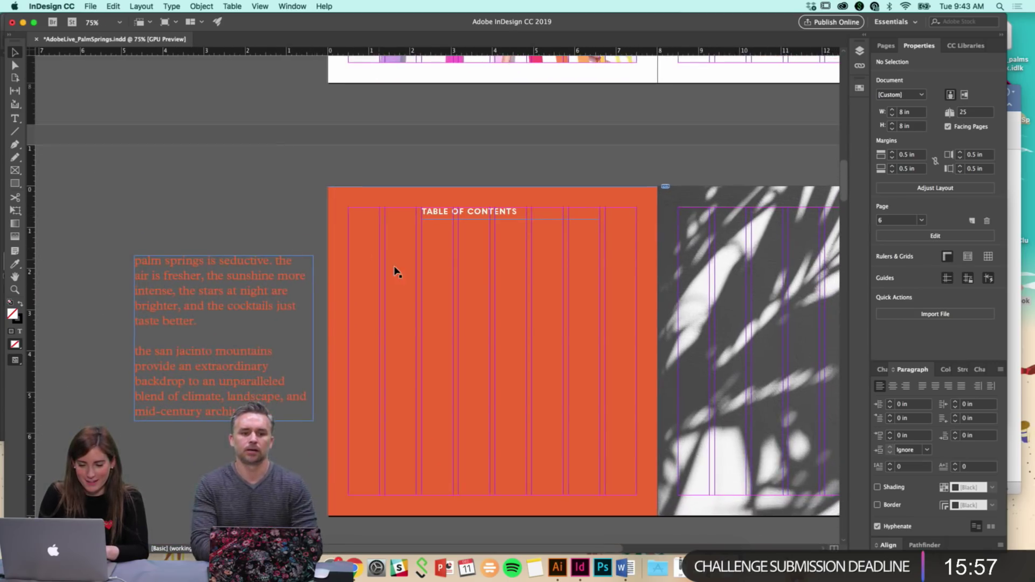
scroll(397, 277, down, 3)
scroll(398, 277, right, 3)
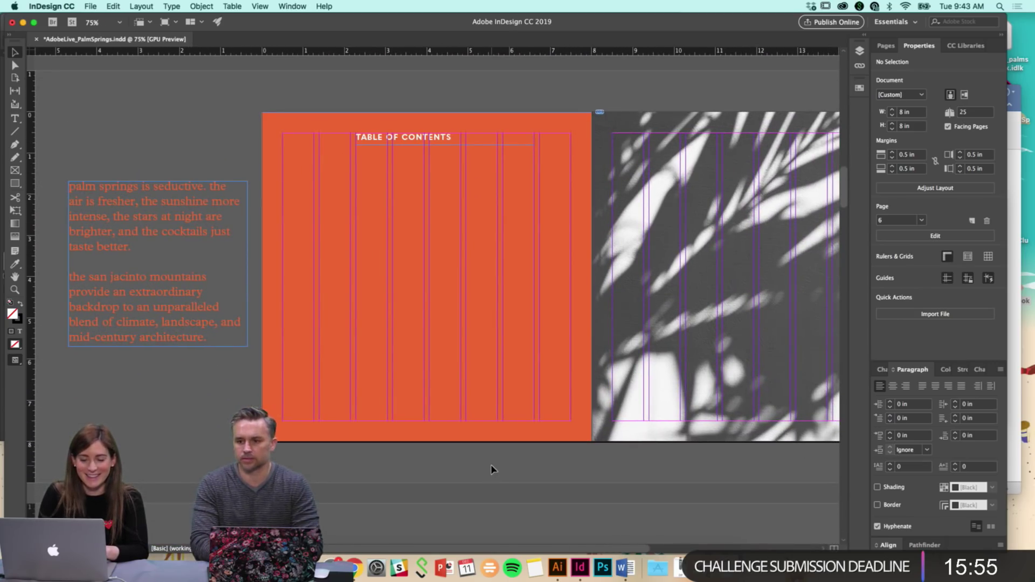
scroll(493, 469, up, 1)
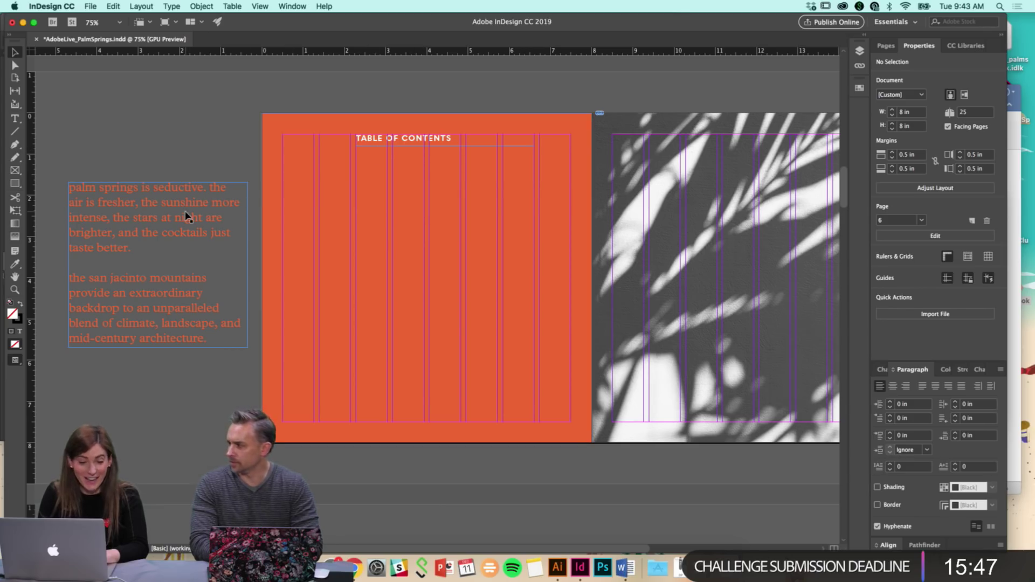
Duplicate the palm springs quote from the pasteboard onto the orange page's lower part and set the copy's text colour to Paper
double_click(191, 189)
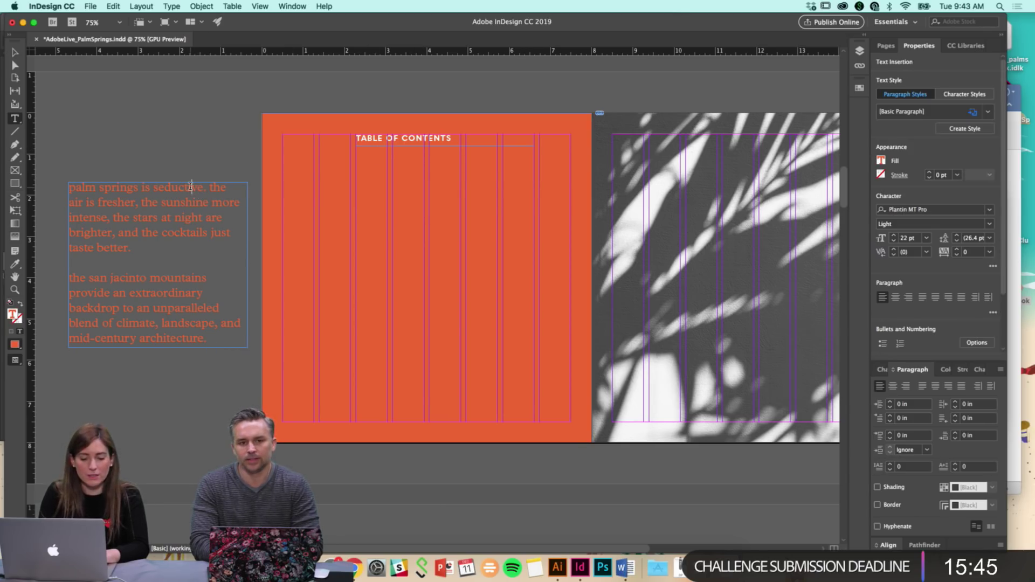
click(14, 53)
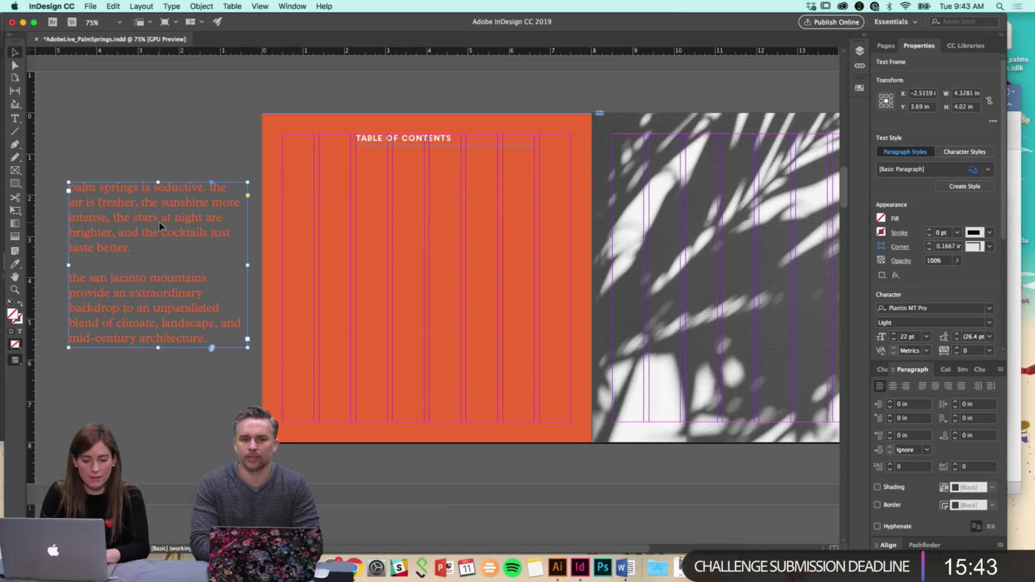
drag(165, 209, 288, 331)
double_click(247, 322)
key(super+a)
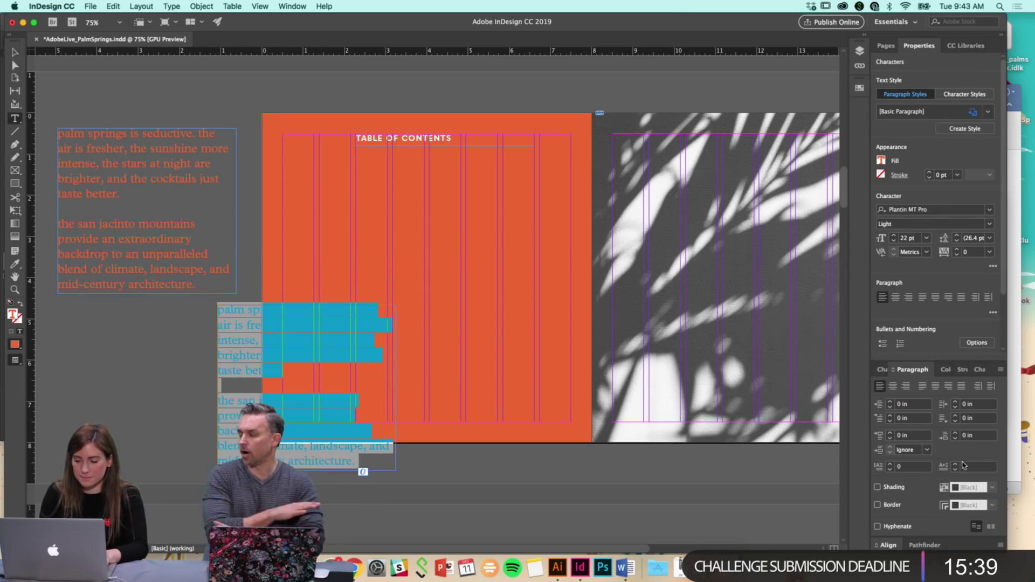
click(882, 161)
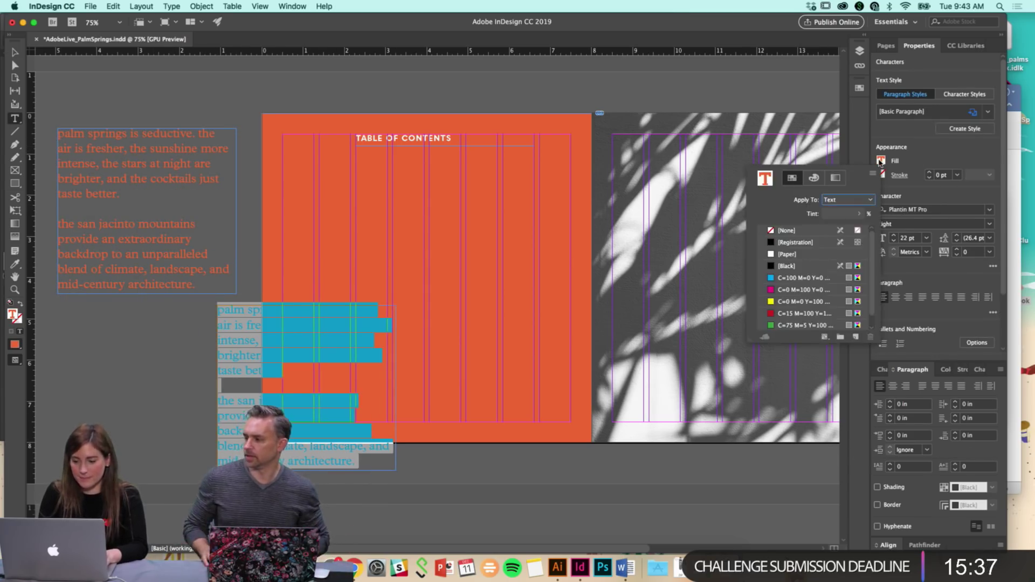
click(780, 254)
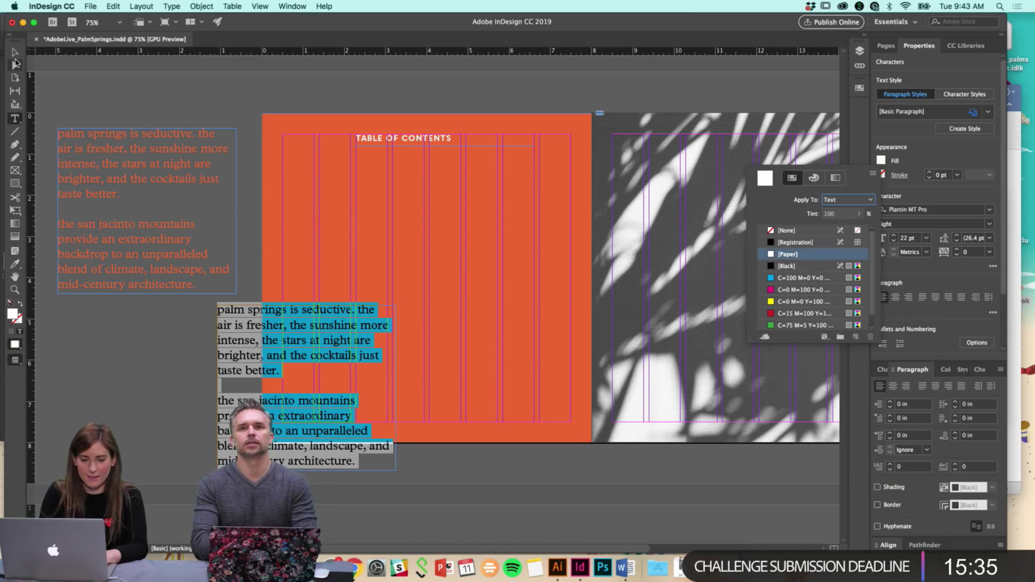
Align the white quote copy with the third column near page 6's bottom margin and replace its text with "where to eat"
click(15, 53)
drag(241, 325, 380, 281)
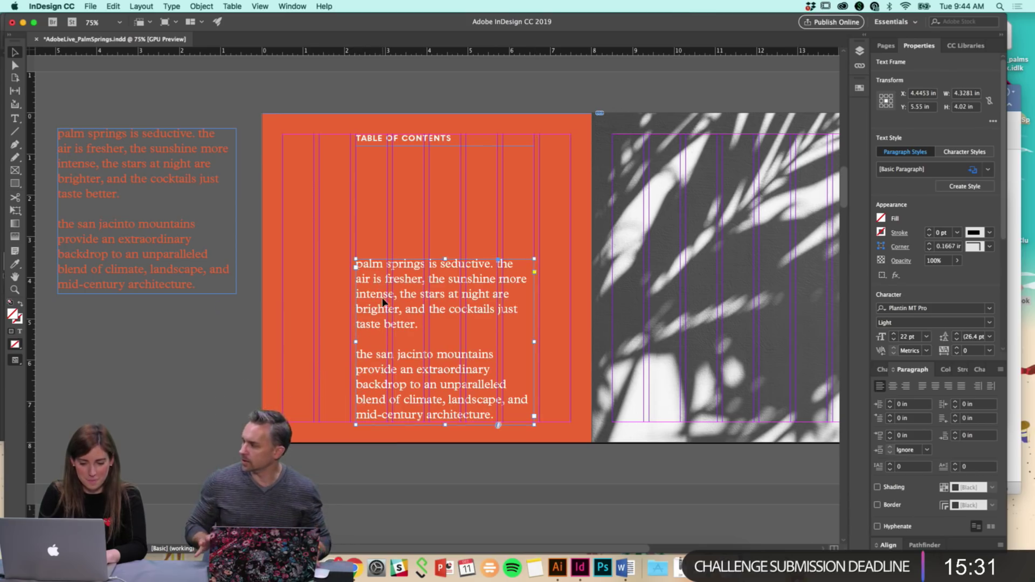
double_click(383, 302)
key(super+a)
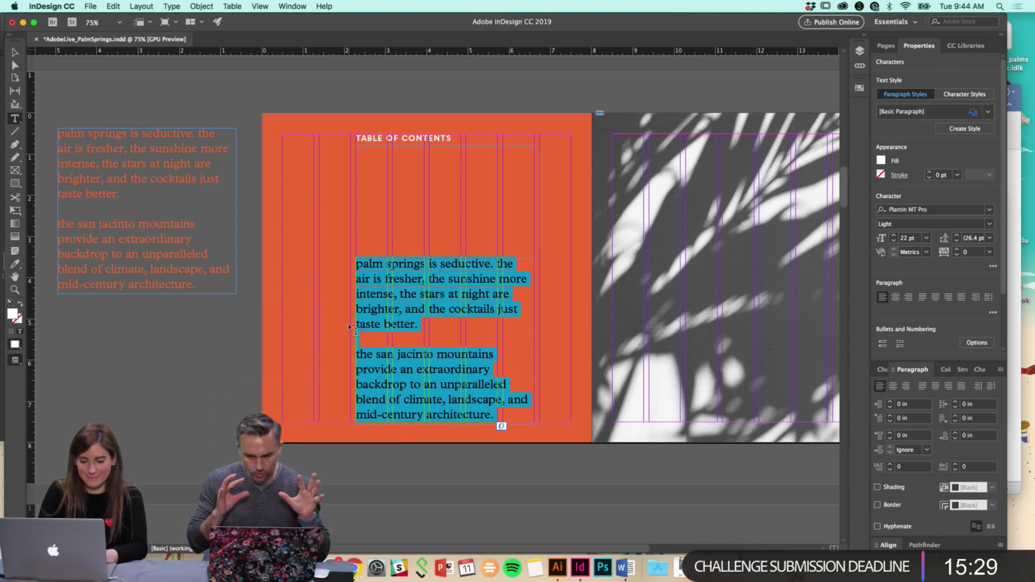
text(where to eat)
Enlarge the "where to eat" text to 36 pt and finish editing it
key(super+a)
key(super+shift+period)
key(super+shift+period)
key(super+shift+period)
key(super+shift+period)
key(super+shift+period)
key(super+shift+period)
key(super+shift+period)
key(Escape)
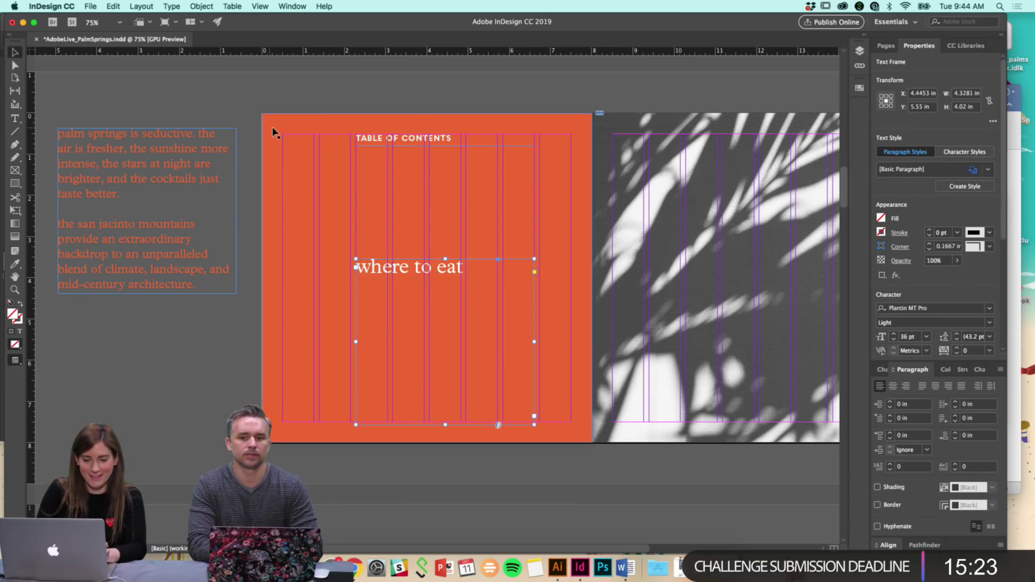
Set the "where to eat" text to the Semibold style of Plantin MT Pro and deselect its frame
double_click(451, 280)
key(super+a)
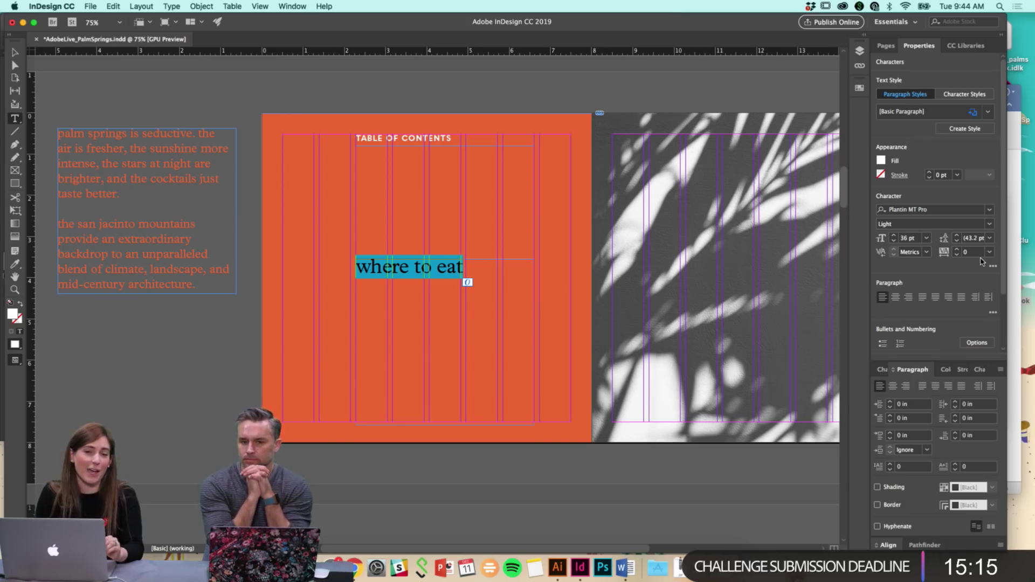
click(992, 226)
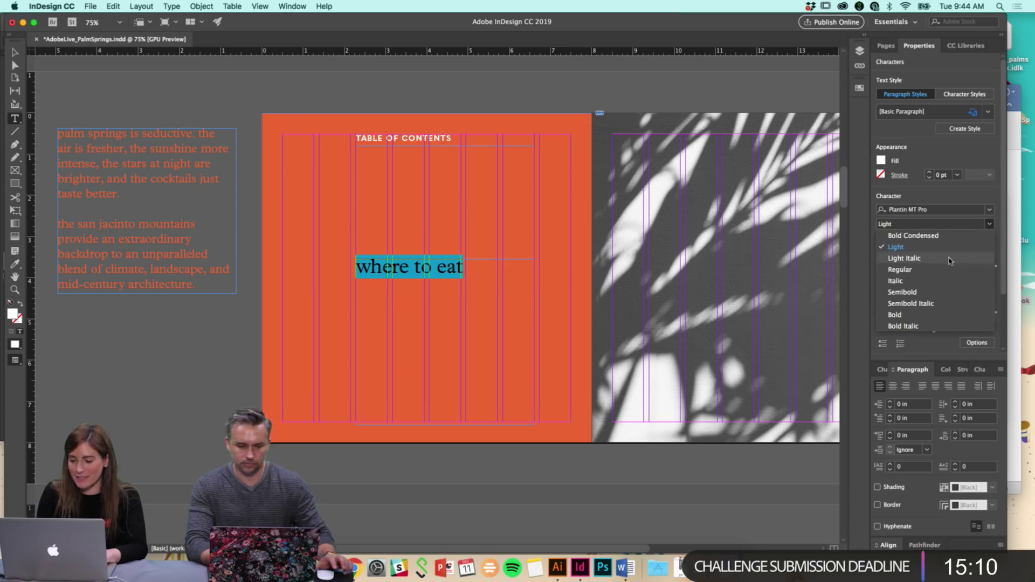
click(898, 295)
key(Escape)
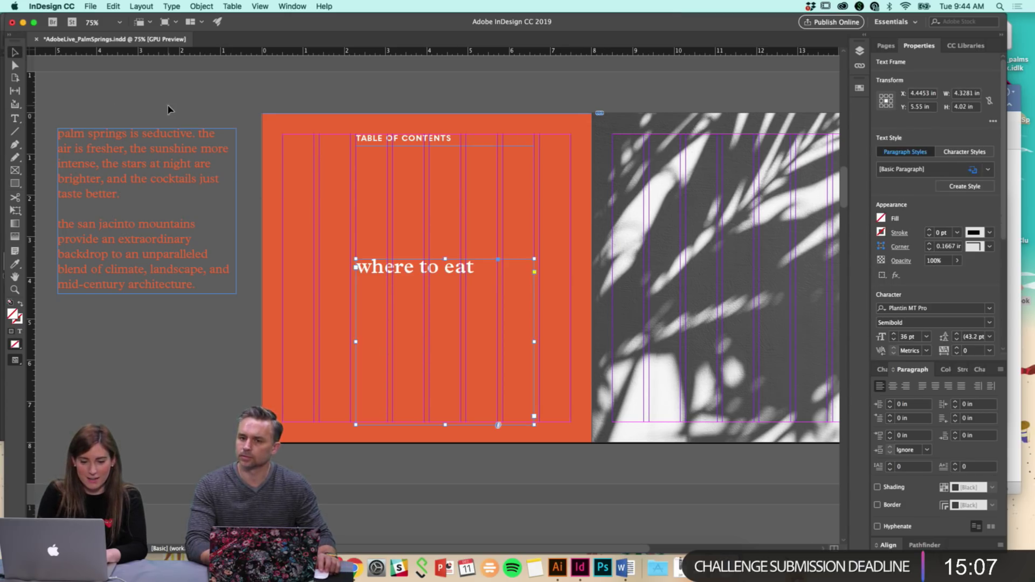
click(311, 104)
Preview the "where to eat" heading on the contents page without guides and frame edges, and return to the normal view
click(441, 300)
key(super+equal)
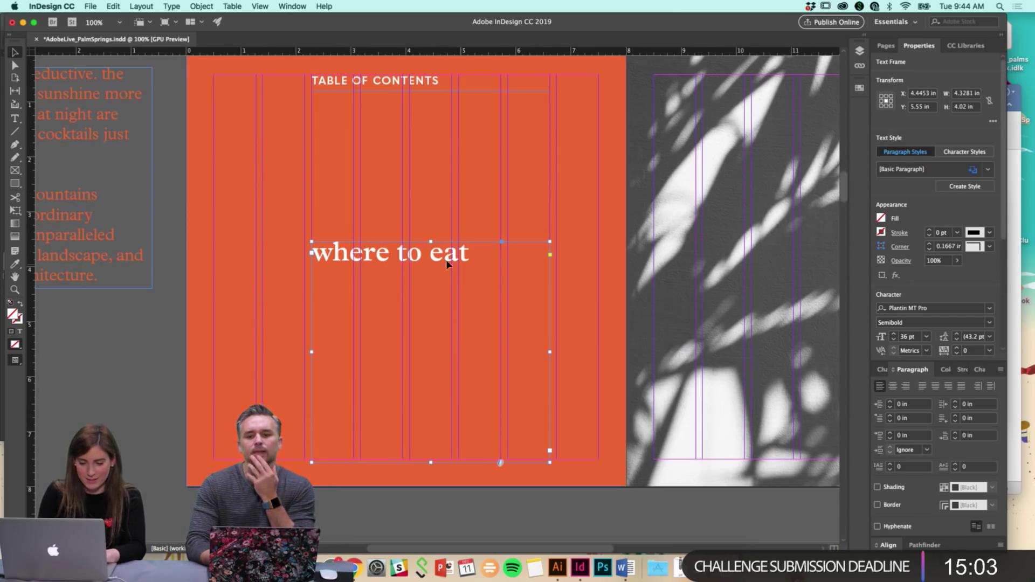
scroll(416, 284, right, 2)
scroll(415, 285, up, 1)
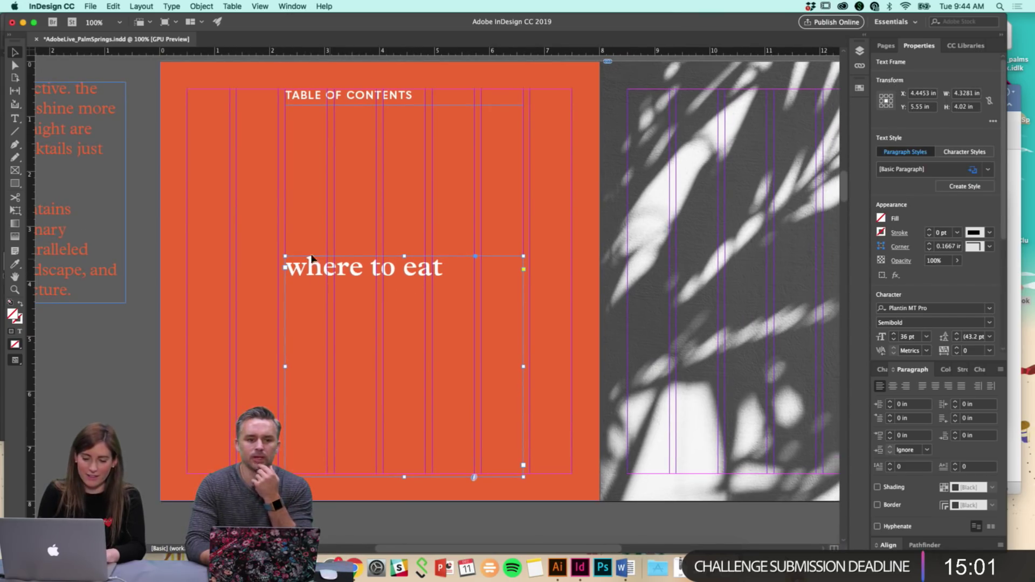
click(183, 108)
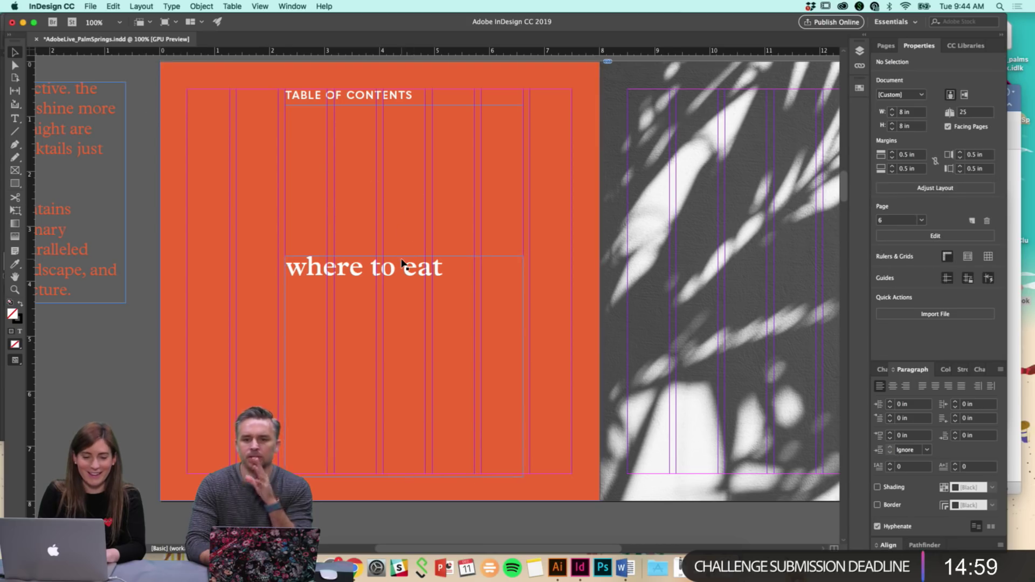
scroll(402, 264, up, 1)
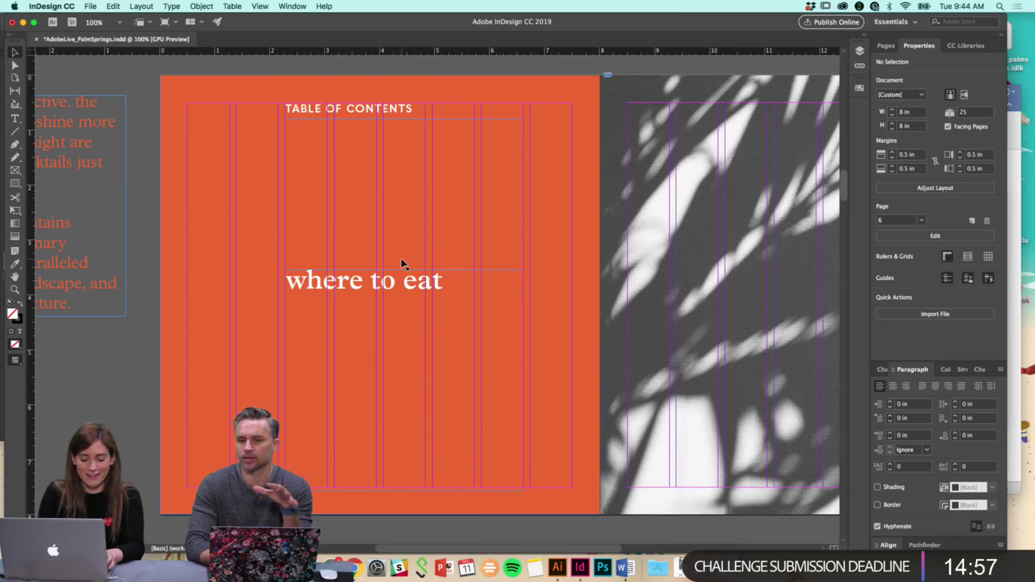
key(w)
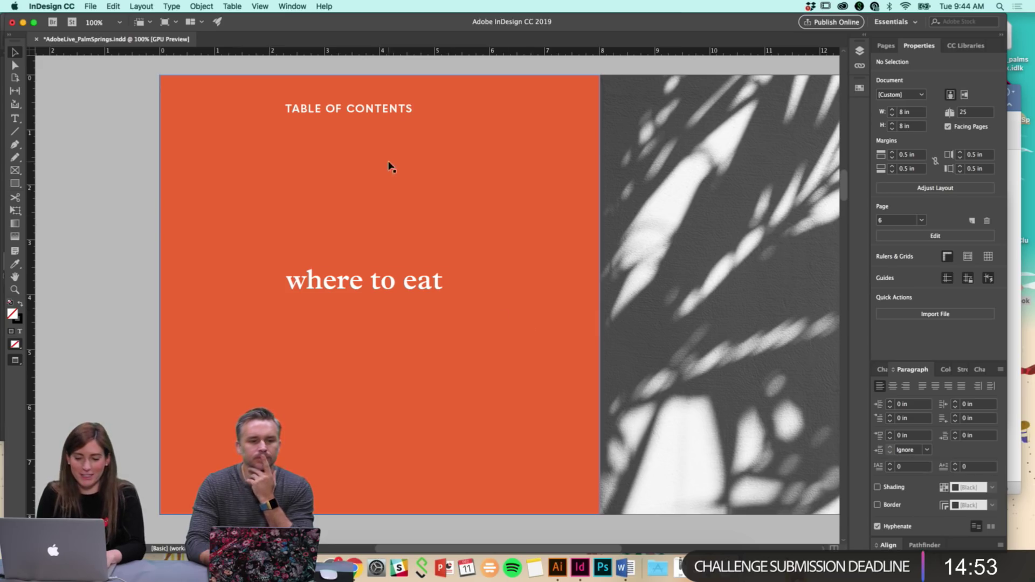
key(w)
key(w)
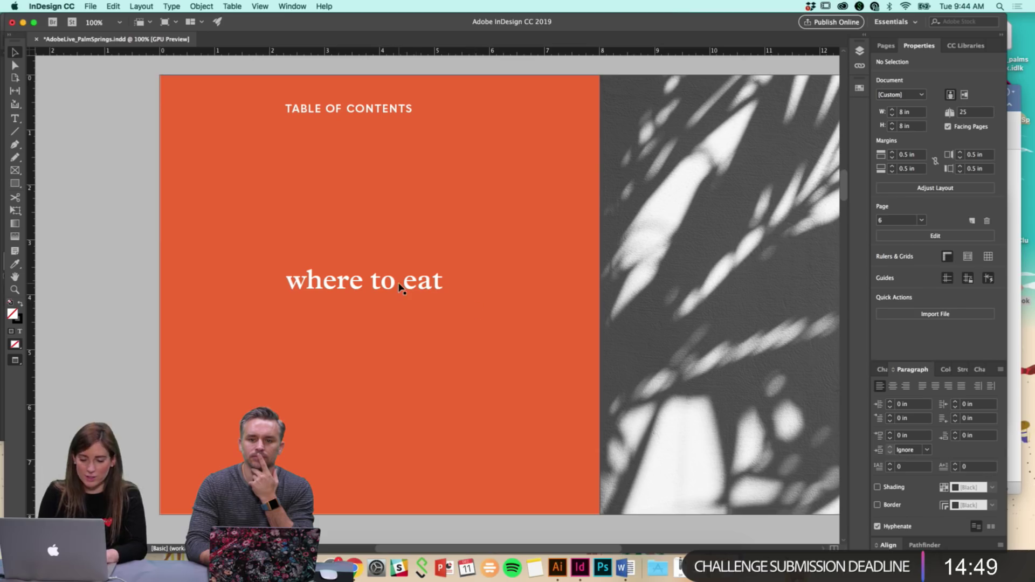
key(w)
Examine the "where to eat" heading up close on the contents page, with and without guides, and compare it with the quote spread above
click(373, 278)
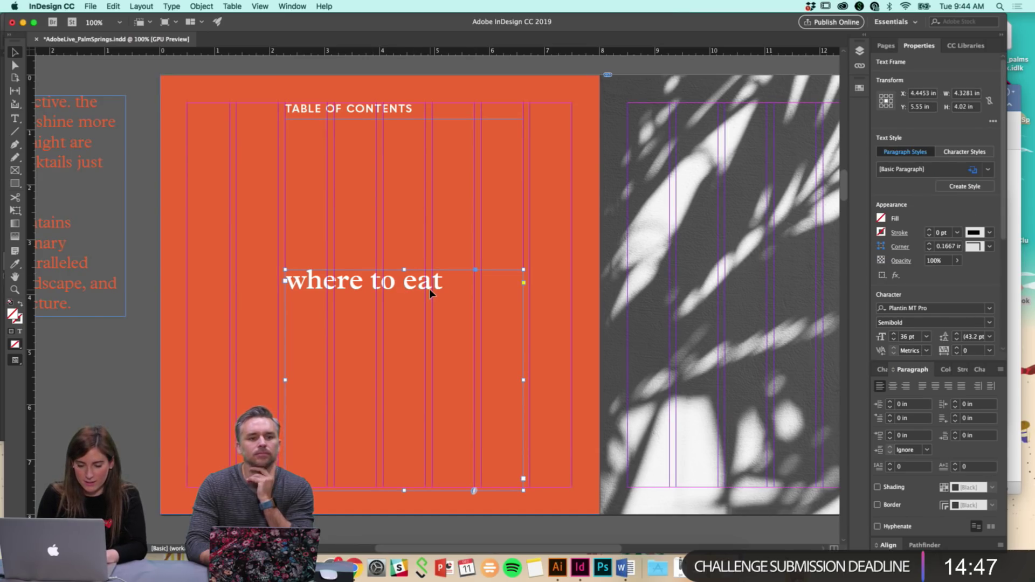
key(super+equal)
key(w)
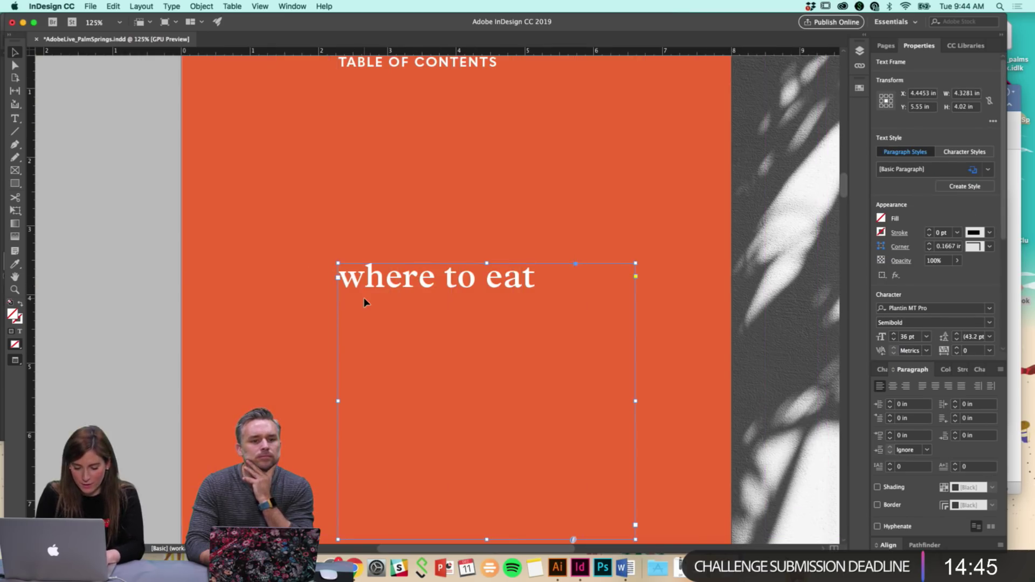
click(291, 279)
key(super+equal)
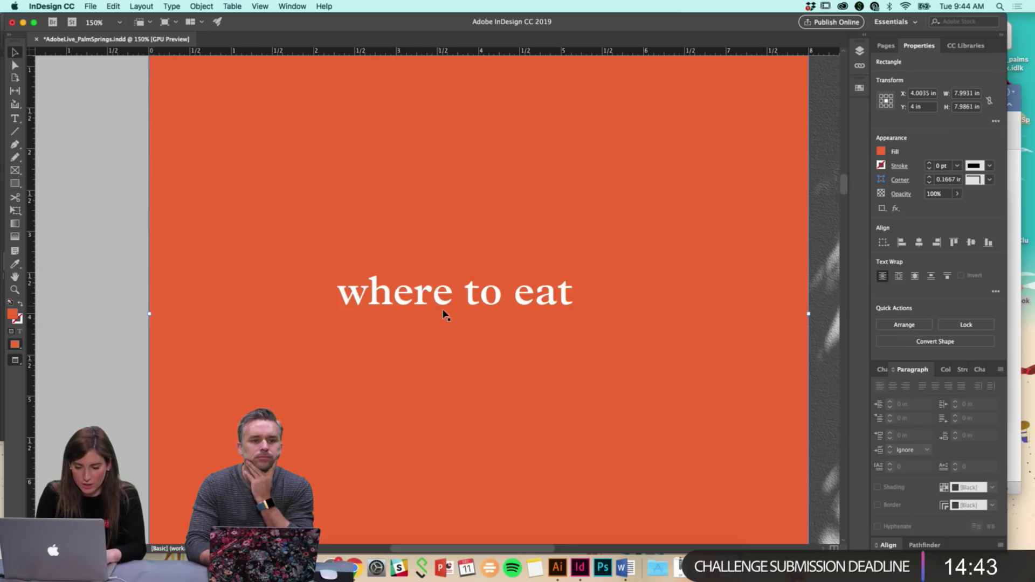
scroll(446, 316, up, 5)
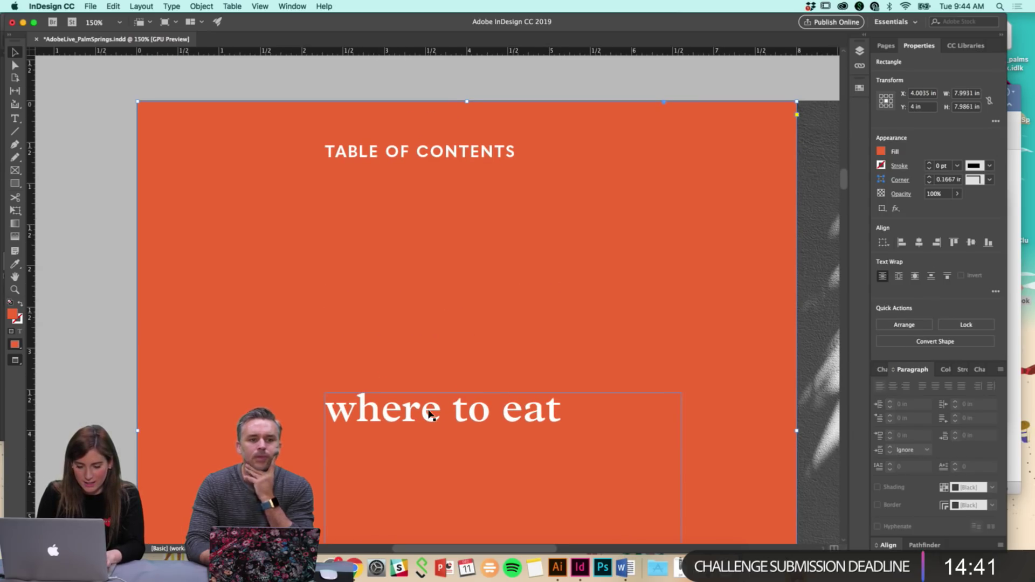
key(w)
key(super+minus)
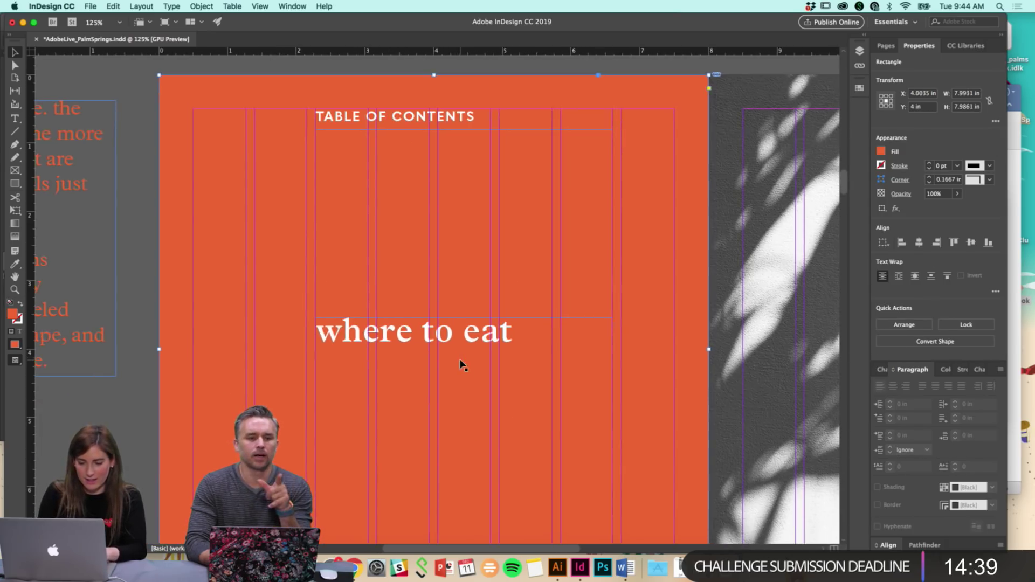
key(super+minus)
scroll(487, 374, up, 2)
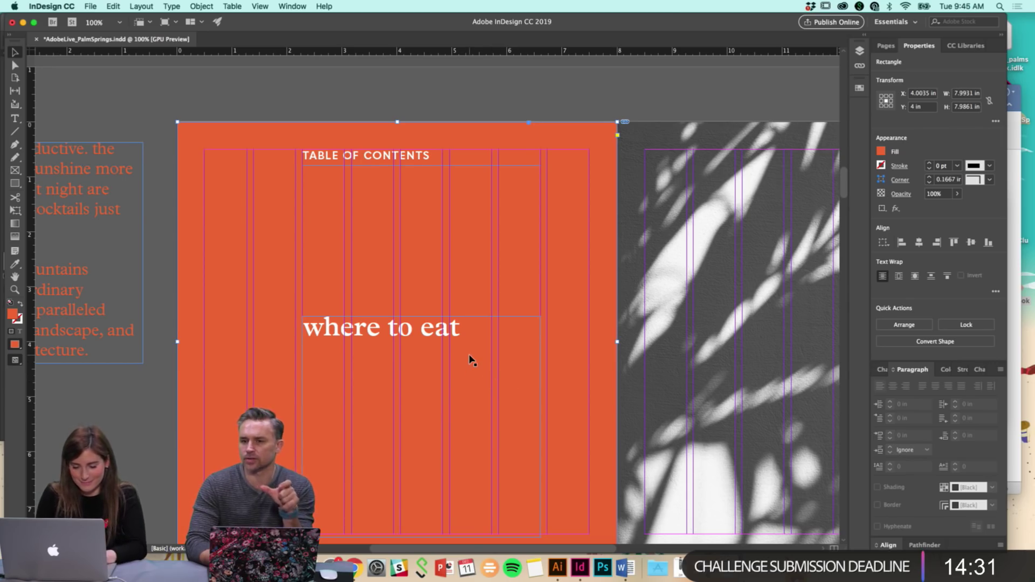
scroll(469, 346, up, 1)
click(469, 121)
scroll(469, 122, up, 3)
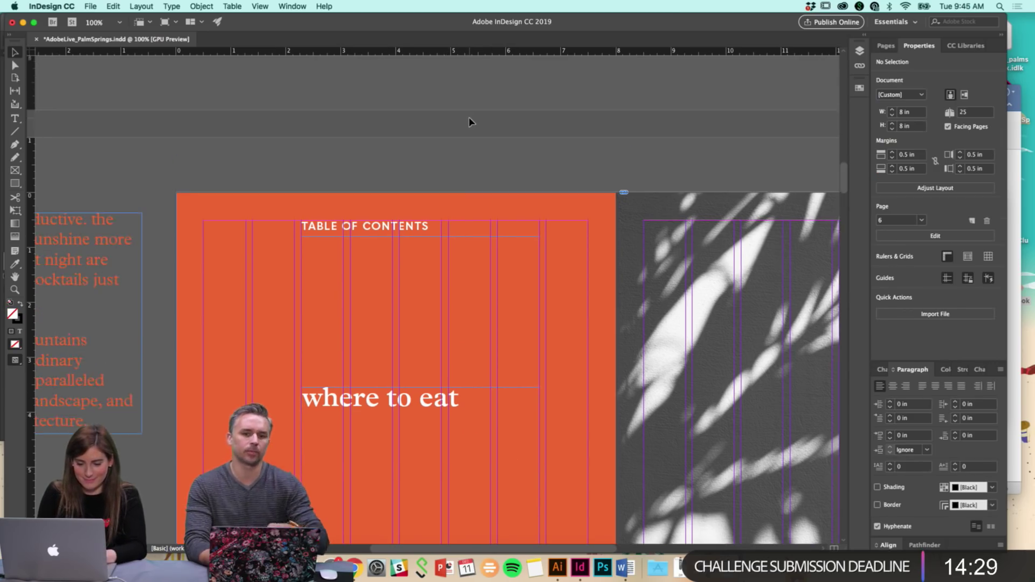
scroll(470, 122, up, 6)
scroll(469, 122, down, 2)
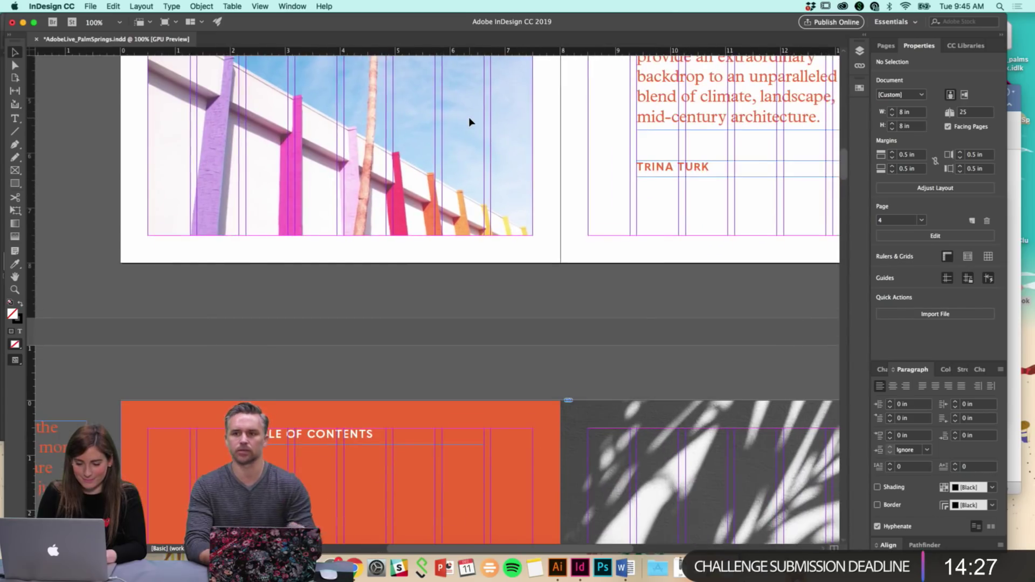
scroll(469, 121, down, 9)
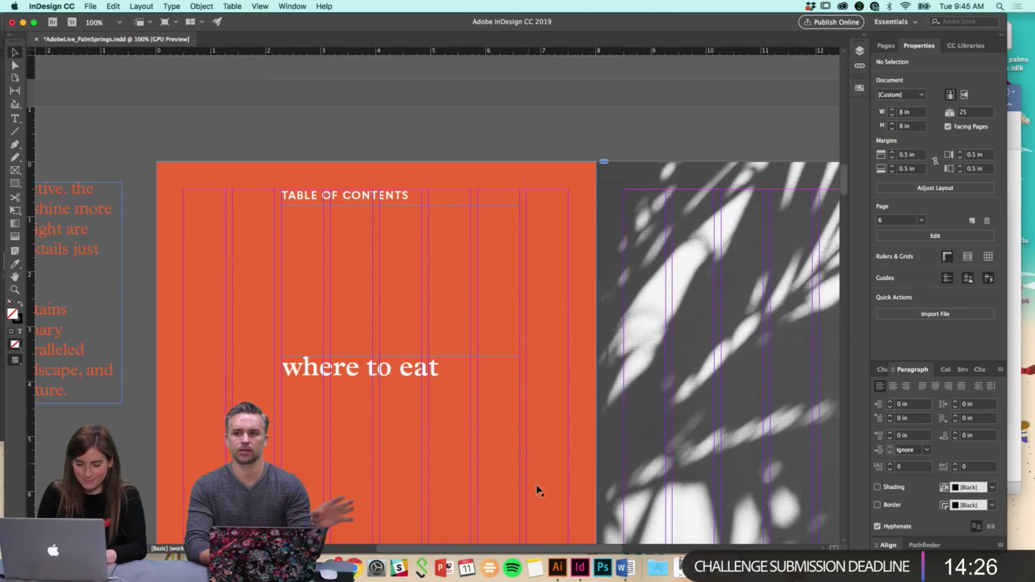
Switch to Word, find "what to do" in the contents copy, and add it in InDesign directly beneath "where to eat" without a blank line
click(622, 567)
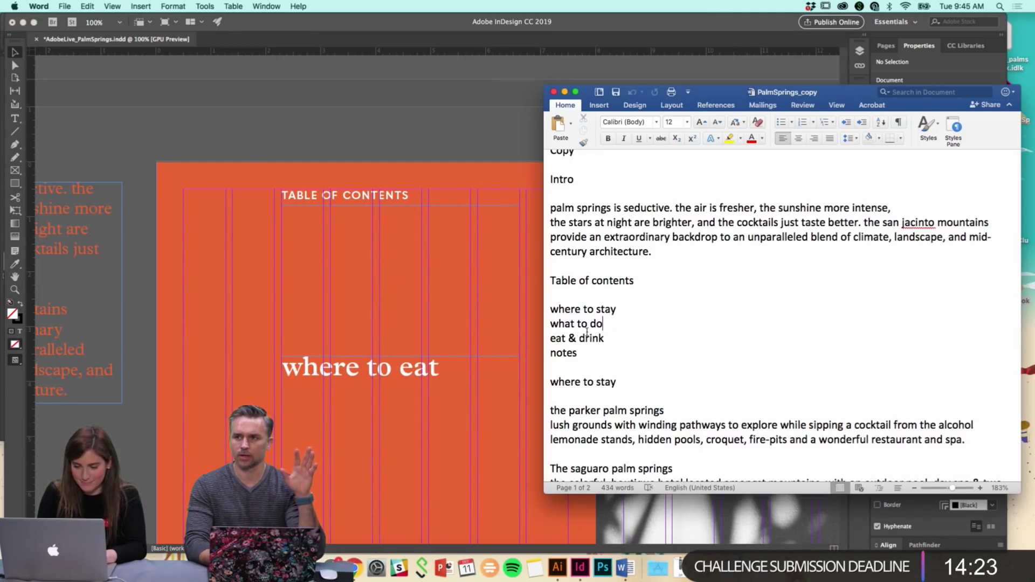
drag(603, 323, 546, 324)
click(445, 395)
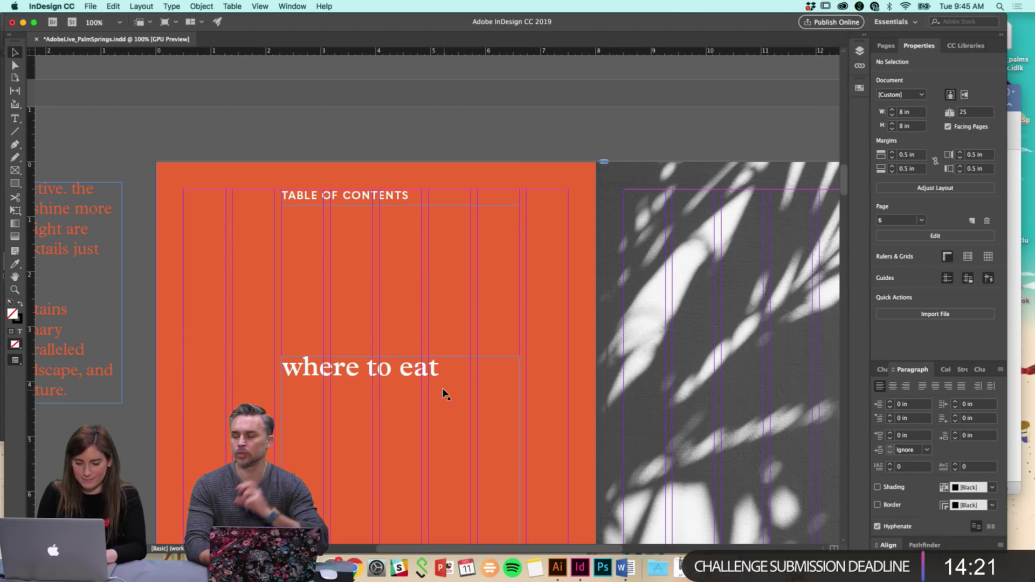
double_click(437, 368)
text(what to do)
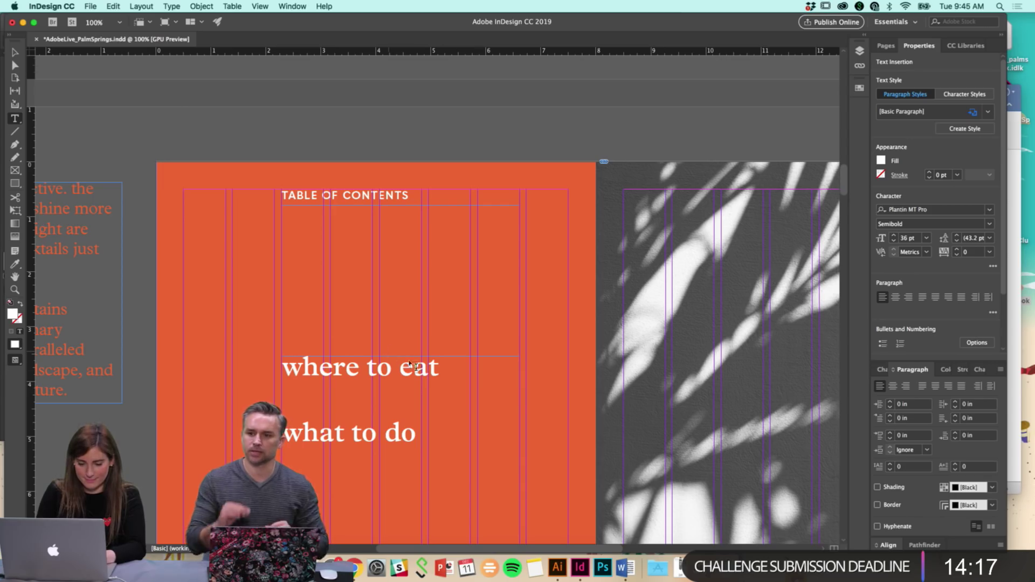
click(284, 432)
key(BackSpace)
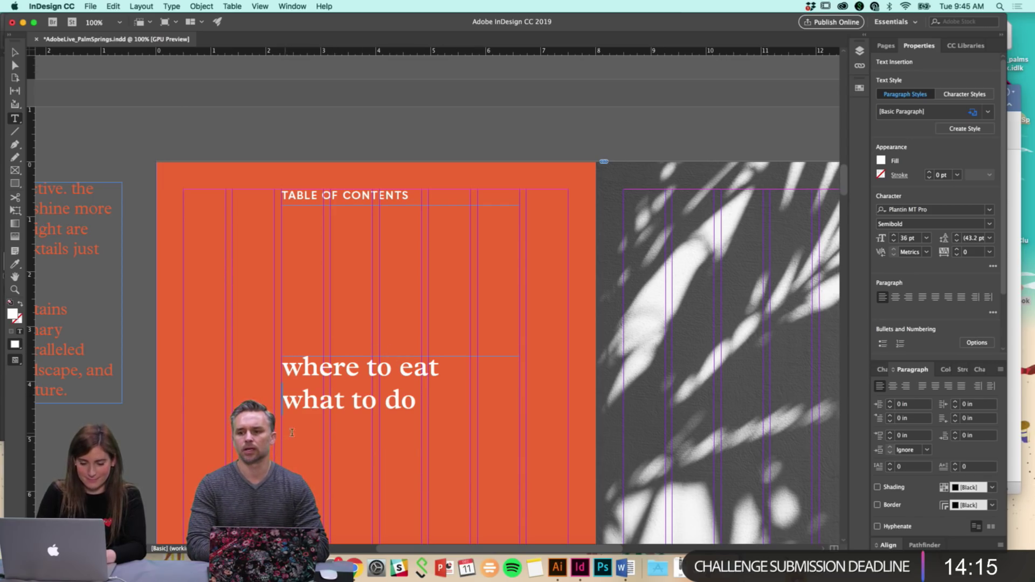
Check the section names in the Word copy and add "eat & drink" as the third line of the contents list in InDesign
click(626, 567)
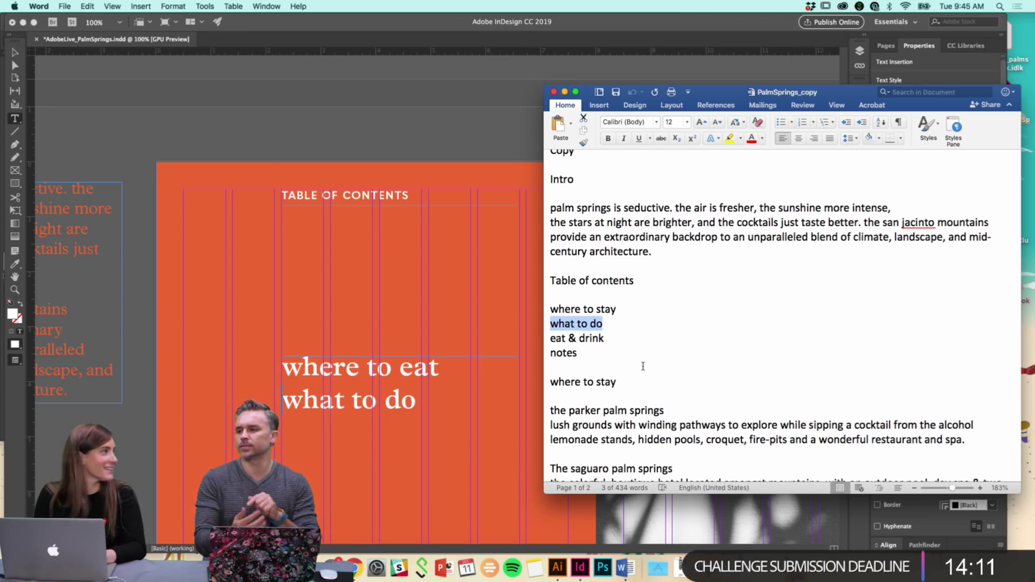
click(381, 406)
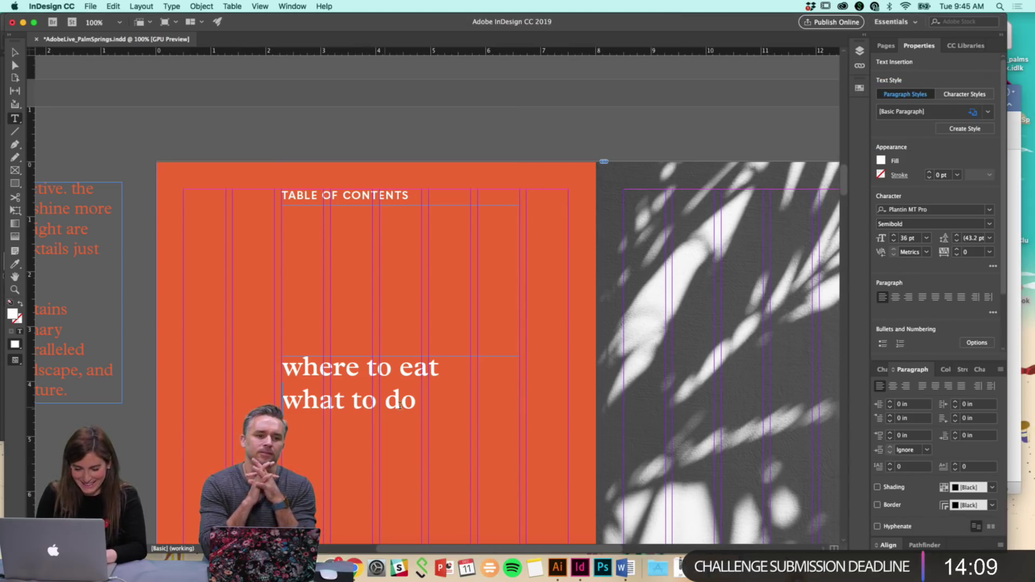
text(eat &)
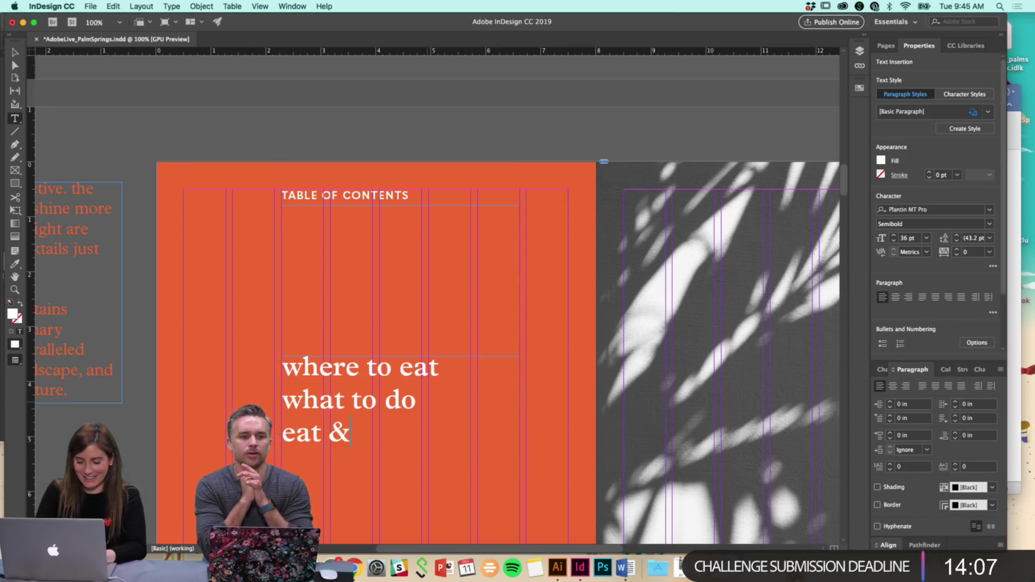
text( drnink)
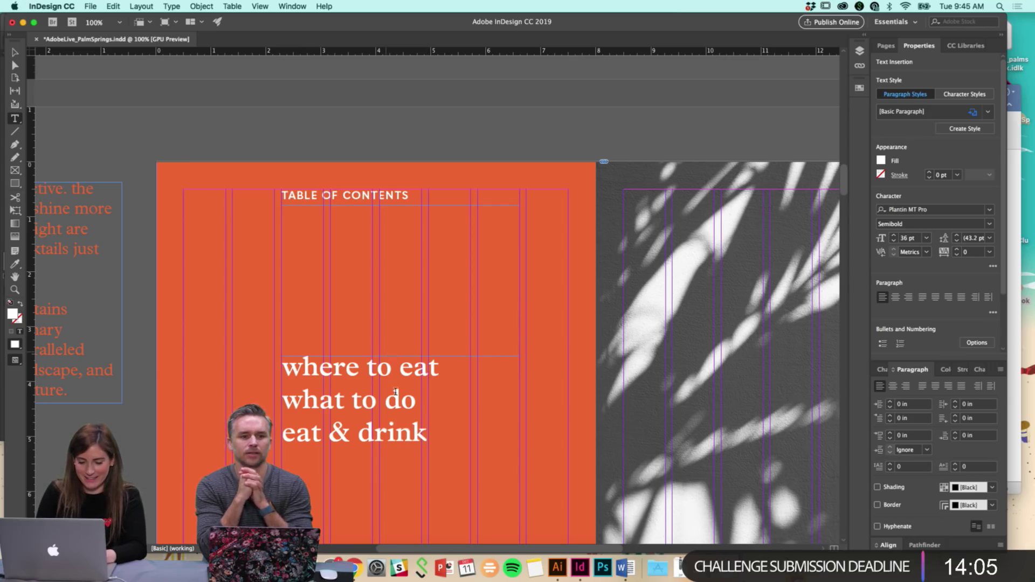
click(19, 56)
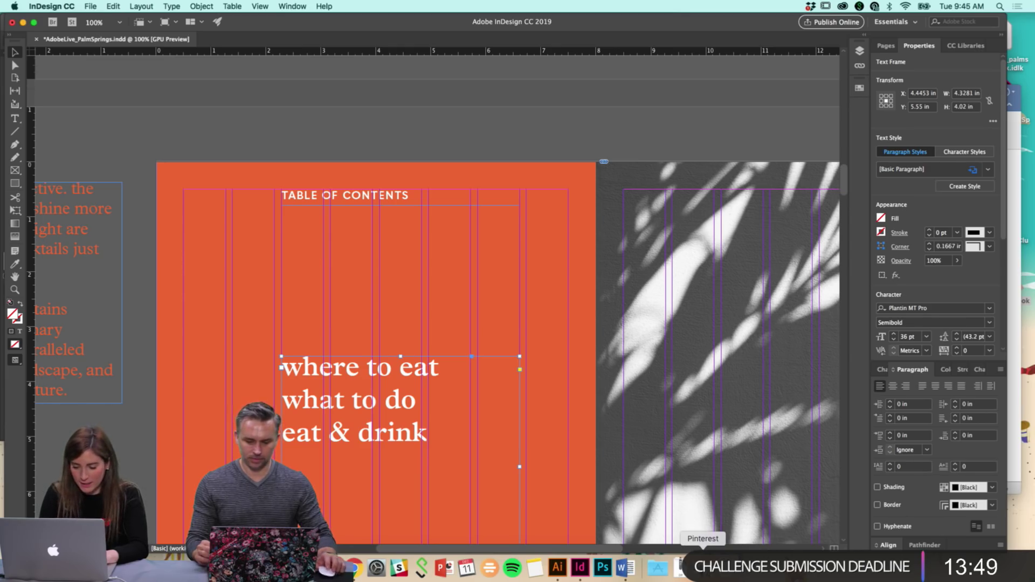
Add "notes" as the fourth line of the contents list, then finish editing and deselect the text frame
click(703, 566)
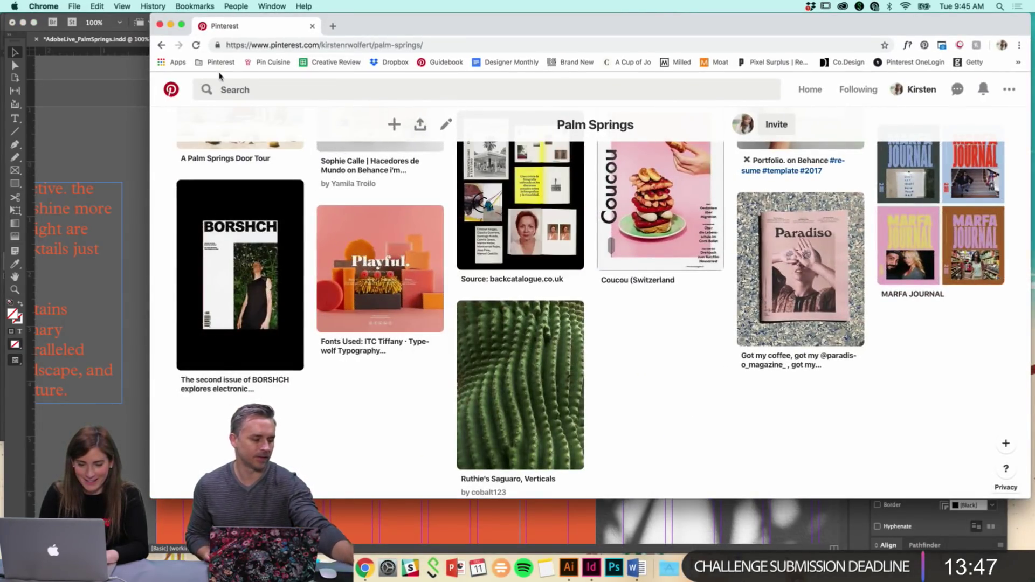
click(170, 25)
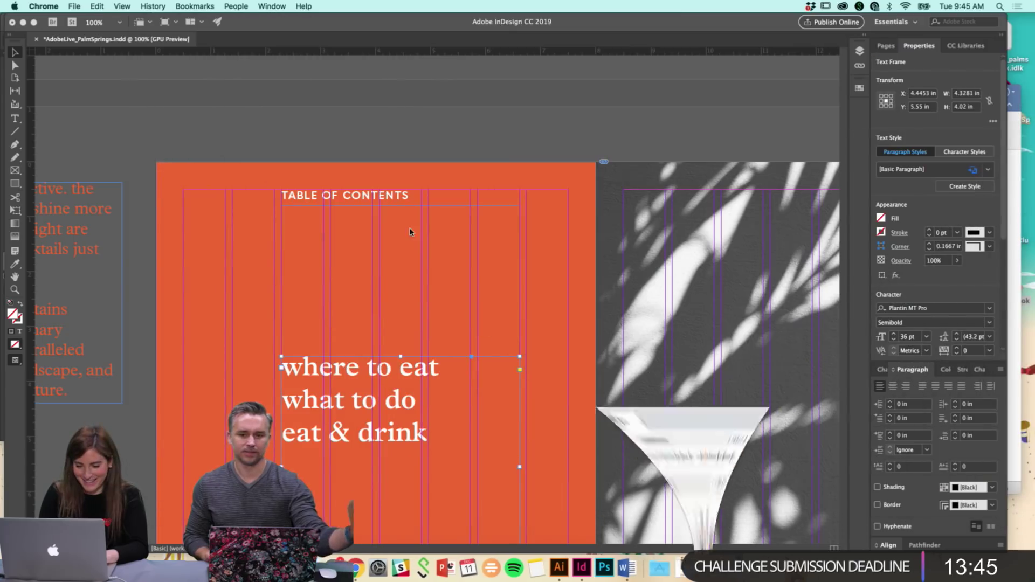
double_click(430, 433)
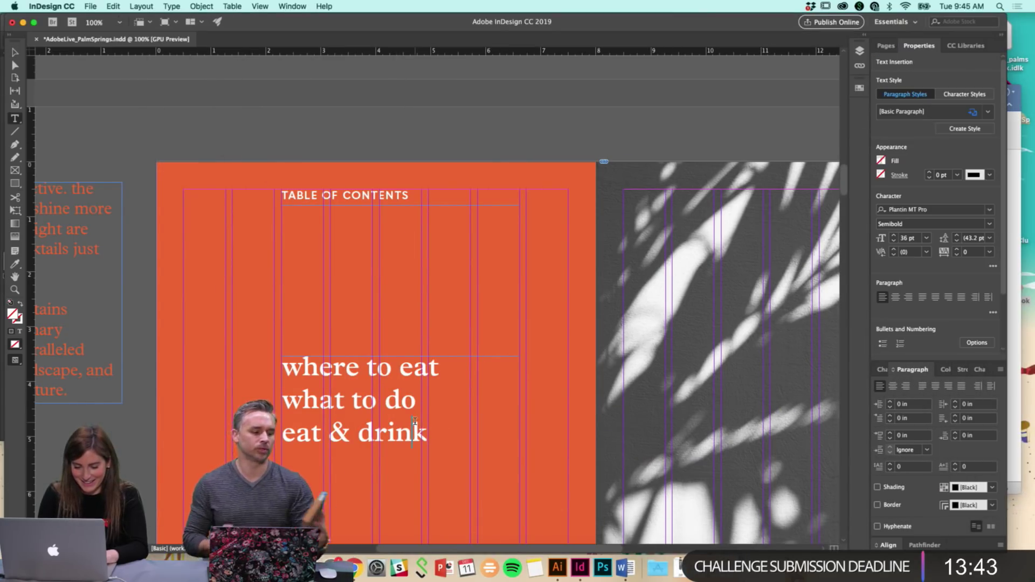
text(notes)
key(Escape)
click(245, 139)
Move the contents list down to just above page 6's bottom margin, keeping it aligned with the third column, and deselect it
scroll(251, 140, down, 1)
scroll(251, 140, down, 4)
scroll(338, 376, down, 1)
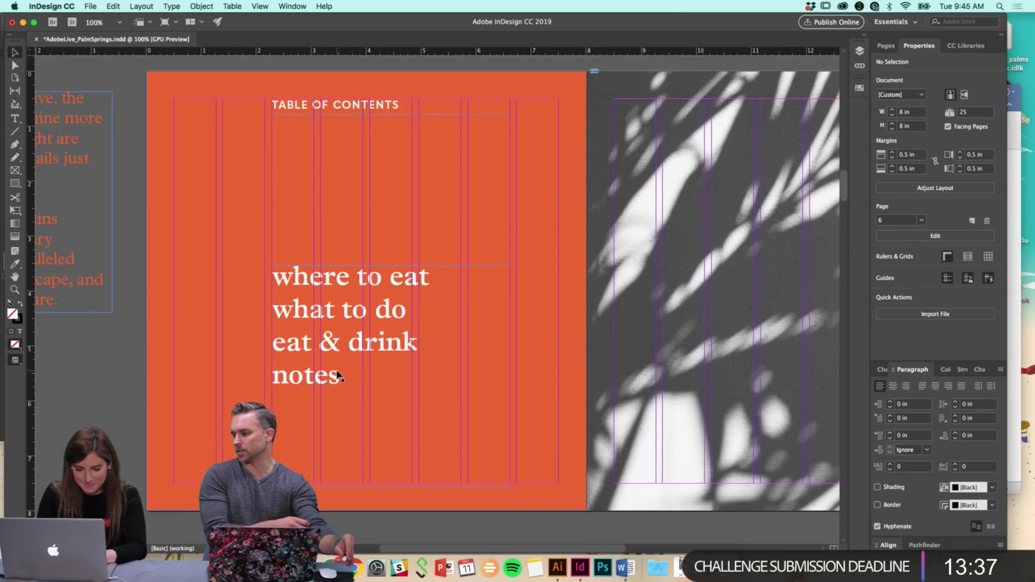
click(356, 452)
drag(391, 266, 391, 352)
key(super+shift+a)
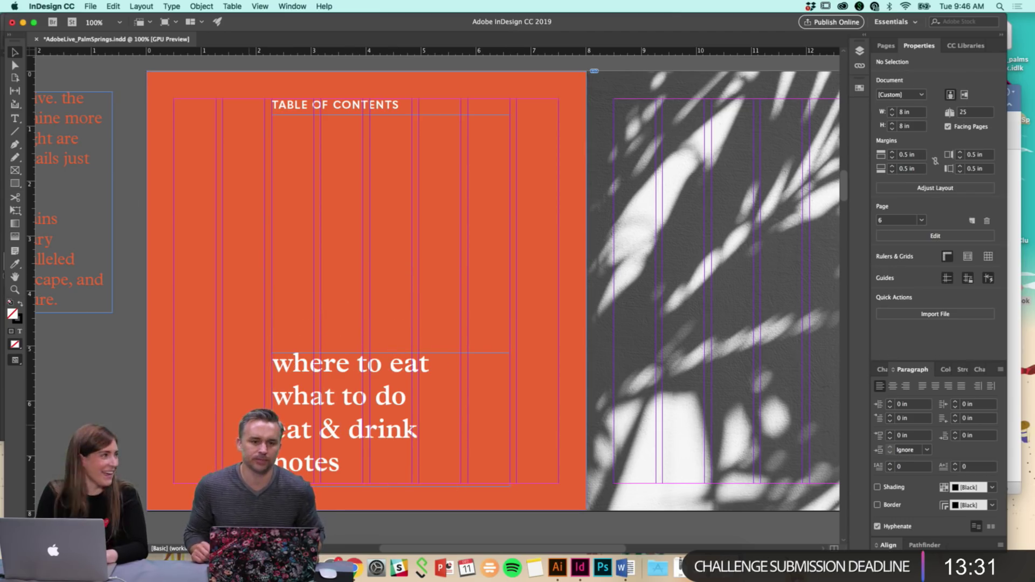
drag(325, 373, 332, 365)
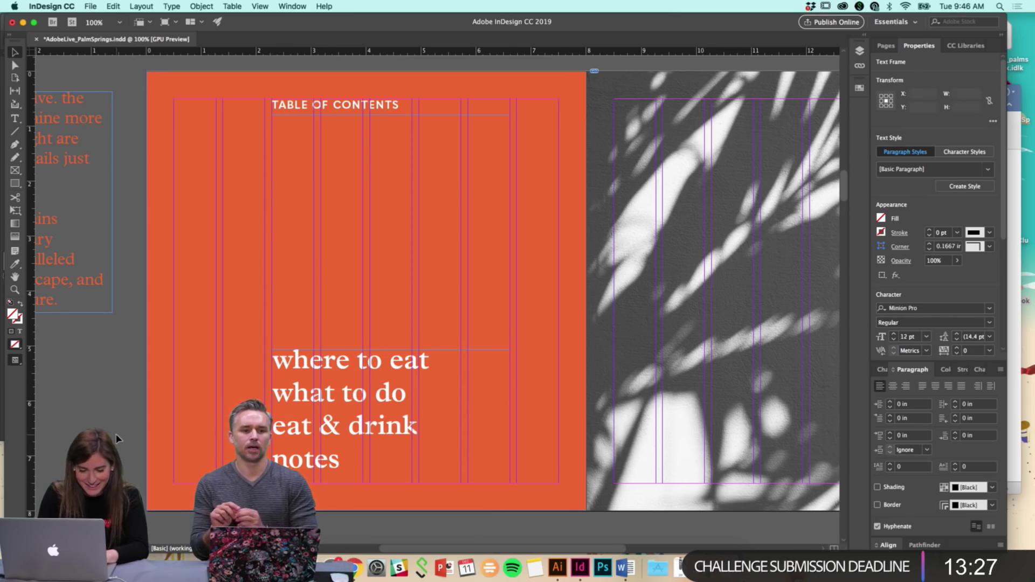
click(116, 439)
Examine the placement of the contents list relative to the page's heading, margins and column guides
scroll(345, 458, down, 3)
scroll(356, 464, down, 3)
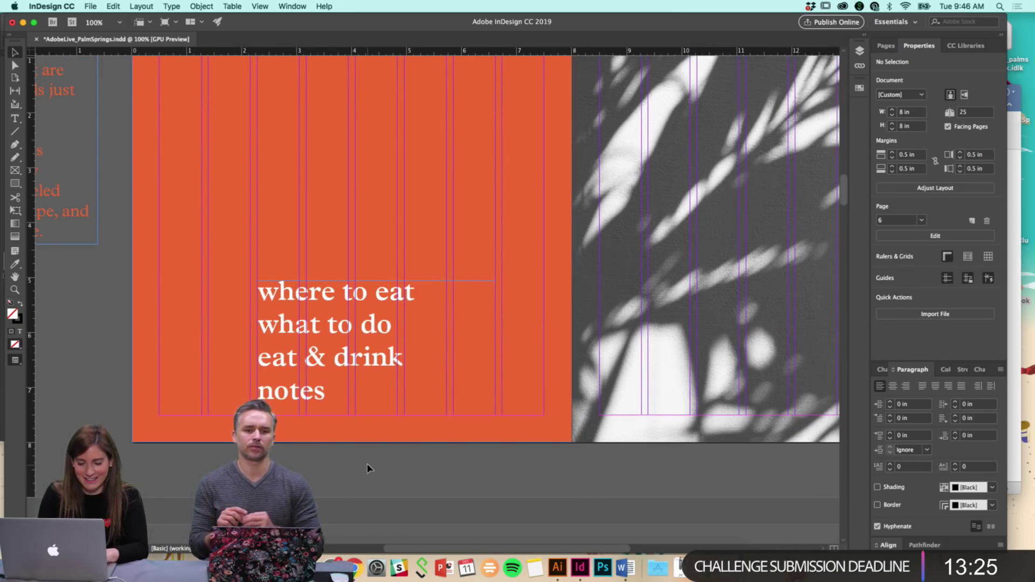
scroll(367, 469, down, 5)
scroll(407, 370, up, 5)
key(super+equal)
scroll(437, 352, up, 5)
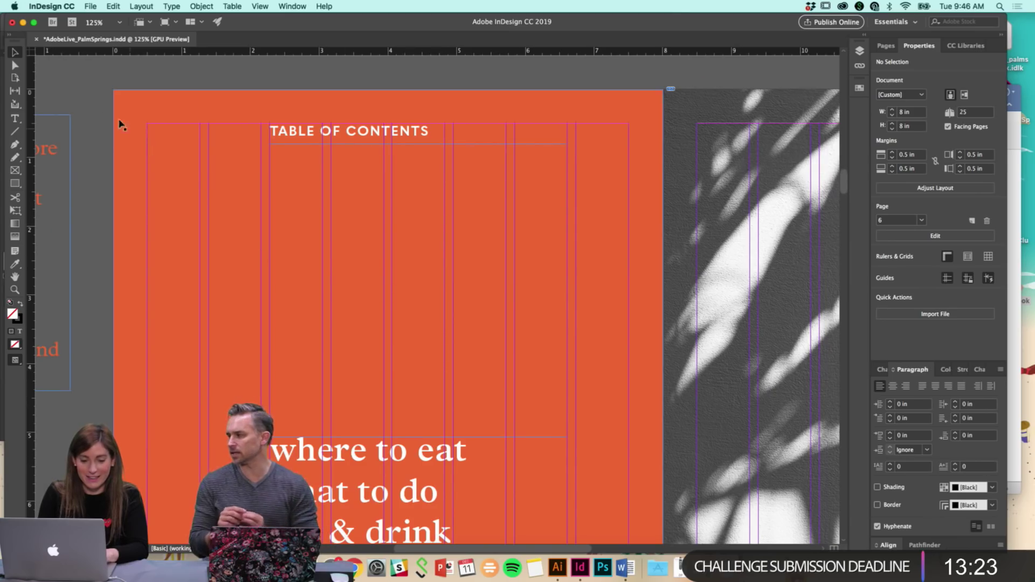
key(super+minus)
scroll(419, 180, down, 6)
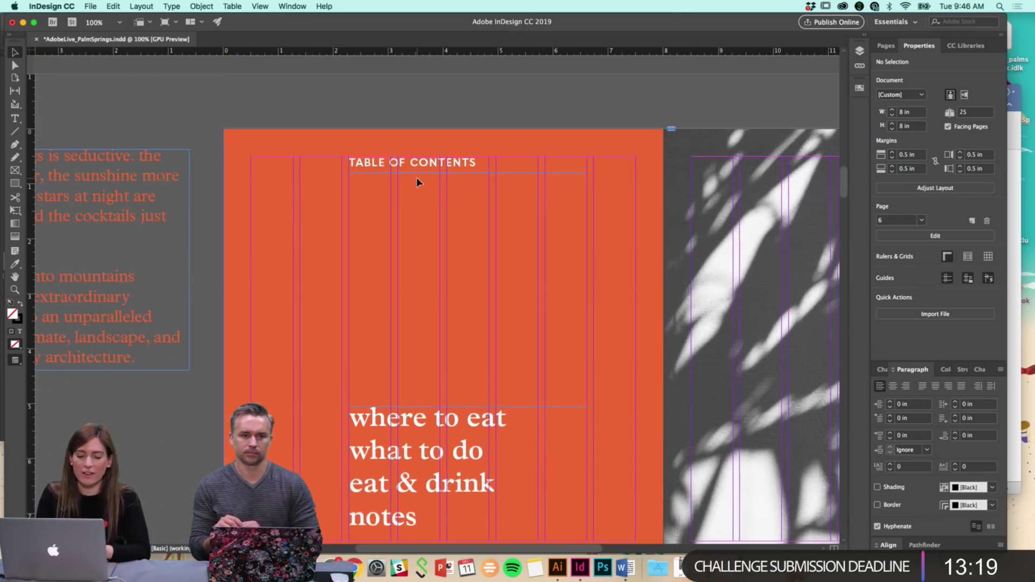
scroll(416, 182, down, 2)
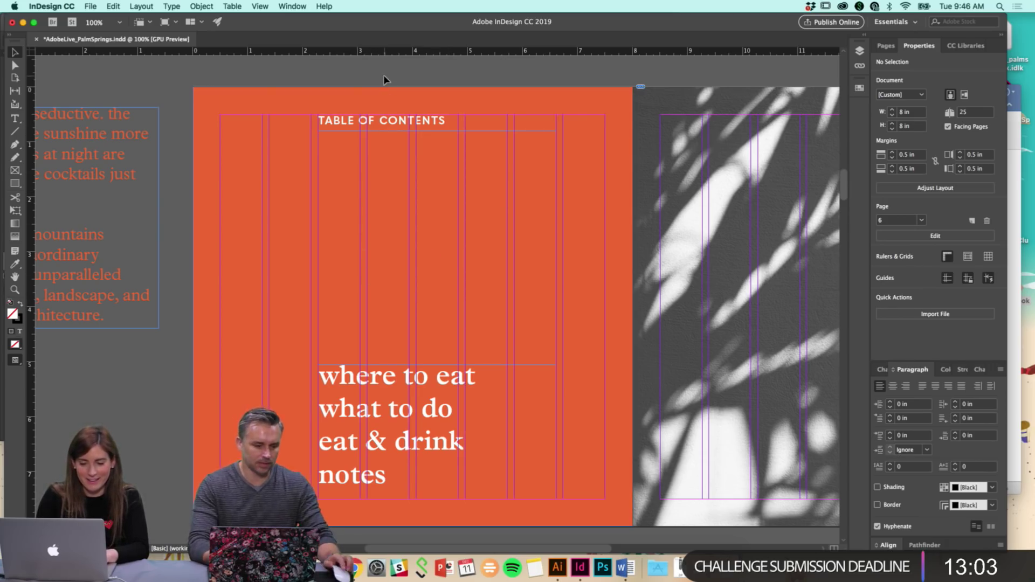
scroll(384, 80, right, 3)
scroll(384, 80, up, 1)
scroll(387, 81, down, 2)
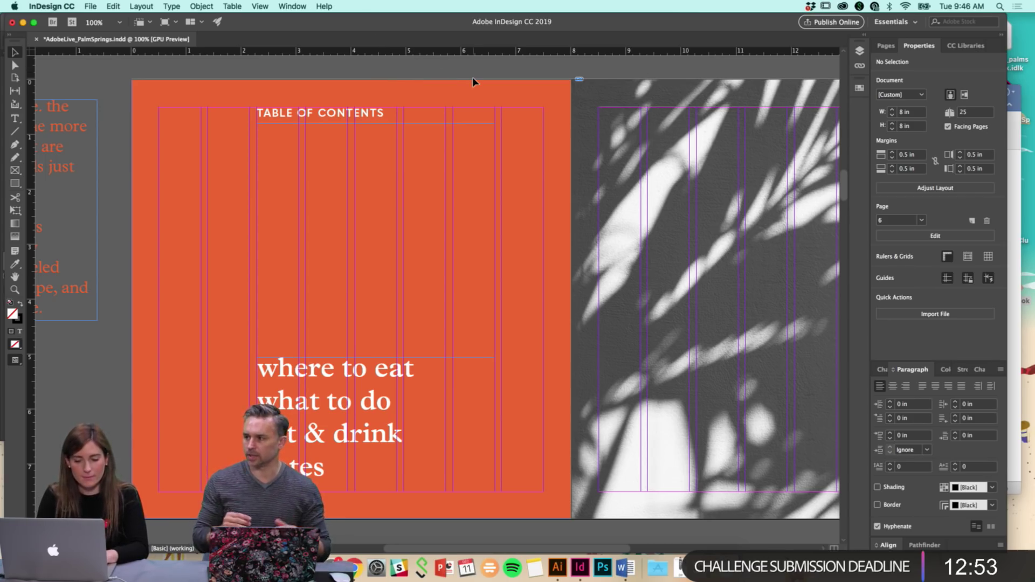
scroll(472, 81, right, 1)
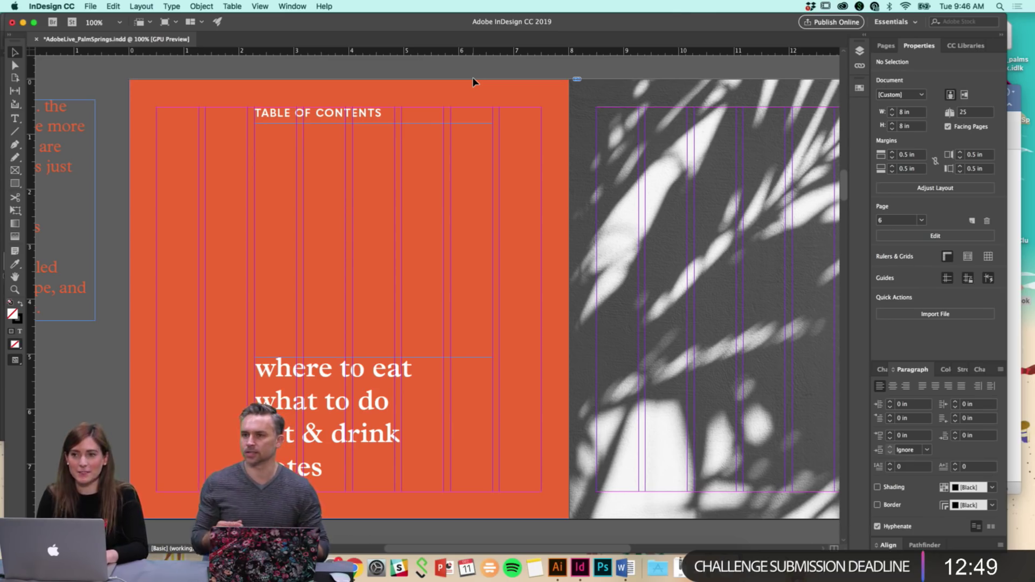
scroll(567, 267, down, 1)
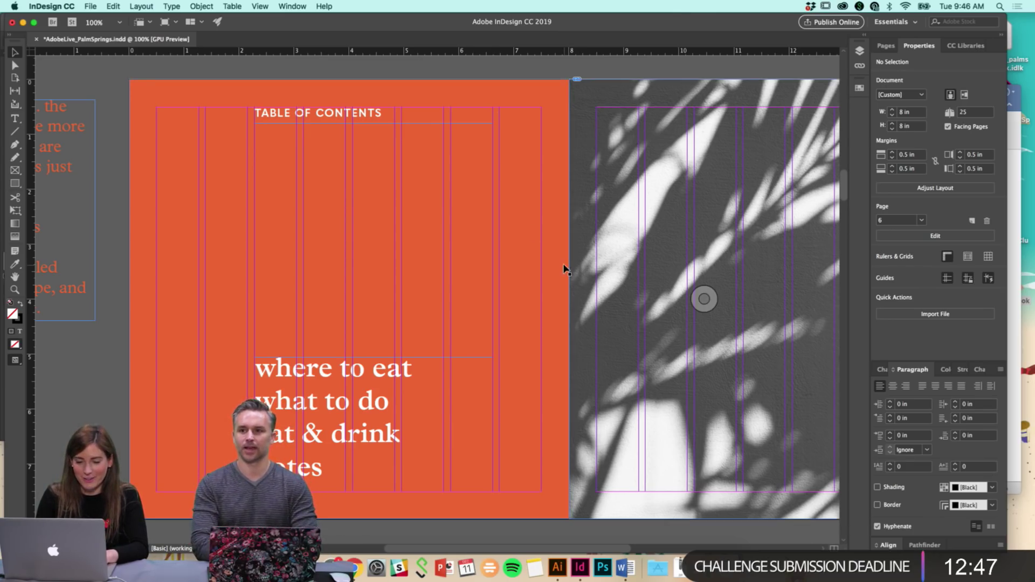
scroll(569, 268, right, 3)
scroll(569, 268, down, 2)
scroll(551, 286, left, 5)
scroll(551, 286, up, 3)
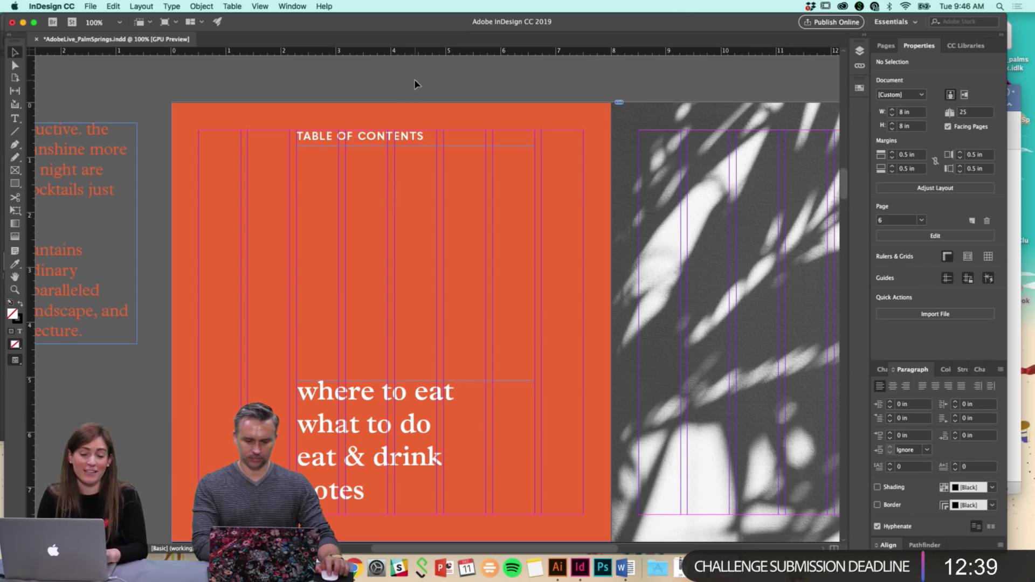
scroll(424, 86, right, 1)
scroll(425, 86, down, 1)
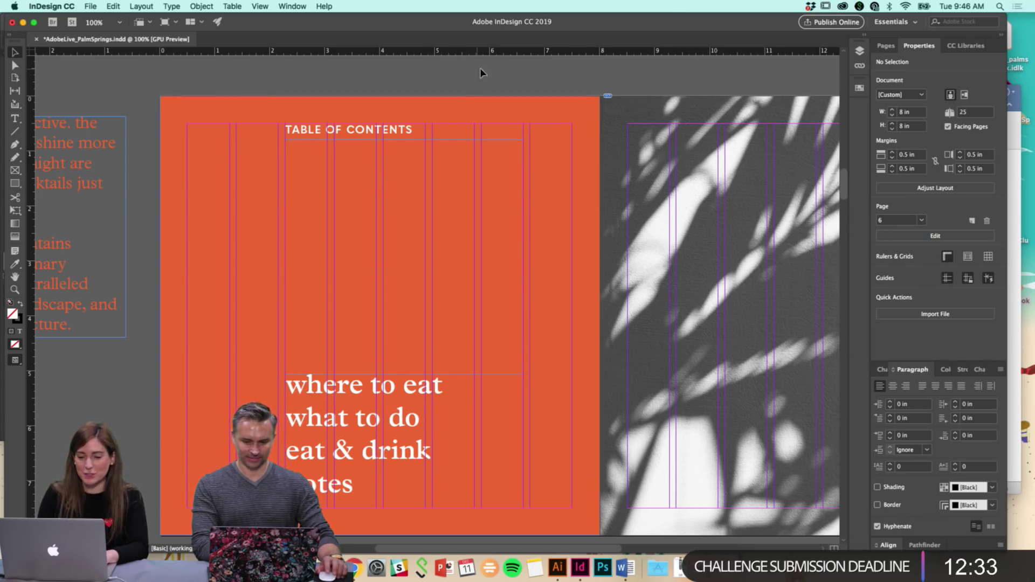
View the whole contents spread at 75% to check the orange page beside the palm-shadow photo
key(super+minus)
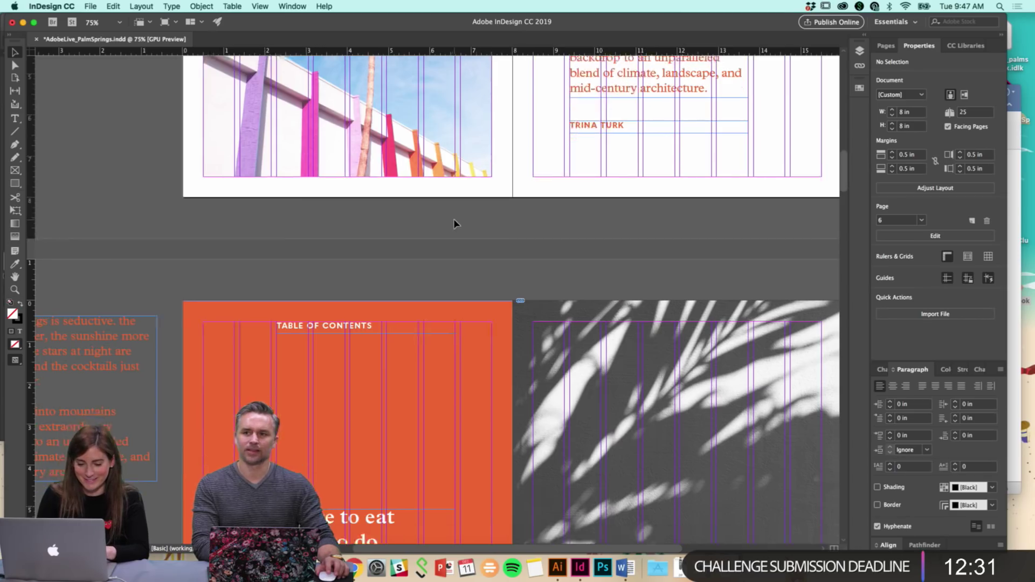
scroll(454, 223, down, 3)
scroll(454, 222, down, 1)
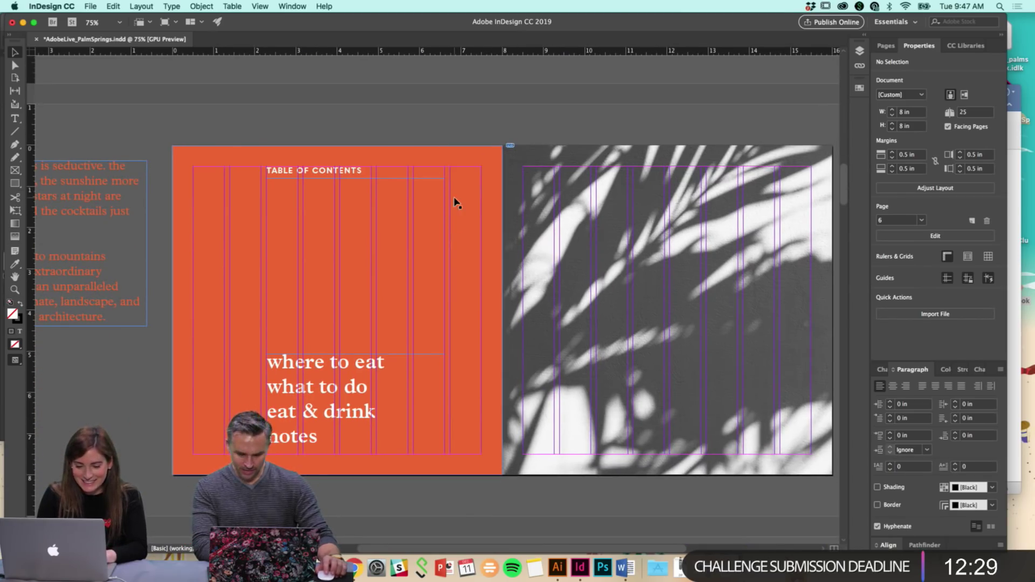
Duplicate the four-line contents list and place the copy one column to the left of the original
key(super+equal)
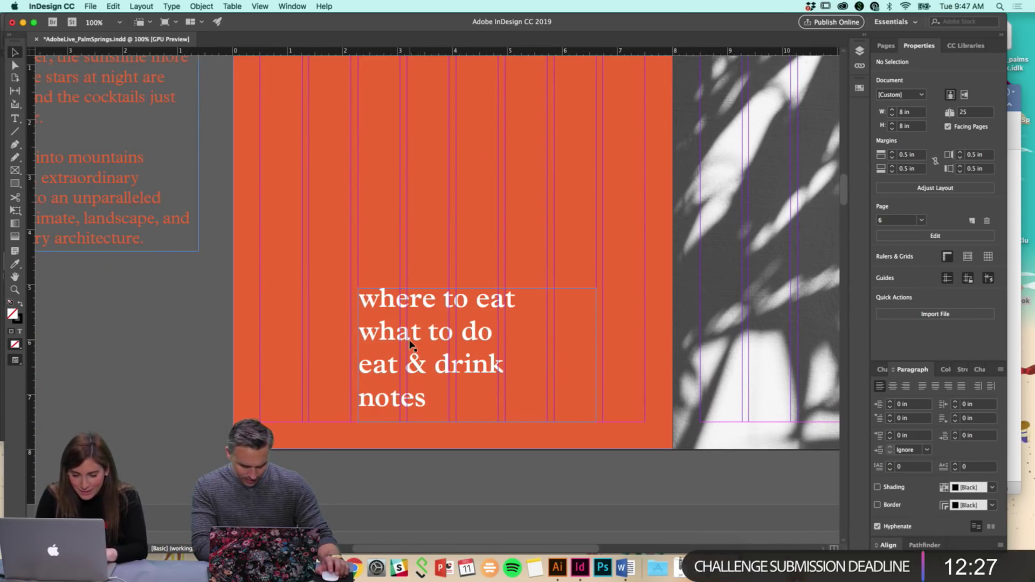
click(430, 338)
drag(430, 338, 384, 338)
Reduce all the text in the duplicated contents list to 18 pt
double_click(382, 410)
key(super+a)
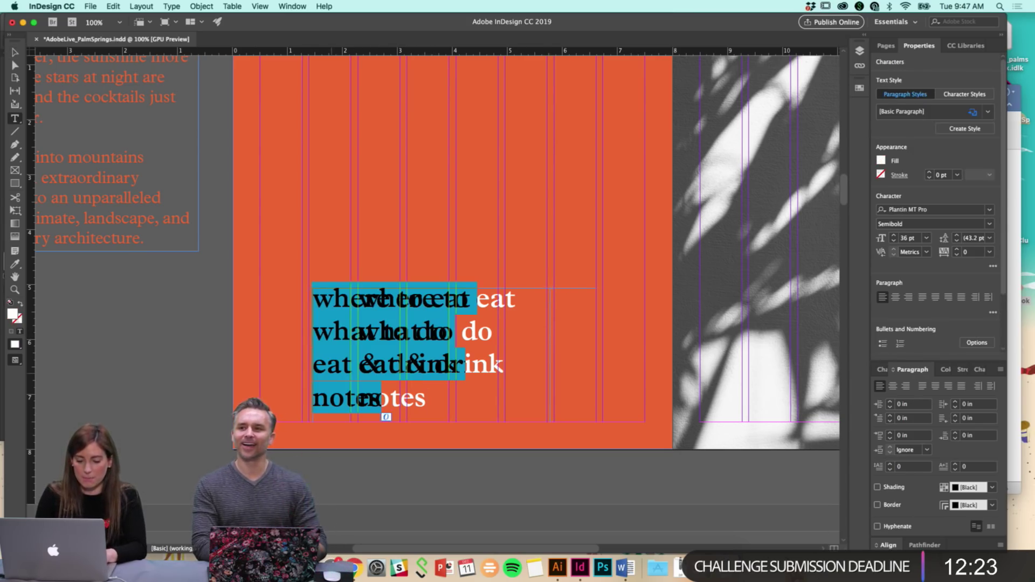
key(super+shift+comma)
key(super+shift+comma)
key(super+shift+comma)
key(super+shift+comma)
key(super+shift+comma)
key(super+shift+comma)
key(super+shift+comma)
key(super+shift+comma)
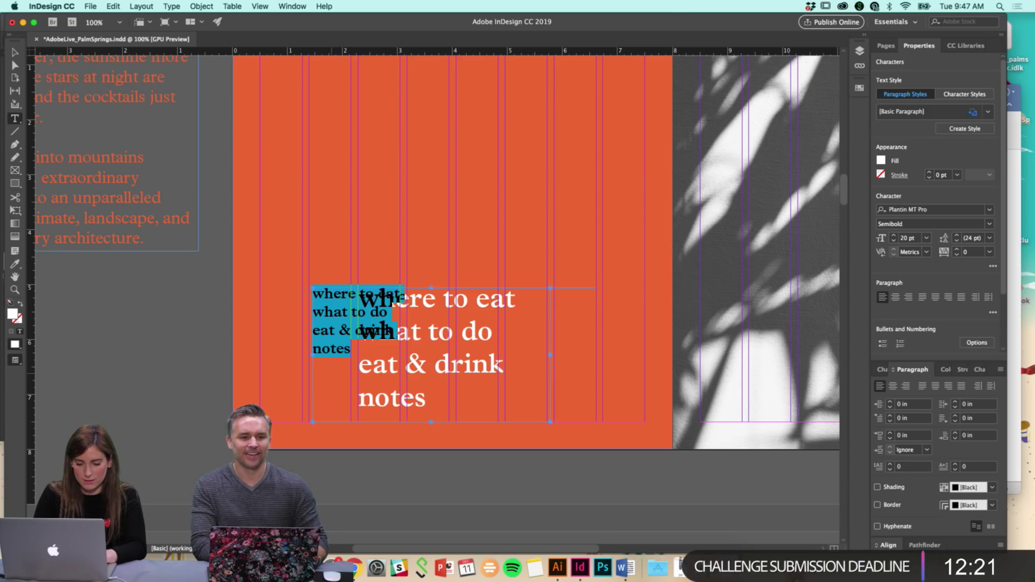
key(super+shift+comma)
click(15, 52)
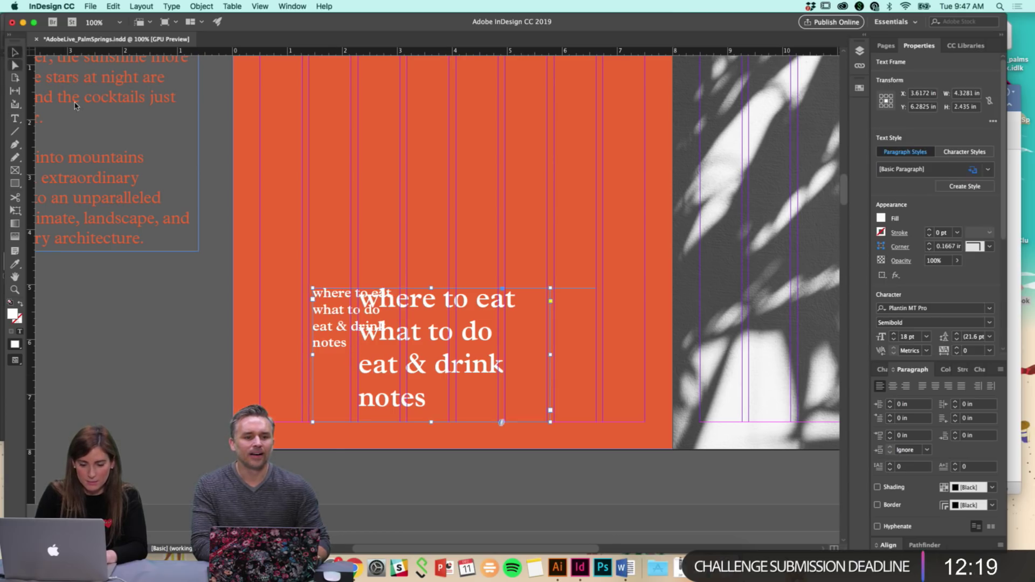
Try the Quasimoda ExtraBold font on all the text in the duplicated list
double_click(330, 309)
key(super+a)
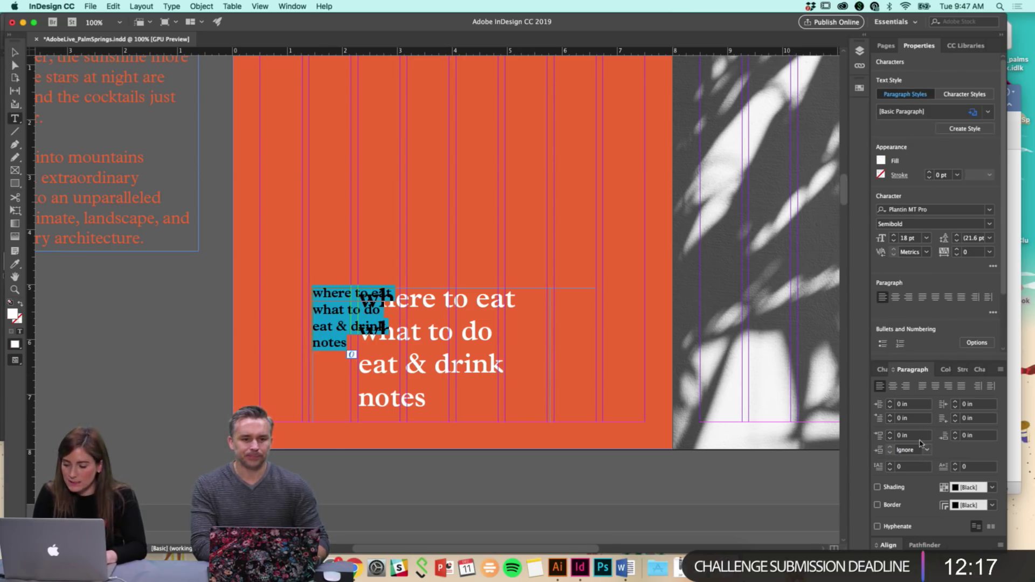
click(879, 370)
click(915, 435)
triple_click(916, 434)
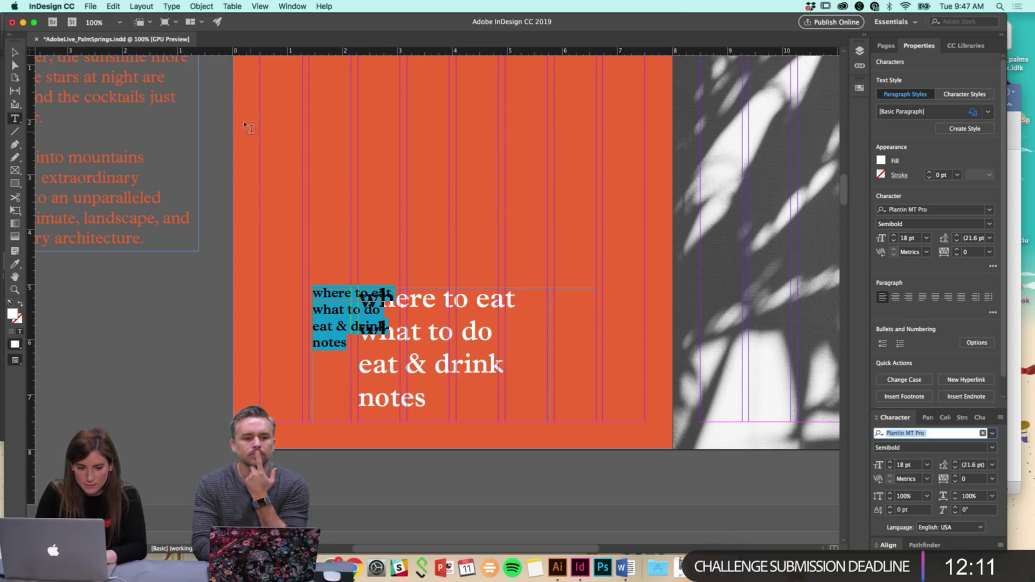
text(qu)
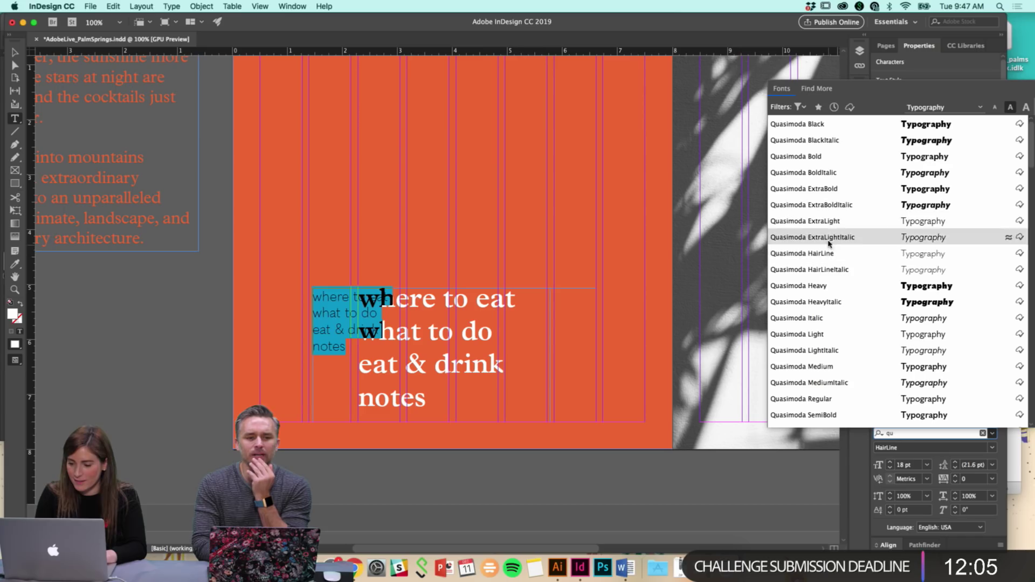
click(833, 190)
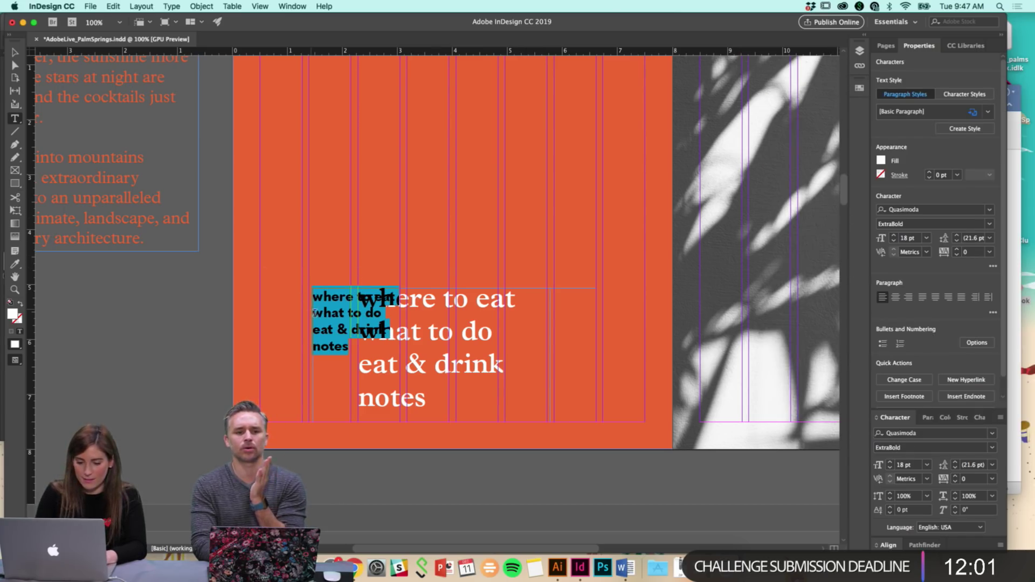
click(326, 314)
key(ctrl+z)
Replace the duplicated list's text with "01" and narrow its frame to about 0.7 in wide, beside the contents list
text(01)
key(Escape)
drag(551, 421, 351, 423)
Right-align the "01" numeral, set it in Quasimoda Bold, and deselect its frame
double_click(323, 298)
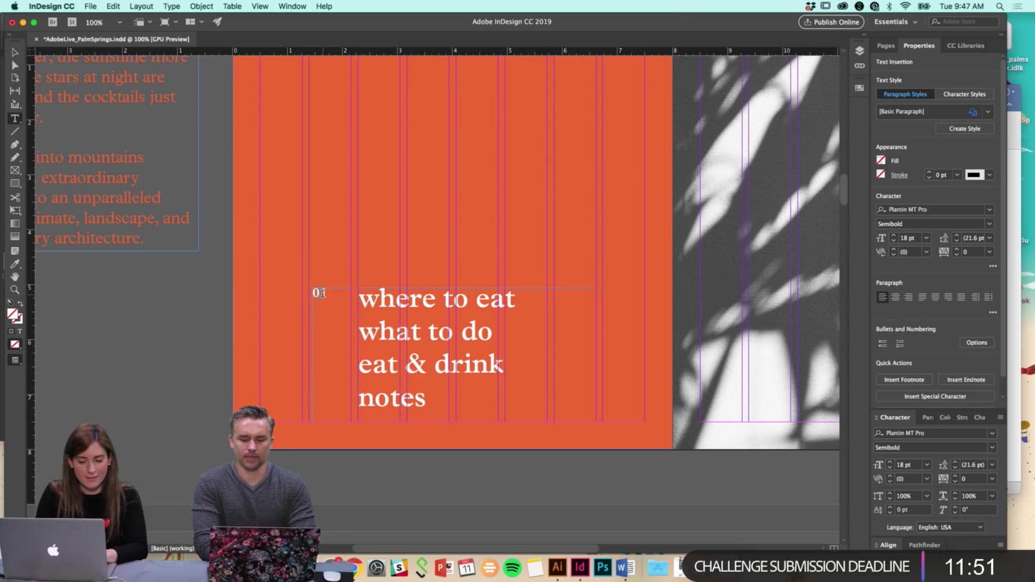
double_click(321, 296)
click(909, 297)
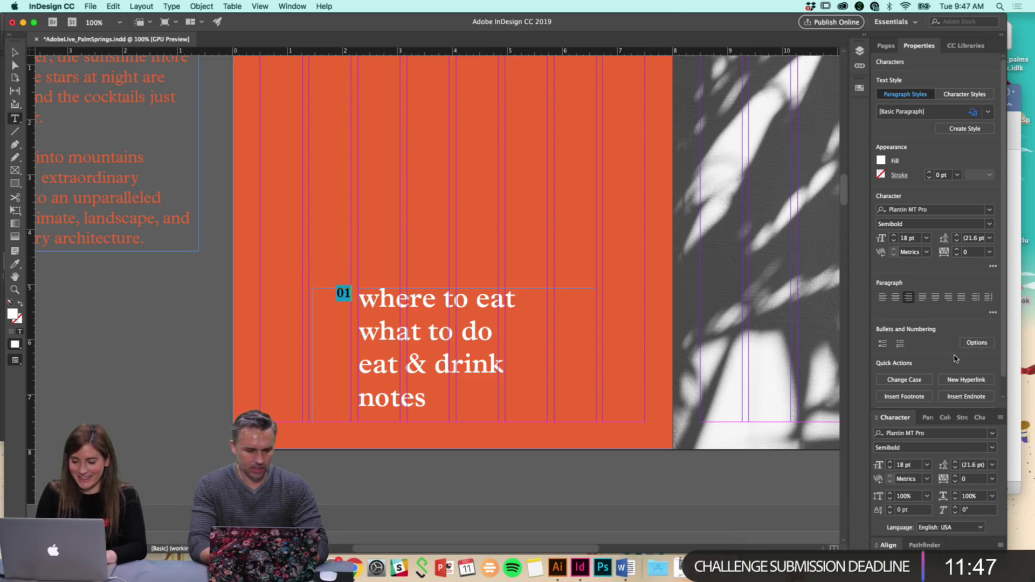
click(917, 210)
text(qua)
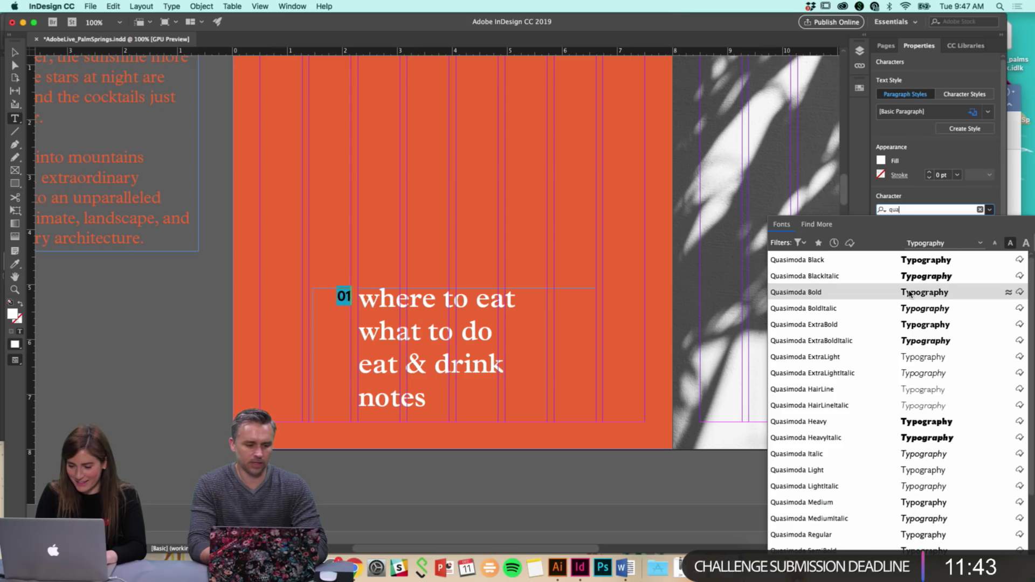
click(906, 296)
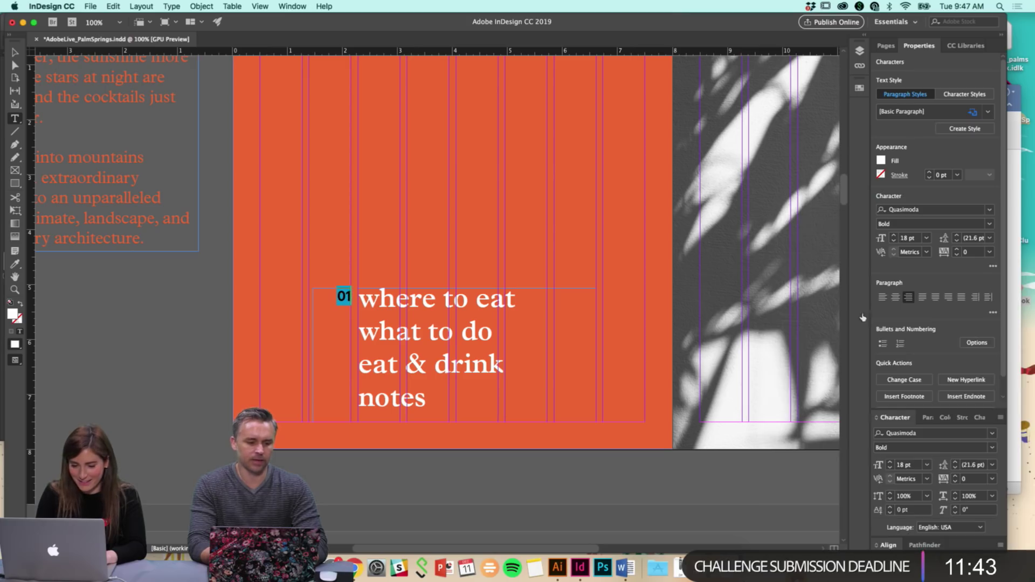
key(Escape)
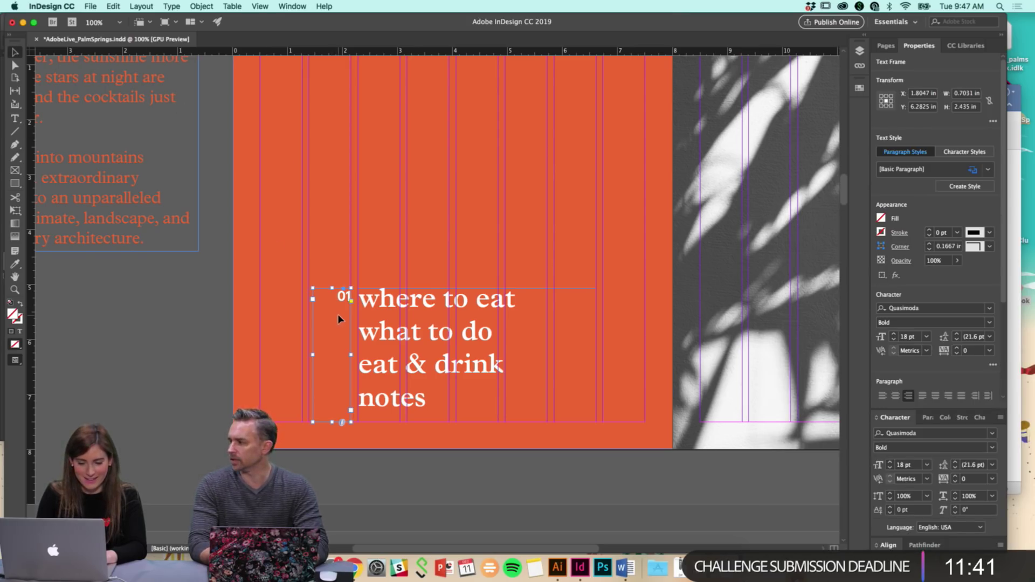
click(422, 481)
Set the "01" numeral's size to 15 pt and preview it beside the contents list without guides
key(super+equal)
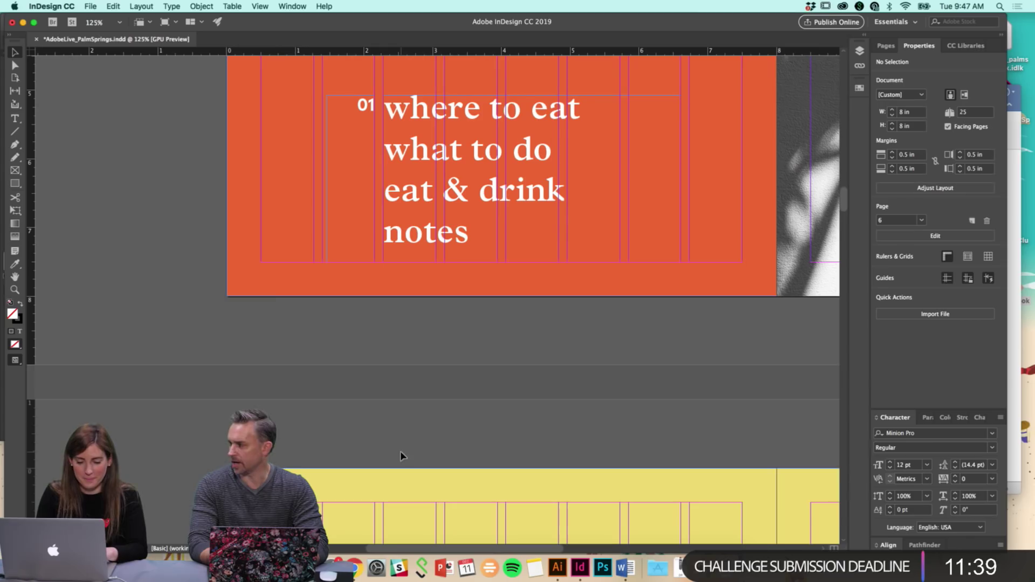
scroll(467, 334, up, 1)
scroll(467, 334, up, 5)
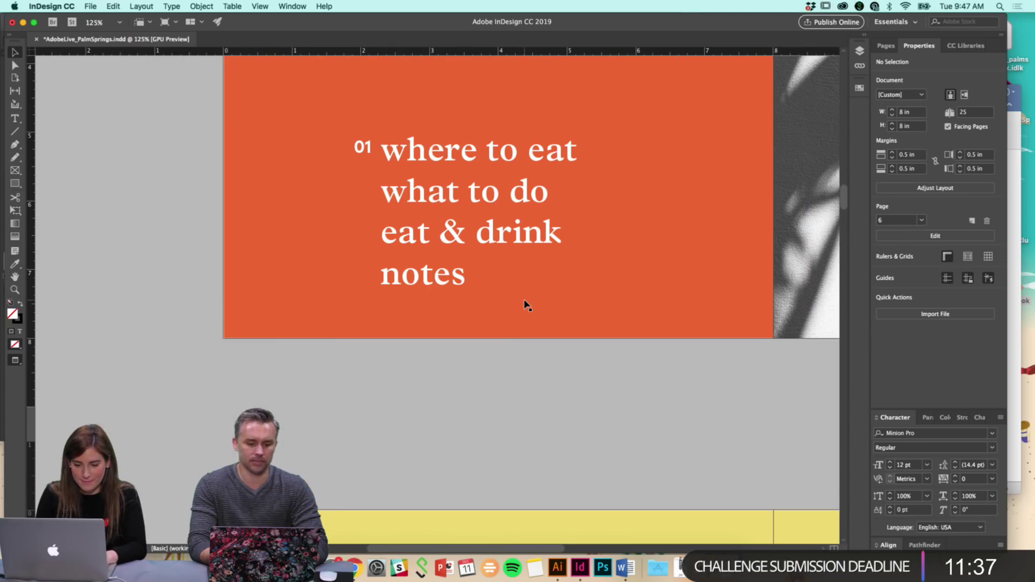
key(w)
double_click(356, 329)
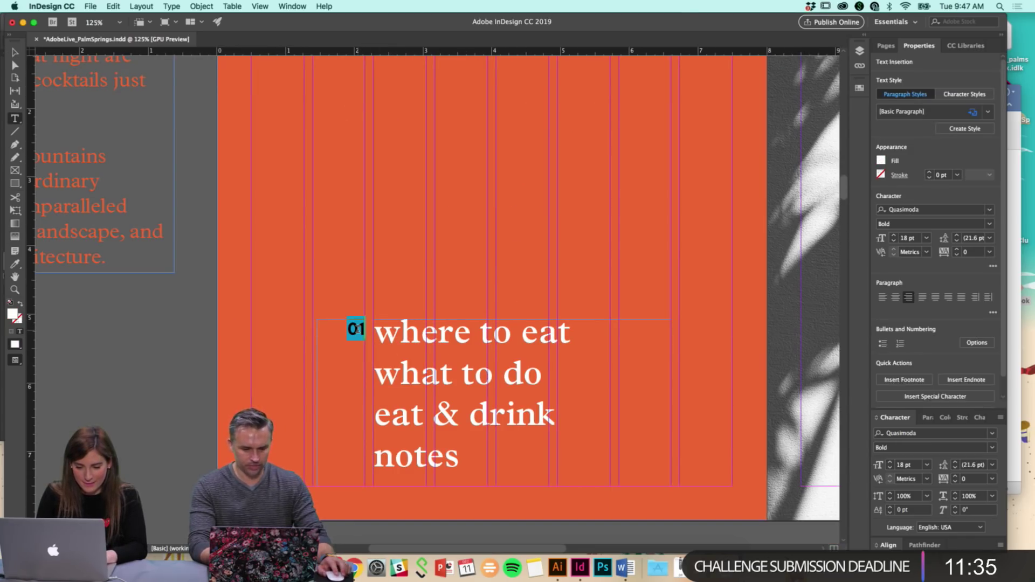
click(910, 238)
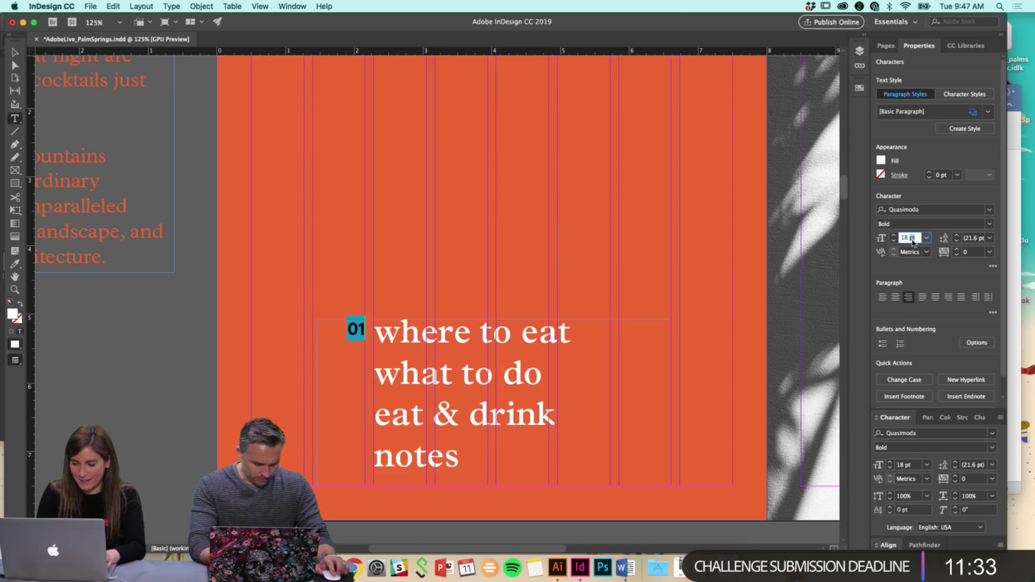
text(15)
key(Return)
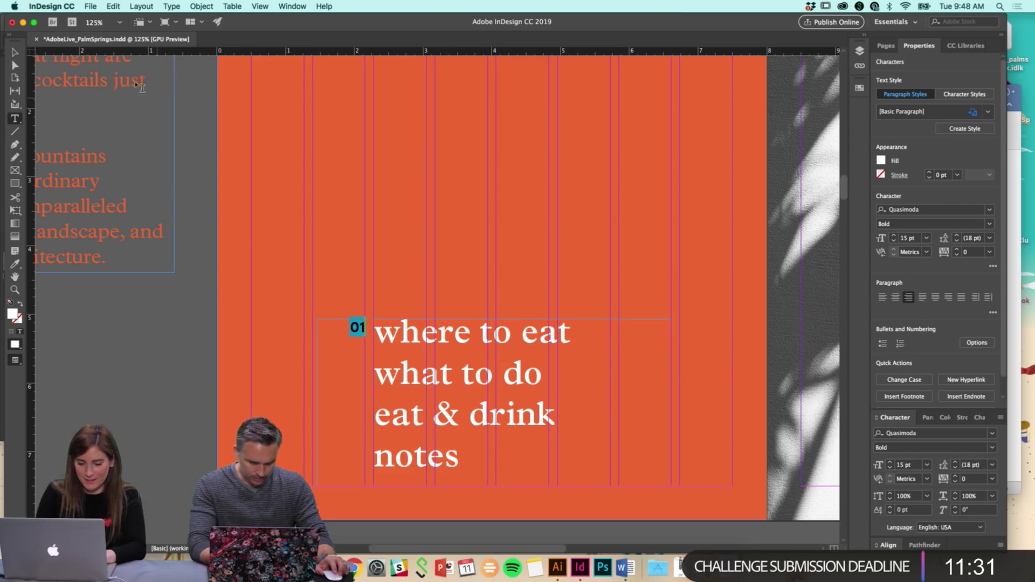
key(Escape)
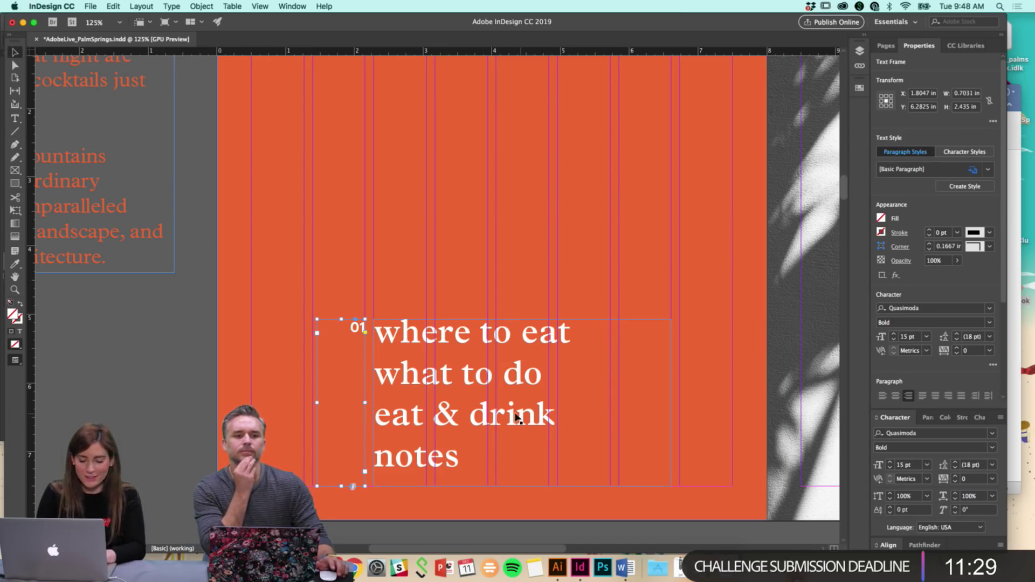
click(178, 419)
key(w)
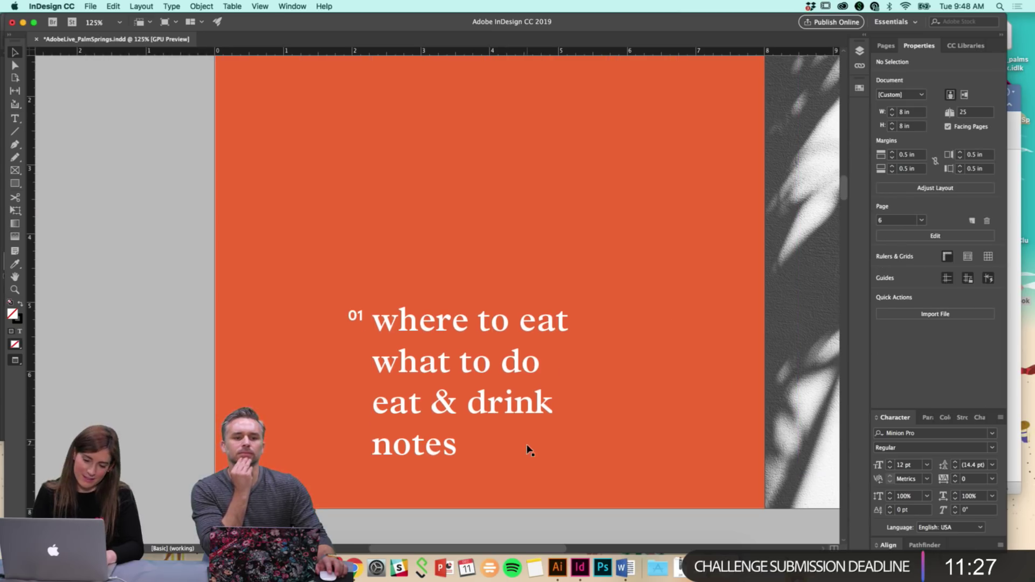
key(w)
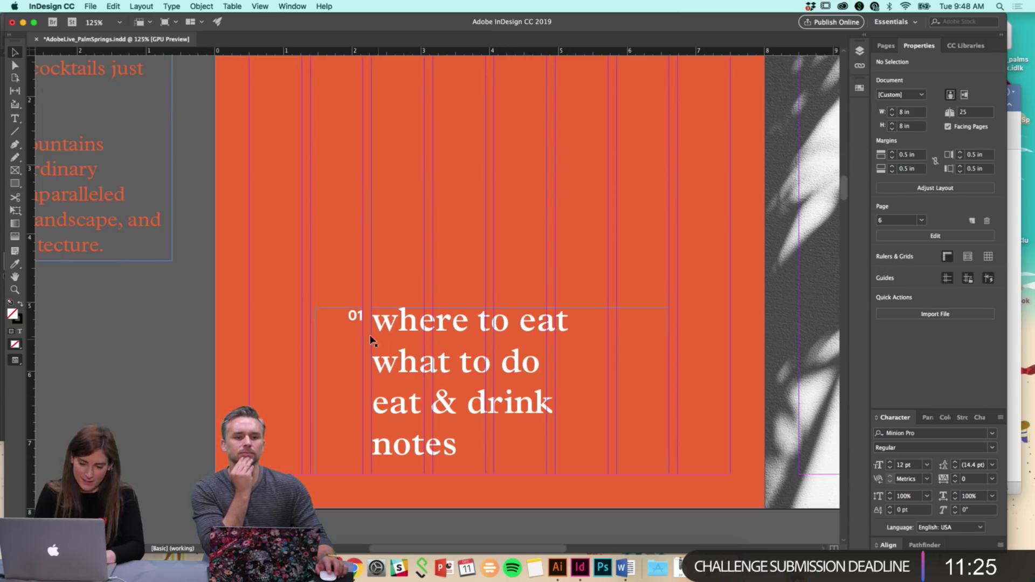
Shorten the "01" text frame to about 0.375 in high so it fits beside the first contents line, and deselect it
double_click(359, 316)
double_click(352, 315)
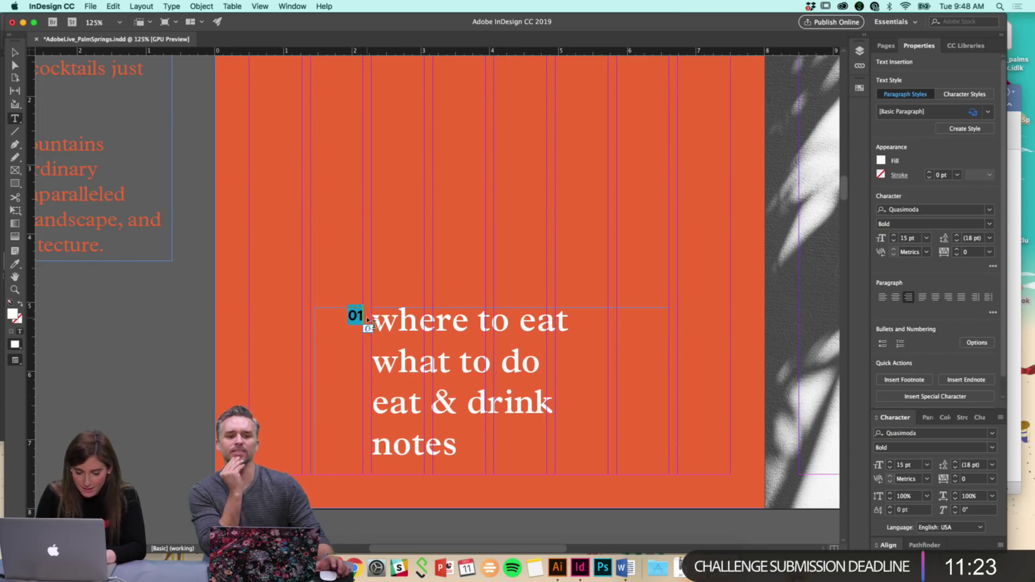
click(361, 316)
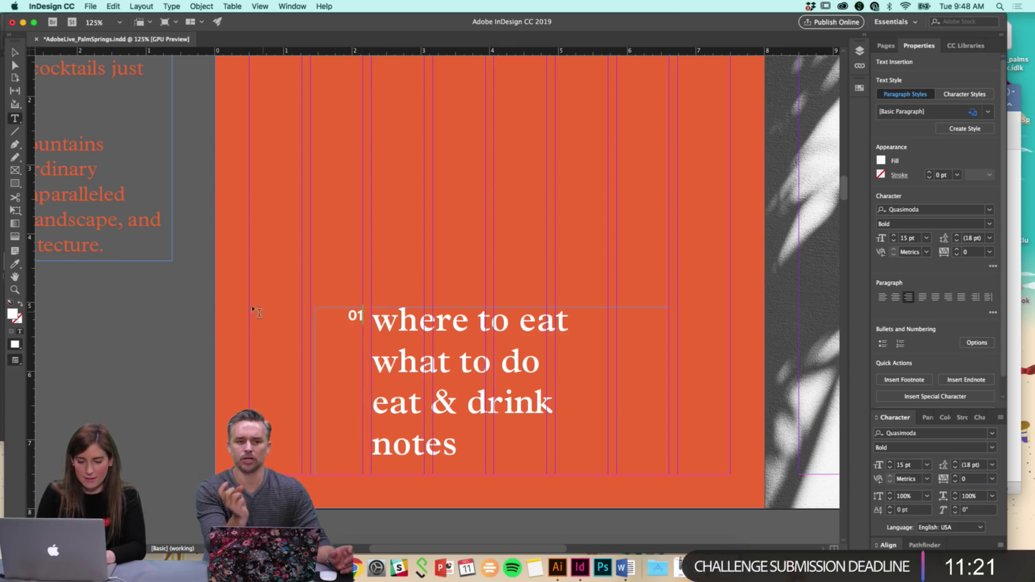
click(11, 56)
drag(339, 475, 341, 333)
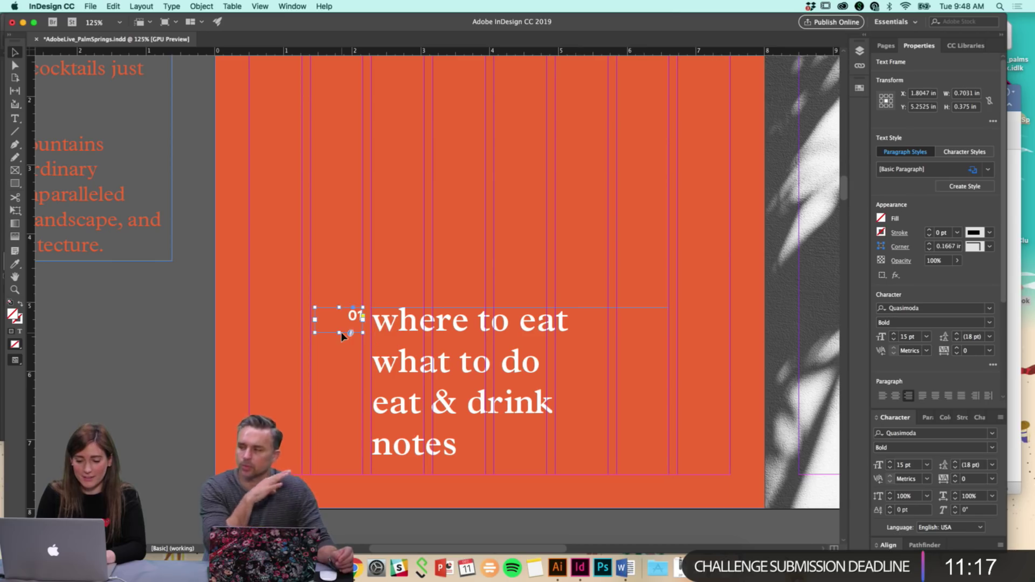
click(195, 248)
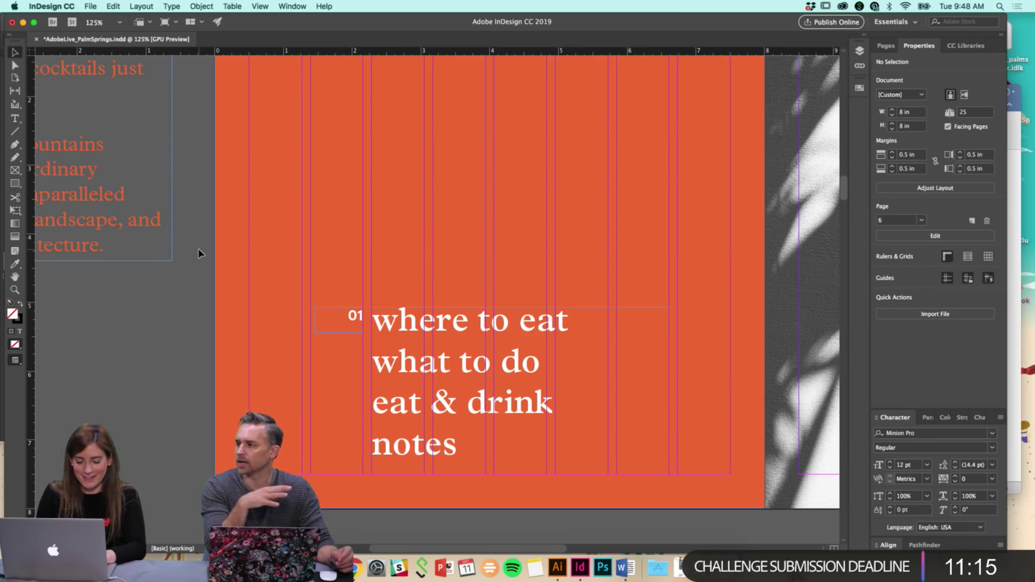
key(w)
key(w)
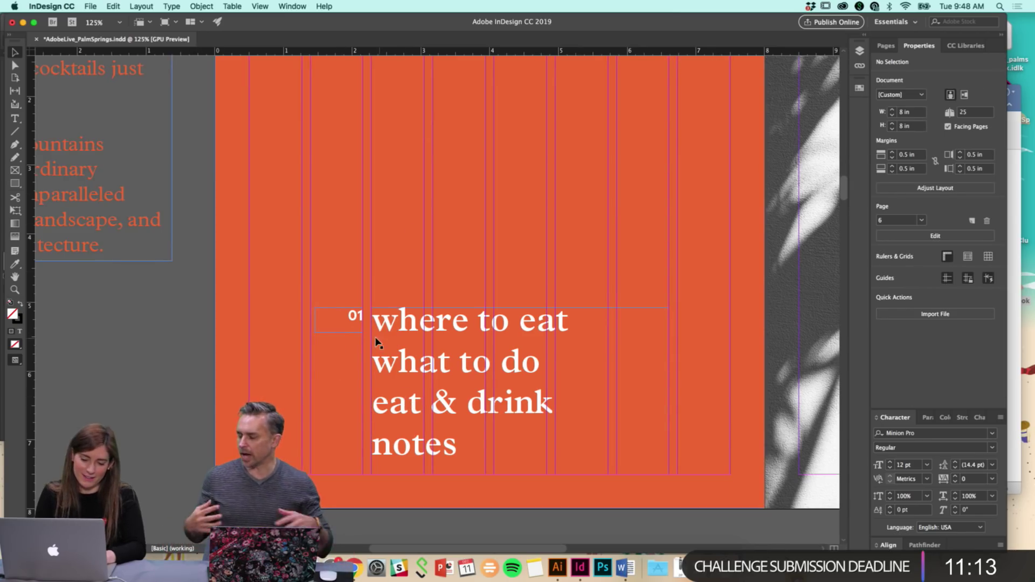
Widen the "01" frame to the second column's left guide, about 0.77 in wide, and trim its height to about 0.335 in
click(312, 318)
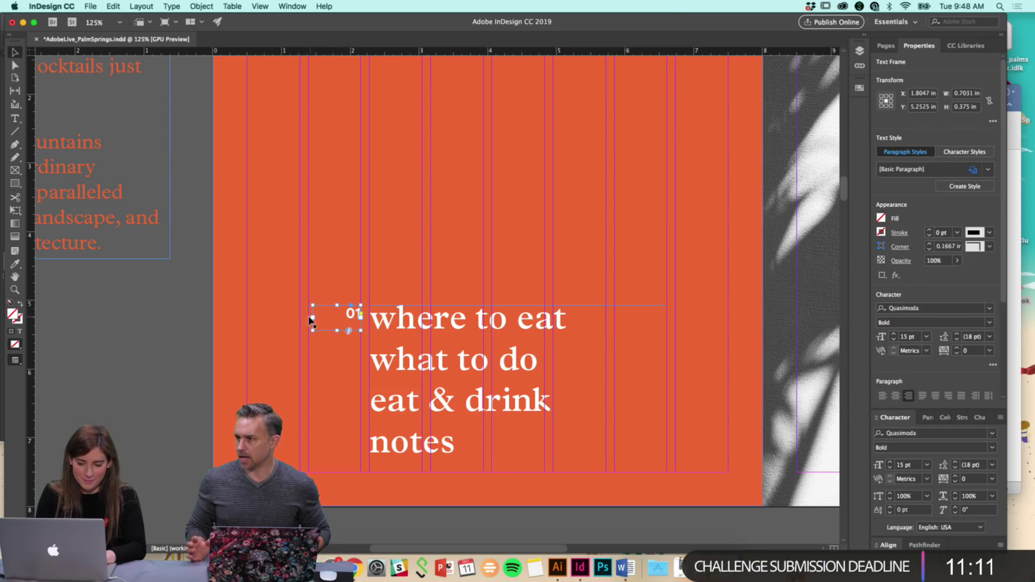
drag(311, 332, 310, 334)
click(143, 351)
scroll(365, 368, right, 2)
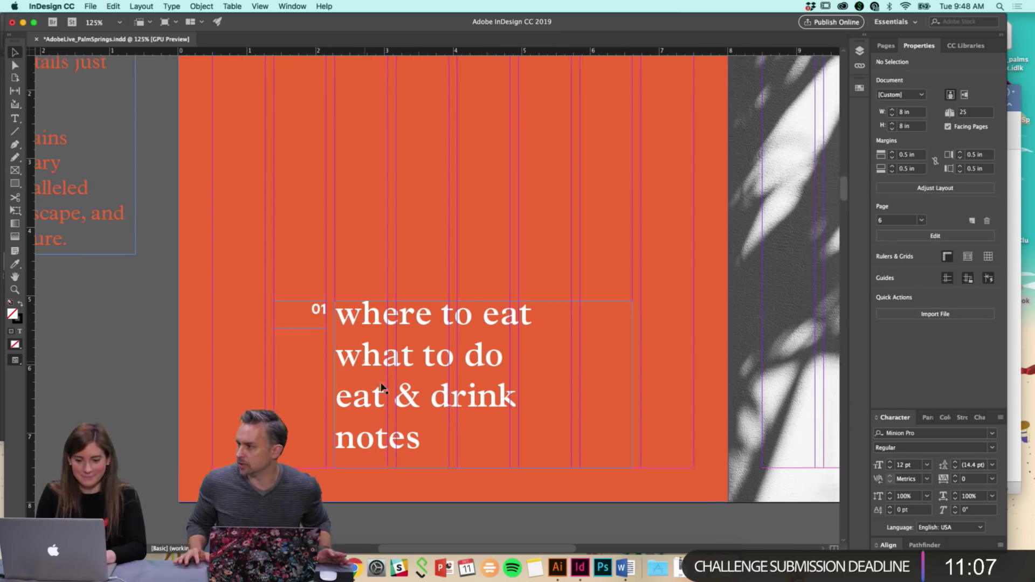
click(319, 314)
drag(301, 328, 301, 324)
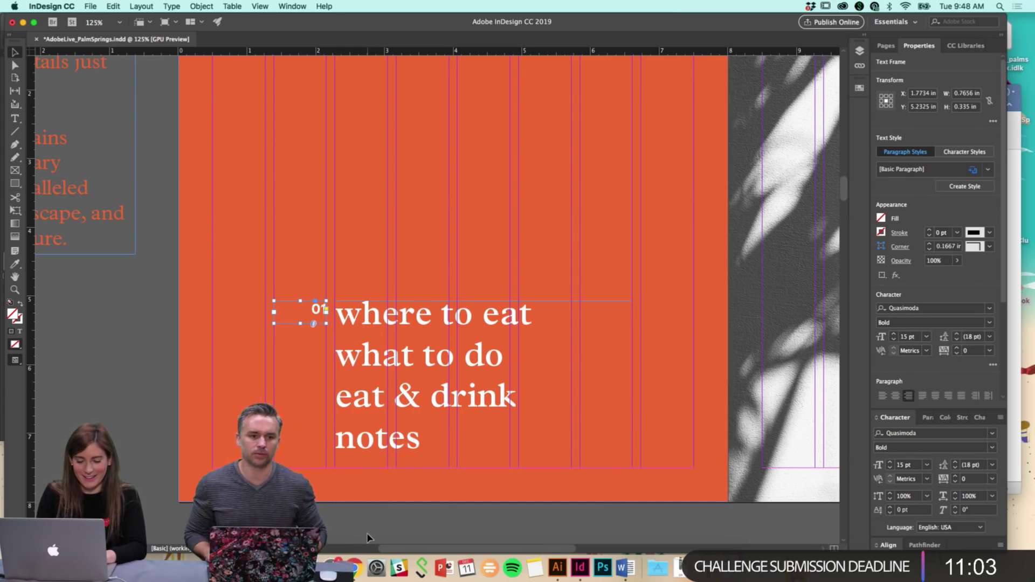
click(157, 449)
Add a horizontal guide just above "what to do" and duplicate the "01" frame down to that guide
scroll(130, 407, up, 2)
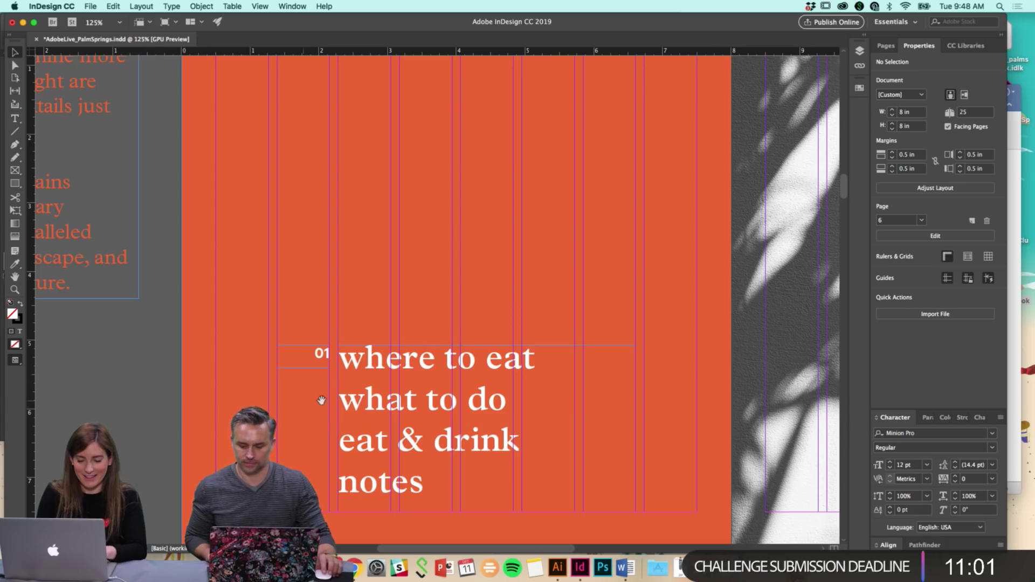
key(super+minus)
scroll(488, 430, right, 3)
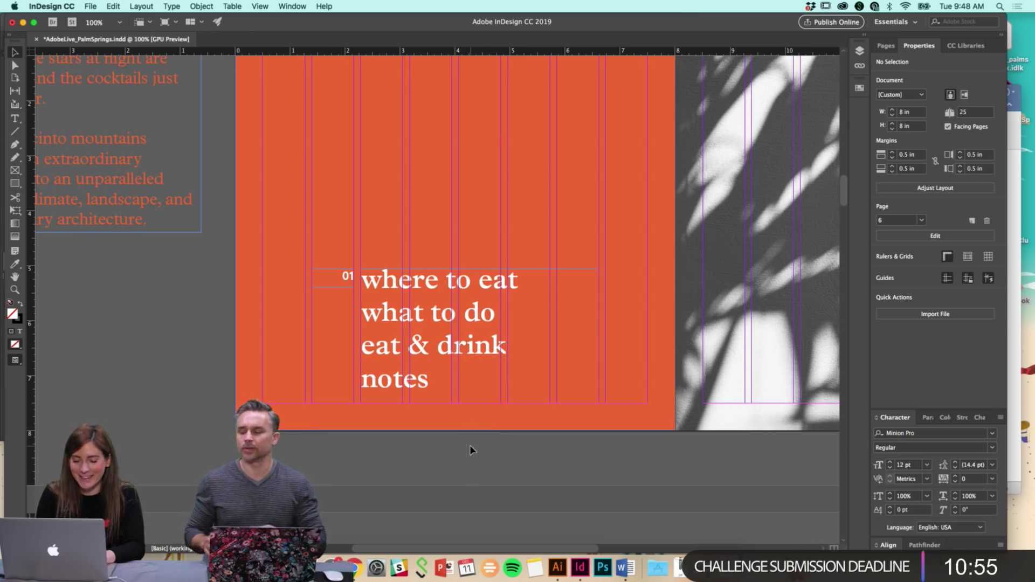
scroll(471, 450, right, 1)
scroll(457, 358, up, 2)
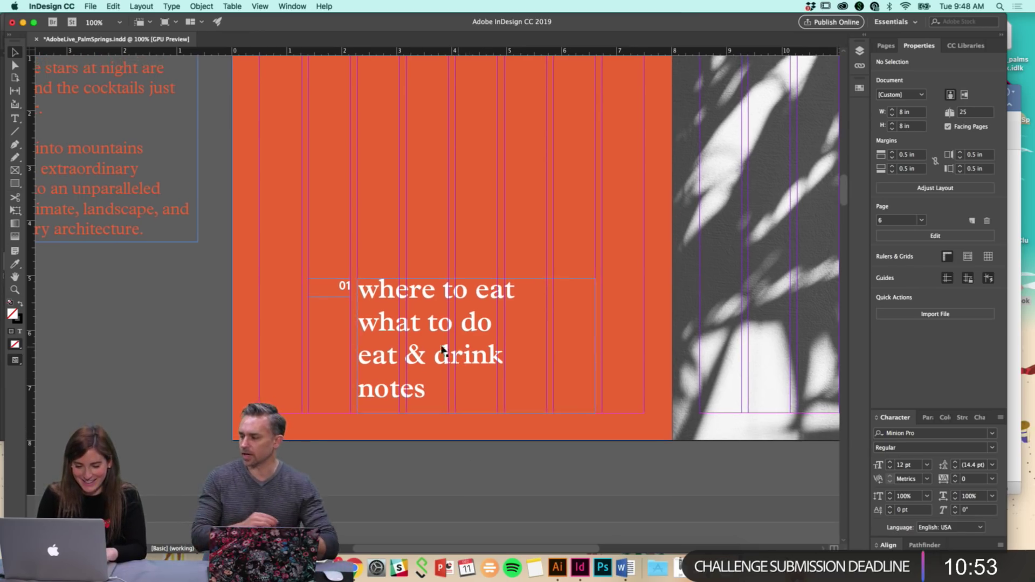
drag(415, 52, 448, 271)
click(335, 240)
drag(338, 258, 337, 297)
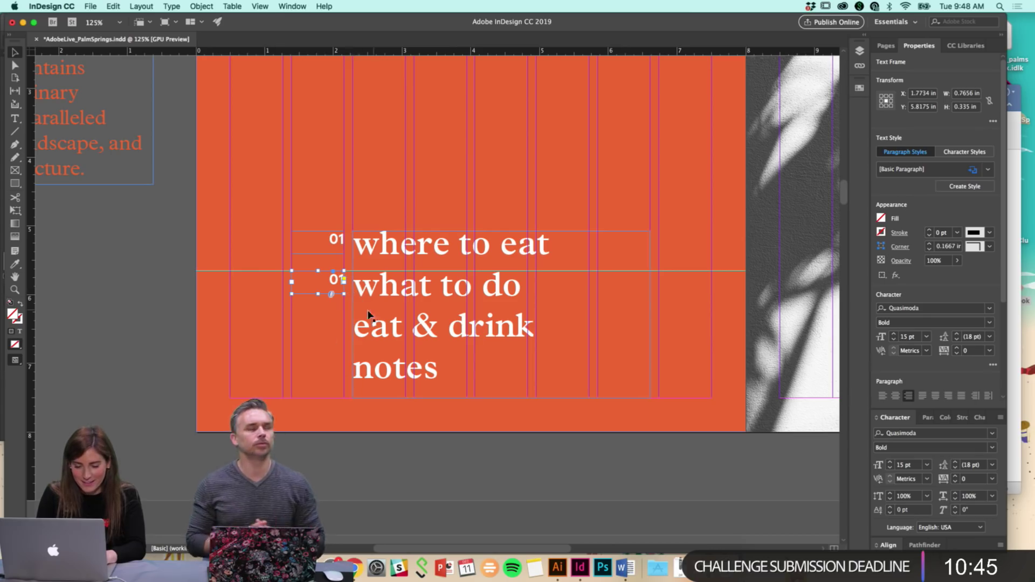
Set the lower "01" beside "what to do" in Plantin MT Pro Light, then deselect it and toggle the preview
double_click(332, 284)
double_click(332, 284)
click(913, 434)
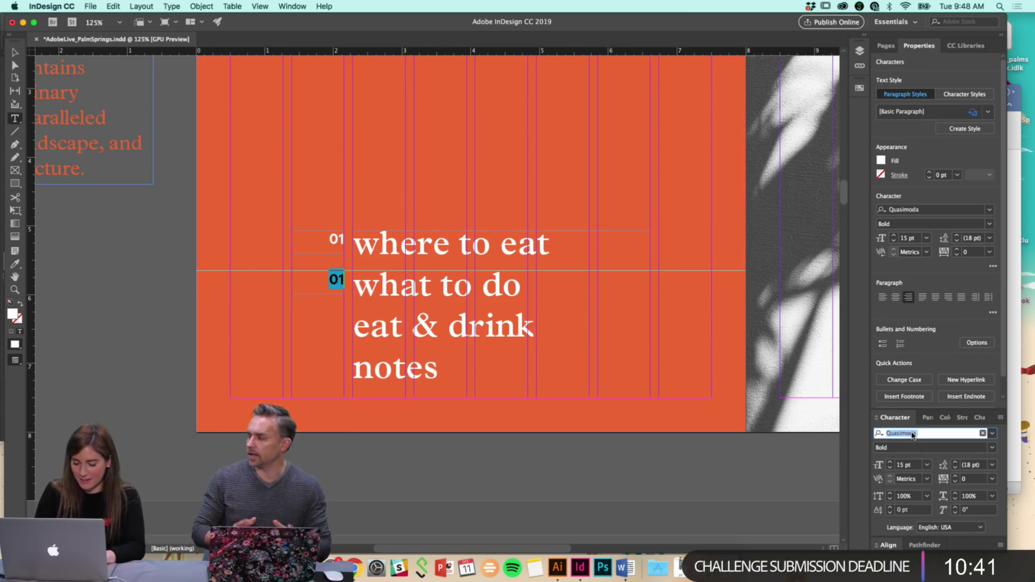
text(plan)
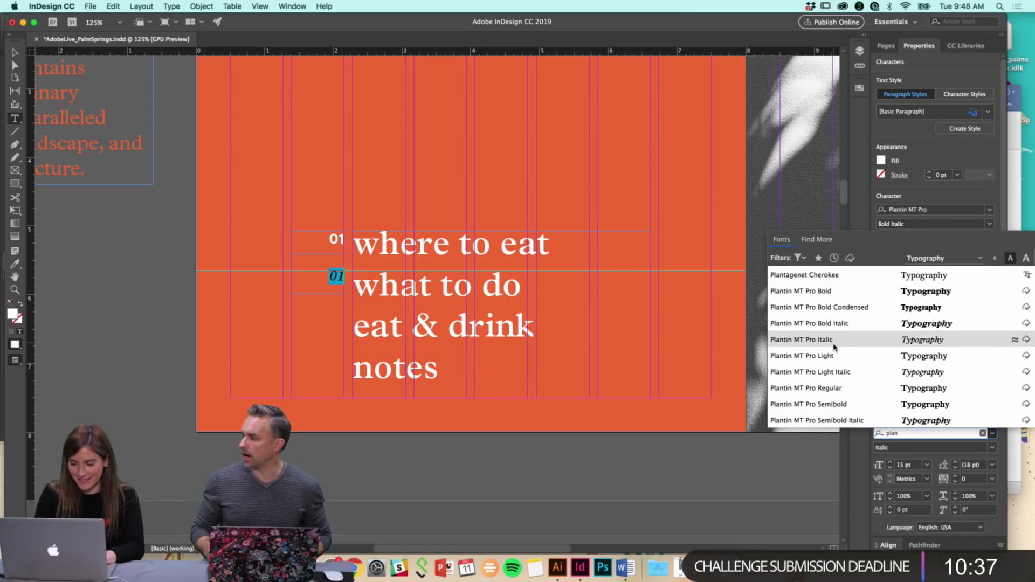
click(836, 355)
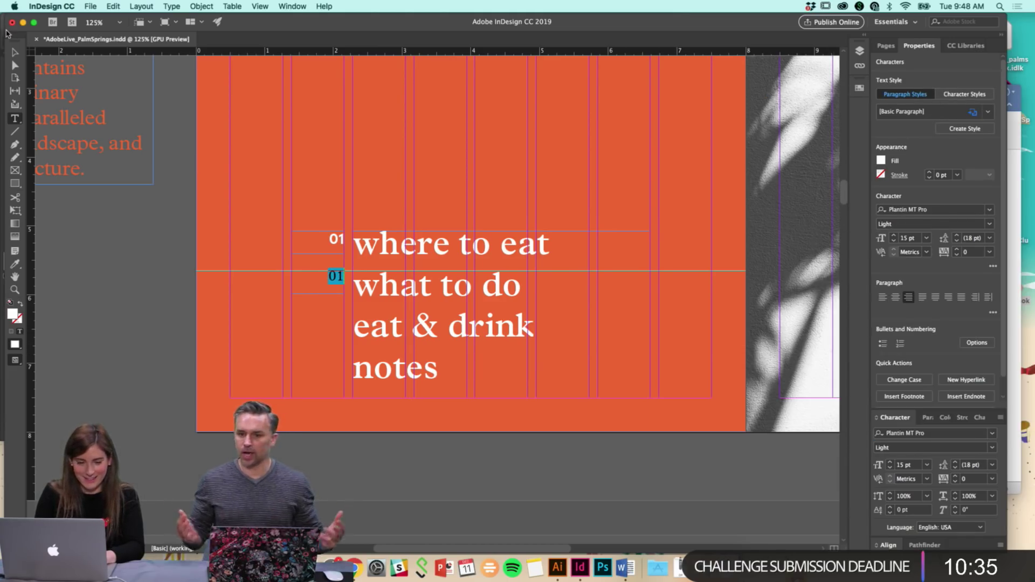
key(Escape)
click(252, 323)
key(w)
key(w)
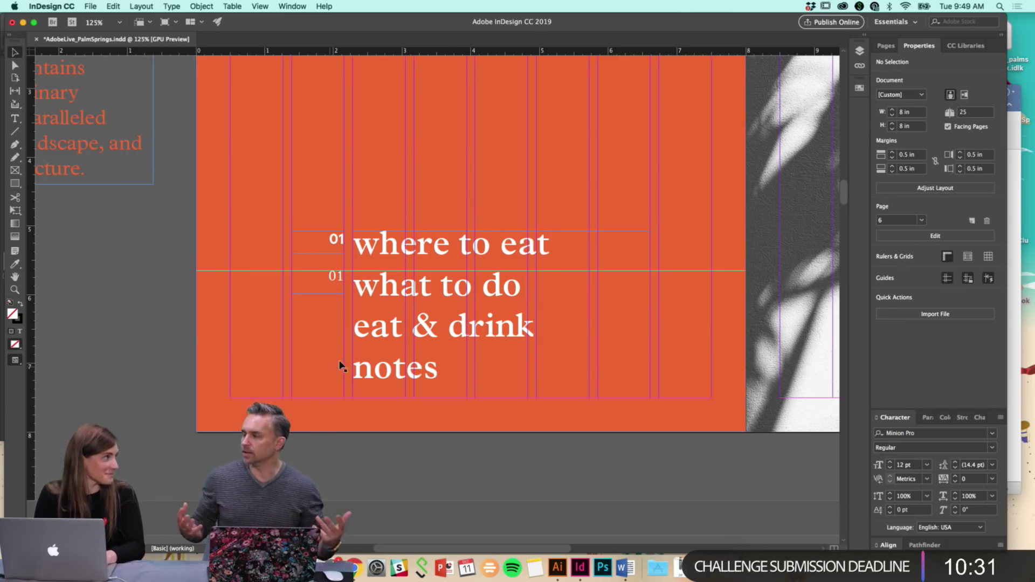
Try the lower "01" numeral at 18 pt and deselect it
double_click(335, 277)
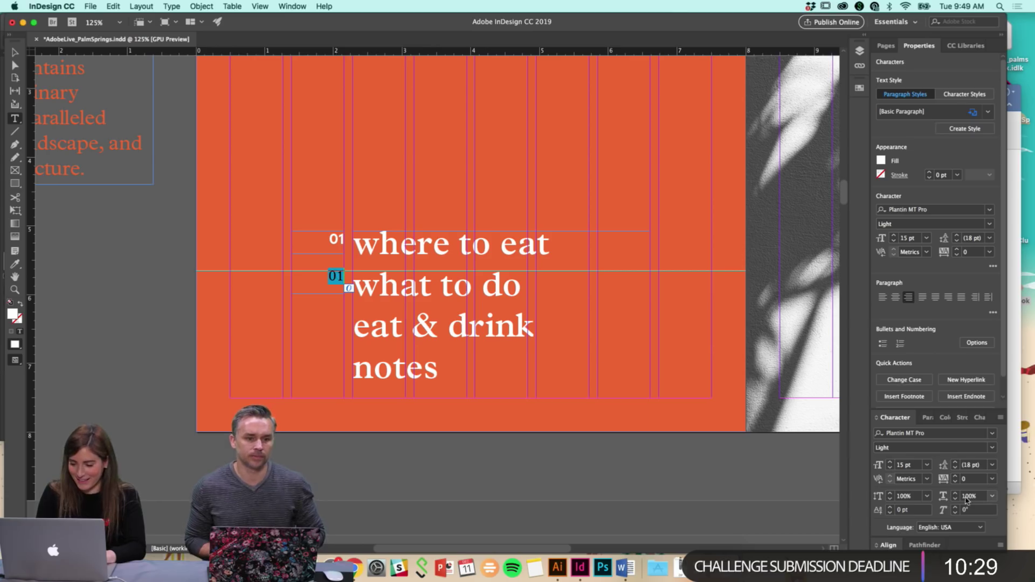
click(917, 465)
text(18)
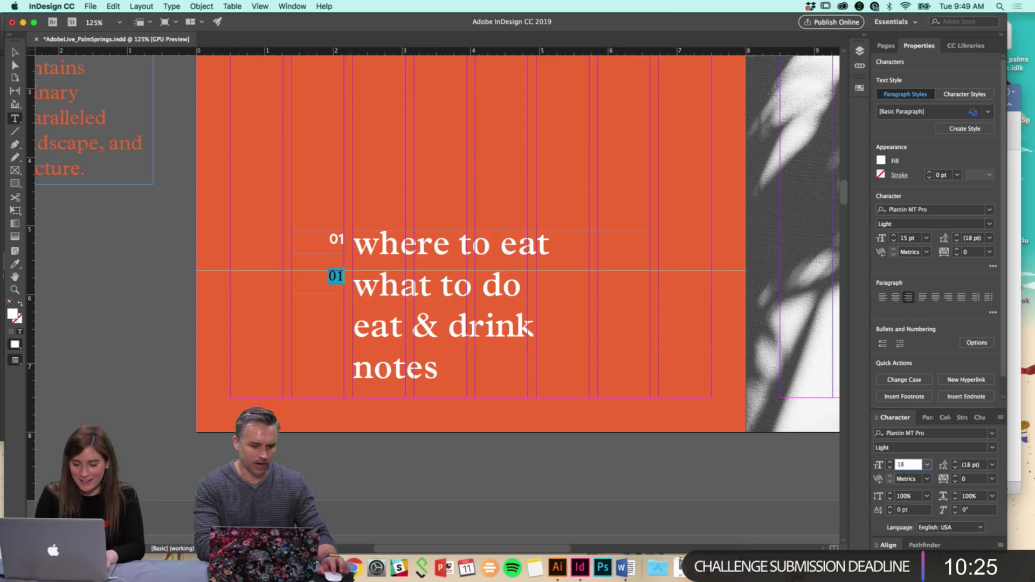
key(Return)
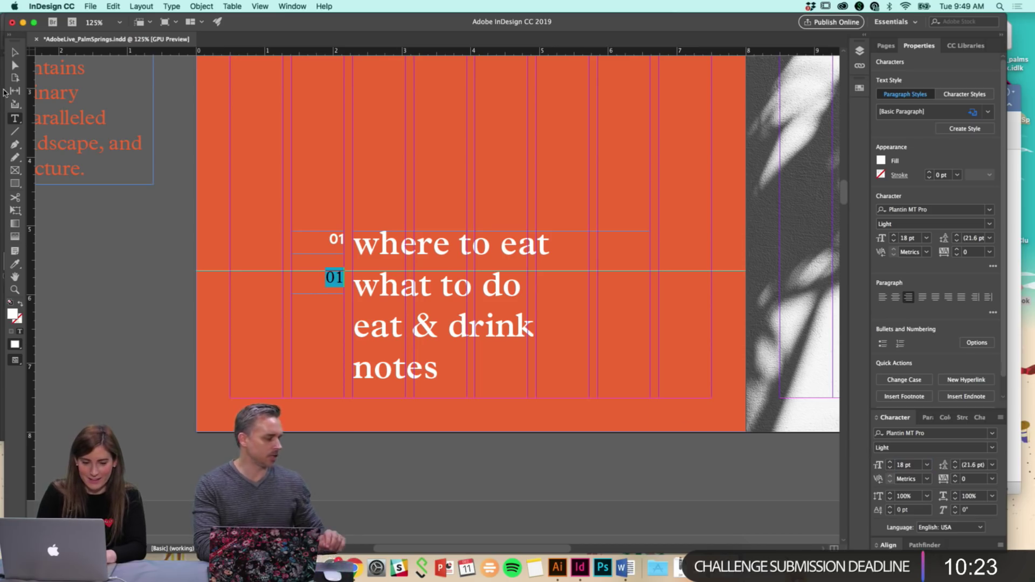
key(Escape)
click(76, 224)
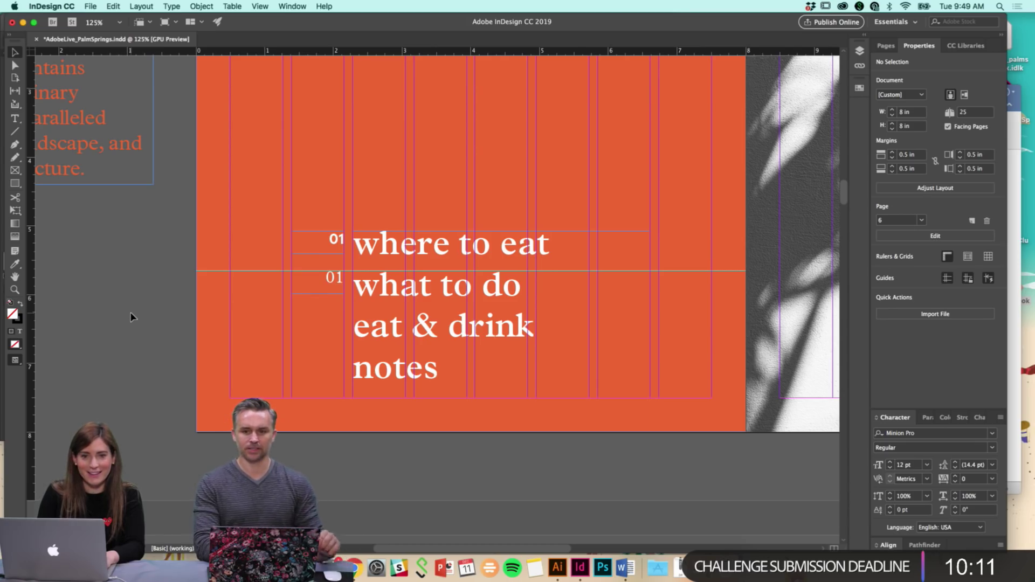
Switch to Chrome and look through the Pantone 16-1546 Living Coral introduction page
key(super+Tab)
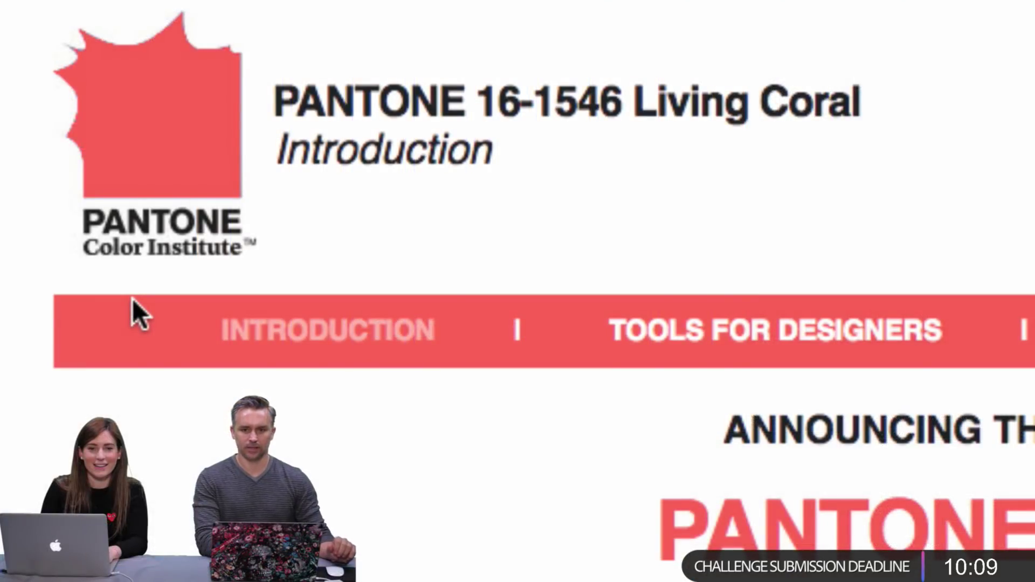
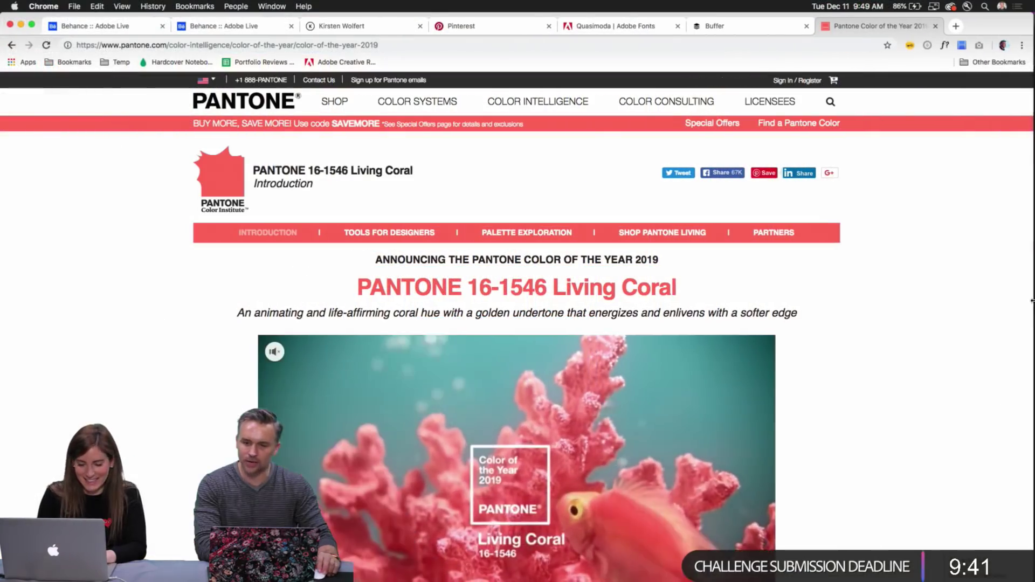
scroll(501, 346, down, 10)
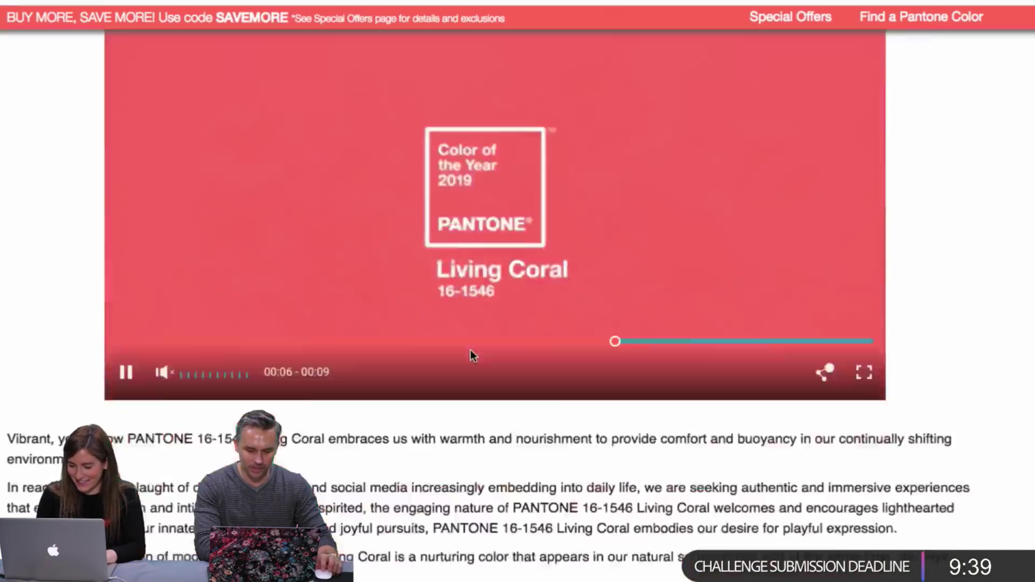
scroll(501, 345, up, 3)
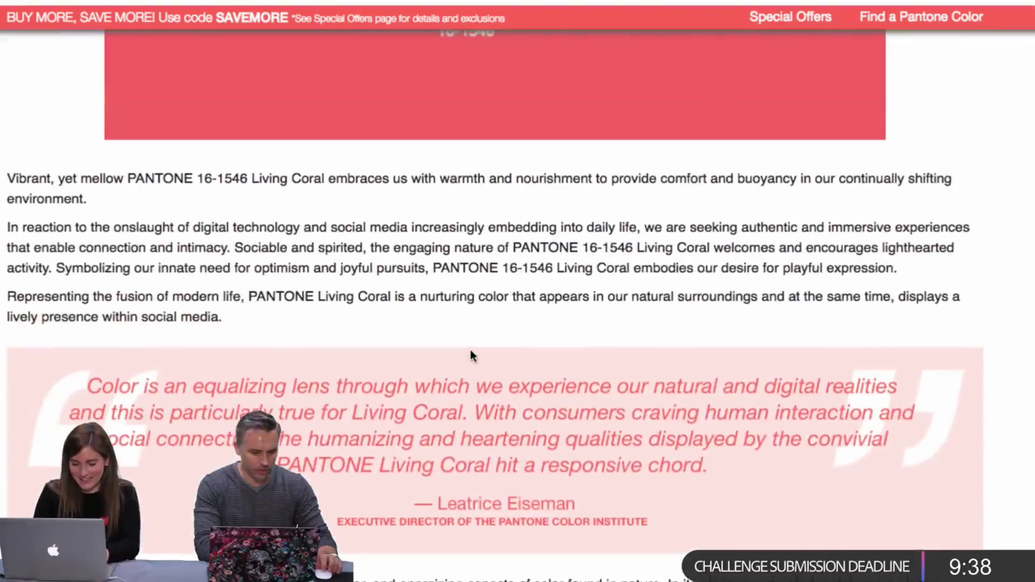
scroll(471, 355, down, 3)
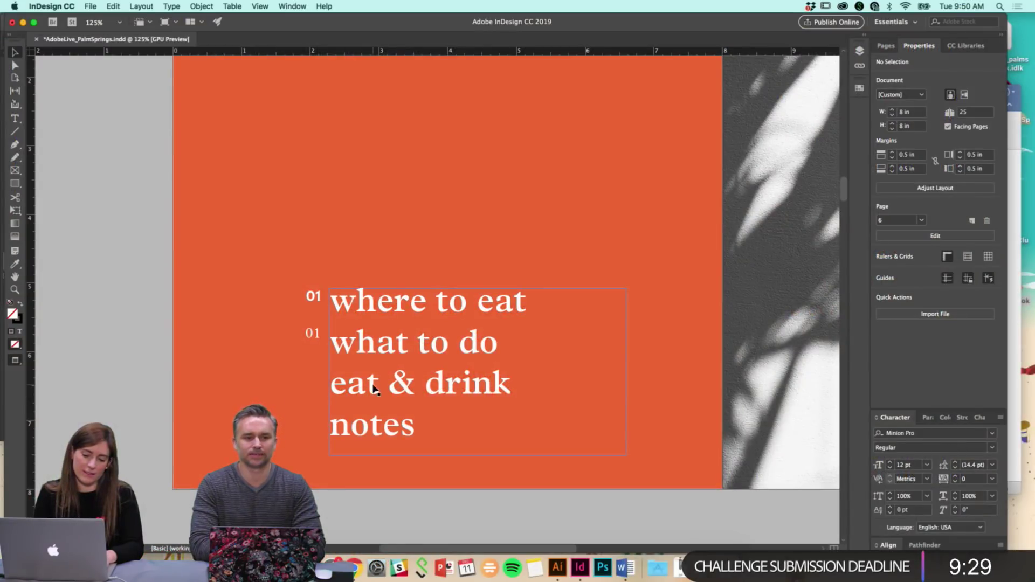
Compare the bold sans-serif "01" and the light serif "01" beside the contents list at close range without guides
scroll(456, 417, left, 3)
scroll(455, 416, down, 2)
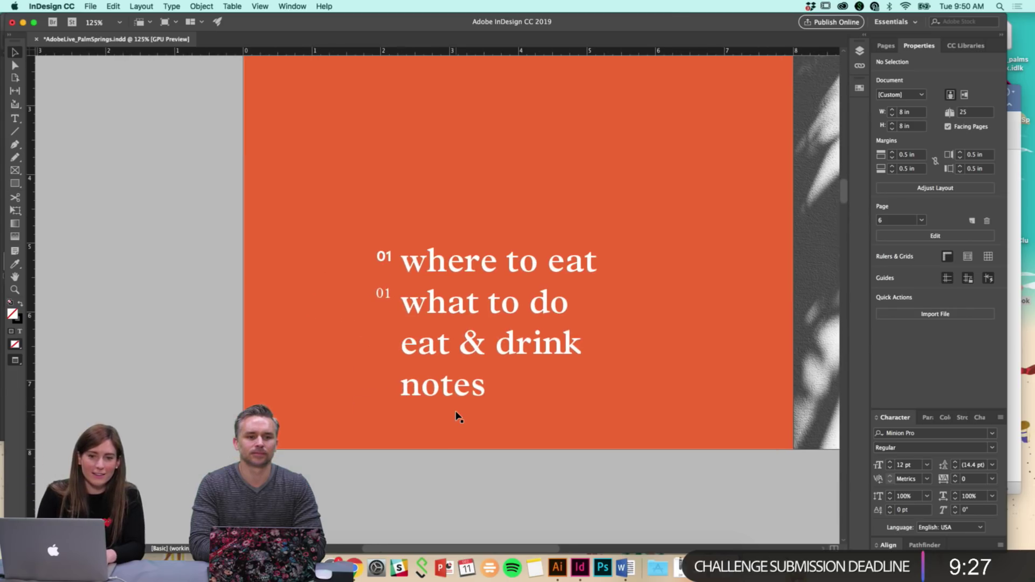
scroll(456, 416, left, 1)
scroll(456, 417, down, 1)
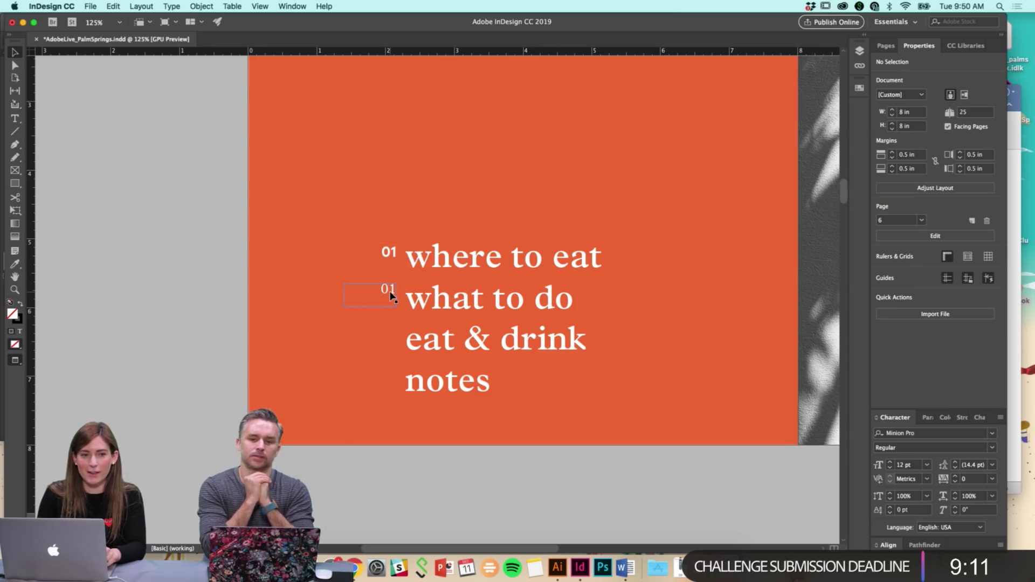
scroll(393, 303, up, 5)
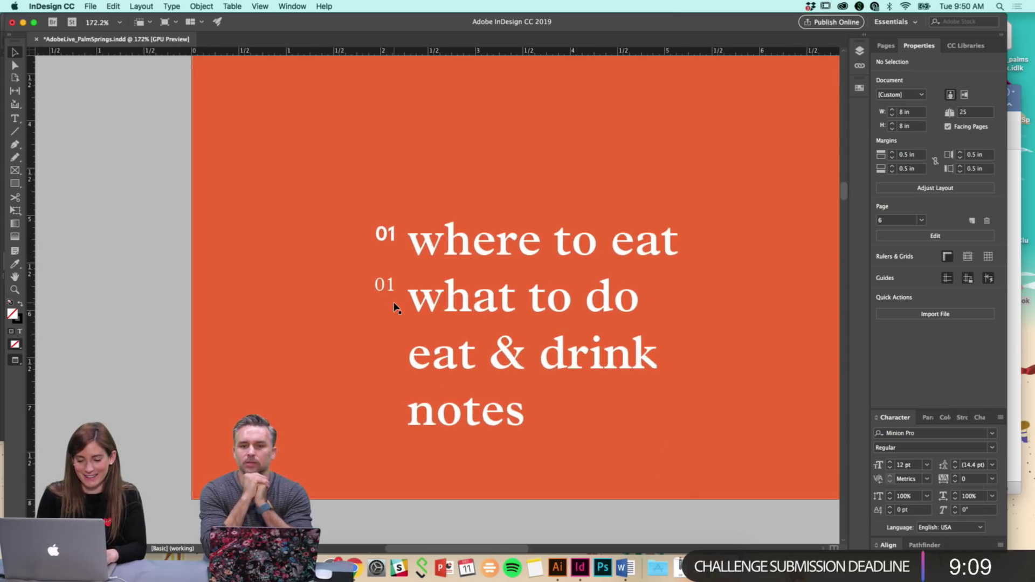
scroll(396, 309, up, 2)
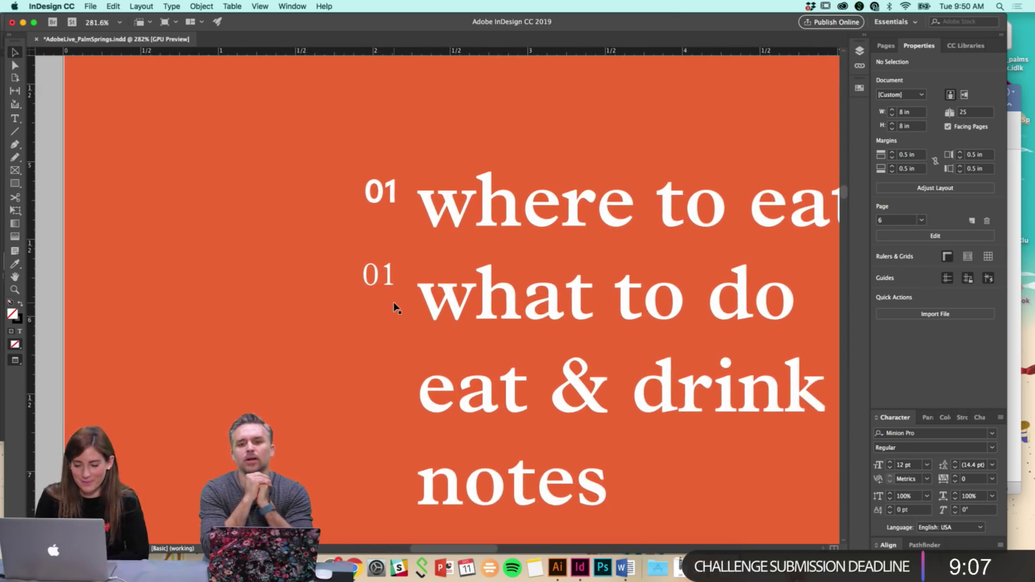
scroll(373, 193, up, 15)
scroll(430, 349, down, 15)
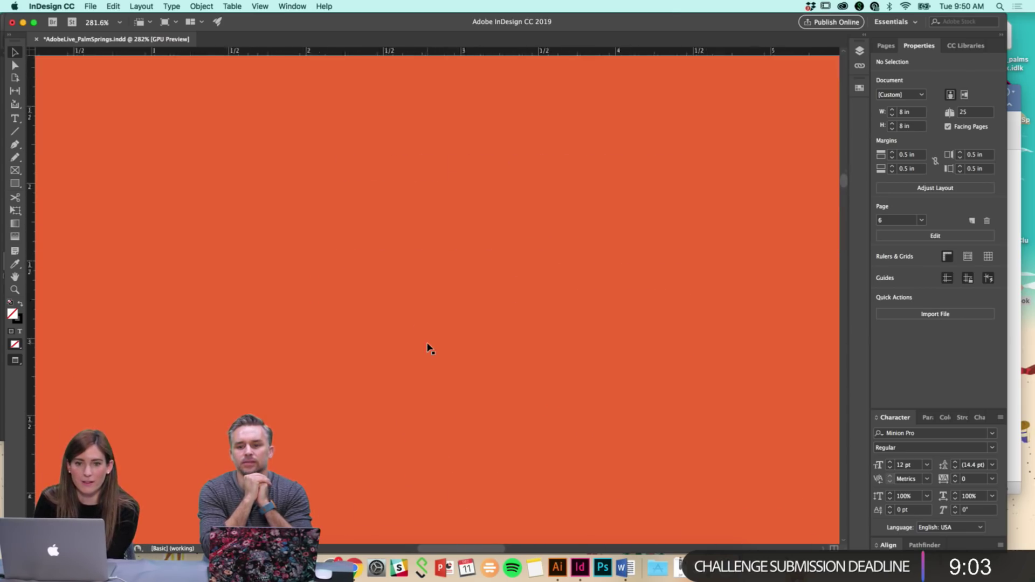
scroll(430, 349, up, 10)
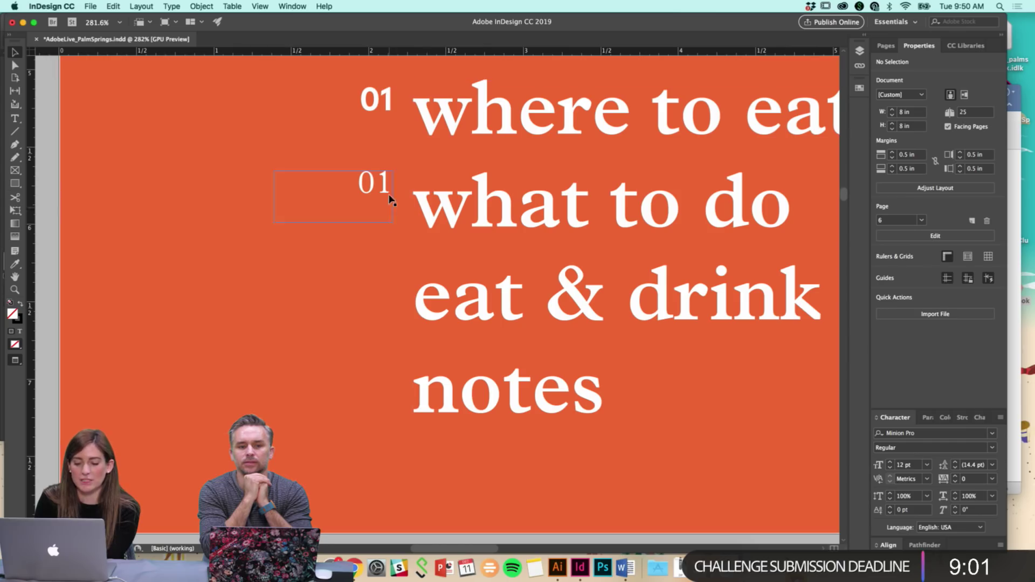
scroll(419, 216, up, 1)
scroll(418, 215, up, 2)
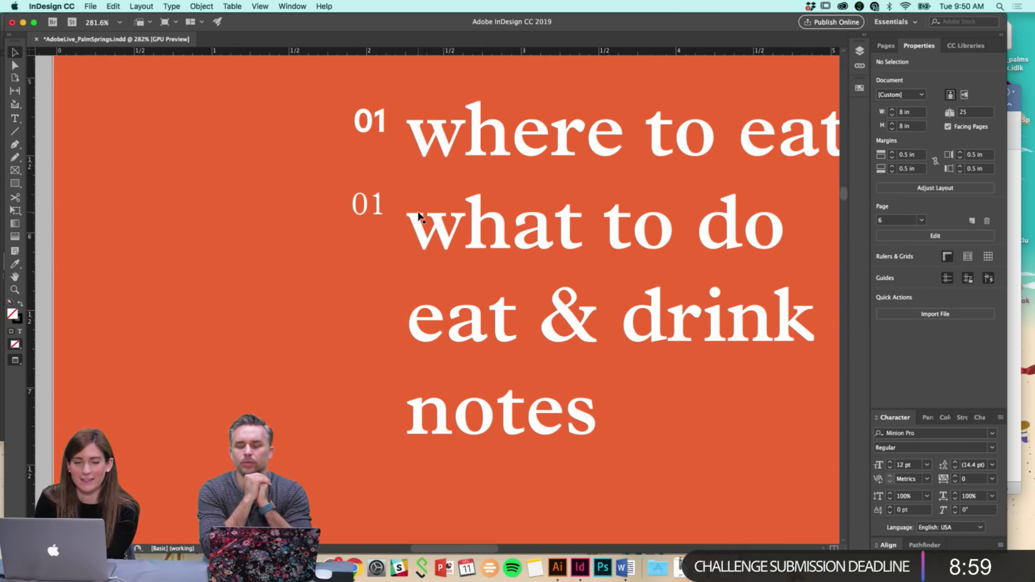
scroll(418, 215, up, 2)
scroll(419, 216, right, 2)
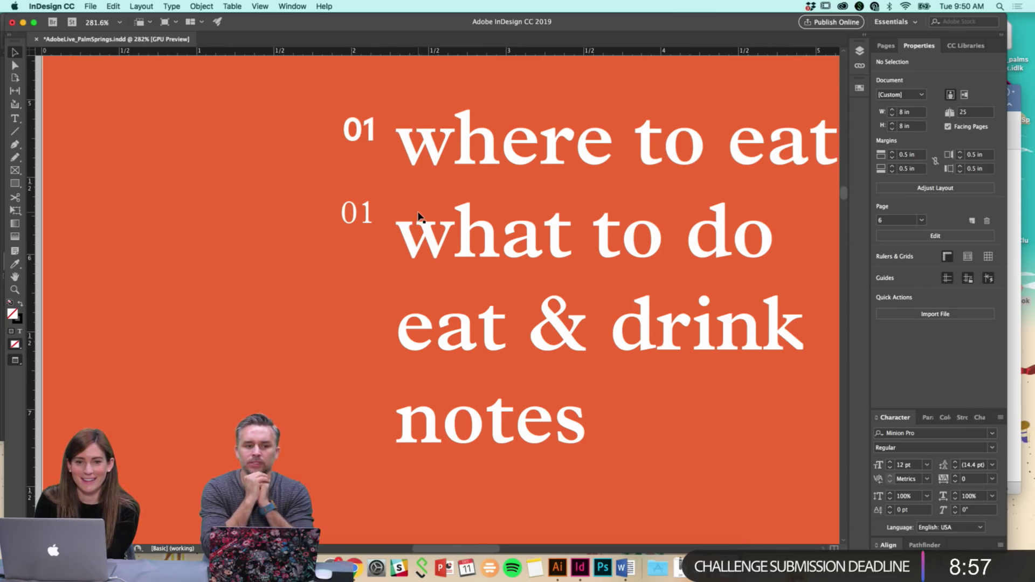
scroll(444, 281, right, 1)
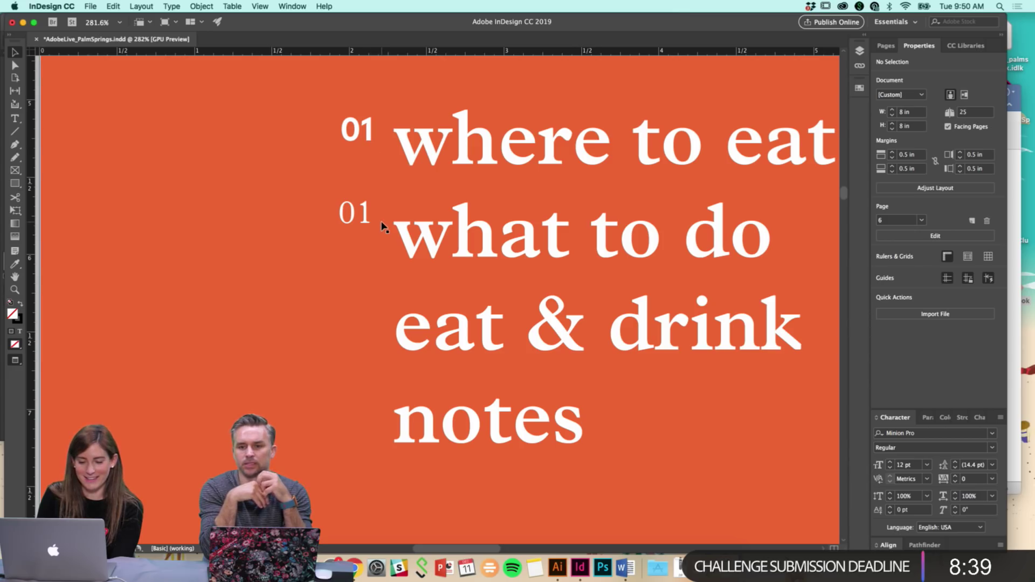
Replace the number beside "where to eat" with "12" and the one beside "what to do" with "18"
double_click(364, 143)
text(12)
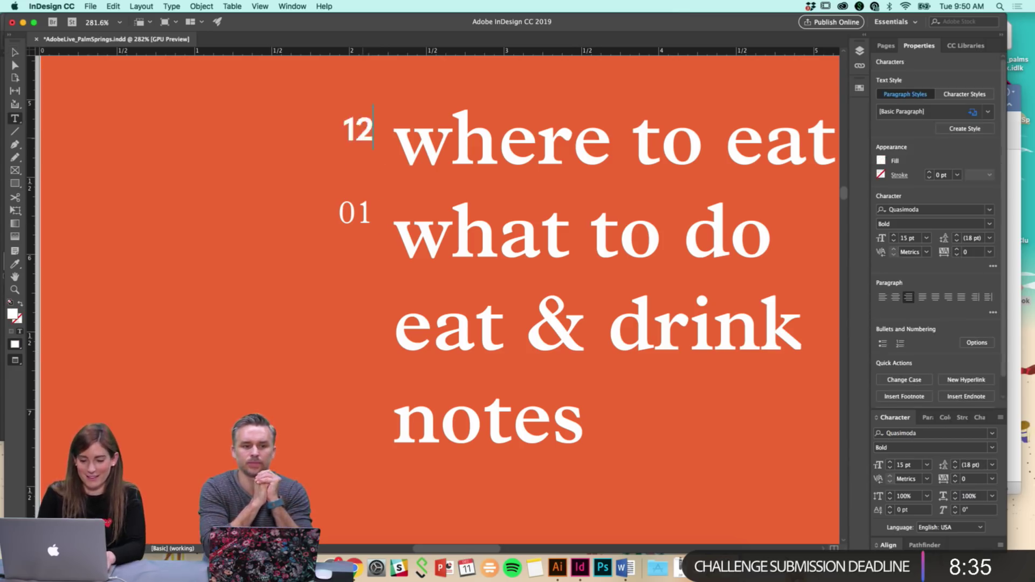
double_click(353, 220)
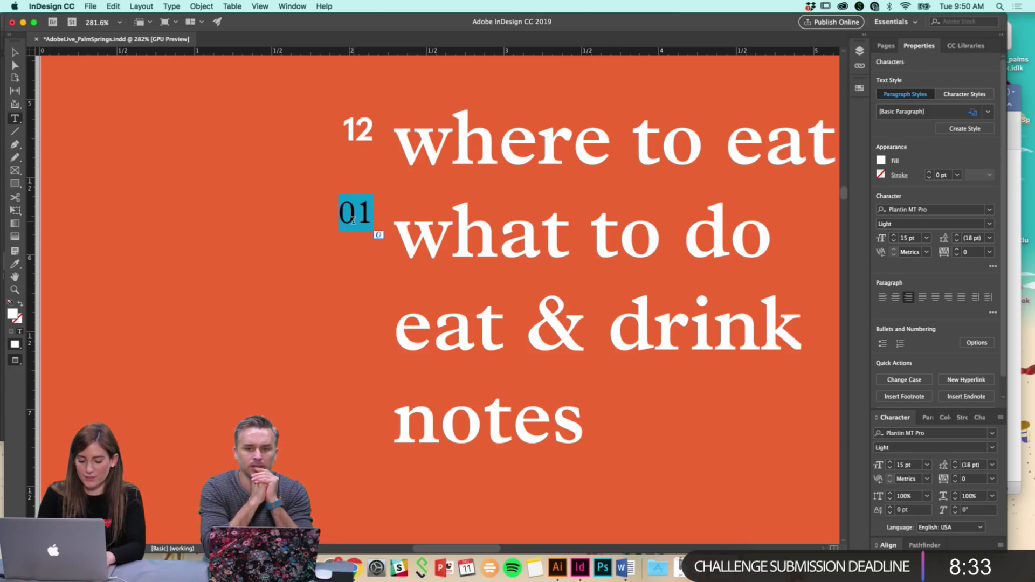
text(18)
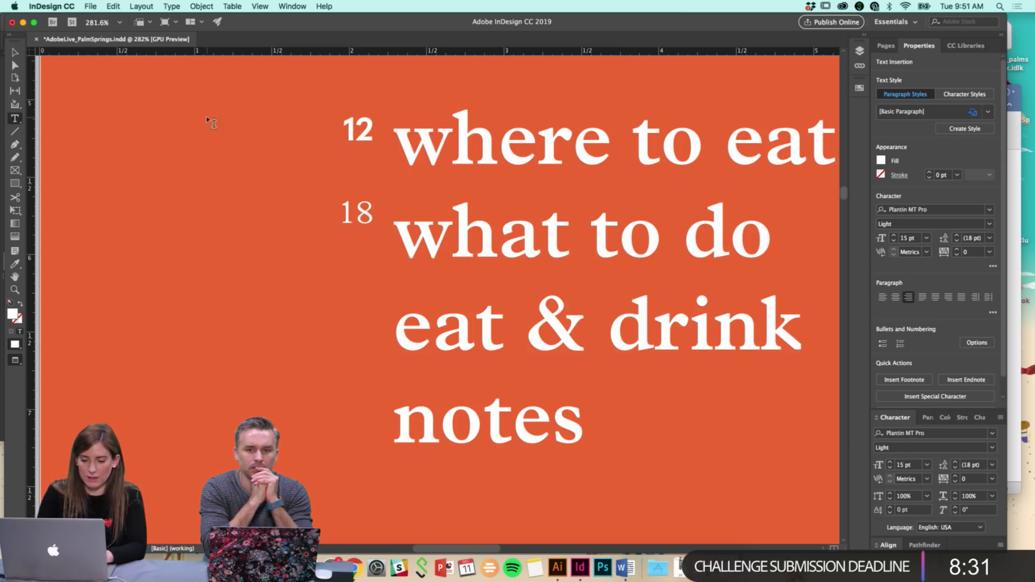
click(15, 52)
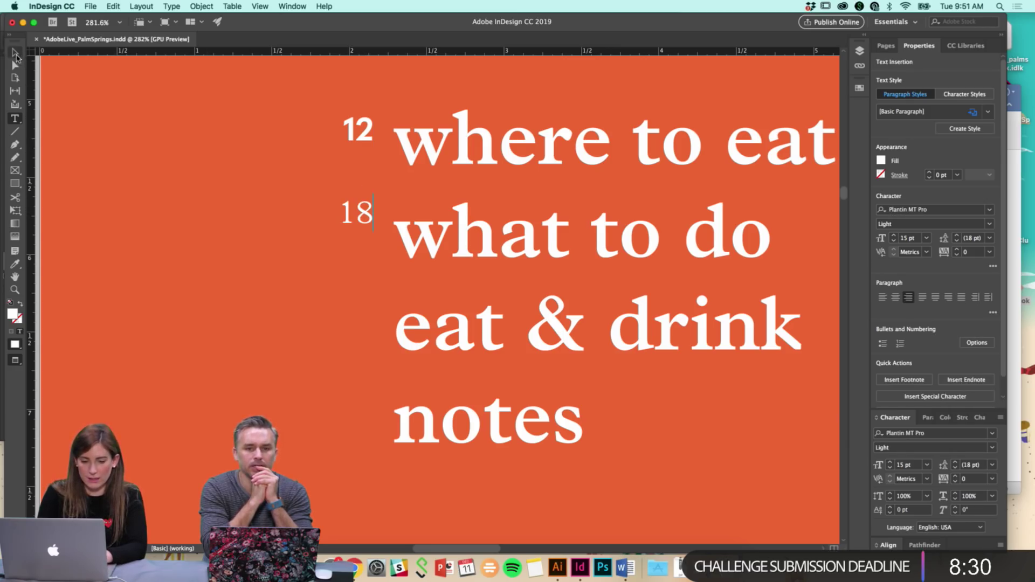
Tighten the kerning between the digits of "18" to -80 and leave the text frame
double_click(355, 216)
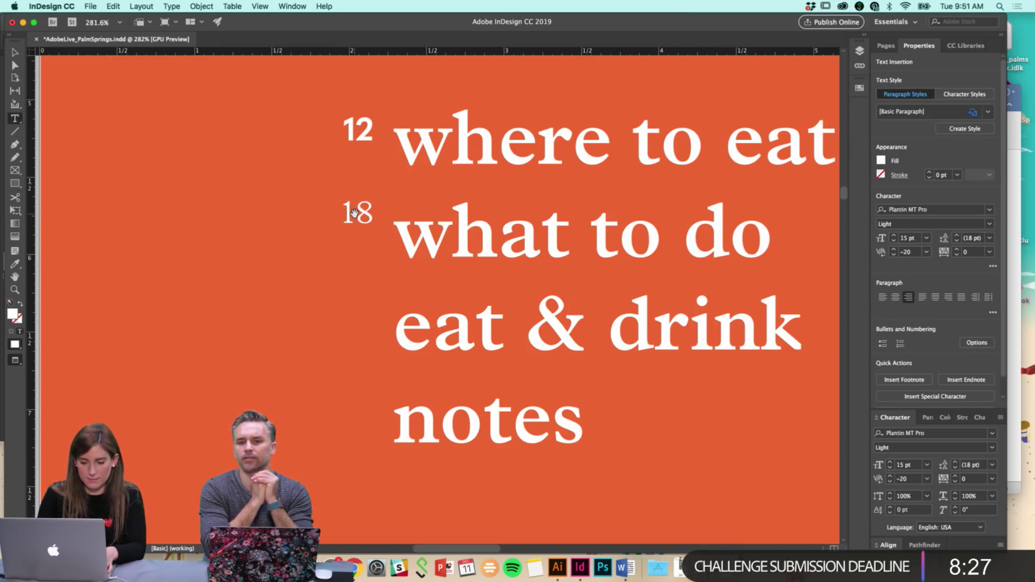
key(alt+Left)
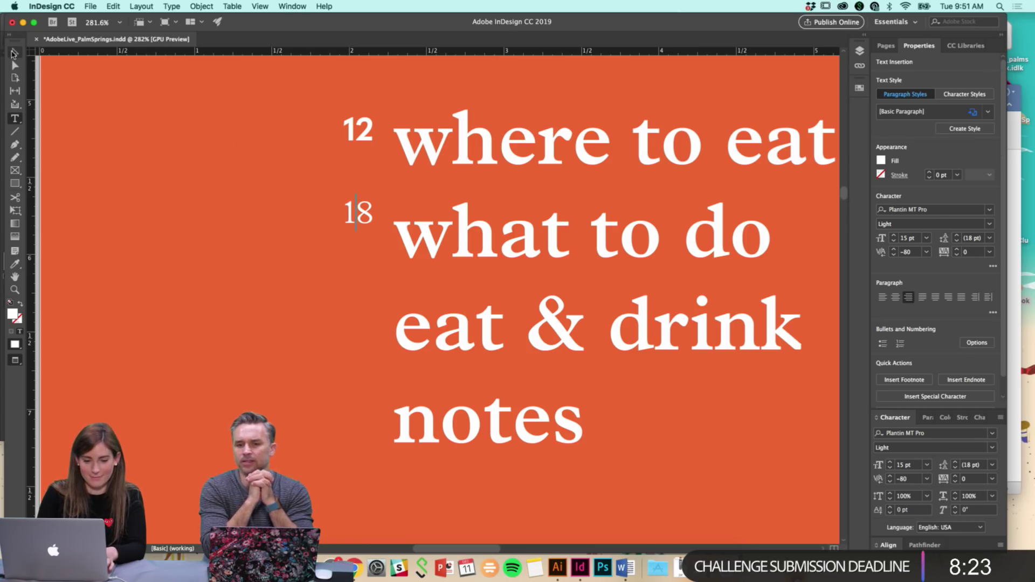
click(13, 52)
click(284, 294)
Examine how the "12" and "18" numerals sit on the whole table of contents page and close up, with nothing selected
scroll(376, 305, right, 5)
scroll(376, 305, down, 1)
scroll(376, 307, up, 1)
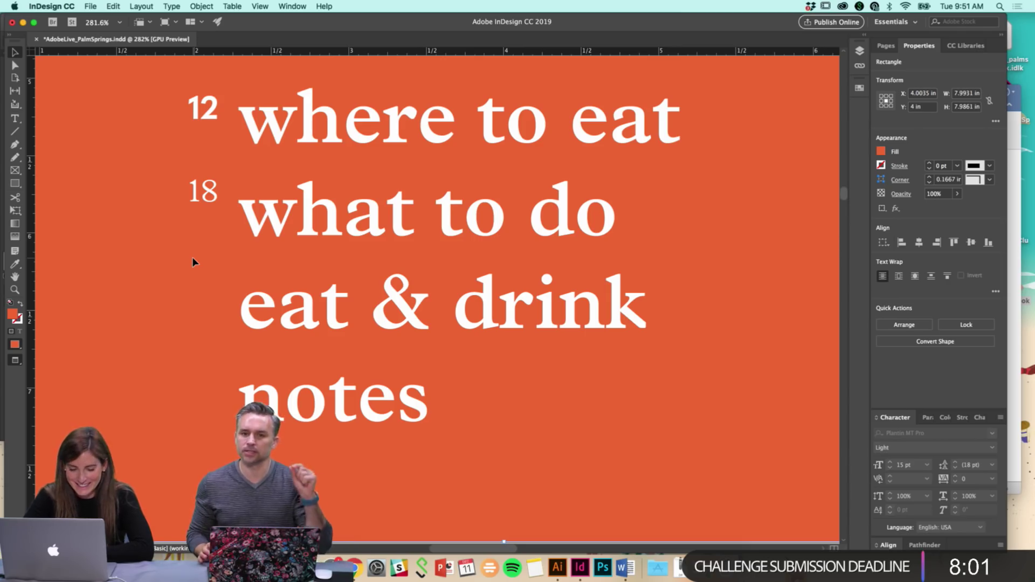
key(z)
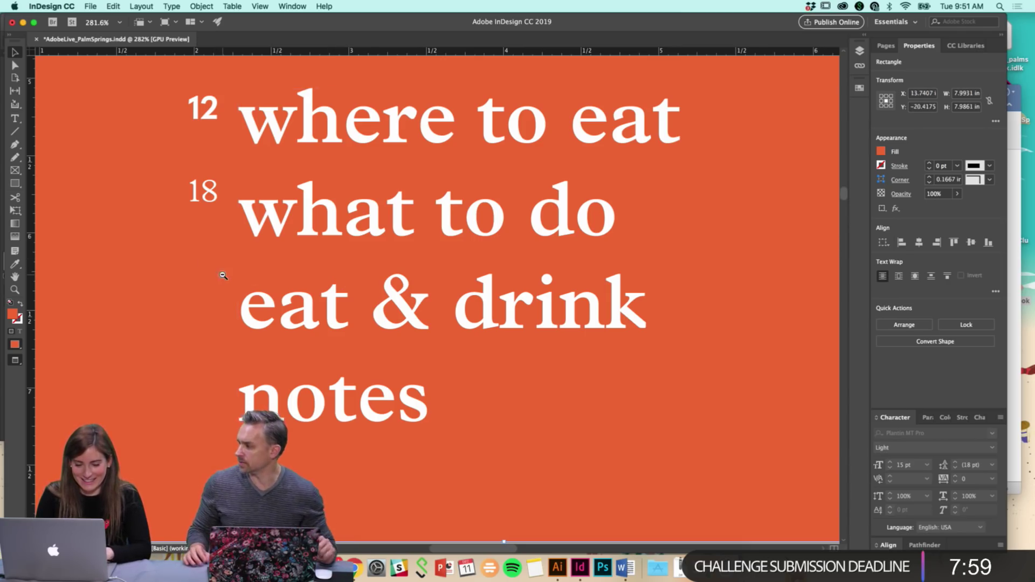
key(super+minus)
key(super+minus)
scroll(414, 303, up, 2)
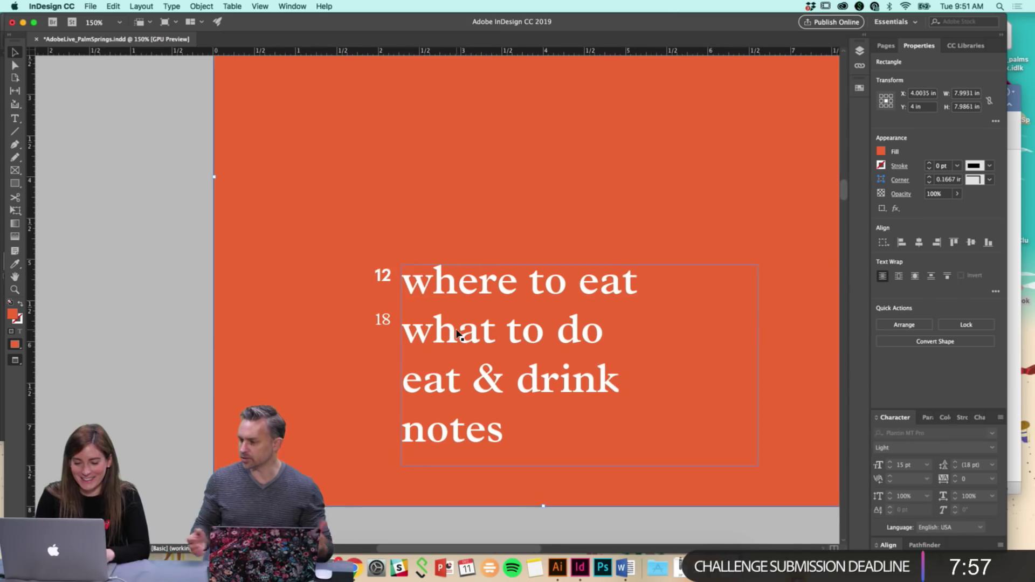
key(super+minus)
scroll(518, 321, up, 3)
alt+click(513, 316)
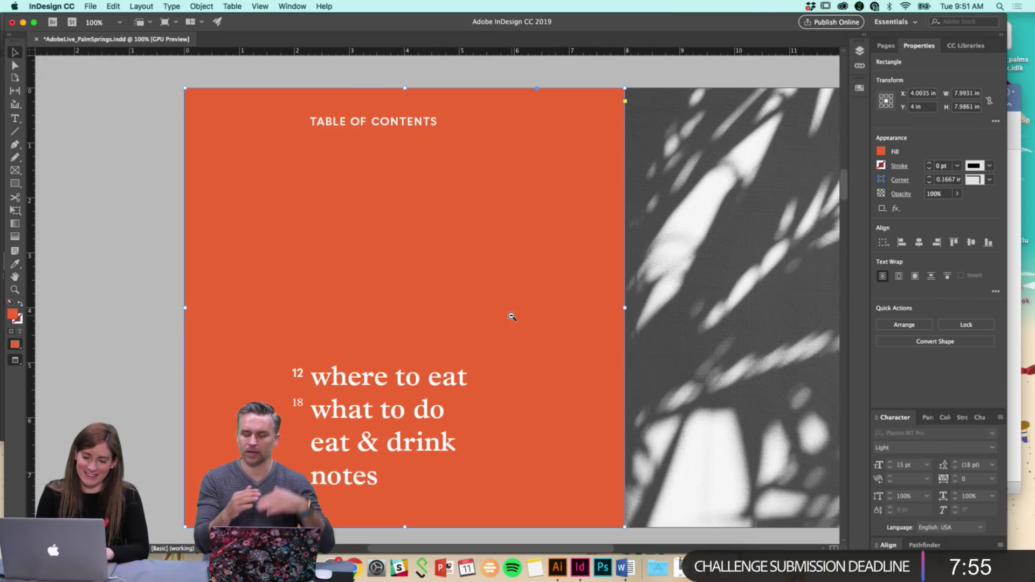
click(127, 308)
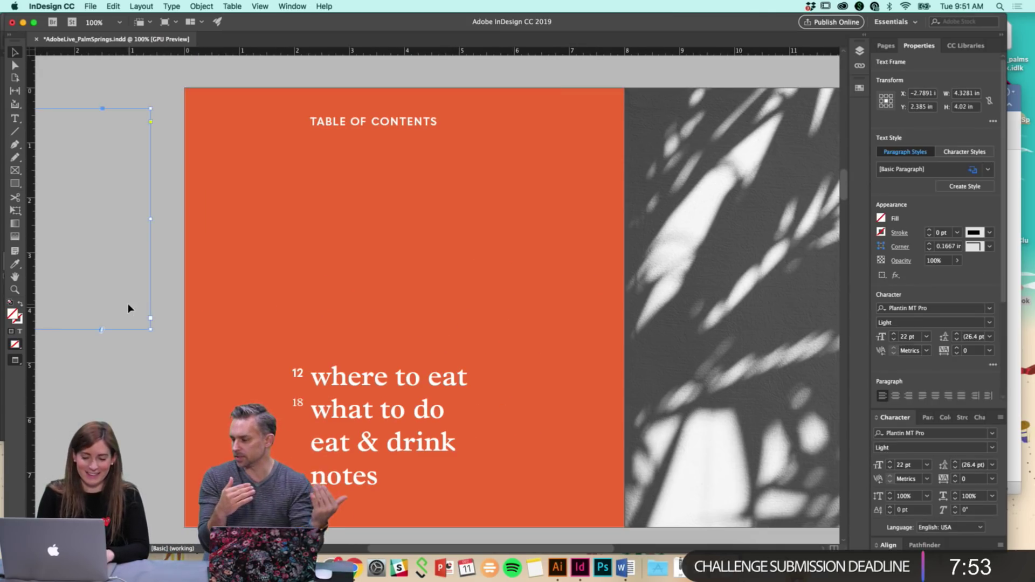
click(157, 348)
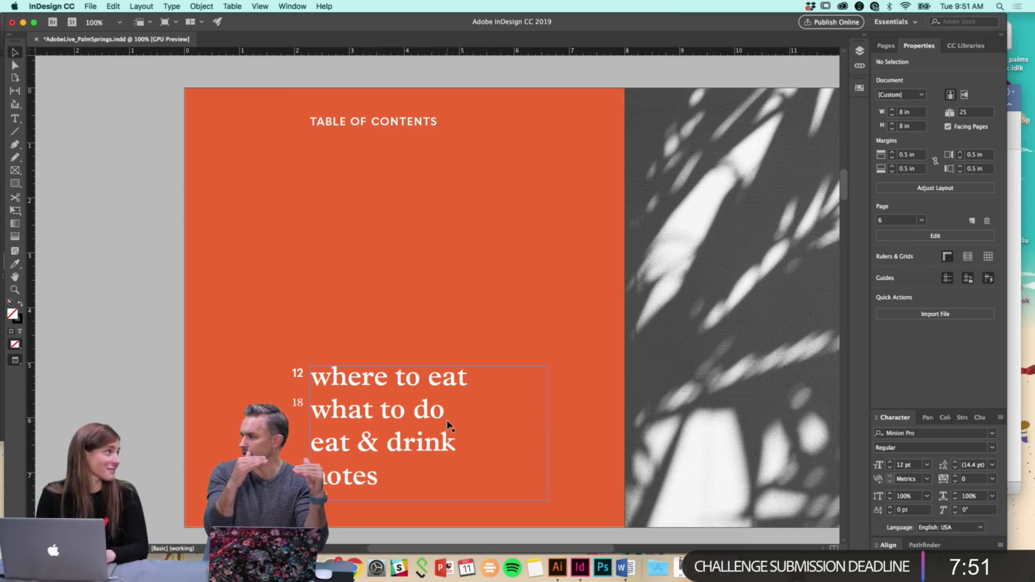
scroll(563, 459, down, 1)
scroll(563, 459, right, 1)
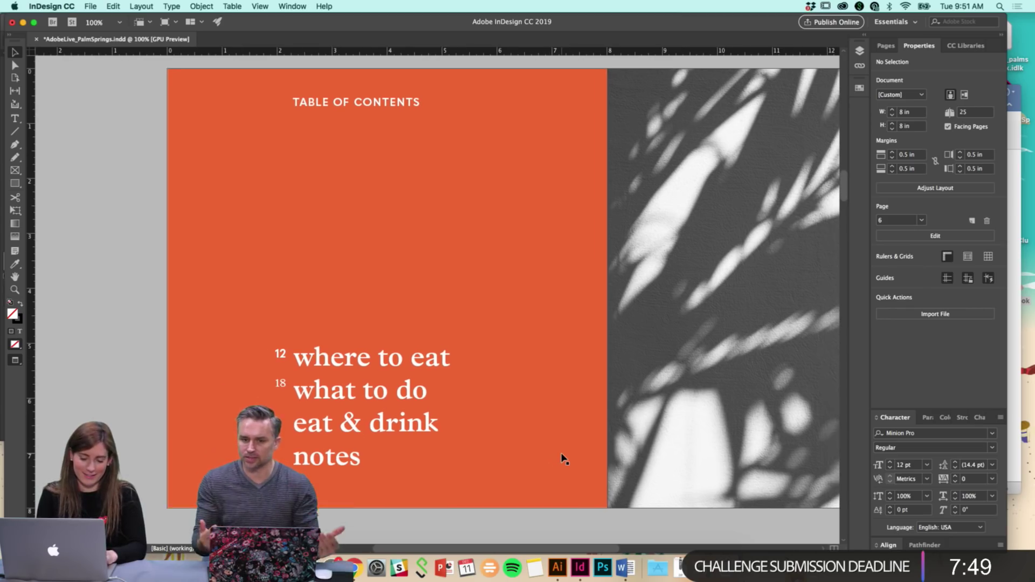
scroll(551, 454, down, 1)
scroll(551, 453, right, 1)
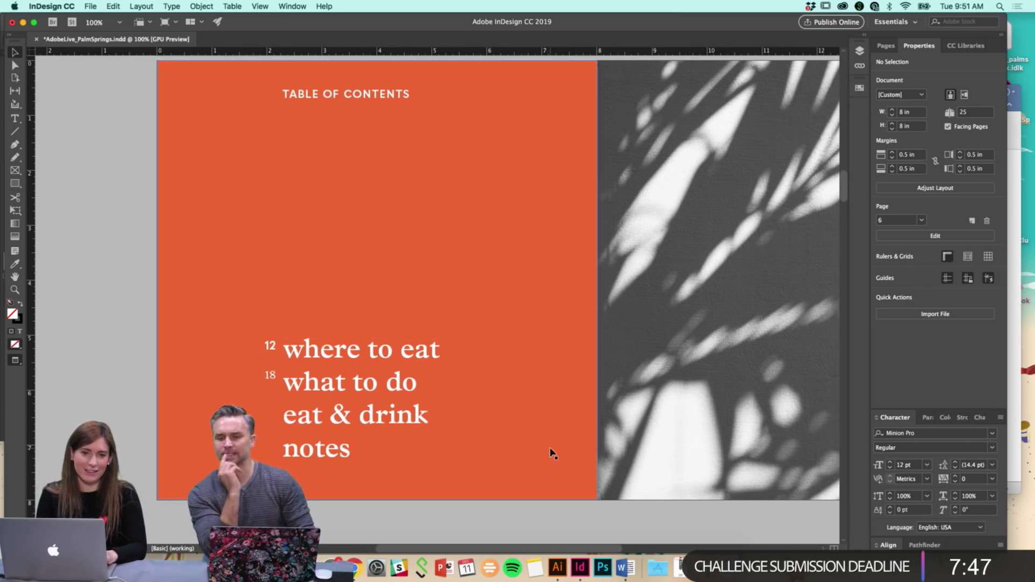
scroll(553, 453, down, 1)
scroll(553, 453, left, 1)
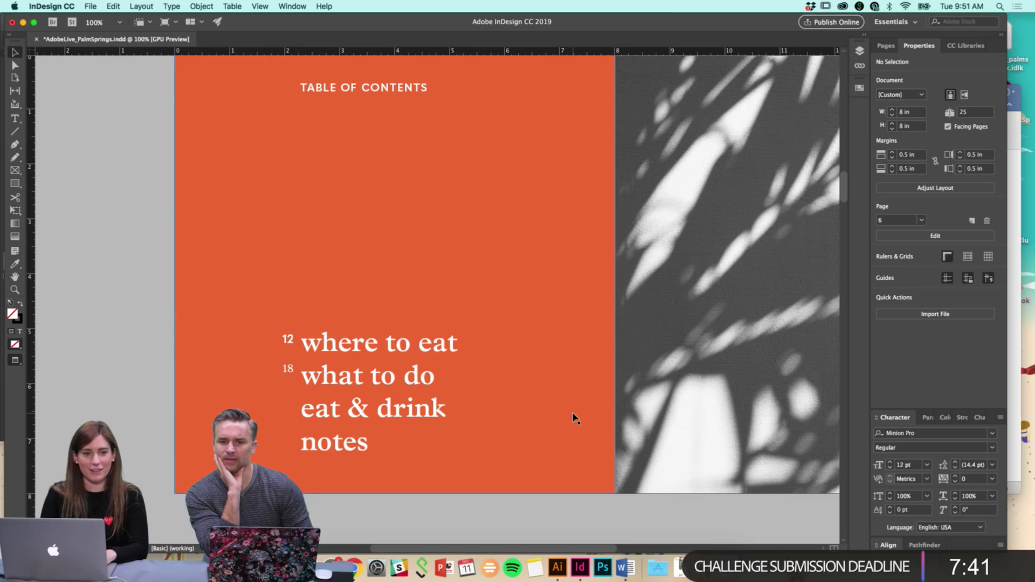
scroll(359, 391, up, 5)
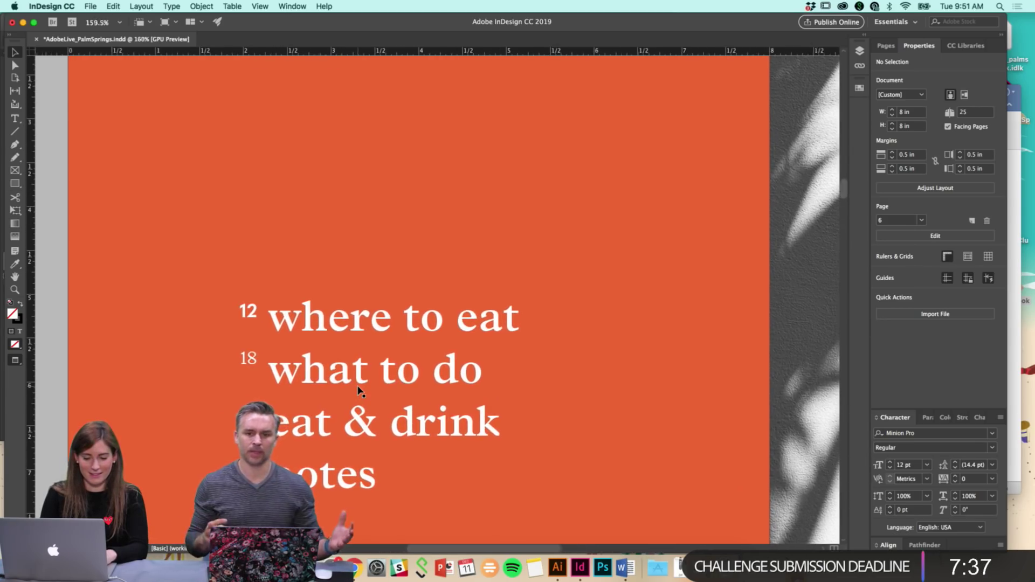
Examine the section titles and page numbers on the orange table of contents page, up close and in the full spread
scroll(359, 391, up, 1)
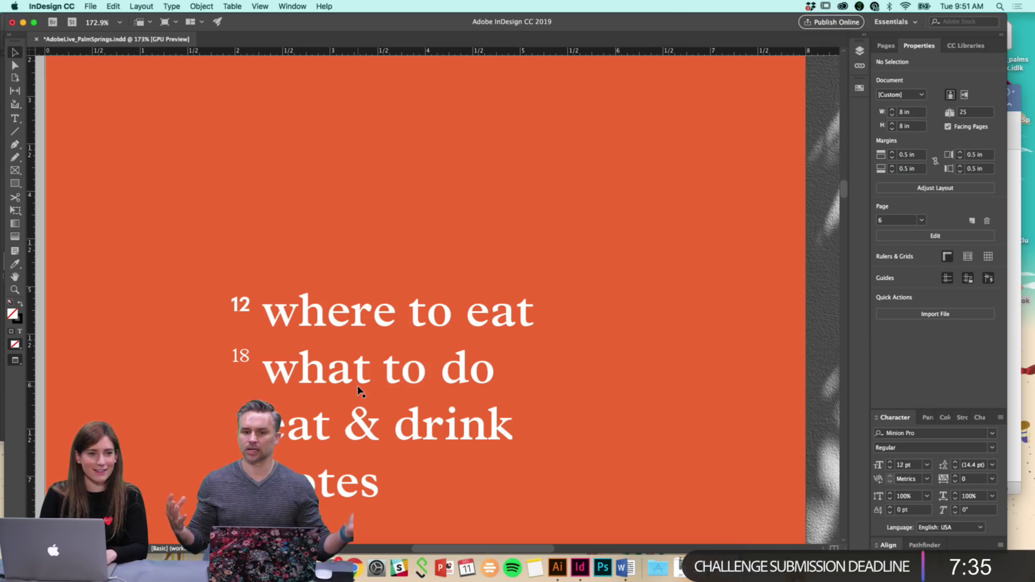
scroll(358, 391, down, 5)
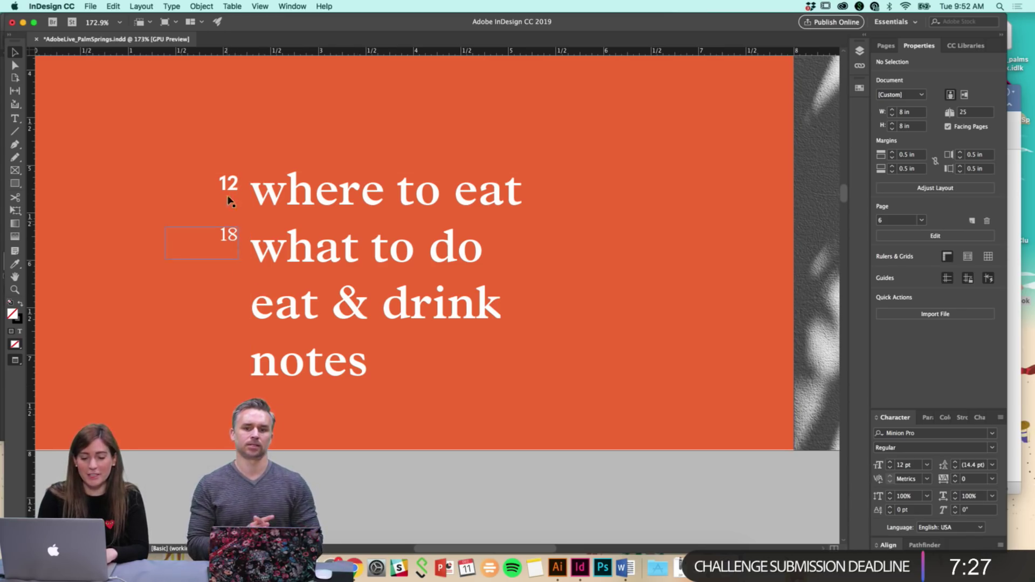
scroll(346, 274, down, 1)
scroll(345, 274, down, 6)
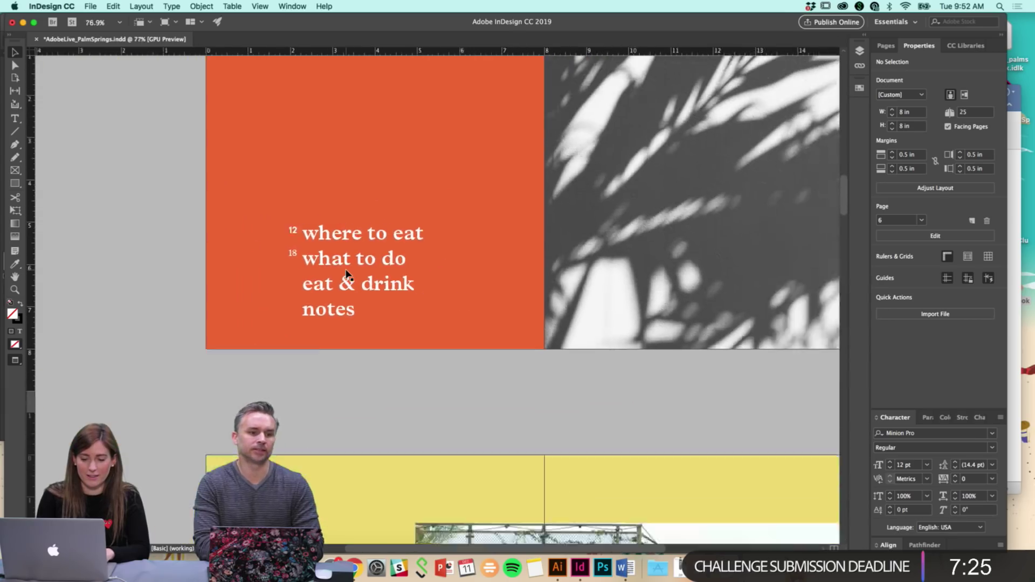
scroll(411, 235, up, 3)
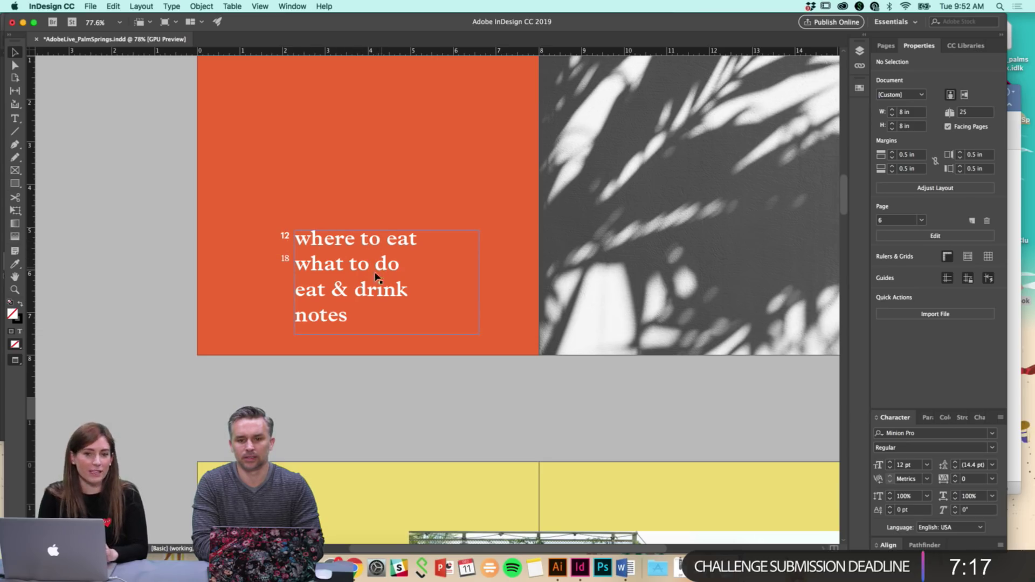
scroll(361, 323, up, 1)
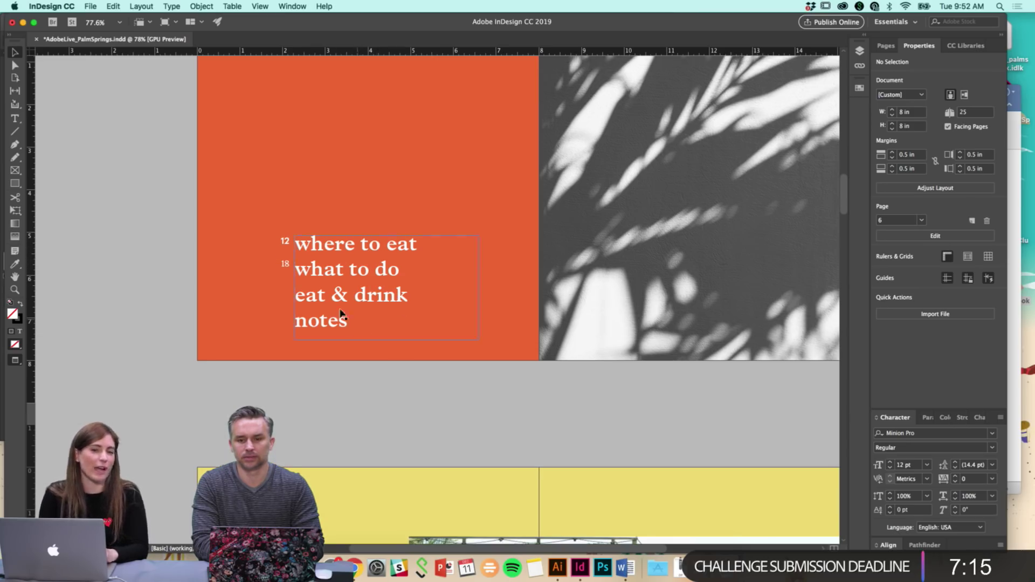
scroll(285, 288, up, 3)
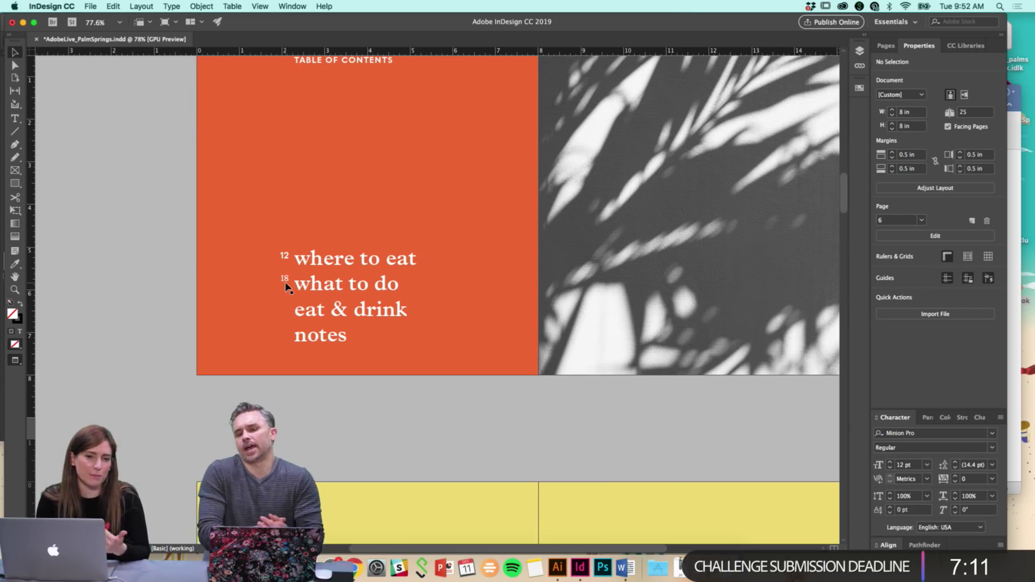
scroll(353, 275, up, 10)
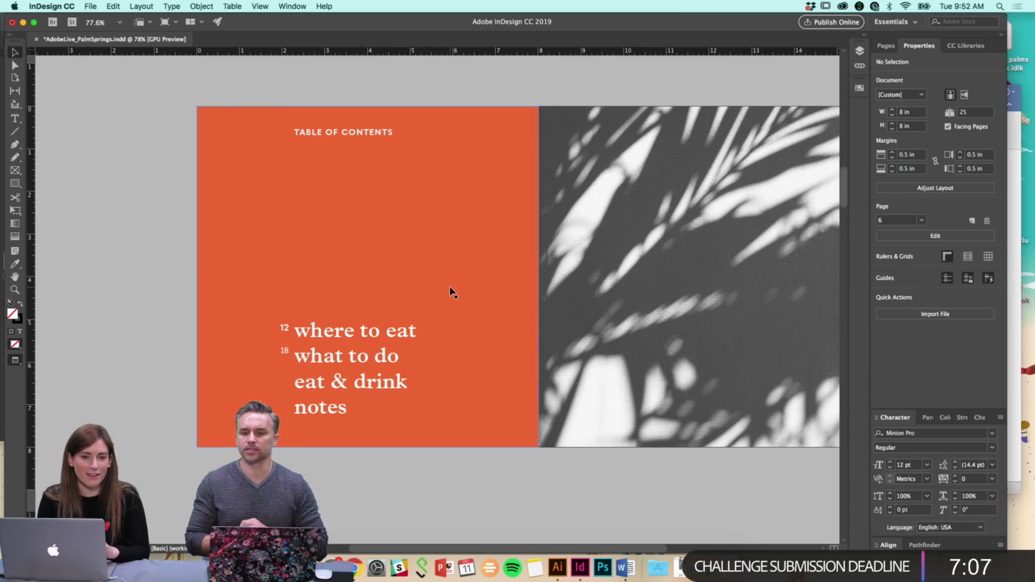
scroll(432, 311, down, 2)
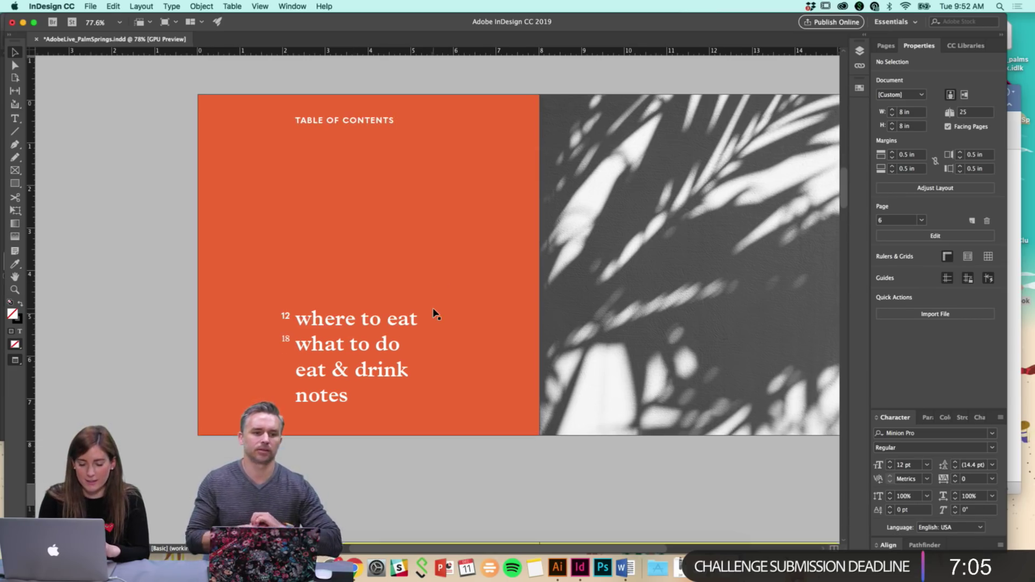
scroll(287, 342, up, 3)
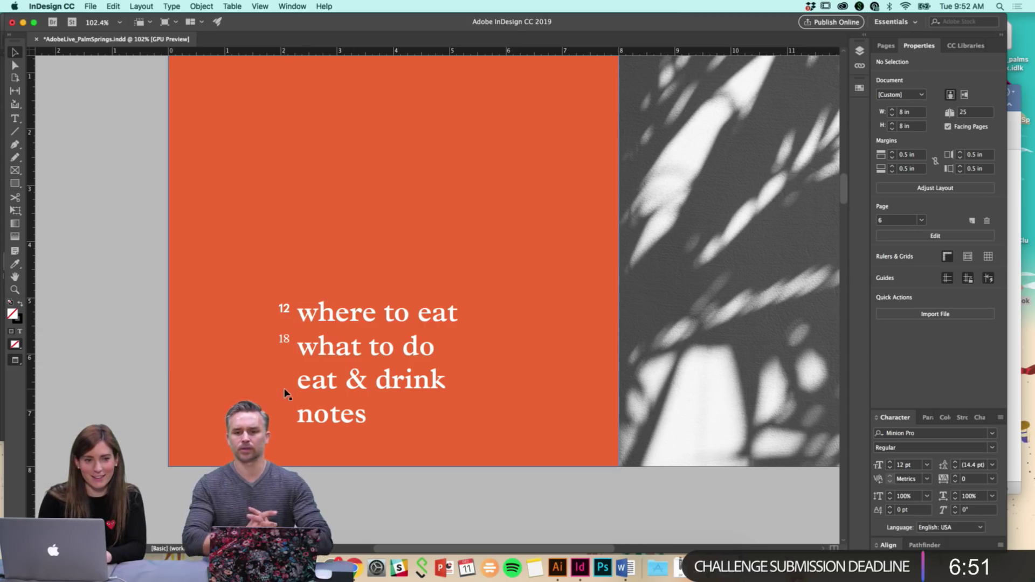
scroll(285, 388, down, 1)
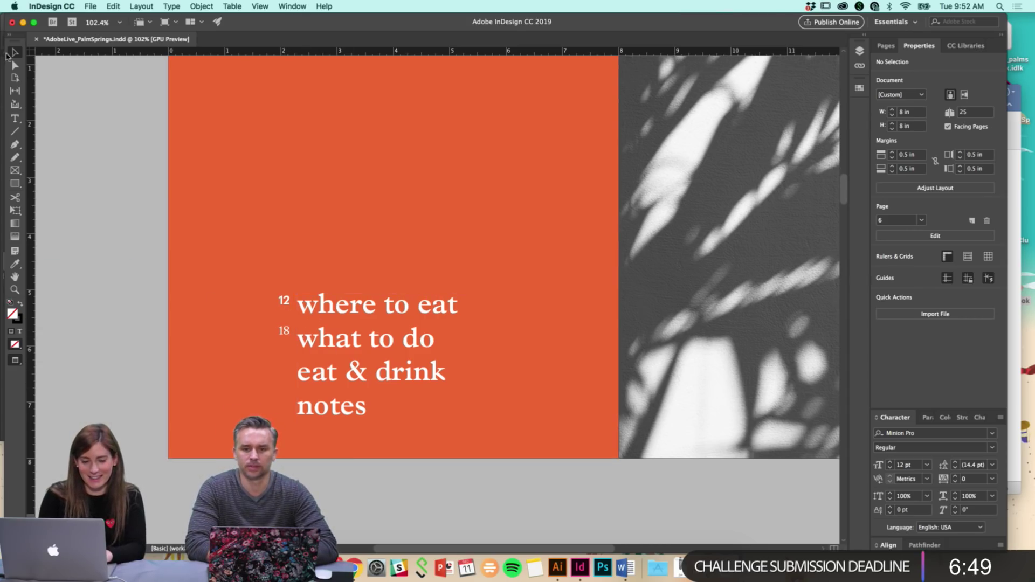
Match the page number 18 beside "what to do" to the bold formatting of the 12 above with the Eyedropper tool
click(291, 339)
click(441, 316)
double_click(423, 271)
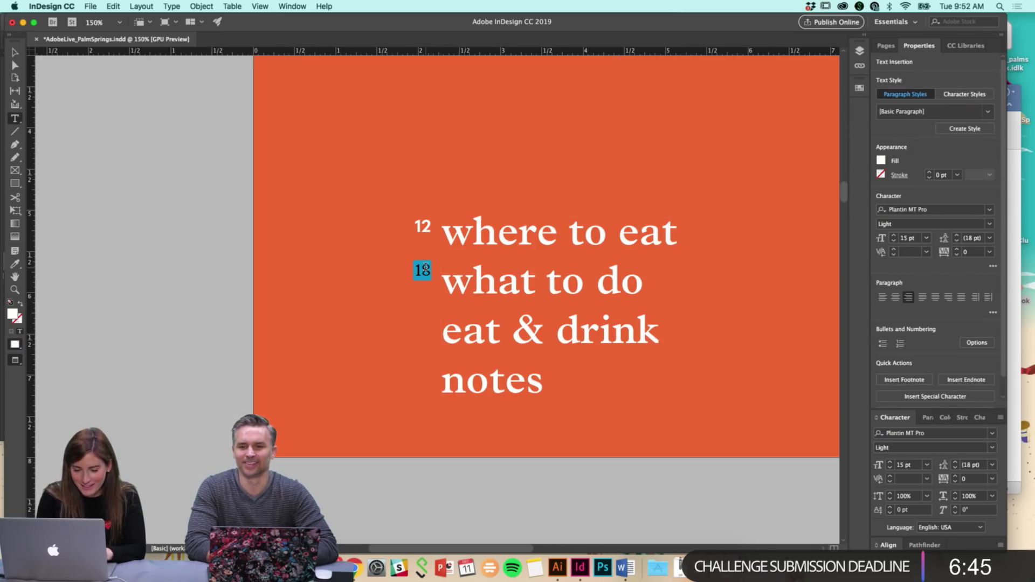
click(17, 263)
click(422, 226)
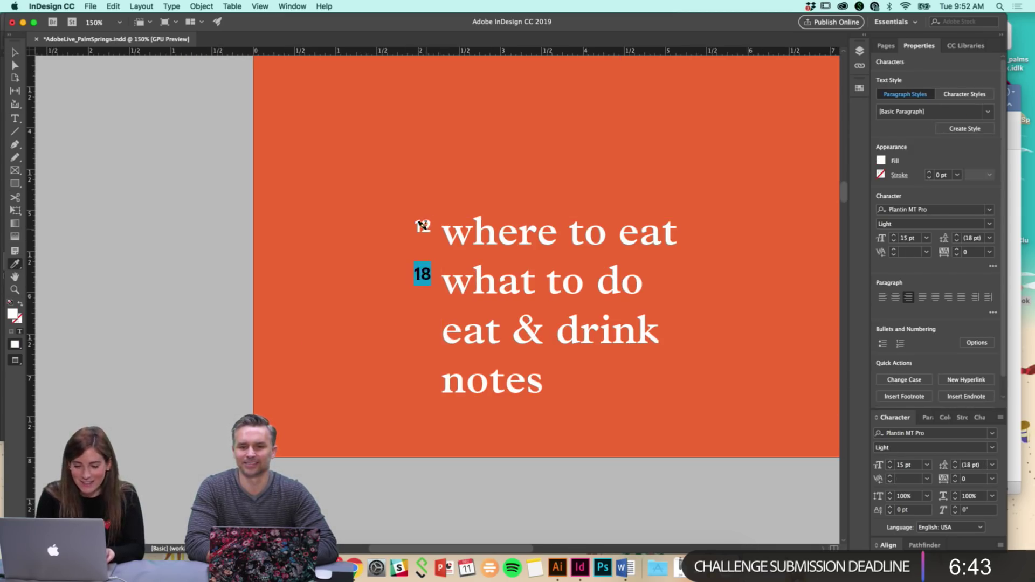
click(16, 53)
scroll(426, 221, right, 2)
click(474, 168)
Duplicate the page number 18 down beside "eat & drink", aligned to a new horizontal guide at the top of that line
key(super+equal)
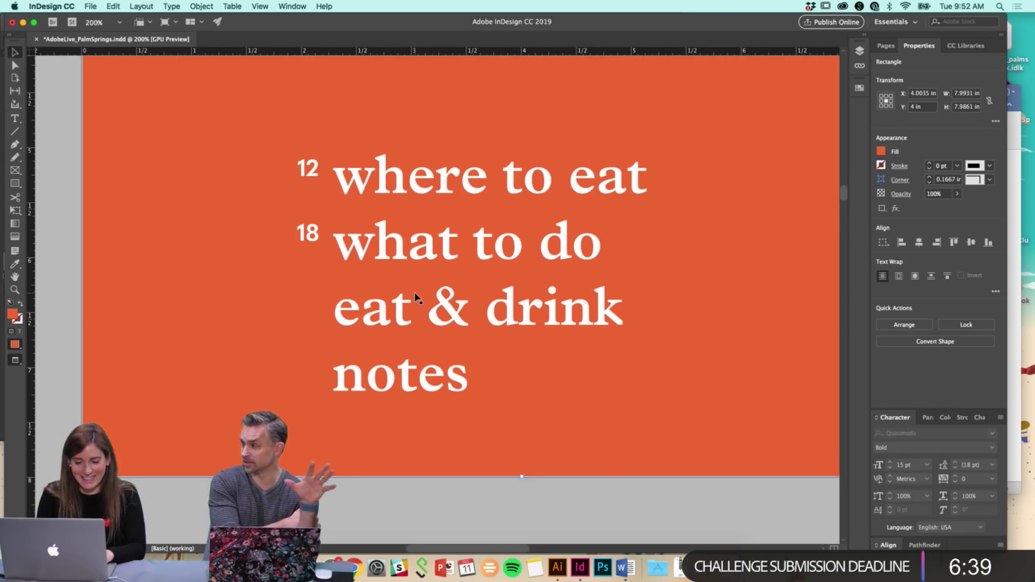
key(super+equal)
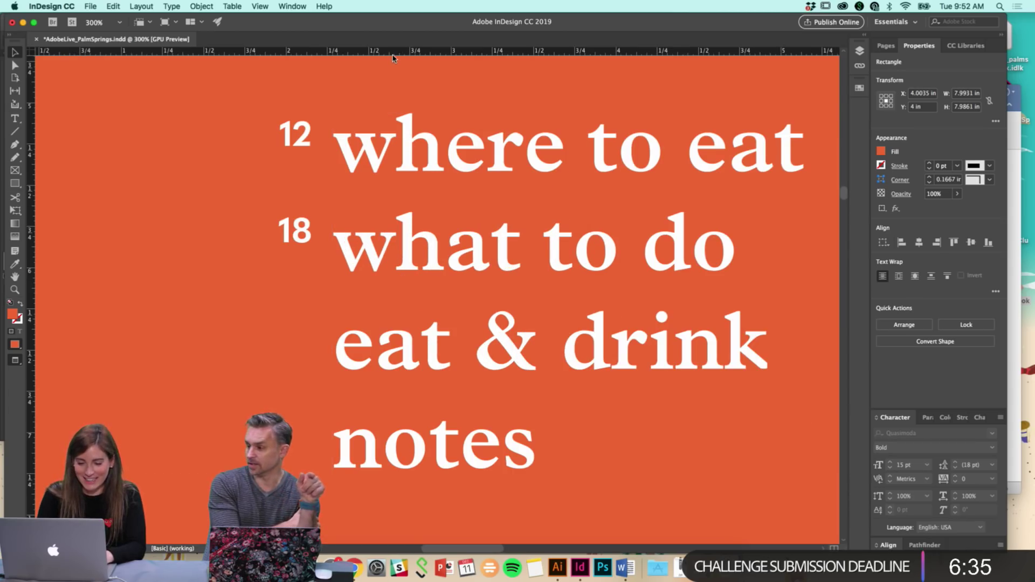
drag(409, 51, 443, 323)
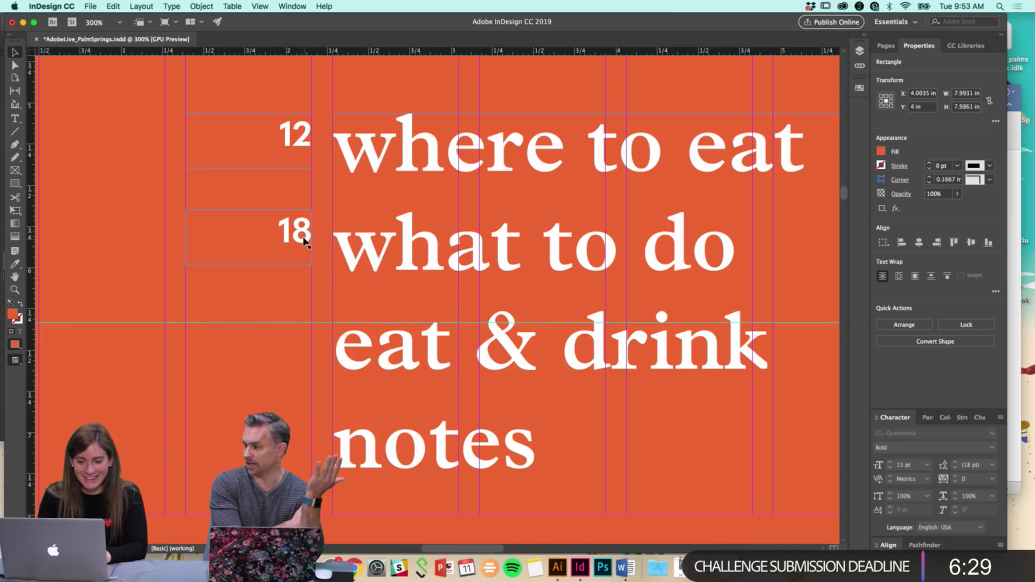
drag(296, 226, 343, 310)
drag(183, 343, 183, 338)
click(112, 355)
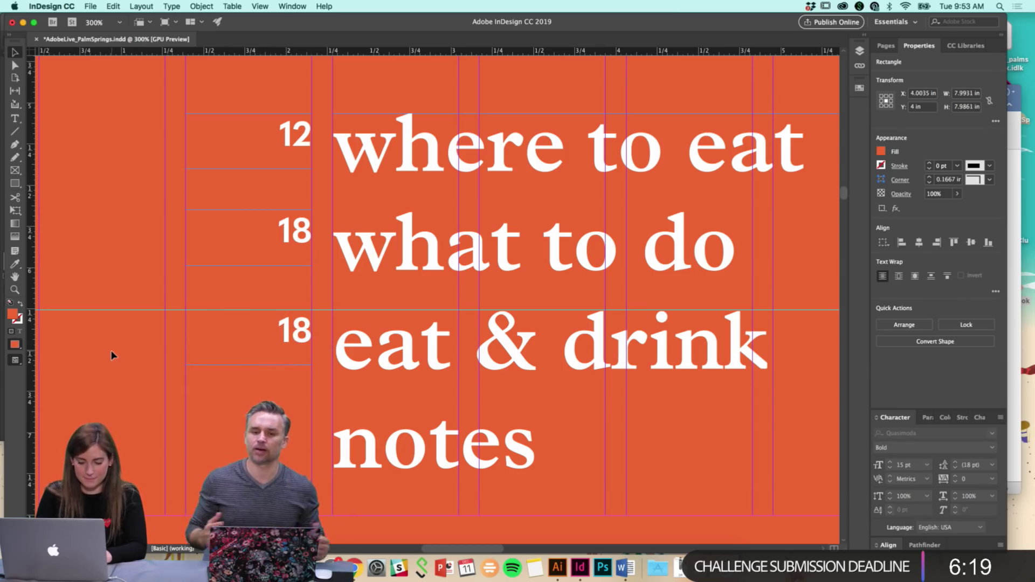
key(w)
Duplicate the number beside "eat & drink" down to the "notes" line, aligned to a new horizontal guide, and hide the guides
key(super+minus)
key(super+minus)
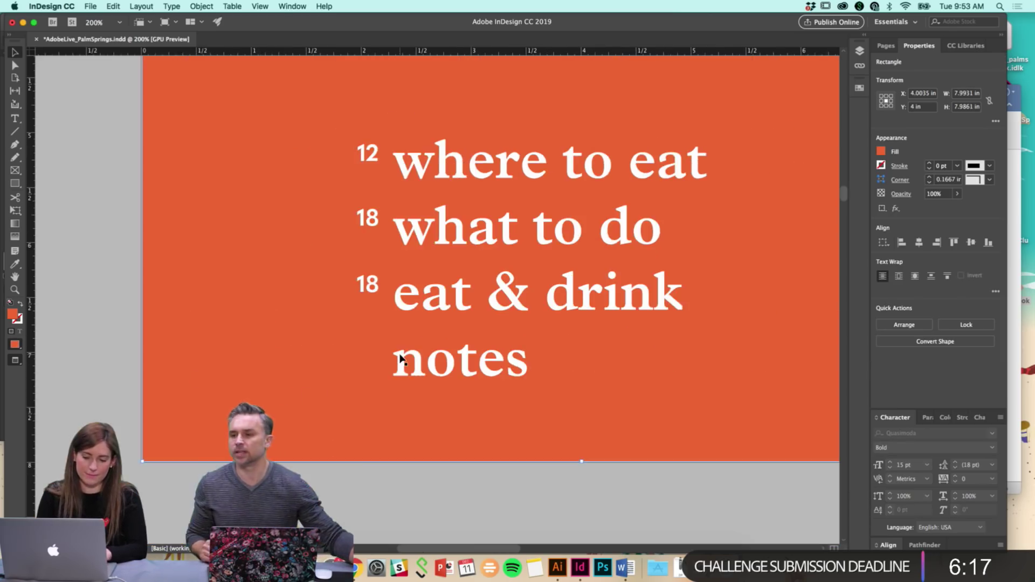
key(super+equal)
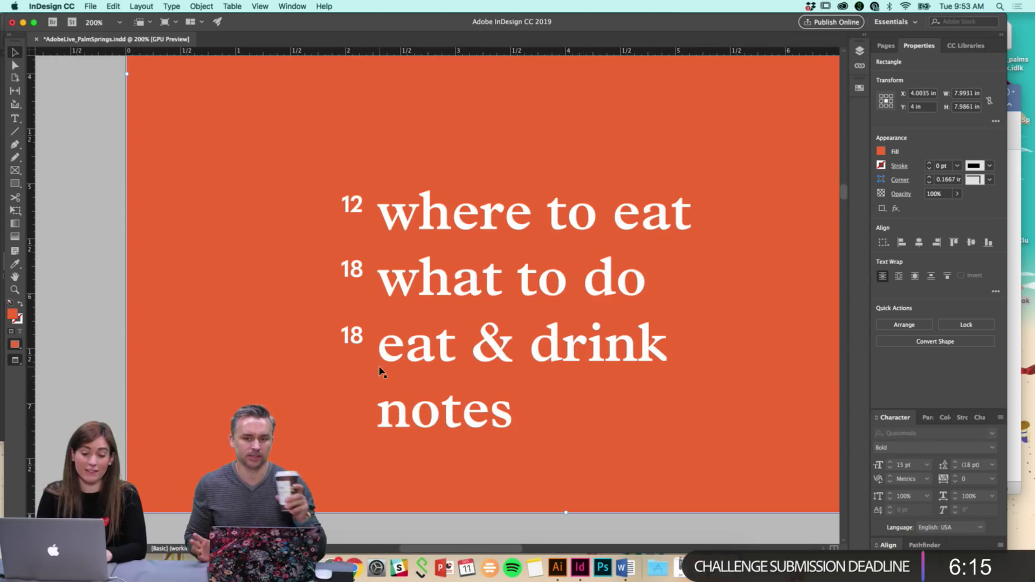
key(super+equal)
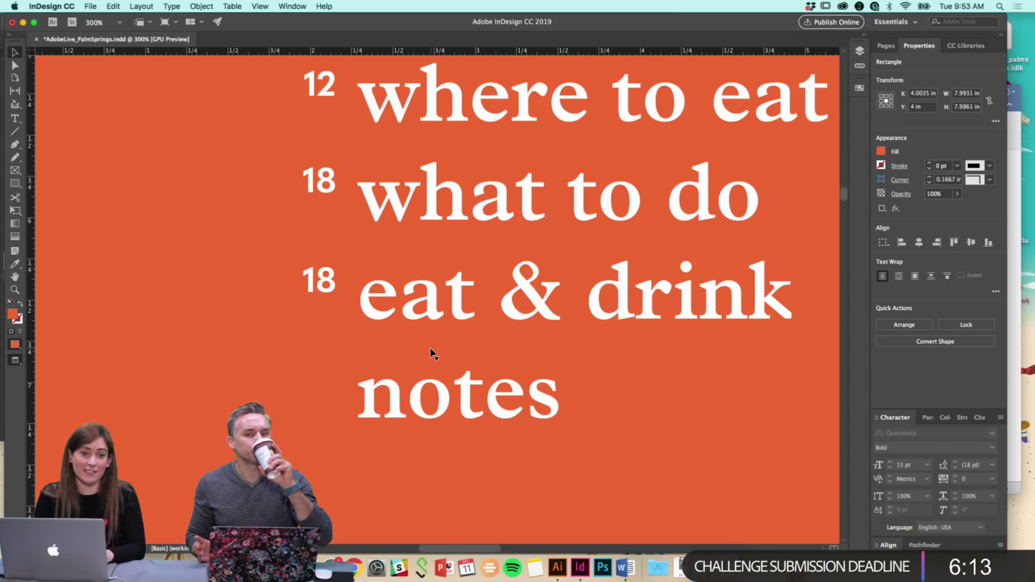
scroll(431, 352, up, 2)
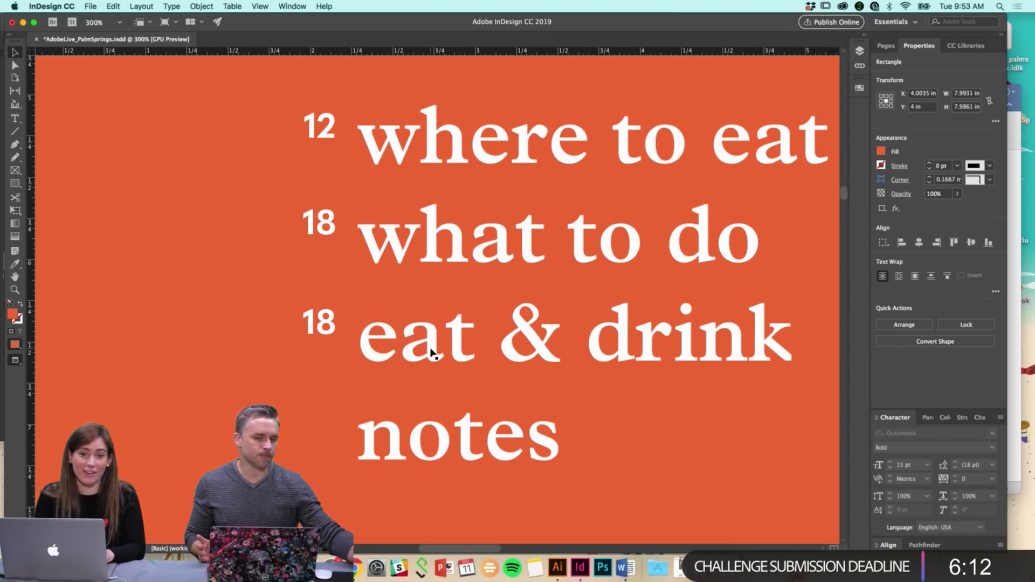
click(326, 332)
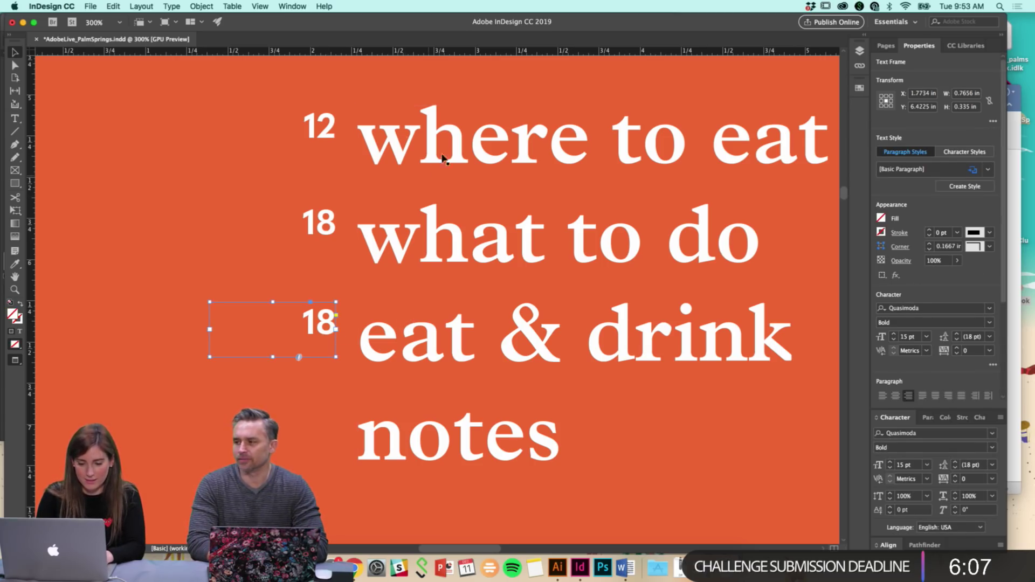
drag(385, 51, 412, 413)
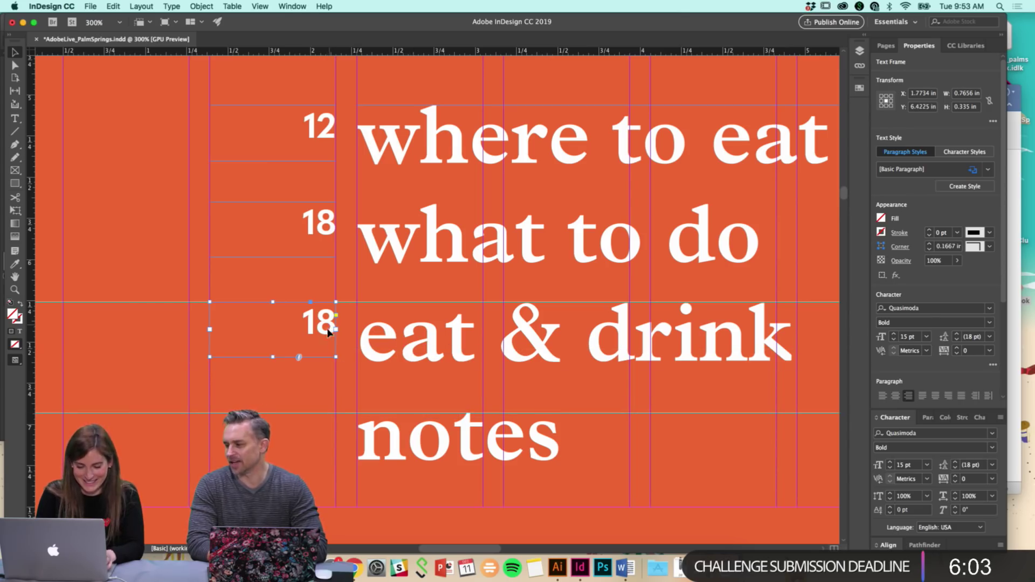
alt+drag(326, 328, 330, 430)
key(super+semicolon)
click(381, 403)
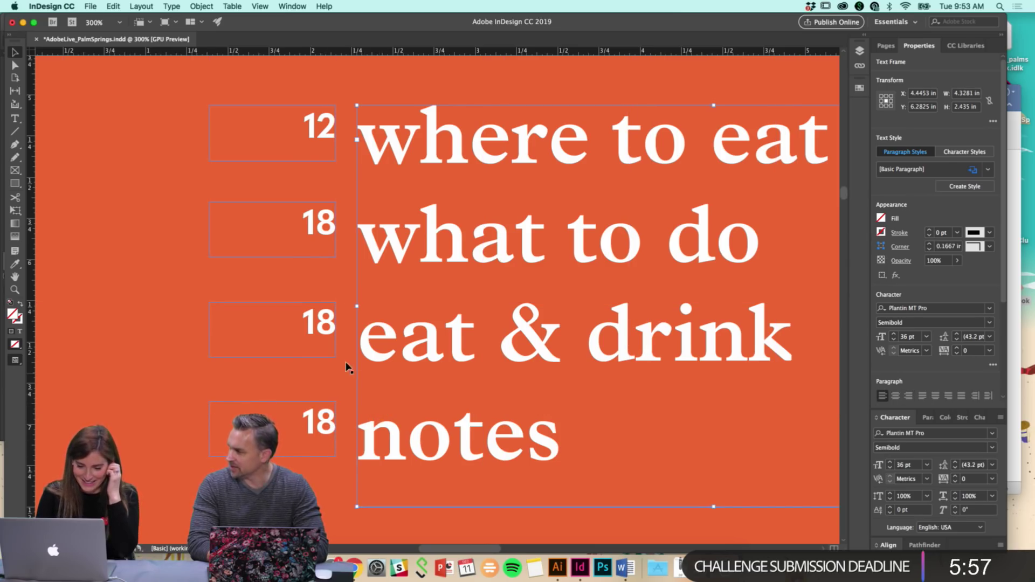
Change the page number beside "eat & drink" to 24 and the one beside "notes" to 32
double_click(318, 318)
double_click(319, 322)
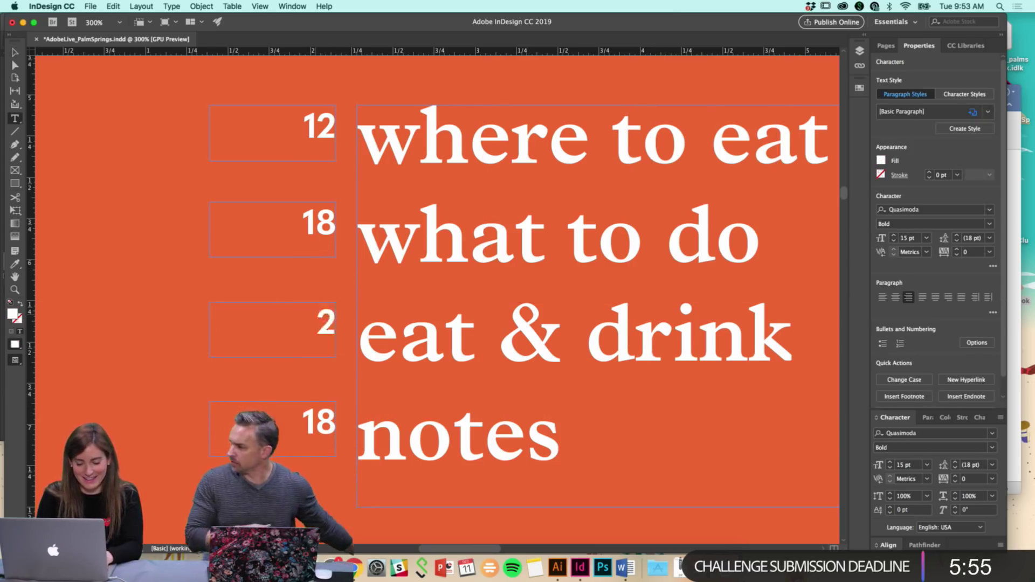
text(24)
double_click(314, 430)
text(32)
key(Escape)
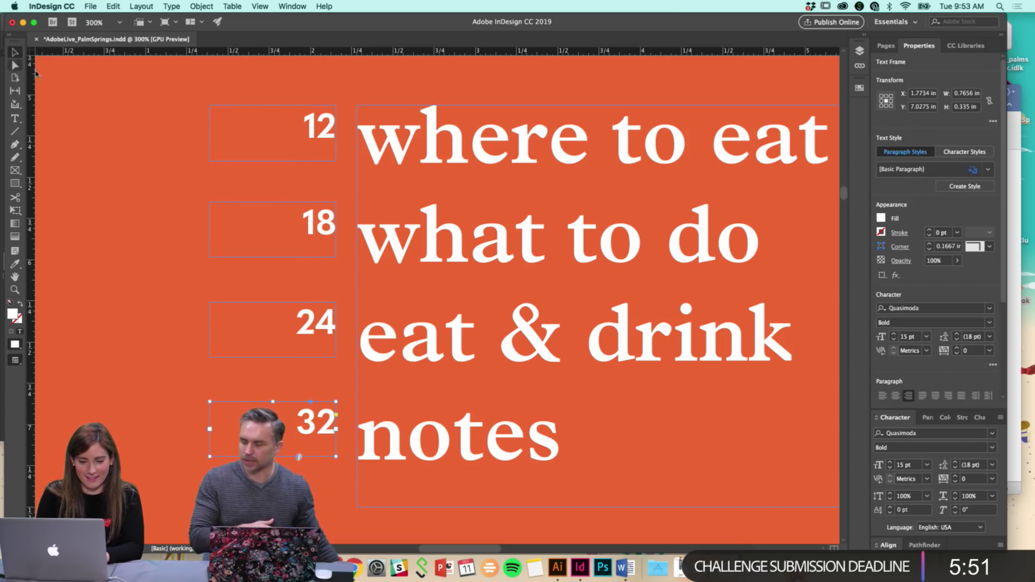
click(178, 173)
Deselect everything and show the whole table of contents spread in preview mode, without frame edges
key(super+minus)
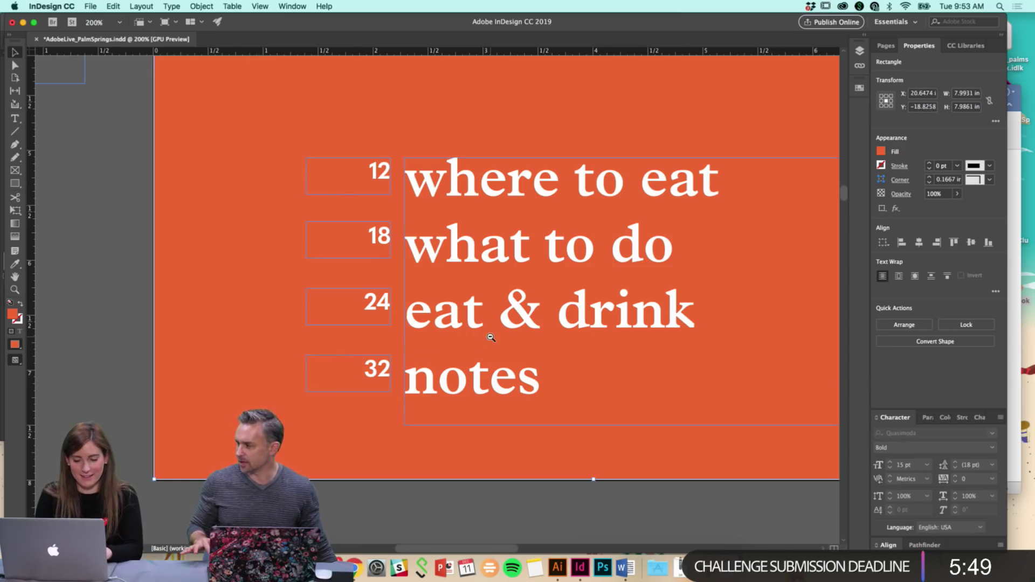
click(491, 338)
click(496, 439)
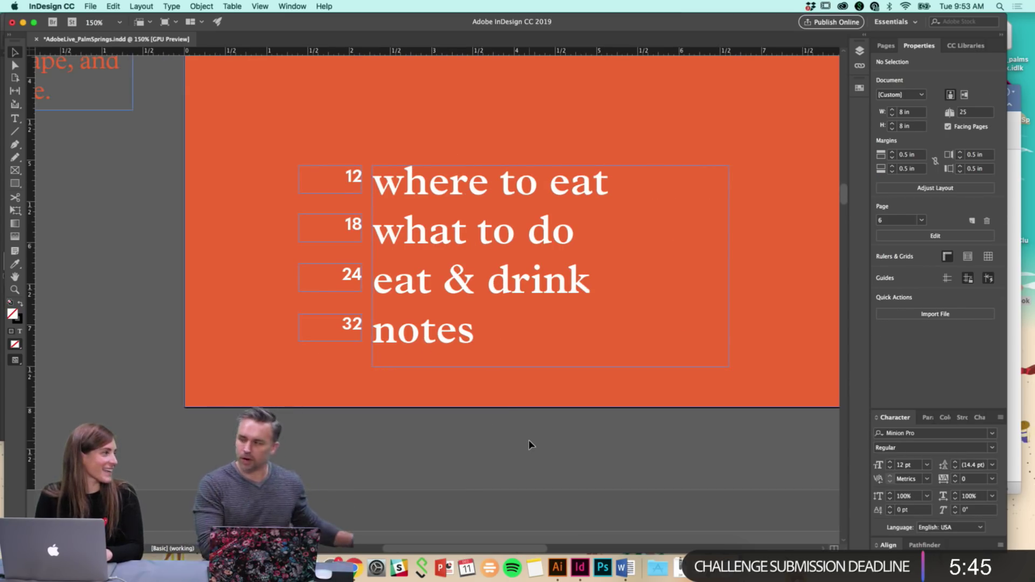
scroll(529, 444, right, 3)
key(super+minus)
scroll(569, 469, down, 3)
scroll(512, 372, up, 3)
scroll(510, 366, up, 5)
key(super+minus)
scroll(509, 460, up, 1)
scroll(474, 353, up, 2)
key(super+minus)
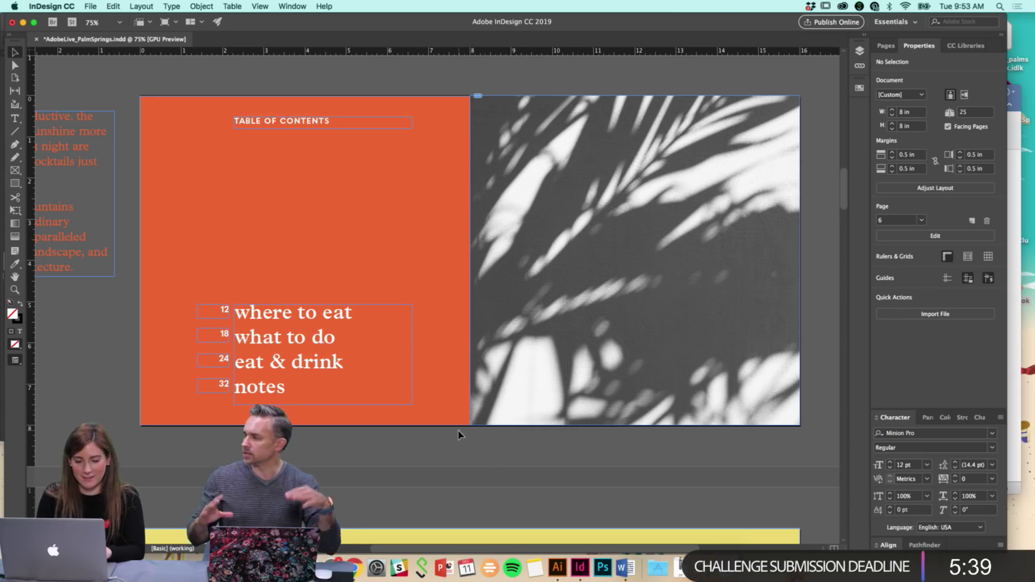
key(w)
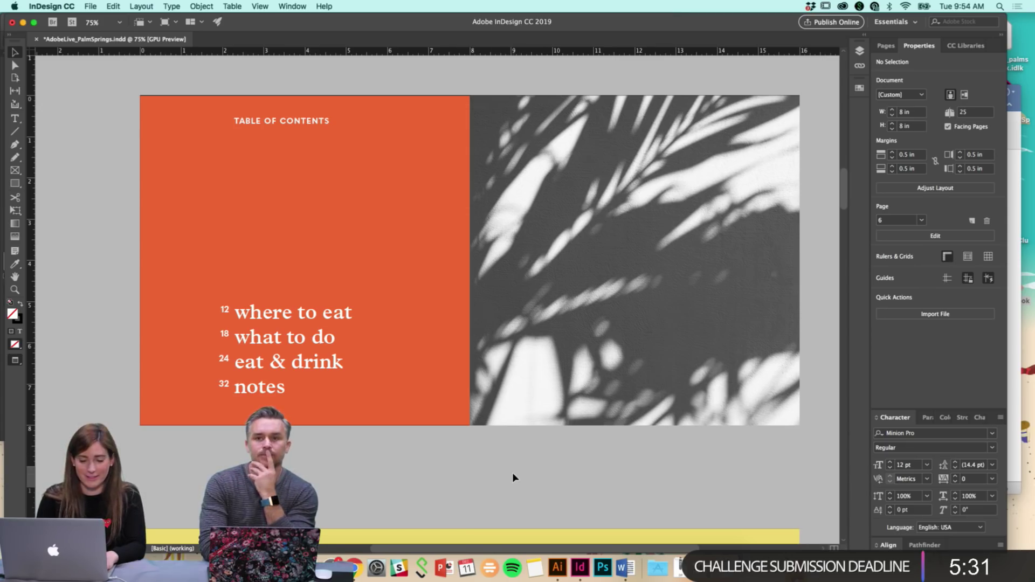
scroll(513, 477, down, 1)
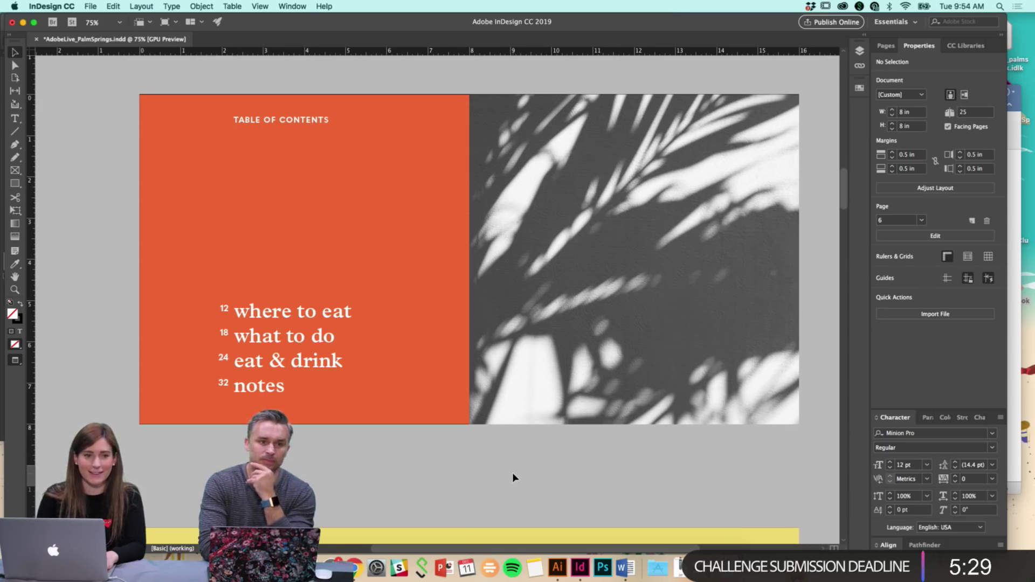
scroll(513, 475, up, 1)
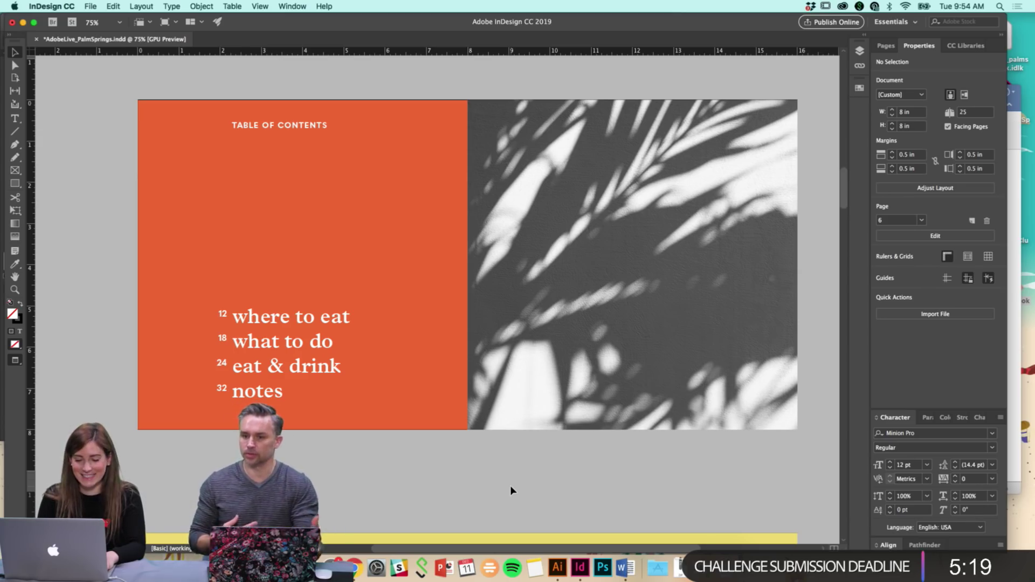
scroll(511, 489, down, 1)
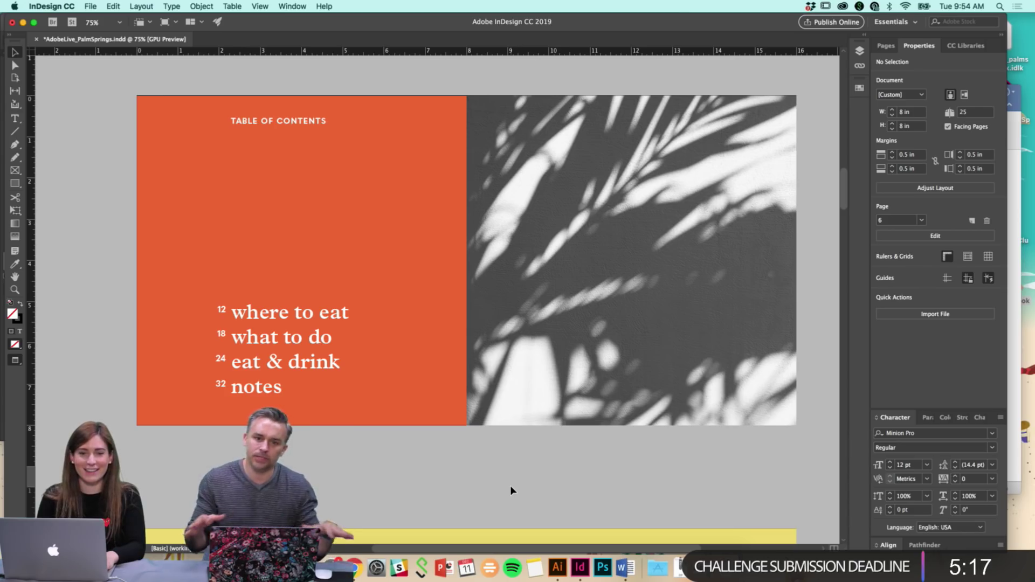
scroll(510, 486, down, 3)
scroll(510, 485, left, 2)
scroll(440, 429, left, 3)
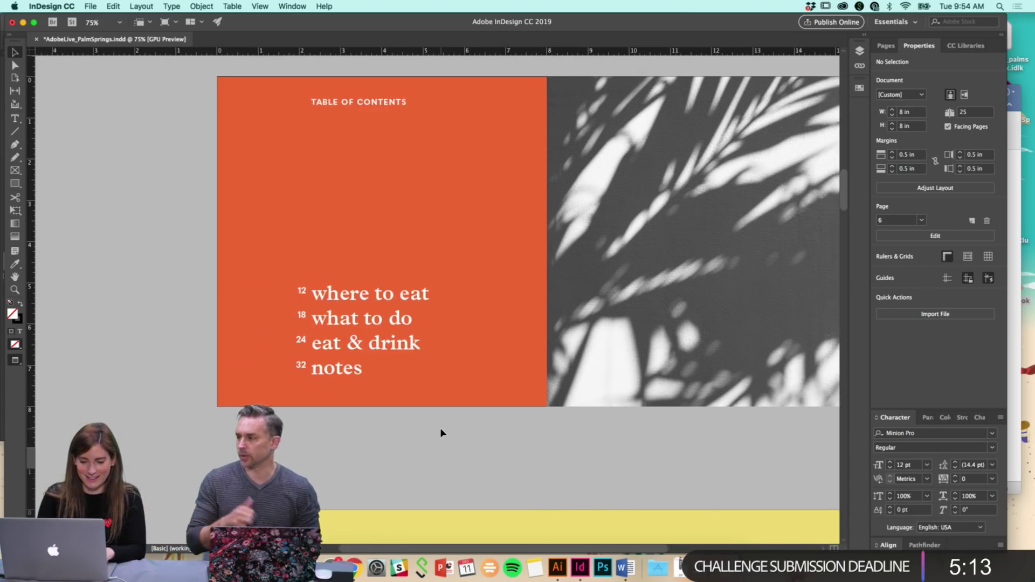
scroll(440, 428, right, 4)
scroll(440, 428, up, 5)
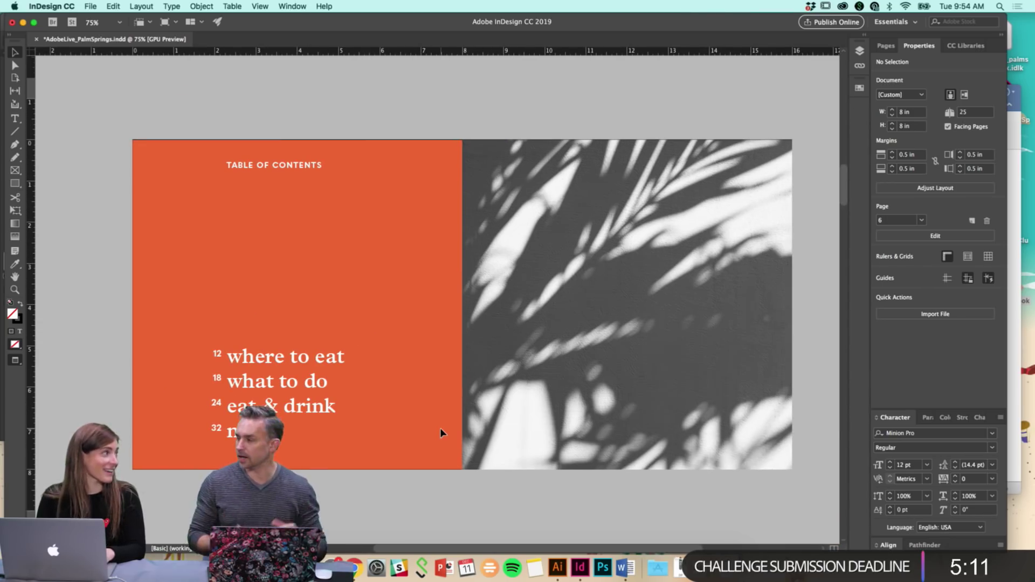
key(super+equal)
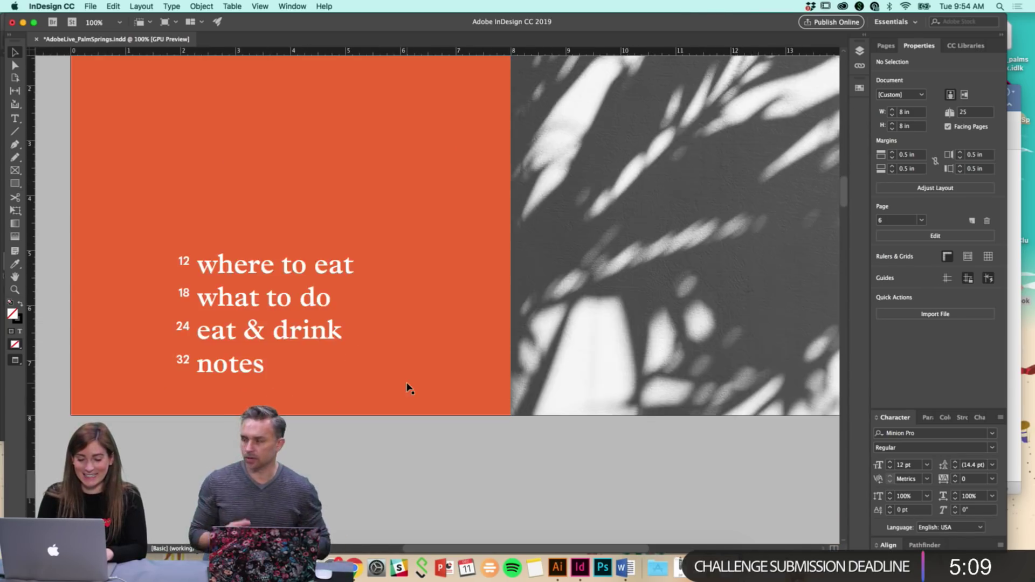
Examine the table of contents spread, from its heading down to the last page number and across to the facing photo page
scroll(408, 386, up, 5)
scroll(408, 387, down, 1)
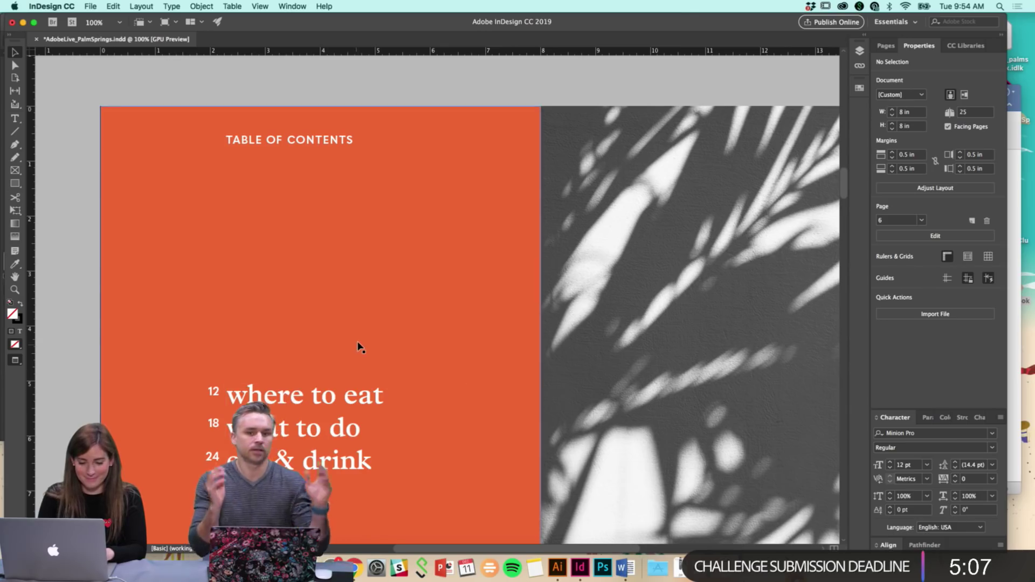
scroll(442, 251, down, 2)
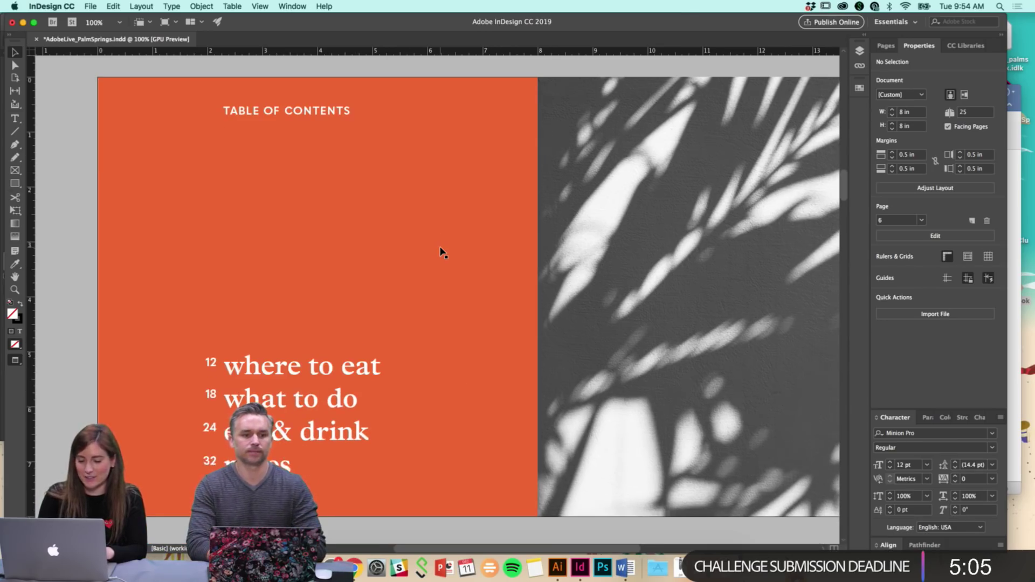
scroll(441, 253, down, 1)
scroll(468, 372, down, 1)
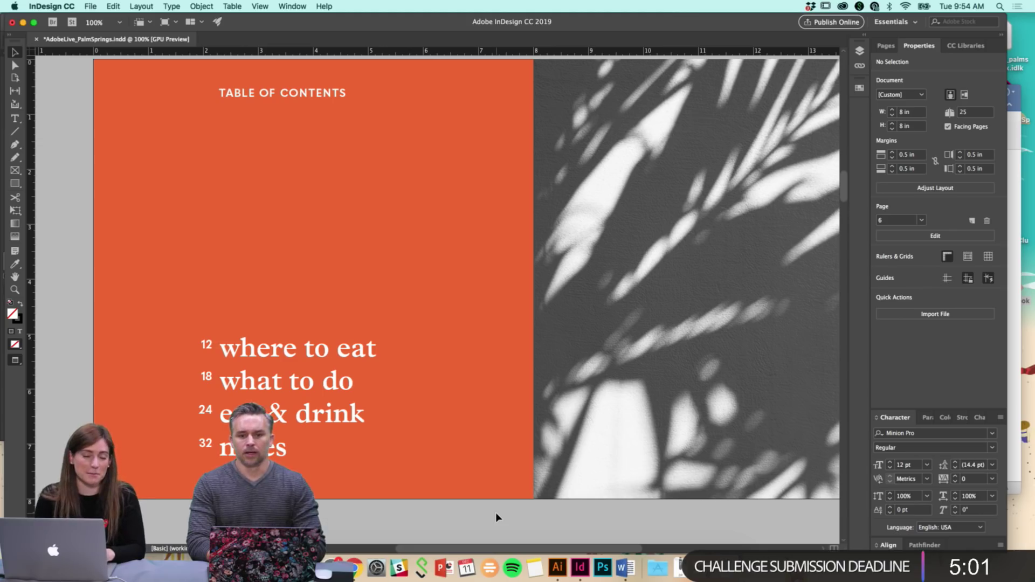
scroll(496, 513, right, 1)
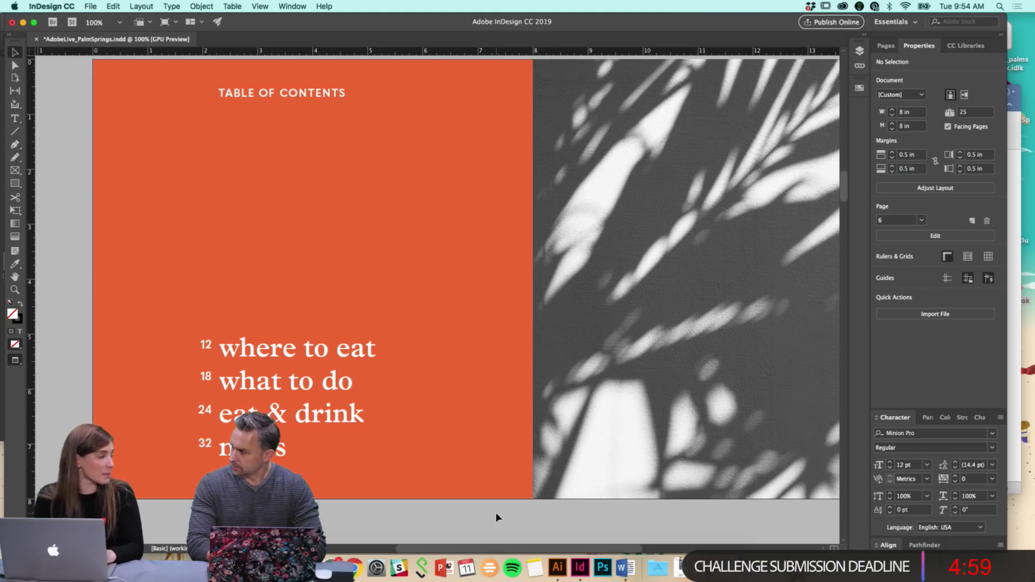
scroll(496, 512, right, 5)
scroll(496, 513, down, 2)
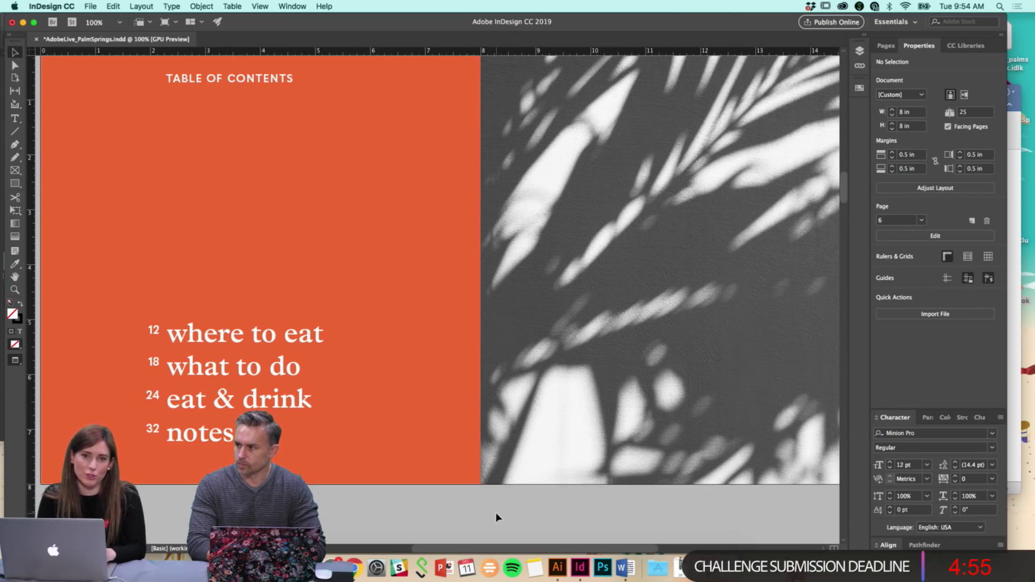
Draw a rectangular image frame about 4.4 by 4.125 in over the palm shadow photo on the facing page
scroll(338, 506, right, 1)
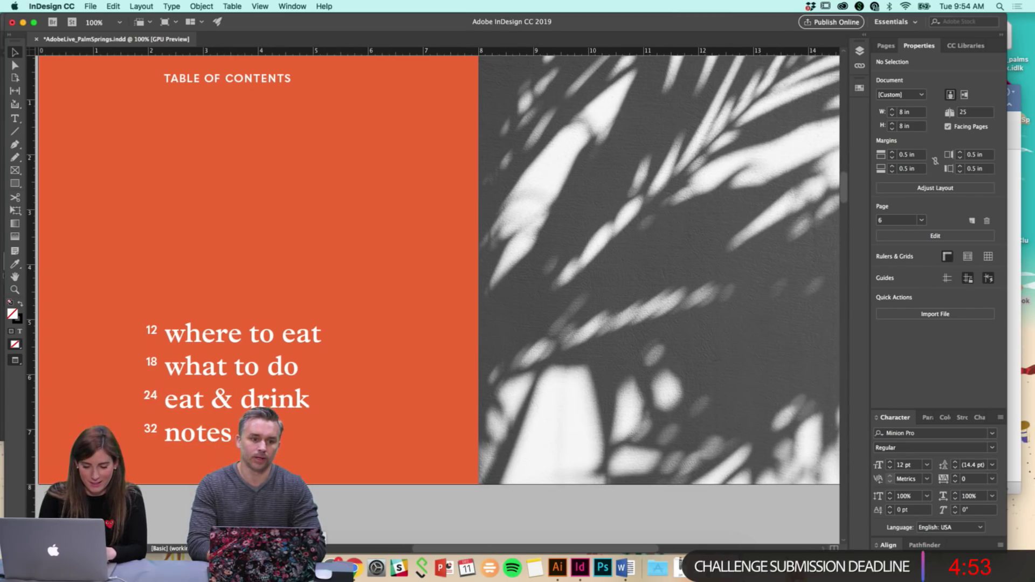
scroll(404, 494, right, 8)
scroll(403, 494, down, 2)
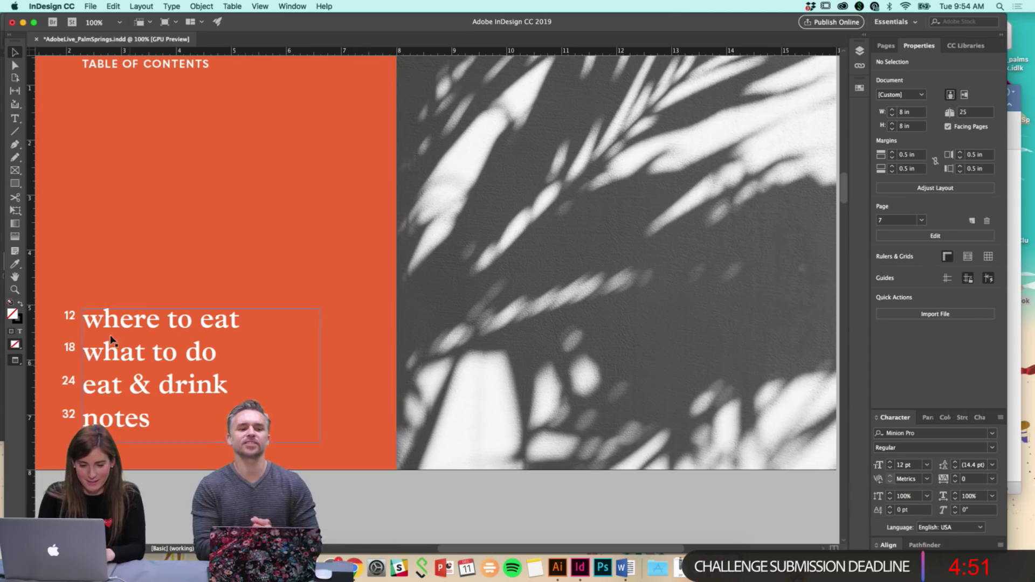
key(f)
mouse_move(433, 132)
mouse_down()
mouse_move(666, 325)
mouse_move(675, 358)
mouse_up()
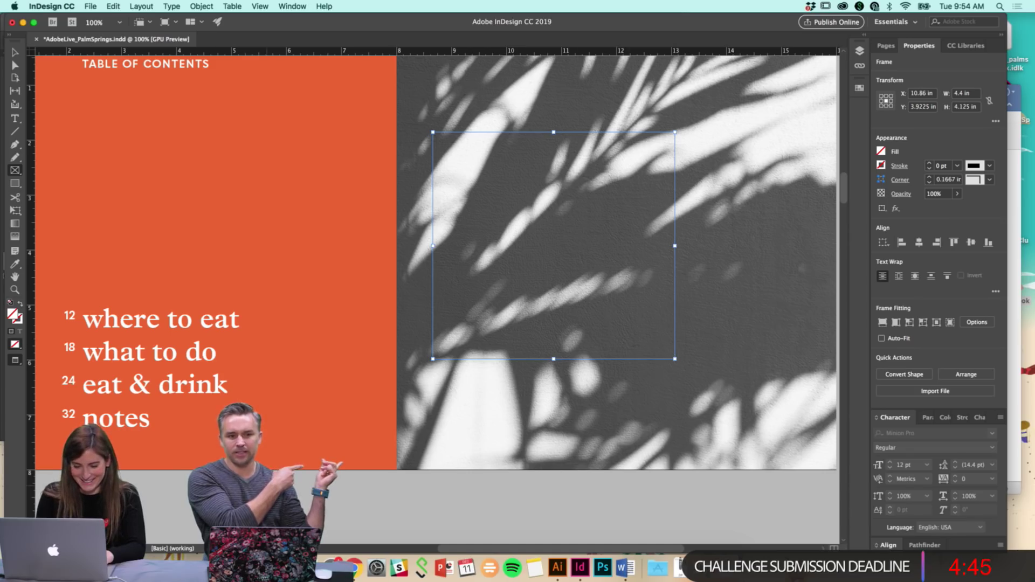
Switch to Finder and preview the pictures further down the Photos folder for one that suits the new frame
key(super+Tab)
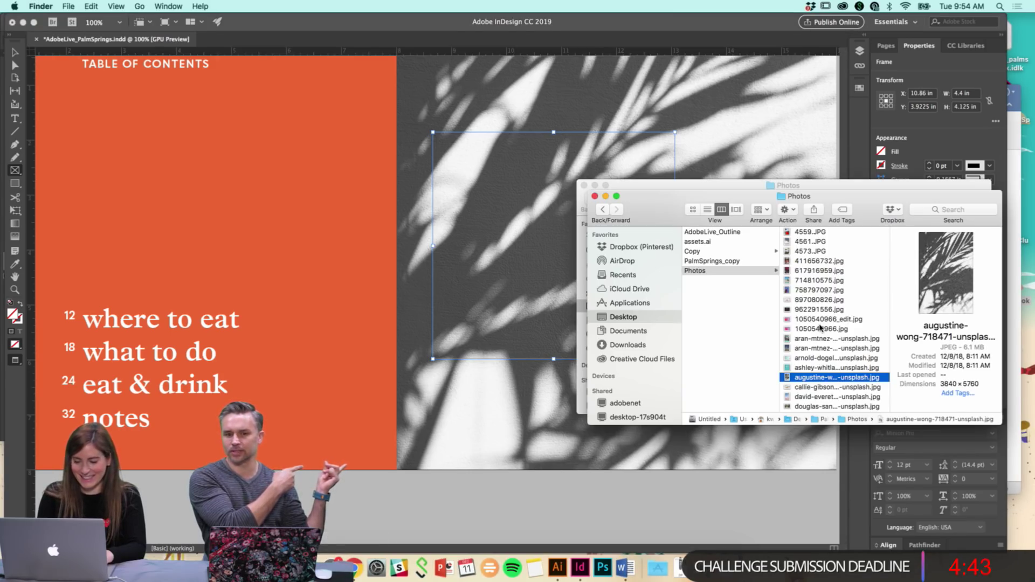
click(825, 387)
scroll(825, 384, down, 1)
key(Down)
key(Down)
key(Down)
key(Down)
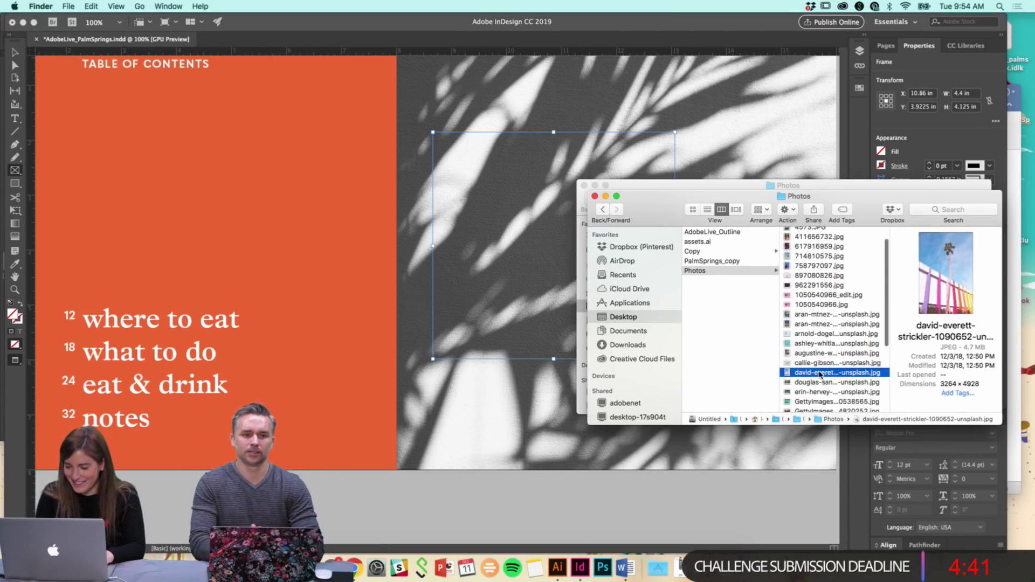
key(Down)
key(Down)
key(Down)
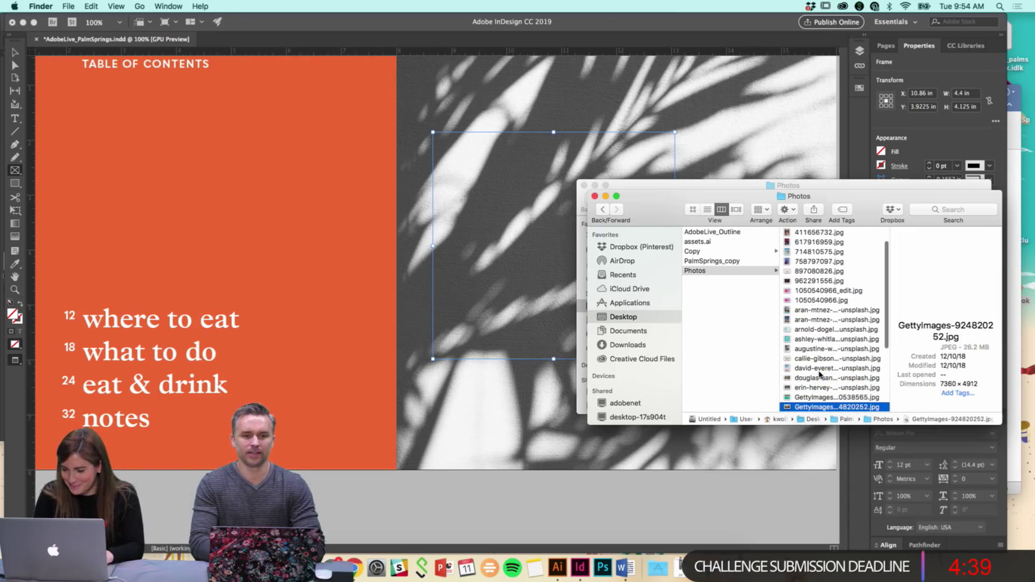
key(Down)
key(Down)
key(Down)
key(Down)
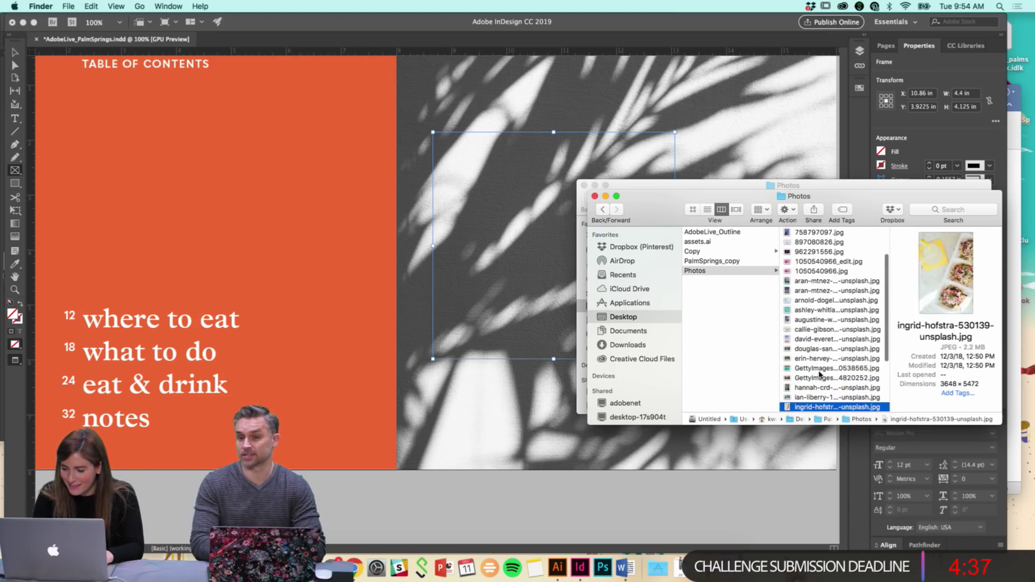
key(Down)
key(Down)
key(Down)
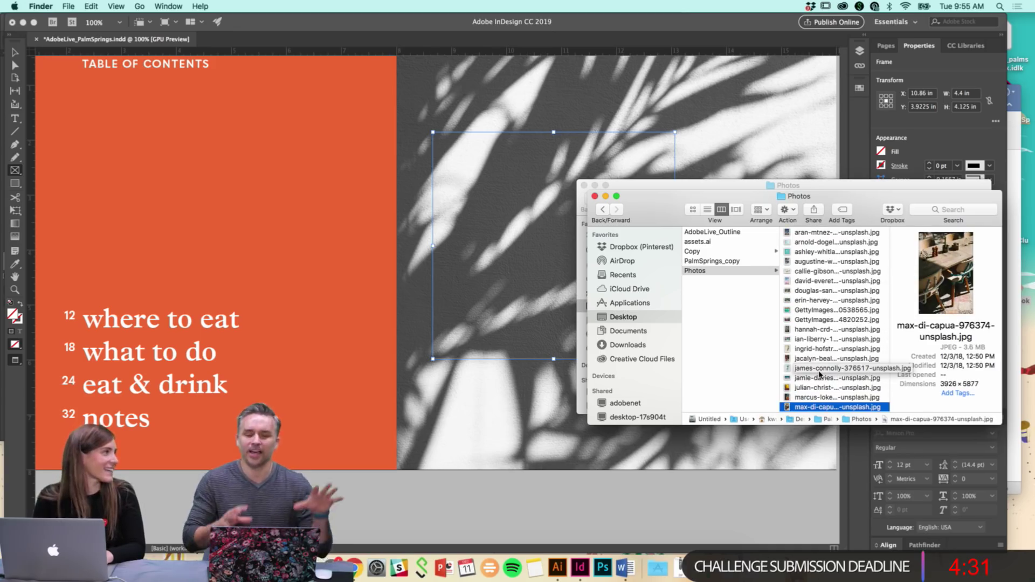
key(Down)
key(Down)
key(Down)
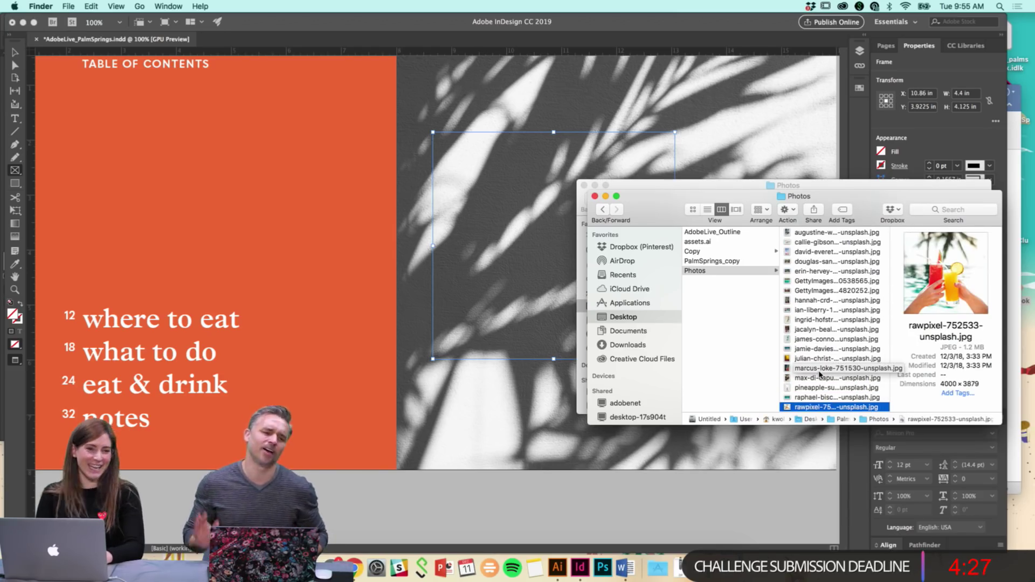
Preview the pictures in the Photos folder again, going back up the list as far as 4561.JPG
key(Up)
key(Up)
key(Up)
key(Up)
key(Up)
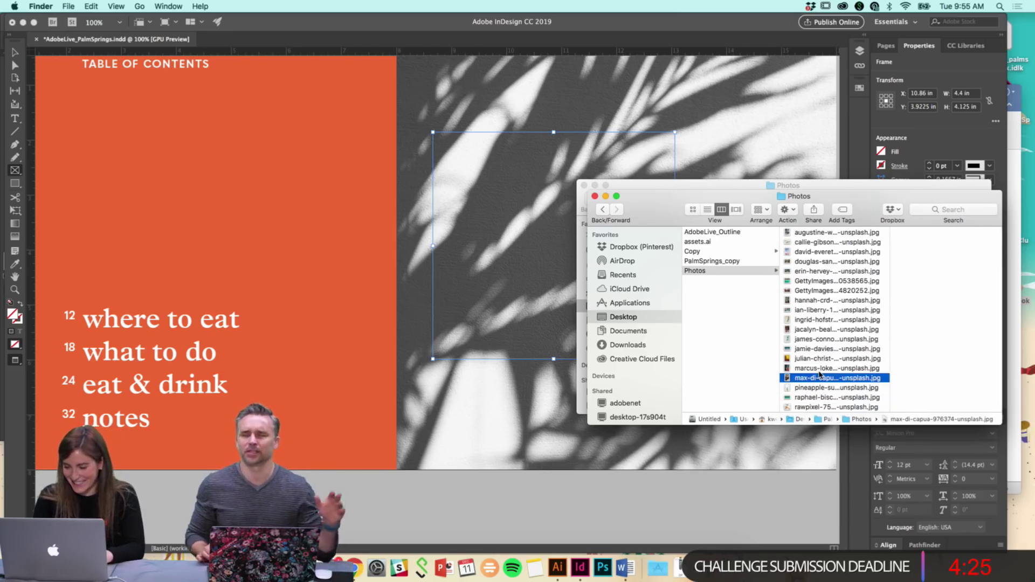
key(Up)
key(Up)
key(Up)
key(Up)
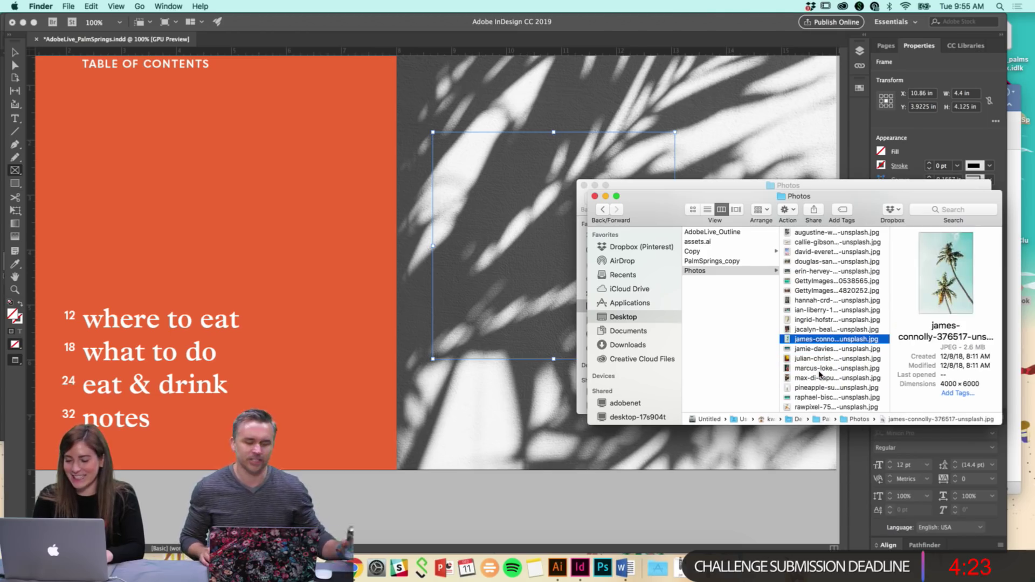
key(Up)
key(Up)
key(Up)
key(Up)
key(Up)
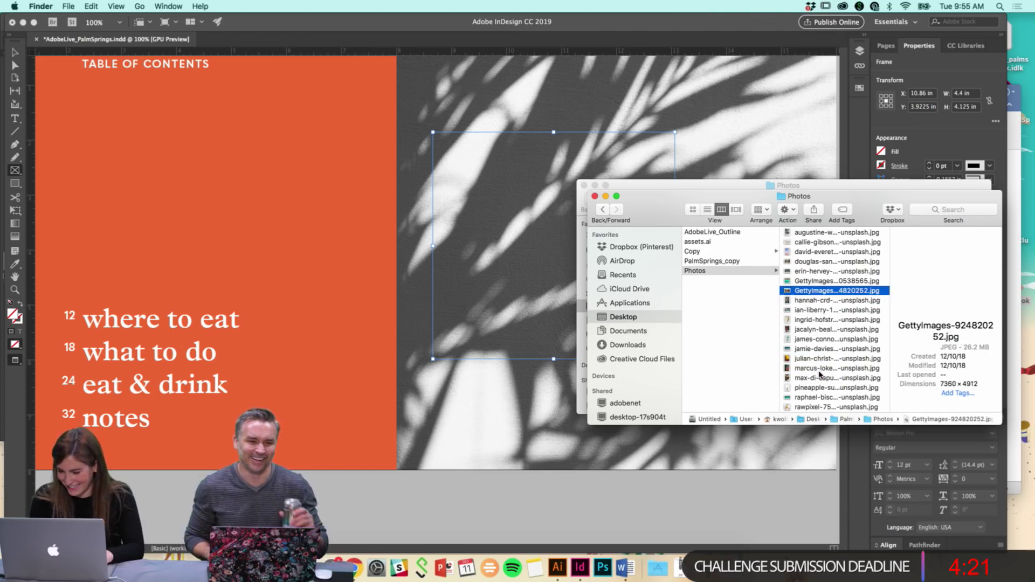
key(Up)
key(Up)
key(Up)
key(Up)
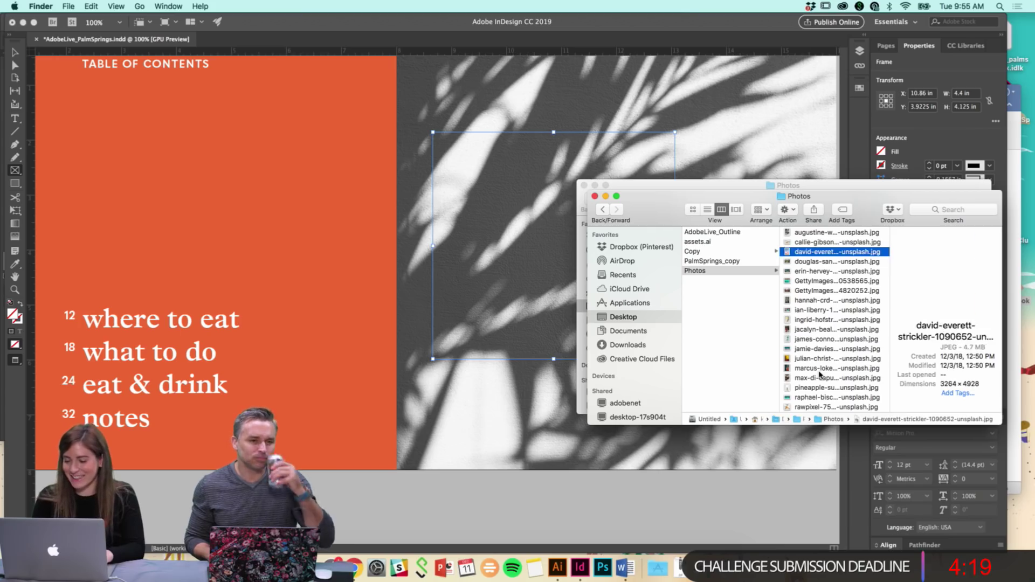
key(Up)
key(Up)
key(Up)
key(Up)
key(Up)
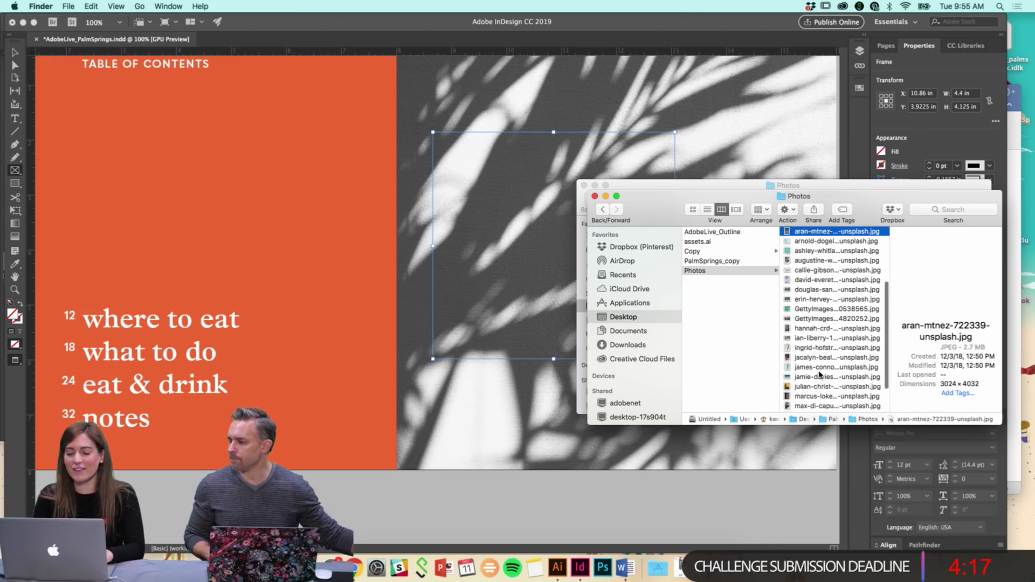
key(Up)
key(Up)
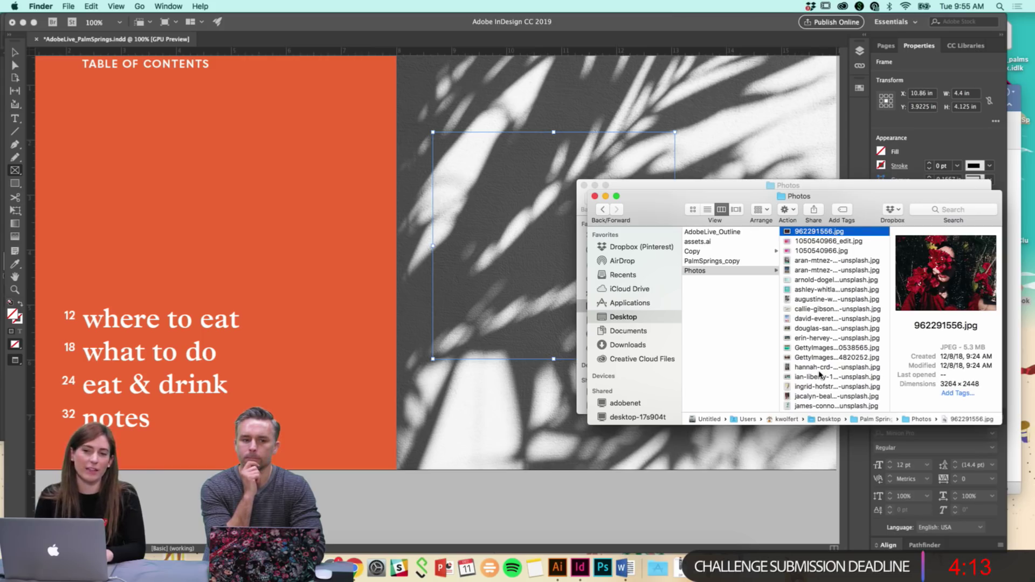
key(Up)
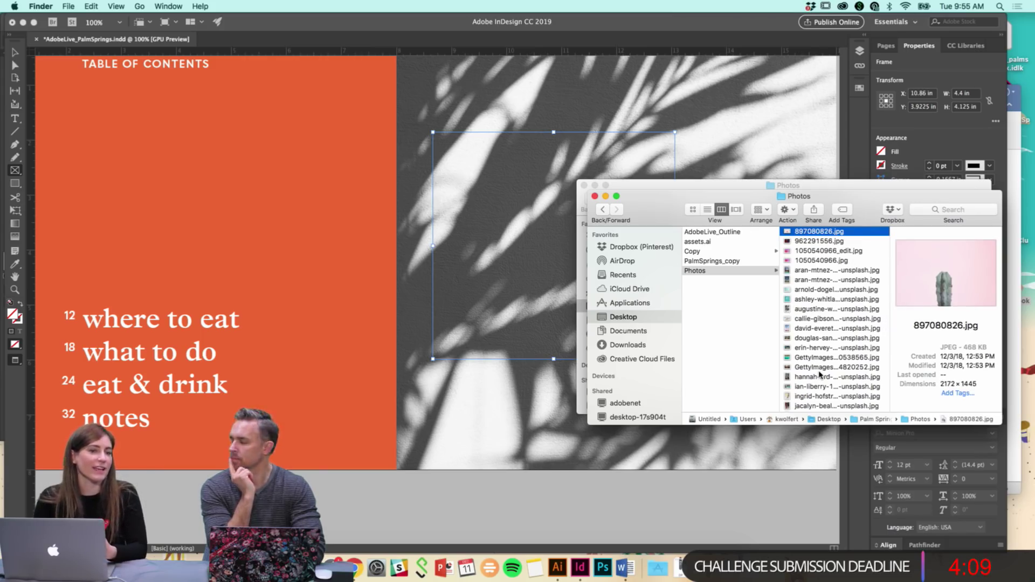
key(Up)
key(Up)
key(Up)
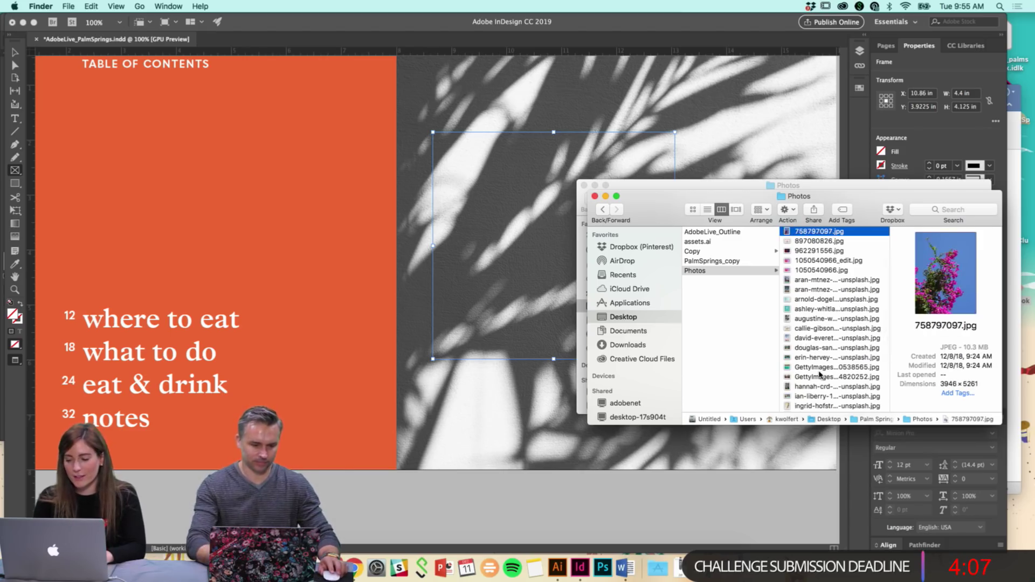
key(Up)
key(Up)
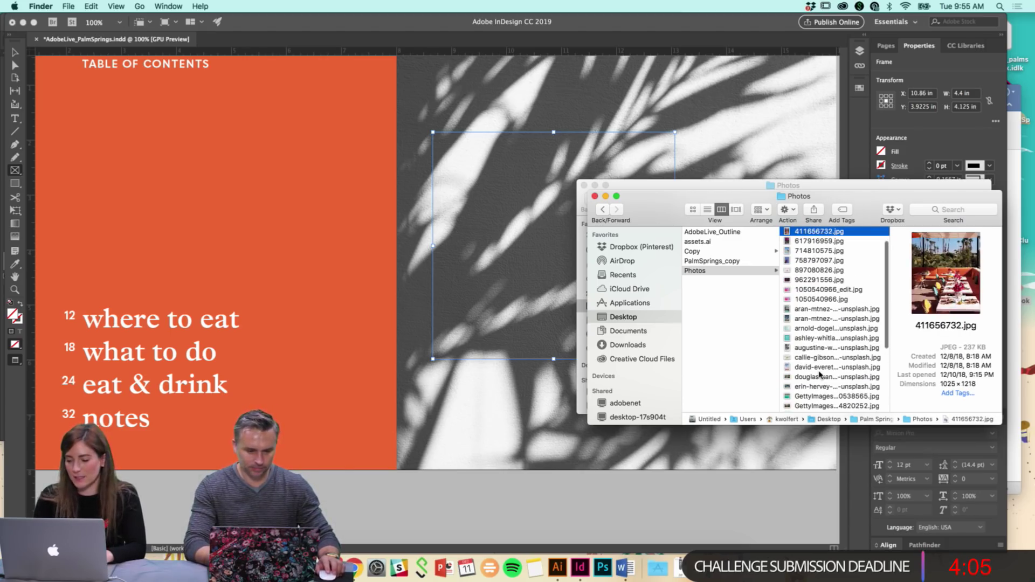
key(Up)
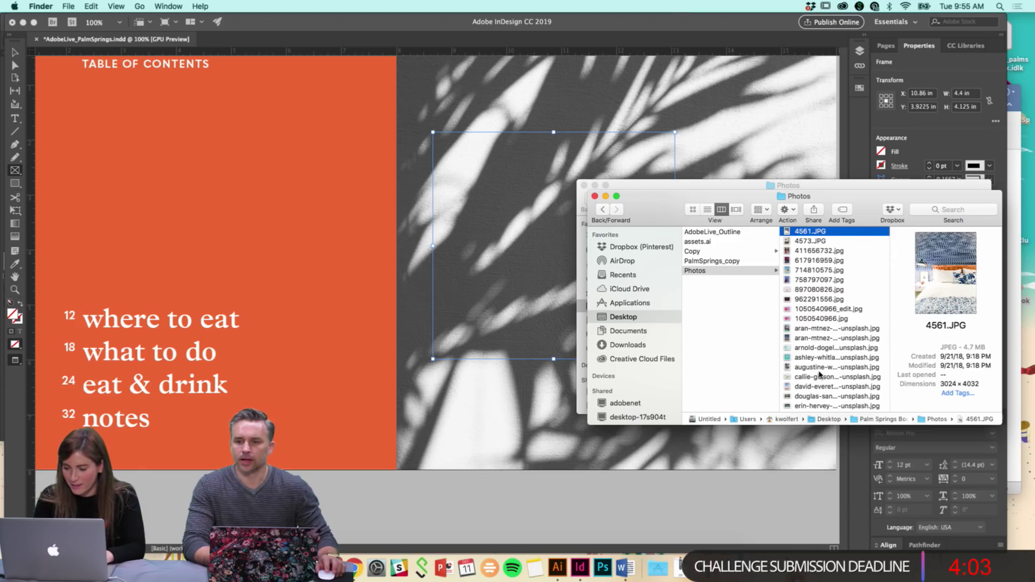
Place Unsplash photo 722339 of palm trees from the Photos folder into the empty frame and fill the frame proportionally
key(Down)
key(Down)
key(Down)
key(Down)
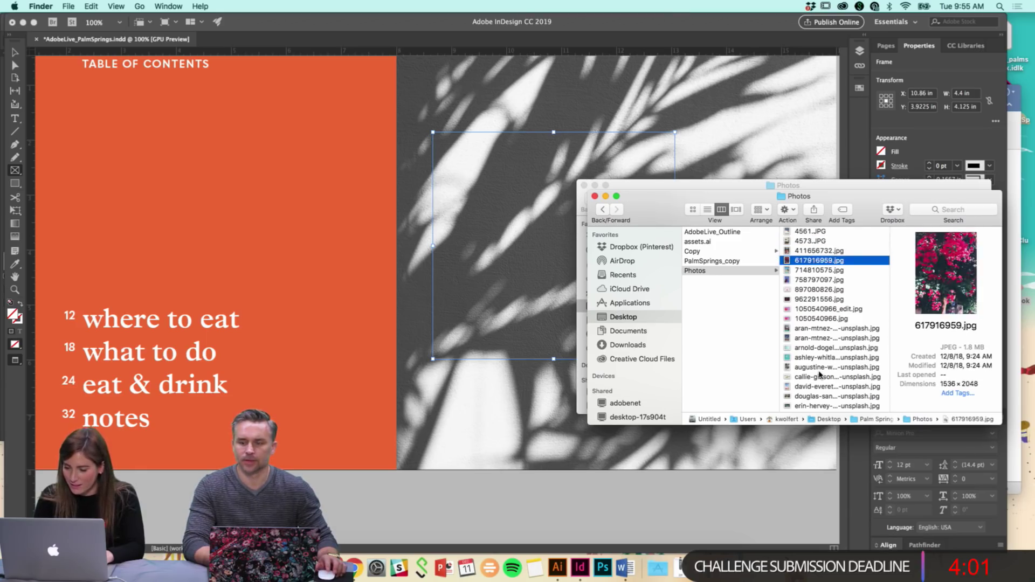
key(Down)
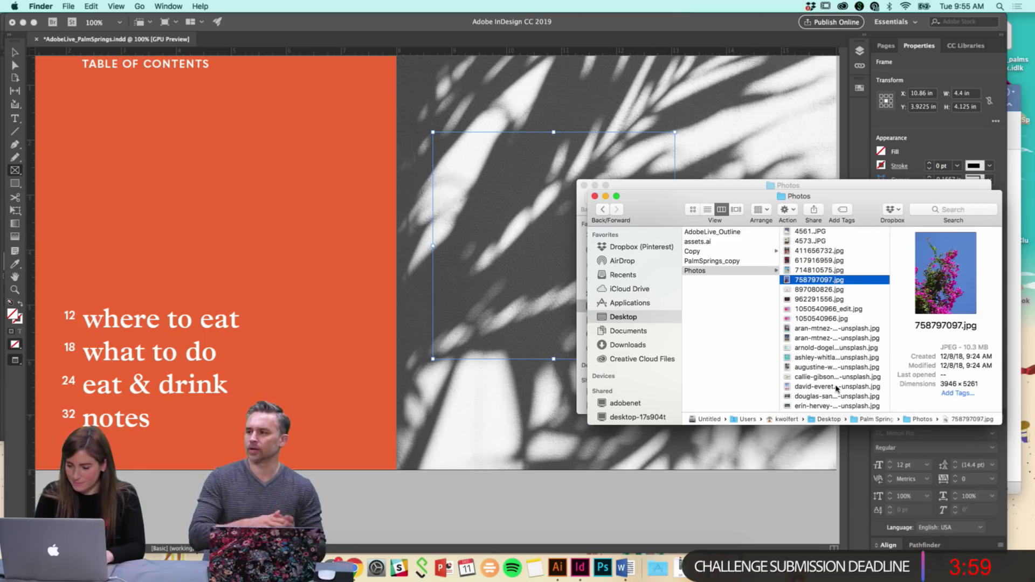
key(Down)
key(Down)
key(Down)
key(Down)
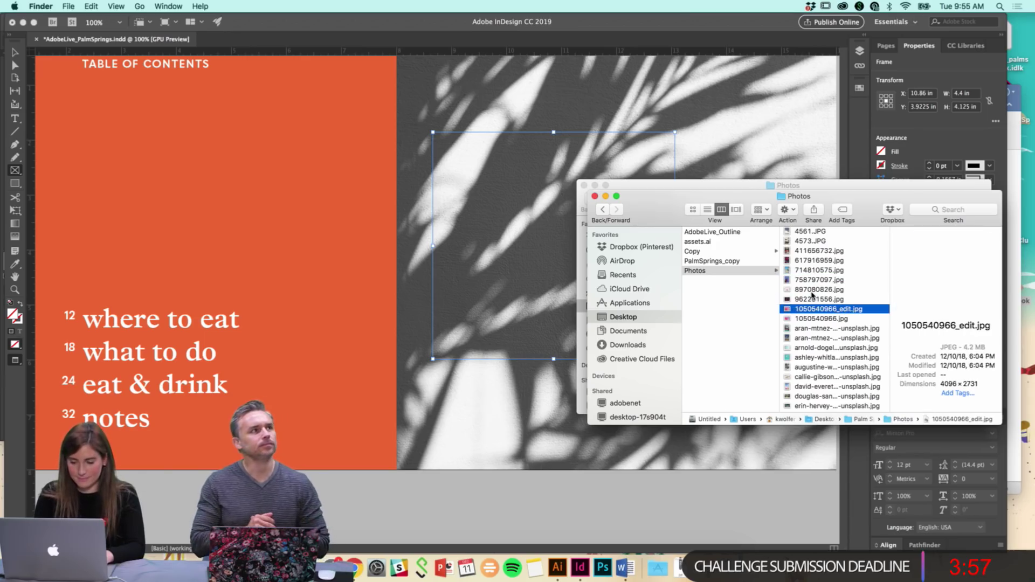
key(Down)
key(Down)
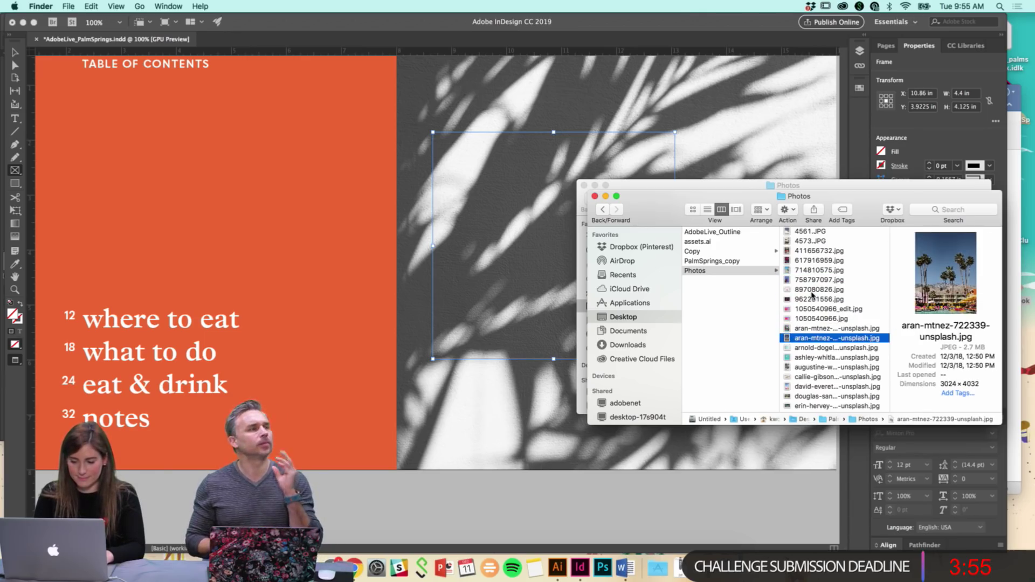
drag(823, 340, 538, 272)
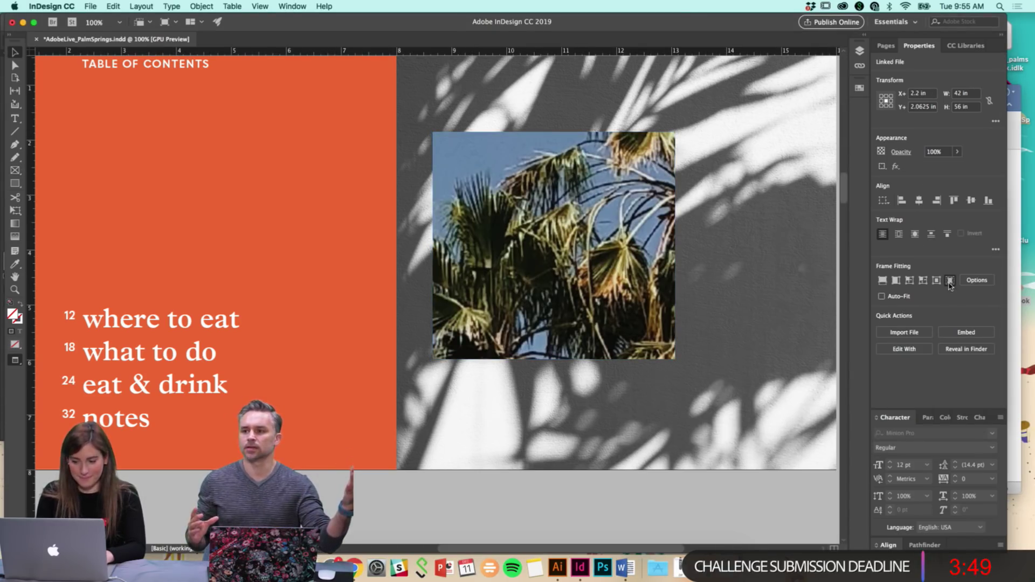
key(super+alt+shift+c)
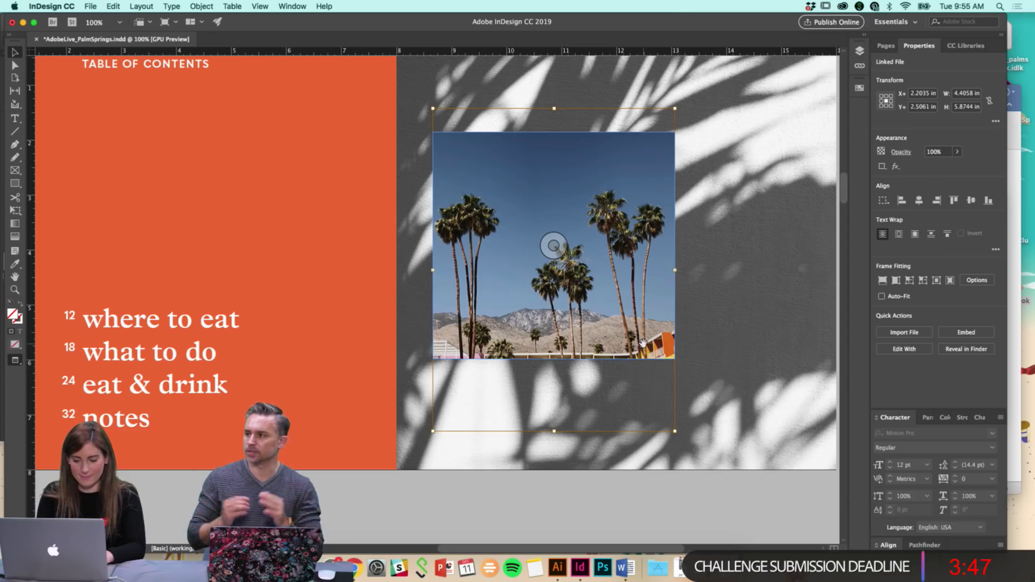
Extend the photo frame's lower edge to a height of about 5.52 in and shift the palm photo slightly down inside it
click(615, 263)
drag(554, 359, 553, 435)
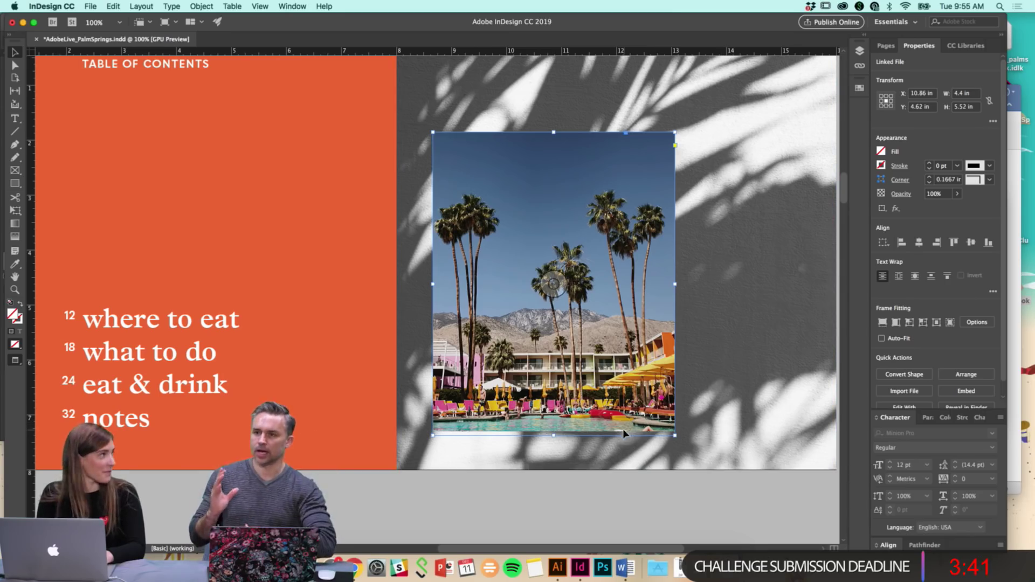
double_click(610, 393)
key(Down)
key(Down)
key(Down)
key(Down)
key(Down)
key(Down)
key(Down)
key(Down)
key(Down)
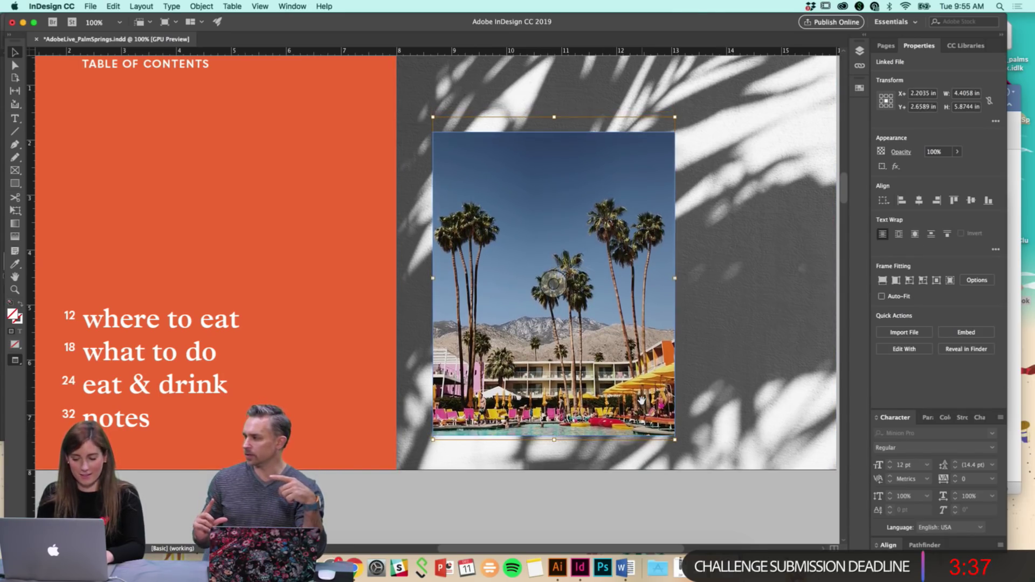
key(Escape)
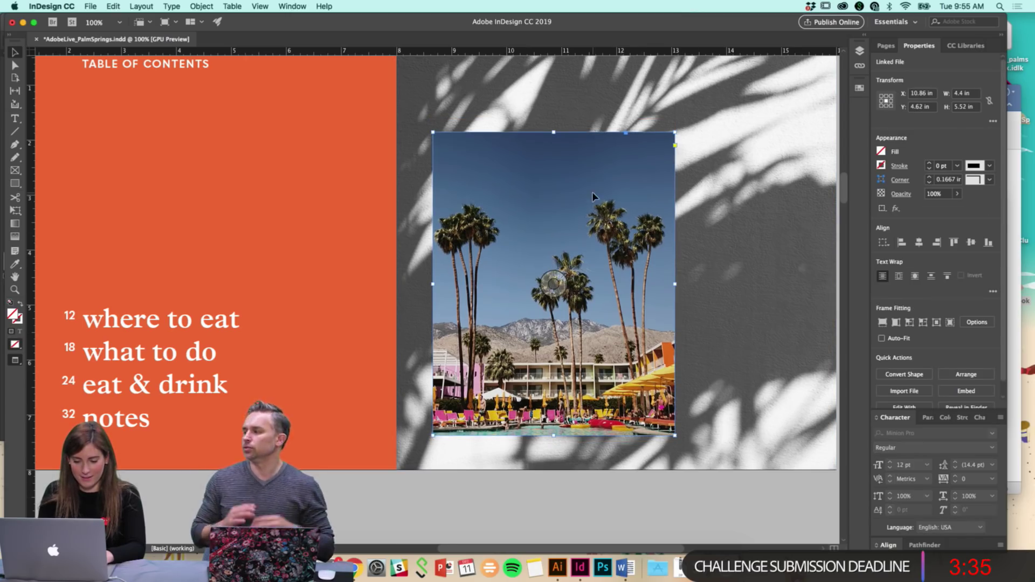
Extend the frame's upper edge to a height of about 5.79 in and enlarge the photo inside it to about 4.96 by 6.62 in
drag(554, 132, 554, 118)
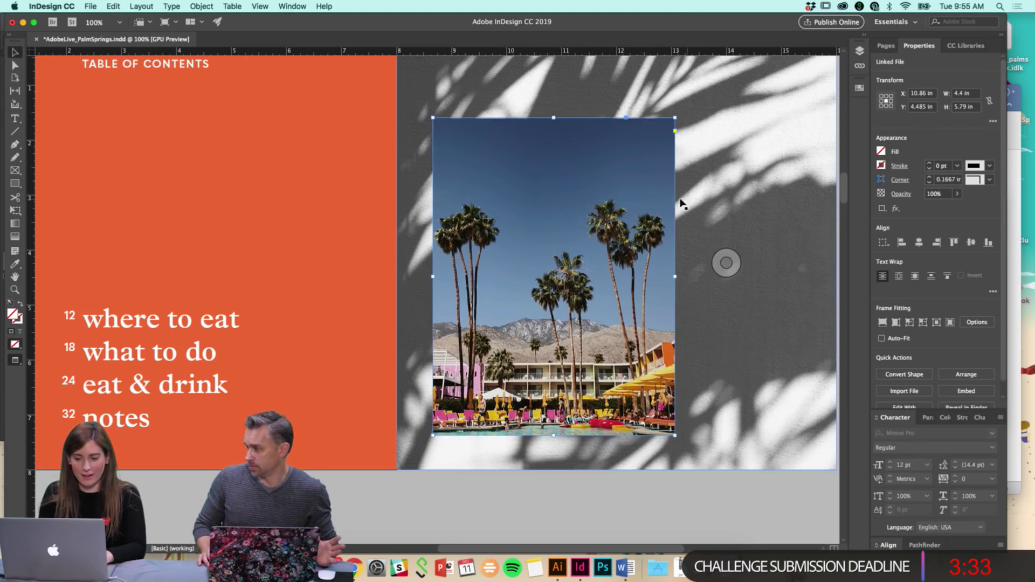
click(554, 277)
drag(667, 128, 706, 85)
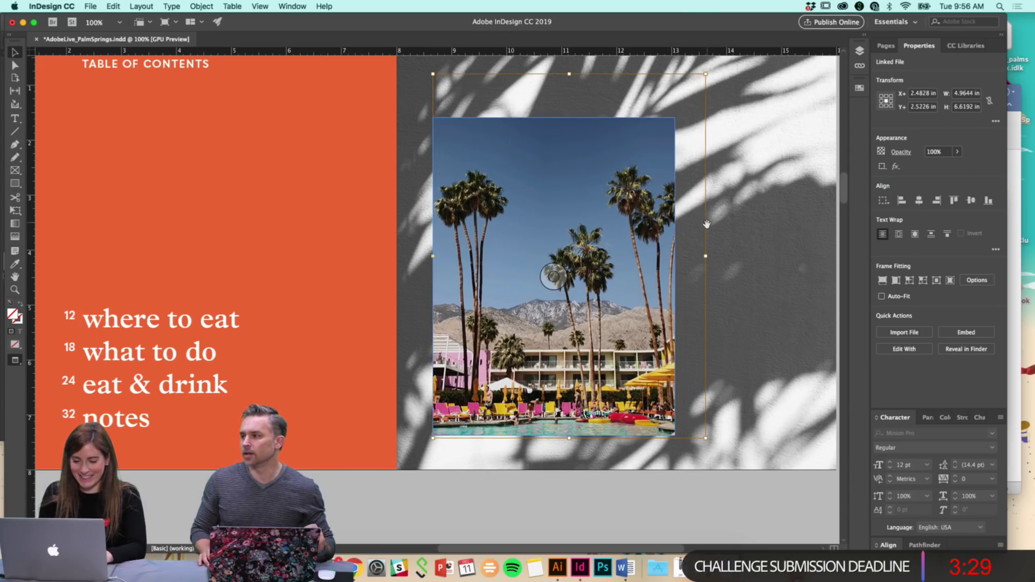
Move the framed palm photo slightly left and up over the shadow image, to about X 10.61 and Y 4.465 in
key(Escape)
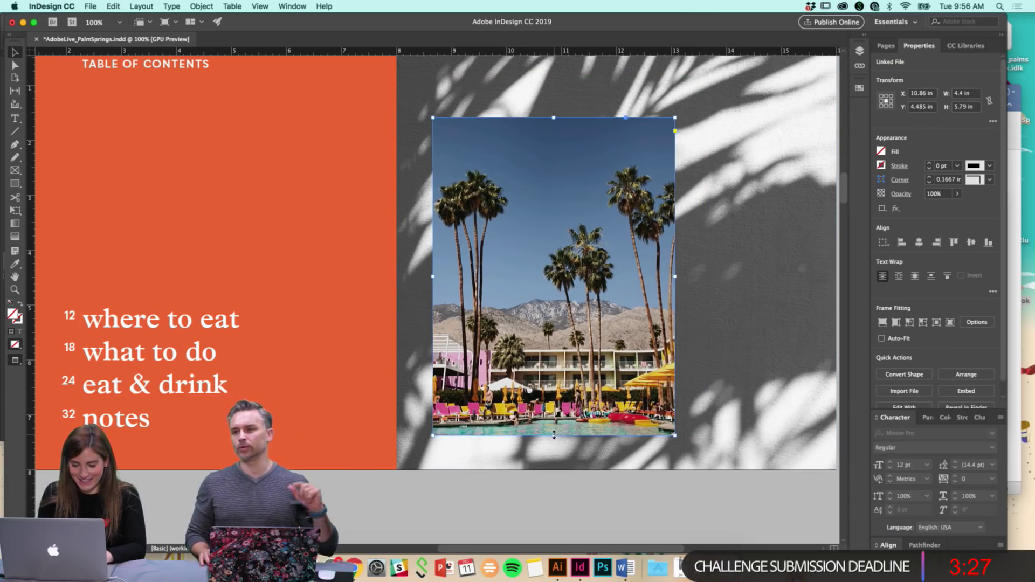
scroll(730, 420, up, 3)
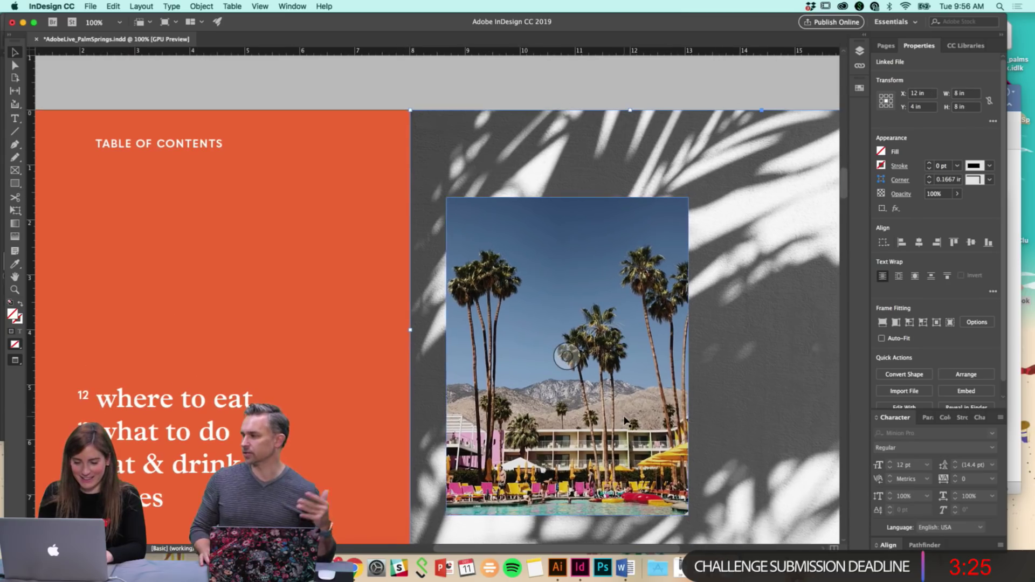
drag(626, 421, 612, 419)
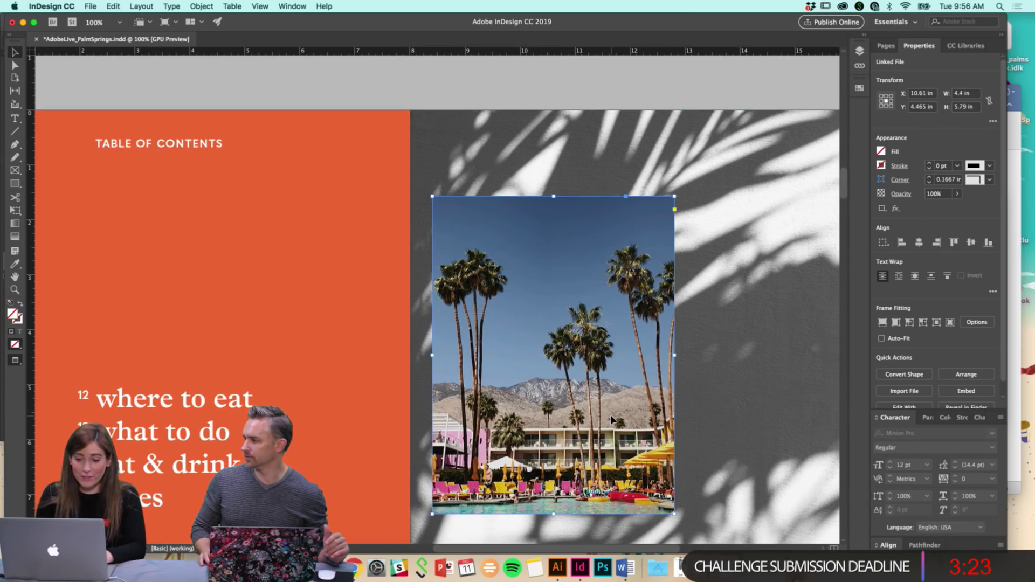
click(439, 78)
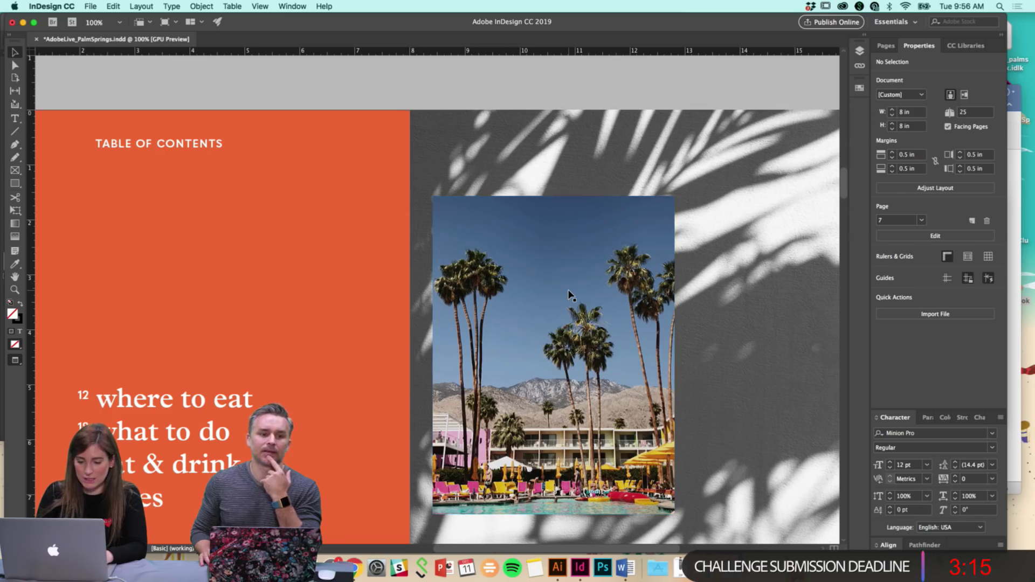
Show the layout guides and move the palm photo up to the top inner margin corner of page 7
key(w)
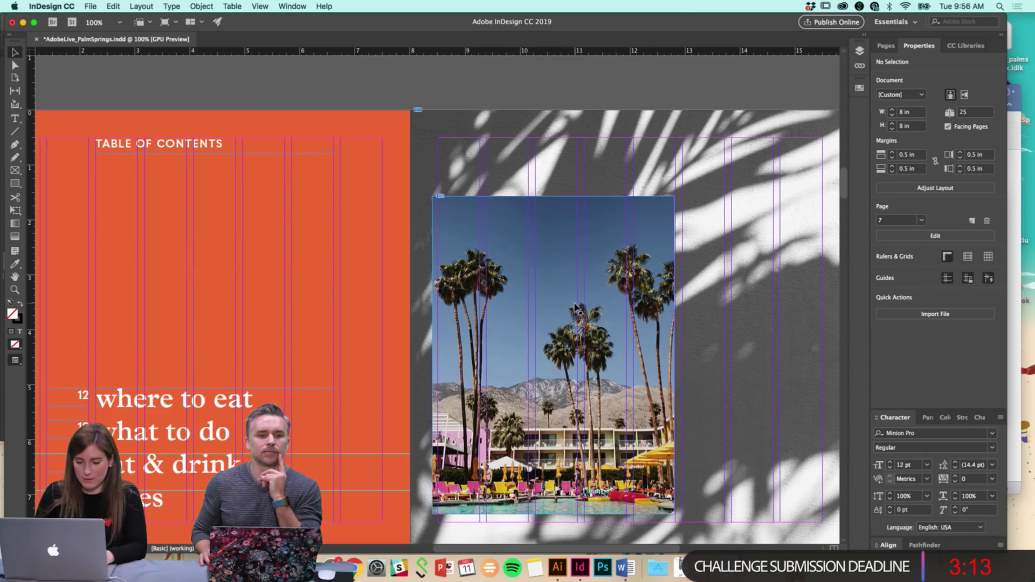
drag(563, 233, 571, 174)
click(538, 85)
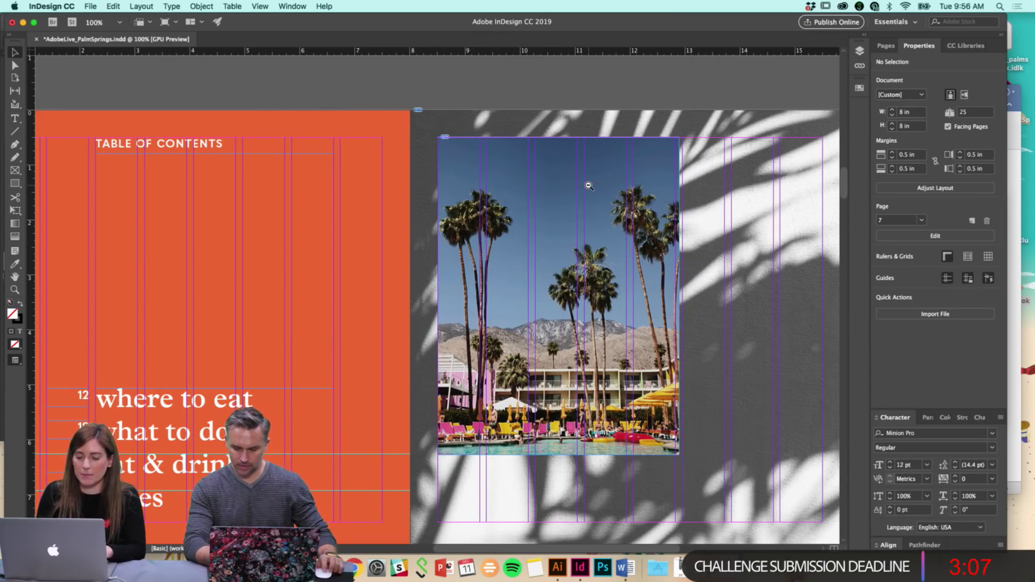
Enlarge the photo frame down to the page's bottom margin and fill it proportionally with the palm photo
key(super+minus)
scroll(550, 393, down, 3)
click(512, 426)
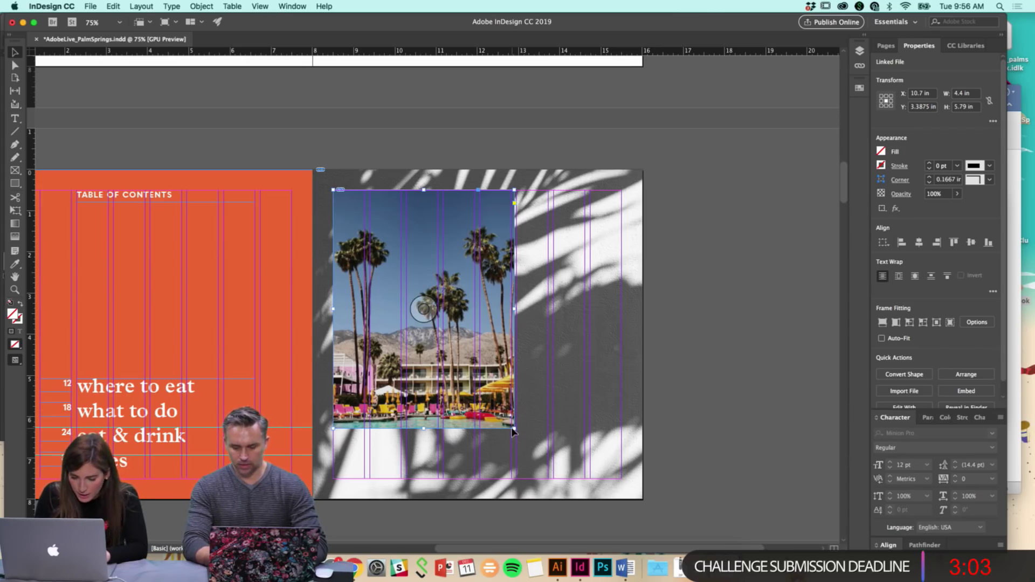
drag(516, 428, 548, 478)
double_click(522, 418)
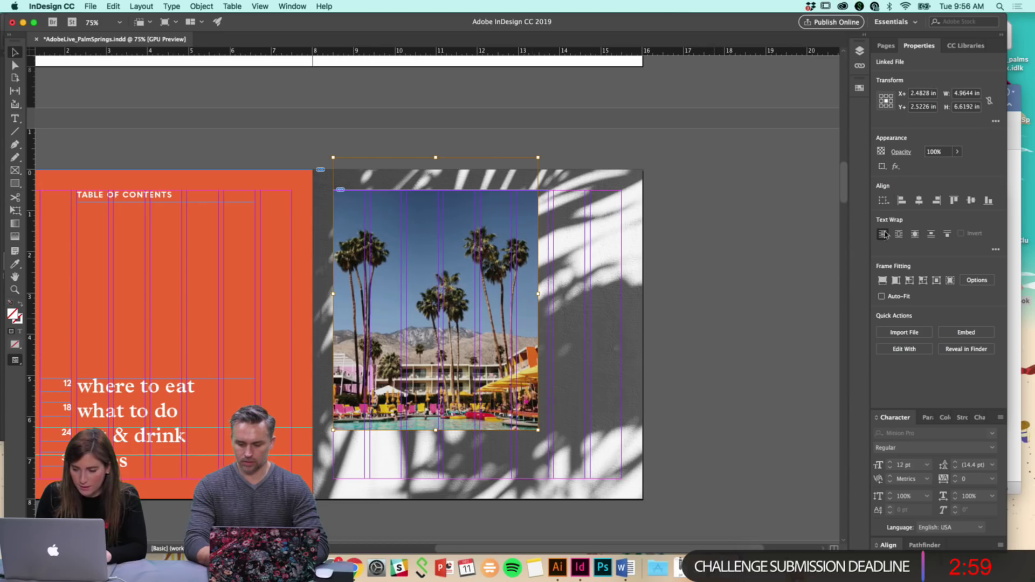
click(883, 280)
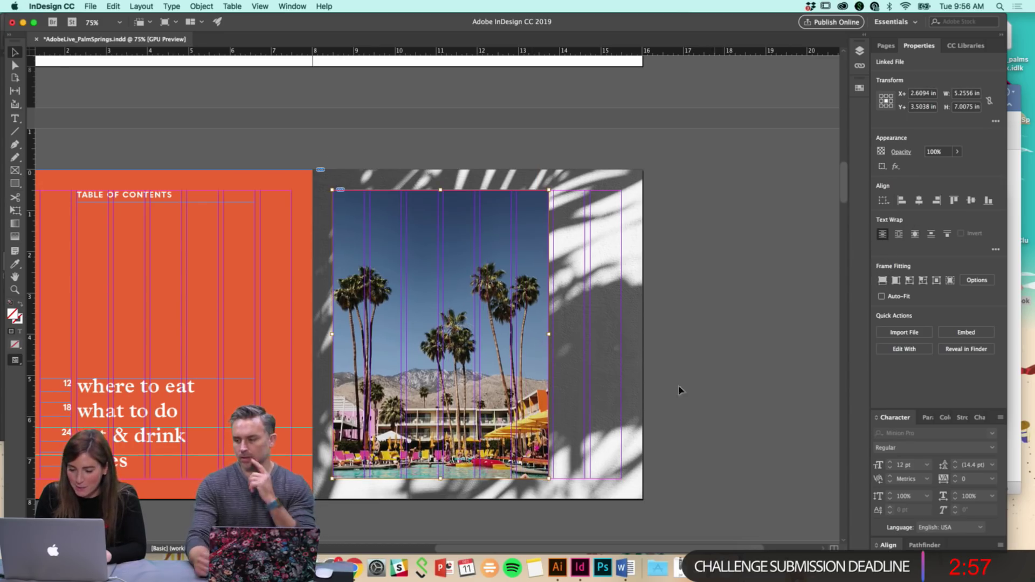
click(716, 414)
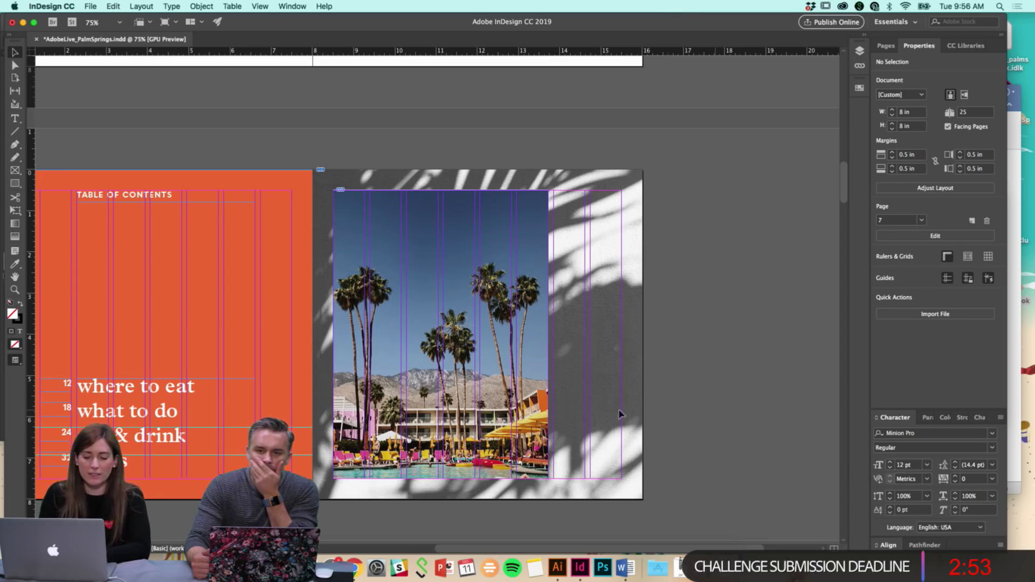
Reduce the photo frame to about 4.87 by 6.54 in and move it left to straddle the fold between the pages
click(534, 329)
drag(548, 479, 534, 459)
click(726, 432)
drag(497, 361, 366, 361)
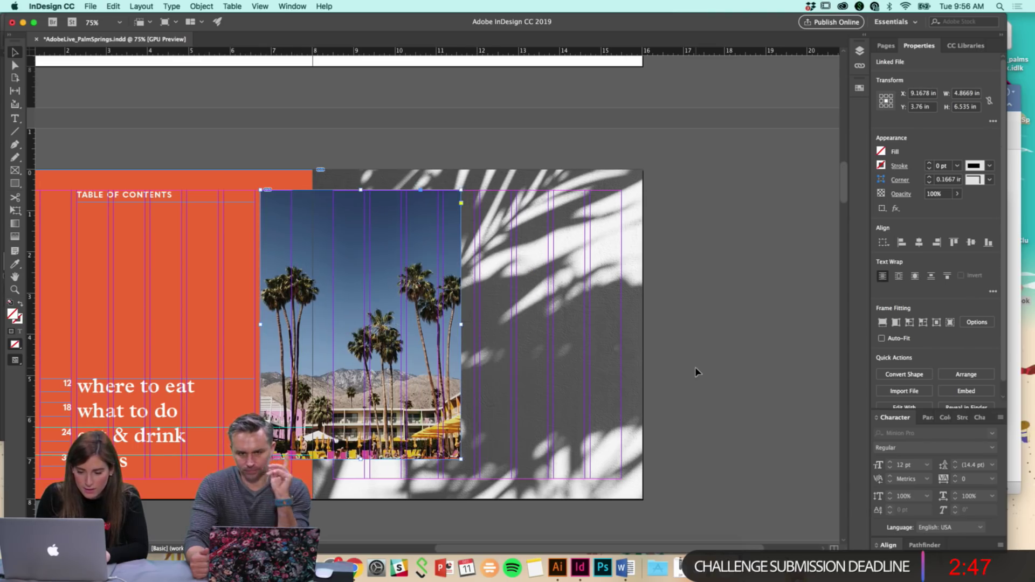
click(694, 370)
Crop the photo frame from its lower outer corner to about 4.38 by 5.16 in
scroll(678, 370, up, 1)
scroll(678, 370, left, 1)
click(462, 369)
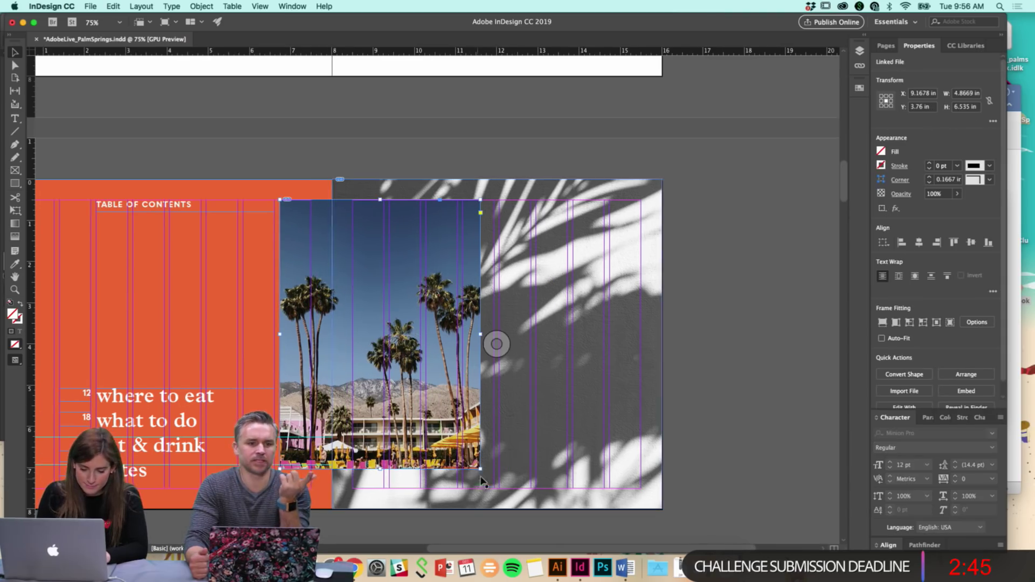
drag(480, 469, 460, 413)
click(497, 344)
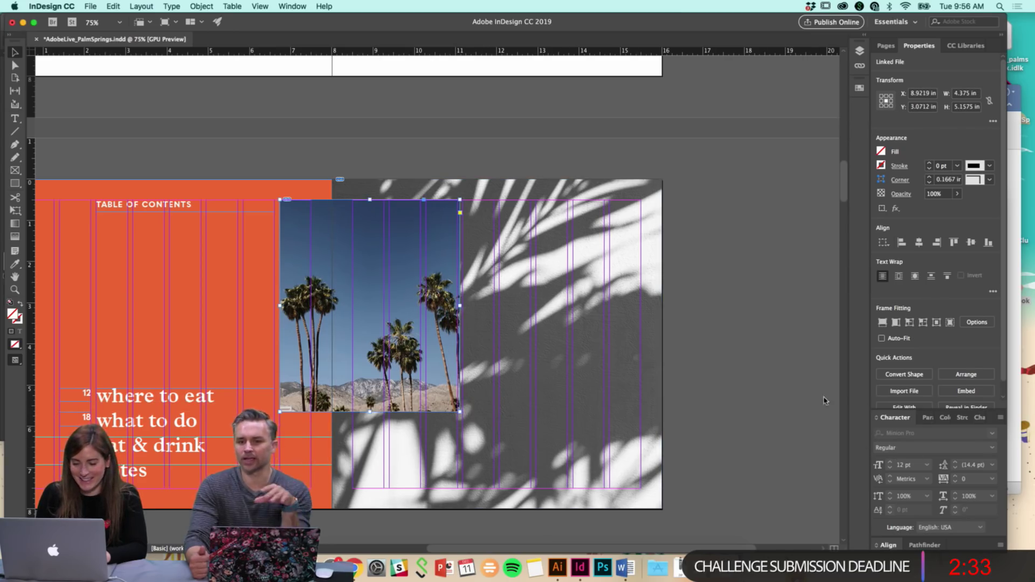
click(750, 368)
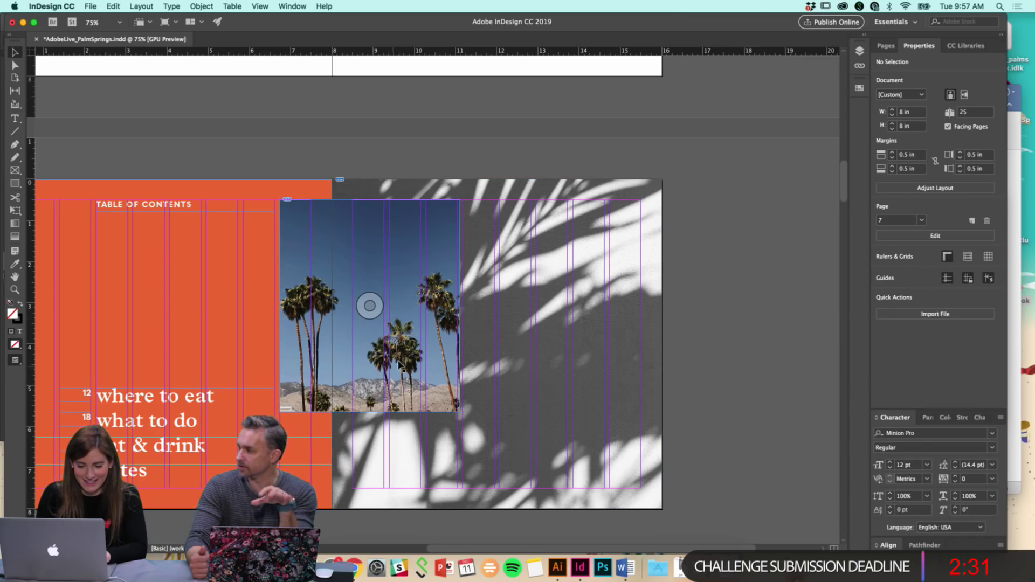
Adjust the photo's position across the fold to about X 8.88 in and trim the frame's outer edge to a width of about 4.35 in
drag(415, 361, 379, 361)
scroll(507, 367, left, 3)
scroll(507, 366, down, 1)
drag(443, 352, 476, 354)
drag(488, 165, 566, 213)
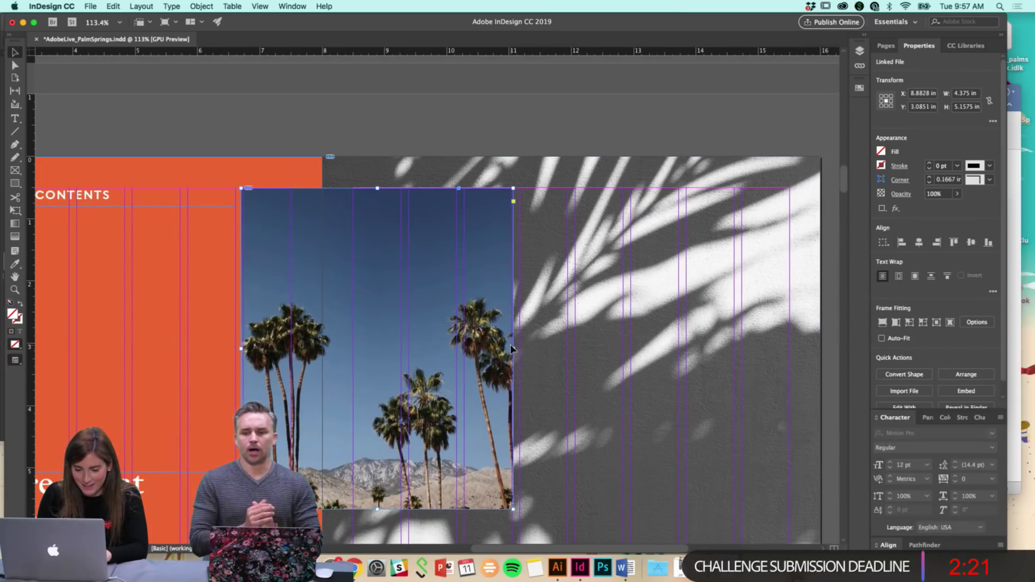
drag(514, 350, 513, 351)
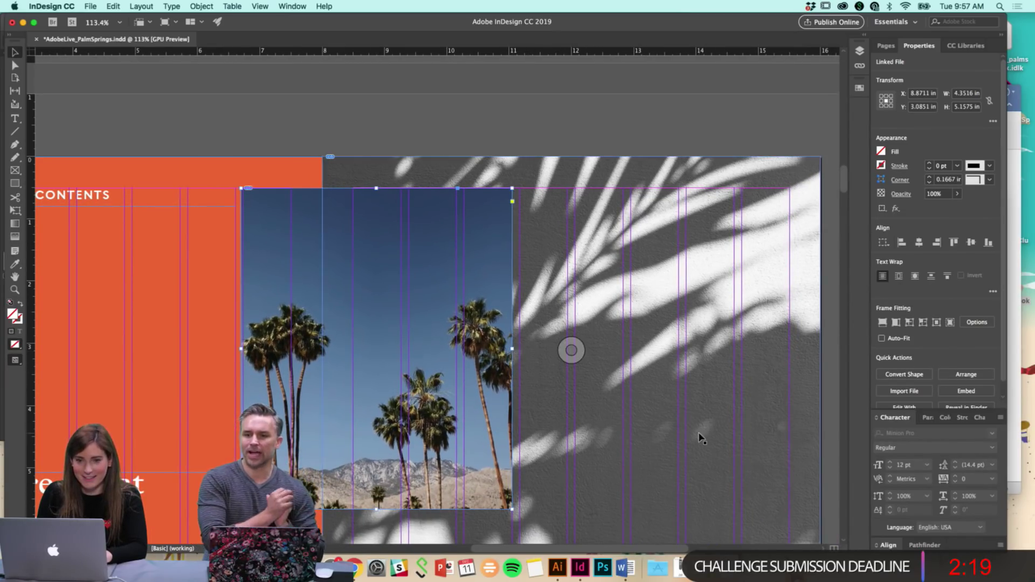
click(555, 131)
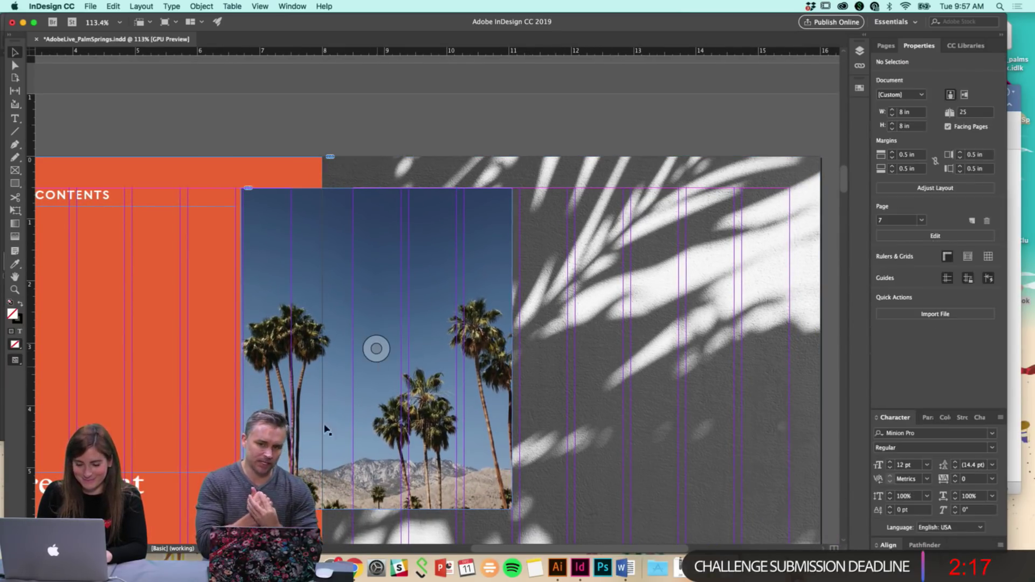
Switch to Finder and preview the pictures in the Photos folder one after another down to the end of the list
click(316, 567)
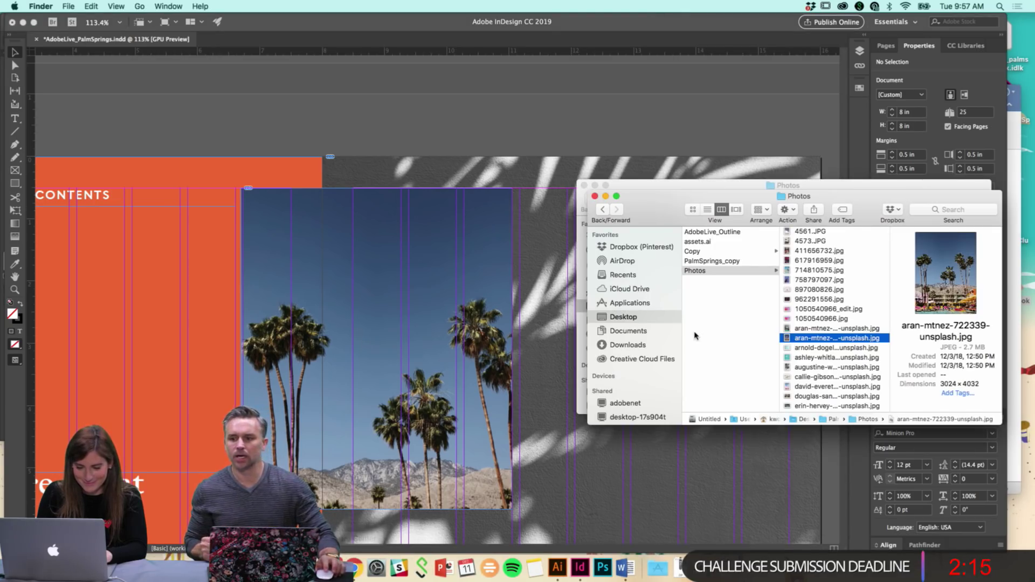
click(849, 351)
scroll(836, 364, down, 3)
key(Down)
key(Down)
key(Down)
key(Down)
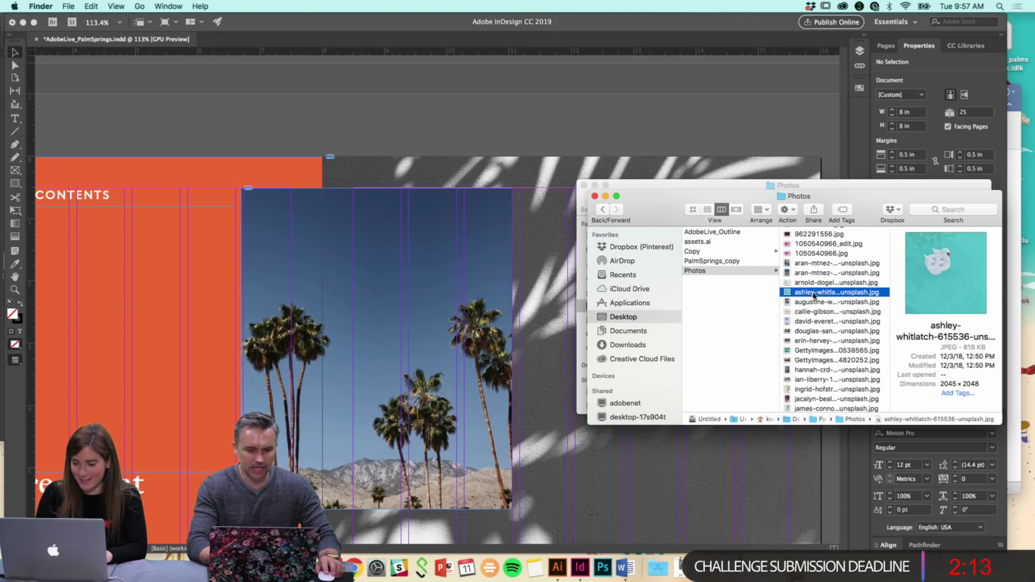
key(Down)
key(Down)
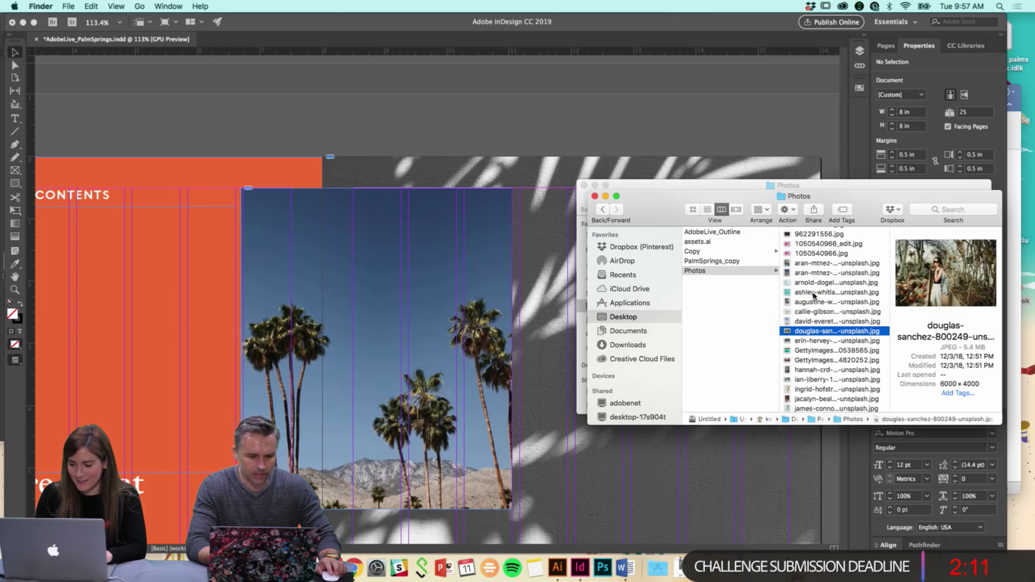
key(Down)
key(Down)
key(Down)
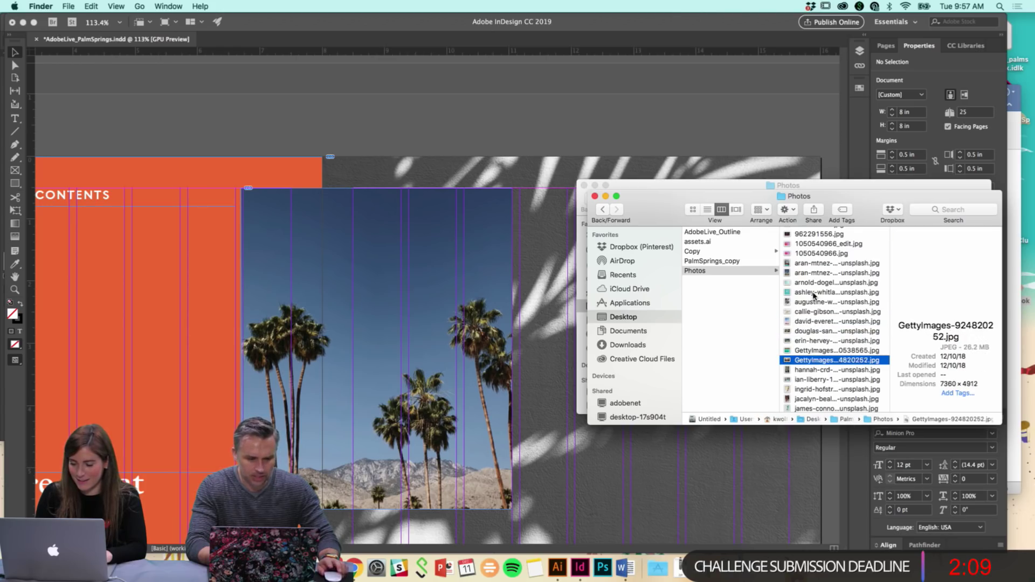
key(Down)
key(Down)
key(Down)
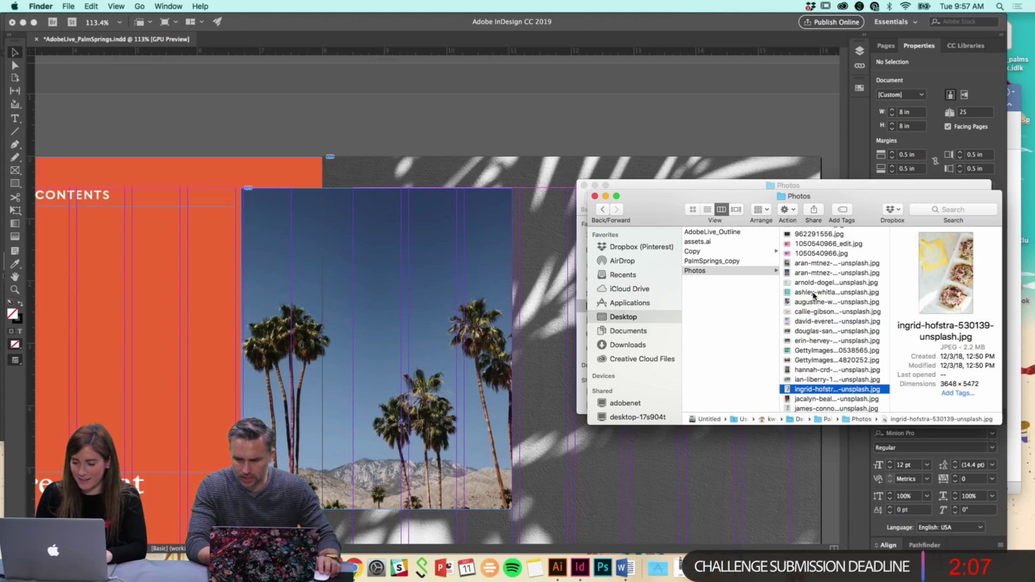
key(Down)
key(Down)
key(Down)
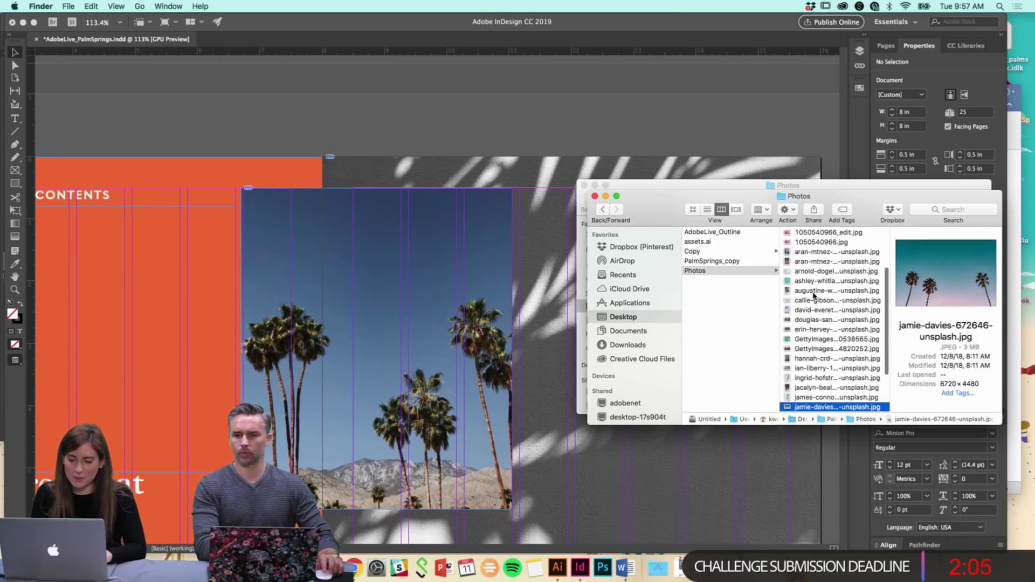
key(Down)
key(Down)
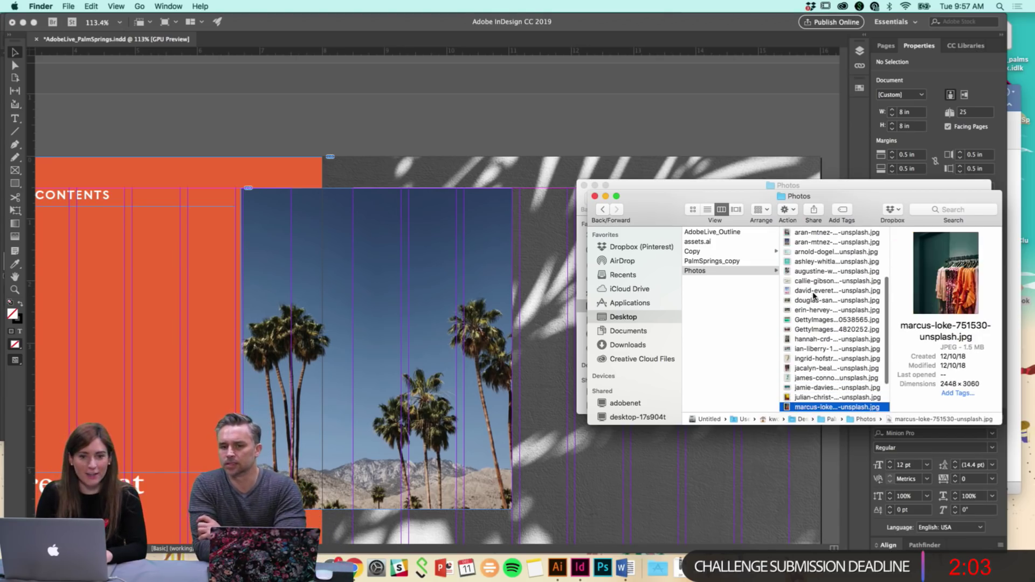
key(Down)
key(Down)
key(Down)
key(Down)
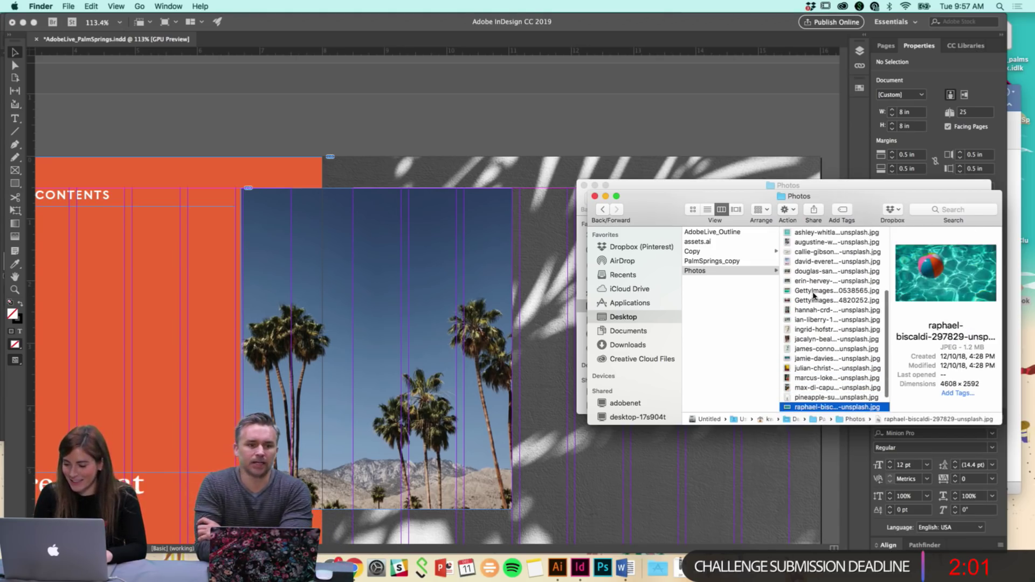
key(Down)
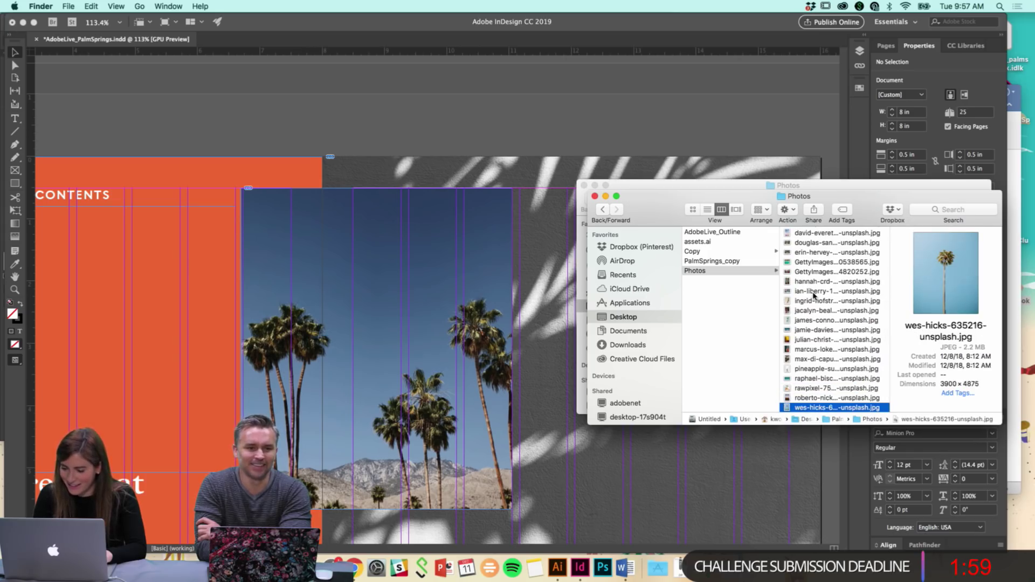
Return to the start of the Photos folder and preview the numbered pictures, including 758797097.jpg and 962291556.jpg
scroll(820, 295, up, 8)
click(825, 290)
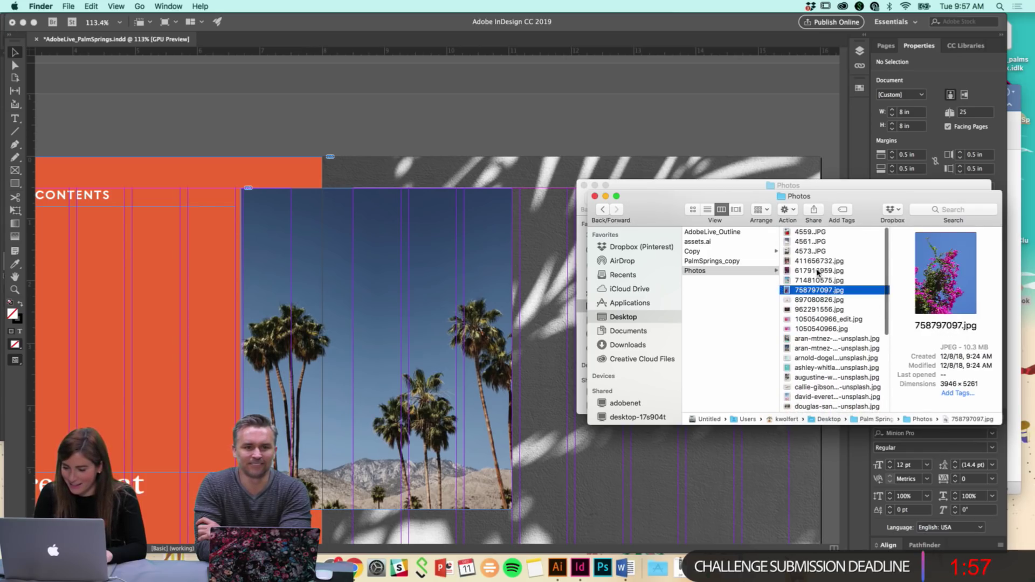
click(818, 273)
click(815, 299)
key(Down)
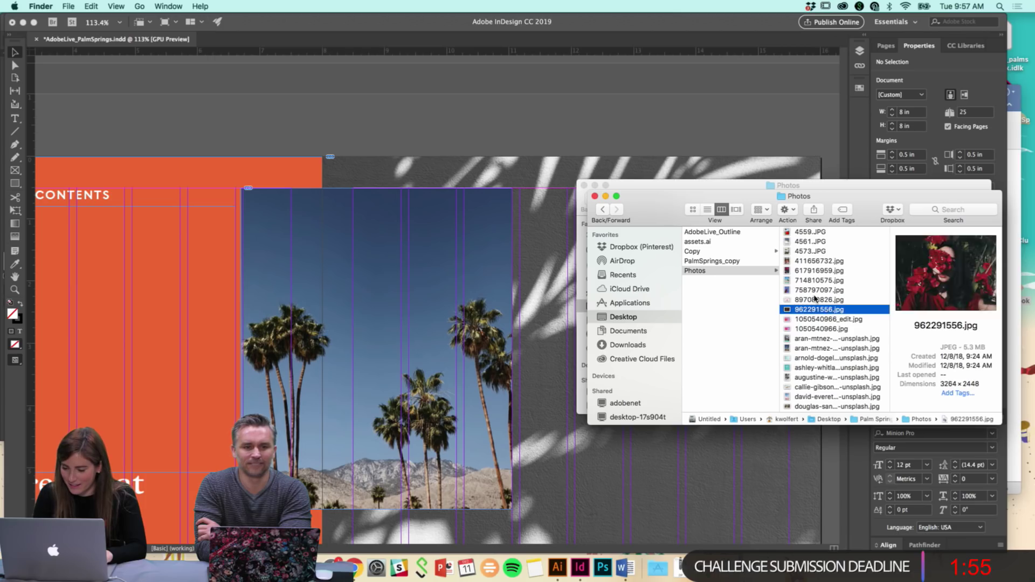
key(Down)
Switch back to InDesign and shift the palm photo up inside its frame so that more of the hotel shows
click(464, 273)
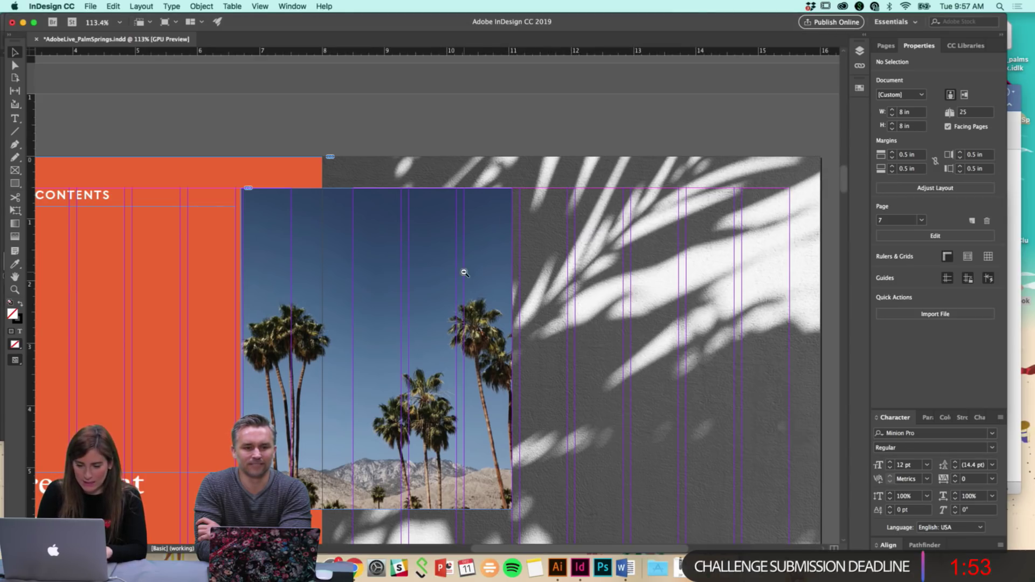
alt+click(465, 273)
alt+click(427, 390)
click(440, 330)
drag(441, 331, 440, 310)
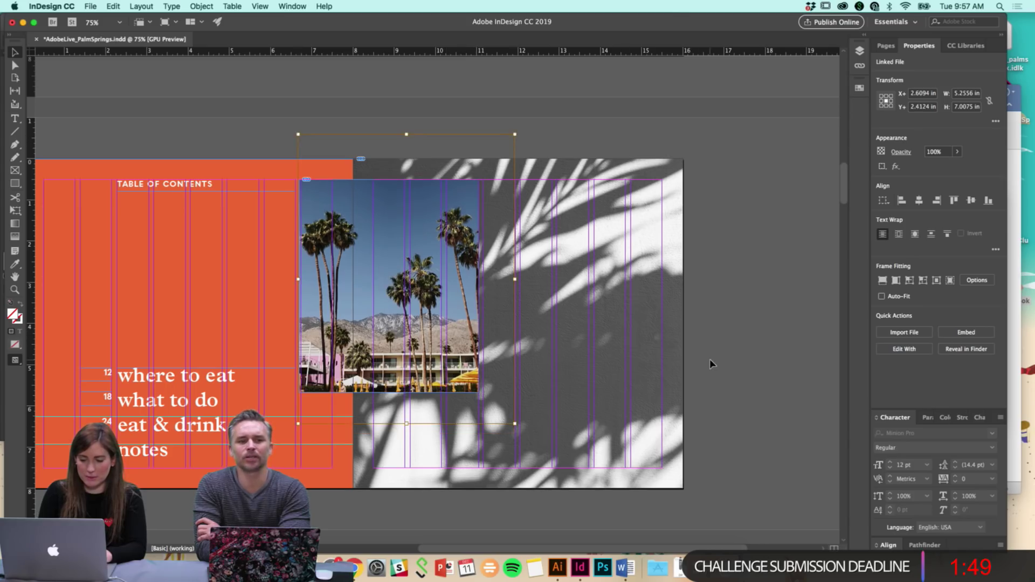
click(710, 364)
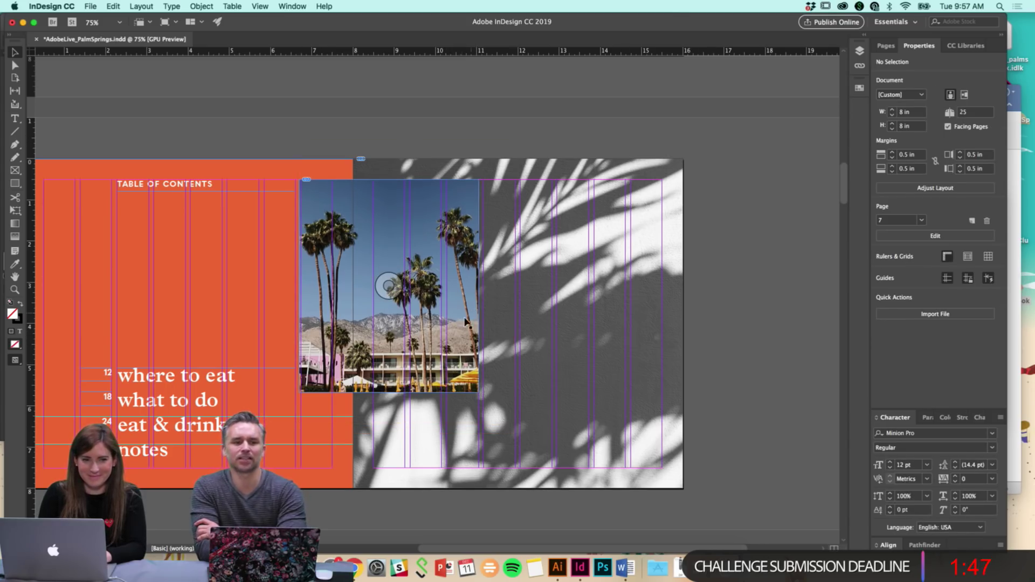
Delete the framed palm photo from the table of contents spread and save the document
click(429, 344)
key(Delete)
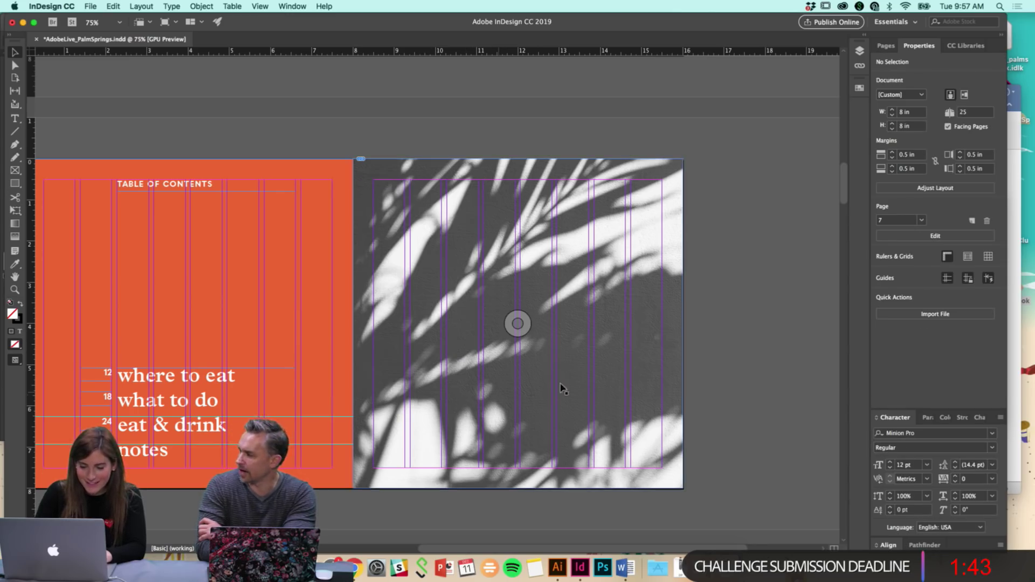
scroll(716, 376, left, 3)
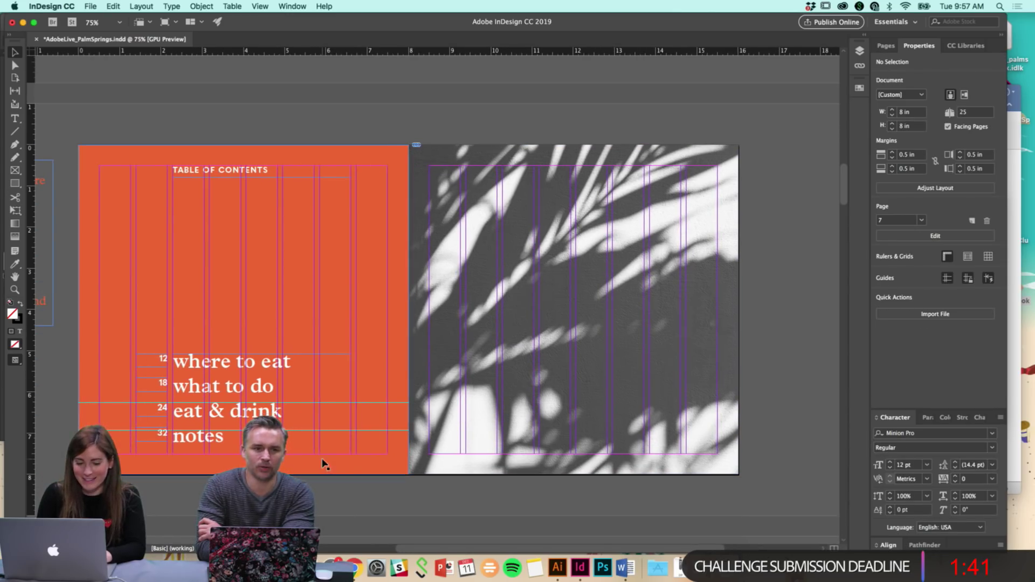
scroll(378, 514, left, 1)
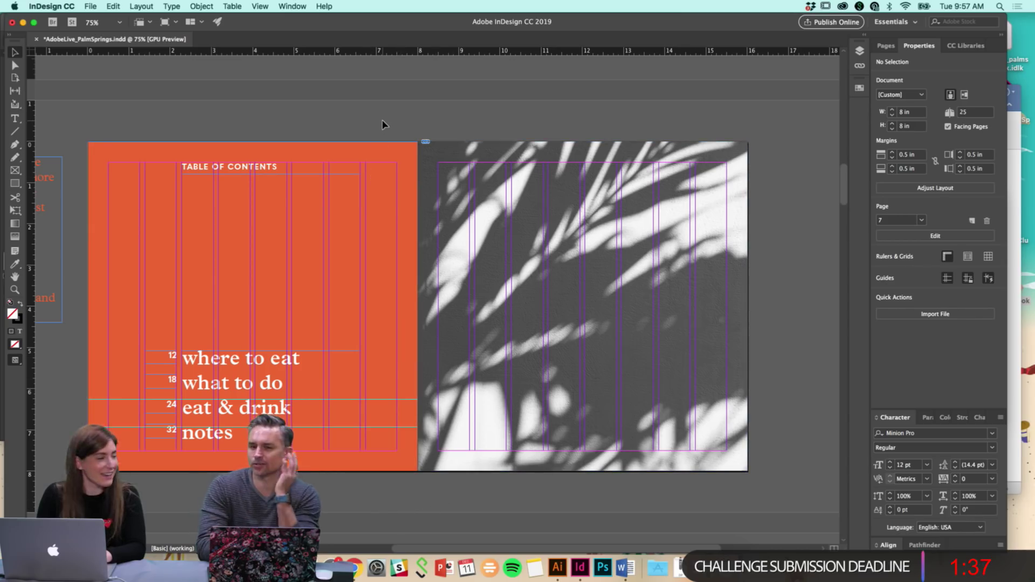
key(super+s)
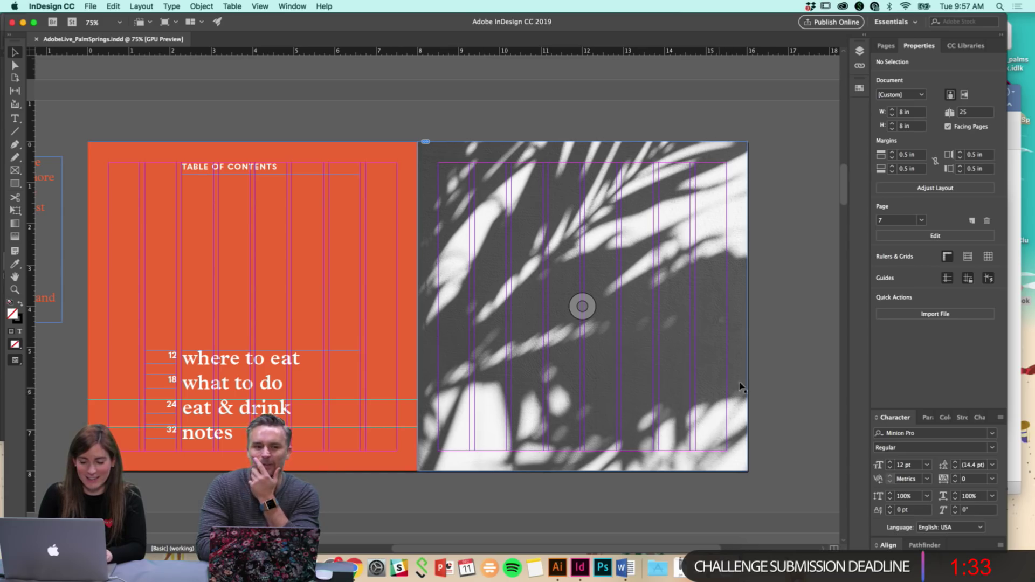
scroll(769, 373, up, 1)
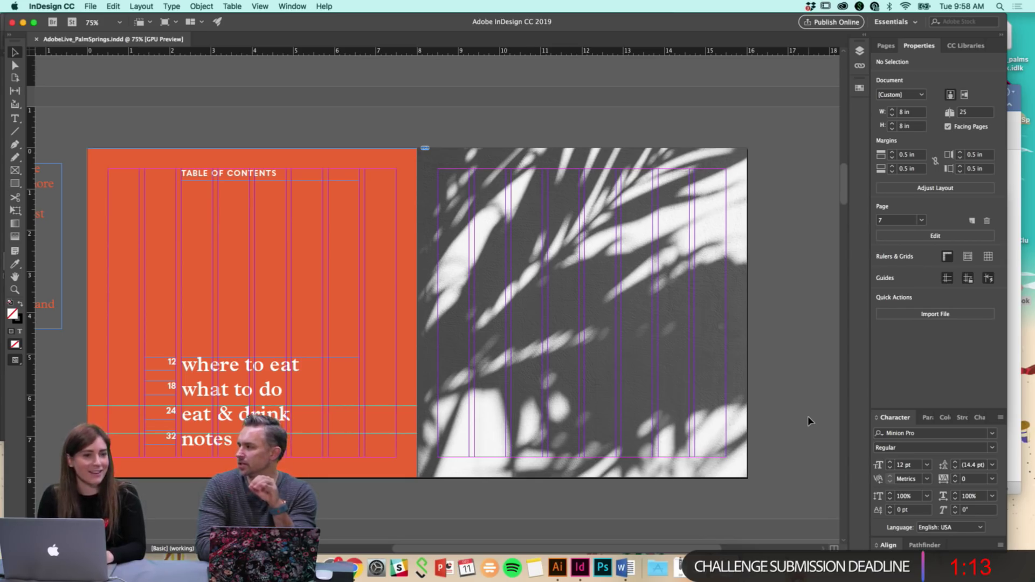
scroll(796, 407, down, 1)
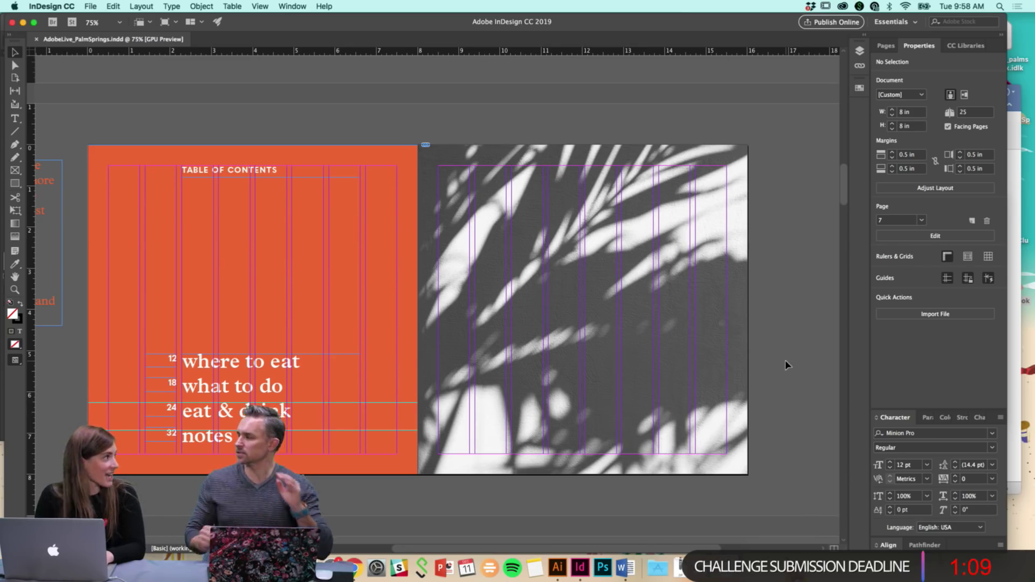
scroll(795, 345, down, 1)
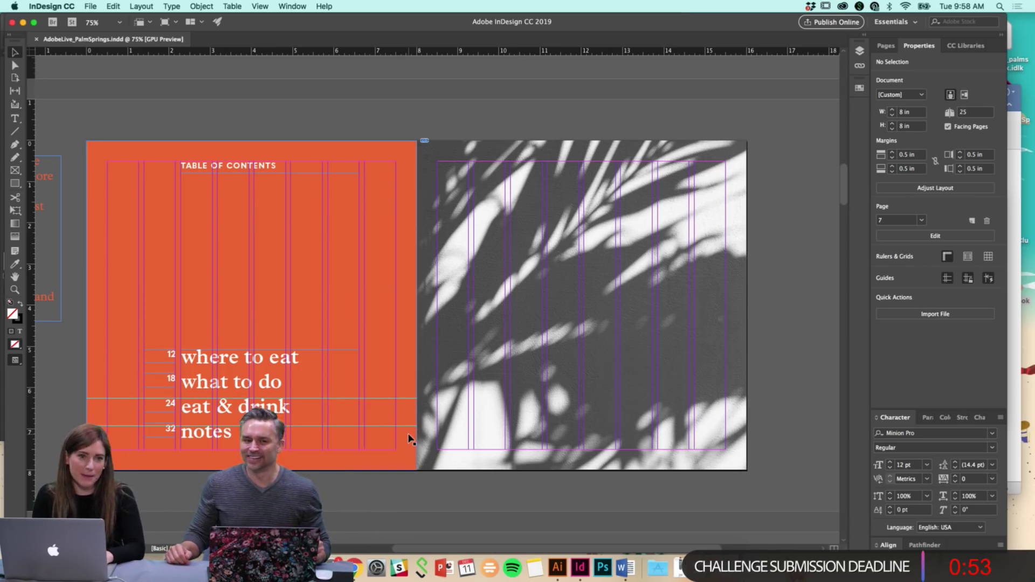
scroll(410, 440, down, 1)
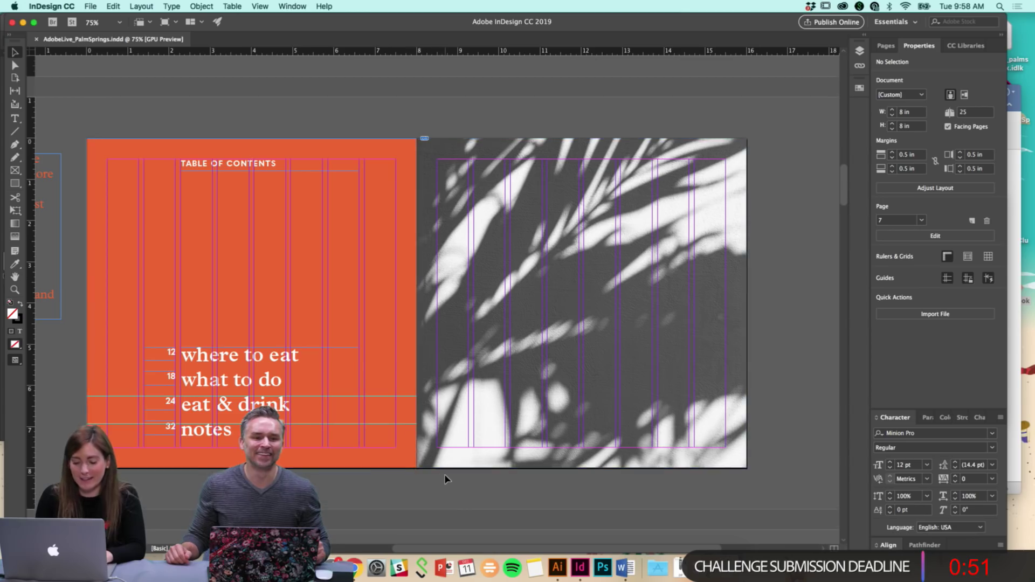
Copy the TABLE OF CONTENTS heading and paste it in place on the left page of the yellow ACE photo spread
scroll(446, 480, down, 4)
scroll(446, 479, down, 6)
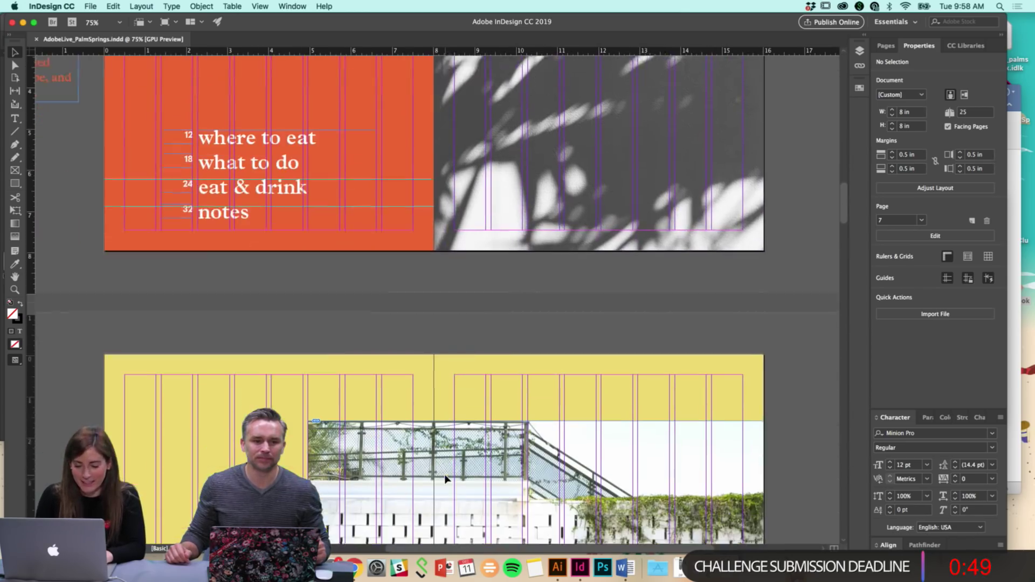
key(super+minus)
scroll(457, 313, down, 3)
scroll(456, 314, up, 5)
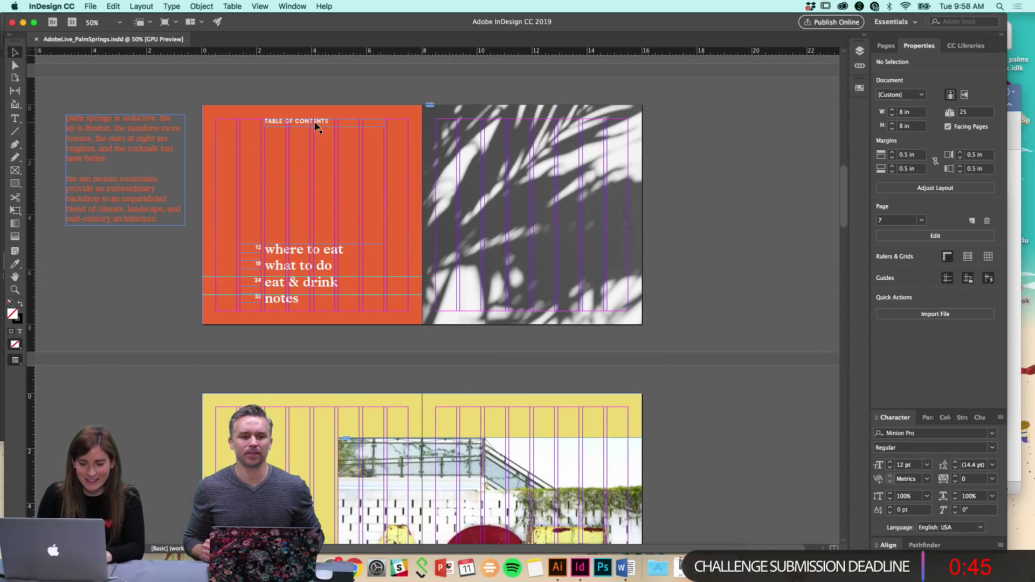
click(319, 122)
scroll(318, 135, down, 2)
scroll(319, 137, down, 1)
key(super+c)
key(shift+alt+super+v)
Replace the text of the pasted heading on the yellow spread with WHERE TO STAY
click(322, 317)
key(super+equal)
key(t)
triple_click(375, 337)
text(where to st)
click(314, 294)
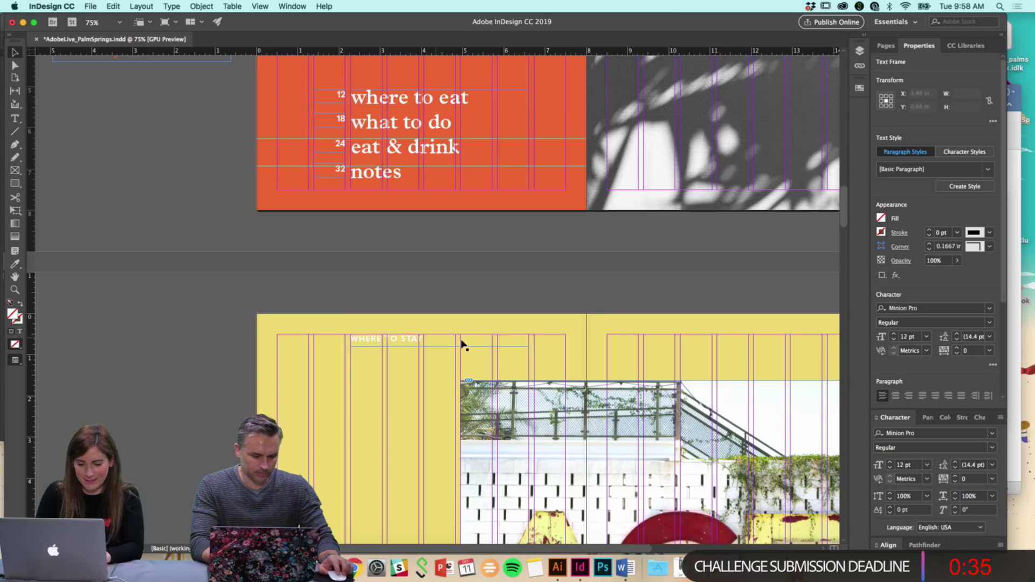
Narrow the ACE photo's frame from its left edge by one grid column, about 0.9 in
scroll(461, 342, down, 3)
scroll(462, 341, right, 3)
click(404, 341)
drag(363, 439, 400, 441)
click(476, 233)
Fit the ACE picture to its narrowed frame with Fill Frame Proportionally
scroll(476, 233, down, 3)
scroll(475, 233, right, 2)
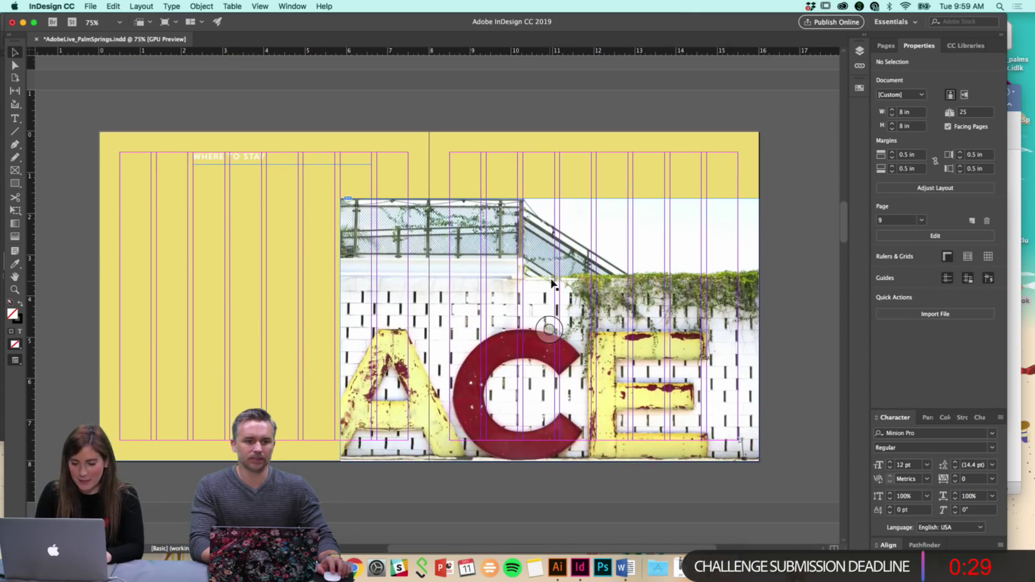
click(569, 281)
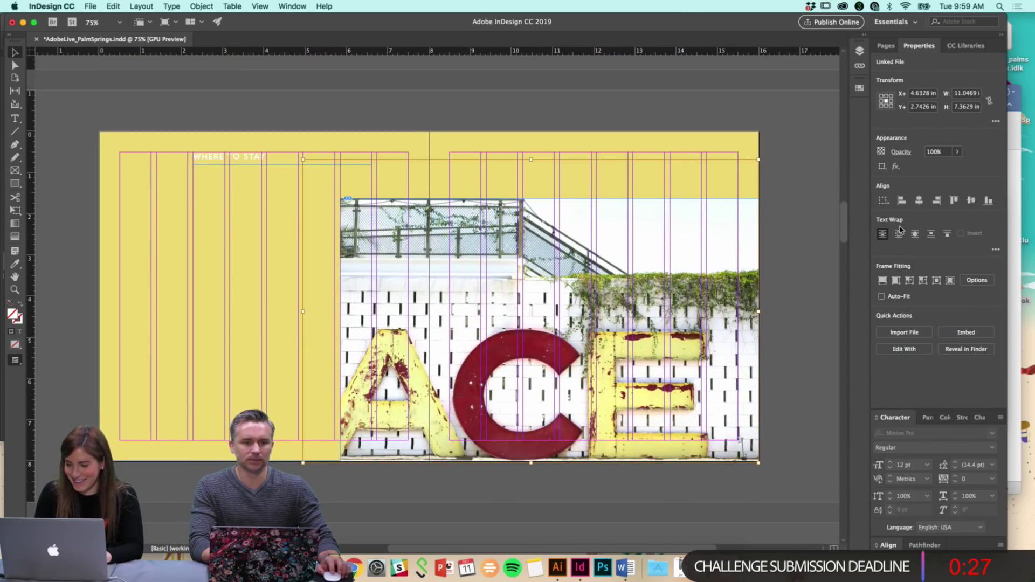
click(883, 280)
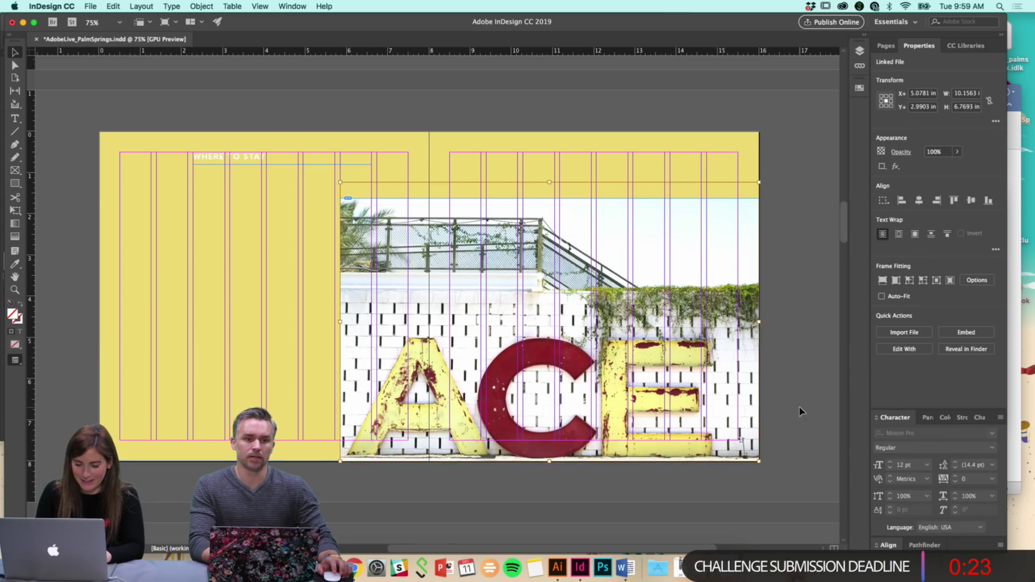
click(800, 411)
Return to the table of contents spread and save the document
scroll(800, 412, up, 3)
scroll(799, 411, up, 8)
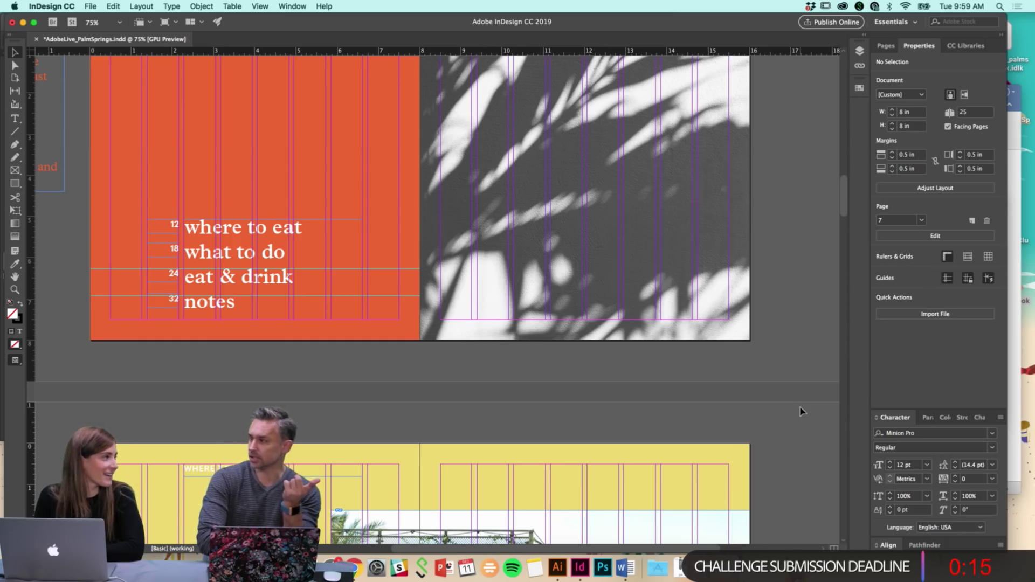
scroll(771, 361, up, 4)
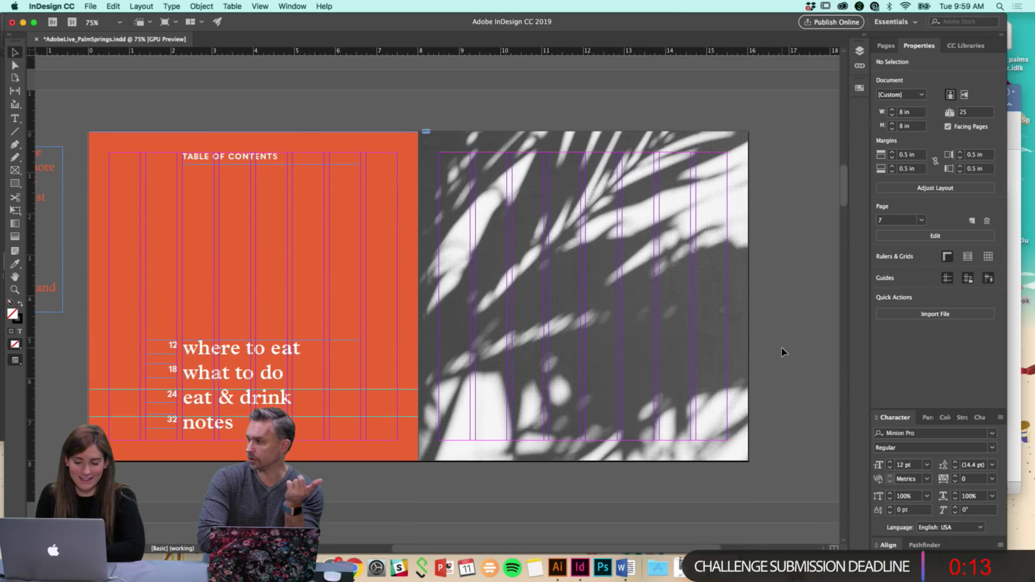
key(super+minus)
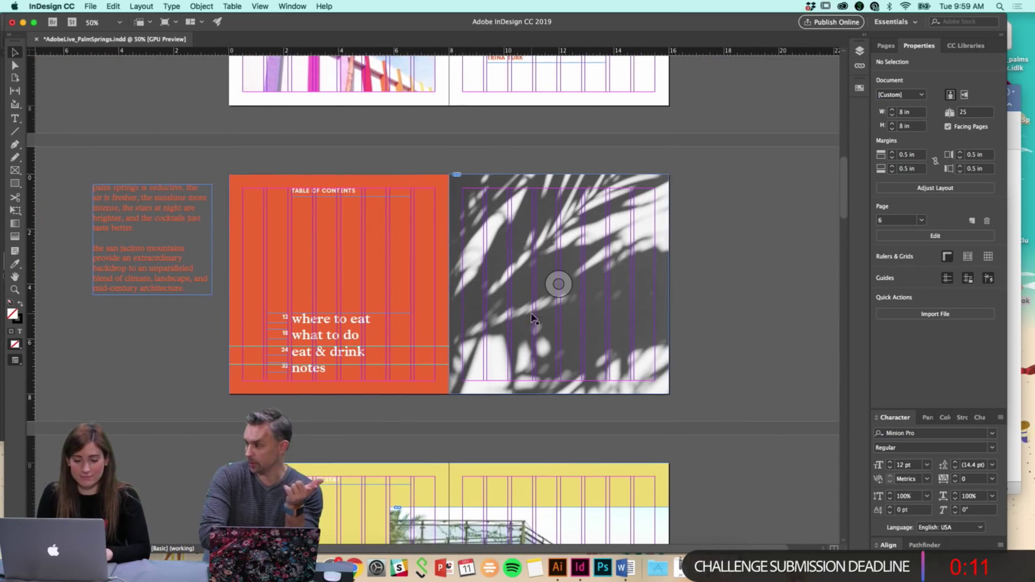
key(super+equal)
scroll(441, 398, up, 5)
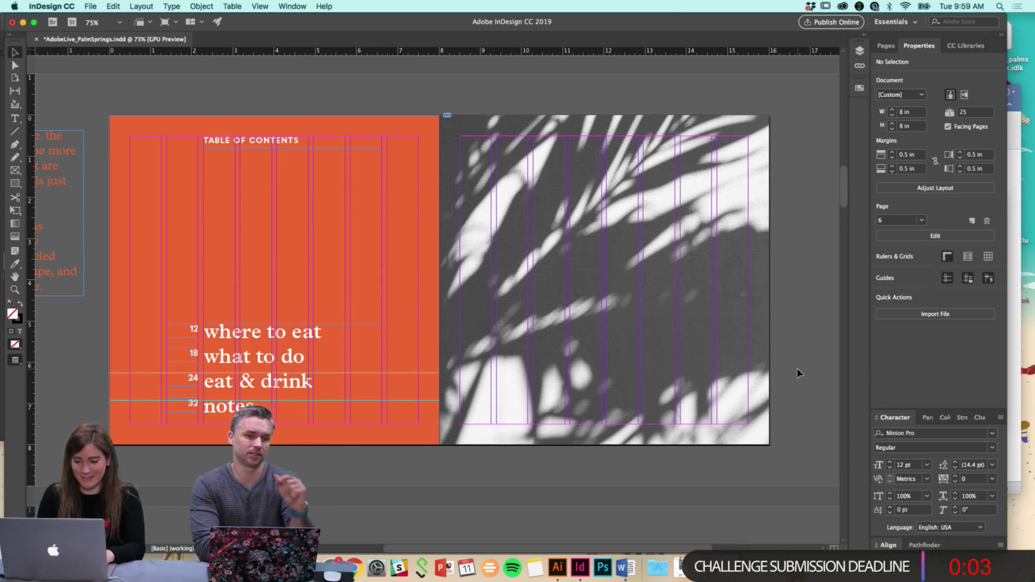
key(super+s)
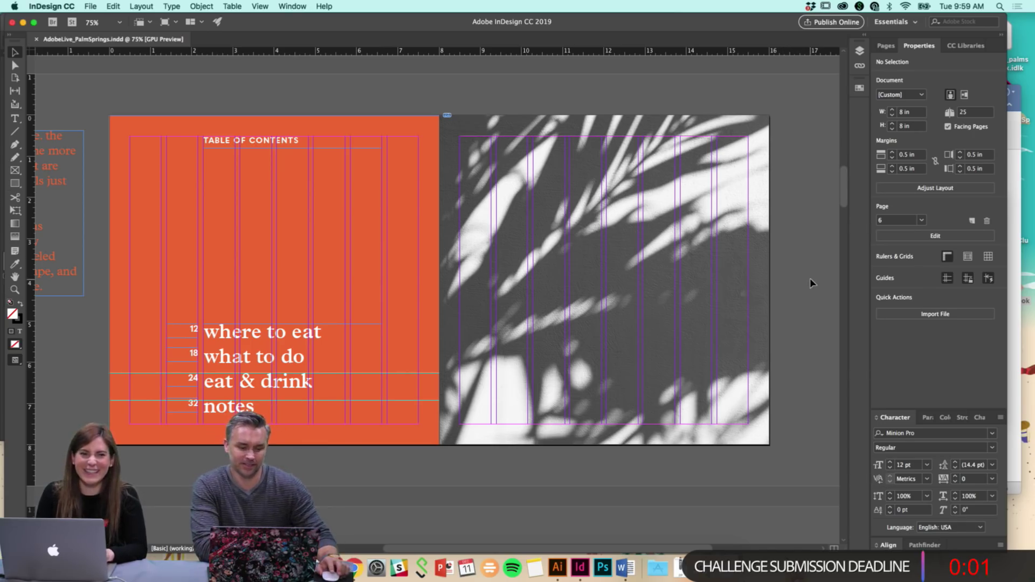
Preview the blank first page and the opening house photo spread in Presentation mode, leaving the document open
scroll(809, 276, up, 5)
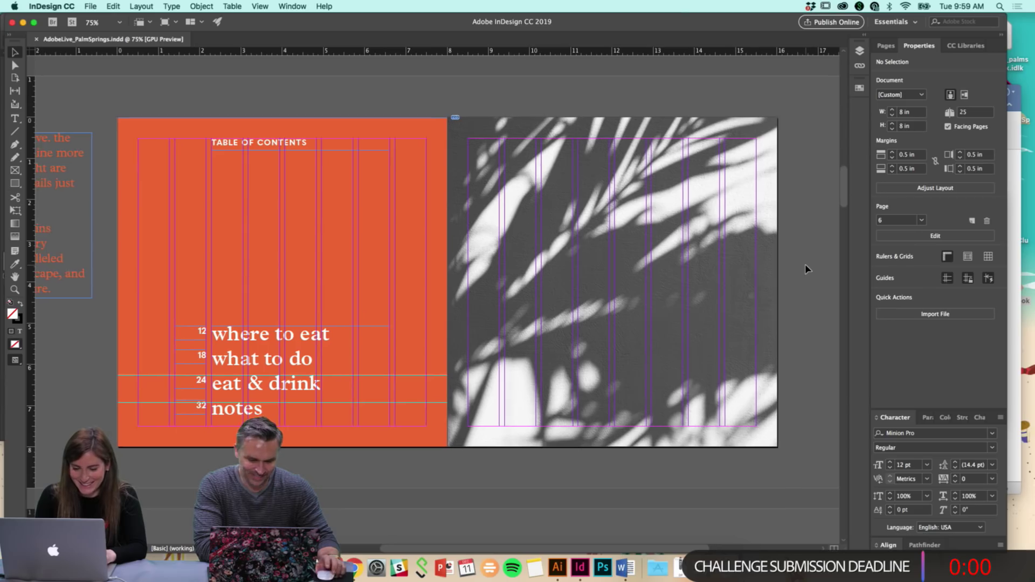
scroll(807, 269, up, 7)
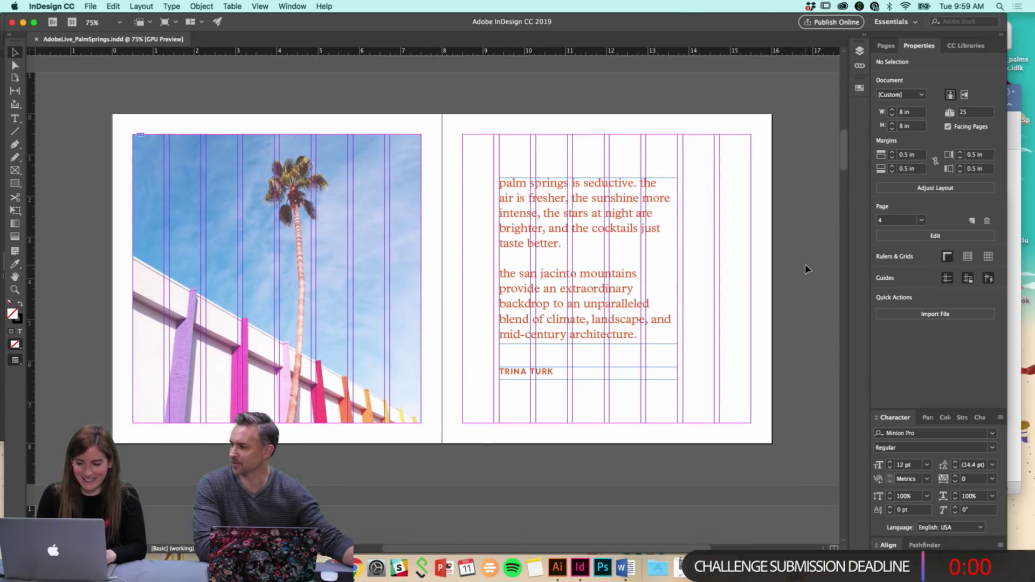
scroll(807, 269, up, 15)
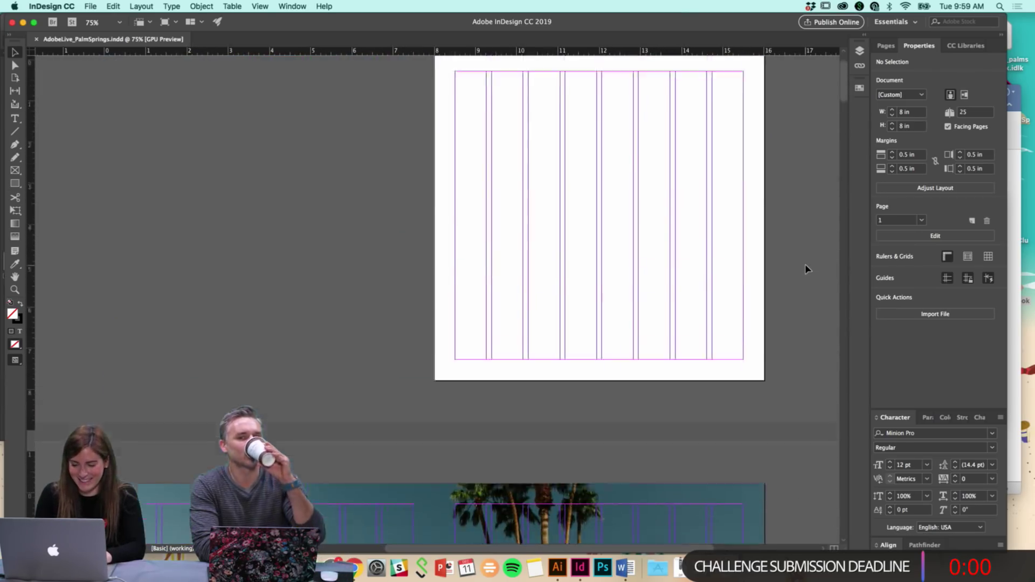
key(shift+w)
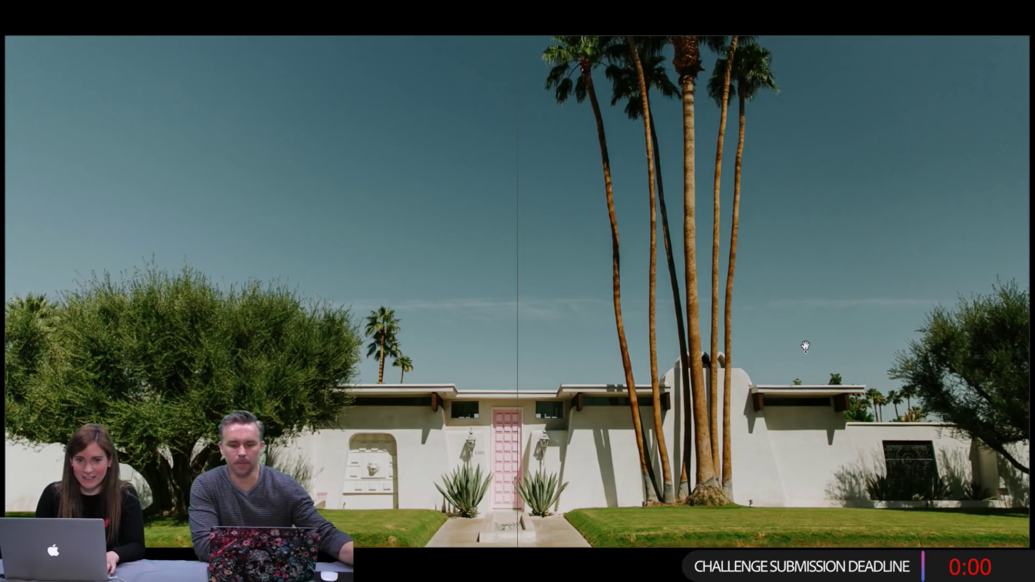
key(Left)
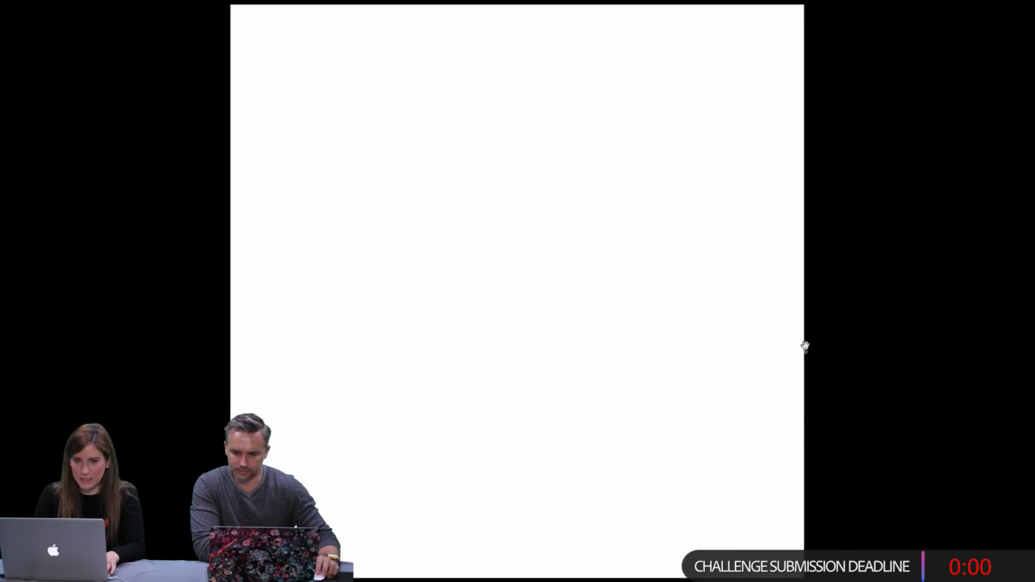
key(Right)
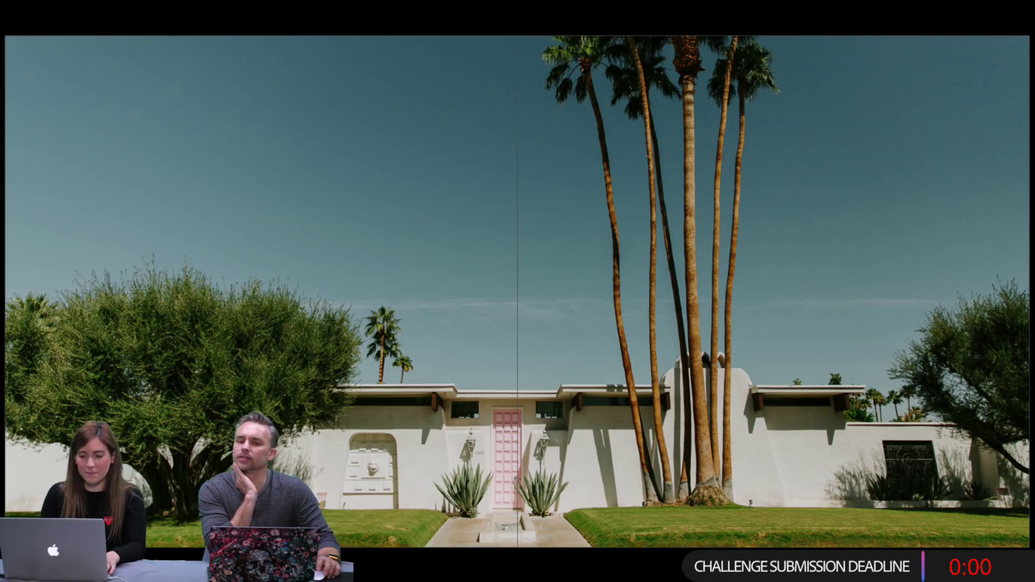
key(Escape)
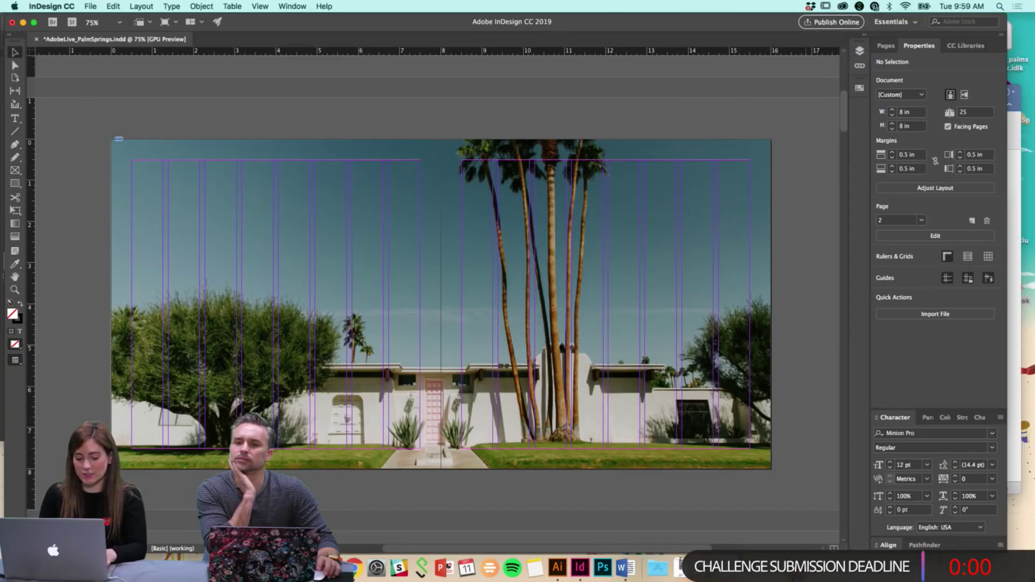
key(super+w)
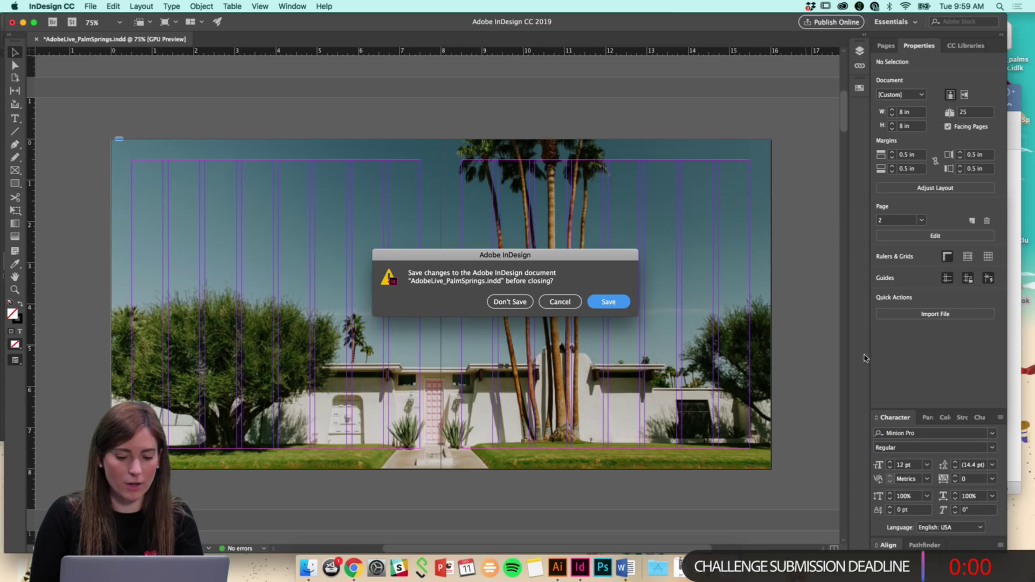
click(572, 302)
Present the spreads from the opening house photo through the palm quote to the table of contents in Presentation mode
key(shift+w)
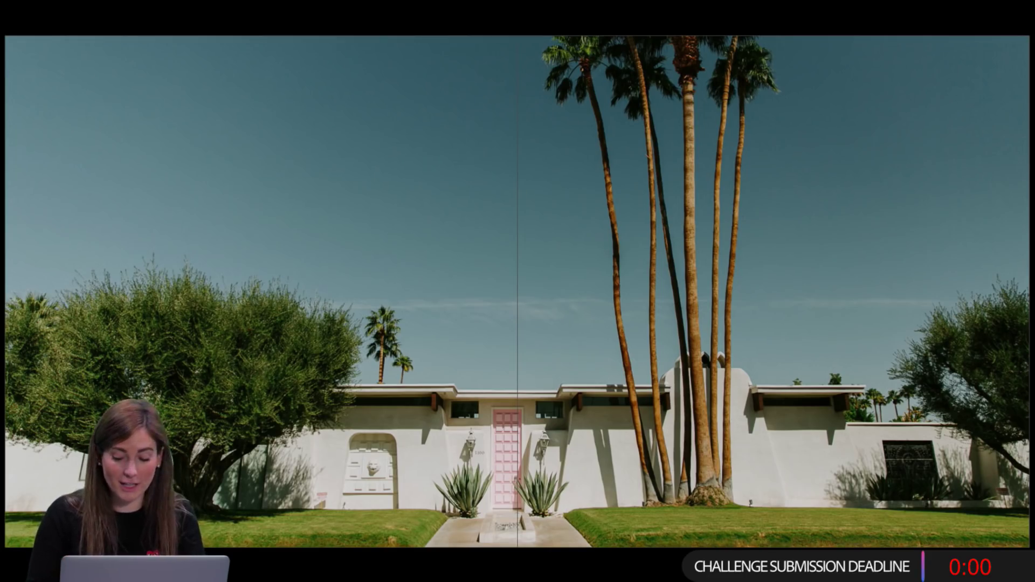
key(Escape)
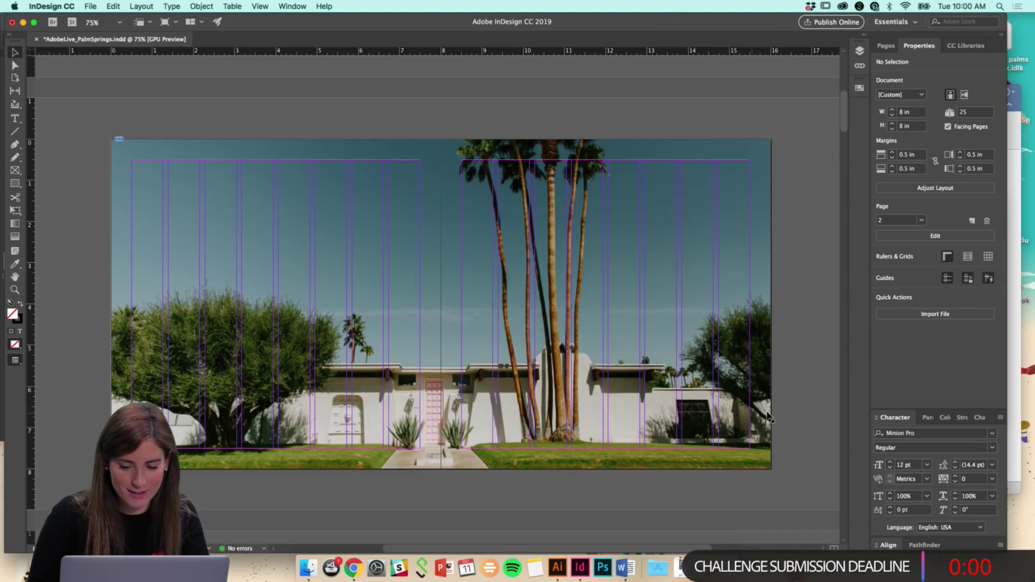
scroll(794, 416, down, 8)
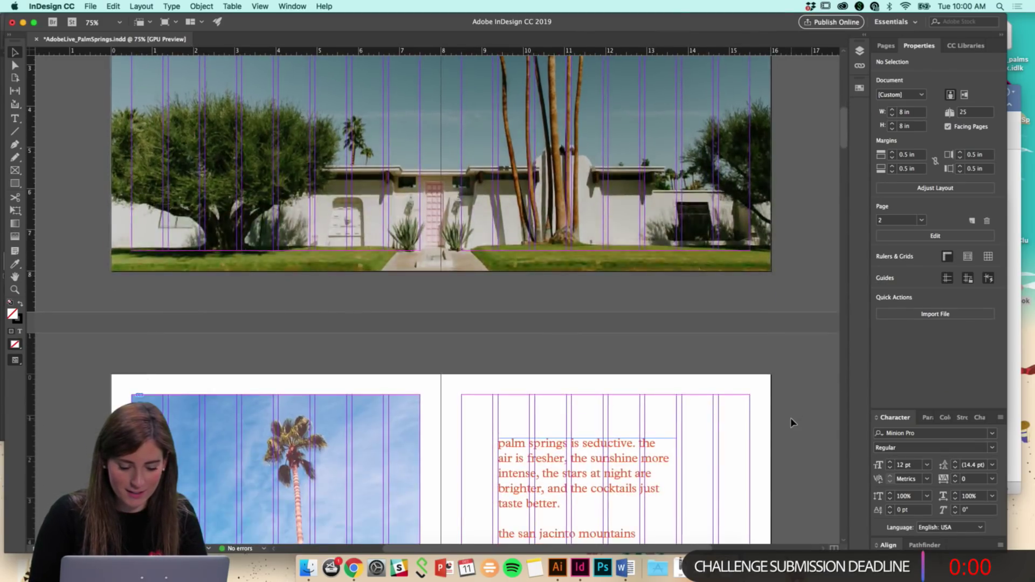
key(shift+w)
key(Right)
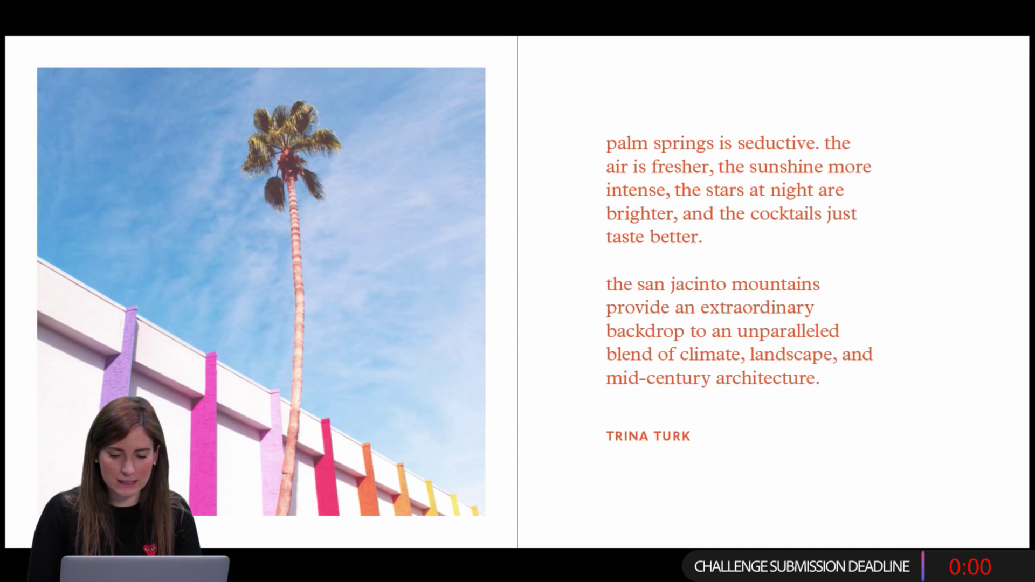
key(Right)
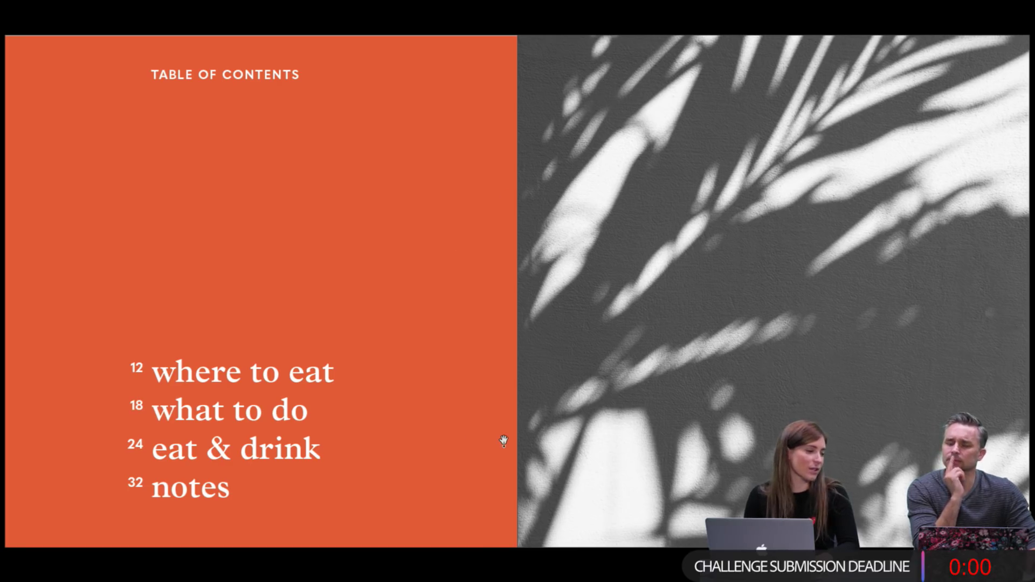
key(Escape)
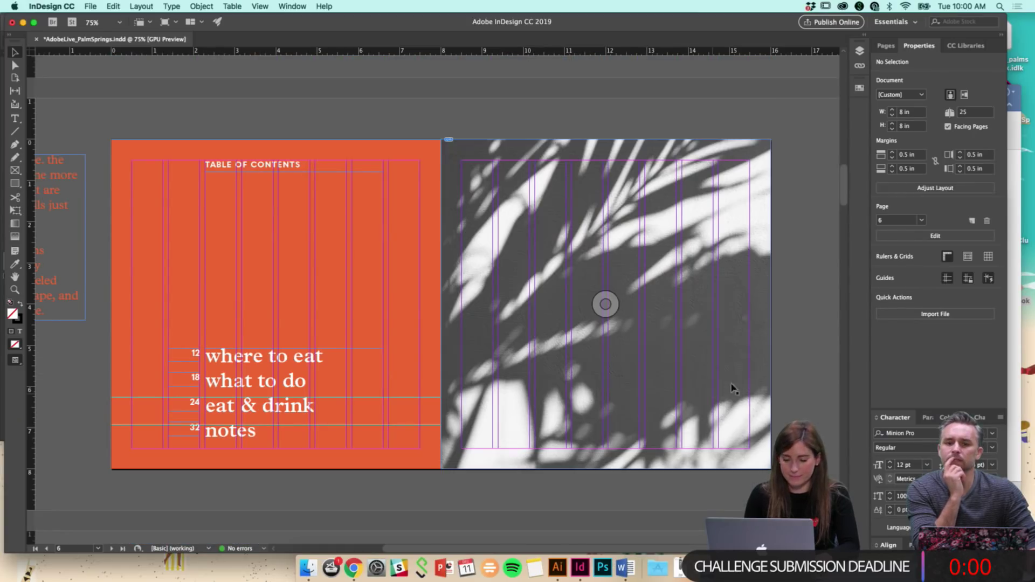
Save the document and go to the yellow WHERE TO STAY spread with the ACE photo
key(super+s)
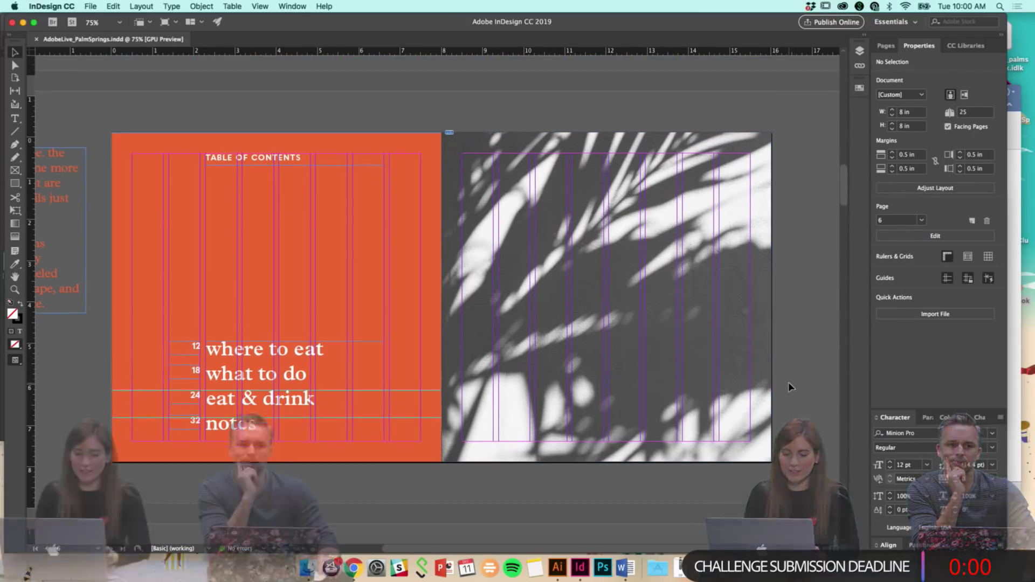
scroll(793, 365, down, 3)
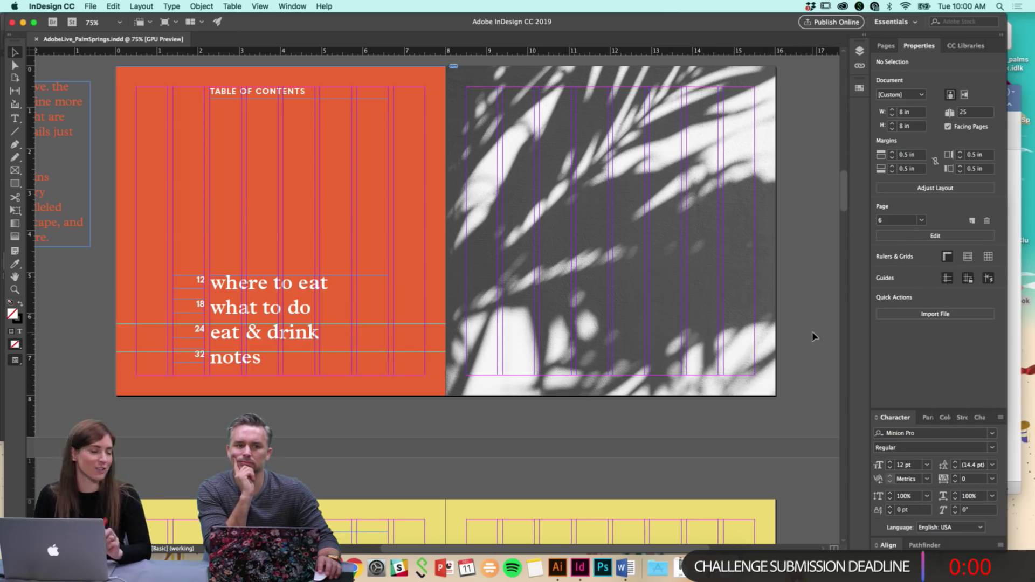
scroll(814, 337, up, 1)
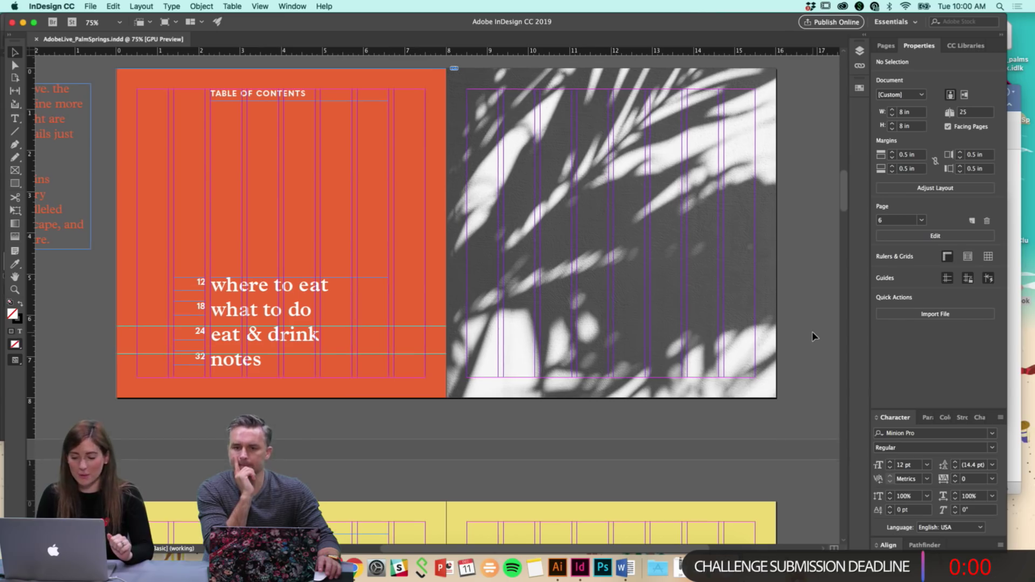
scroll(814, 337, down, 10)
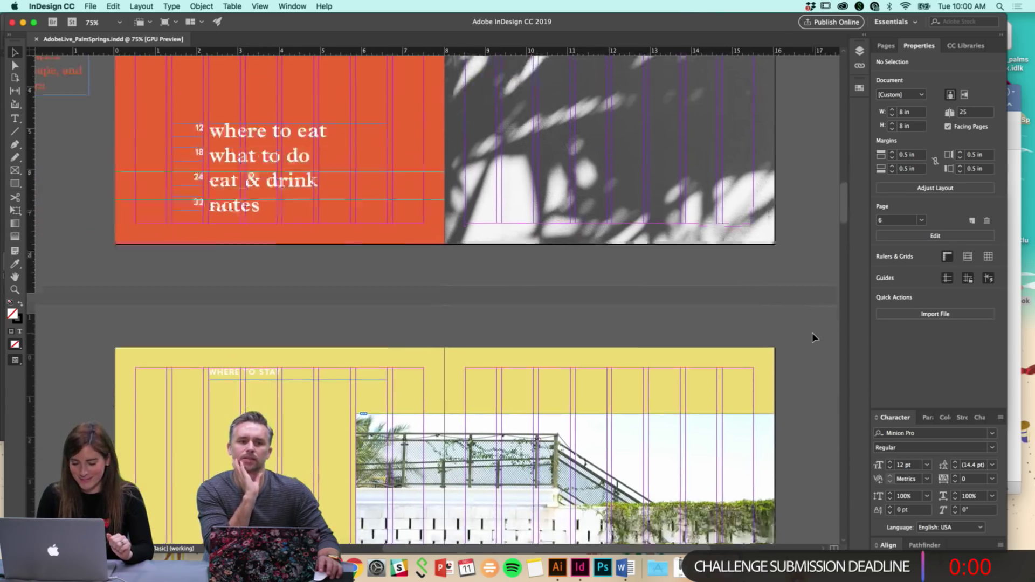
scroll(814, 337, down, 1)
scroll(814, 338, up, 5)
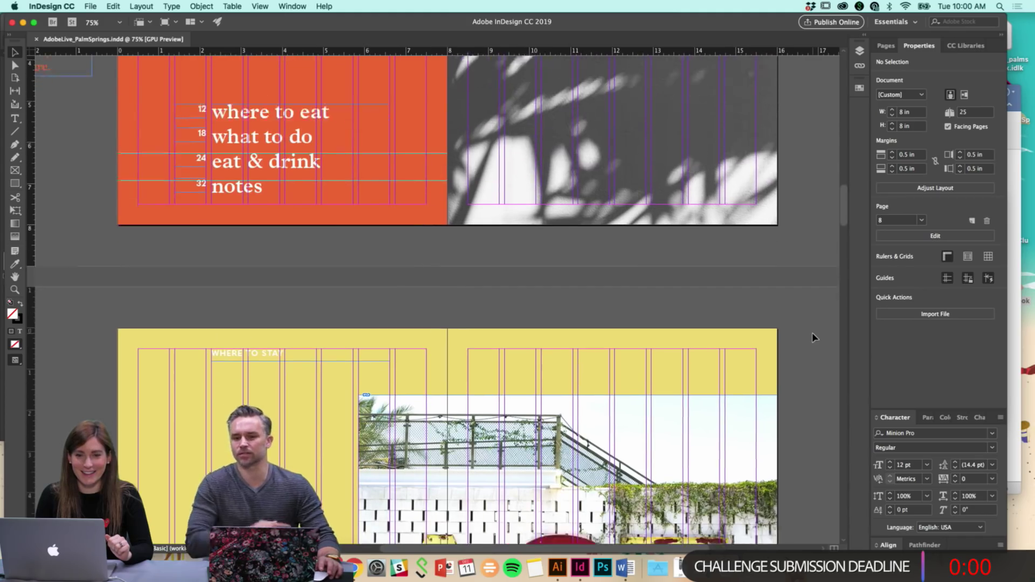
scroll(814, 337, down, 7)
scroll(814, 338, down, 2)
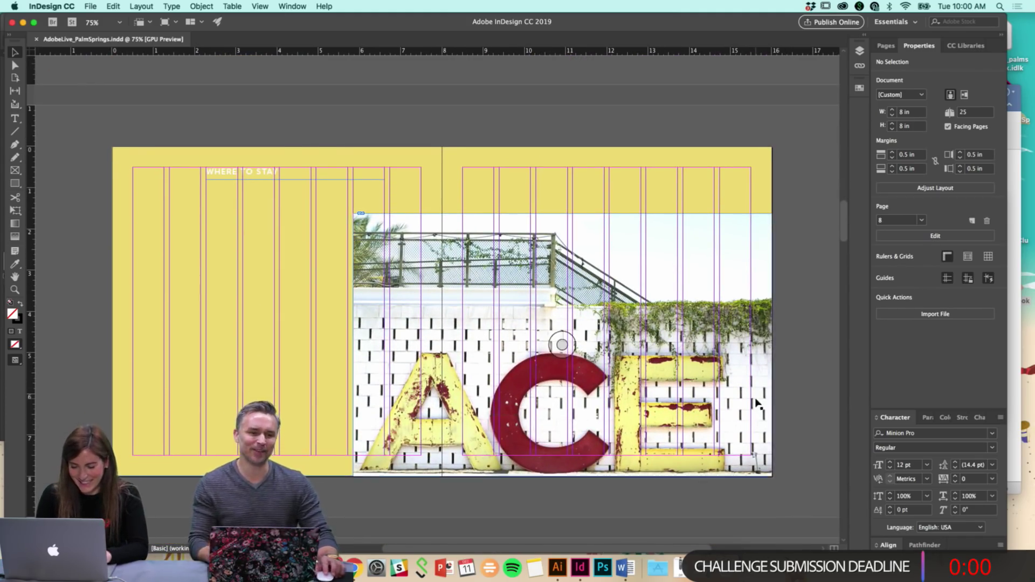
Compare the yellow WHERE TO STAY spread with the table of contents and palm quote spreads above it
scroll(760, 415, down, 8)
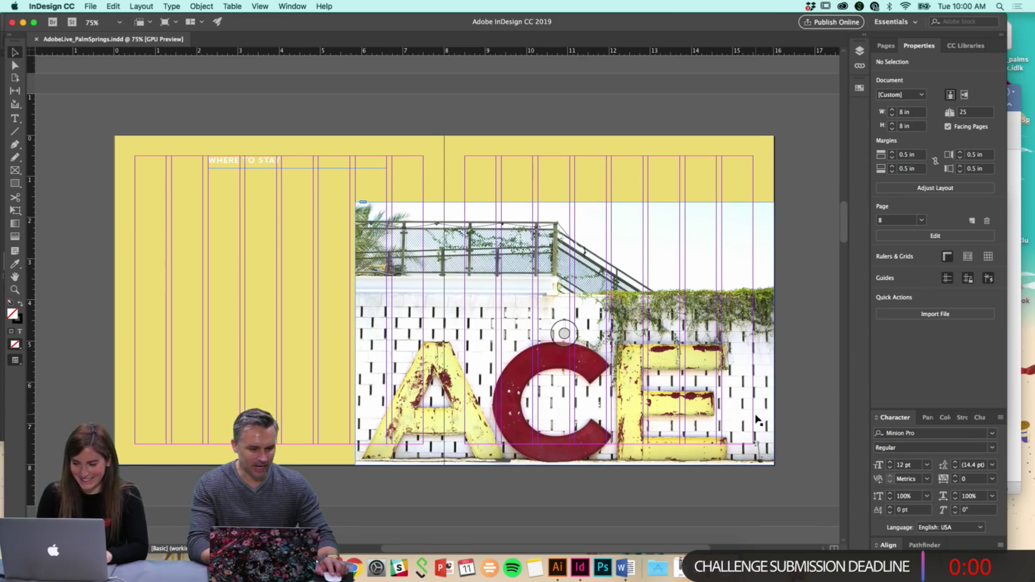
scroll(775, 447, up, 5)
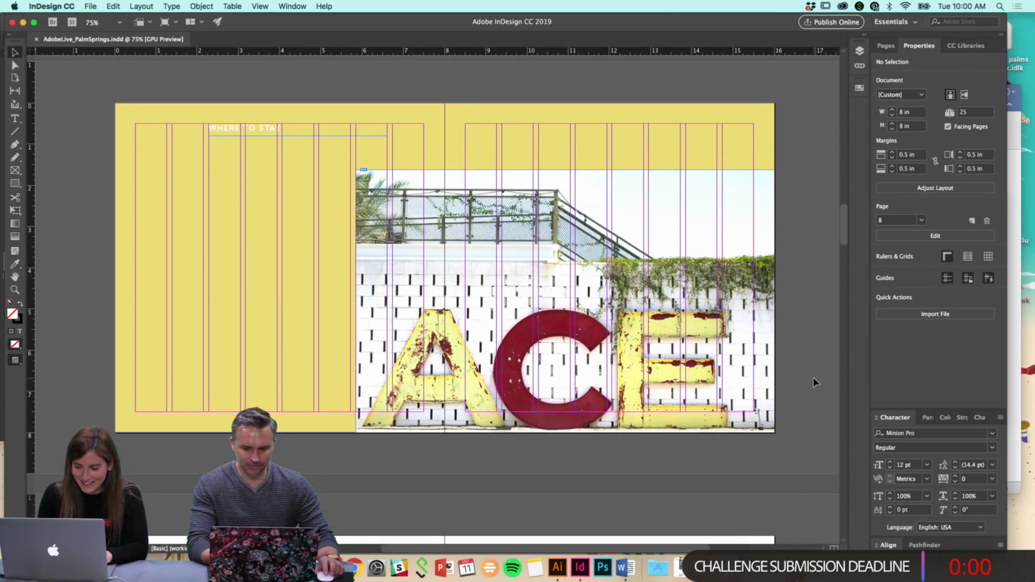
scroll(814, 381, up, 20)
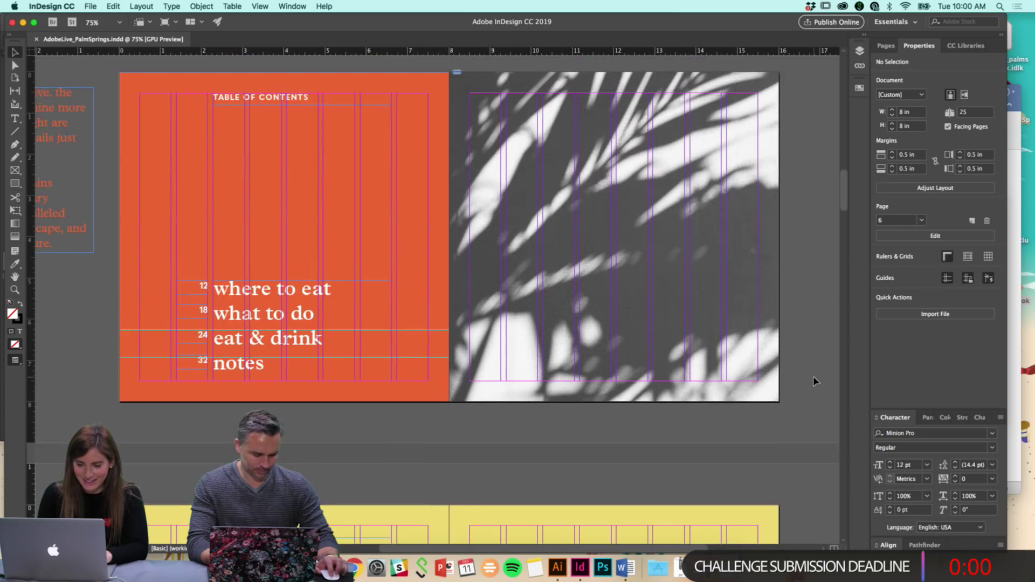
scroll(815, 381, up, 15)
scroll(815, 381, down, 16)
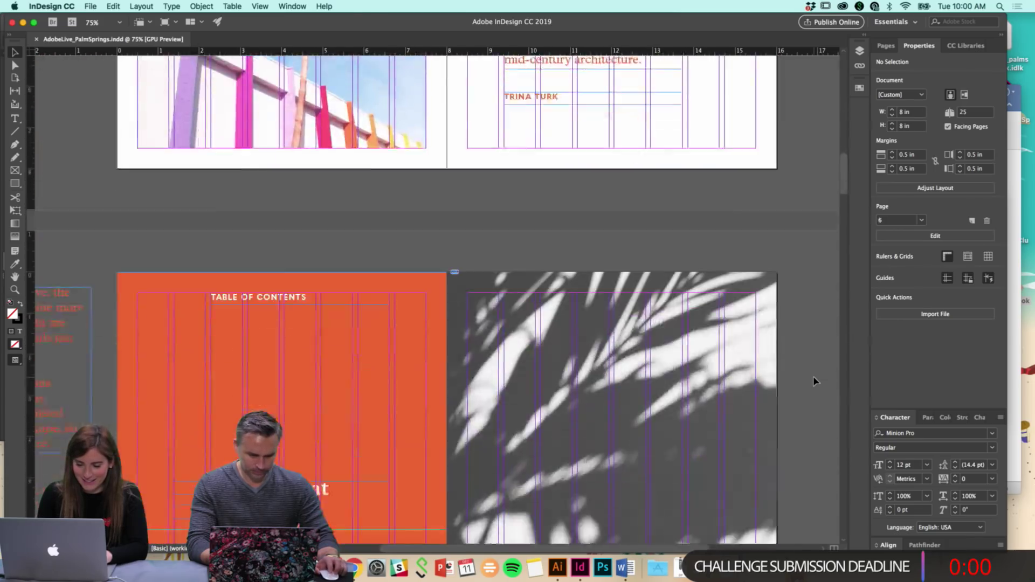
scroll(814, 382, down, 20)
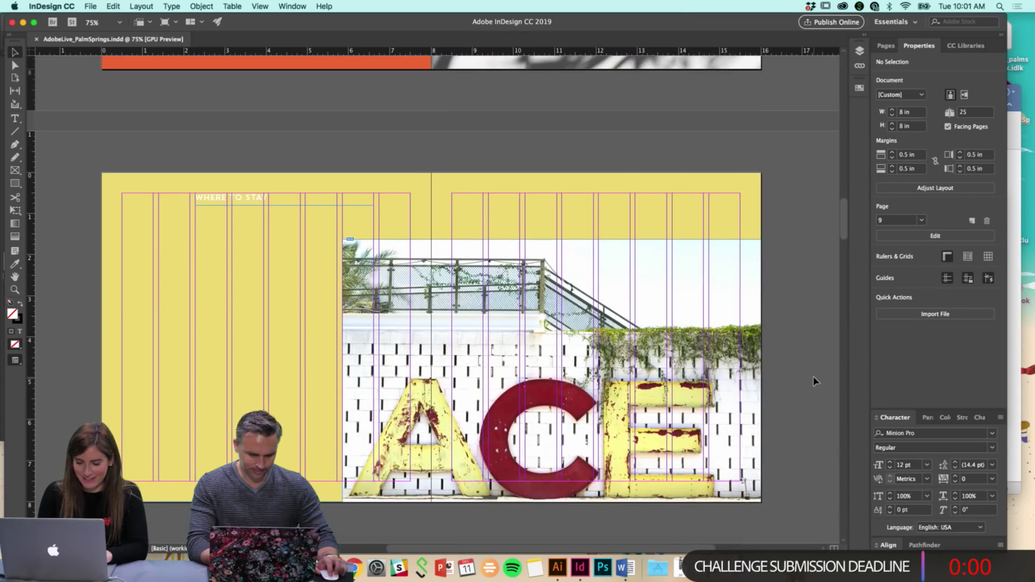
scroll(294, 312, up, 5)
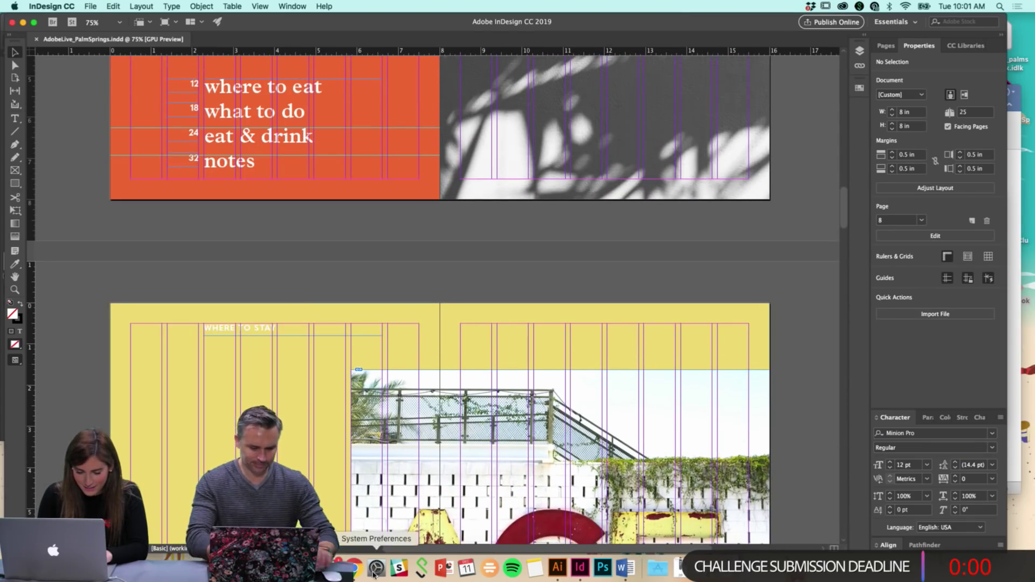
Switch to Word to read the where to stay copy in PalmSprings_copy, and return to the InDesign layout
click(625, 568)
click(618, 389)
scroll(647, 389, down, 2)
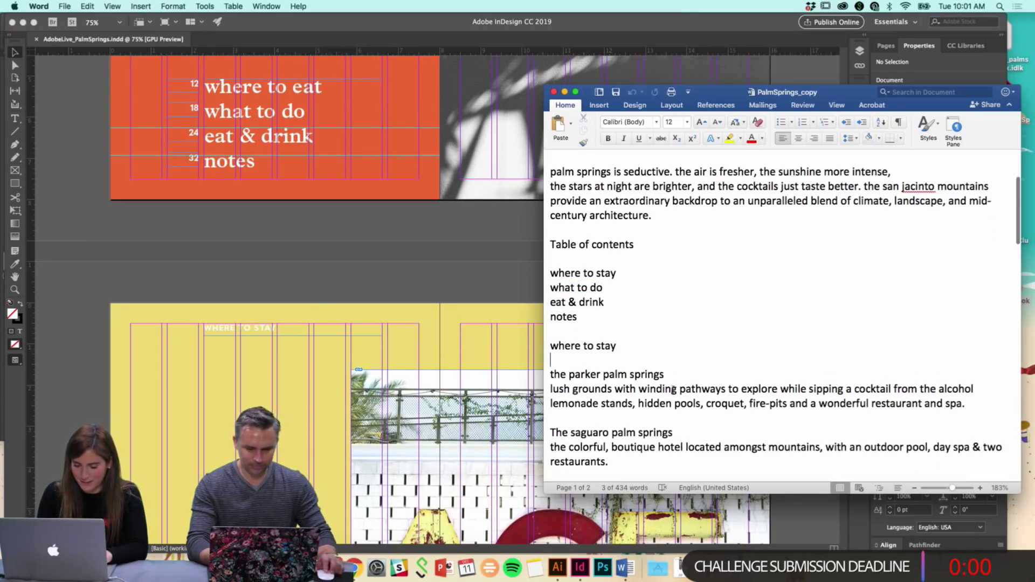
click(393, 232)
scroll(292, 199, up, 1)
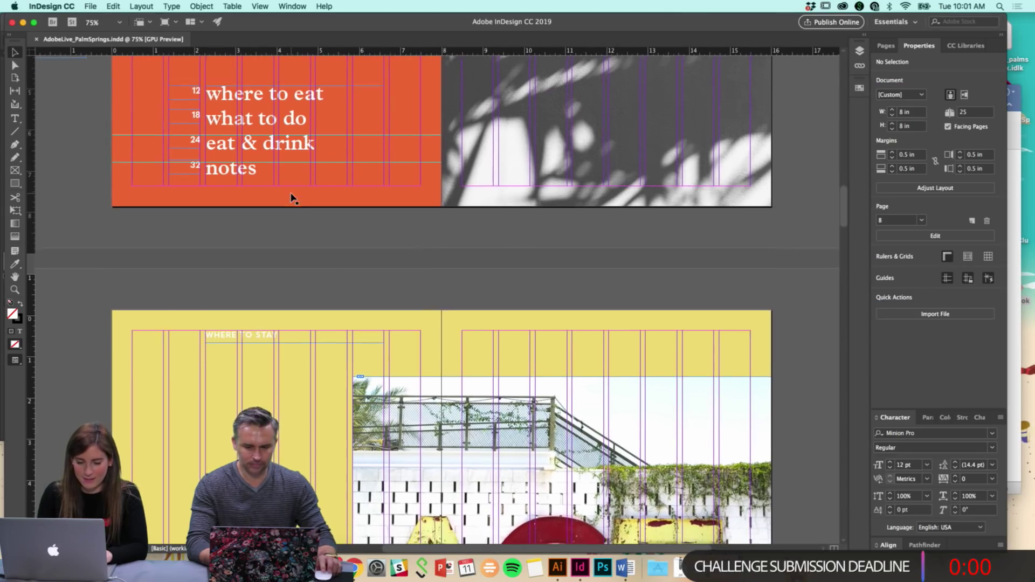
scroll(292, 199, down, 5)
click(625, 568)
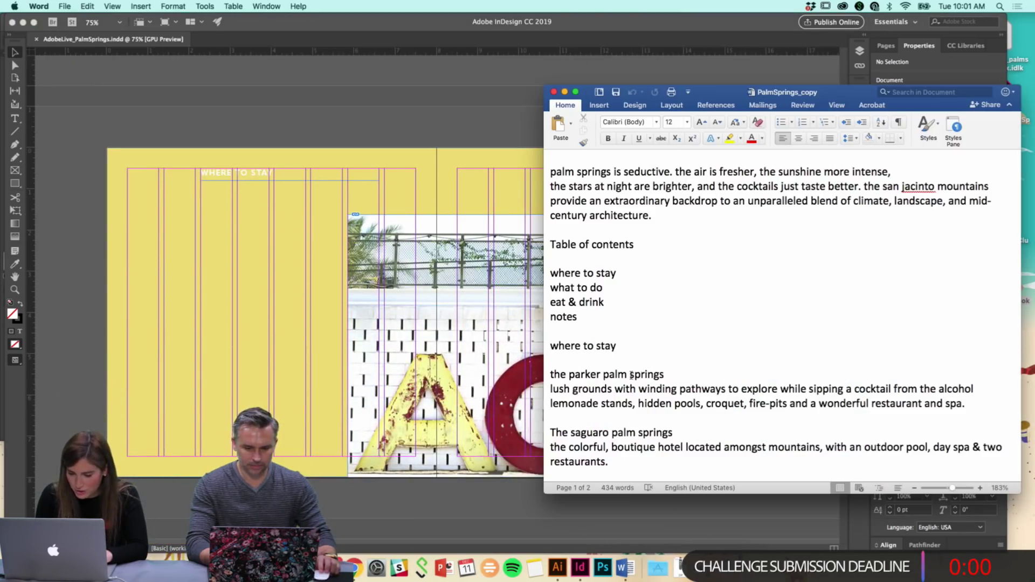
click(270, 132)
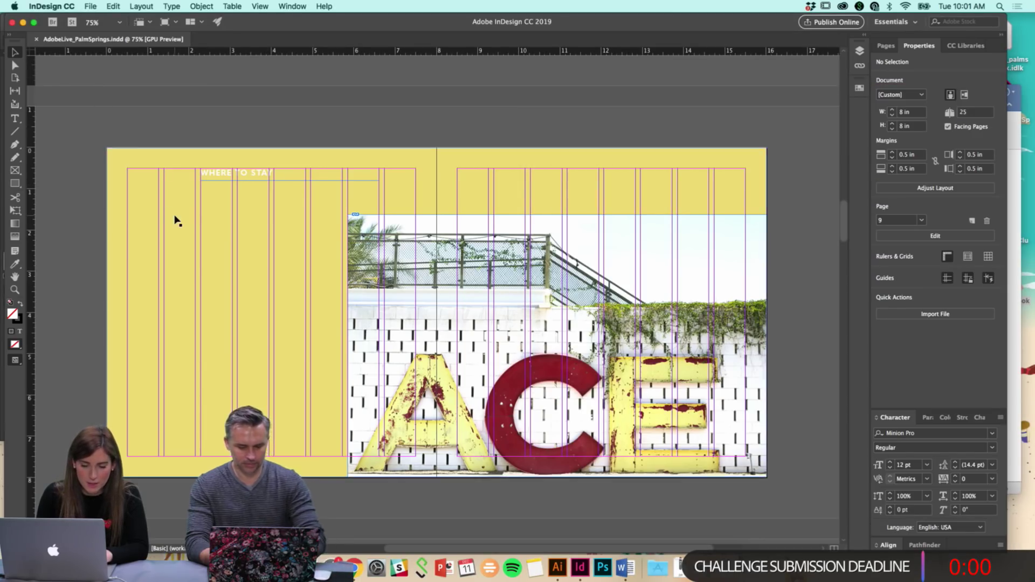
Shift the WHERE TO STAY heading one grid column outward and duplicate it about 4.4 in down the page, with its frame reaching the bottom margin
scroll(176, 221, up, 2)
scroll(175, 220, up, 10)
scroll(176, 220, down, 10)
scroll(176, 220, up, 6)
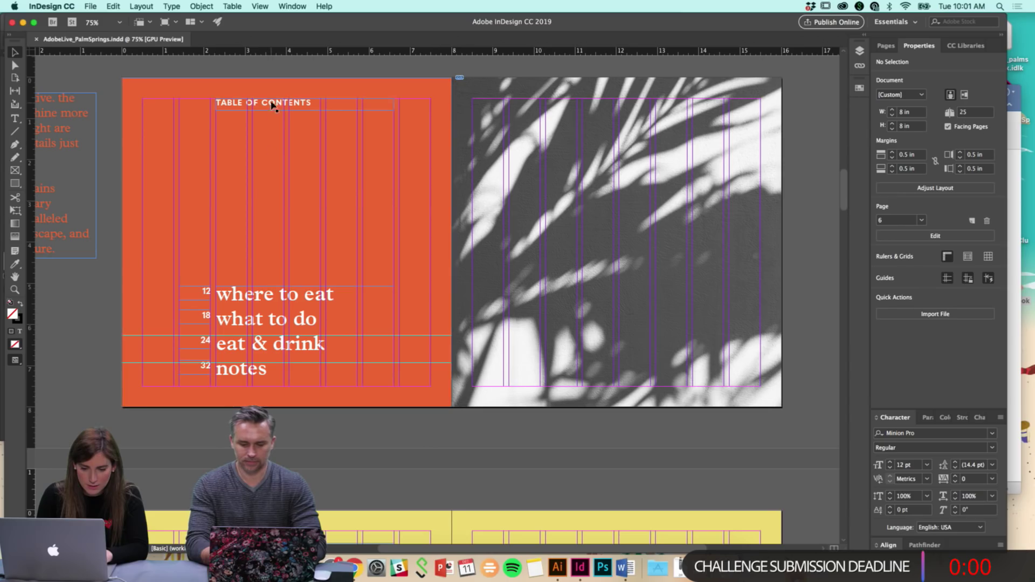
scroll(216, 299, down, 3)
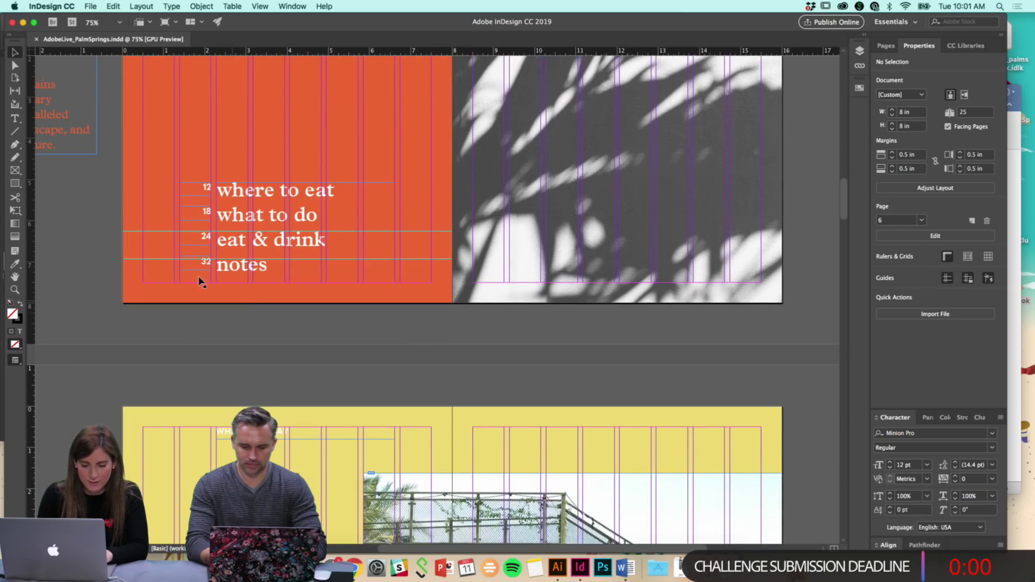
scroll(216, 361, down, 6)
scroll(319, 303, up, 3)
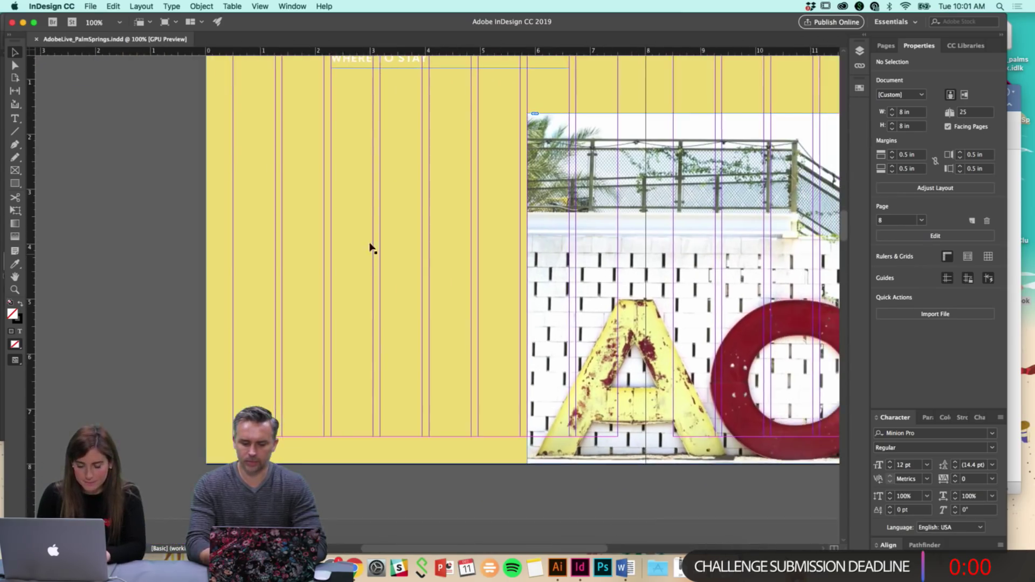
drag(365, 106, 311, 481)
click(192, 138)
drag(401, 469, 404, 317)
click(157, 311)
mouse_move(341, 330)
mouse_down()
mouse_move(335, 323)
mouse_move(340, 330)
mouse_up()
click(131, 326)
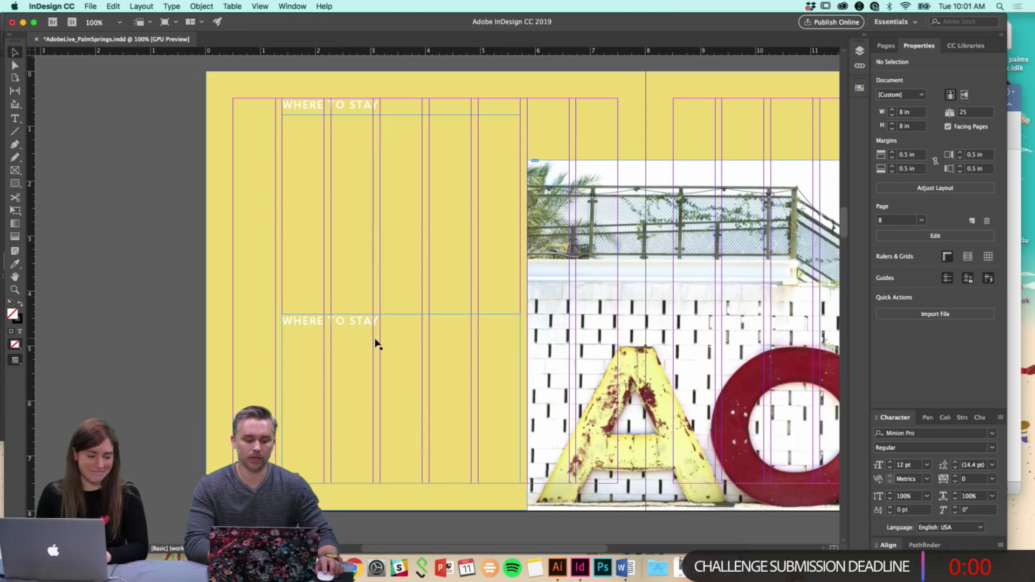
Check the font and size used for the entries on the orange table of contents page
scroll(340, 327, up, 10)
double_click(381, 150)
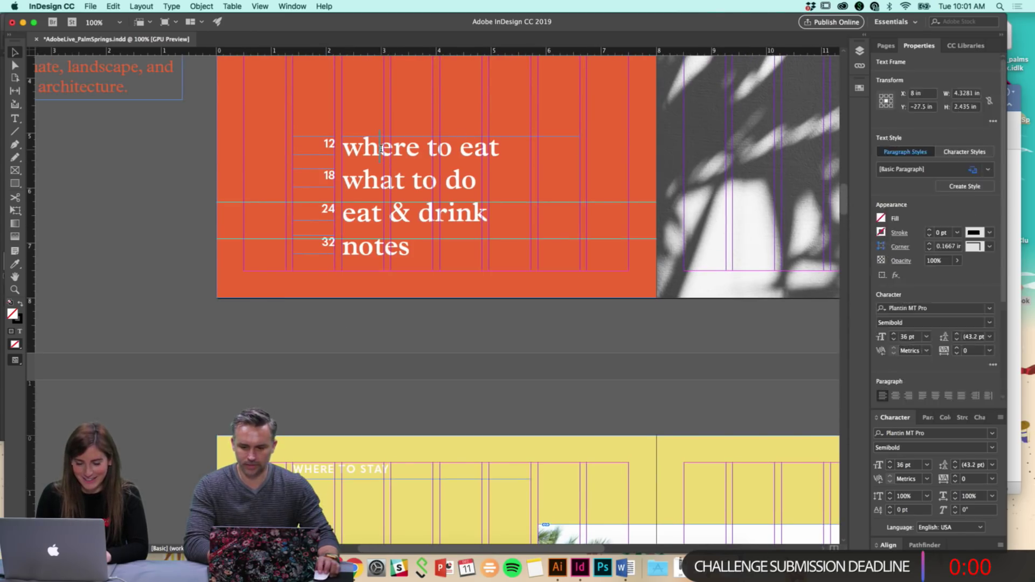
double_click(417, 150)
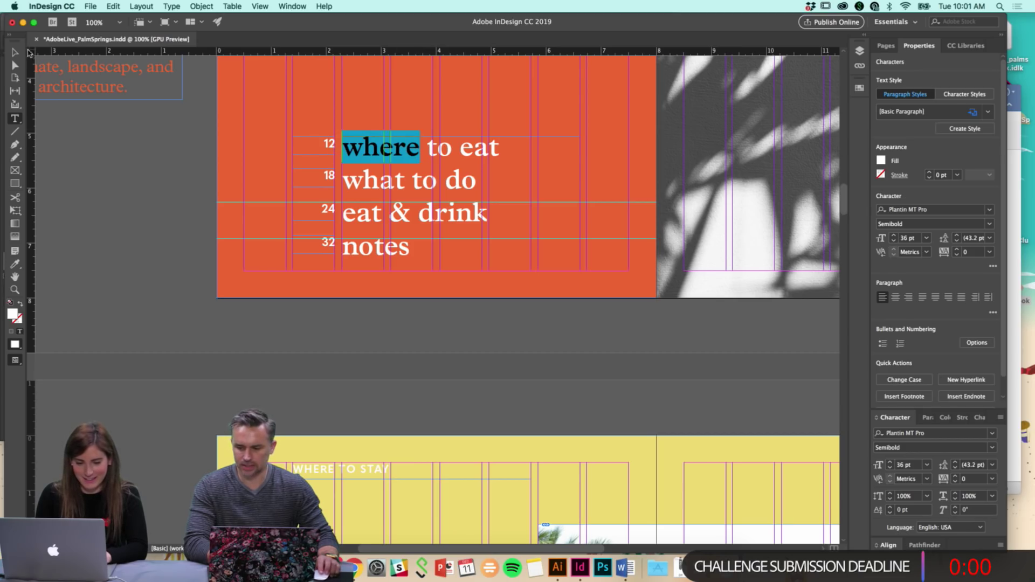
click(15, 52)
scroll(214, 299, down, 5)
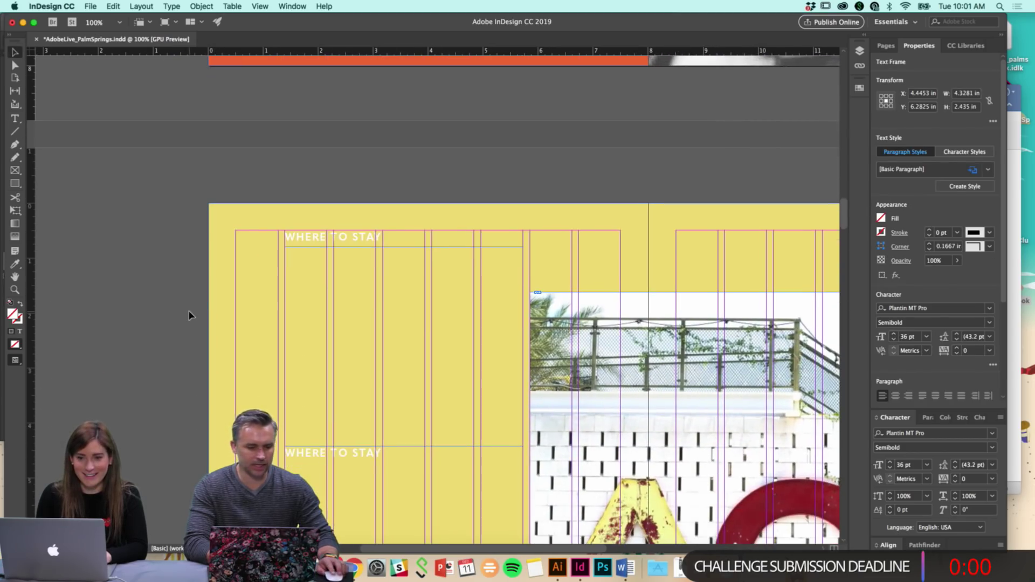
click(173, 324)
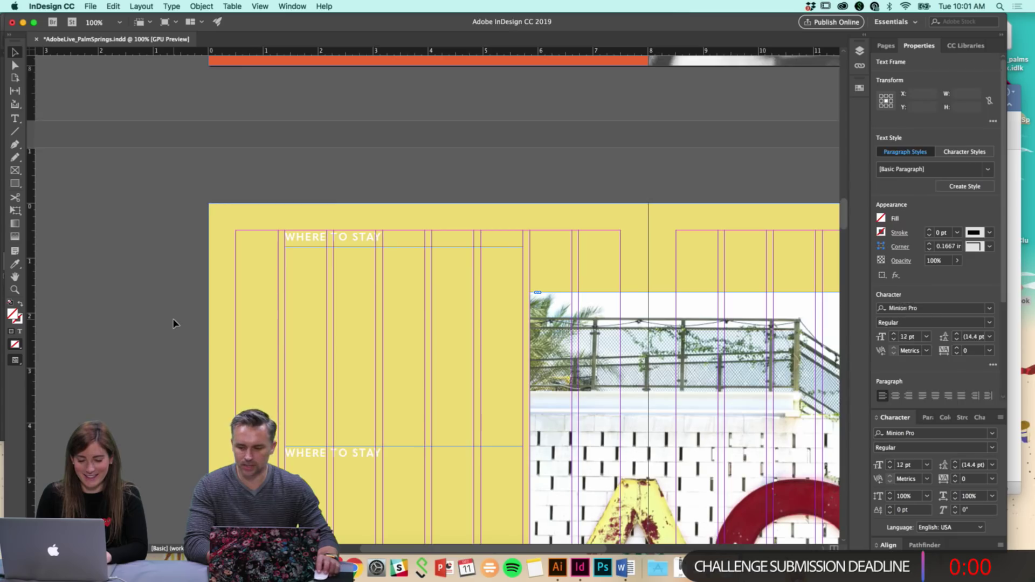
Set the duplicated WHERE TO STAY text lower on the yellow page to Plantin MT Pro Light
scroll(340, 323, down, 5)
double_click(349, 308)
key(super+a)
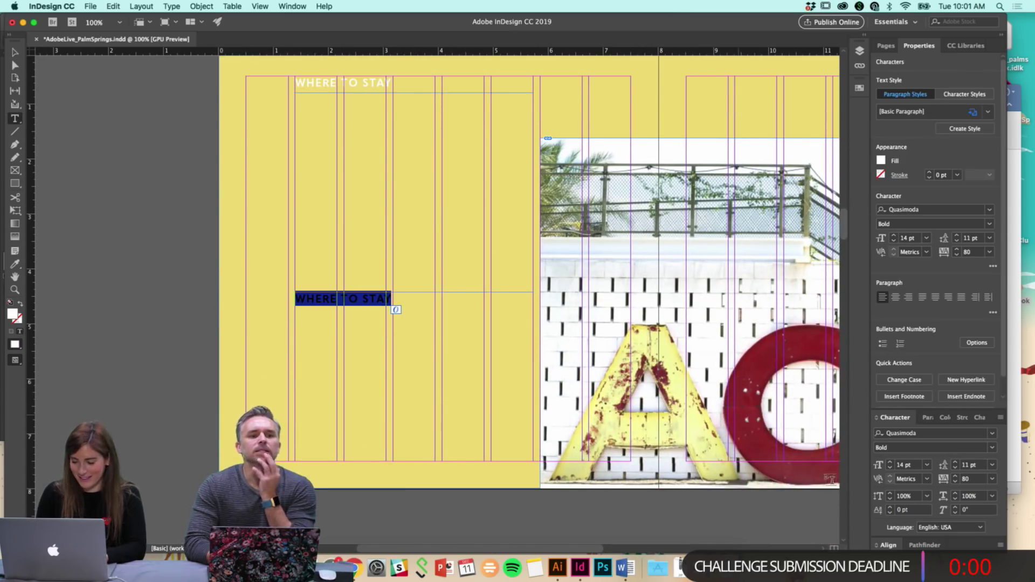
click(917, 434)
text(pla)
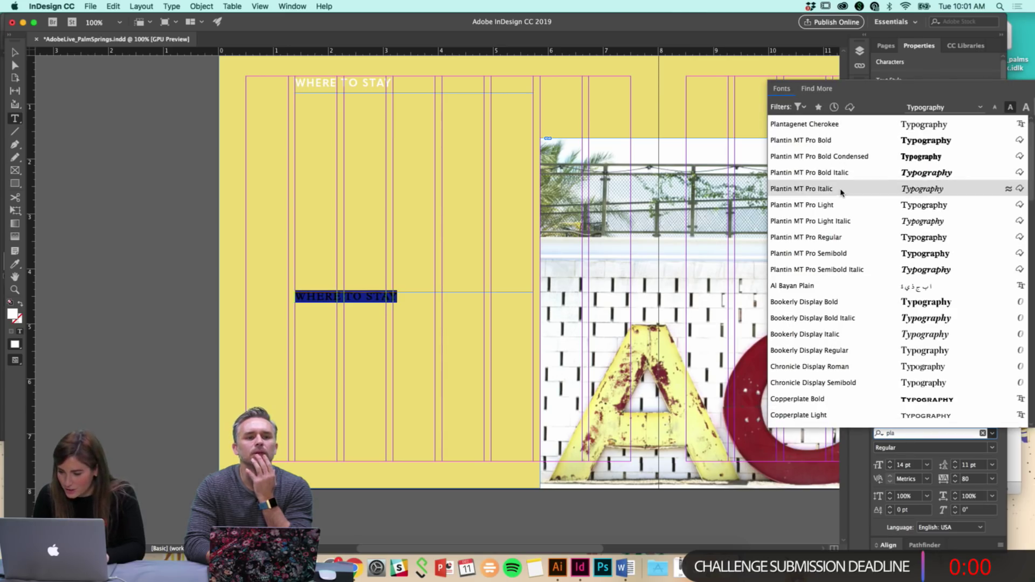
click(840, 209)
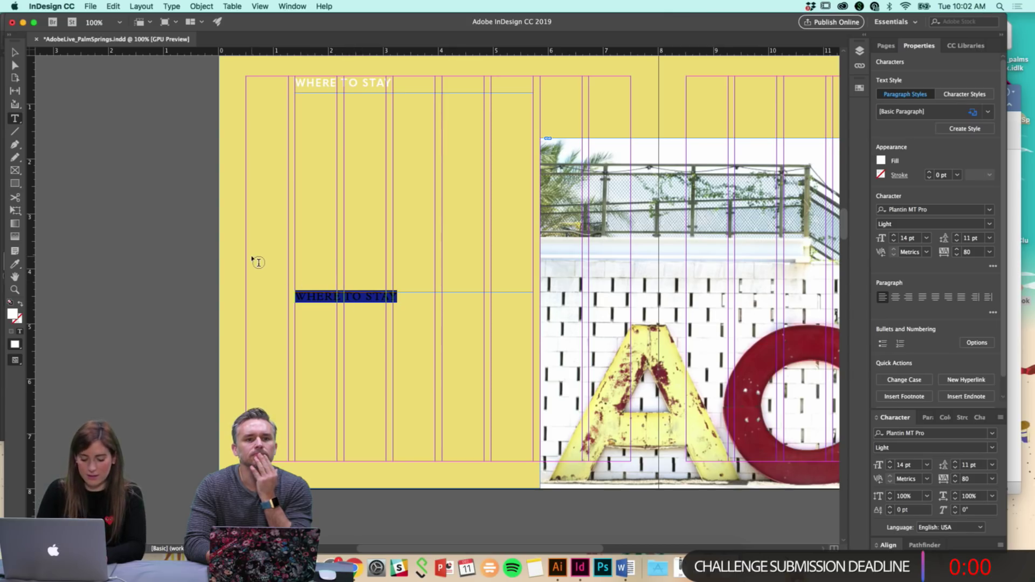
Replace the duplicated heading text with the hotel name "the parker palm springs"
drag(295, 297, 397, 297)
text(the parker pa)
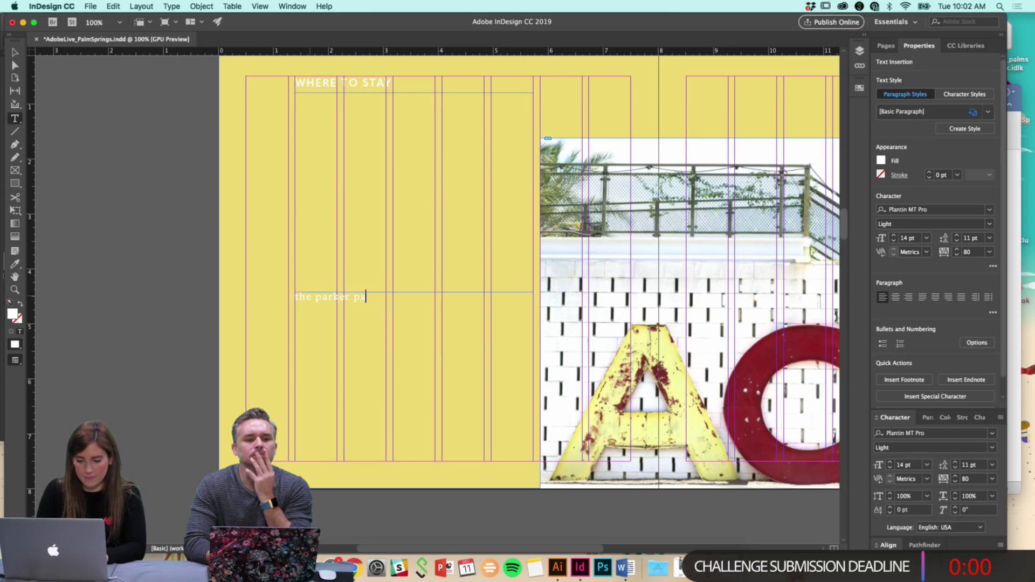
text(lm springs)
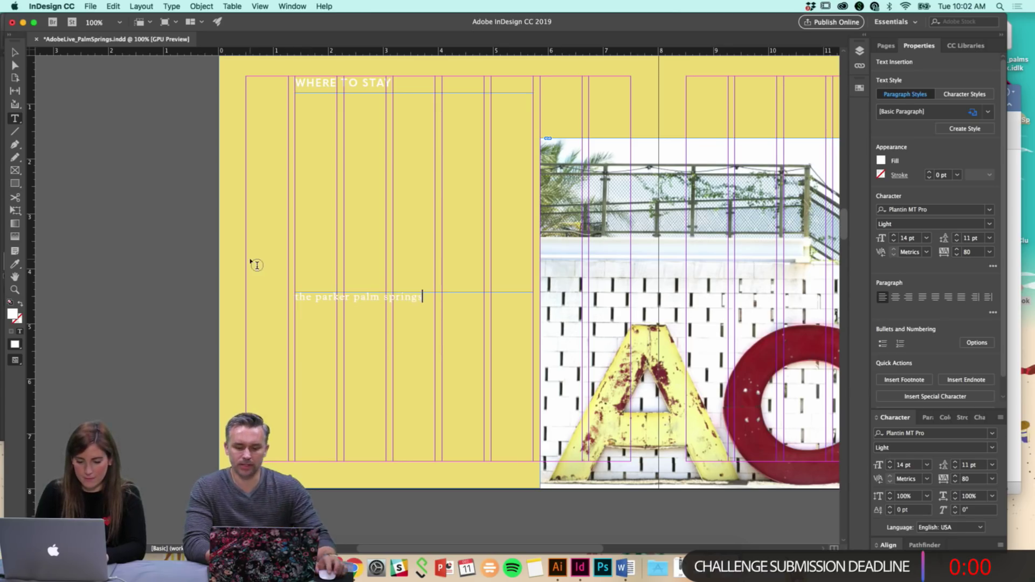
Set the hotel name's tracking to 60 and preview the yellow spread without guides or frame edges
drag(296, 297, 423, 298)
key(alt+Left)
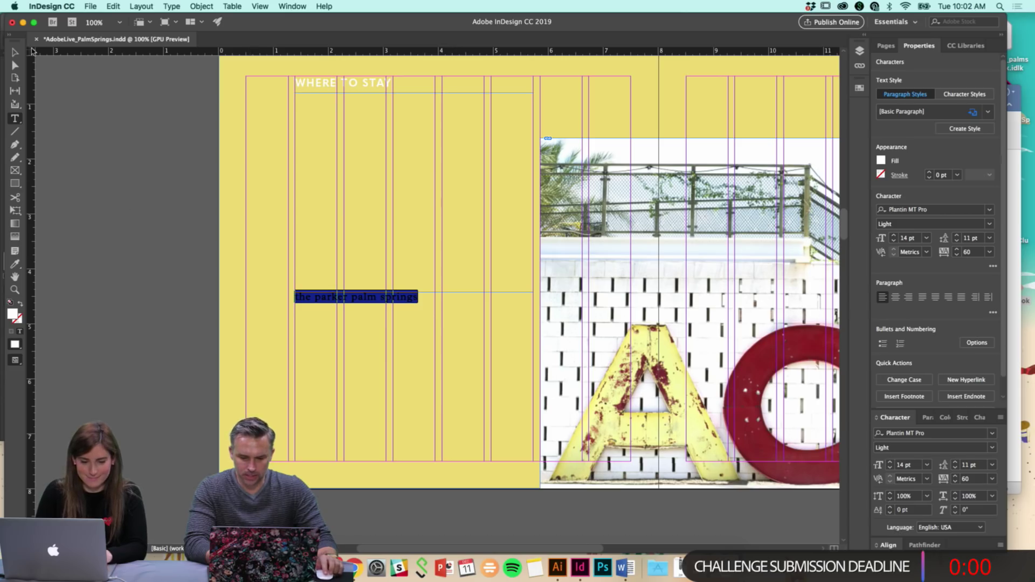
key(Escape)
click(204, 278)
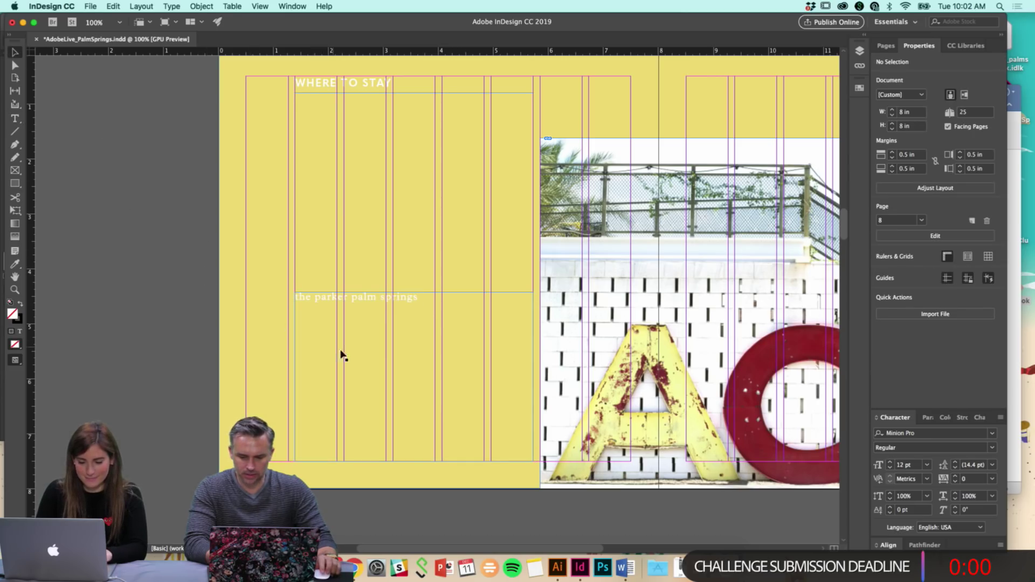
key(w)
scroll(426, 363, right, 2)
scroll(426, 363, down, 1)
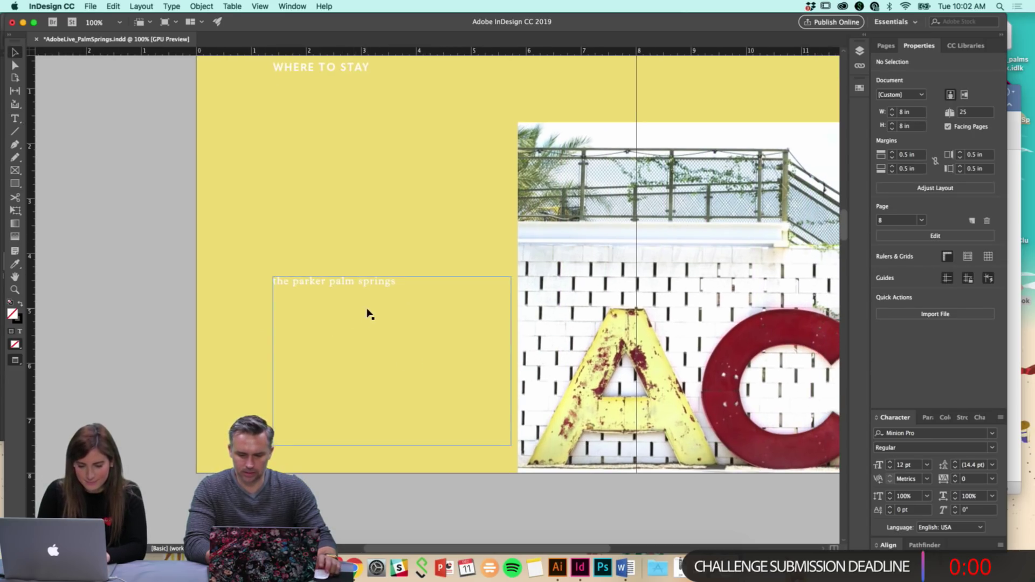
scroll(368, 314, right, 1)
scroll(351, 280, up, 3)
Copy the WHERE TO STAY heading's type formatting onto the hotel name with the Eyedropper tool
double_click(335, 369)
triple_click(334, 363)
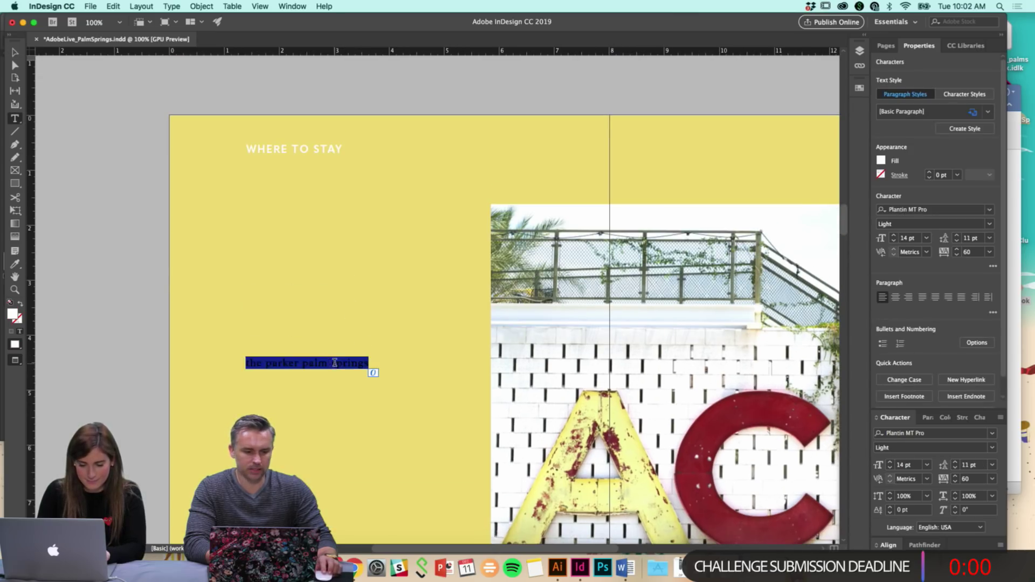
click(297, 148)
Change the case of the hotel name "the parker palm springs" to UPPERCASE and reselect the line
click(232, 6)
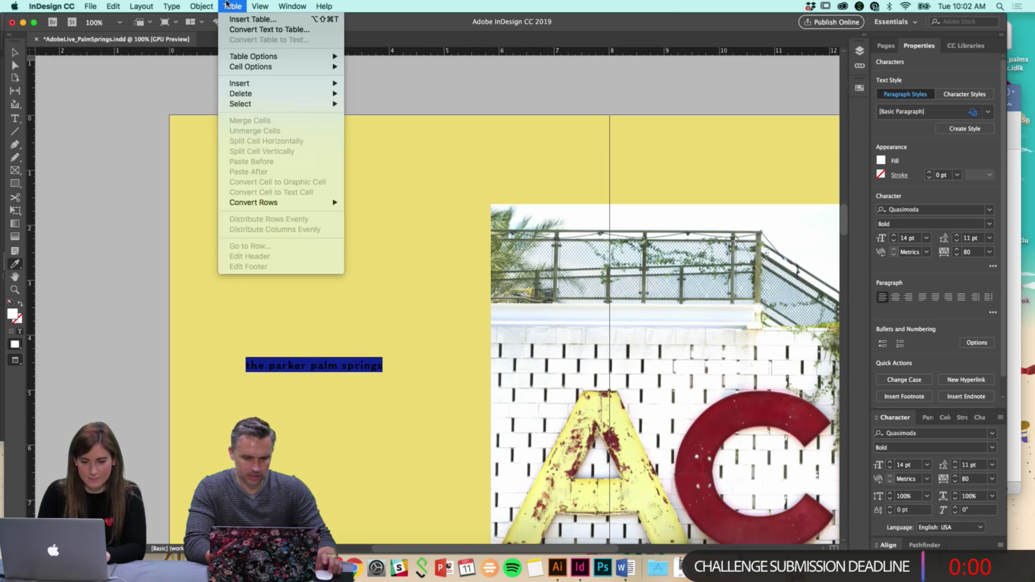
mouse_move(172, 6)
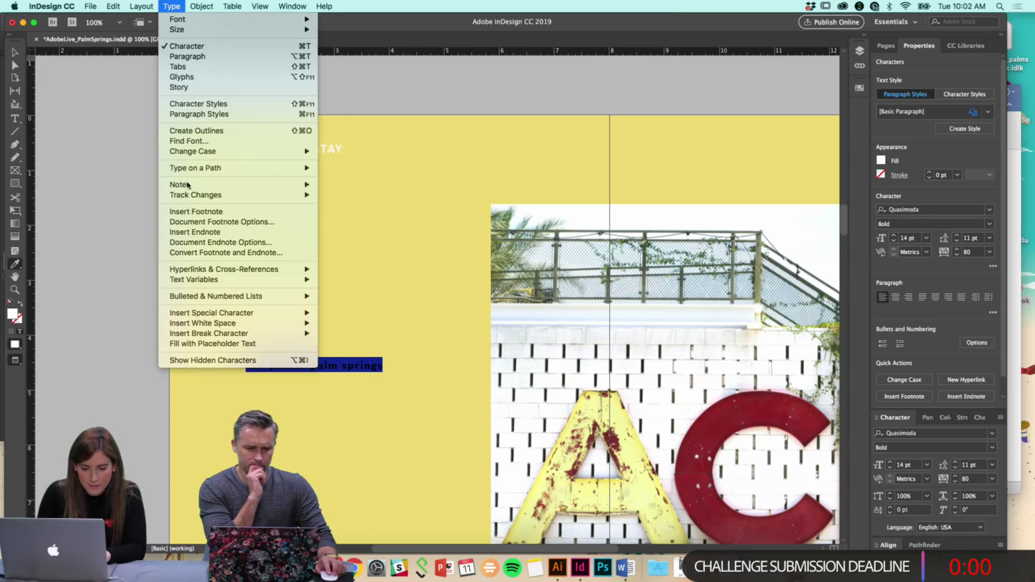
mouse_move(221, 152)
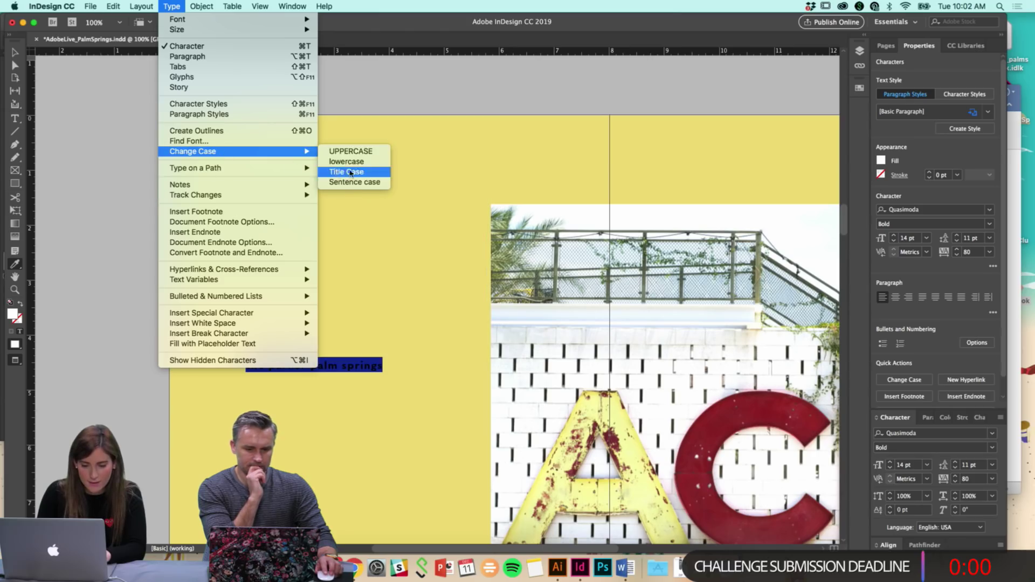
click(351, 152)
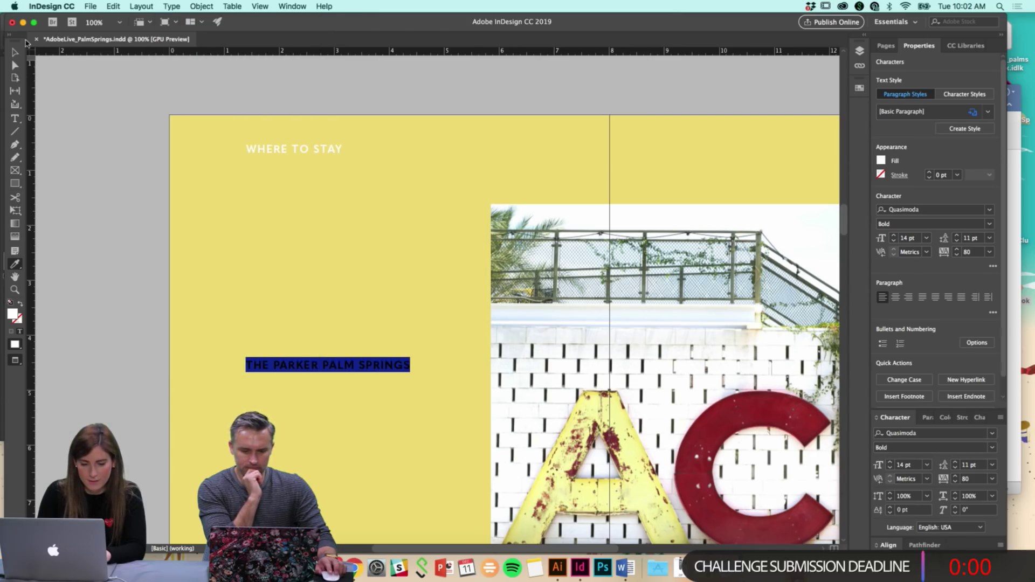
click(14, 53)
triple_click(330, 364)
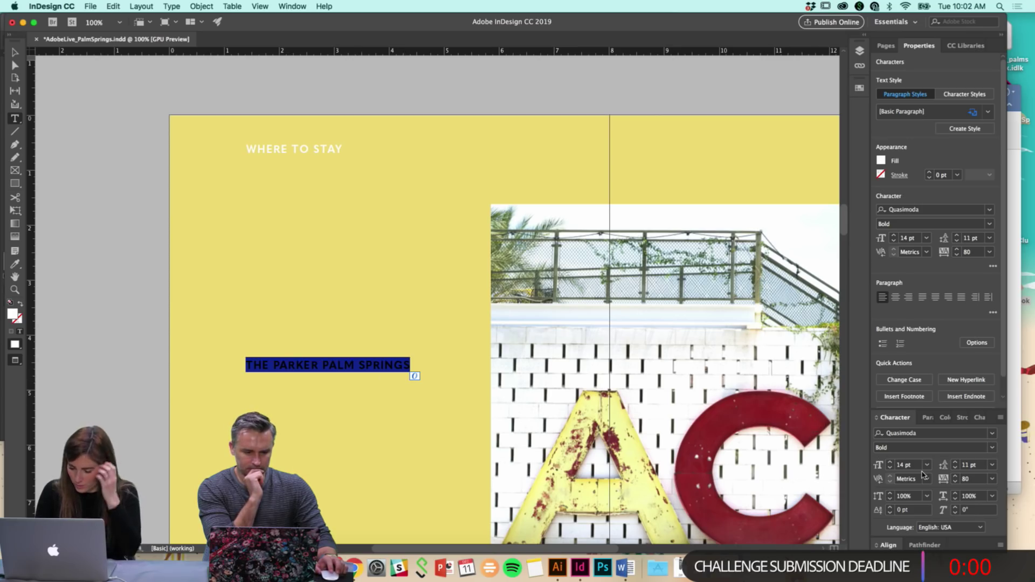
Review the table of contents spread at 75% zoom with nothing selected
scroll(336, 219, up, 10)
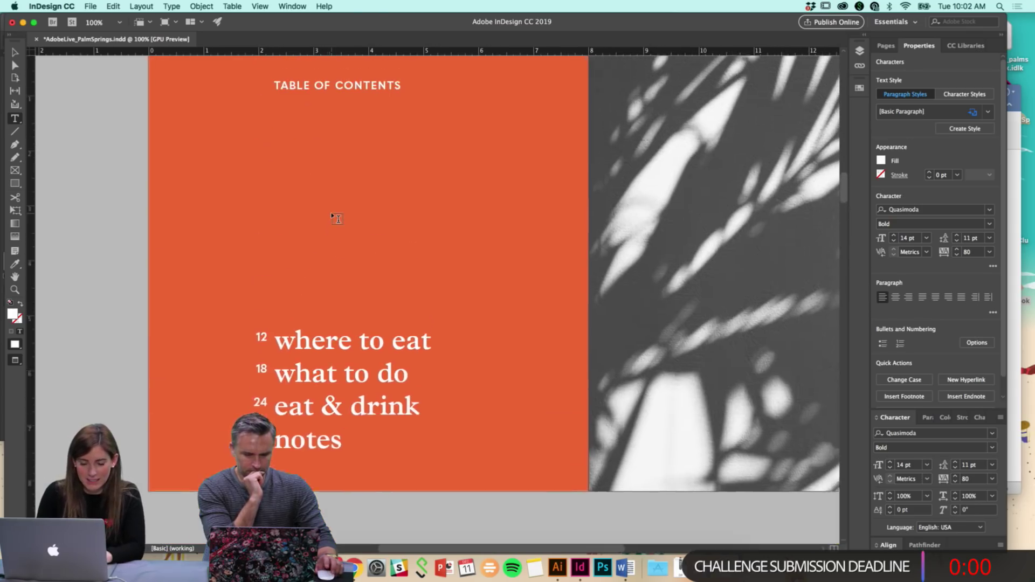
scroll(336, 218, up, 3)
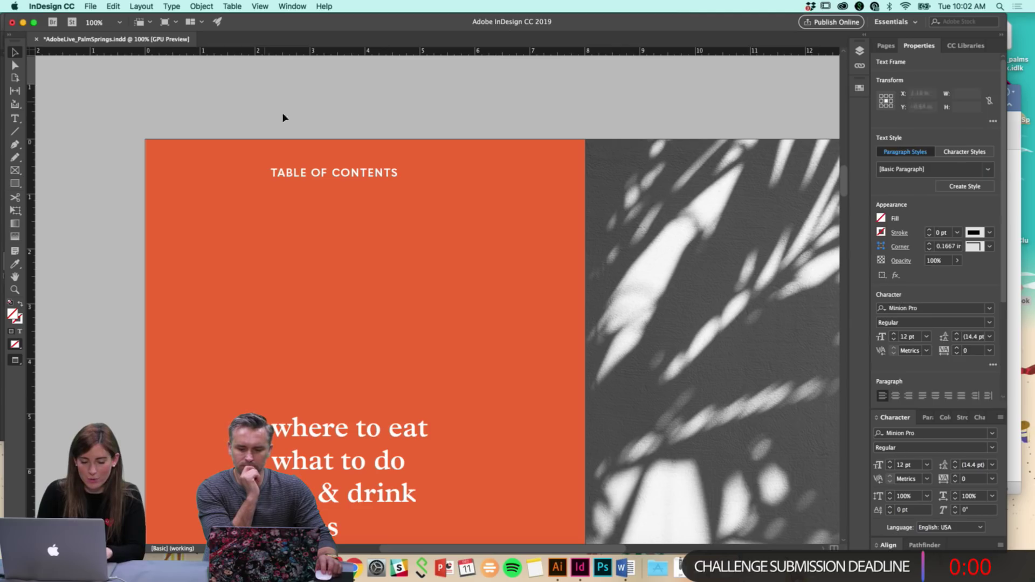
click(268, 109)
key(super+minus)
scroll(435, 270, down, 5)
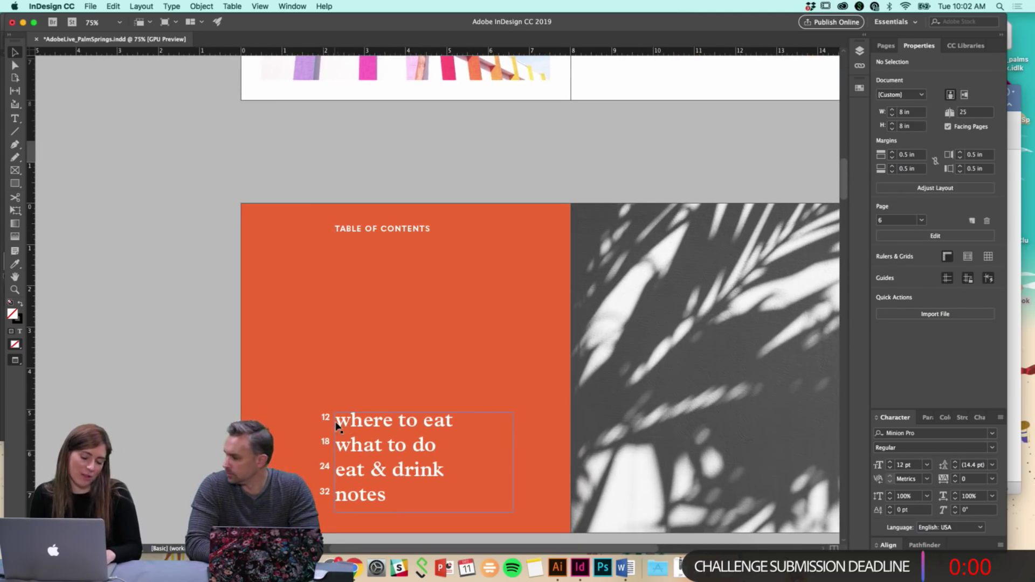
Compare the table of contents spread with the yellow WHERE TO STAY spread
scroll(427, 446, down, 3)
scroll(428, 446, right, 5)
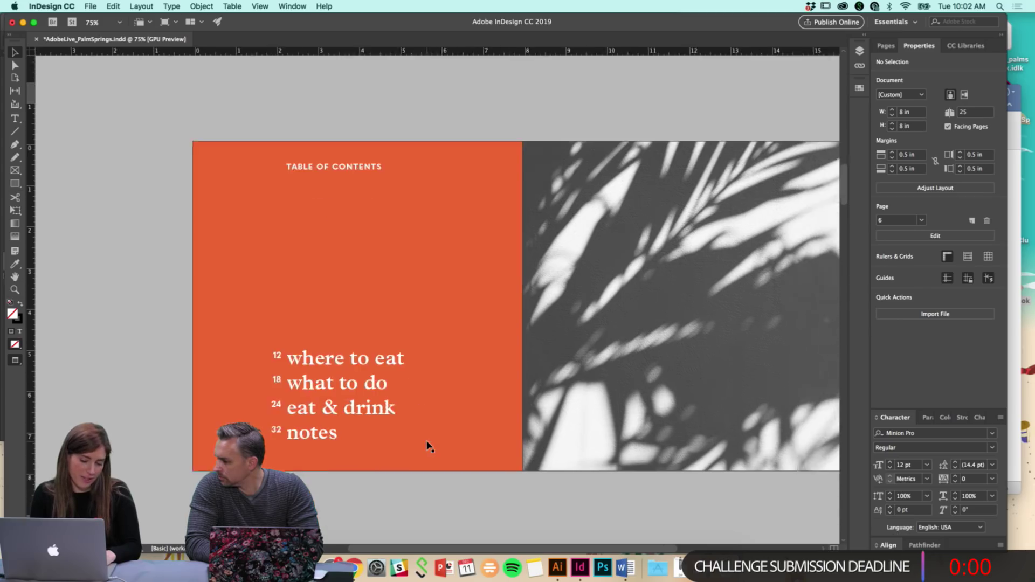
scroll(429, 446, left, 2)
scroll(428, 446, left, 2)
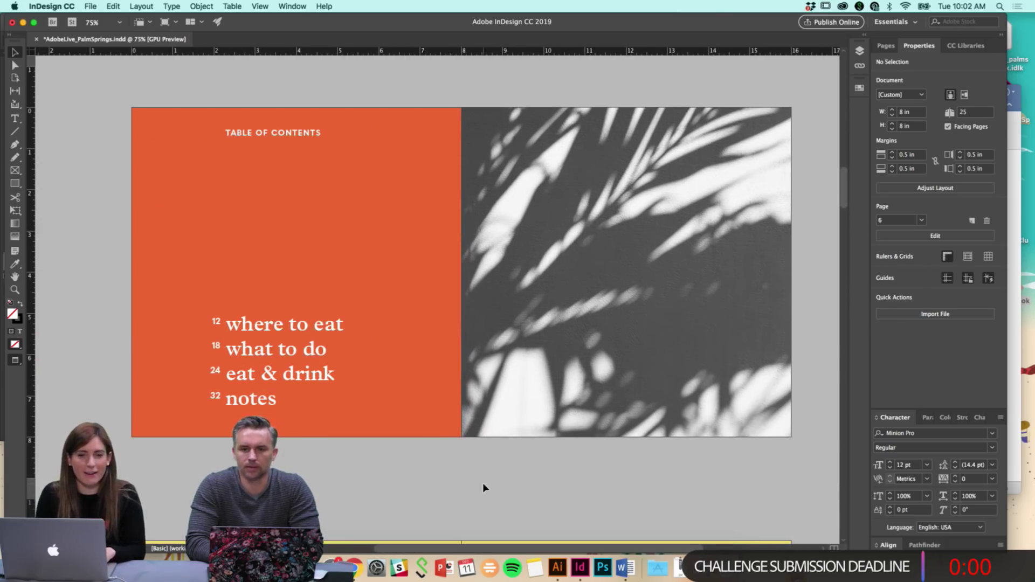
scroll(483, 485, down, 2)
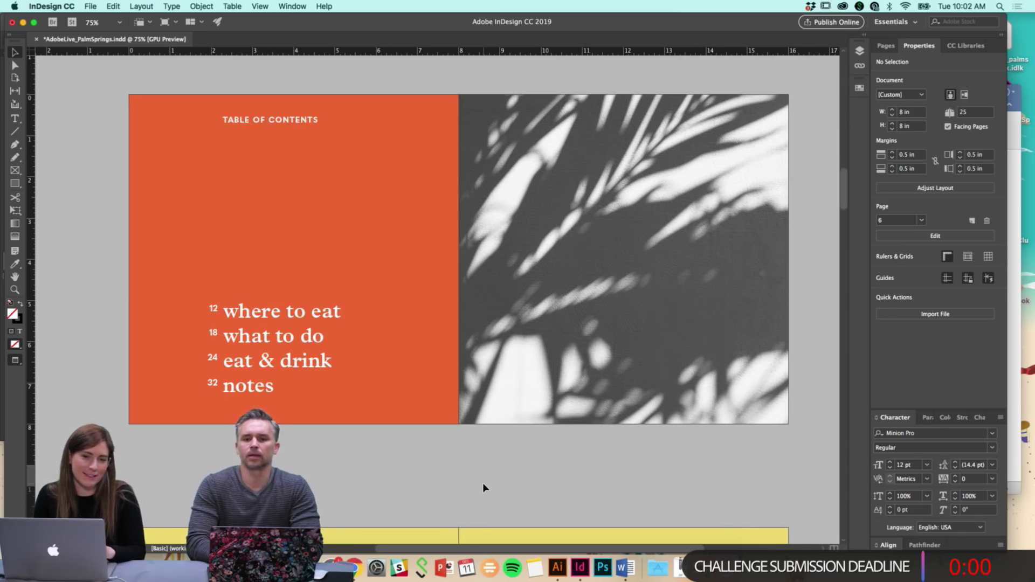
scroll(483, 483, down, 5)
scroll(483, 484, down, 5)
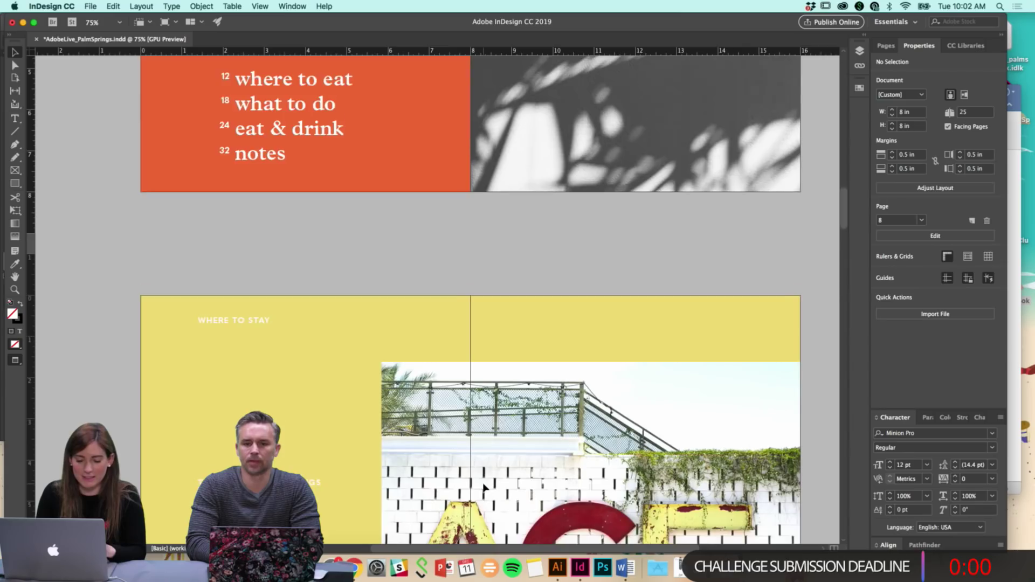
scroll(483, 484, up, 7)
scroll(484, 488, up, 2)
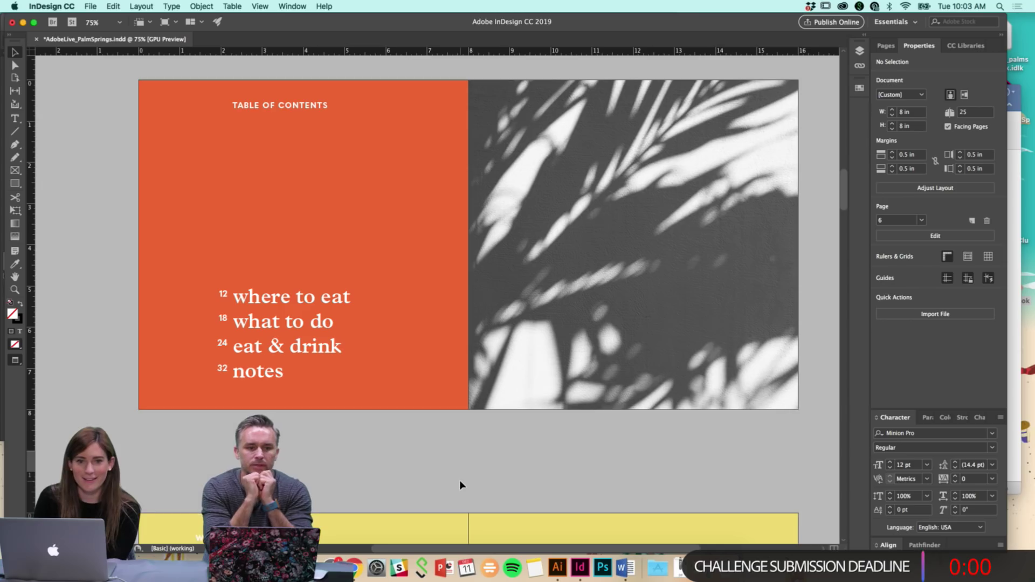
scroll(459, 486, down, 10)
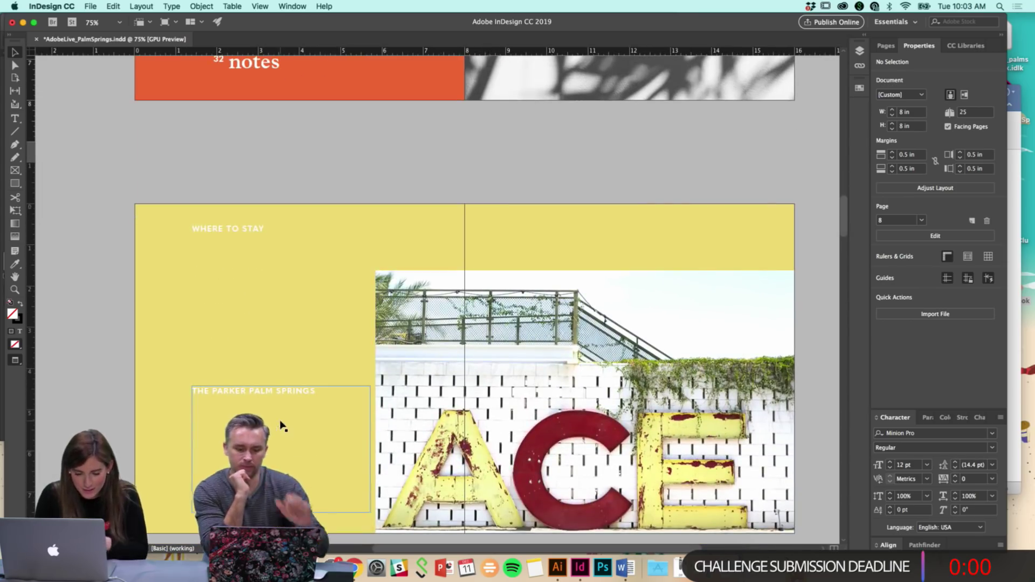
Shorten the hotel name's text frame to about 0.3 in high, duplicate it directly below, and show the layout guides
key(super+equal)
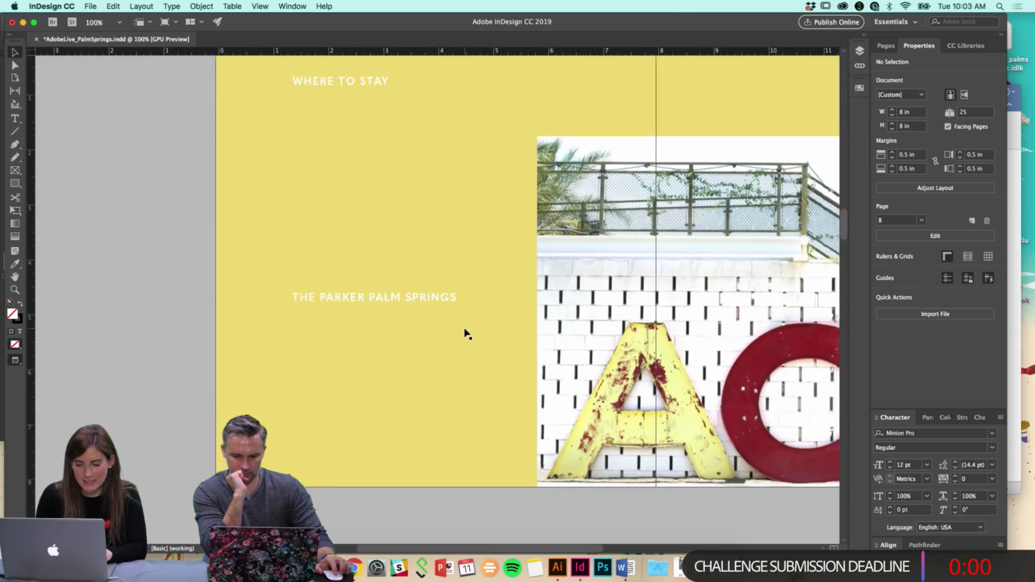
scroll(464, 335, right, 2)
click(376, 365)
scroll(377, 367, down, 1)
drag(372, 424, 360, 288)
key(w)
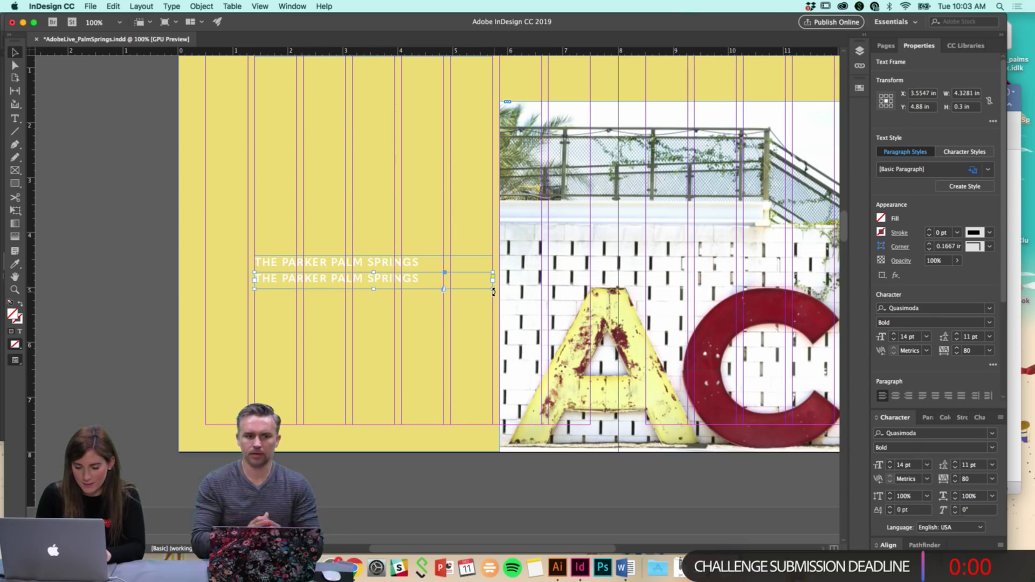
Resize the lower hotel name frame to about 3.44 by 1.28 in, narrow the upper frame to the same width, and save the document
drag(255, 290, 444, 342)
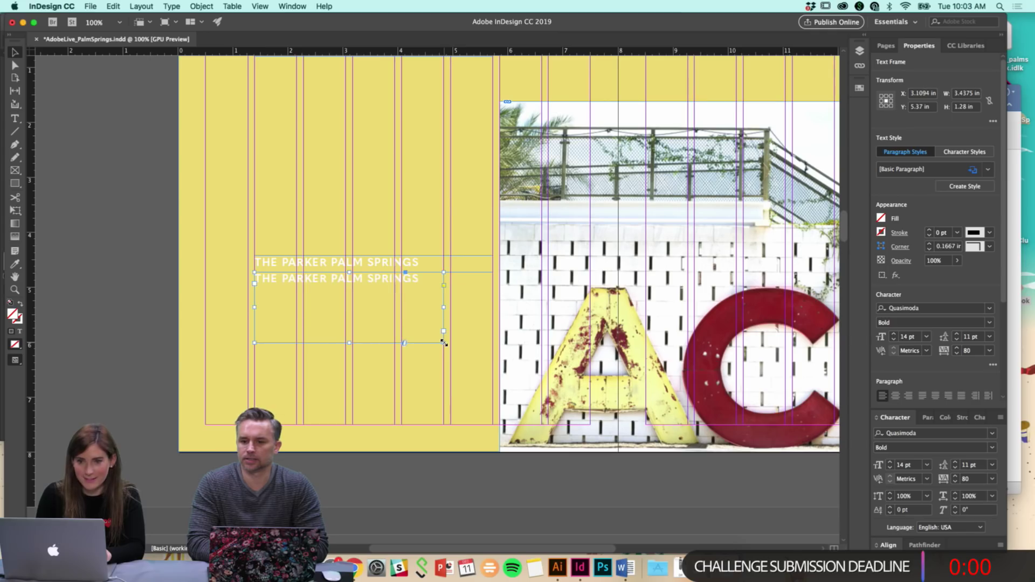
click(390, 260)
drag(492, 272, 444, 270)
click(469, 283)
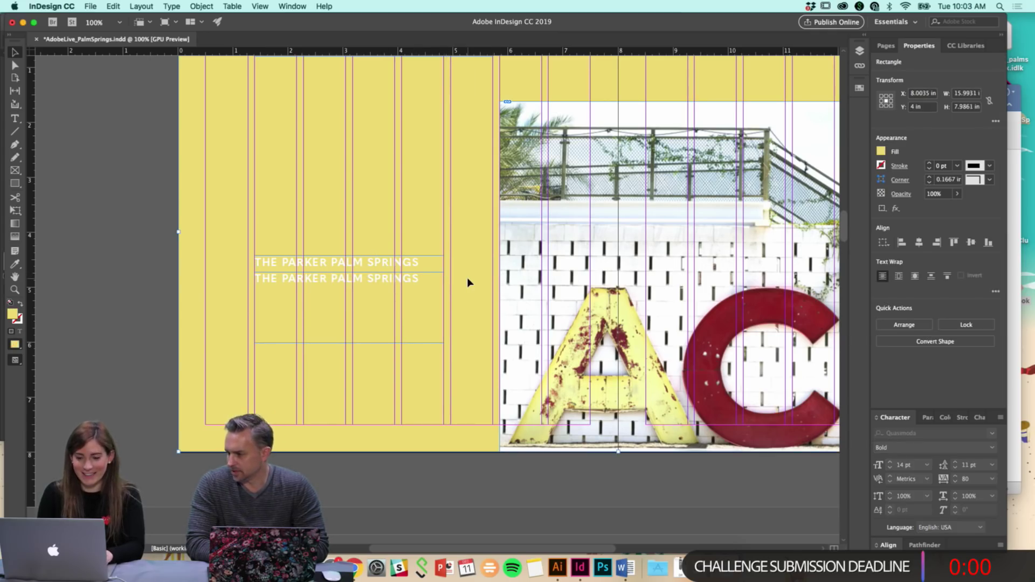
key(super+s)
click(121, 301)
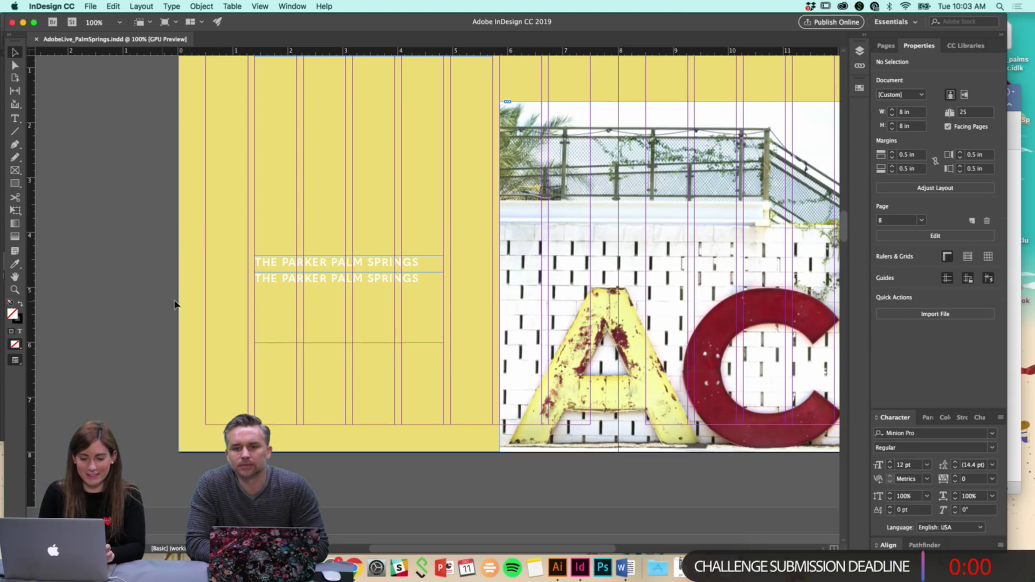
Switch to Chrome and read the Holiday Card challenge instructions on the Behance Live page
scroll(363, 289, up, 3)
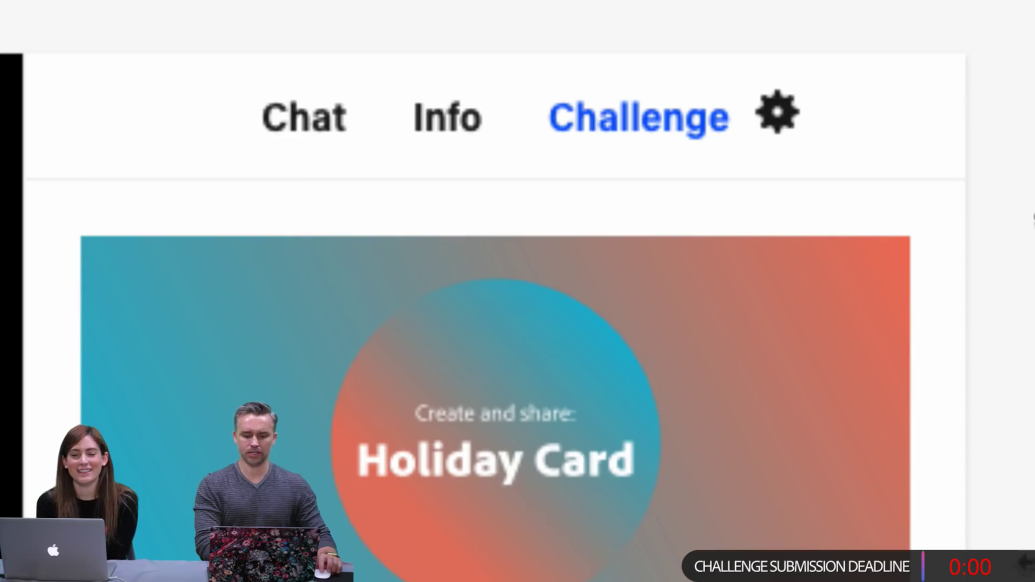
scroll(1026, 556, down, 5)
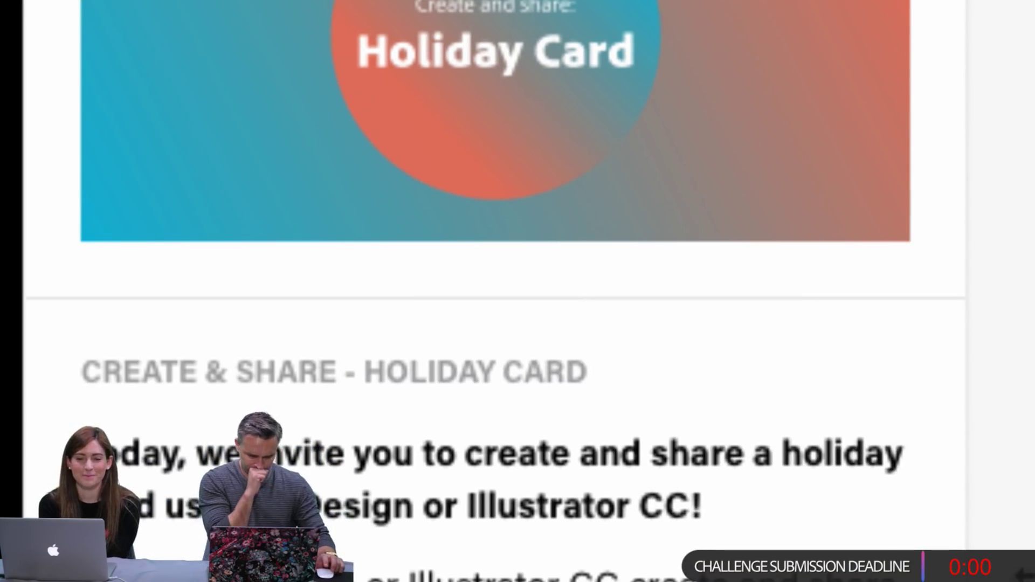
scroll(1027, 575, down, 3)
scroll(1027, 572, down, 5)
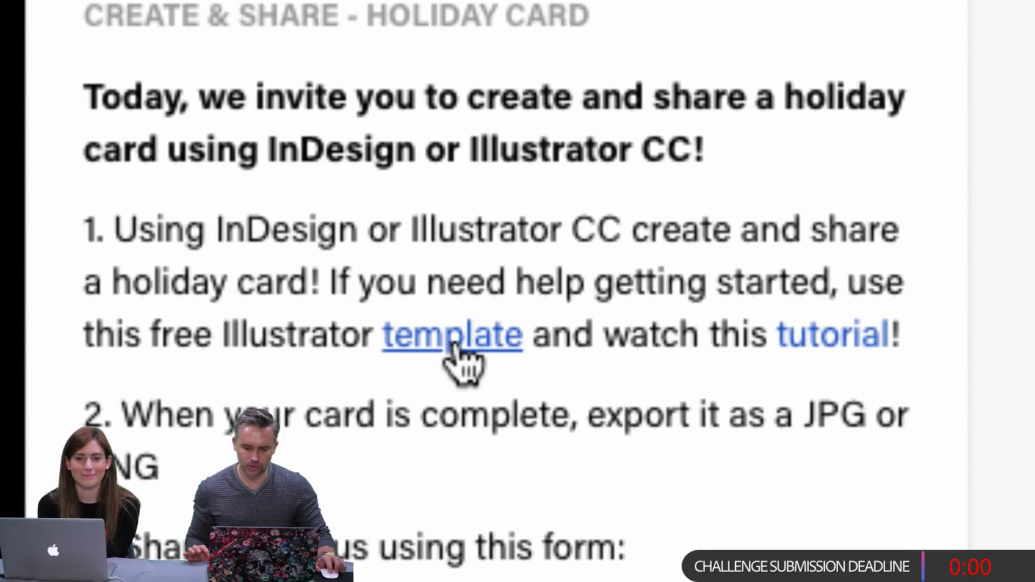
scroll(1020, 521, down, 3)
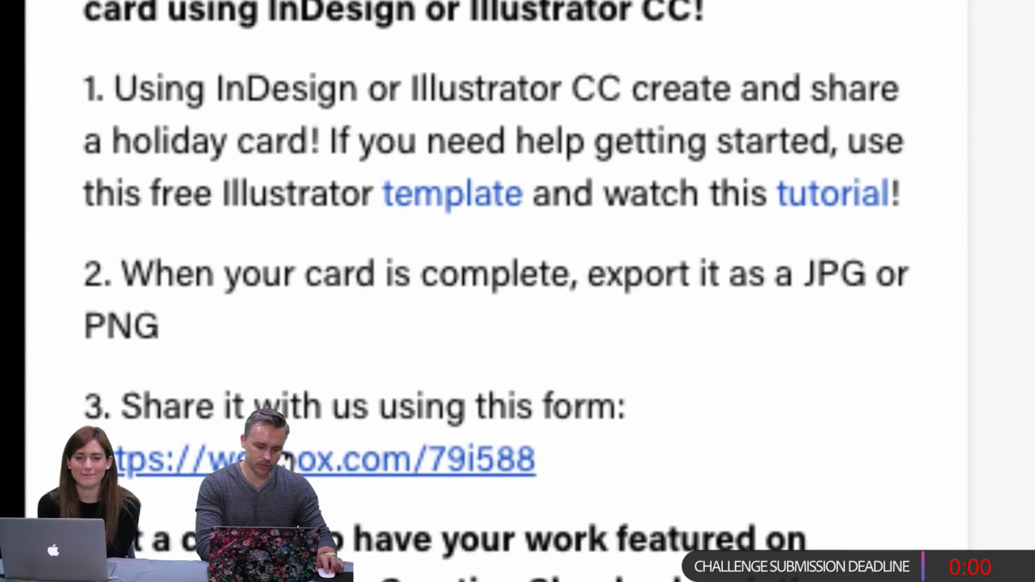
Open the challenge's entry form from the instructions and view its gallery of submitted cards
click(324, 459)
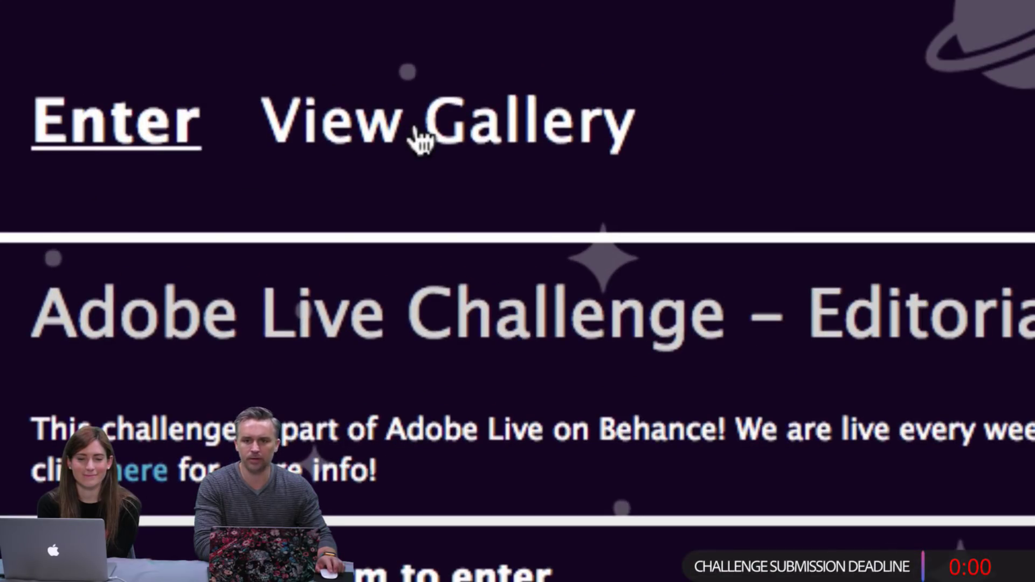
click(418, 136)
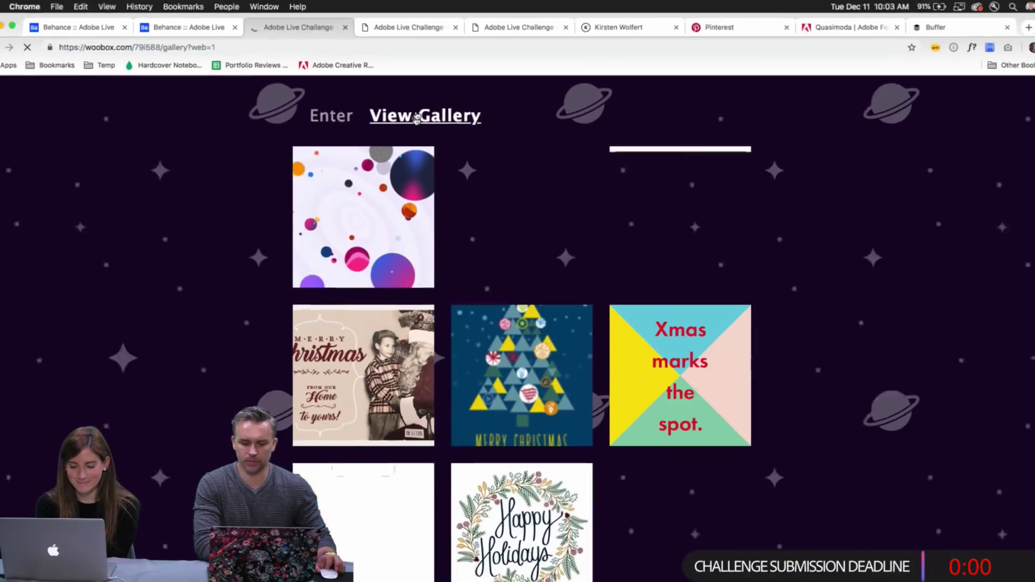
scroll(492, 486, down, 1)
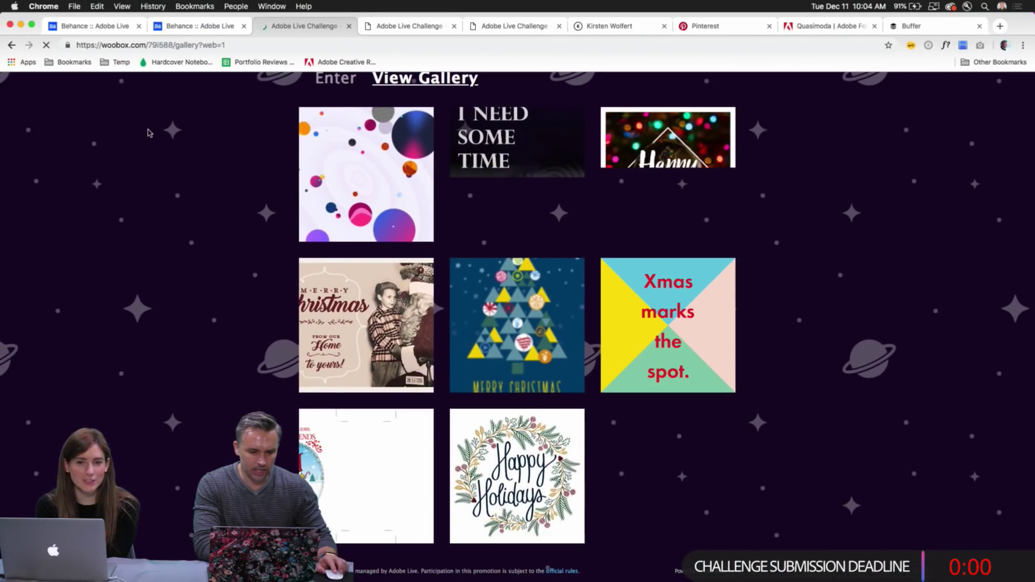
Open the free Illustrator template linked in the challenge instructions, and enlarge the Happy Holidays wreath entry in the submissions gallery
click(205, 26)
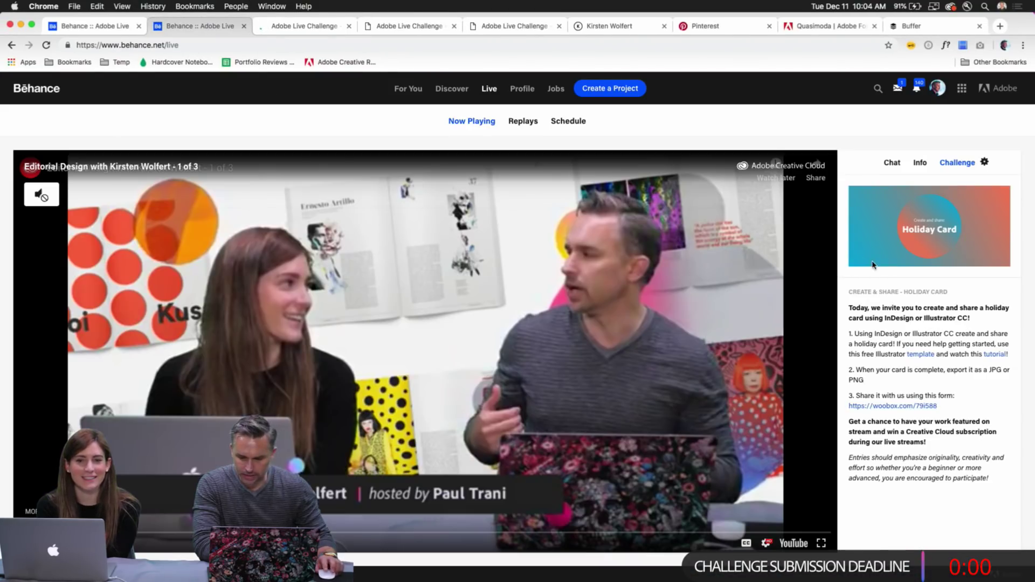
click(919, 354)
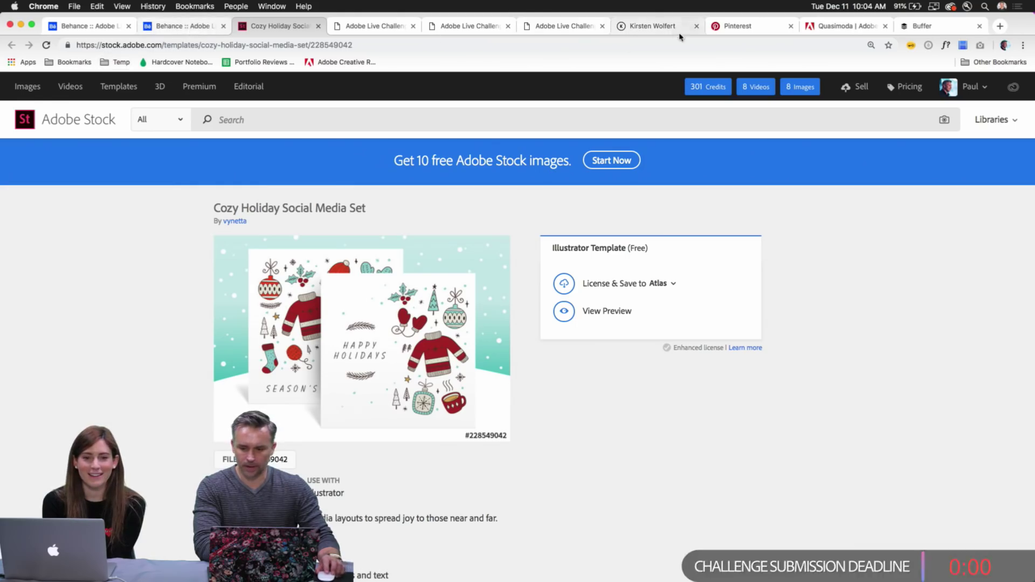
click(355, 27)
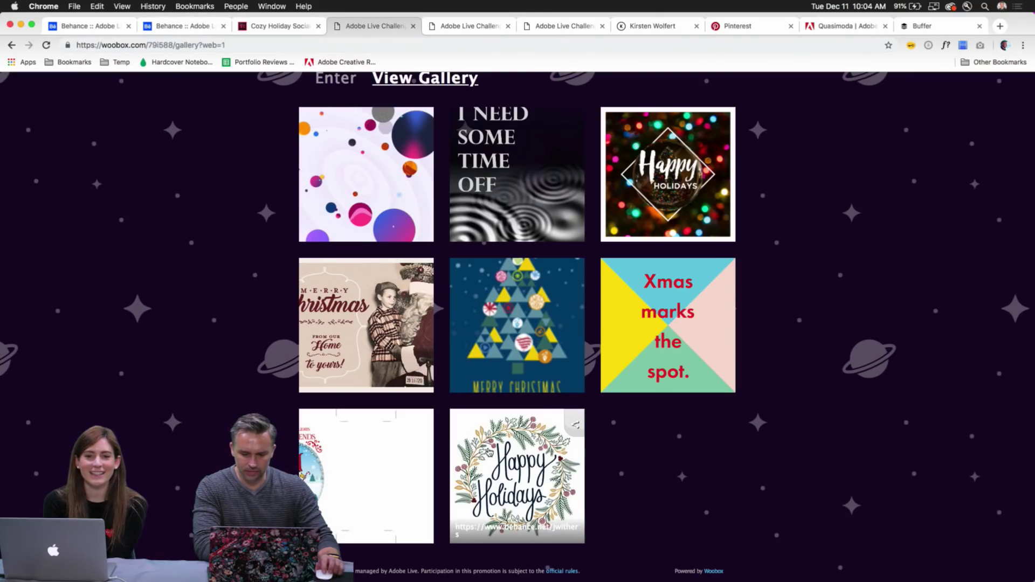
click(490, 462)
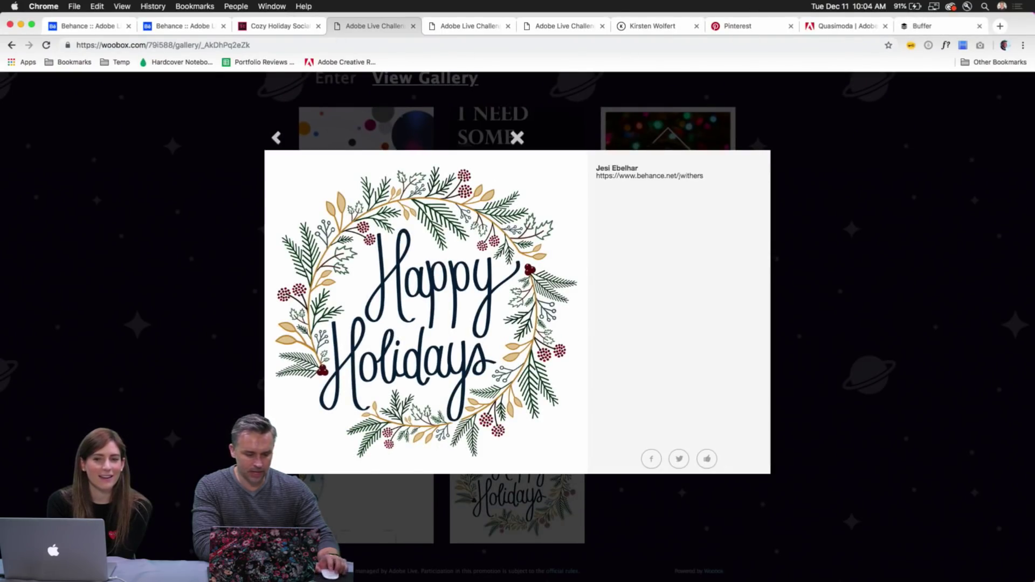
License the free Cozy Holiday Social Media Set template on Adobe Stock and save it to the Atlas library
click(270, 28)
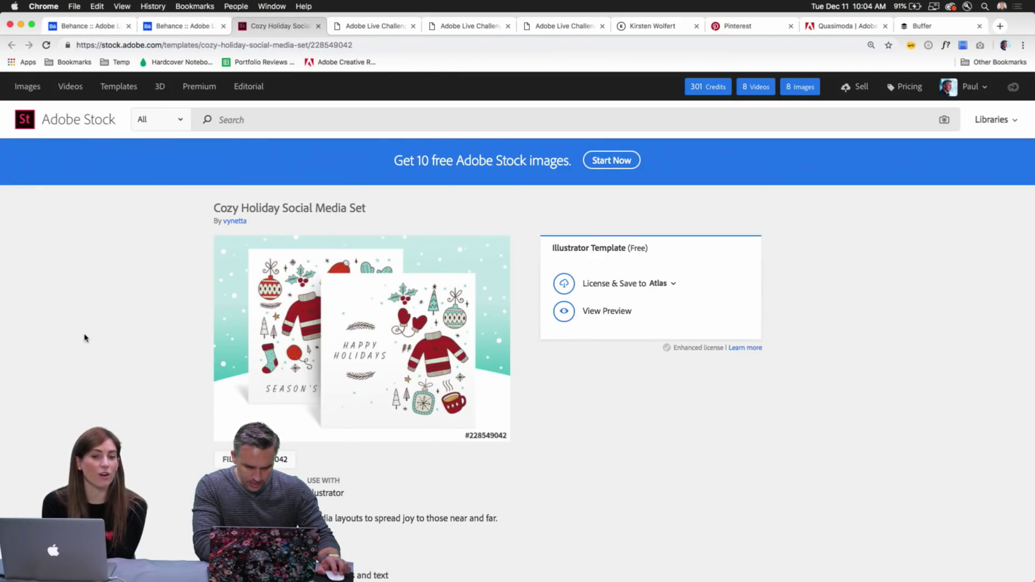
click(563, 284)
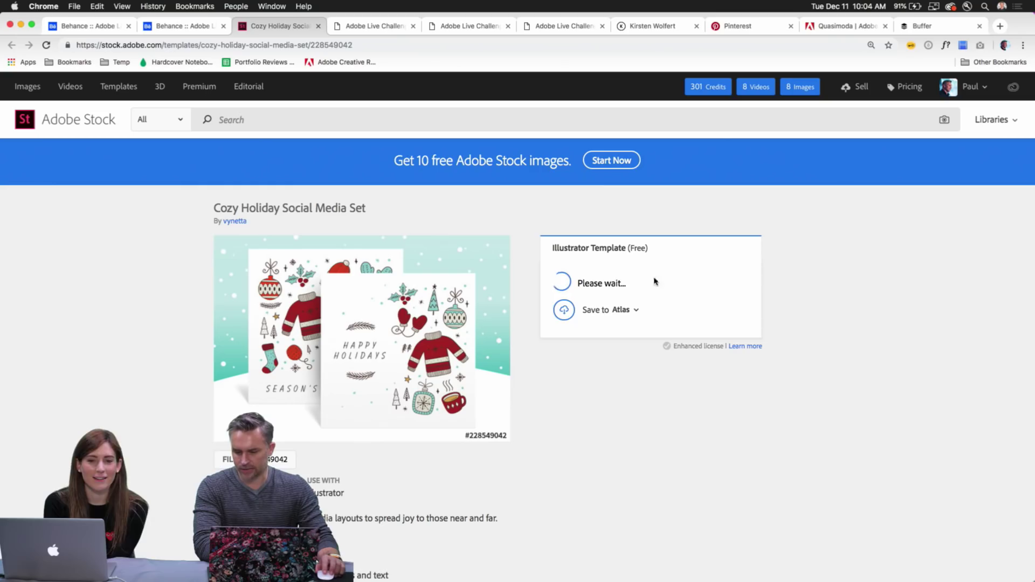
mouse_move(471, 578)
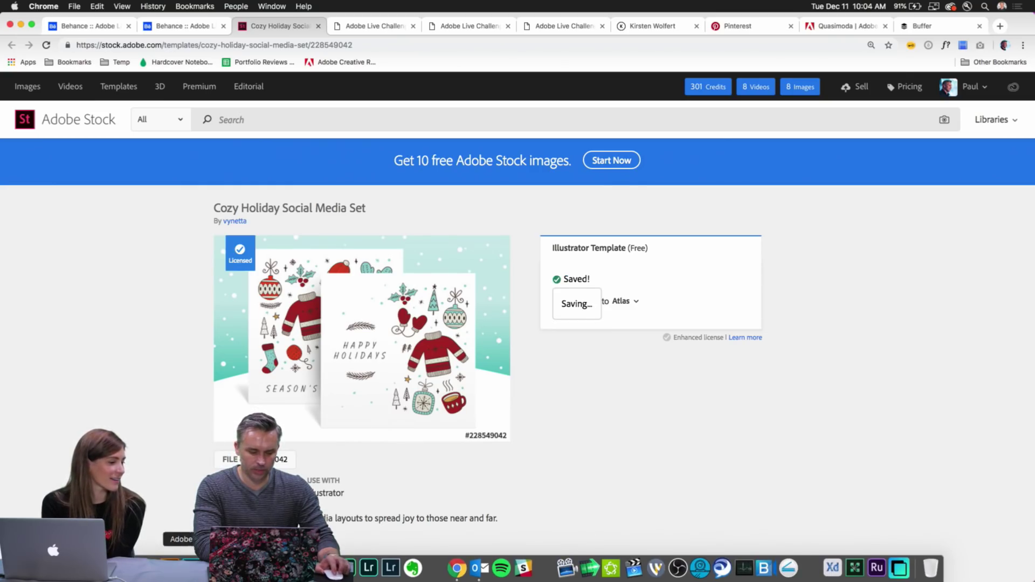
Switch to Illustrator, look through the saved templates and print presets, and create a new blank print document
click(168, 568)
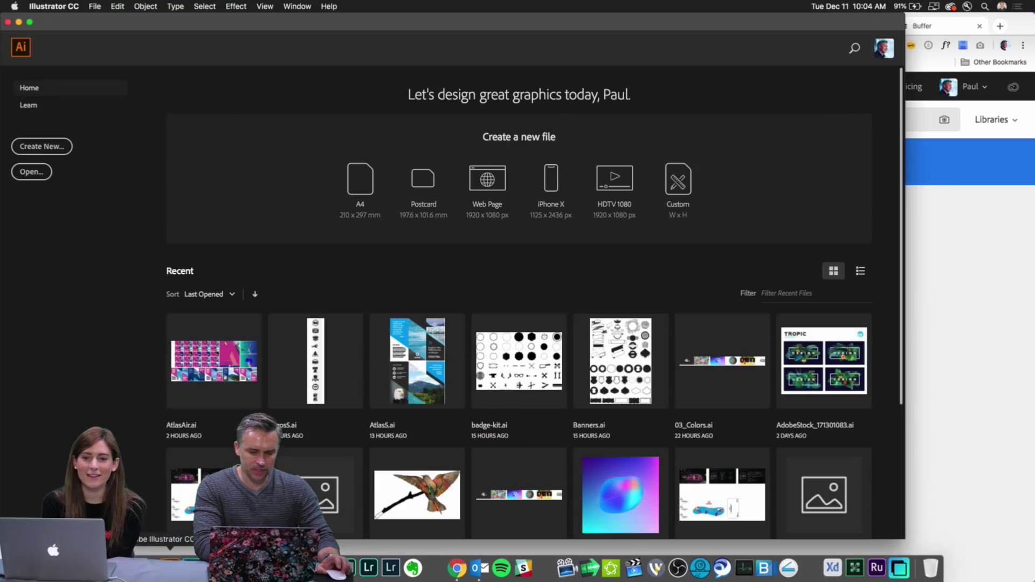
click(910, 539)
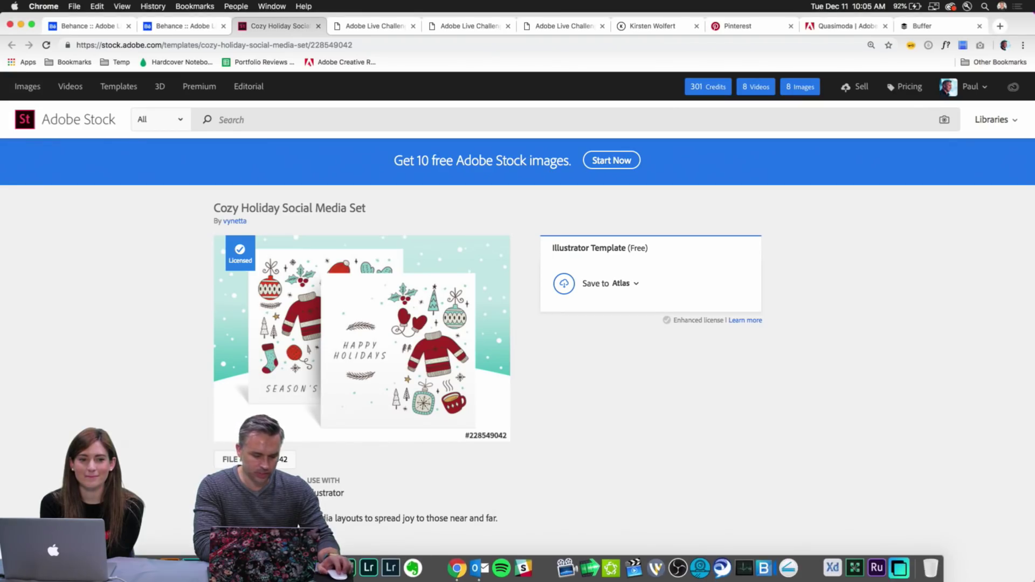
click(170, 567)
click(95, 6)
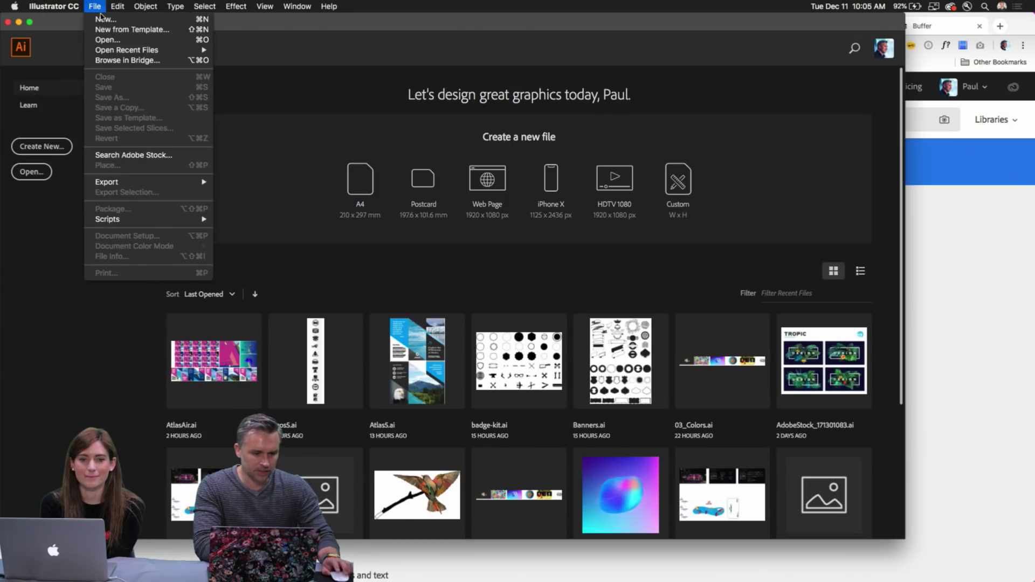
click(101, 20)
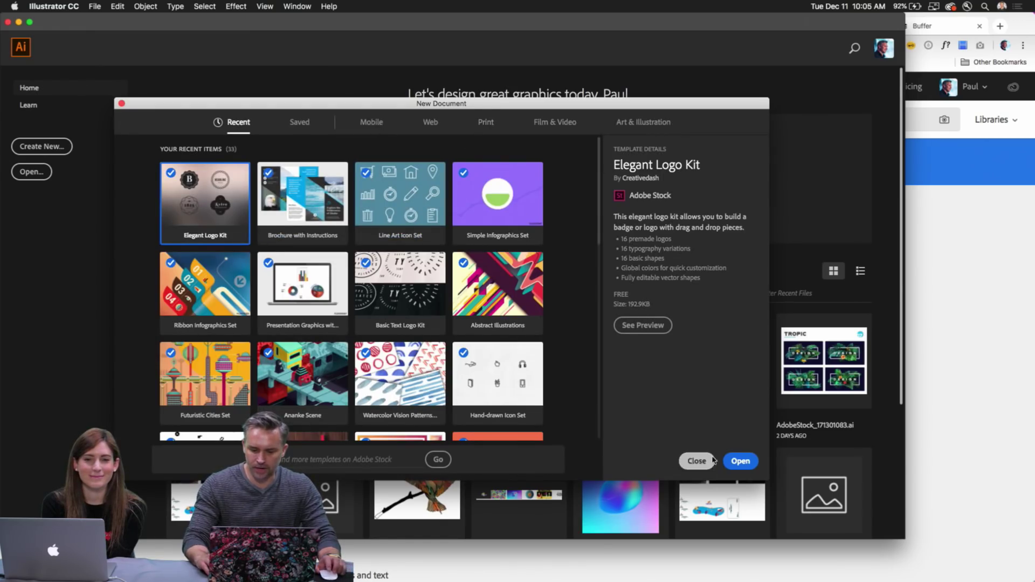
click(300, 122)
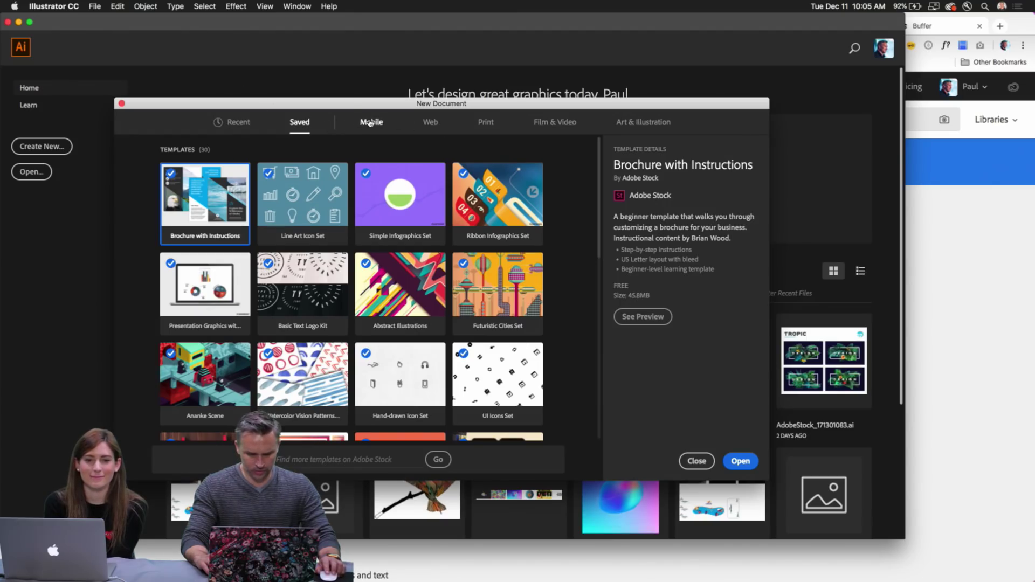
click(486, 122)
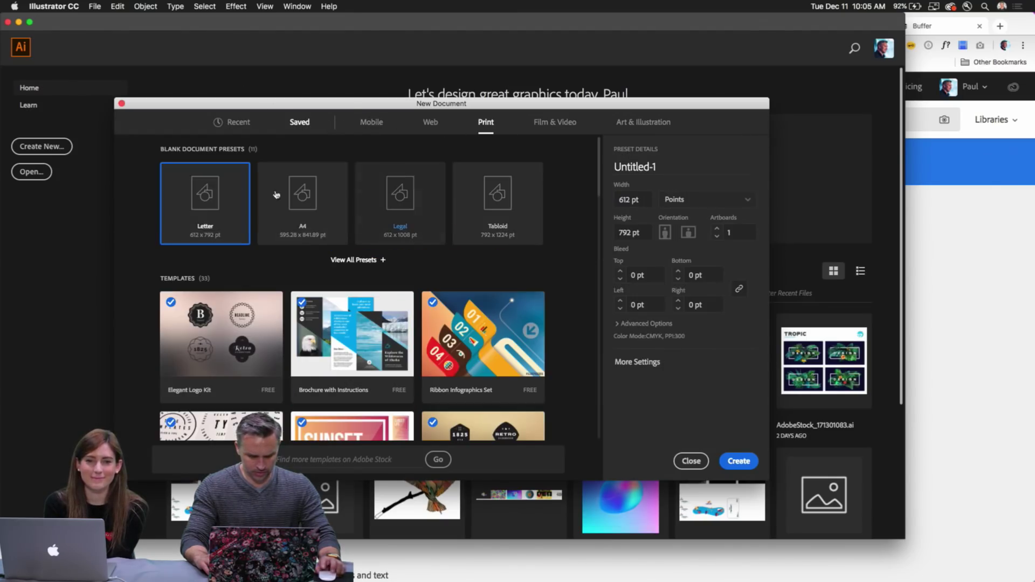
click(691, 461)
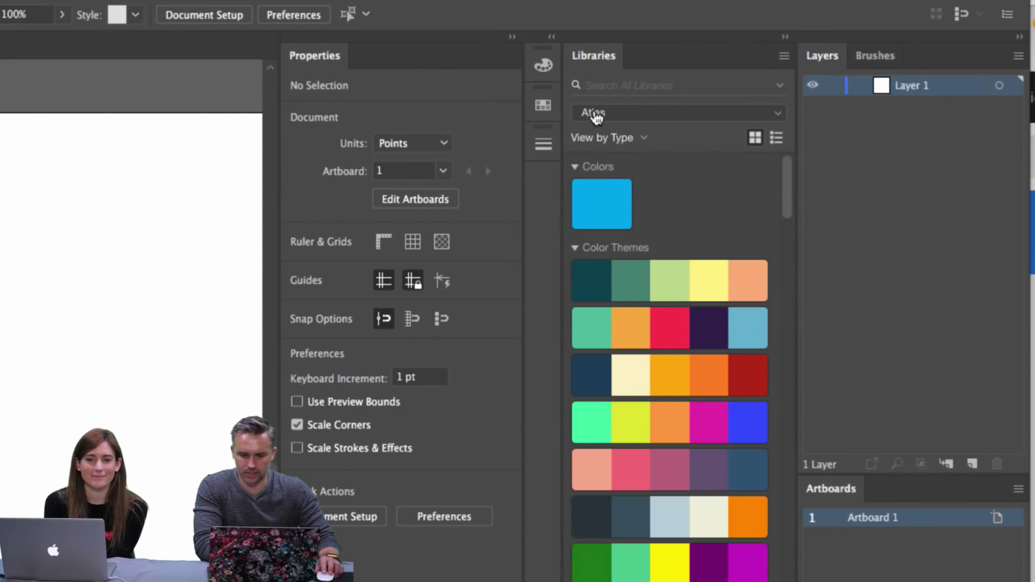
Find the Cozy Holiday template in the Atlas library and open it as a document
scroll(618, 228, down, 10)
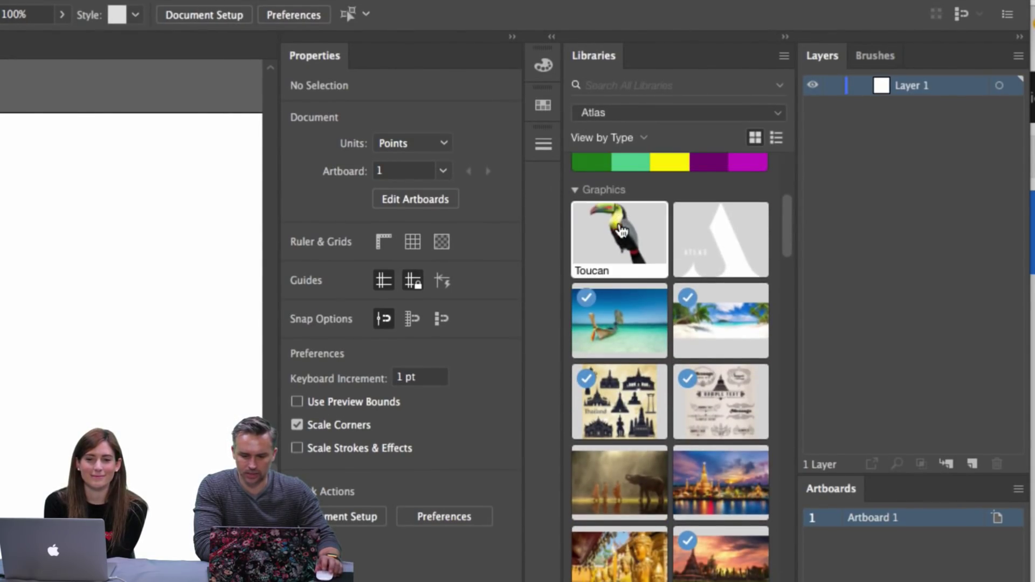
scroll(615, 227, up, 10)
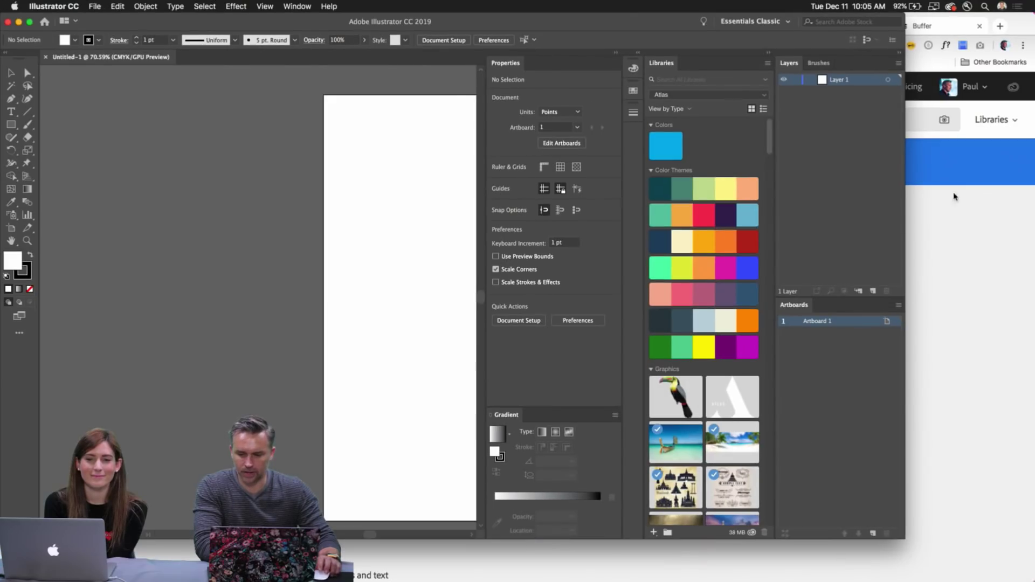
click(594, 433)
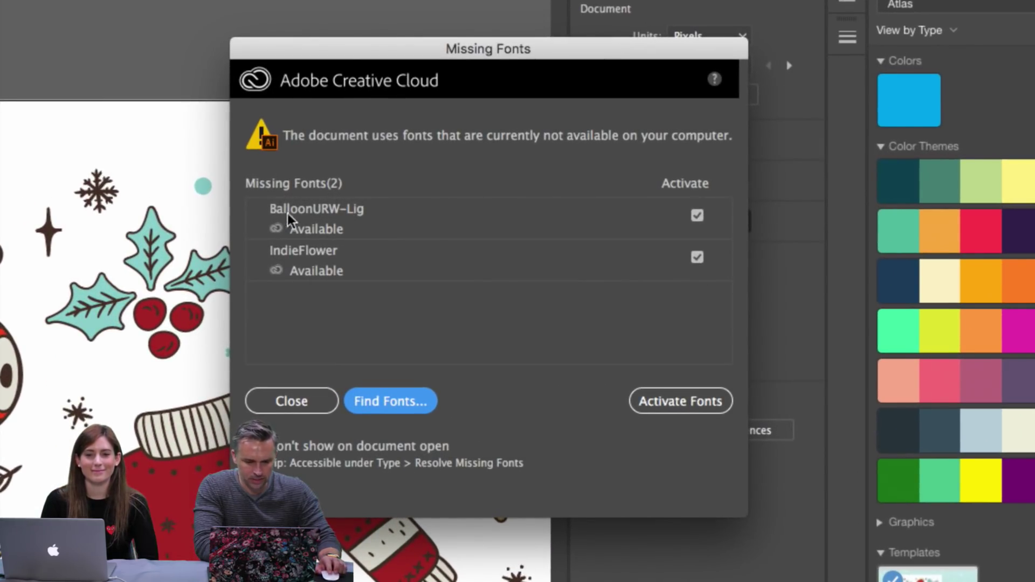
Activate the missing BalloonURW-Lig and IndieFlower fonts, and switch to Chrome to return to the challenge submissions gallery
click(675, 400)
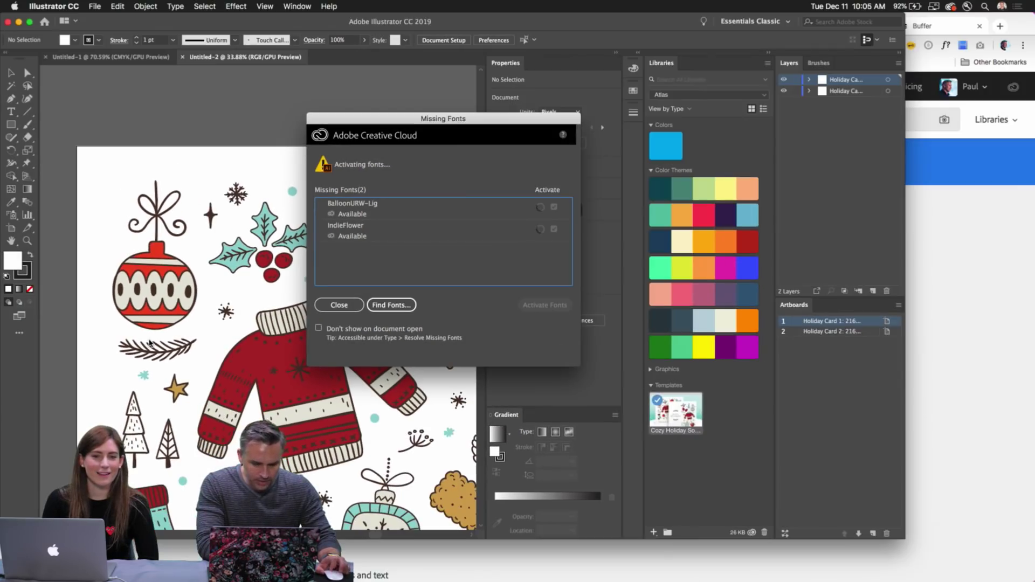
click(984, 370)
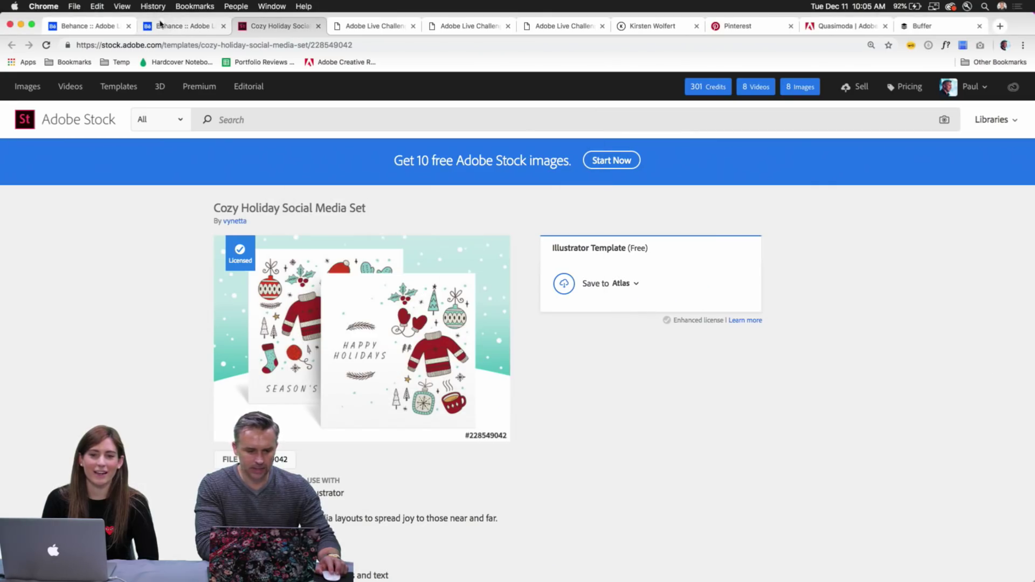
click(372, 26)
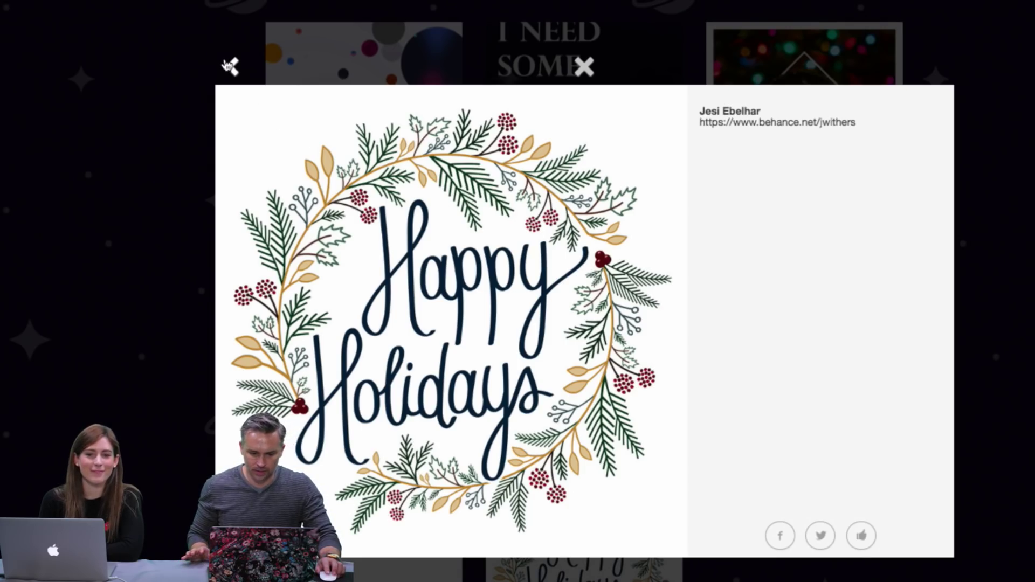
Browse the submissions gallery, viewing the gnome card and the "Xmas marks the spot." entry at full size
click(229, 66)
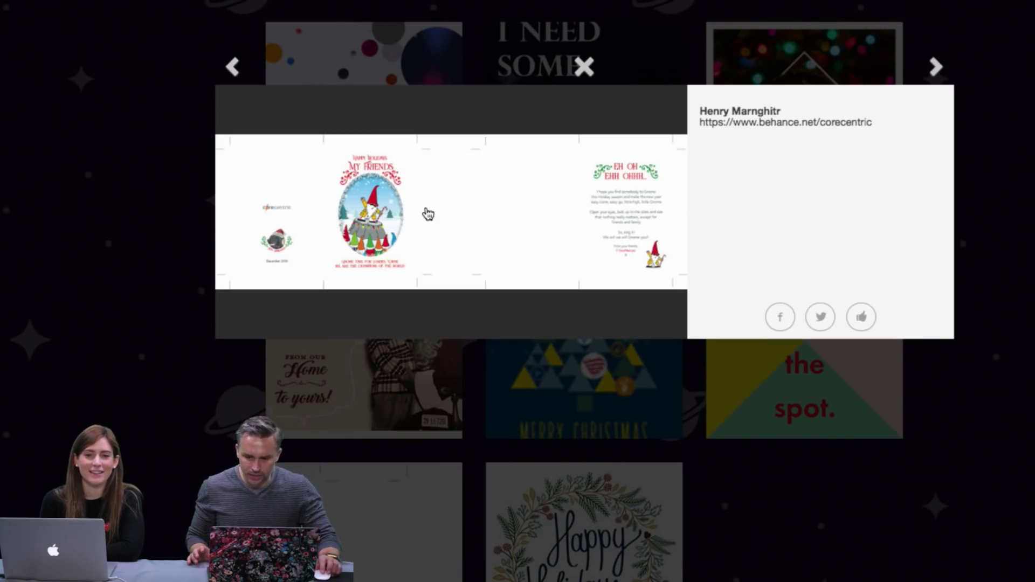
click(425, 212)
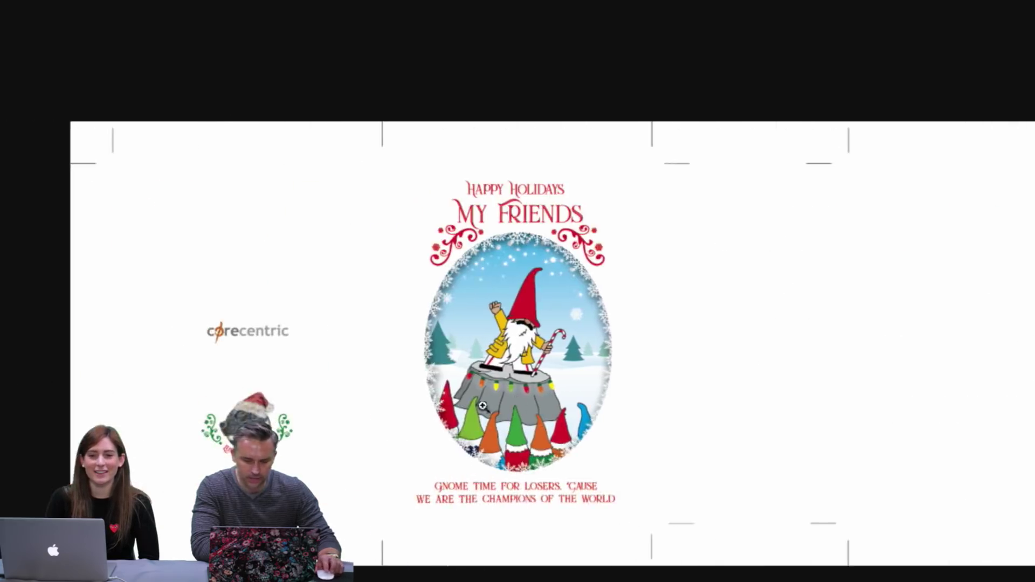
click(286, 439)
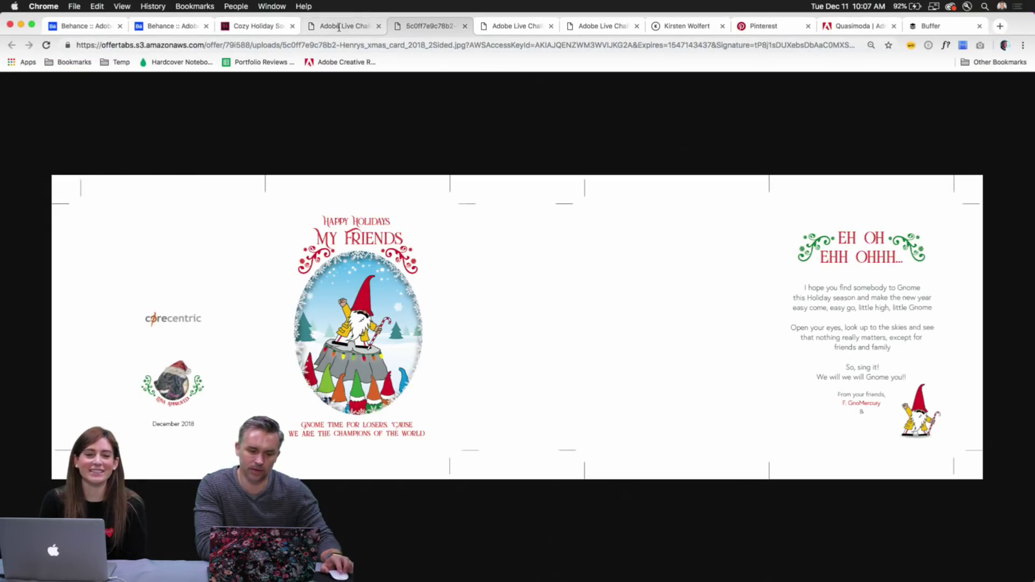
click(339, 27)
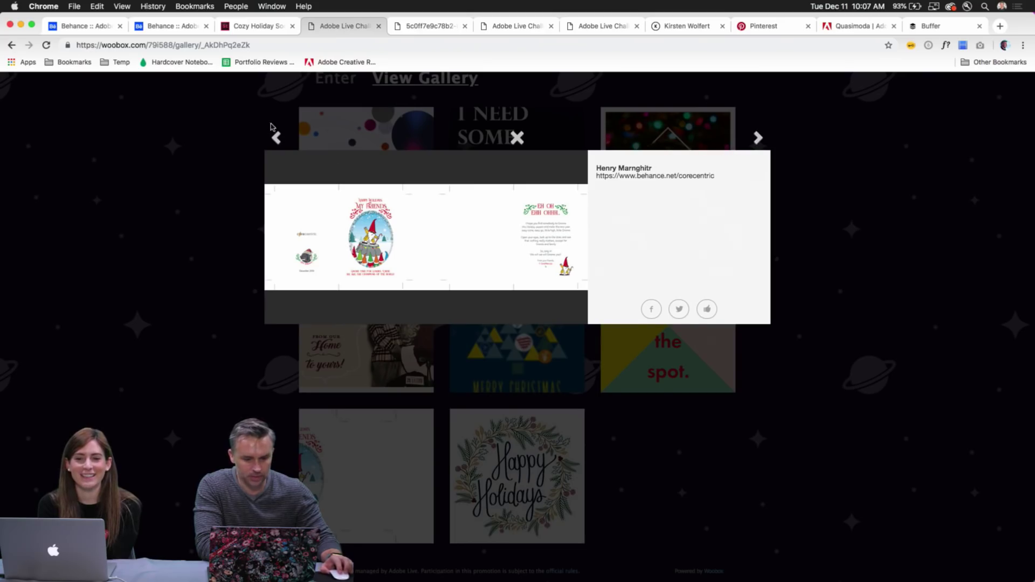
click(276, 138)
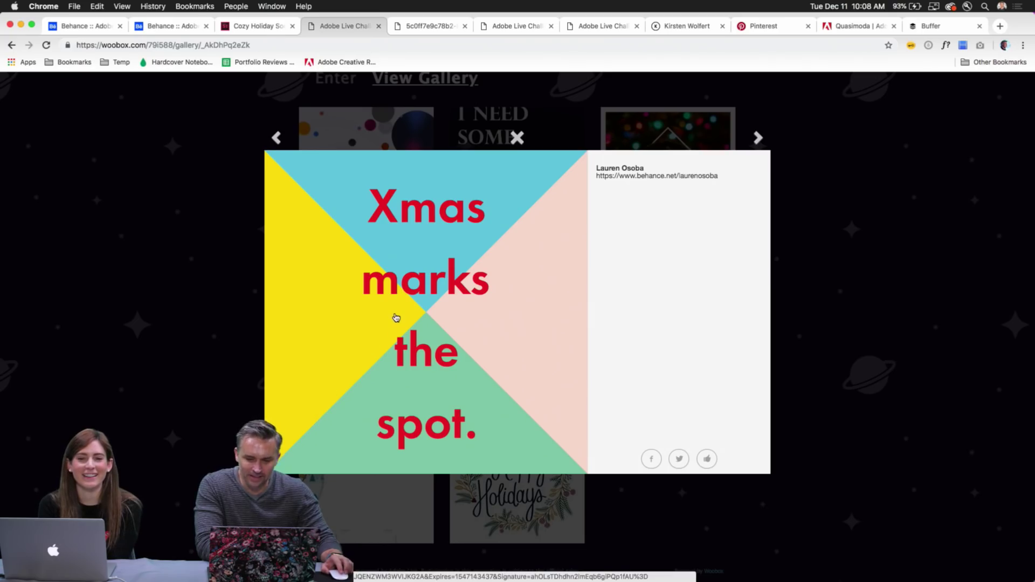
click(396, 318)
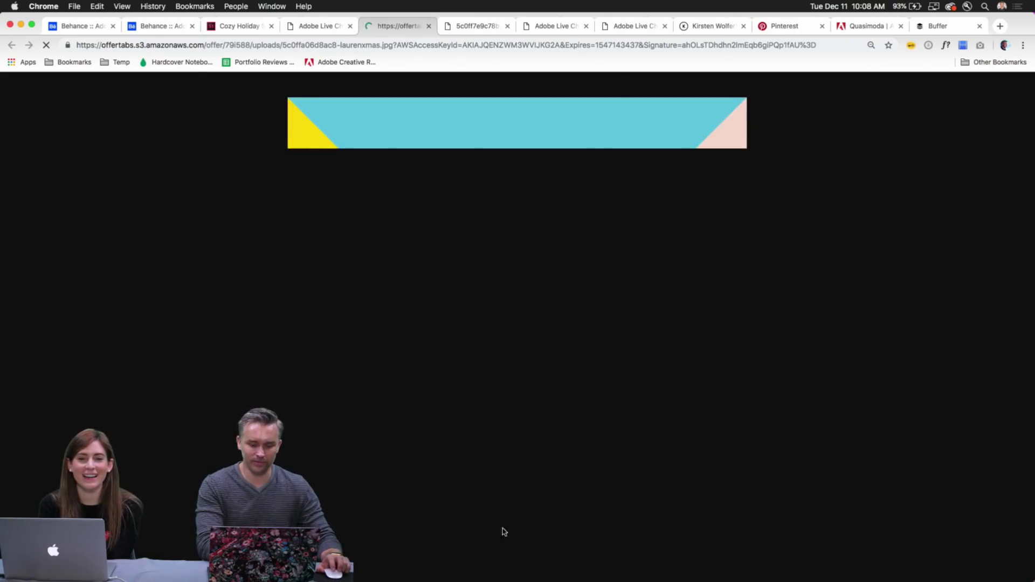
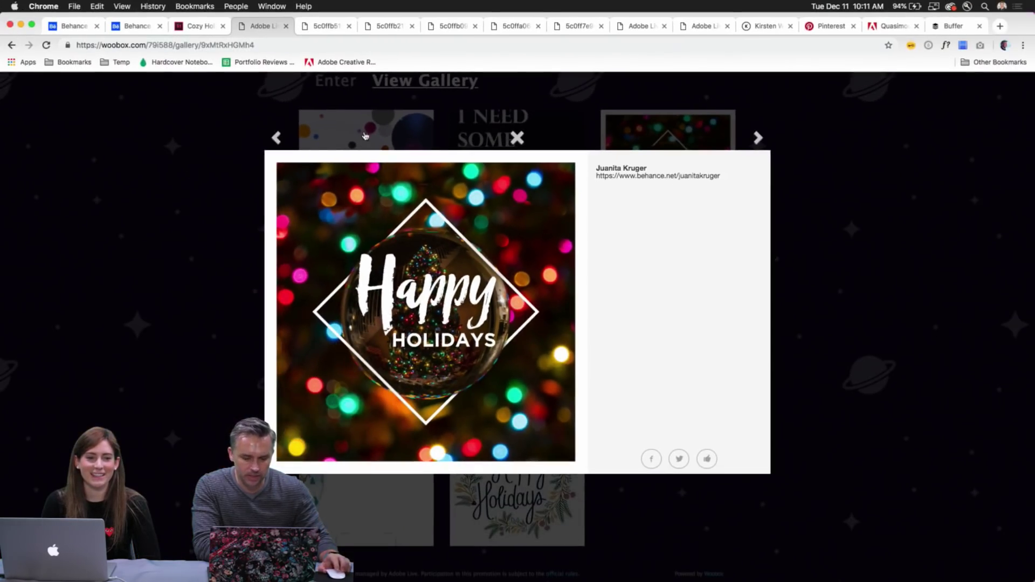
View the Happy Holidays glass-ball card and the "I Need Some Time Off" entry at full size
click(315, 30)
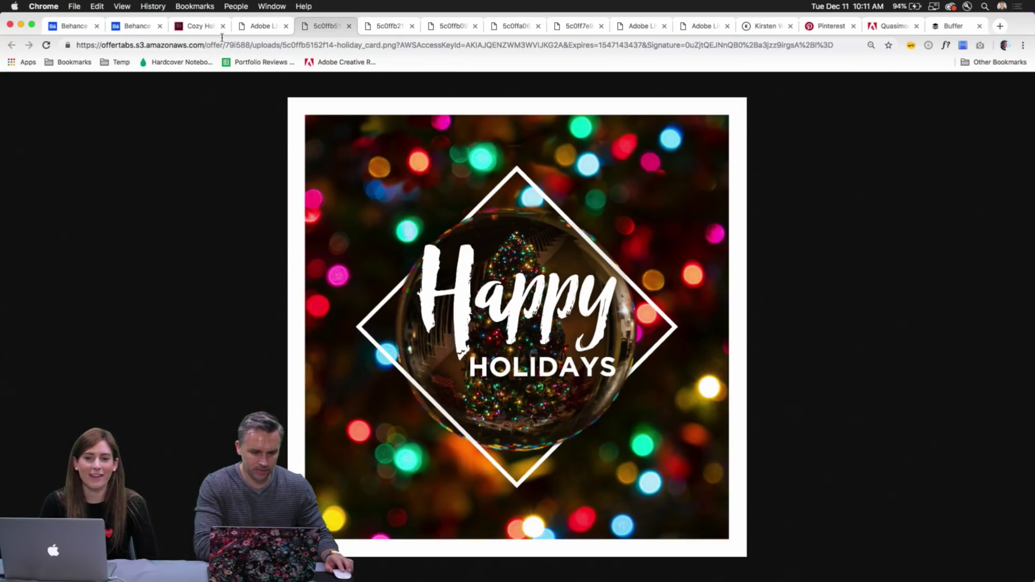
click(256, 28)
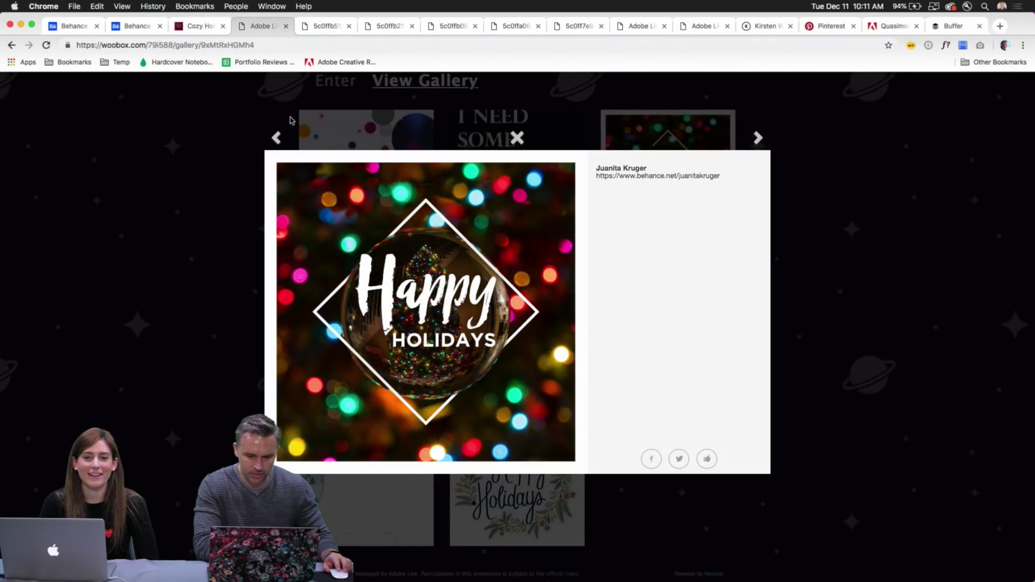
click(276, 138)
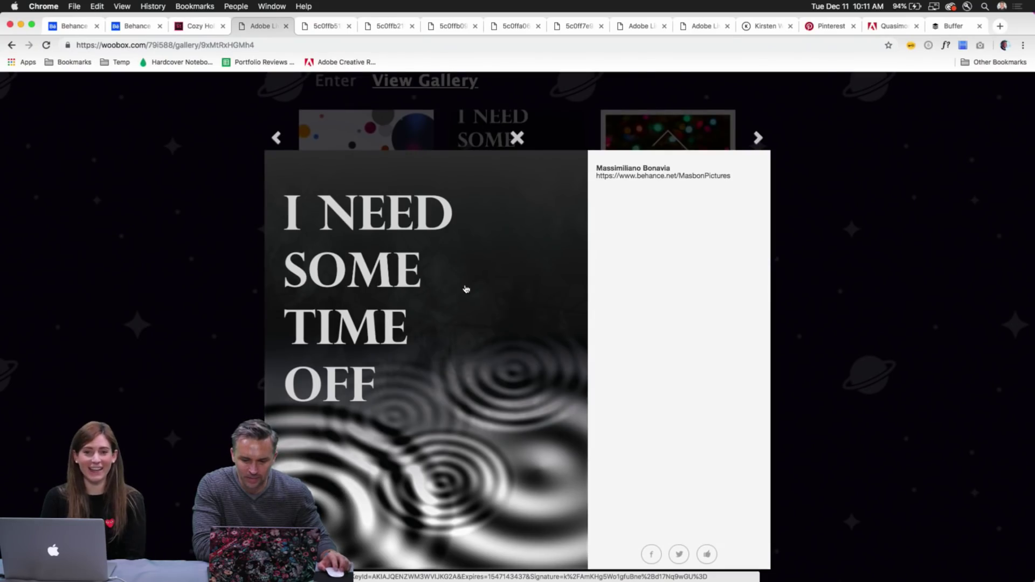
click(415, 325)
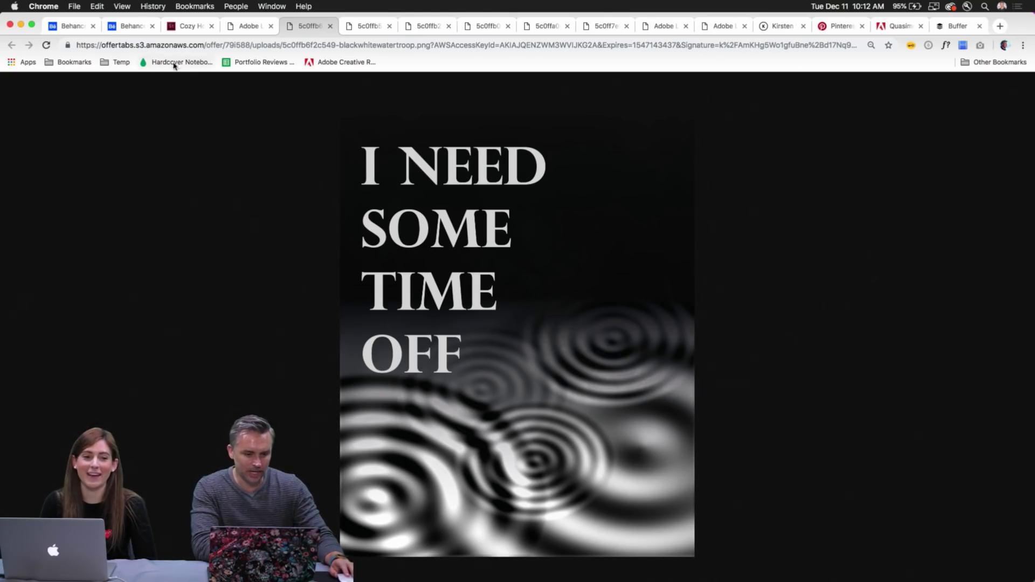
click(249, 27)
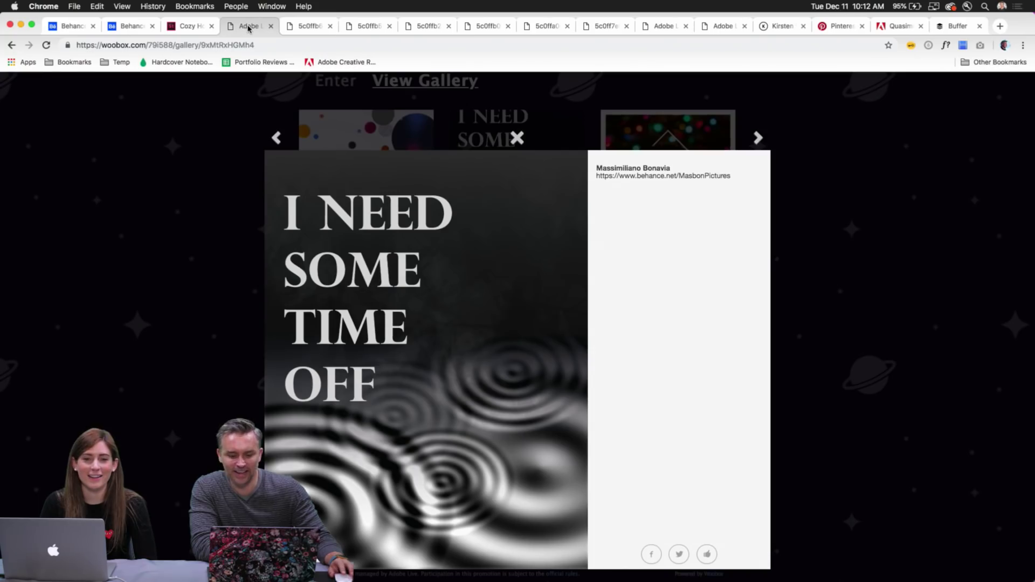
Close the entry preview in the gallery and return to the Holiday Card challenge instructions on Behance
click(516, 137)
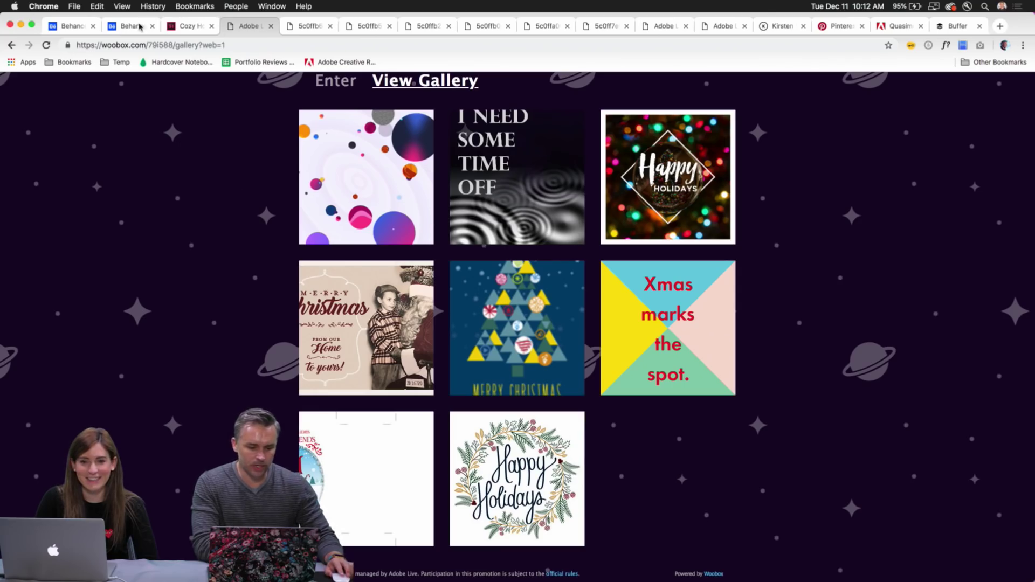
click(139, 27)
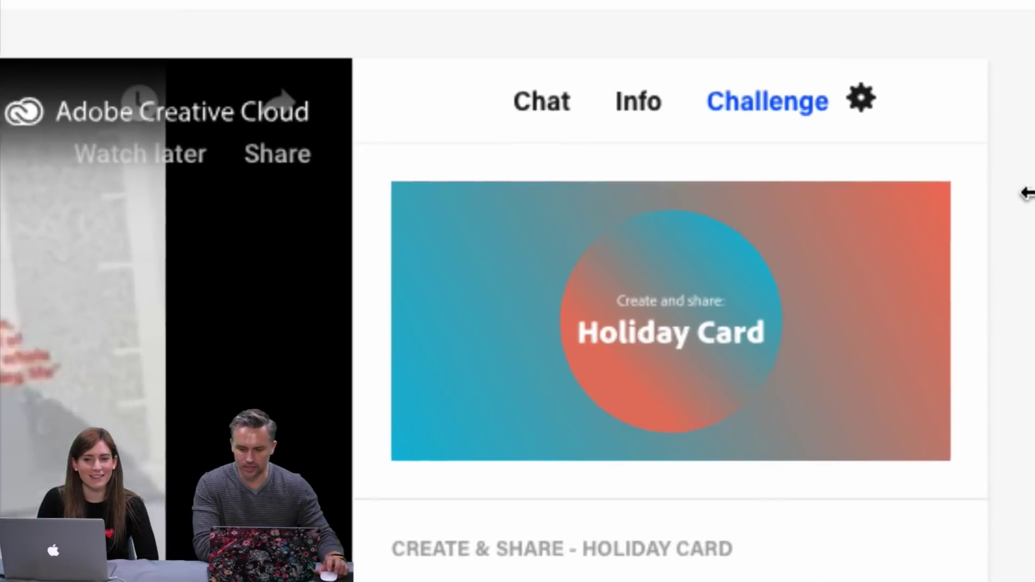
scroll(1027, 261, down, 5)
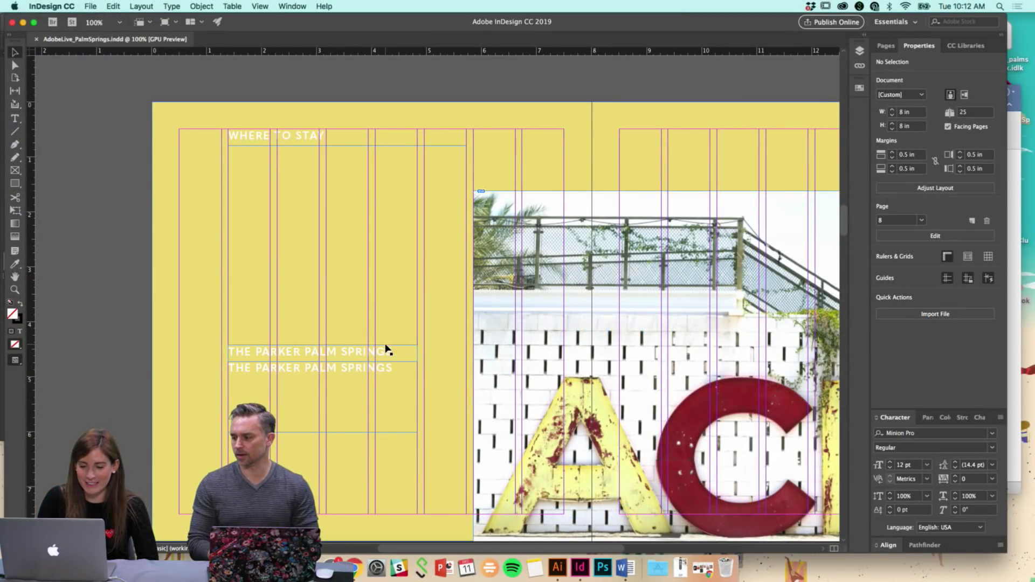
Switch to InDesign and review the Palm Springs guide's spreads, from the opening house photo to the cactus garden page
scroll(400, 293, up, 1)
scroll(443, 112, up, 4)
key(super+minus)
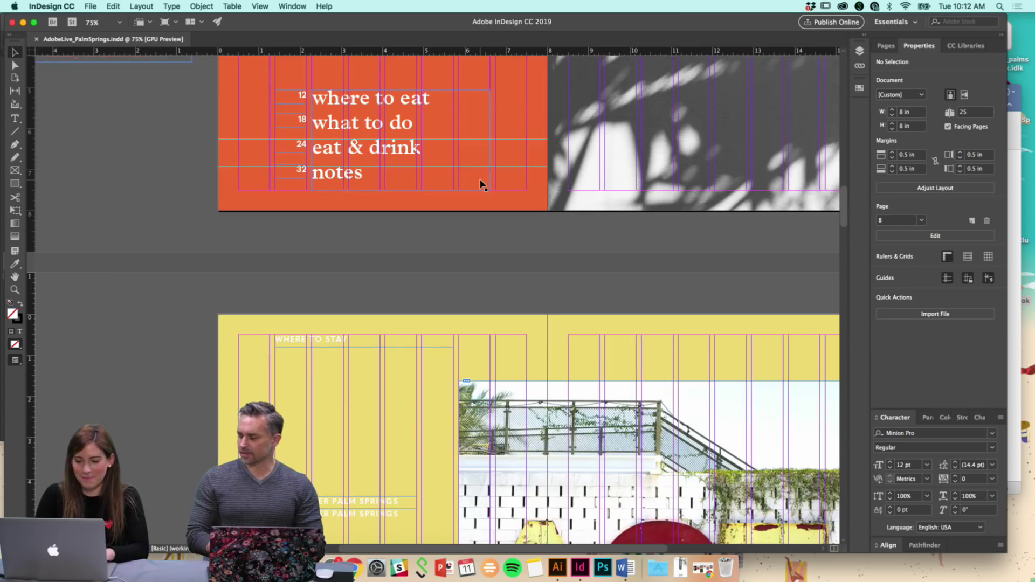
scroll(482, 184, right, 3)
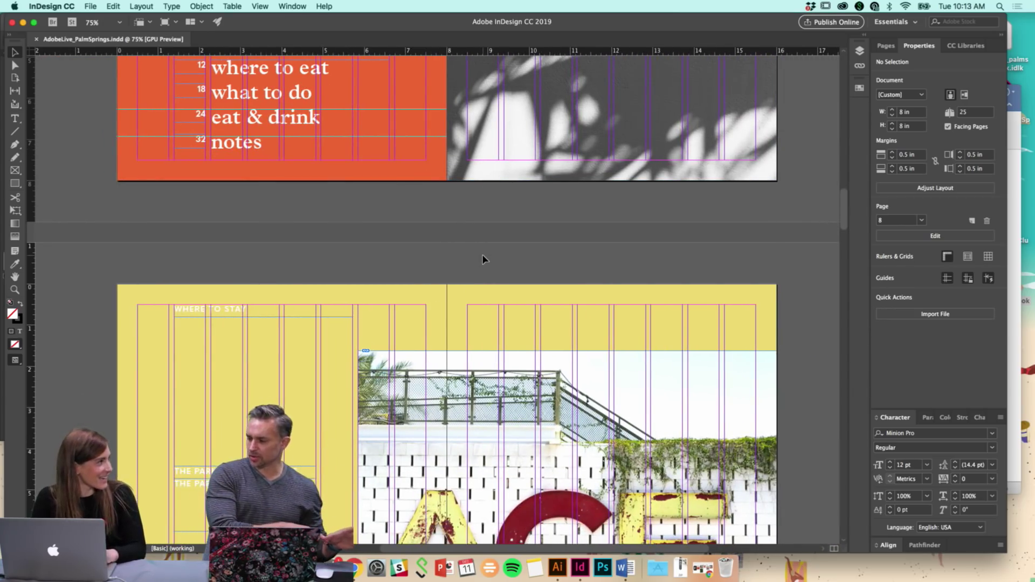
scroll(483, 259, up, 10)
scroll(483, 260, left, 3)
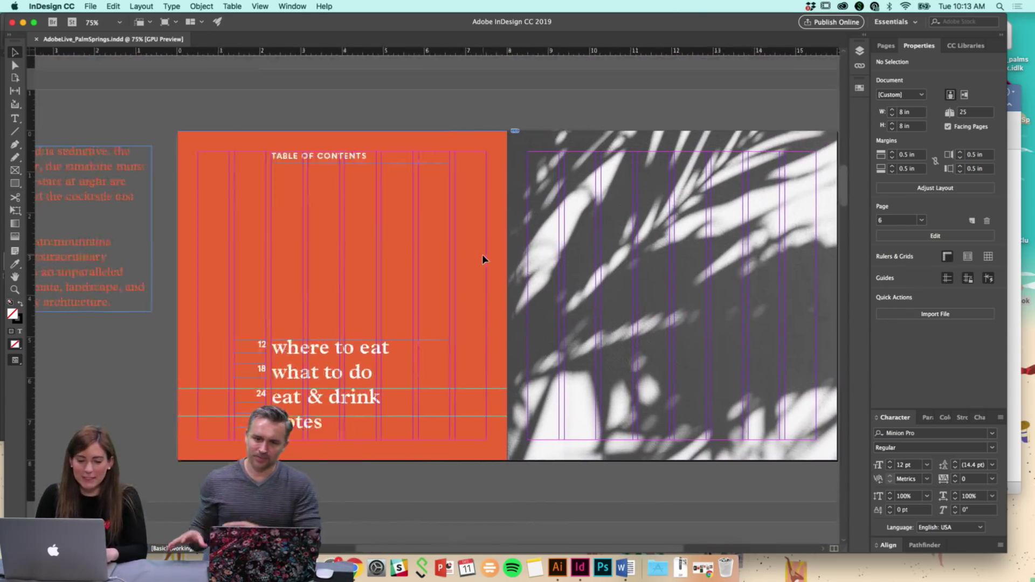
scroll(482, 259, left, 3)
scroll(482, 259, up, 2)
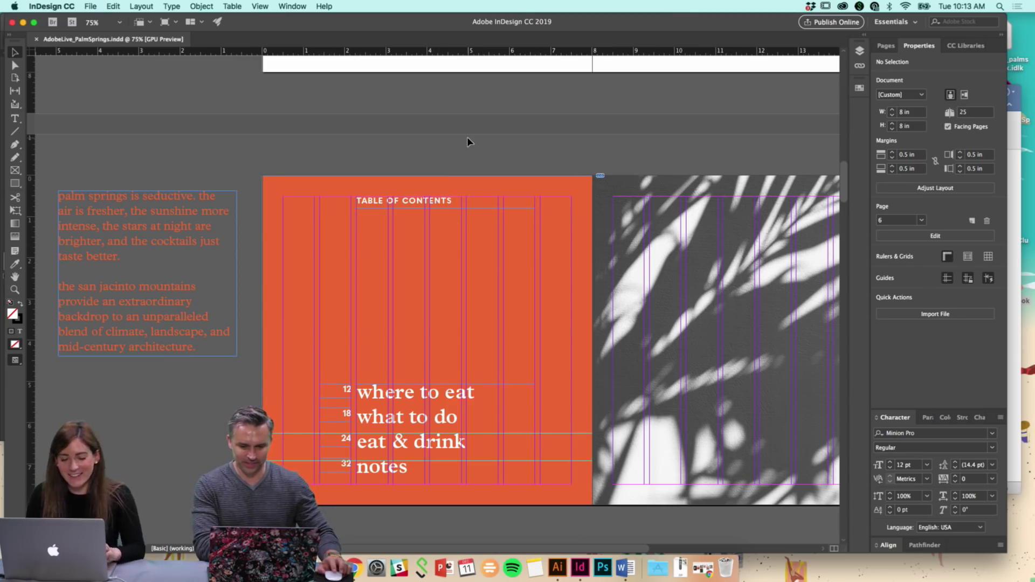
scroll(468, 141, up, 10)
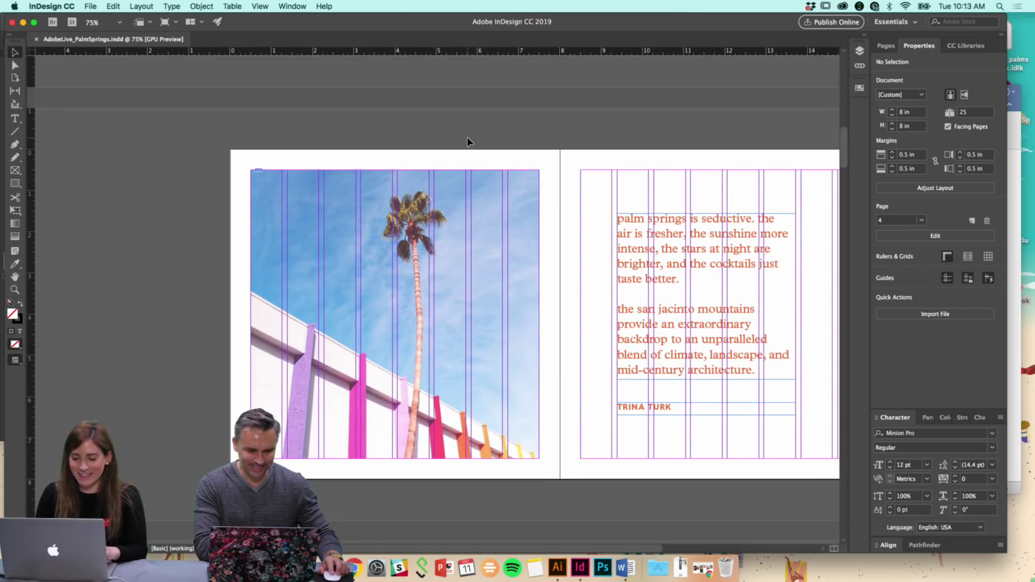
scroll(468, 141, right, 3)
scroll(467, 139, up, 10)
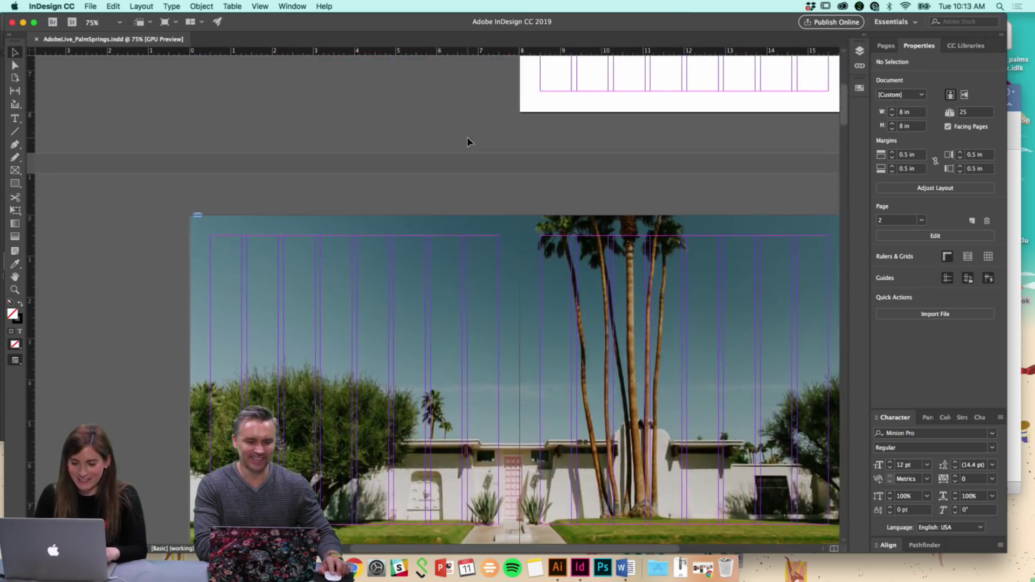
scroll(467, 139, down, 18)
scroll(467, 139, down, 15)
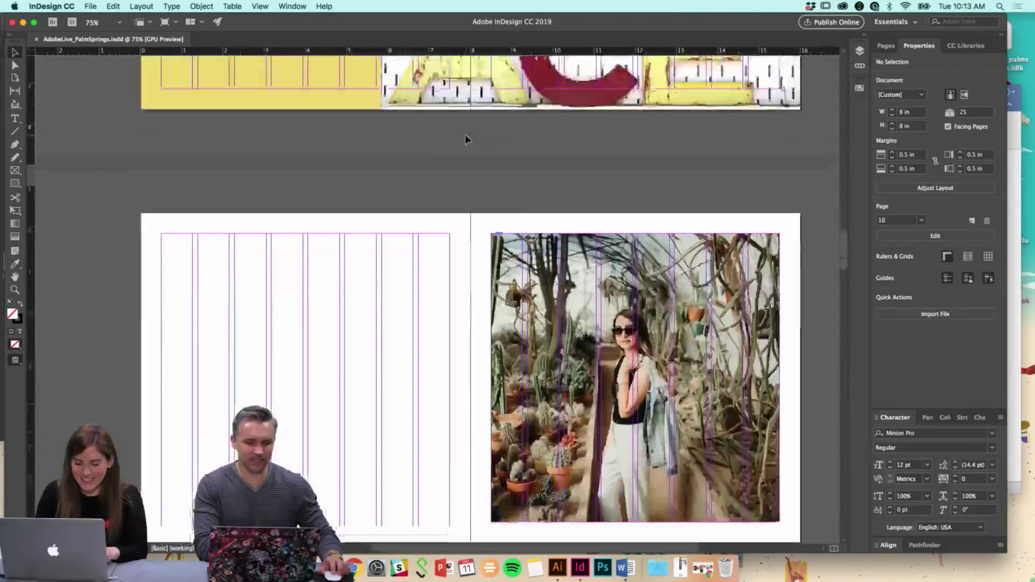
scroll(467, 139, up, 1)
scroll(426, 143, up, 10)
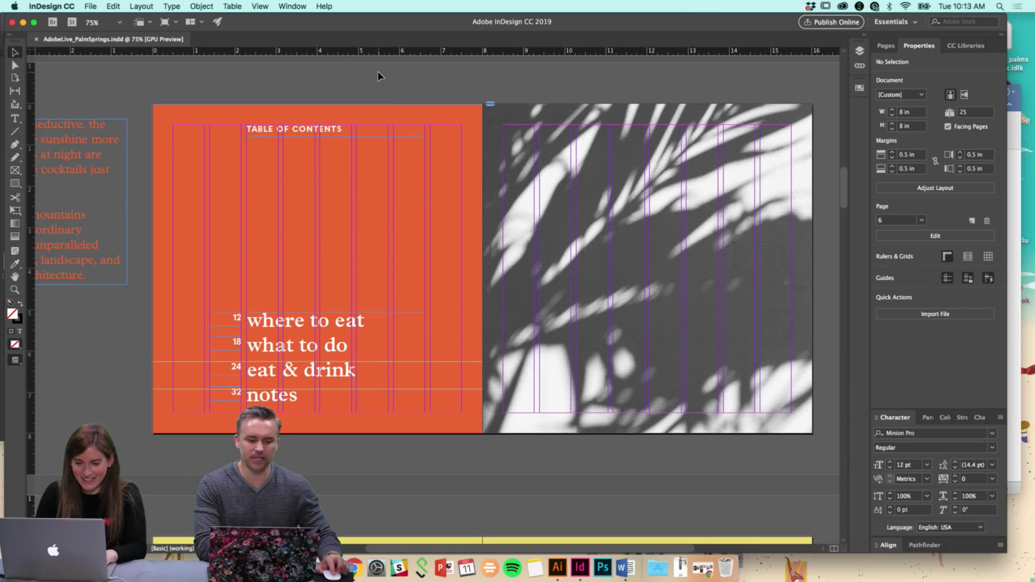
Restyle the lower THE PARKER PALM SPRINGS line on the WHERE TO STAY spread in Plantin MT Pro Regular, 18 pt
key(super+equal)
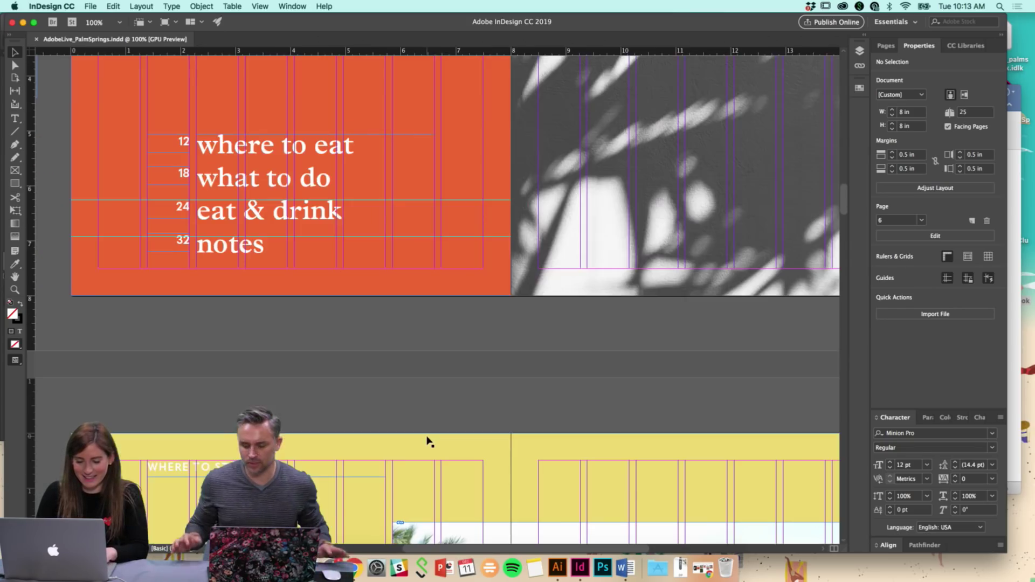
scroll(428, 442, up, 5)
scroll(172, 336, left, 3)
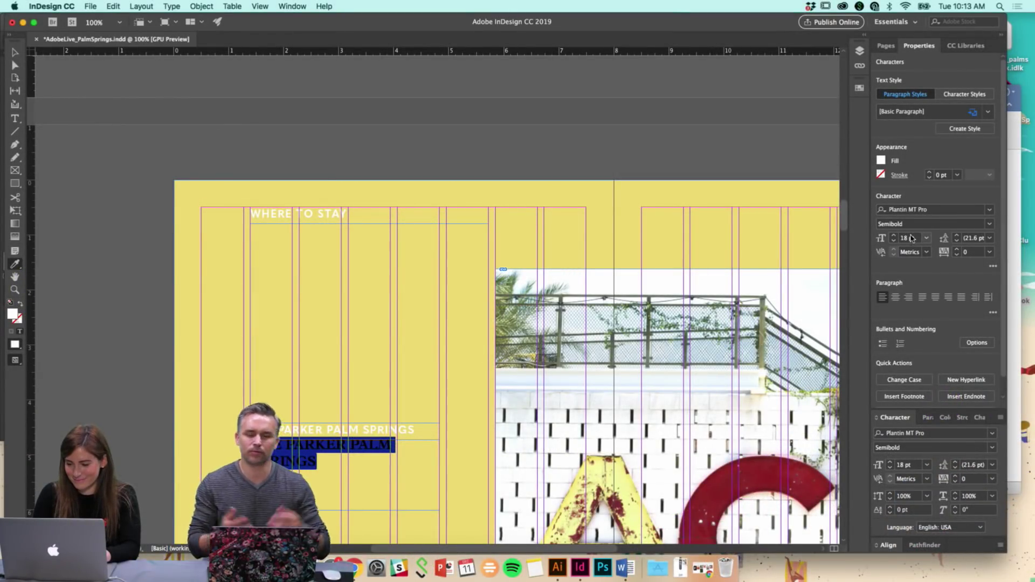
click(990, 224)
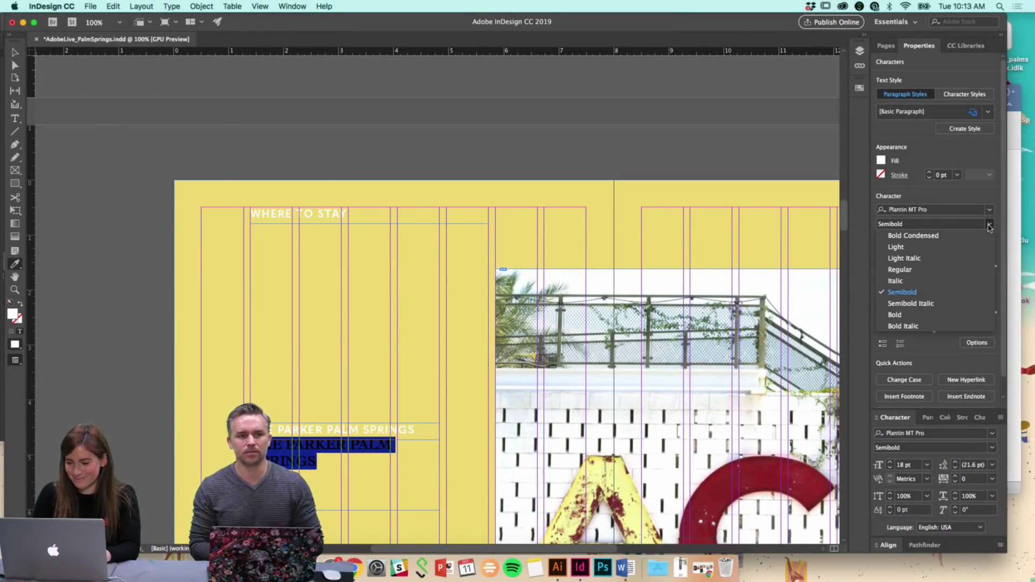
click(923, 269)
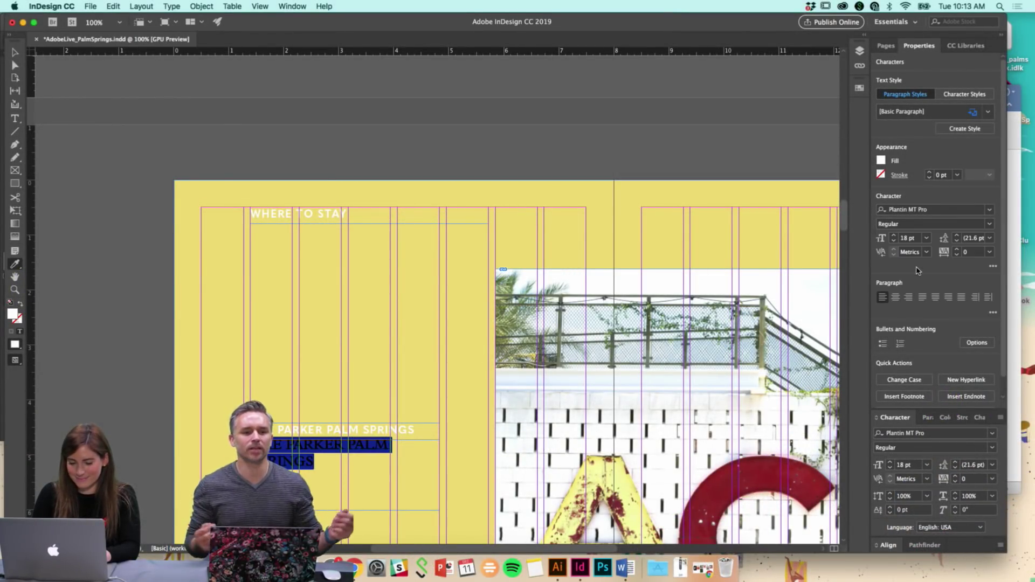
Change the lower Parker Palm Springs line to lowercase and preview the spread without guides and frame edges
click(180, 6)
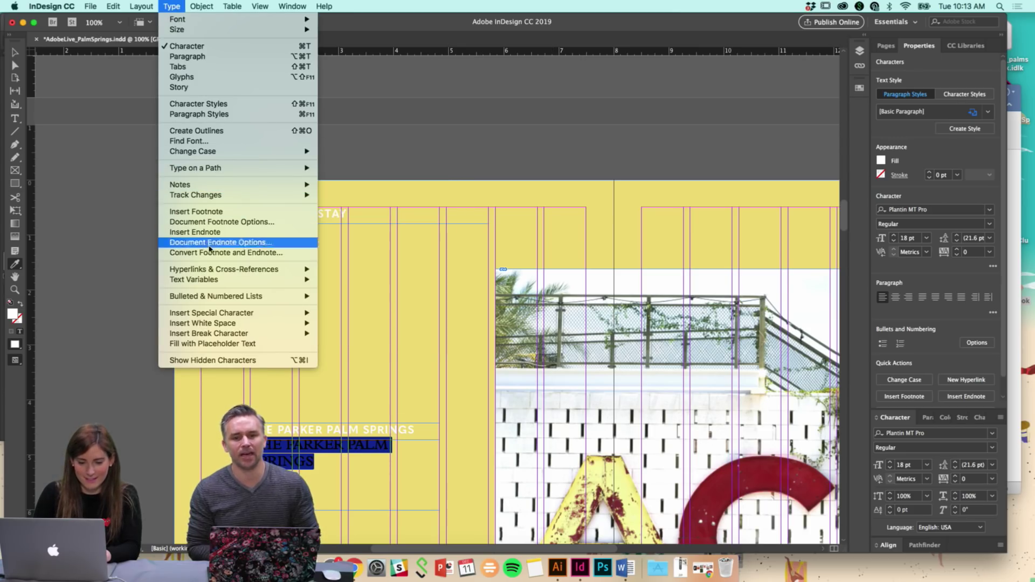
mouse_move(238, 298)
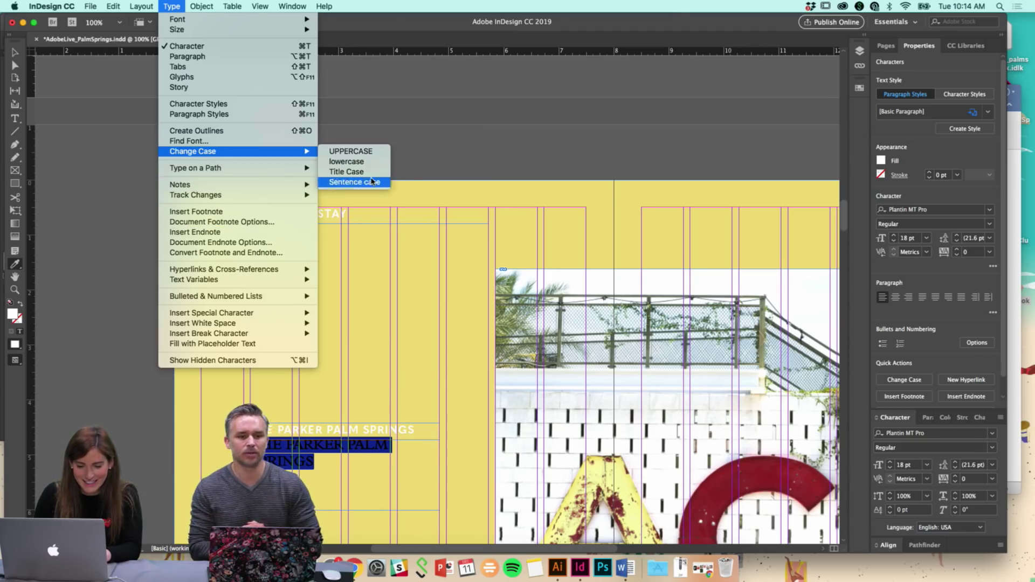
click(340, 161)
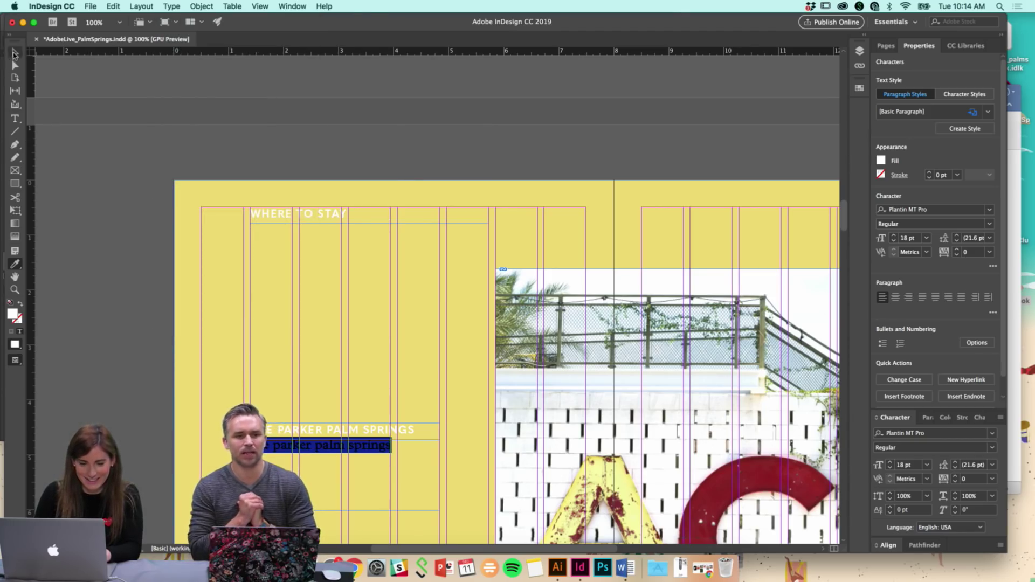
click(60, 203)
key(w)
scroll(207, 438, down, 2)
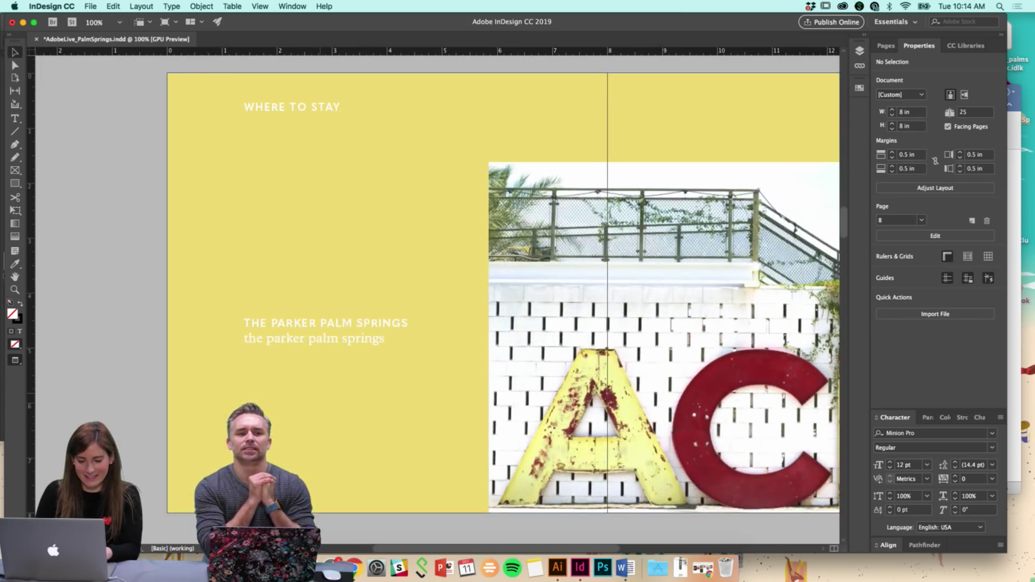
Extend the text frame of the lowercase Parker Palm Springs line downward to a height of 1.84 in
key(super+equal)
scroll(520, 339, right, 1)
click(462, 247)
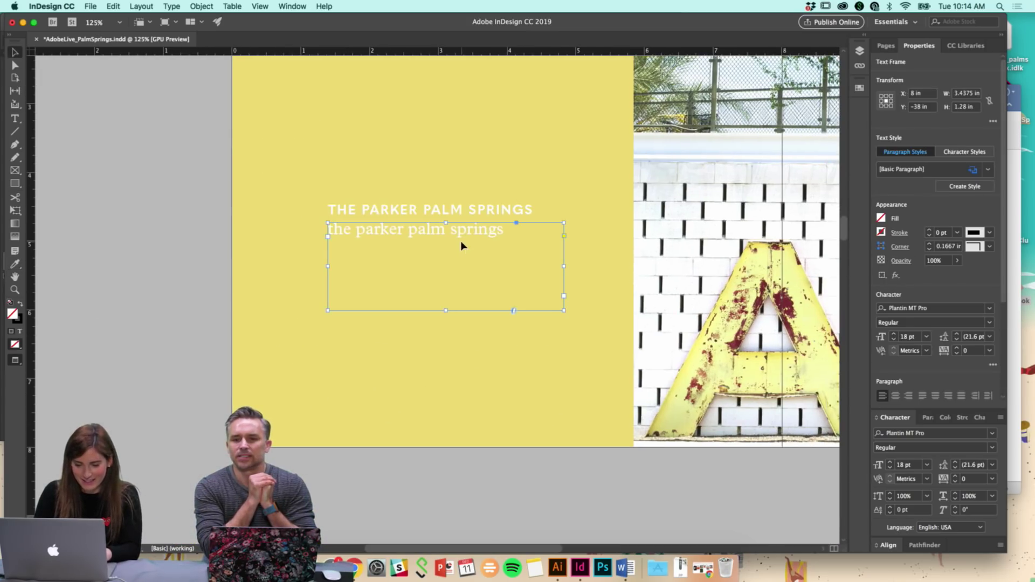
drag(447, 310, 446, 350)
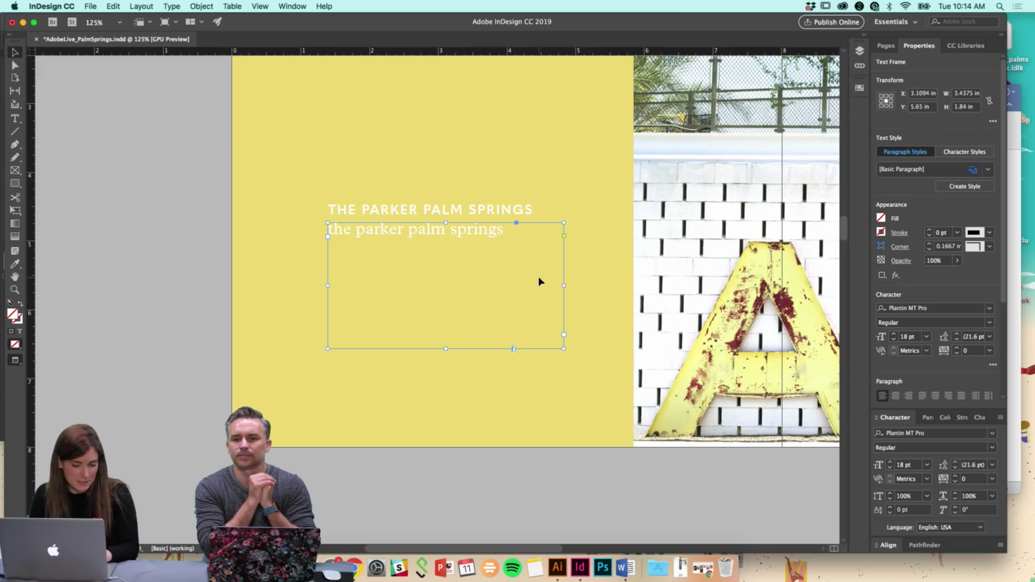
click(589, 283)
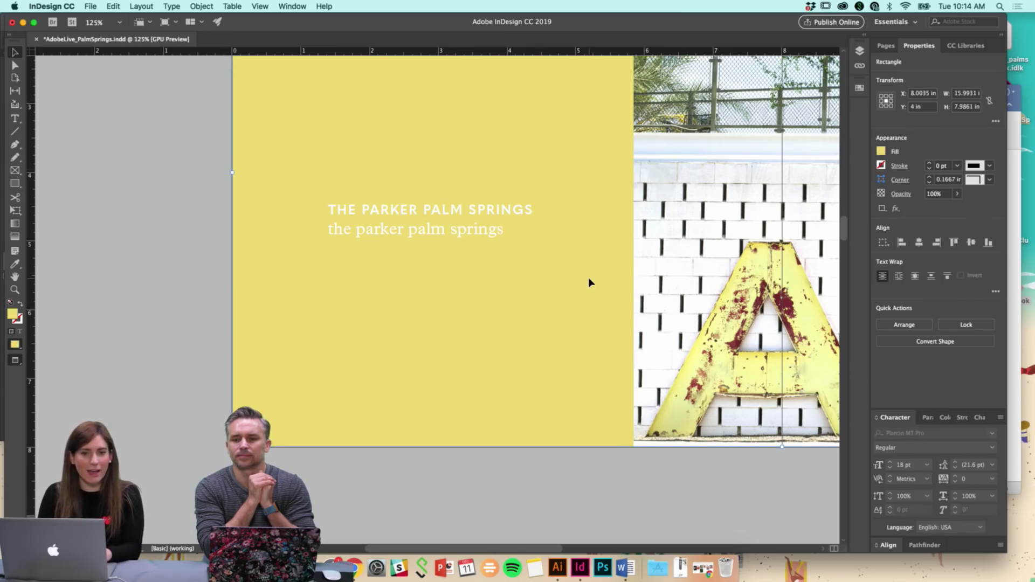
Switch to the PalmSprings_copy document in Word and copy the description paragraph under the parker palm springs
scroll(529, 262, up, 2)
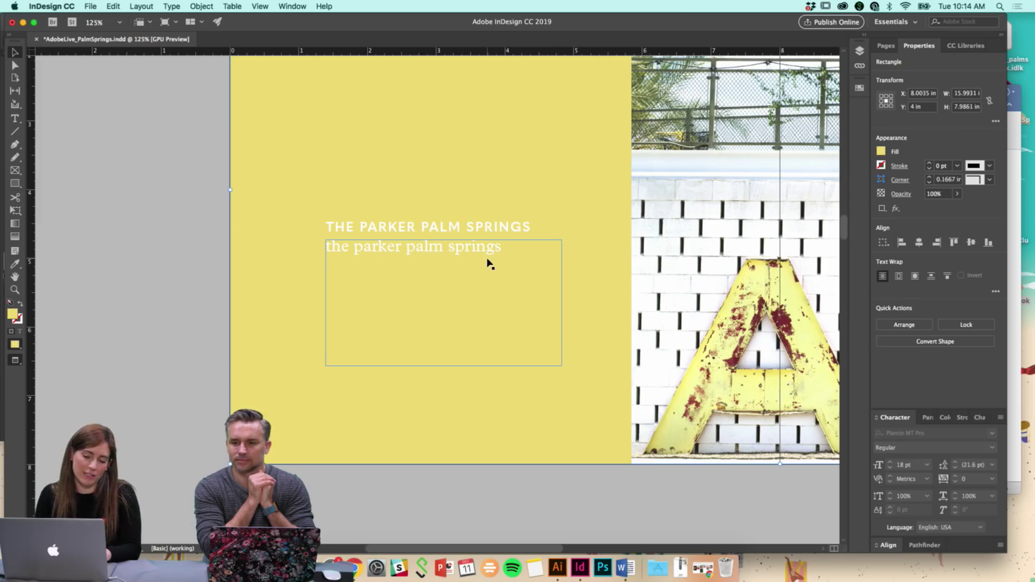
scroll(624, 433, right, 3)
scroll(624, 433, up, 2)
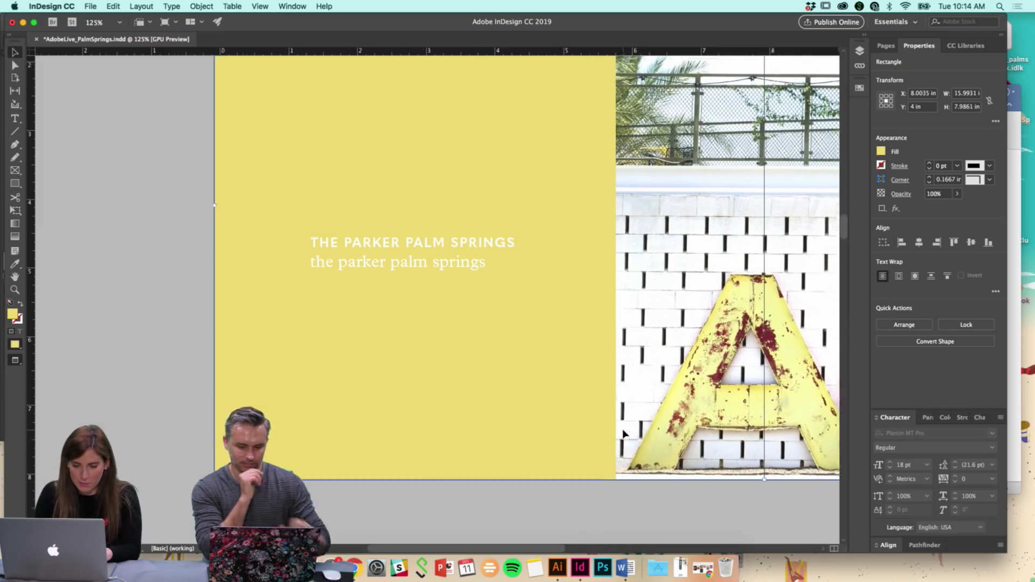
scroll(589, 432, down, 1)
scroll(589, 432, right, 1)
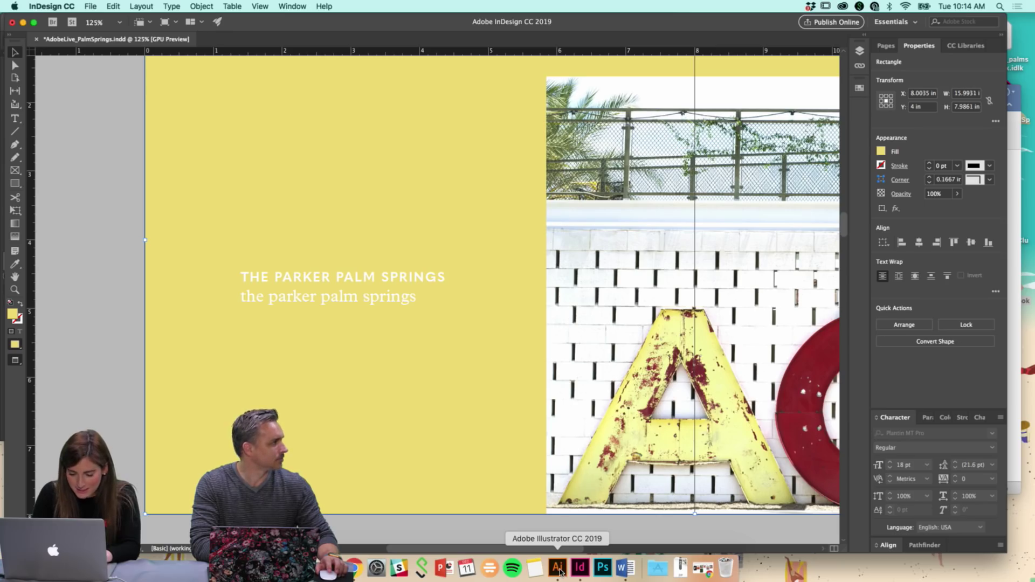
click(626, 568)
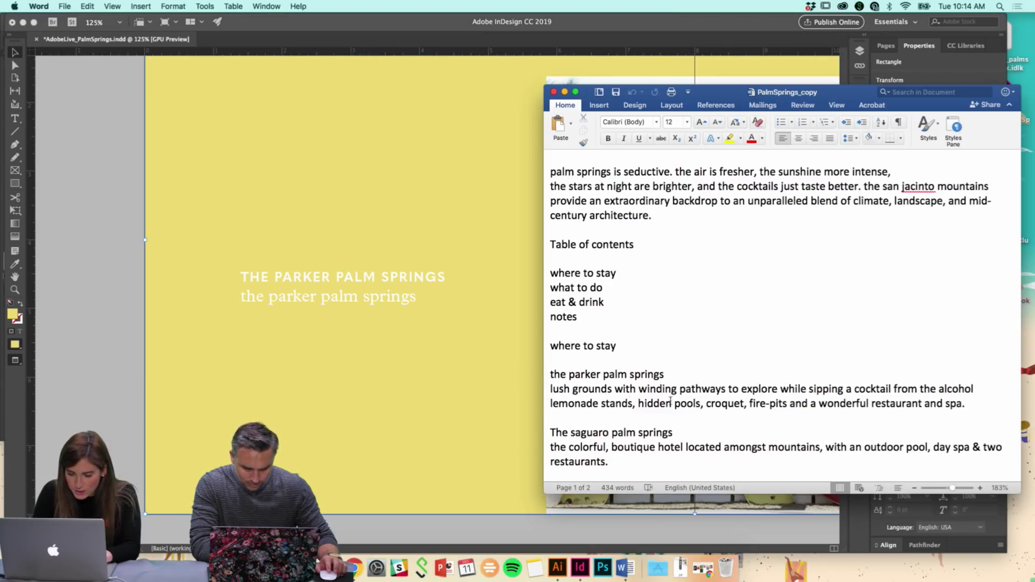
scroll(670, 400, down, 1)
drag(965, 389, 553, 375)
key(super+c)
Return to InDesign and replace the lowercase hotel line with the copied "lush grounds with winding pathways" description
click(298, 302)
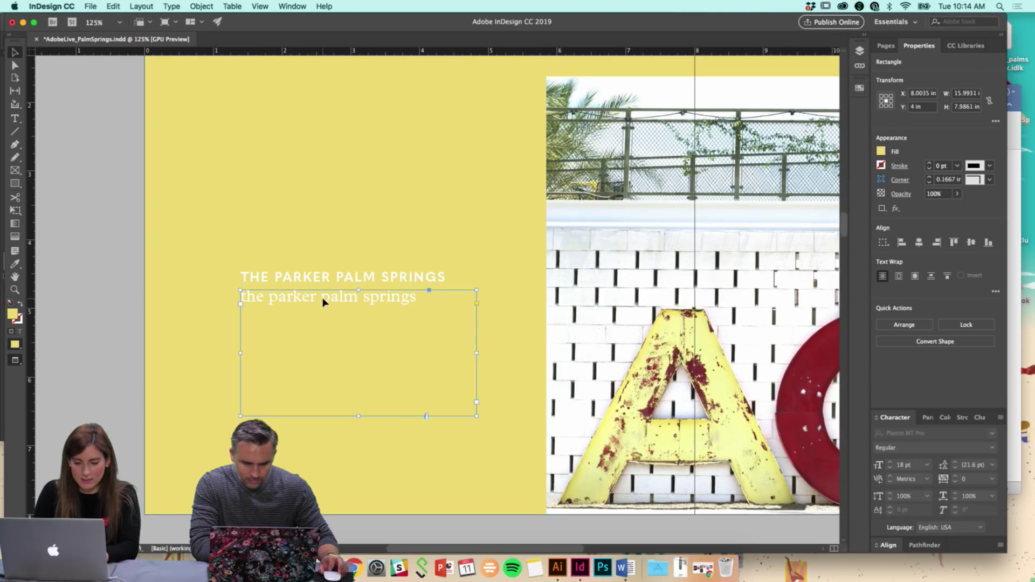
triple_click(322, 297)
key(super+v)
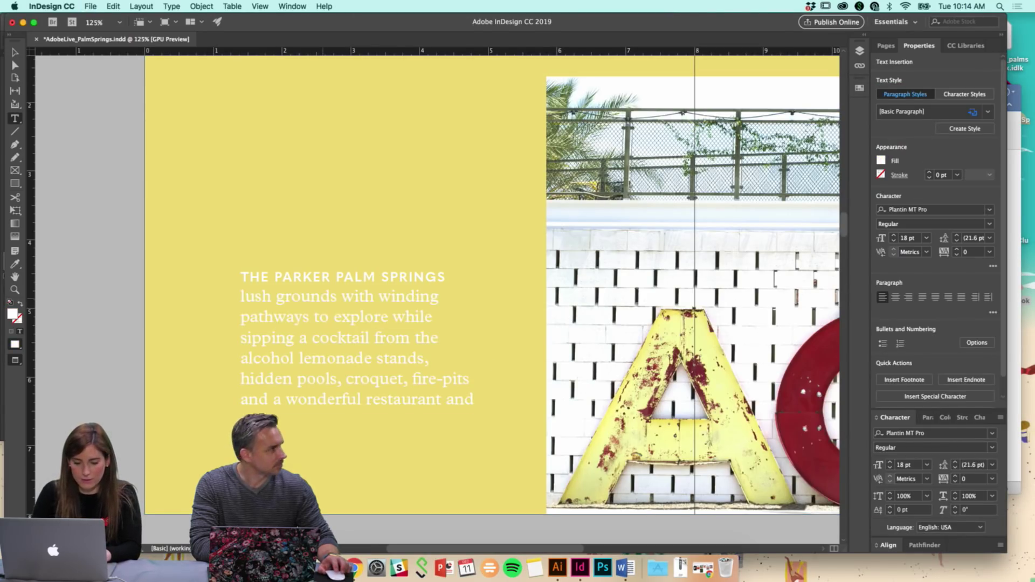
Reduce the whole hotel description's font size to 13 pt
key(super+a)
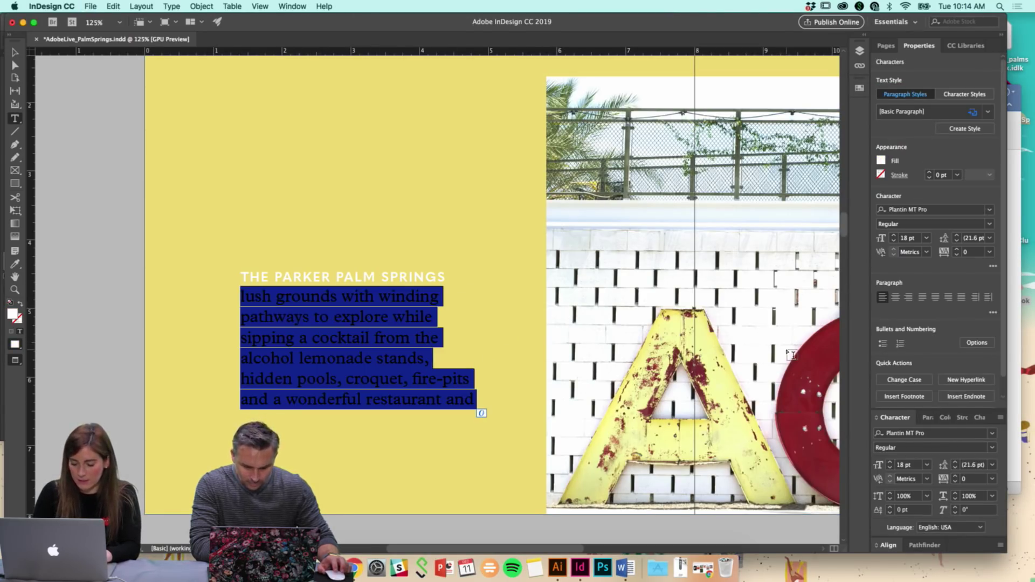
key(super+shift+comma)
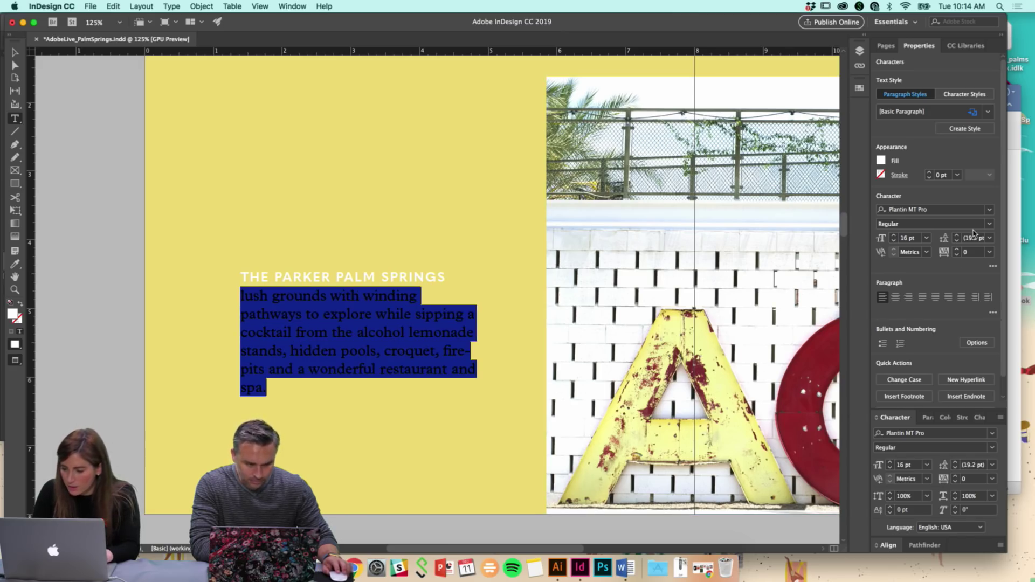
click(910, 237)
text(1)
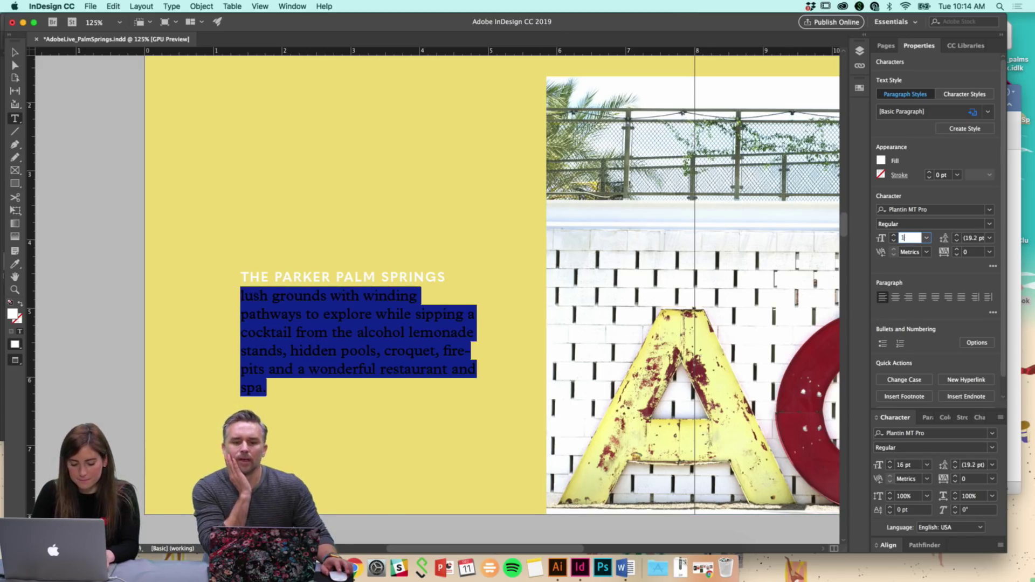
text(3)
key(Return)
click(15, 52)
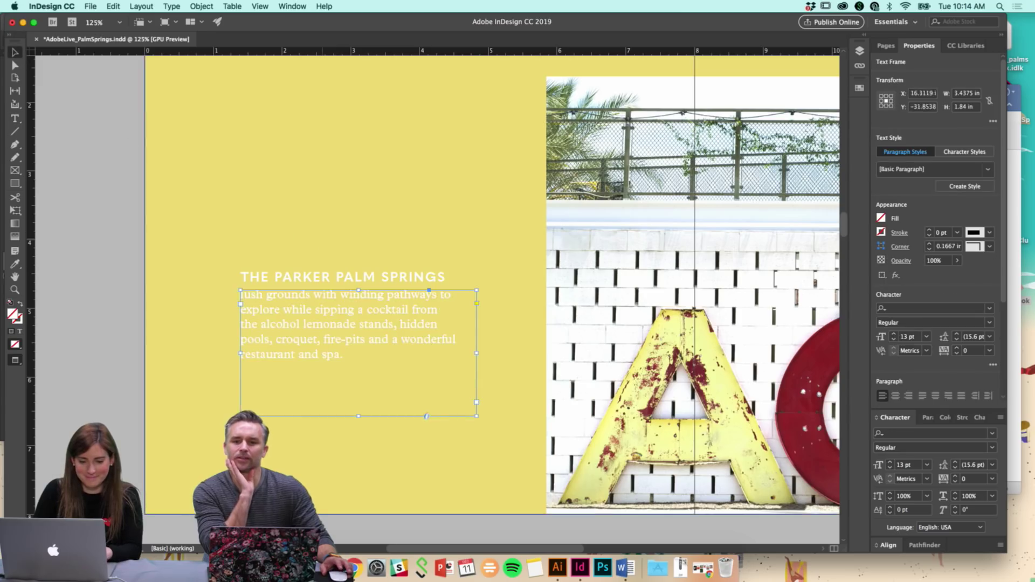
Nudge the description frame slightly down beneath the THE PARKER PALM SPRINGS heading and check the spacing with nothing selected
key(super+minus)
click(342, 353)
scroll(342, 354, right, 5)
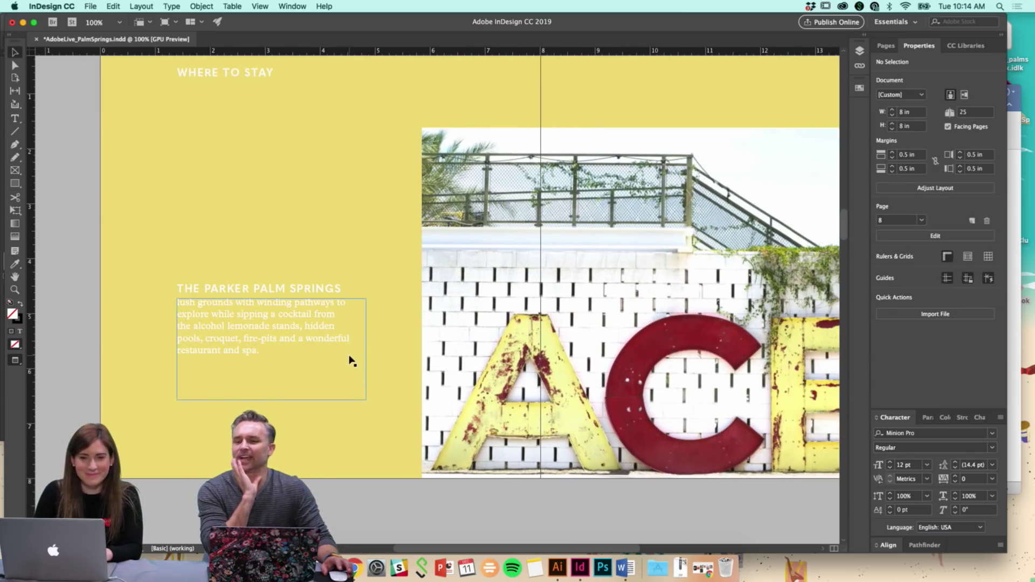
scroll(386, 418, up, 1)
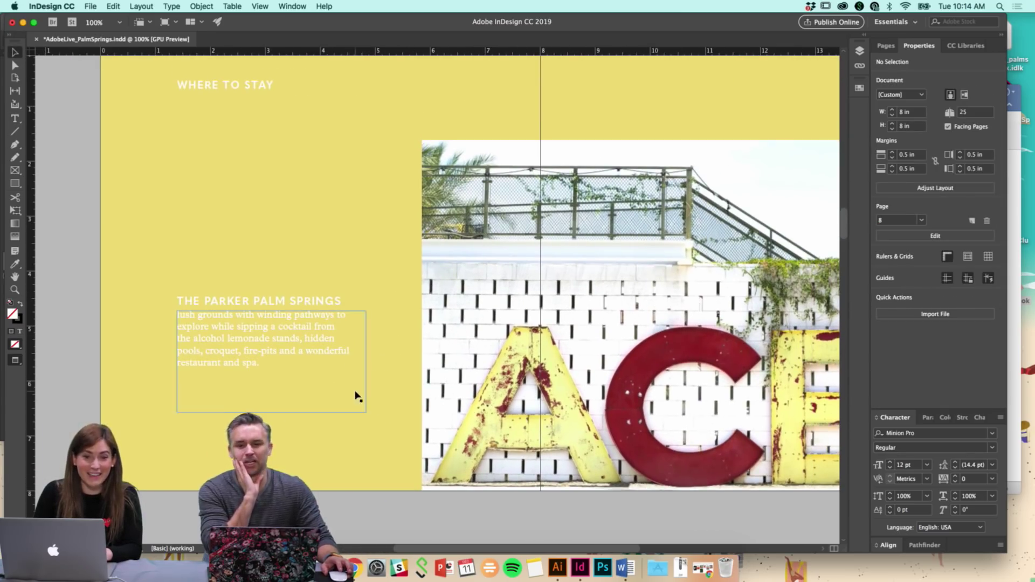
click(311, 362)
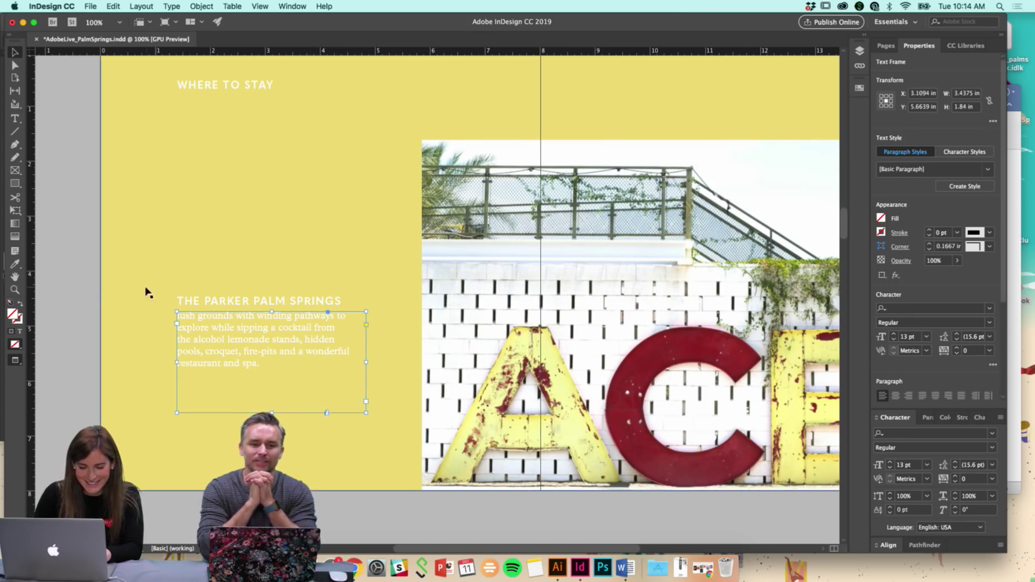
click(97, 294)
scroll(320, 323, up, 1)
click(323, 355)
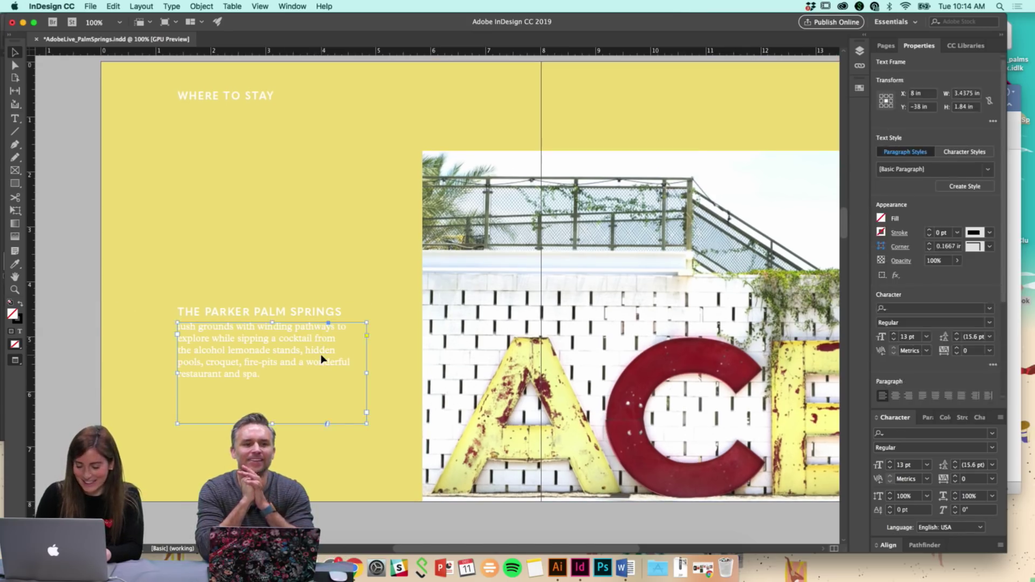
click(86, 307)
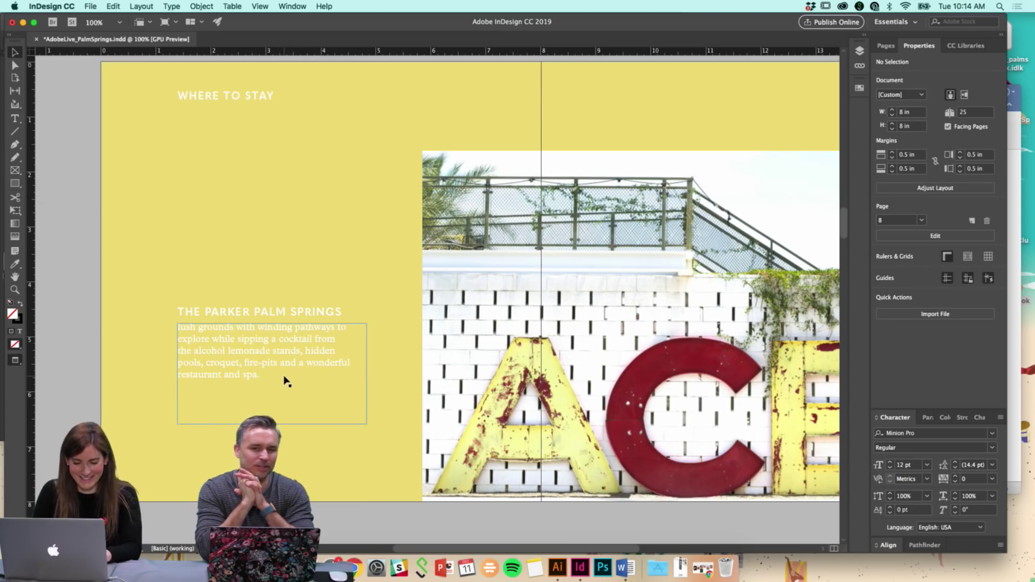
Move the hotel heading and its description up together on the yellow page, to a Y position of 4.58 in
click(318, 318)
shift+click(298, 349)
drag(299, 349, 299, 311)
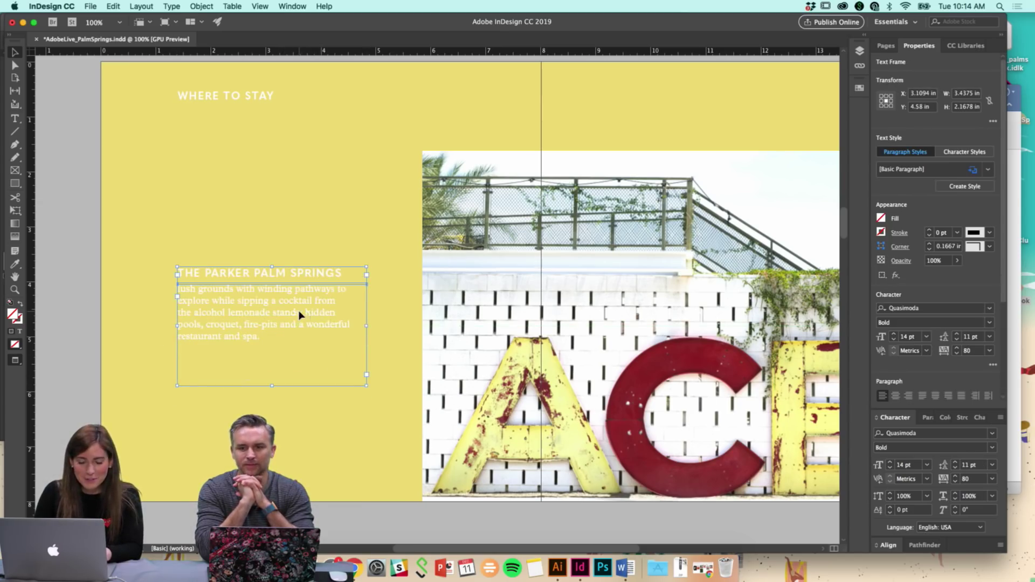
click(347, 319)
scroll(323, 307, up, 3)
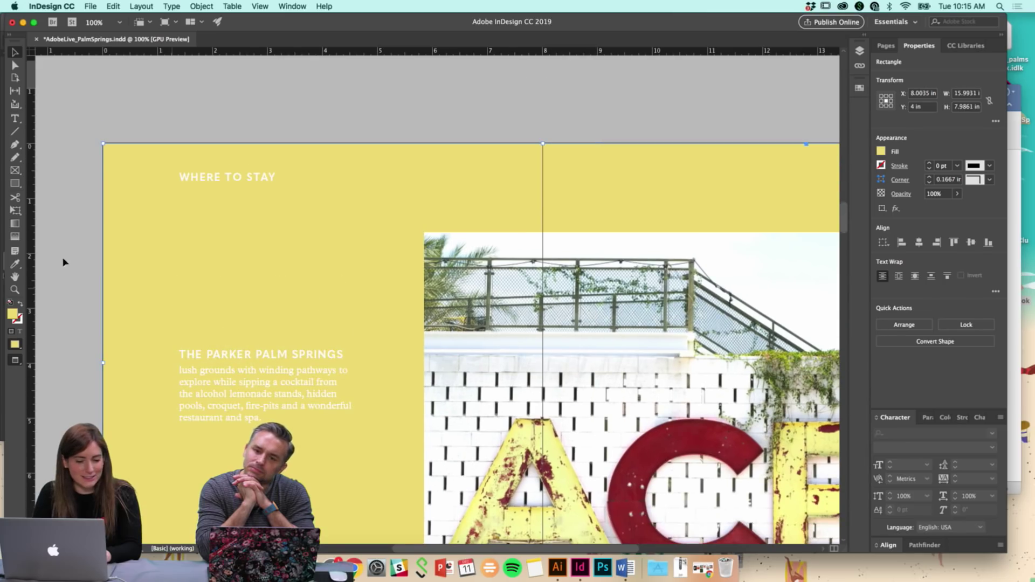
click(66, 271)
scroll(234, 268, down, 5)
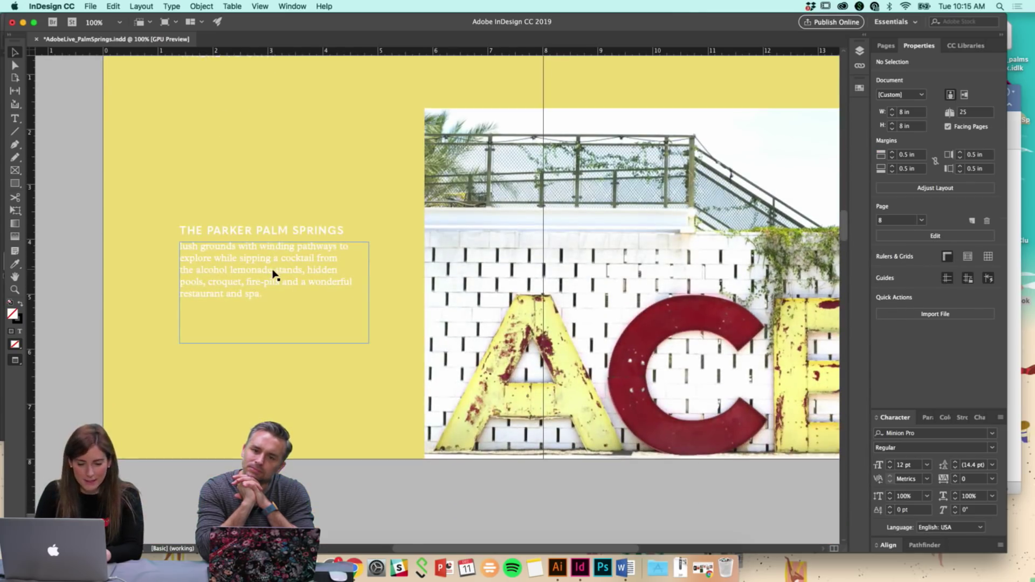
Set the full hotel description's font size to 14 pt and deselect its frame
double_click(273, 274)
key(super+a)
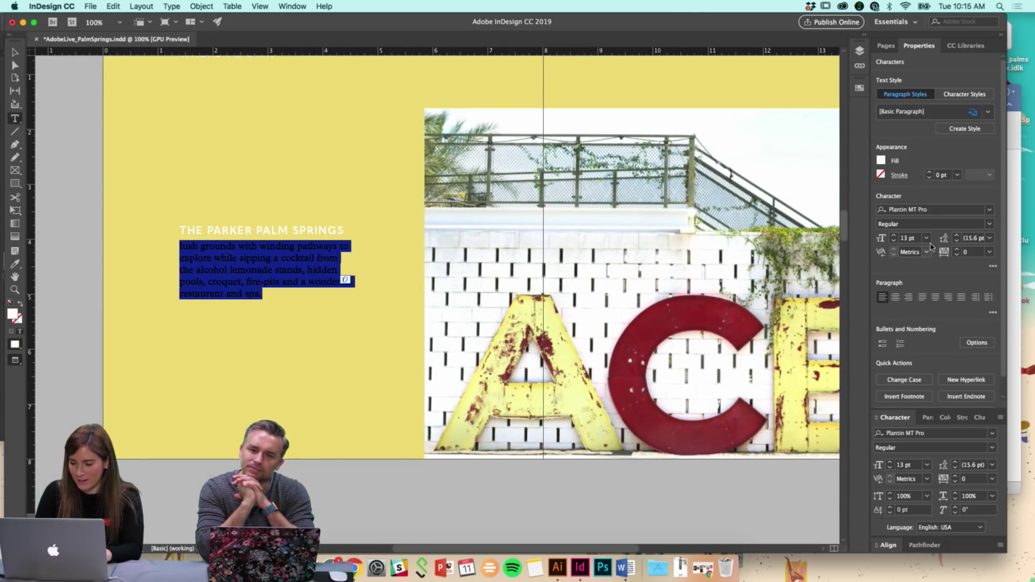
click(915, 239)
text(14)
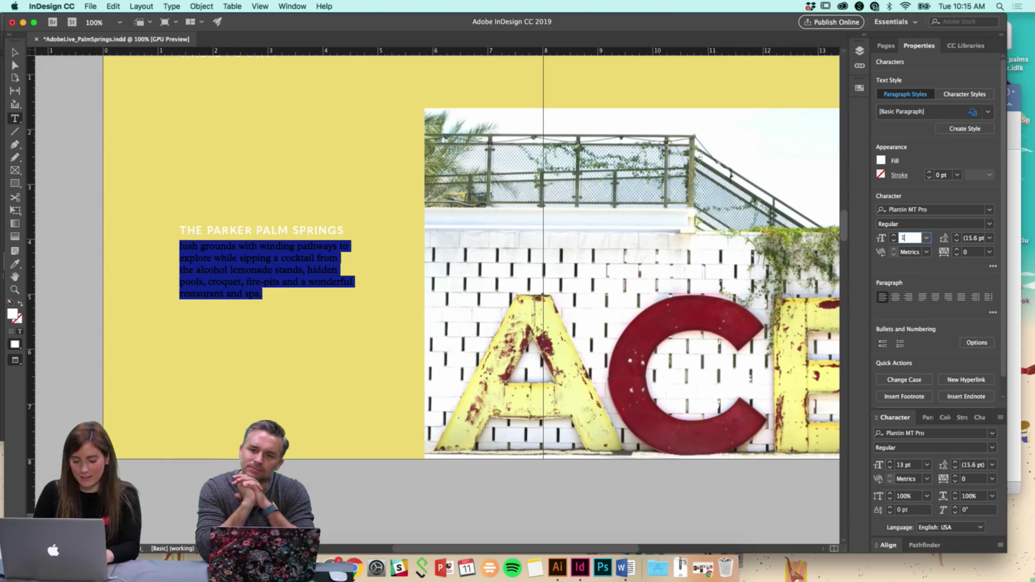
key(Return)
click(15, 52)
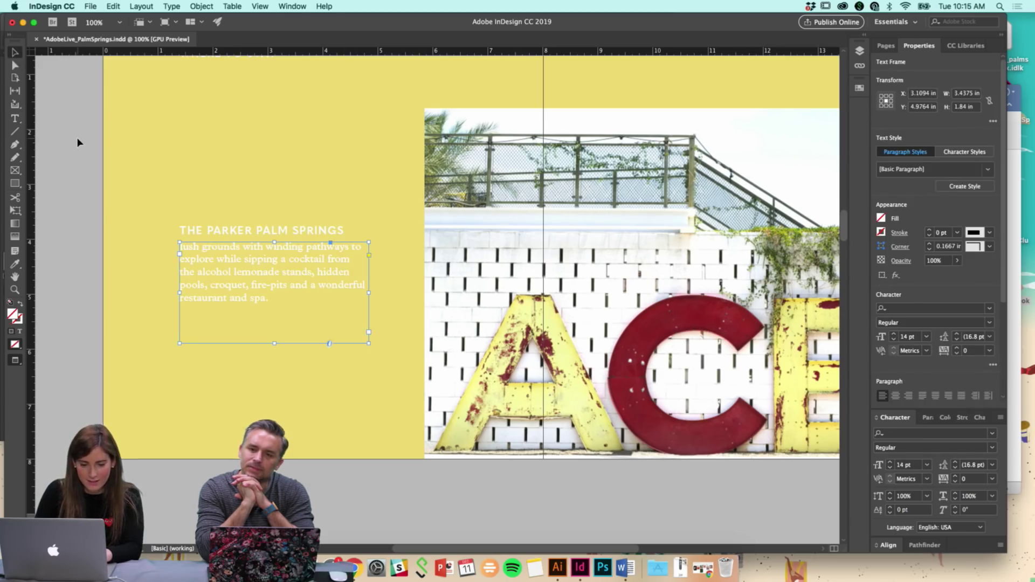
click(76, 141)
Review how the hotel text block sits on the WHERE TO STAY spread beside the ACE sign photo
scroll(216, 270, up, 1)
scroll(437, 372, up, 4)
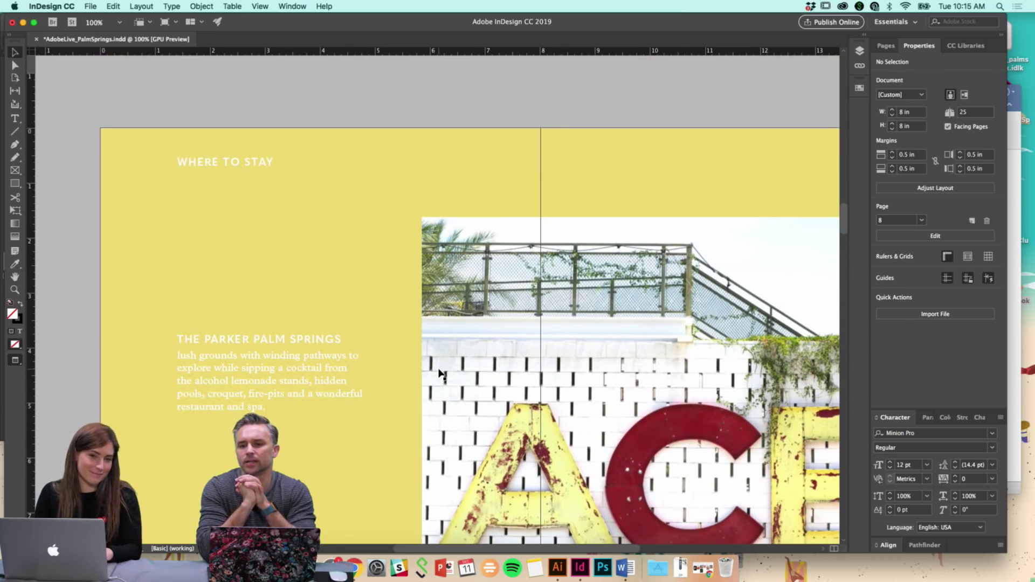
scroll(440, 372, down, 5)
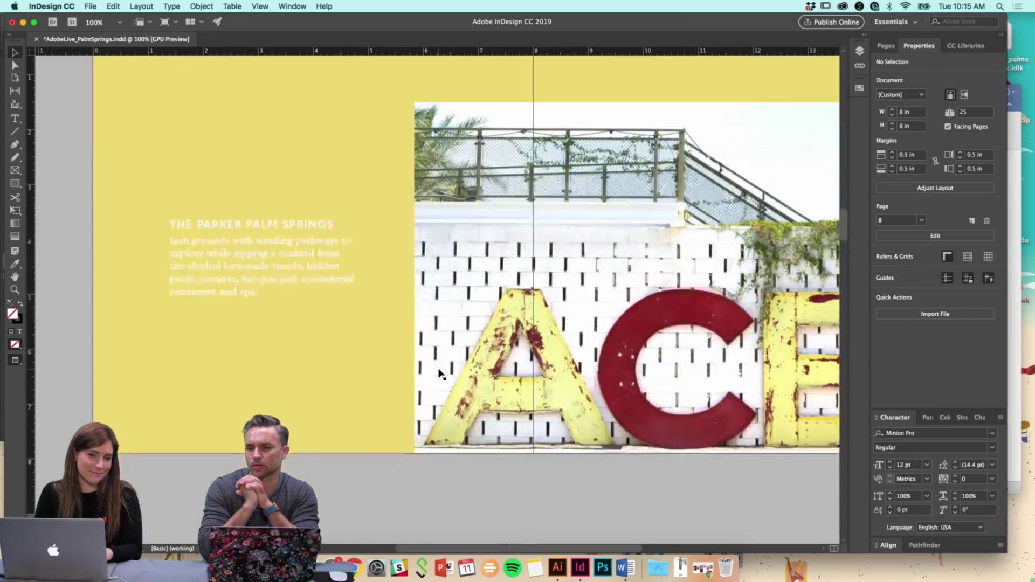
scroll(378, 270, up, 2)
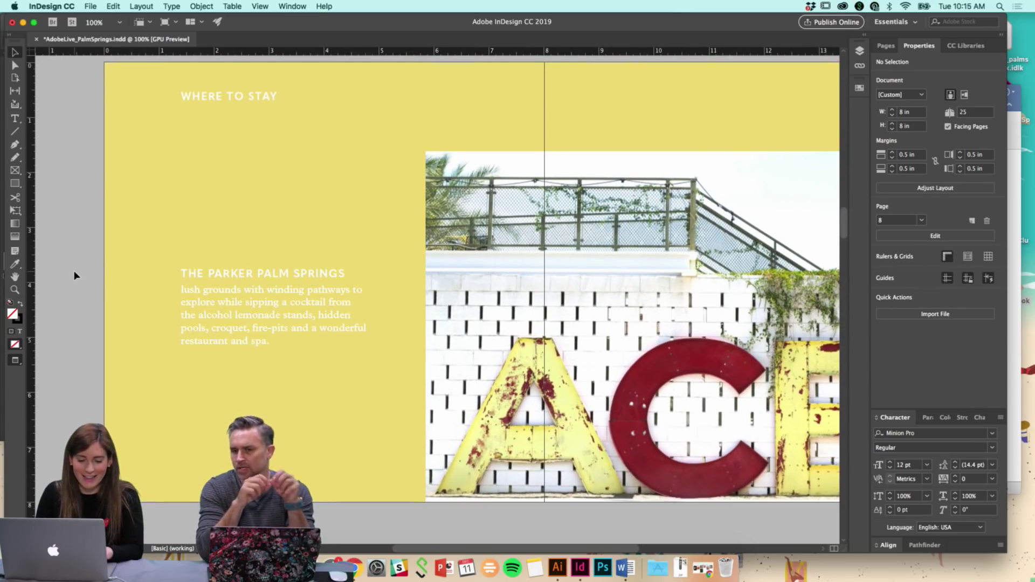
scroll(305, 330, down, 2)
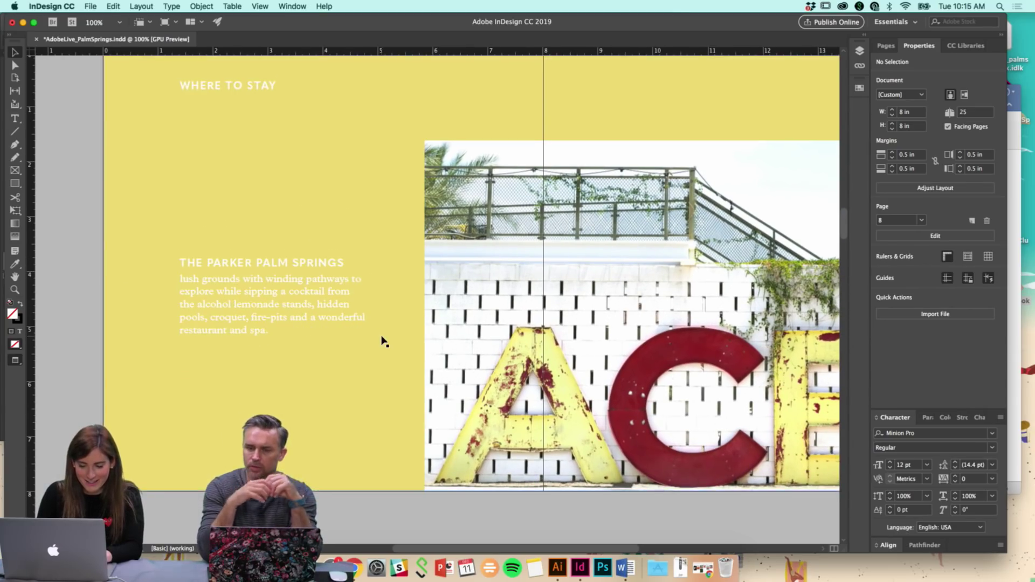
scroll(415, 334, right, 5)
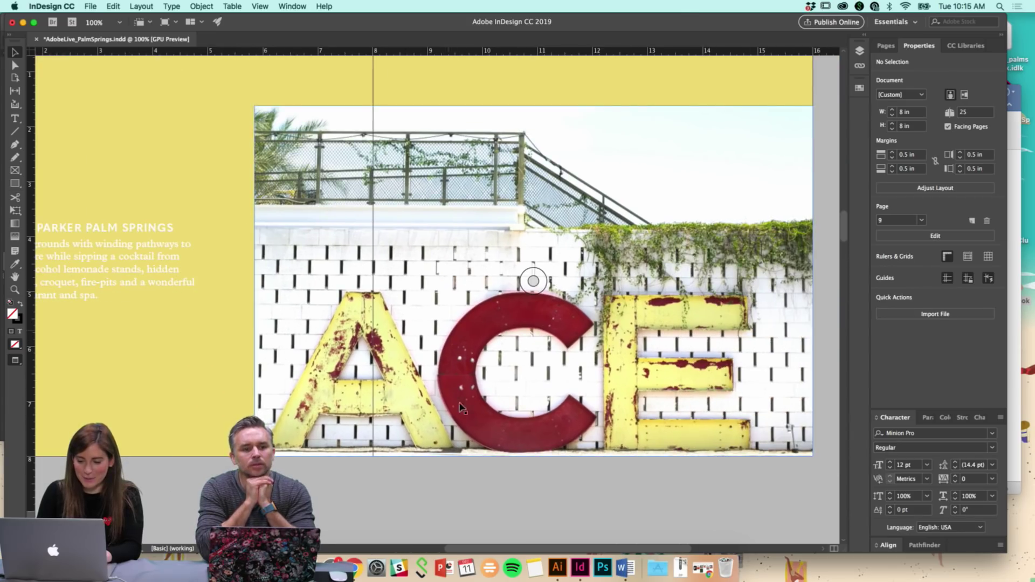
scroll(416, 334, left, 6)
Shorten the hotel description's text frame from below to fit closely around its five lines
click(413, 262)
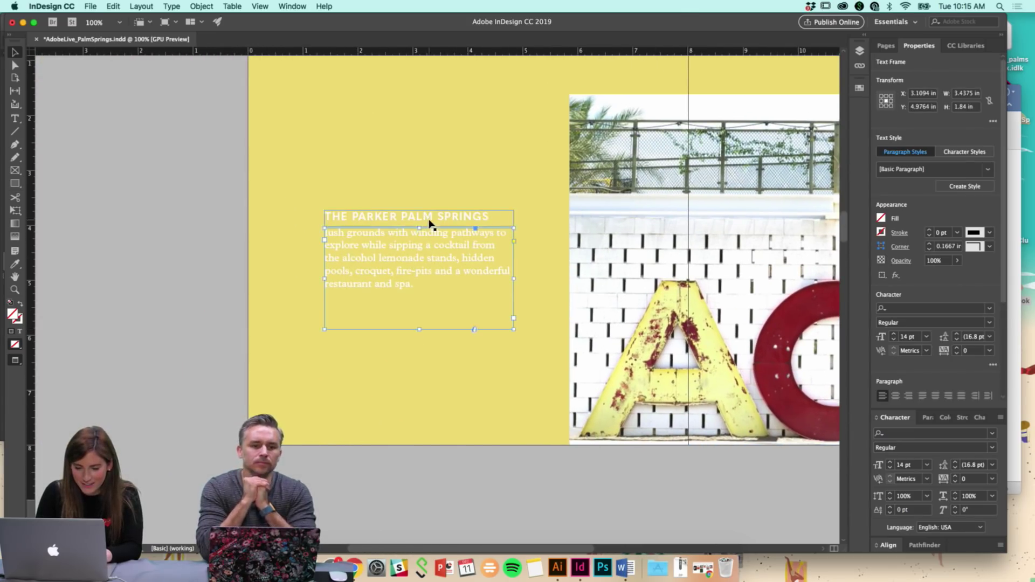
click(448, 298)
click(421, 327)
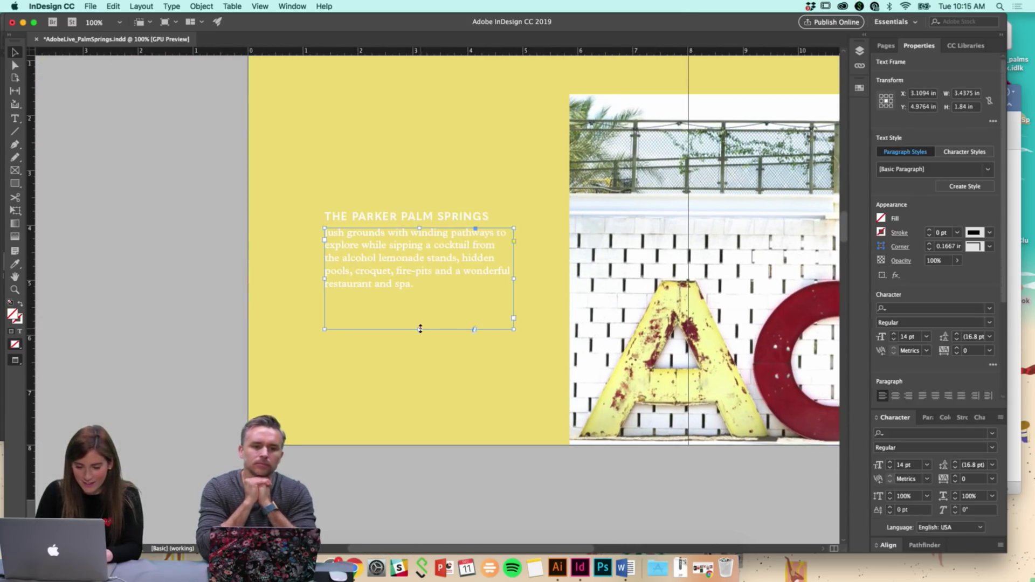
drag(421, 328, 421, 294)
Check the hotel description's type settings and examine the overall composition of the WHERE TO STAY spread
scroll(435, 331, right, 2)
double_click(393, 266)
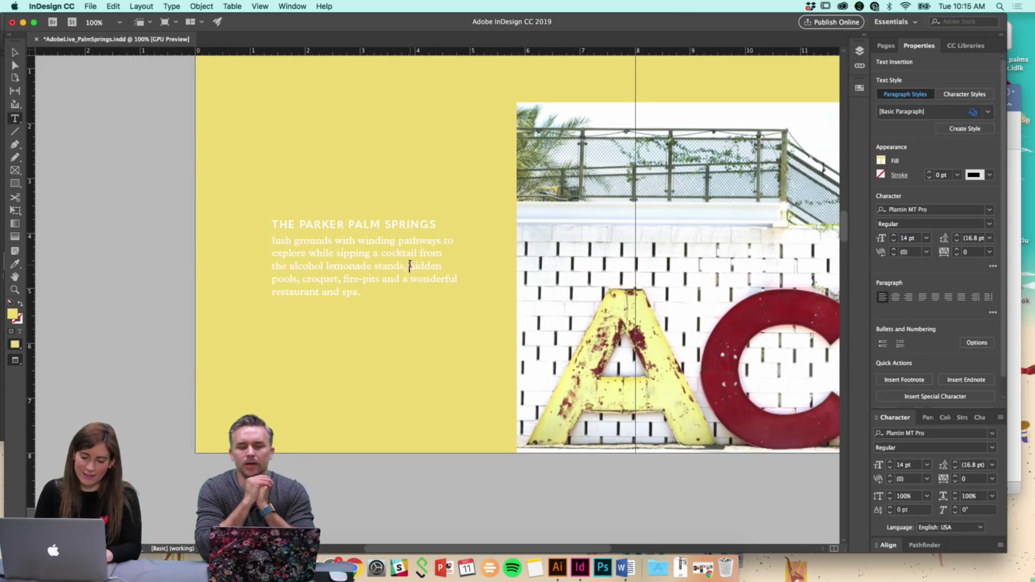
key(super+a)
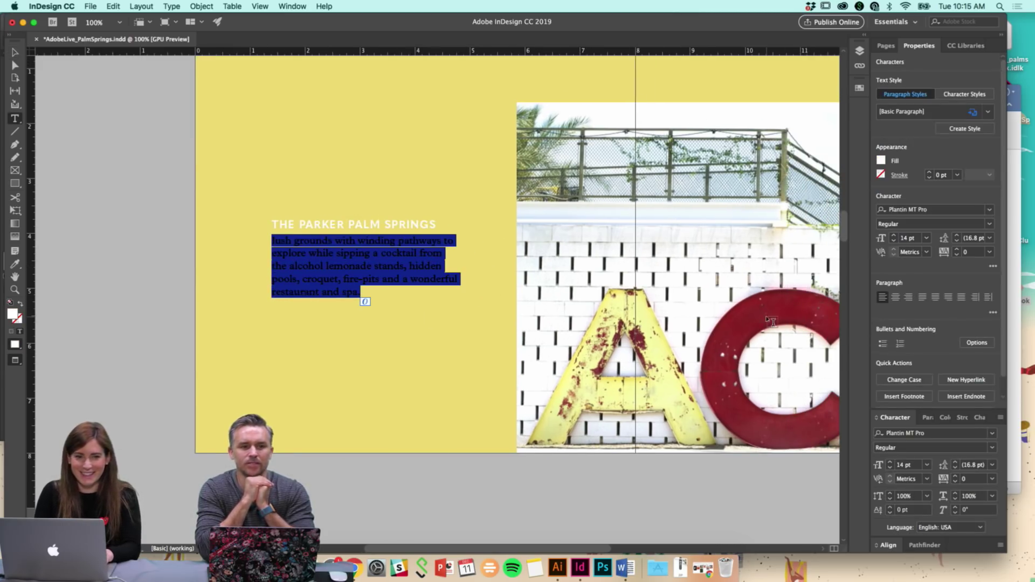
click(15, 52)
click(104, 70)
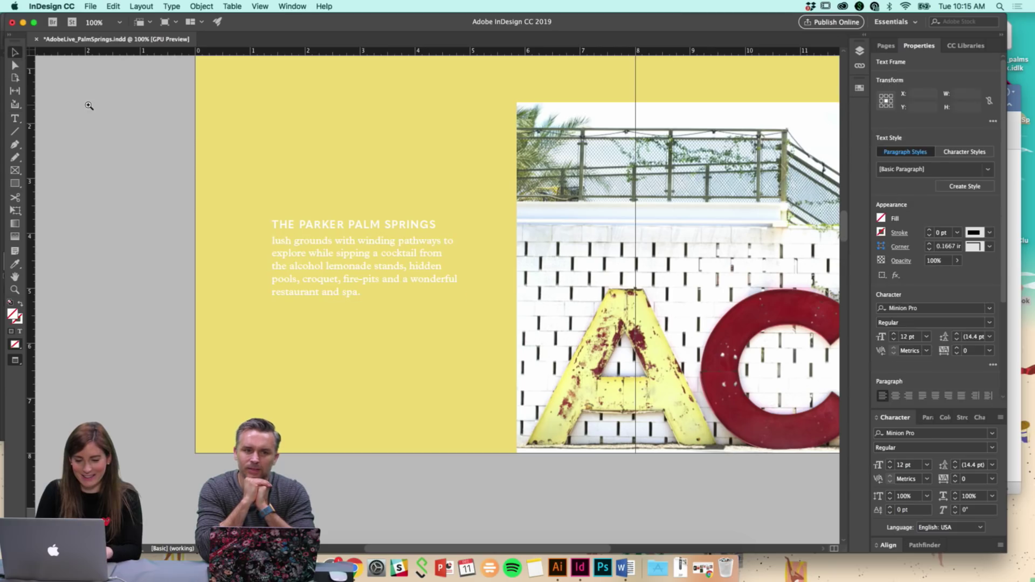
click(280, 178)
key(super+minus)
scroll(396, 209, down, 2)
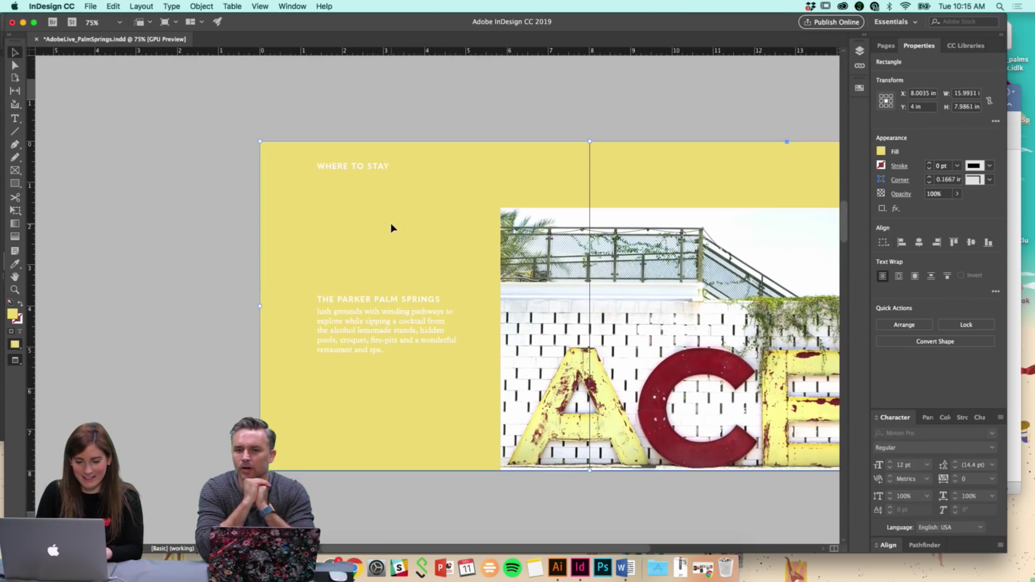
Deselect the yellow background rectangle and save the Palm Springs document
click(413, 126)
scroll(414, 230, down, 1)
scroll(413, 230, right, 1)
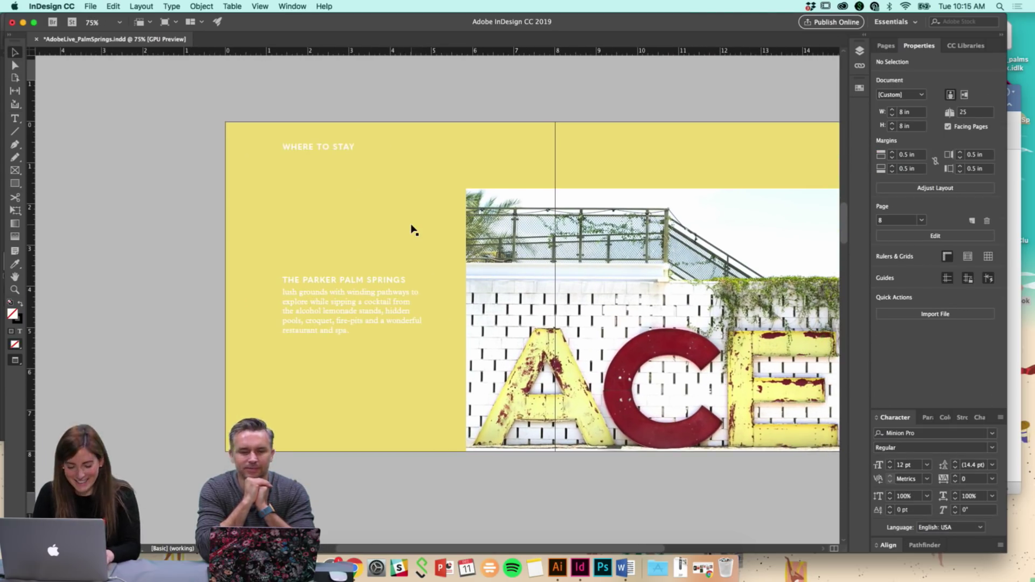
key(super+s)
scroll(427, 270, up, 3)
scroll(427, 269, right, 2)
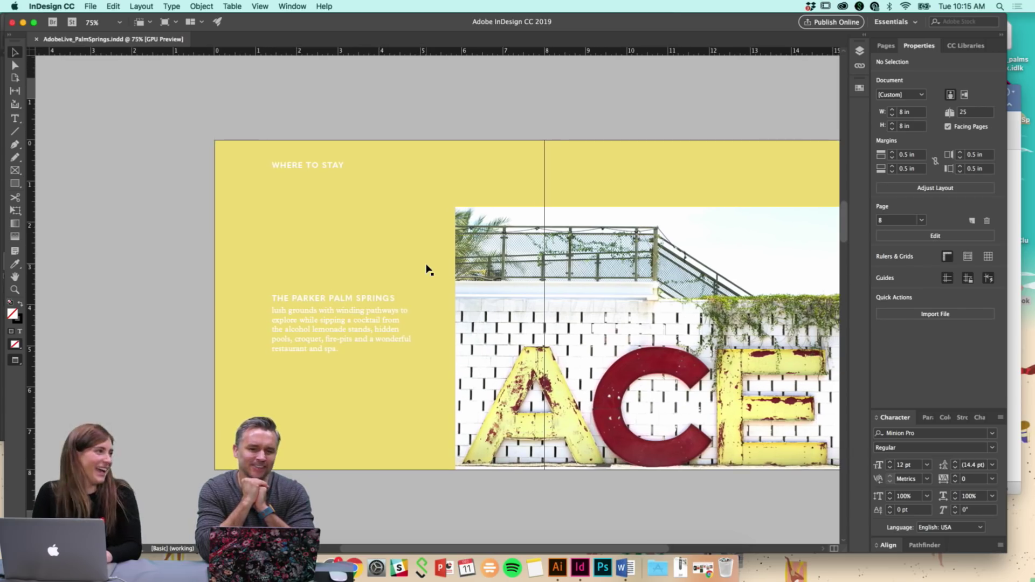
Duplicate the Parker Palm Springs heading and description together, placing the copy directly below the original and aligned with it
scroll(428, 269, up, 3)
scroll(423, 280, down, 3)
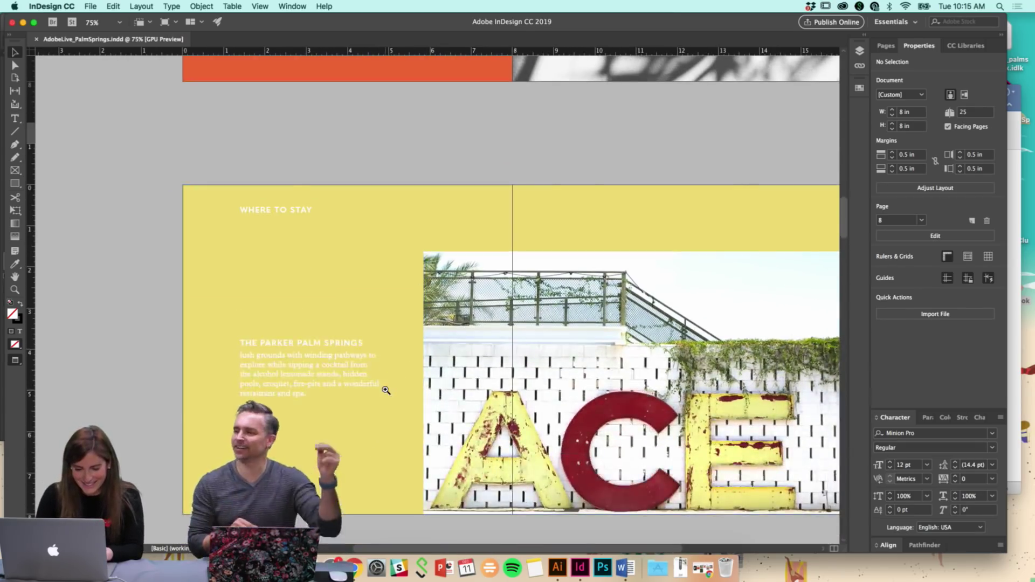
key(super+equal)
click(372, 307)
shift+click(358, 238)
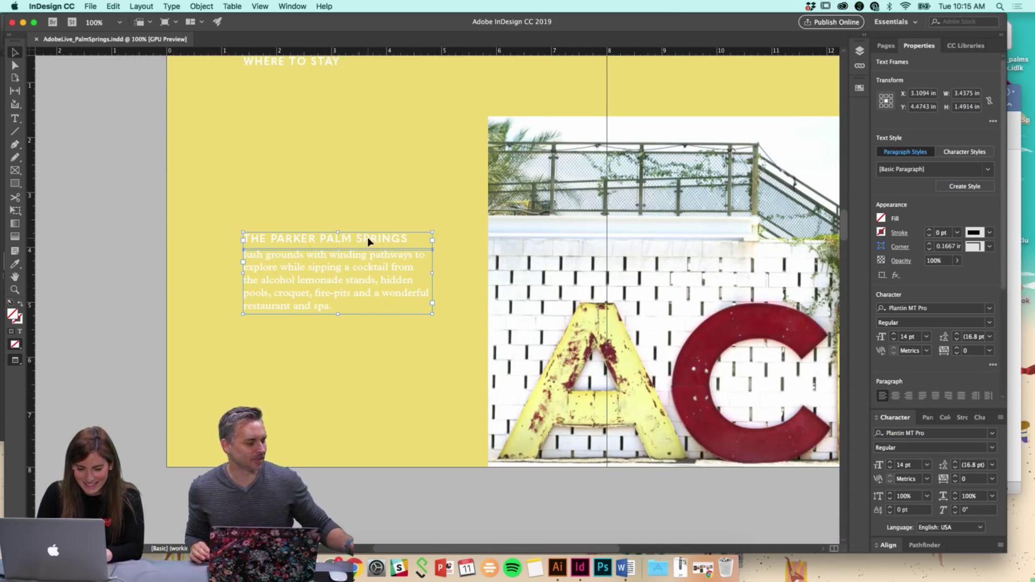
drag(370, 237, 371, 327)
Move both hotel heading and description blocks up together on the yellow page, keeping their left alignment
shift+click(358, 293)
shift+click(353, 240)
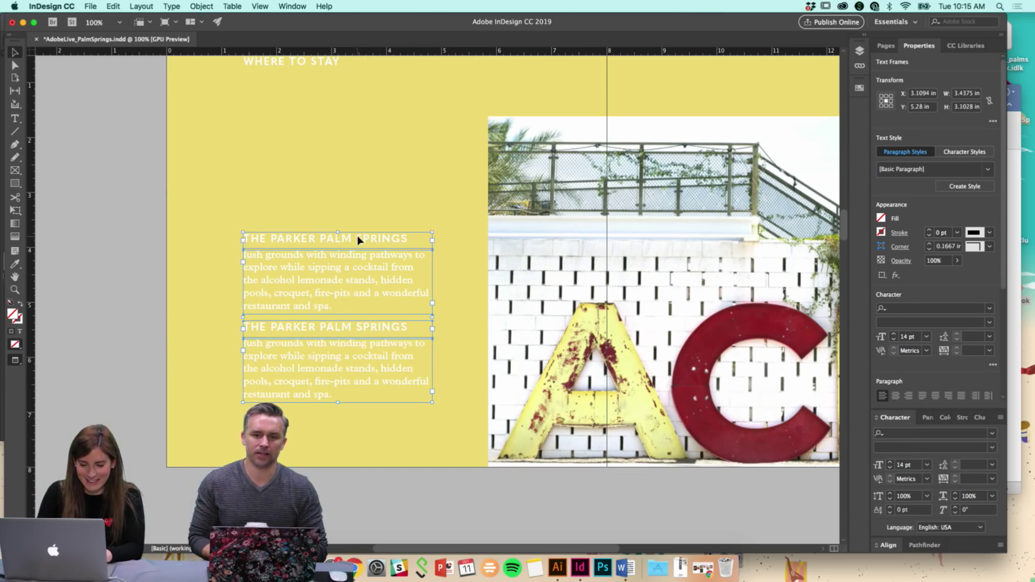
drag(356, 239, 359, 191)
click(446, 256)
scroll(407, 282, left, 1)
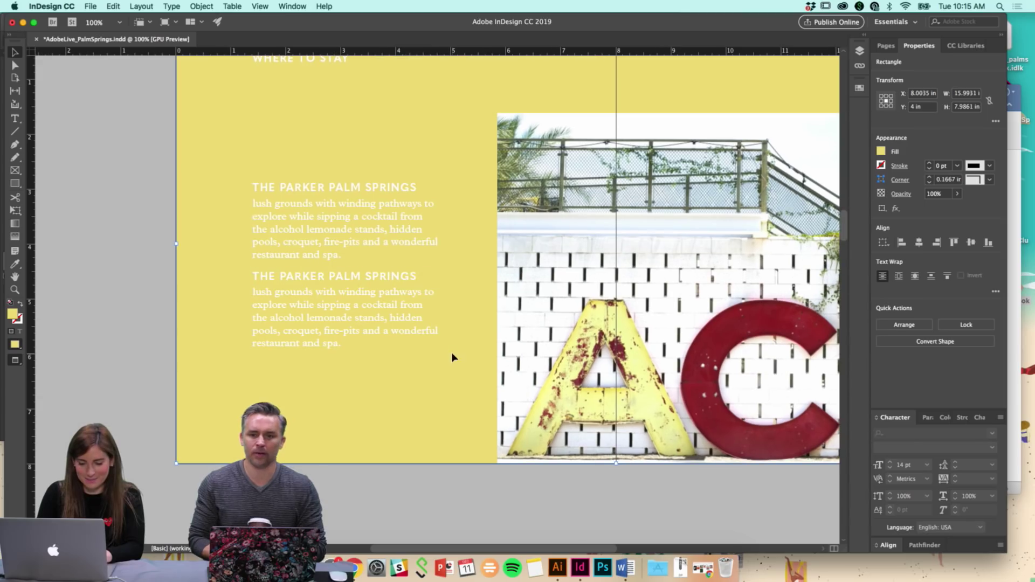
Copy "The saguaro palm springs" from the PalmSprings_copy Word document and replace the lower hotel heading in InDesign with it
click(625, 576)
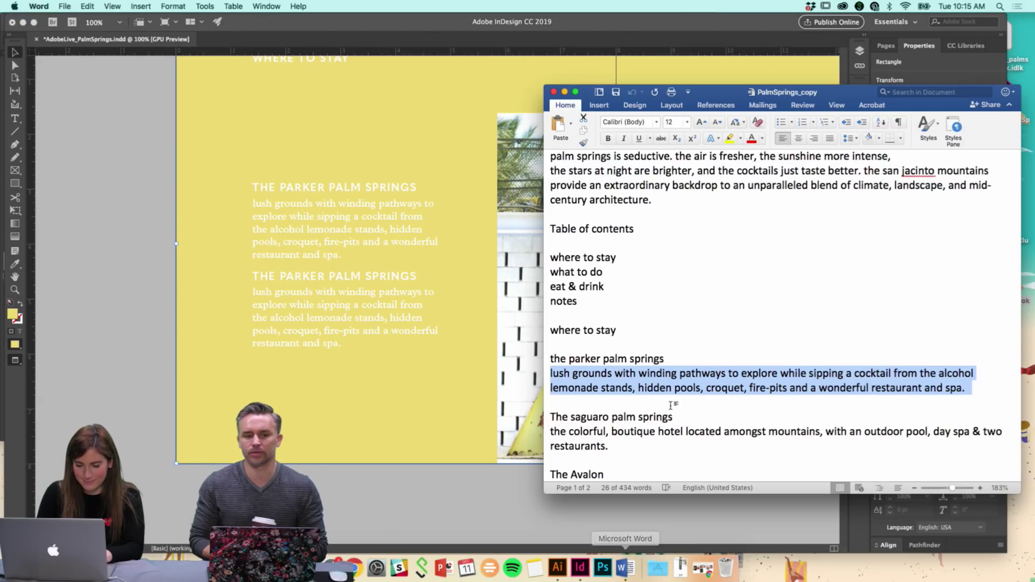
drag(673, 418, 566, 417)
key(super+c)
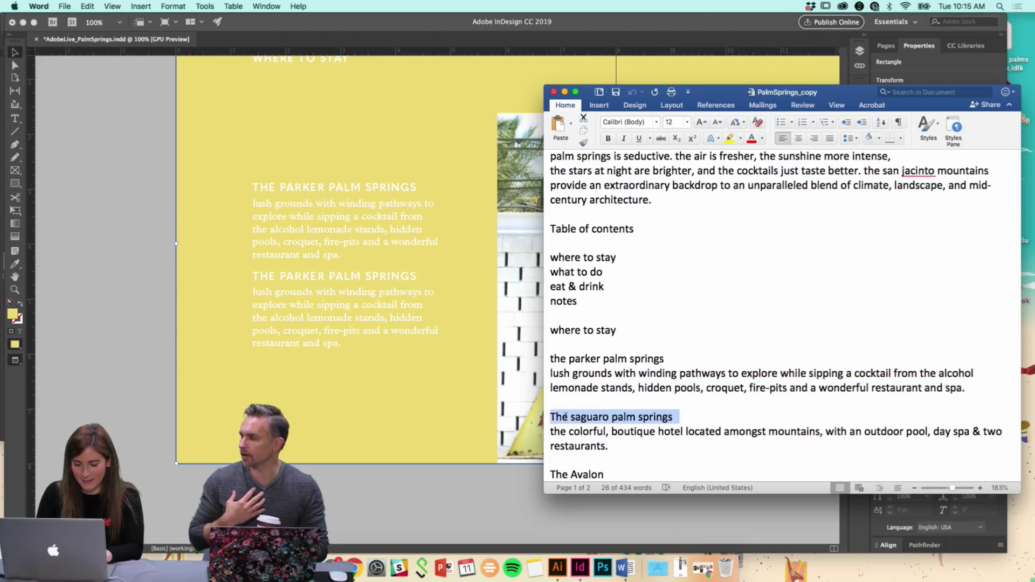
click(359, 281)
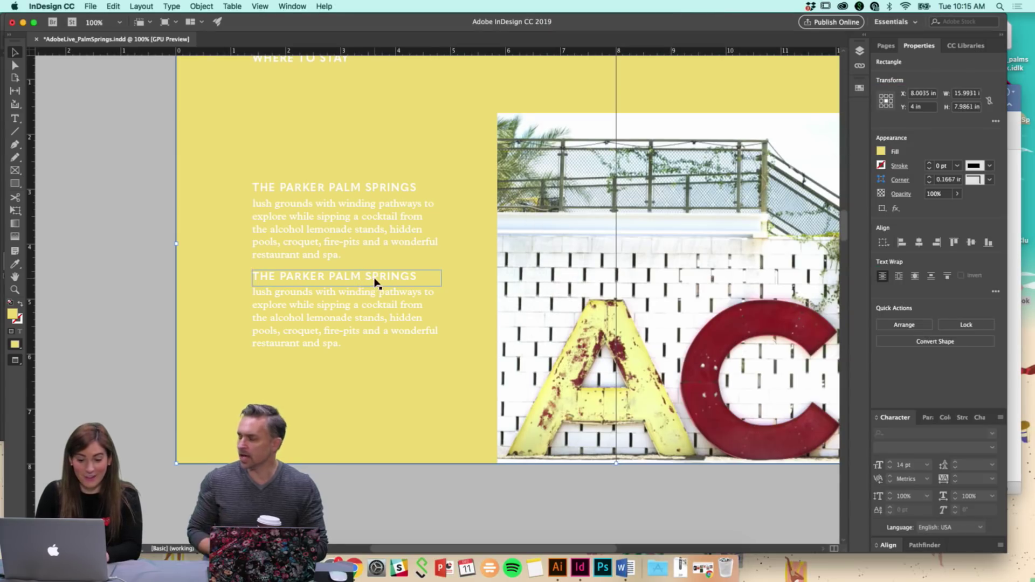
triple_click(375, 282)
key(super+v)
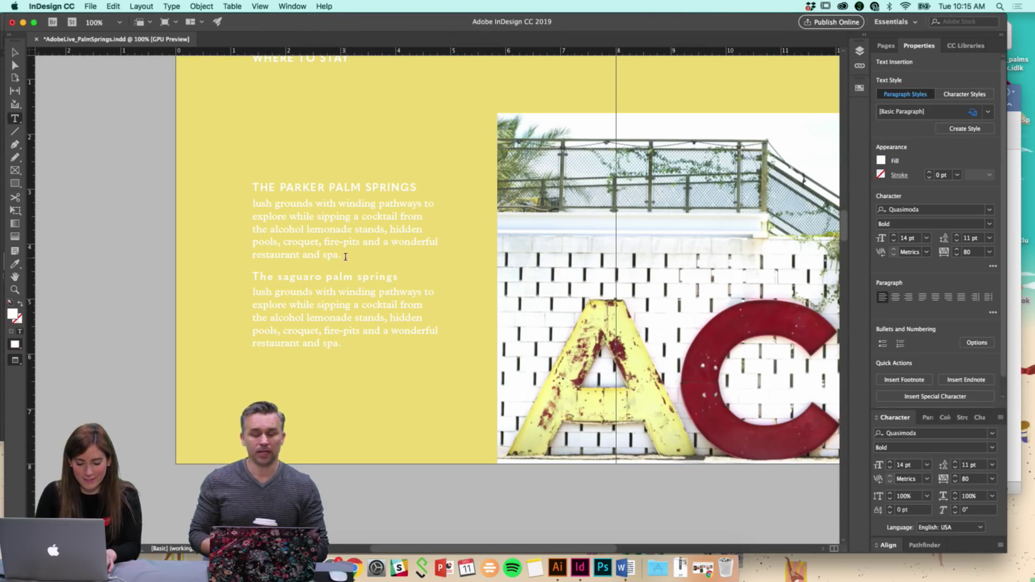
Change the case of the Saguaro Palm Springs heading to uppercase and deselect its frame
key(Escape)
click(202, 6)
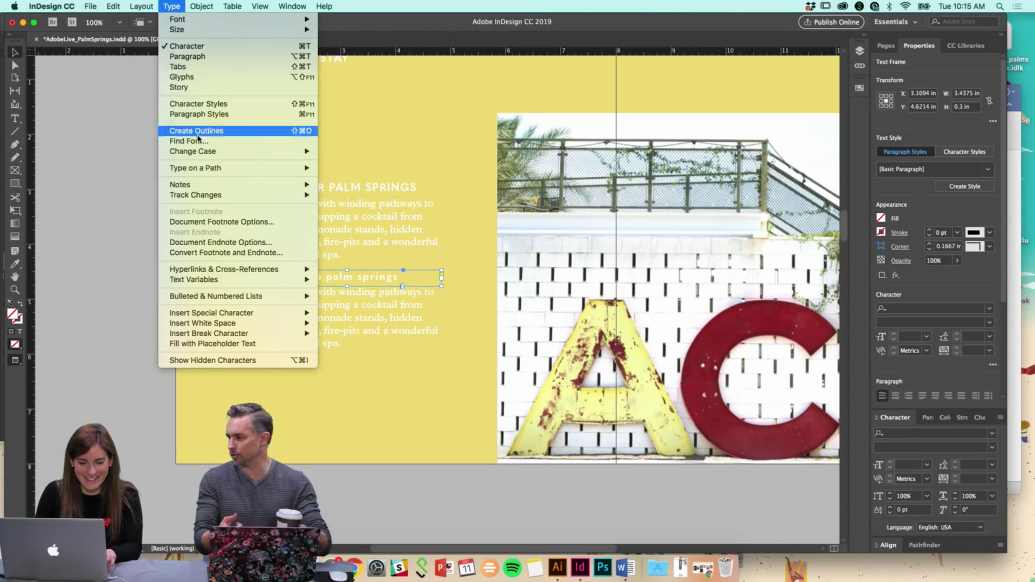
mouse_move(203, 151)
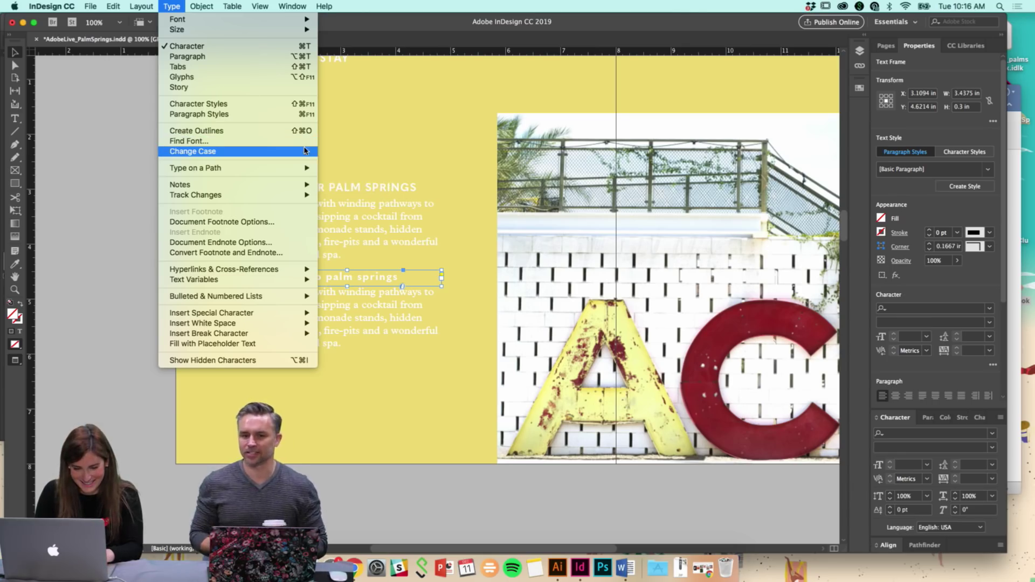
click(354, 154)
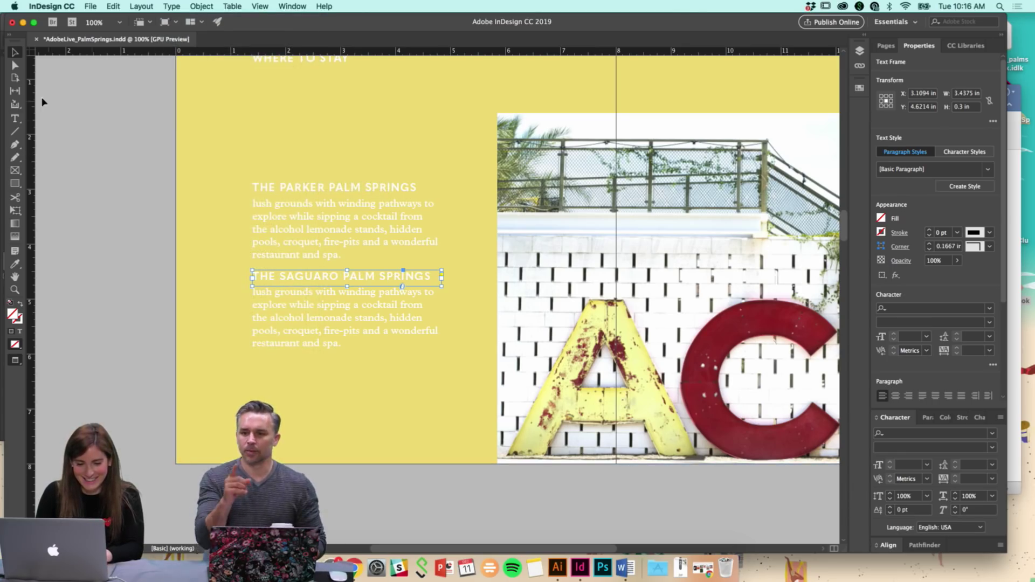
click(15, 66)
click(15, 52)
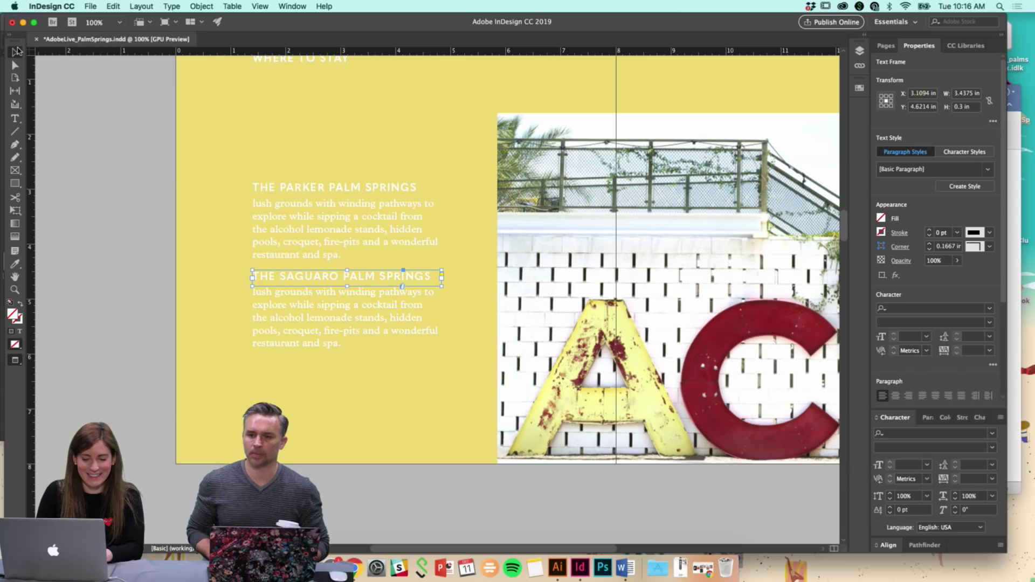
click(116, 198)
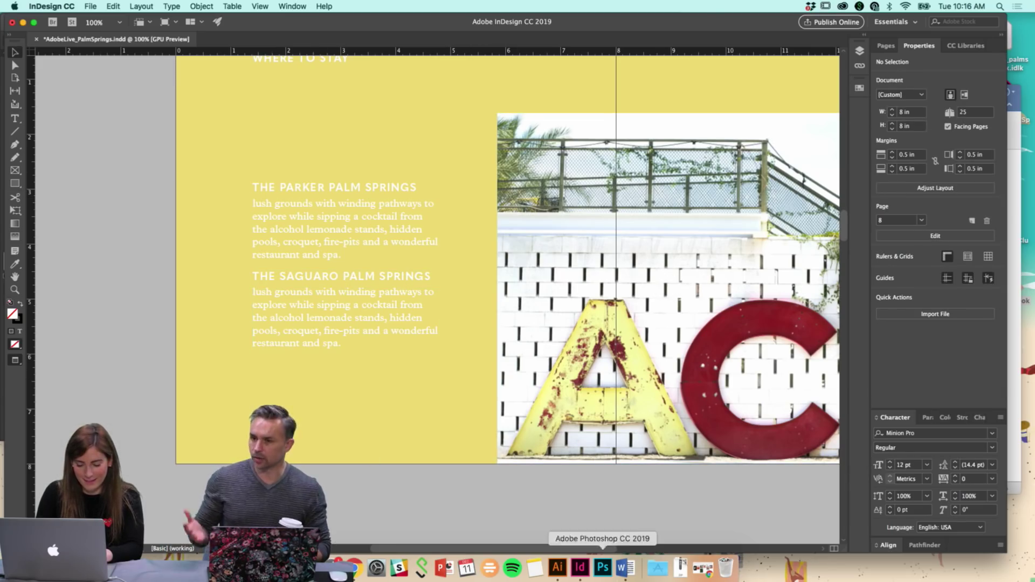
Copy the Saguaro hotel description from the Word document and replace the duplicated description under the Saguaro heading in InDesign with it
click(623, 569)
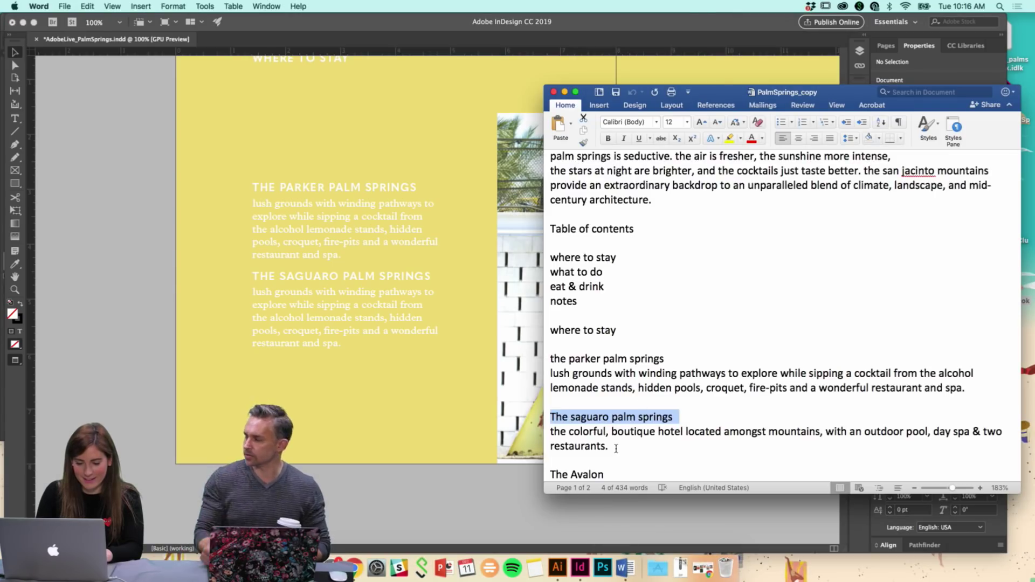
drag(615, 448, 551, 432)
key(super+c)
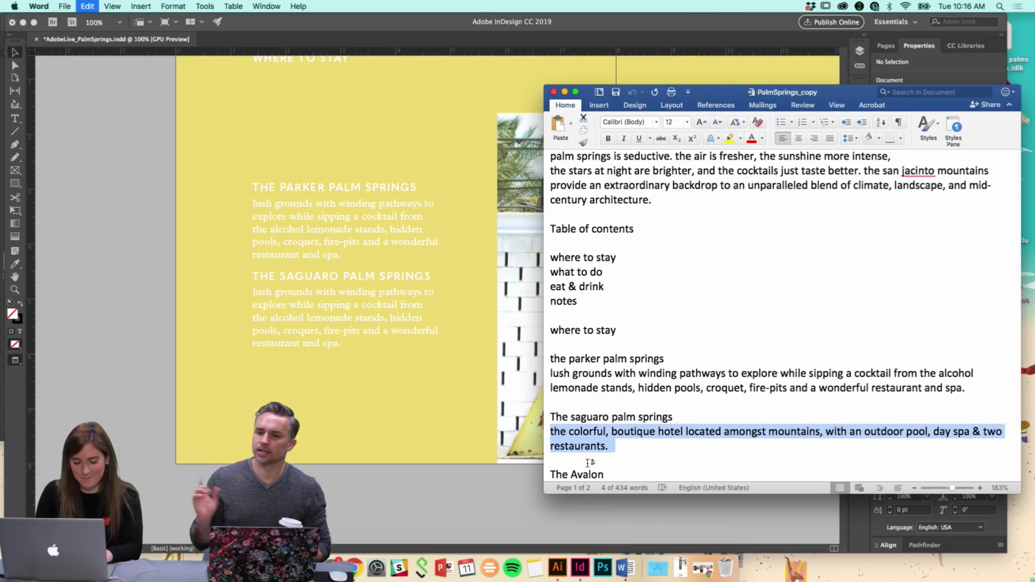
click(362, 345)
triple_click(363, 324)
click(363, 323)
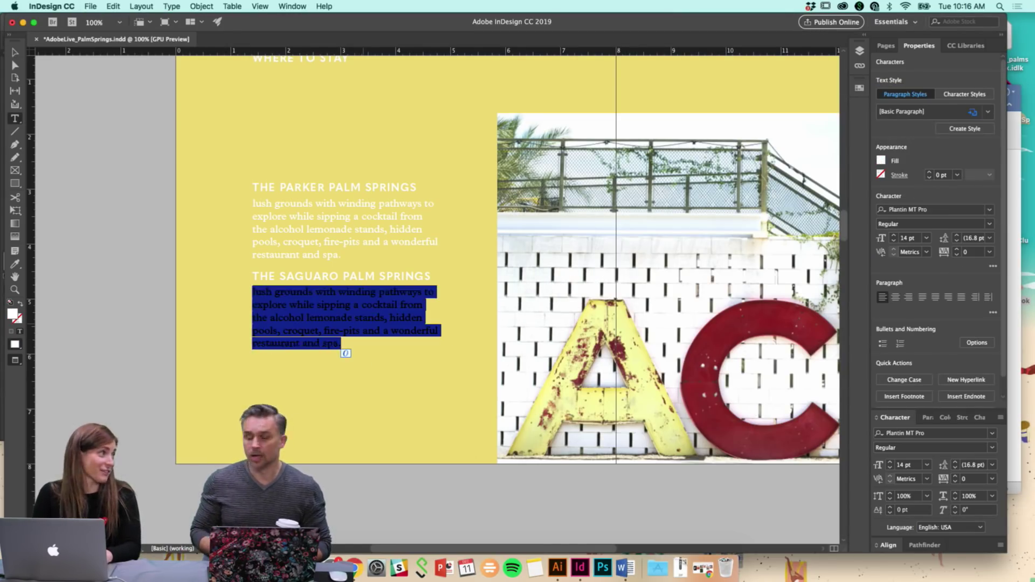
key(super+v)
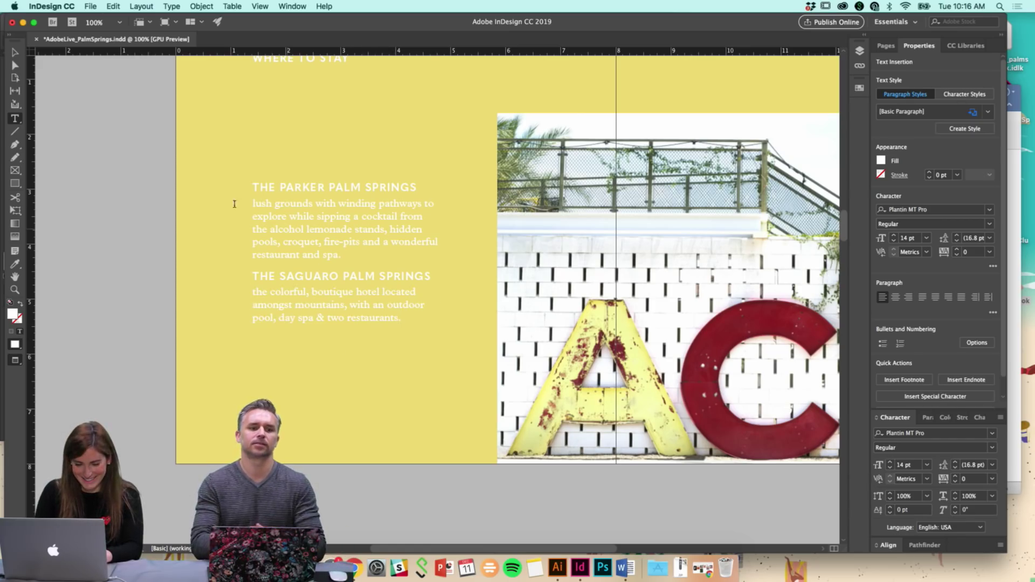
Nudge the Saguaro heading and description down together to widen the gap below the Parker description, then deselect them
click(15, 52)
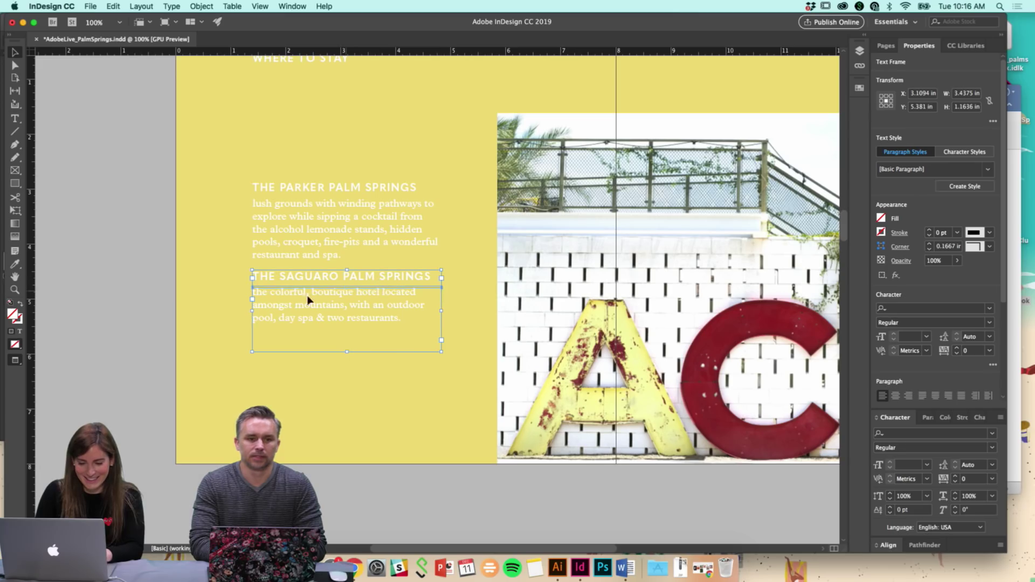
key(Down)
key(Down)
click(121, 287)
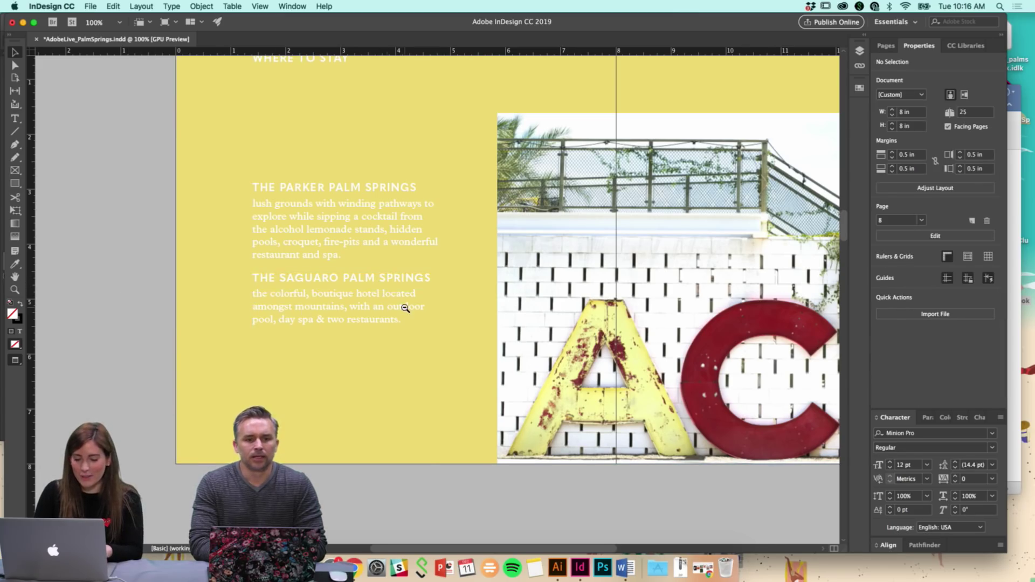
key(super+minus)
scroll(492, 324, right, 3)
click(349, 280)
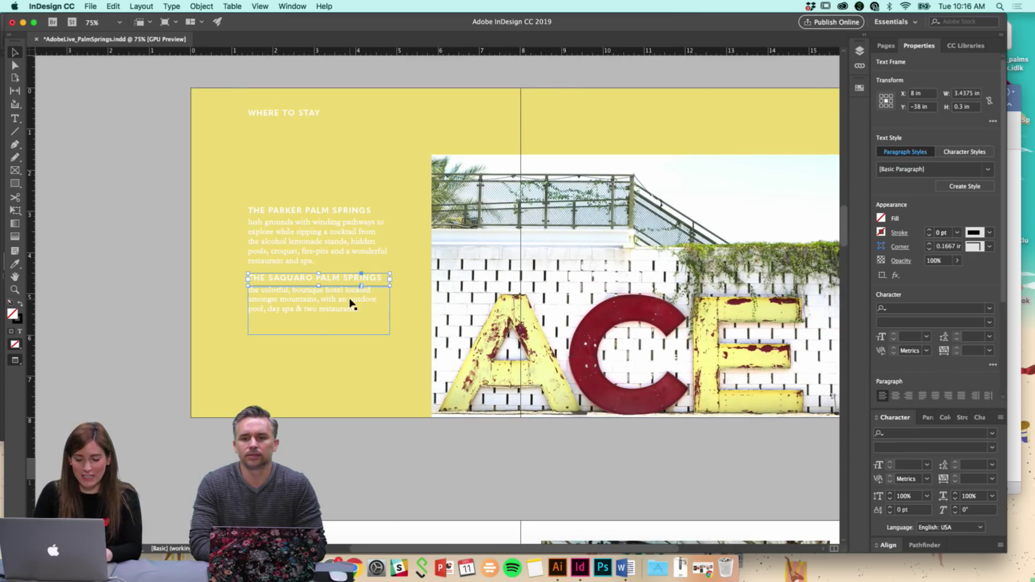
key(Down)
key(Down)
key(Down)
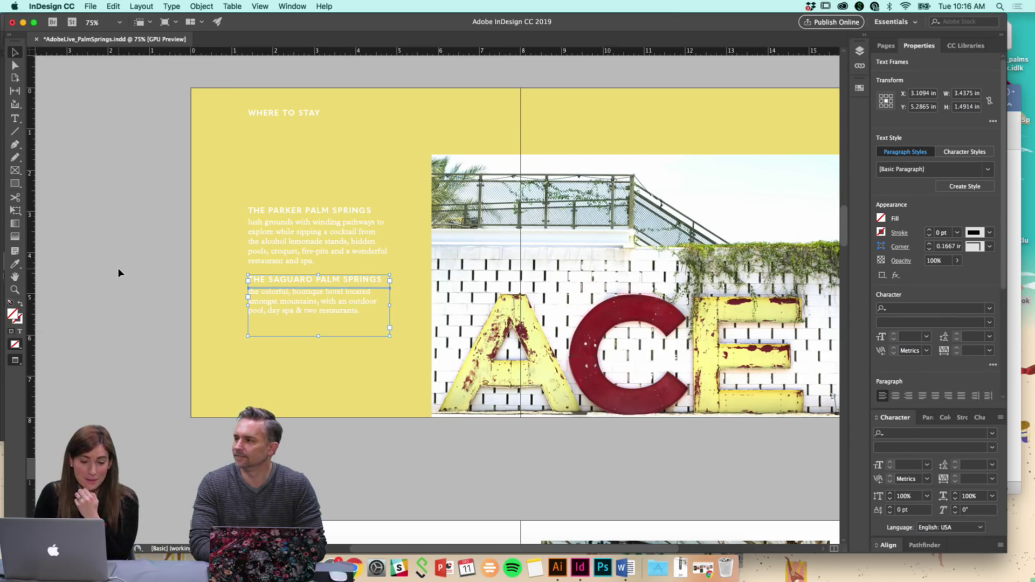
click(119, 272)
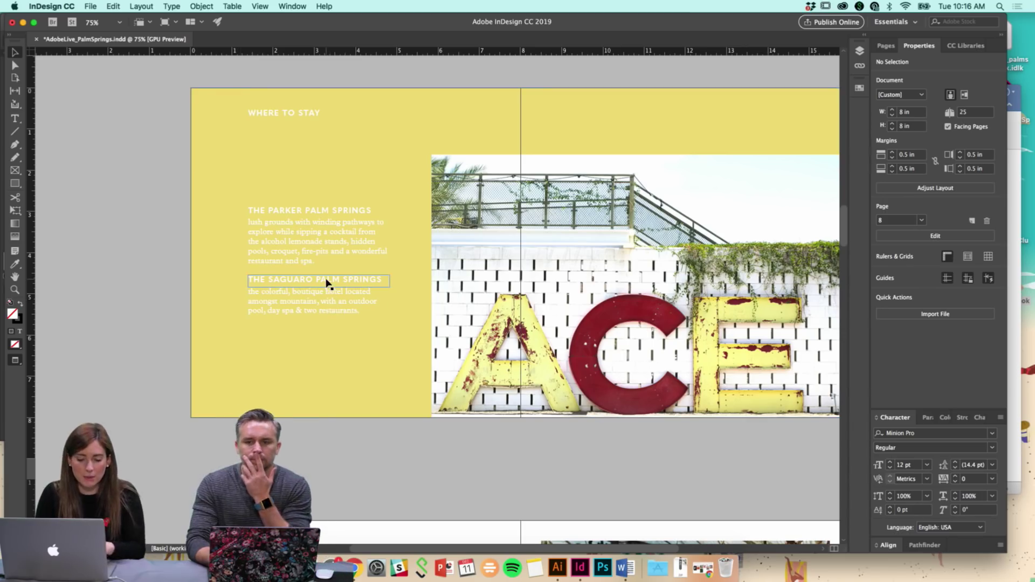
click(333, 301)
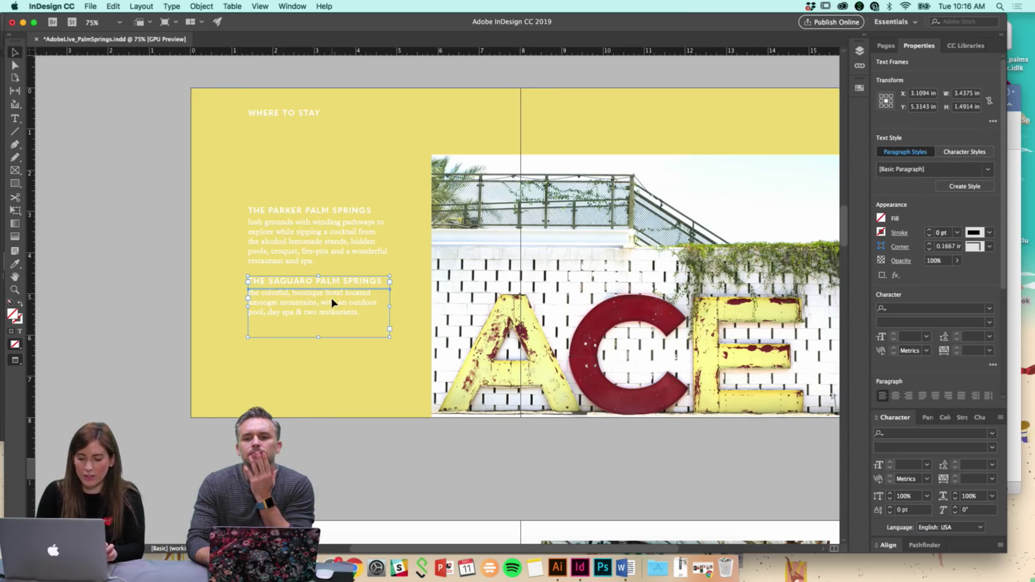
click(539, 429)
Review the cactus greenhouse photo spread and the table of contents spread around the WHERE TO STAY spread
scroll(612, 396, down, 1)
scroll(612, 398, down, 10)
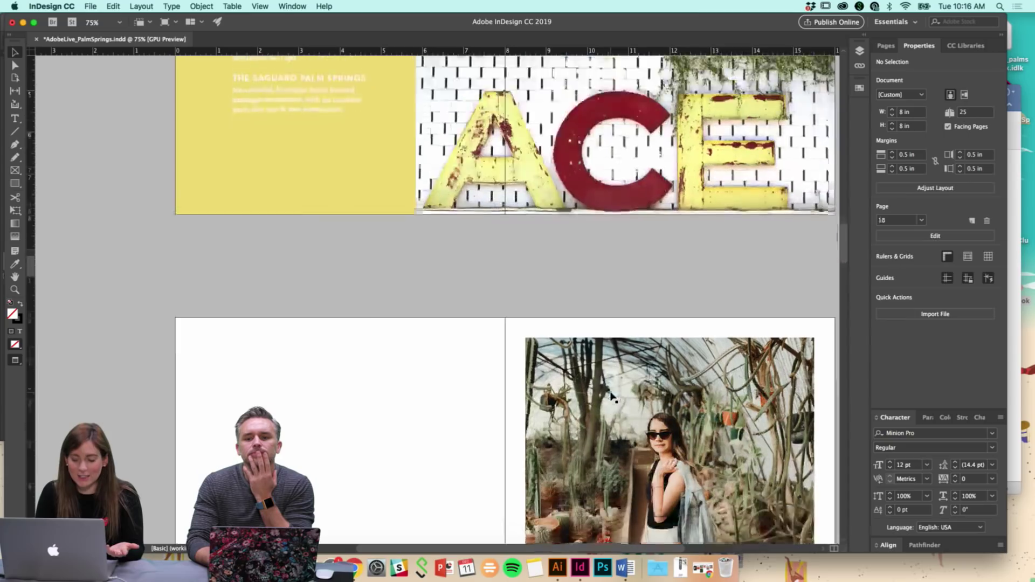
scroll(662, 382, down, 2)
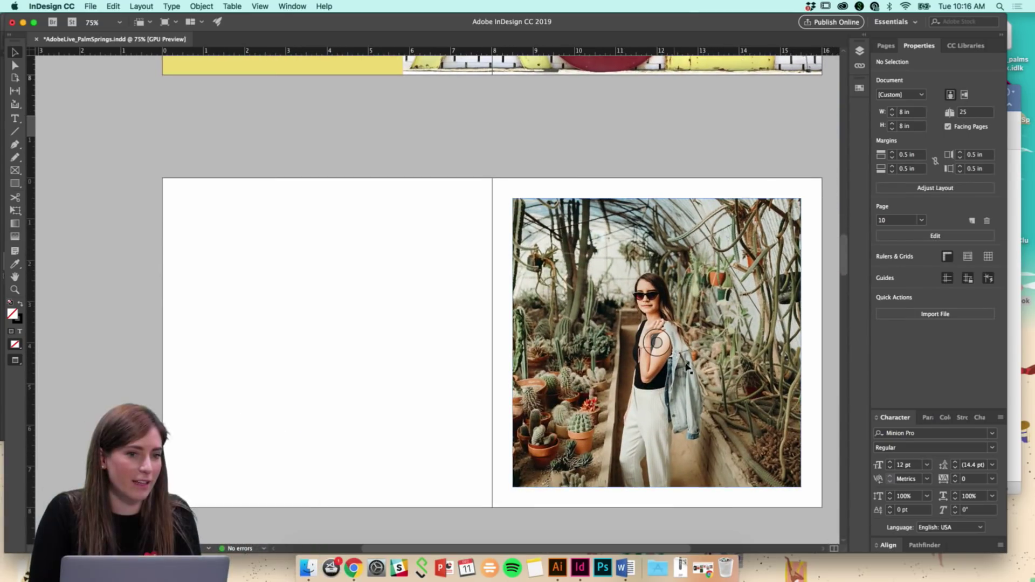
scroll(652, 377, up, 10)
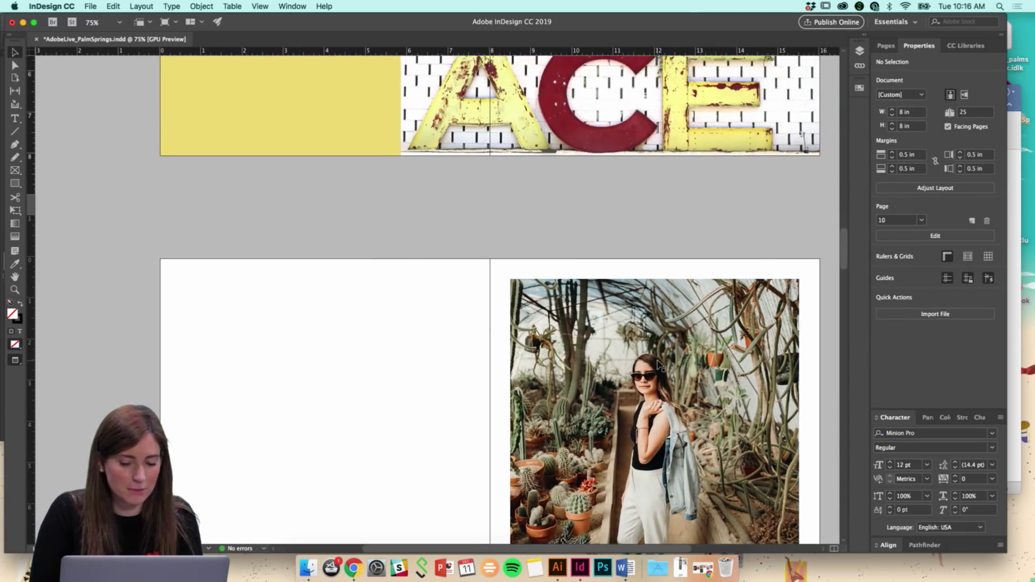
scroll(593, 318, up, 5)
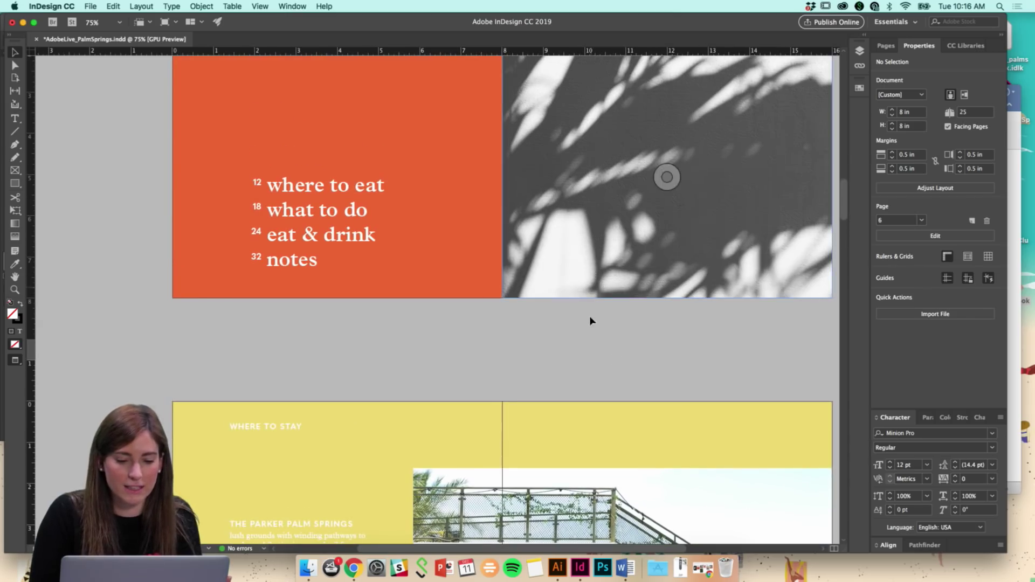
scroll(589, 329, up, 6)
scroll(590, 333, down, 11)
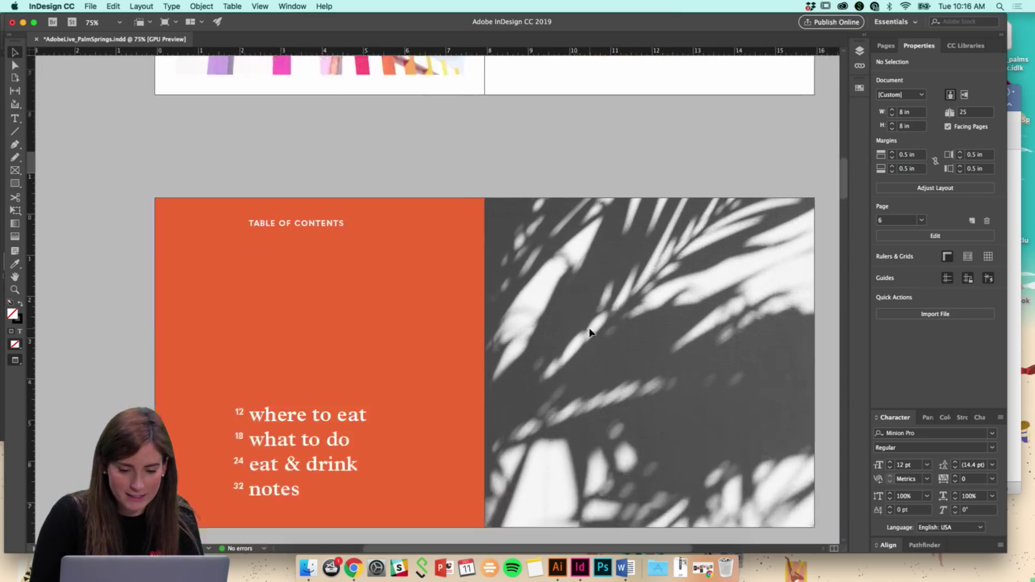
Shorten the Saguaro description's text frame from below to fit closely around its three lines, and deselect everything
key(super+equal)
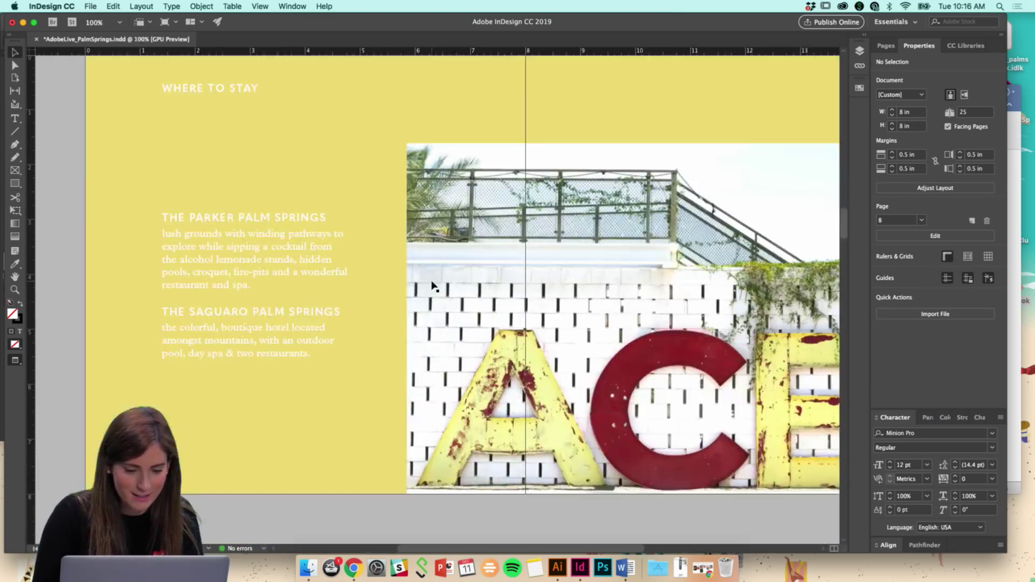
scroll(321, 305, left, 2)
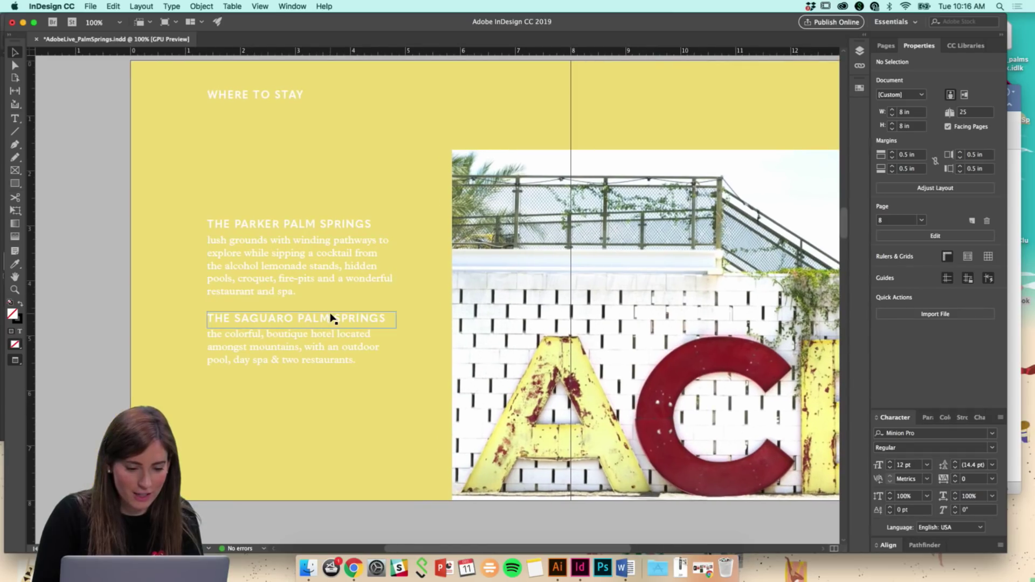
click(341, 349)
click(247, 384)
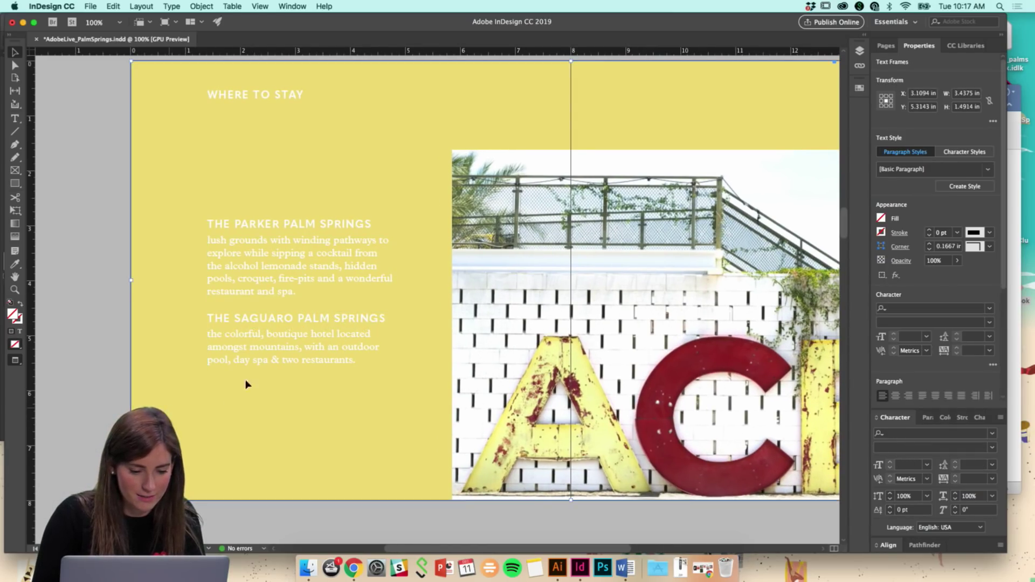
click(318, 389)
drag(301, 395, 302, 370)
click(315, 411)
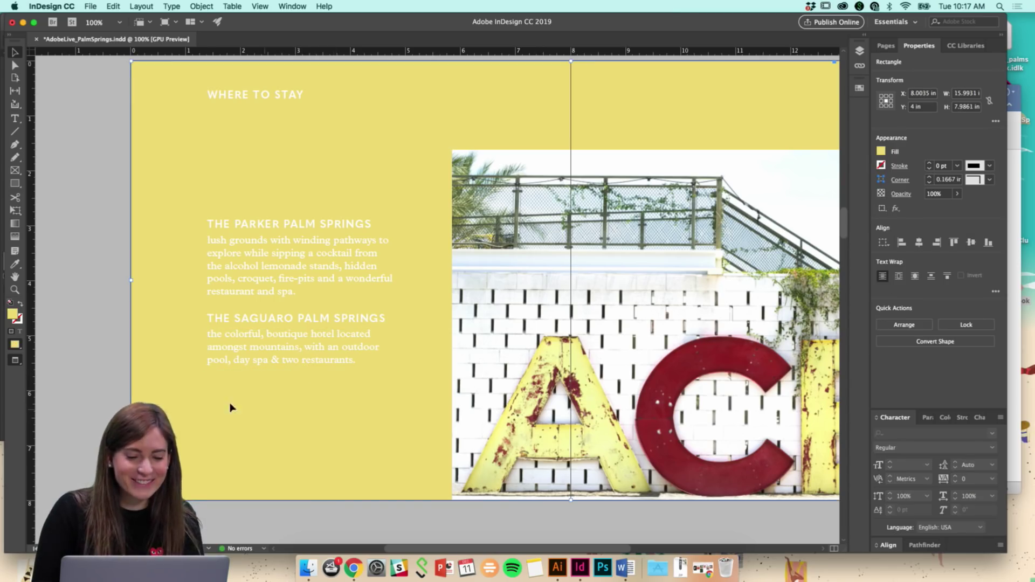
click(85, 381)
scroll(248, 363, up, 1)
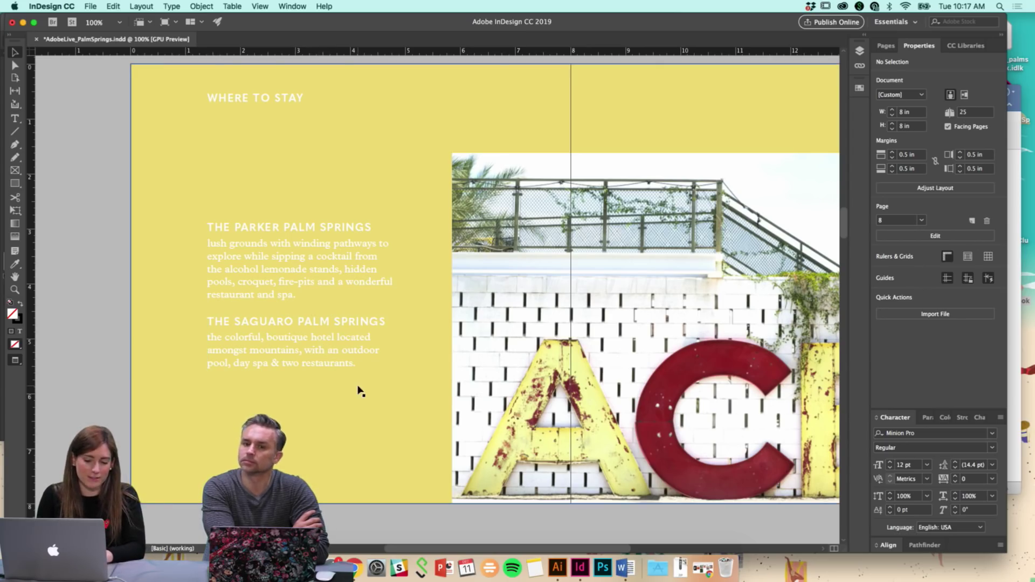
Duplicate the Saguaro heading and description together directly below the original pair on the WHERE TO STAY page
click(335, 357)
shift+click(335, 325)
drag(335, 326, 335, 398)
click(428, 451)
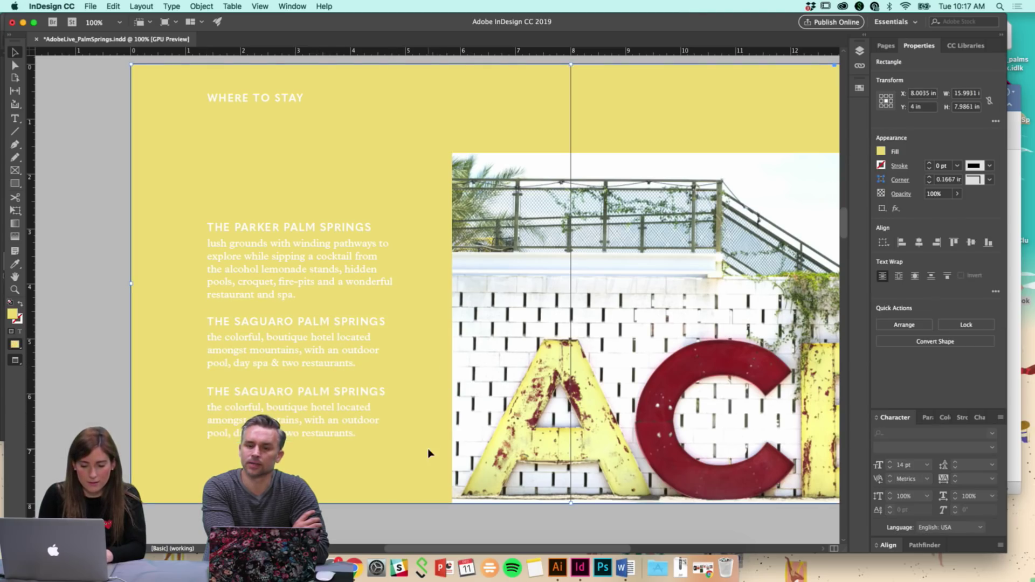
Switch to the Word document to look over the hotel copy below the Saguaro entry, and return to InDesign with nothing selected
click(625, 568)
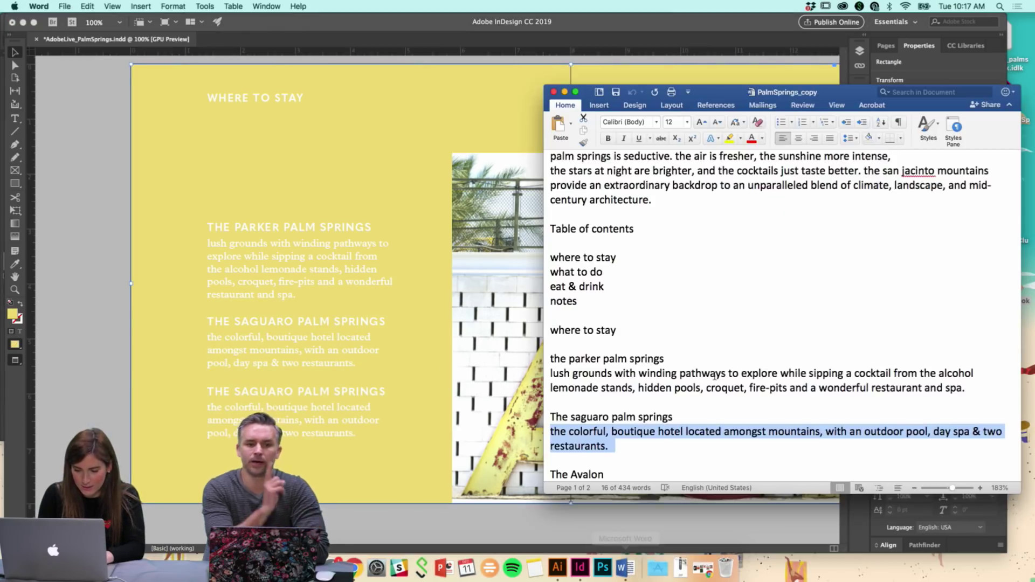
click(613, 340)
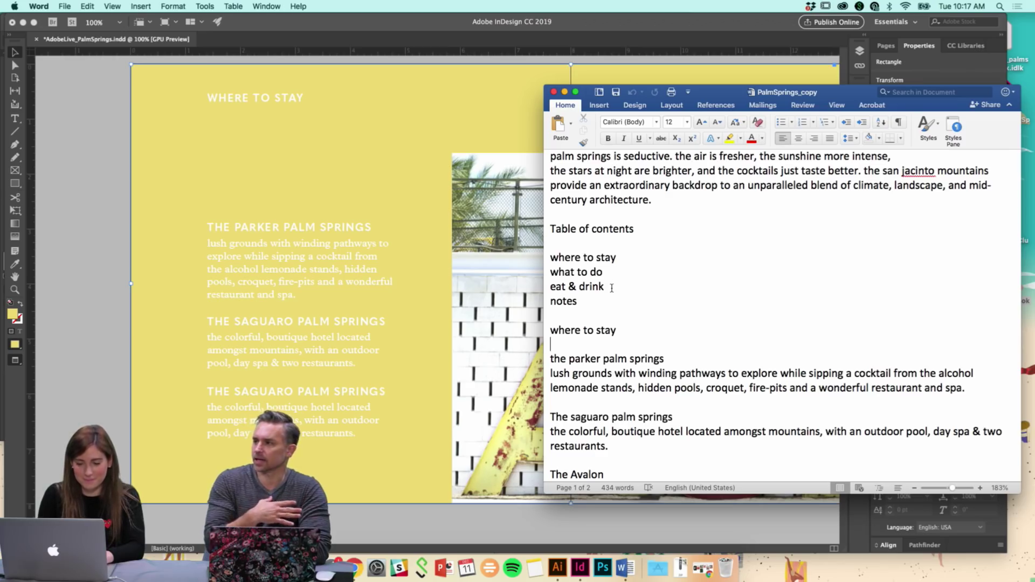
scroll(614, 325, down, 2)
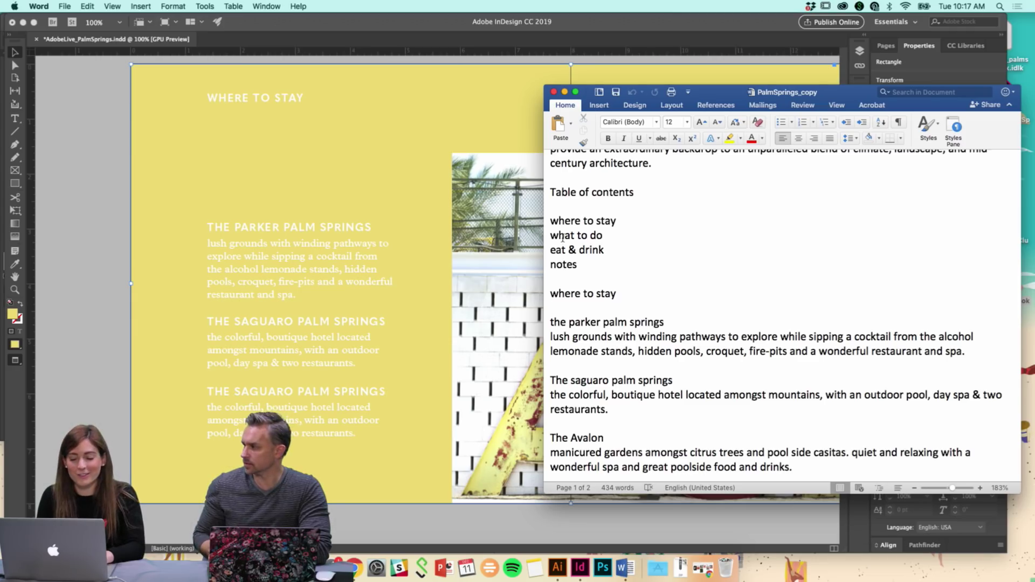
drag(729, 99, 723, 92)
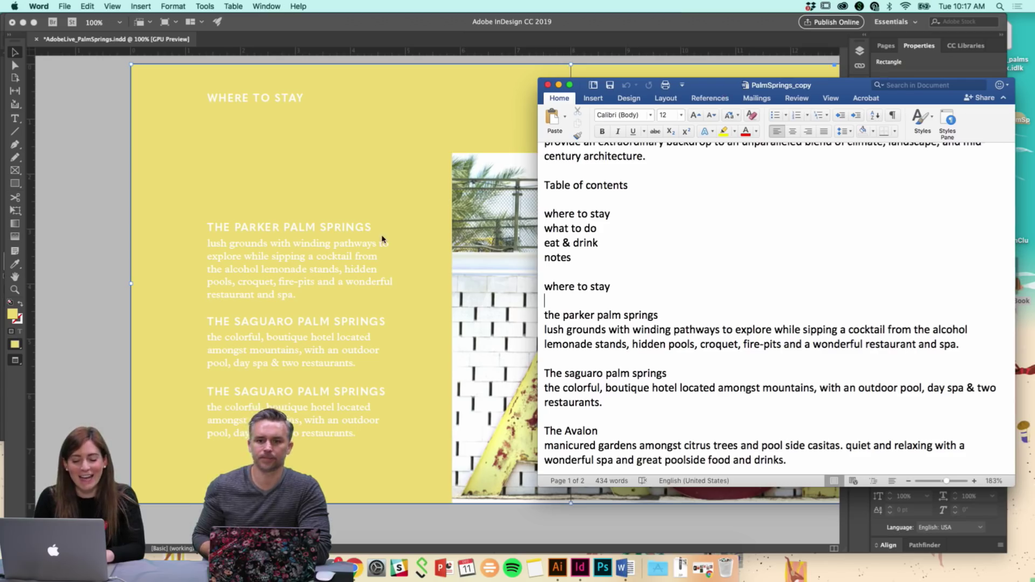
click(430, 333)
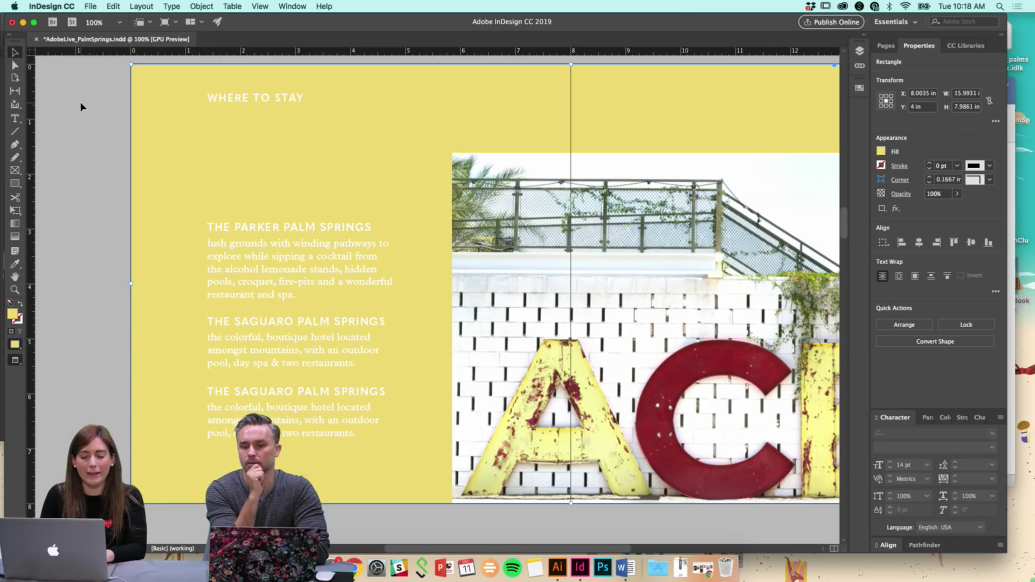
scroll(81, 107, up, 1)
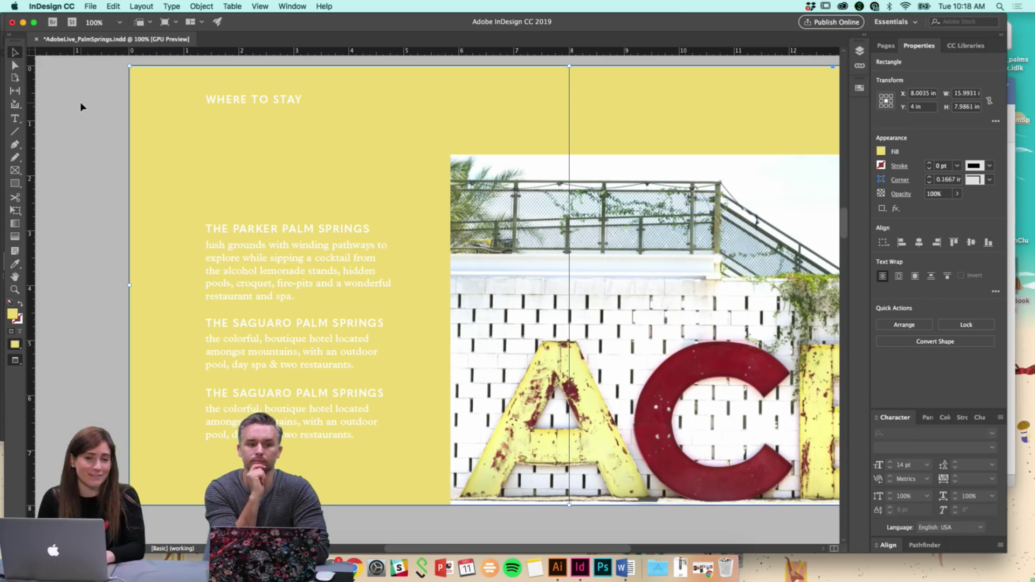
click(103, 111)
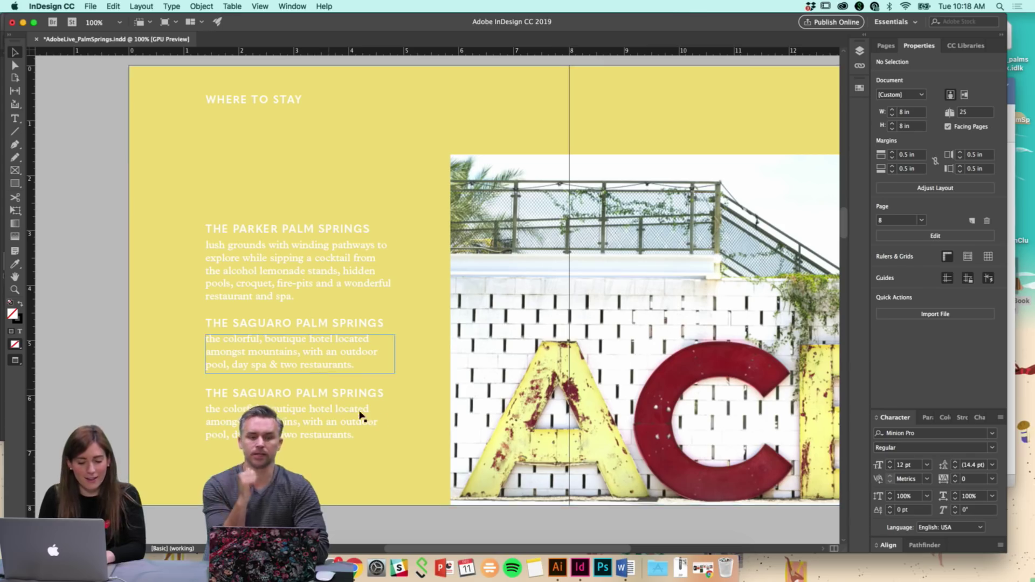
Copy the heading "The Avalon" from the Word document and replace the duplicated Saguaro heading in InDesign with it
click(625, 568)
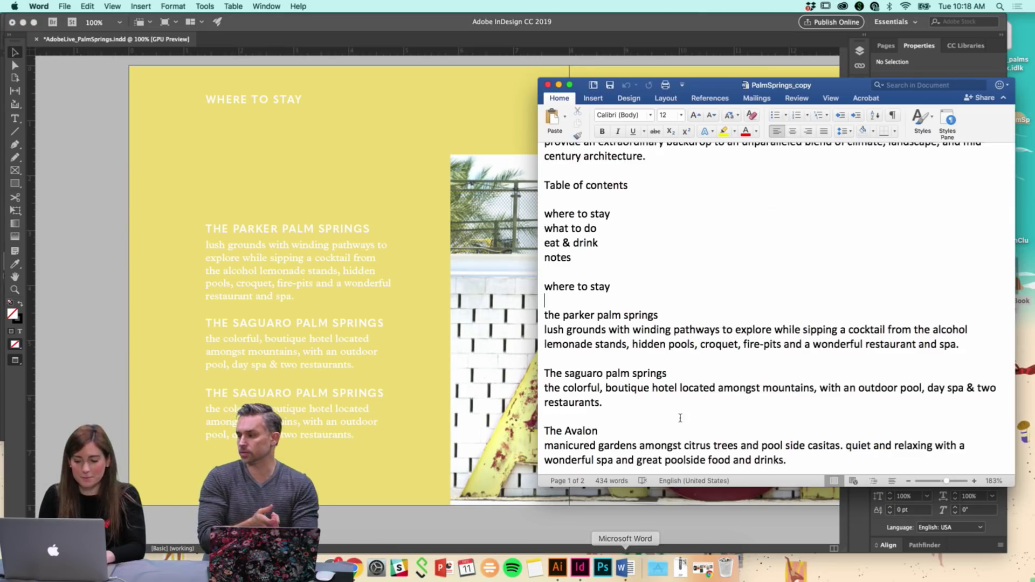
scroll(609, 421, down, 1)
drag(608, 421, 544, 419)
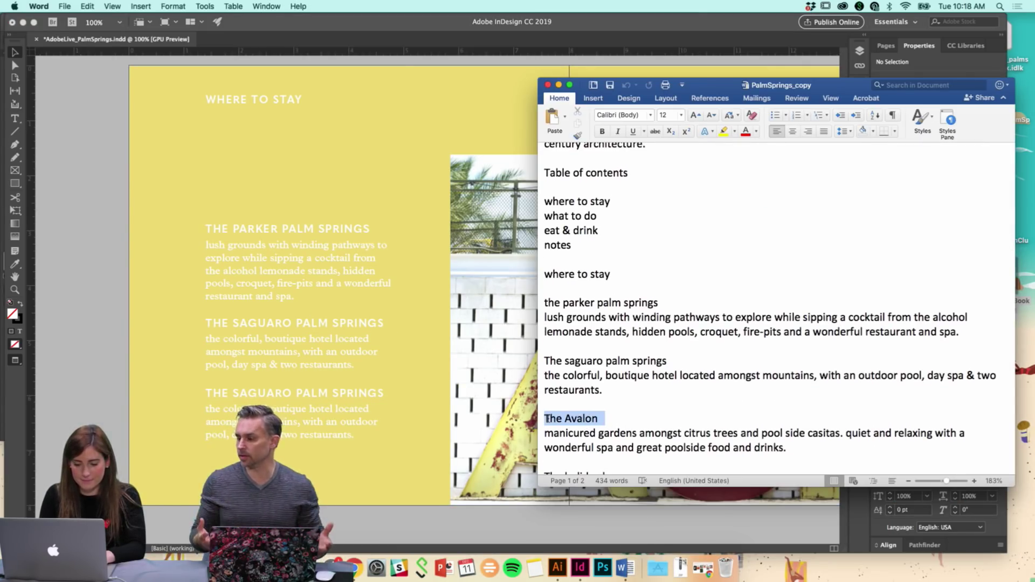
key(super+c)
click(306, 393)
triple_click(307, 393)
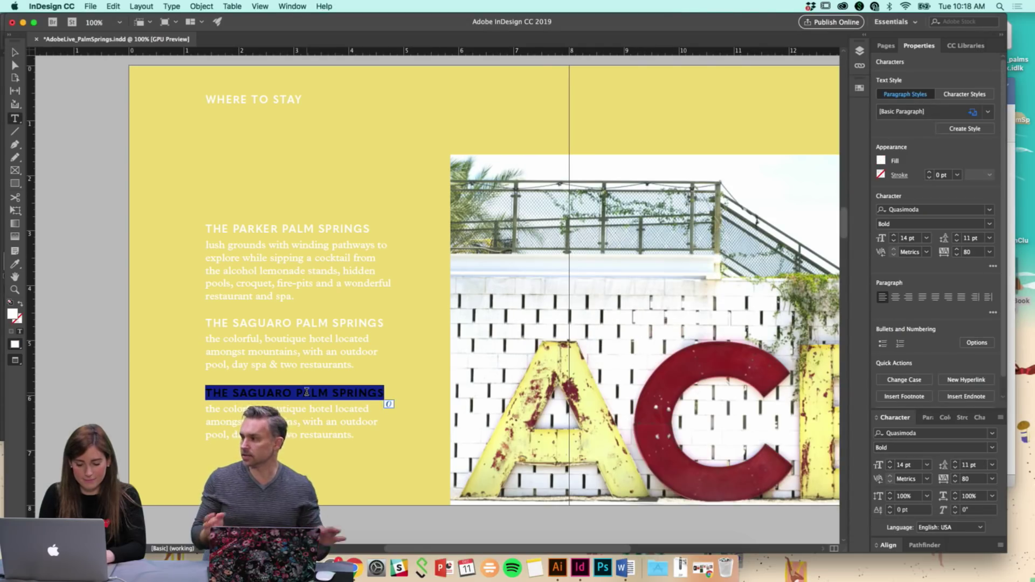
key(super+v)
key(Escape)
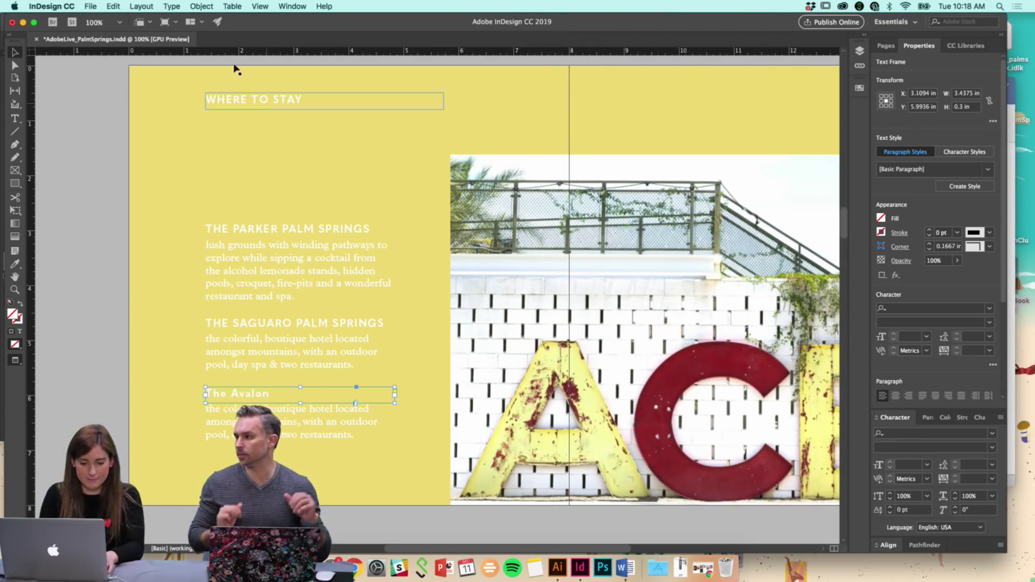
Change the case of the Avalon heading to uppercase
click(198, 5)
mouse_move(178, 8)
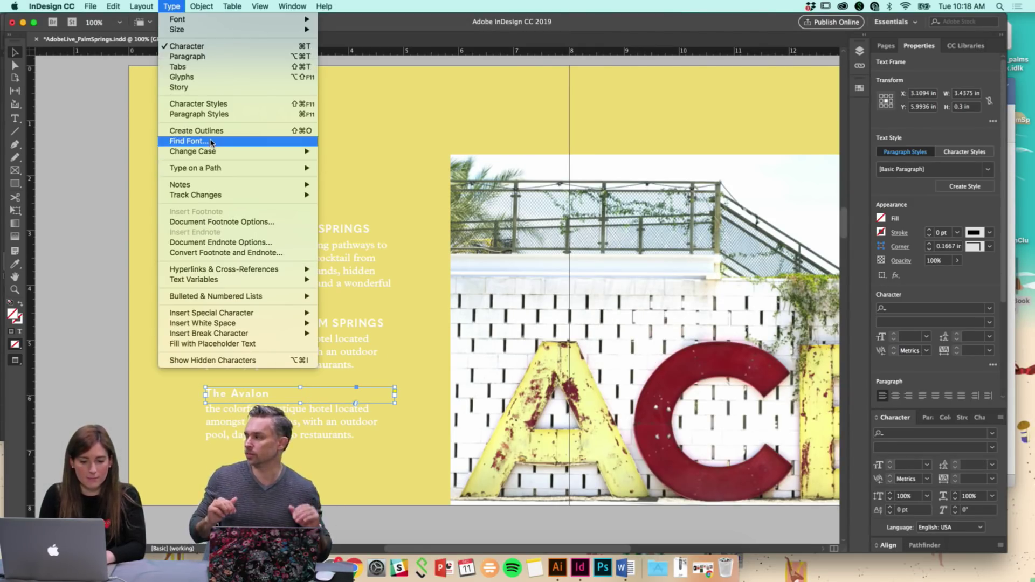
mouse_move(214, 151)
click(360, 153)
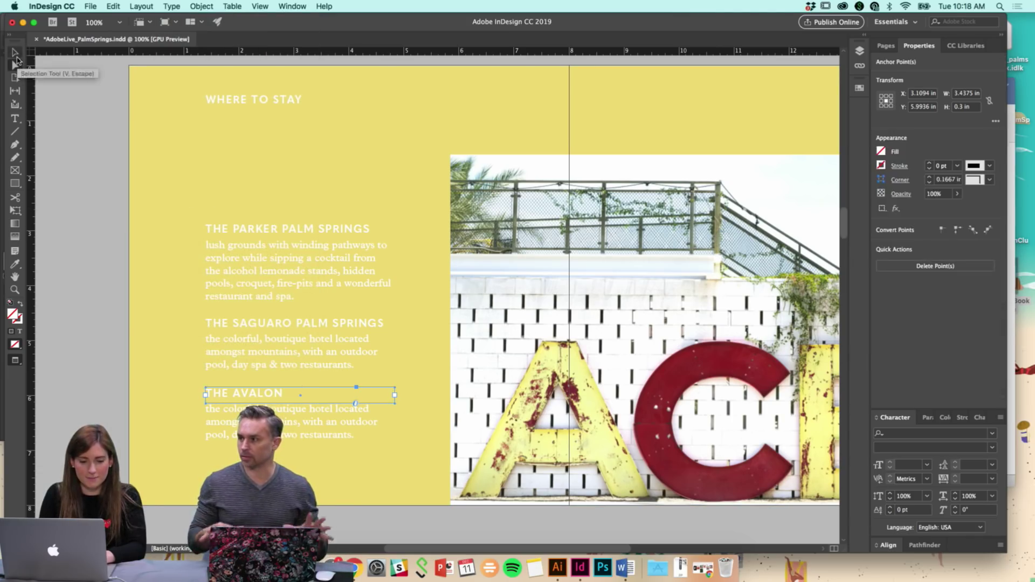
Copy the Avalon description from the Word document and replace the duplicated Saguaro description under the Avalon heading in InDesign with it
click(624, 571)
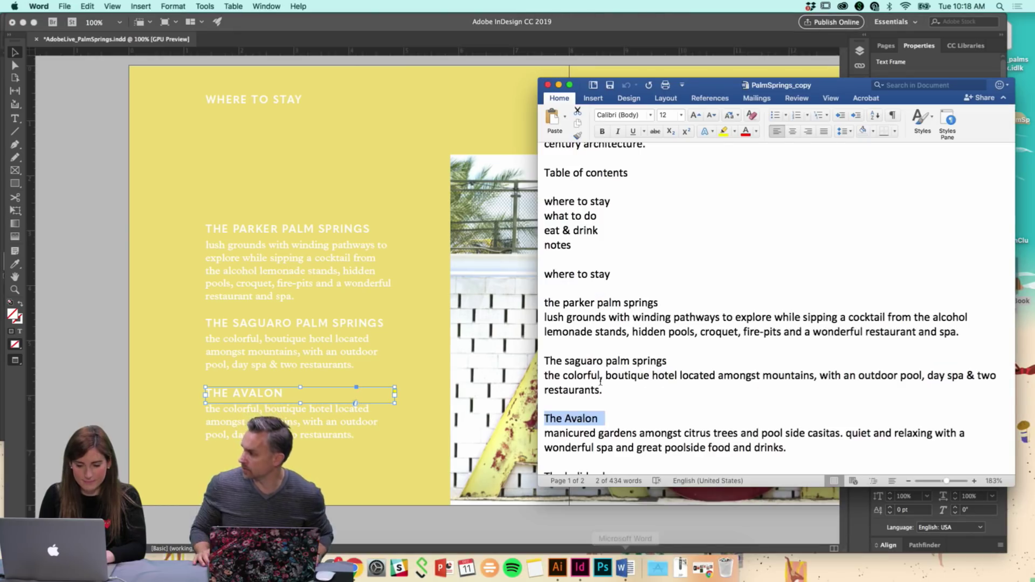
drag(786, 448, 544, 431)
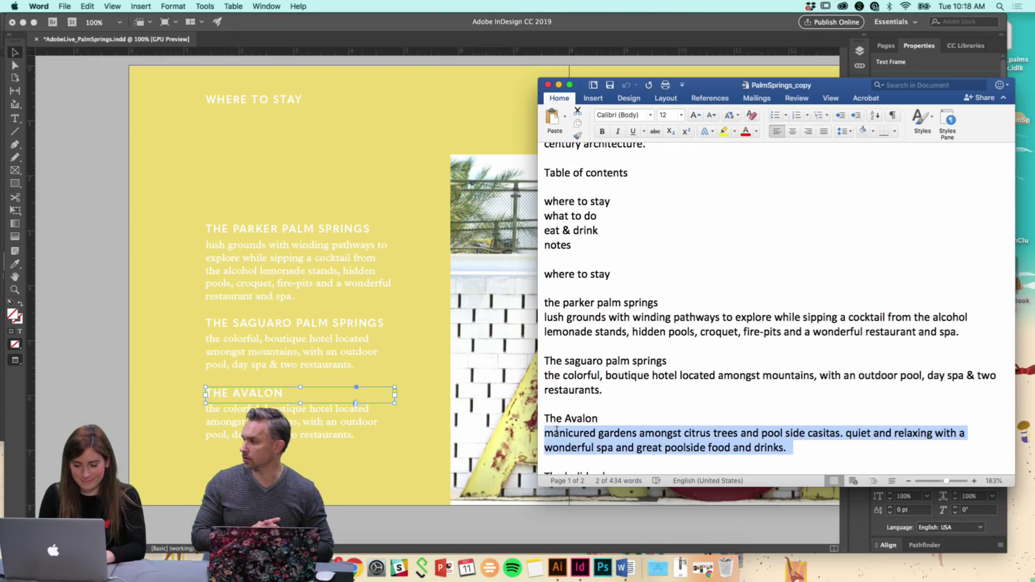
click(378, 424)
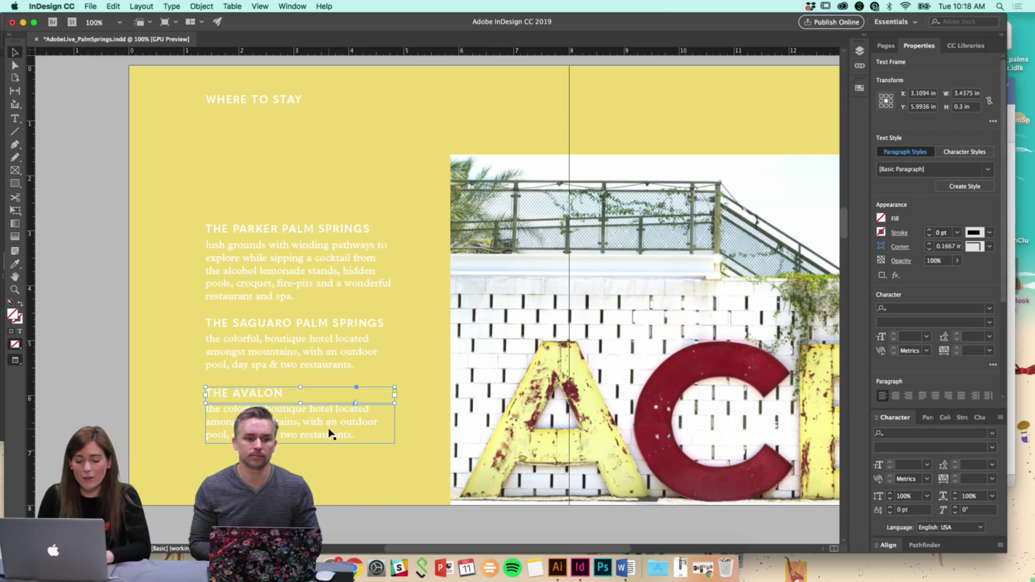
click(323, 420)
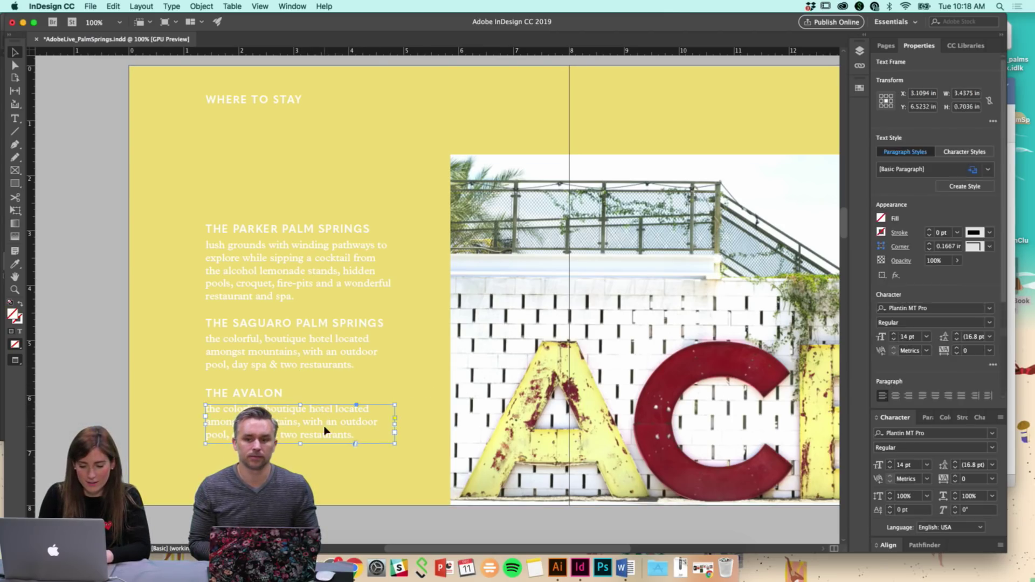
double_click(325, 430)
key(super+a)
key(super+v)
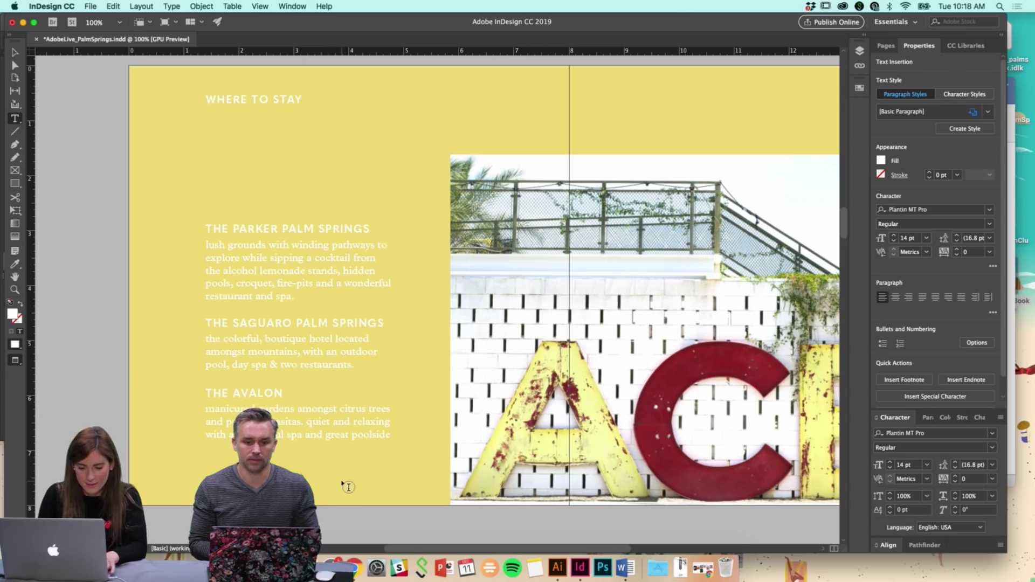
Extend the Avalon description's text frame downward to fit its fourth line, "food and drinks."
key(Escape)
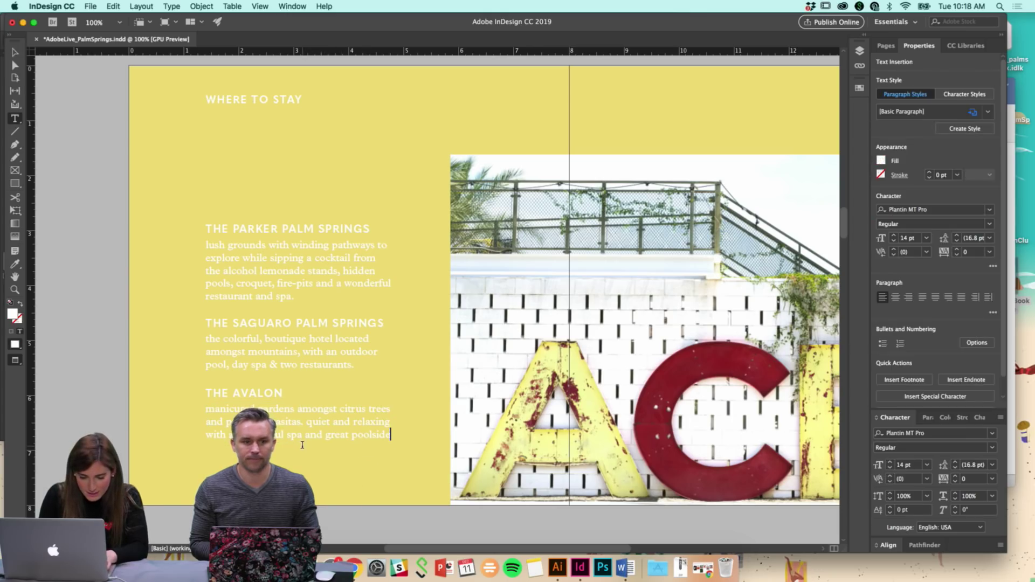
drag(302, 442, 302, 460)
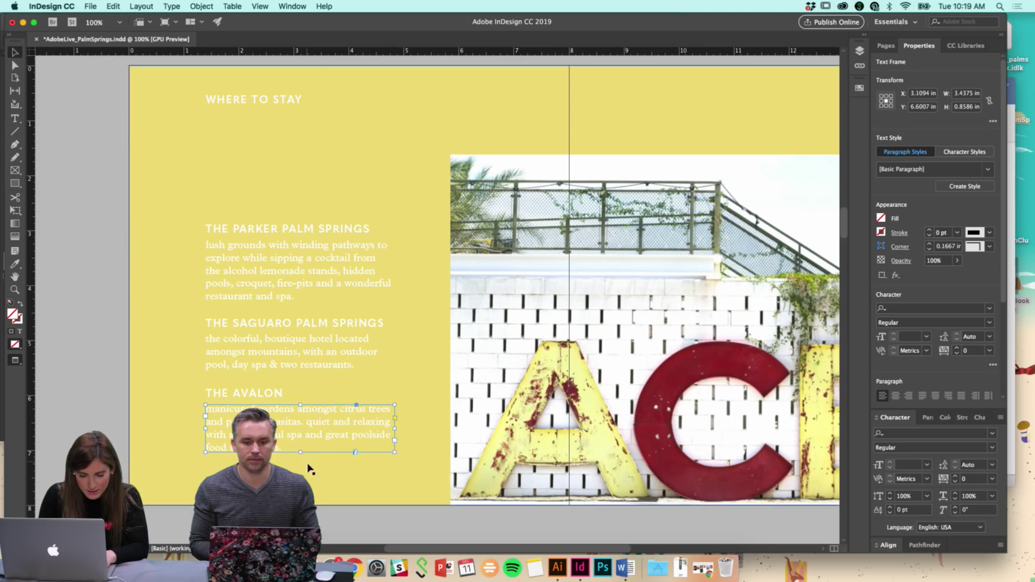
click(368, 488)
Check the WHERE TO STAY spread at 75% zoom with the guides and frame edges briefly shown, and save the document
scroll(367, 488, down, 1)
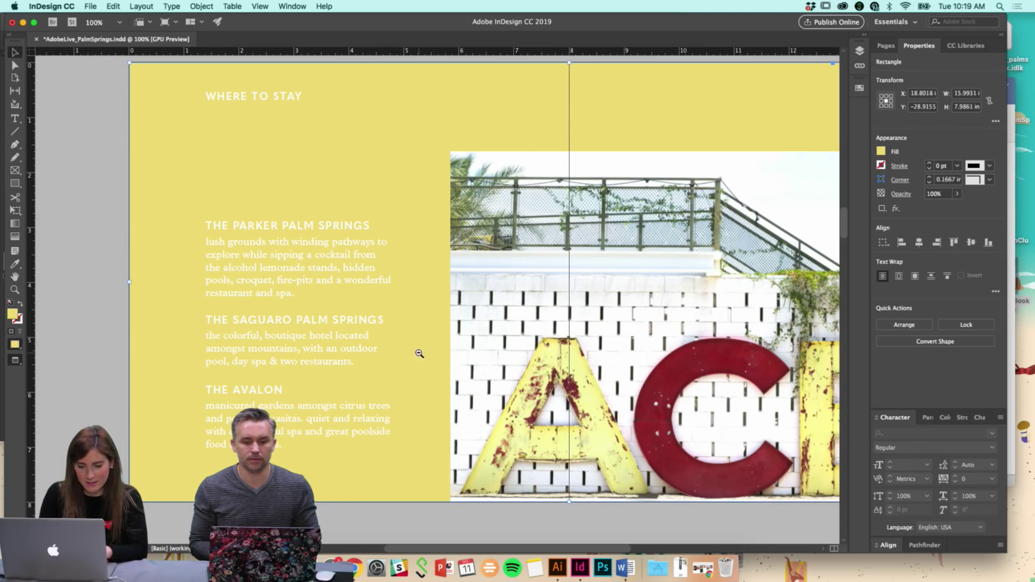
key(super+minus)
scroll(419, 353, up, 2)
click(423, 96)
key(w)
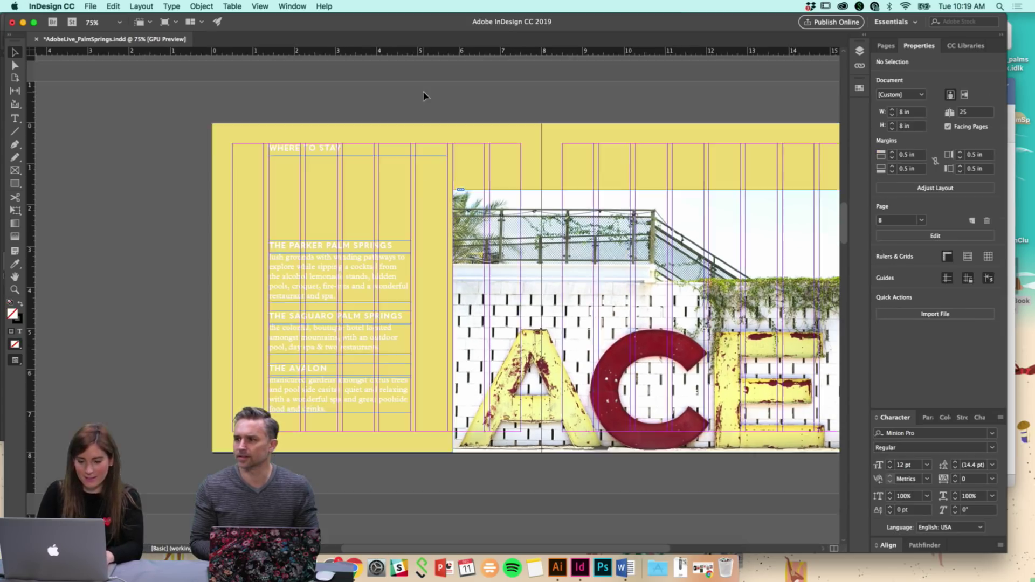
key(w)
key(super+s)
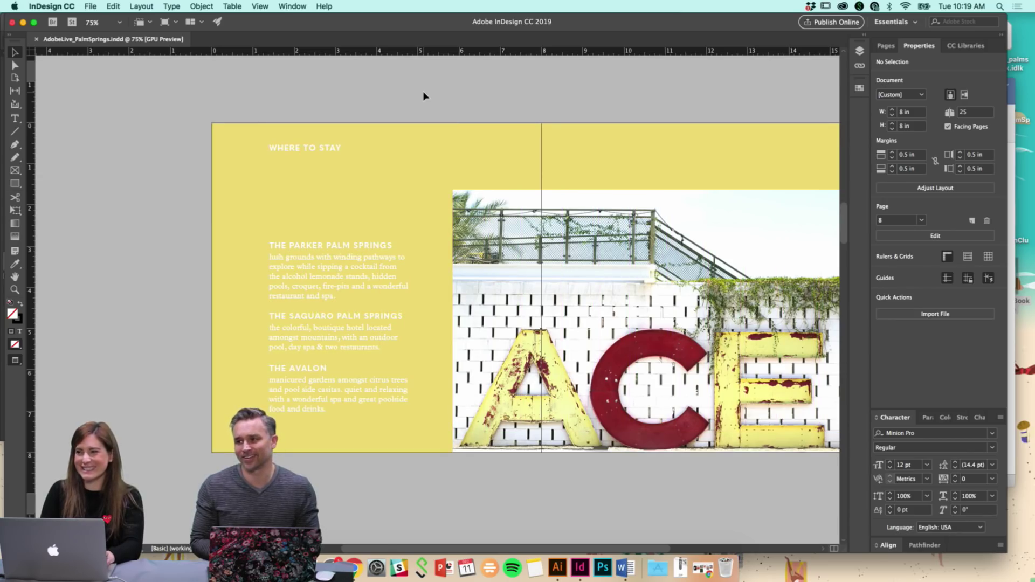
scroll(449, 115, right, 1)
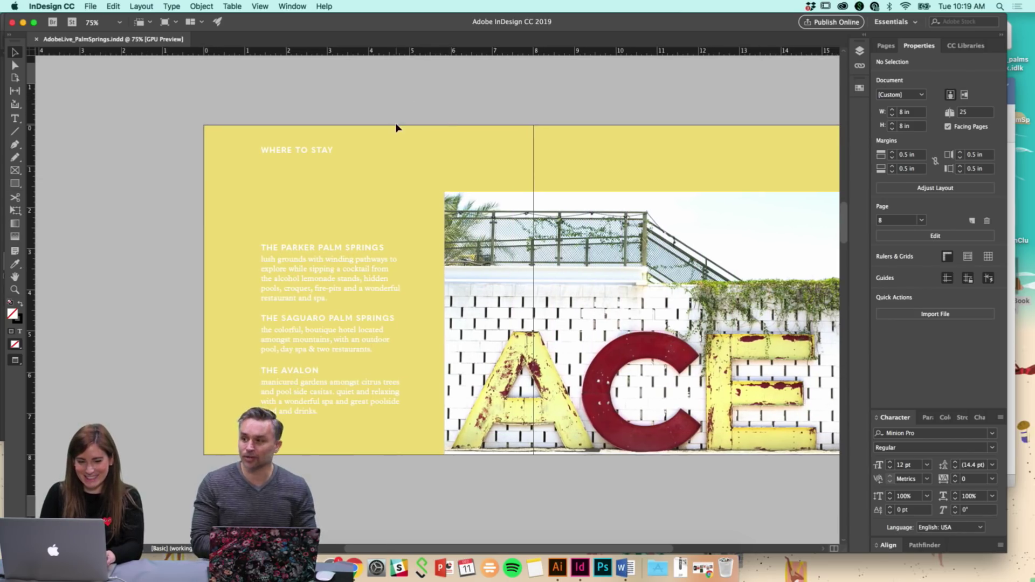
scroll(474, 143, right, 5)
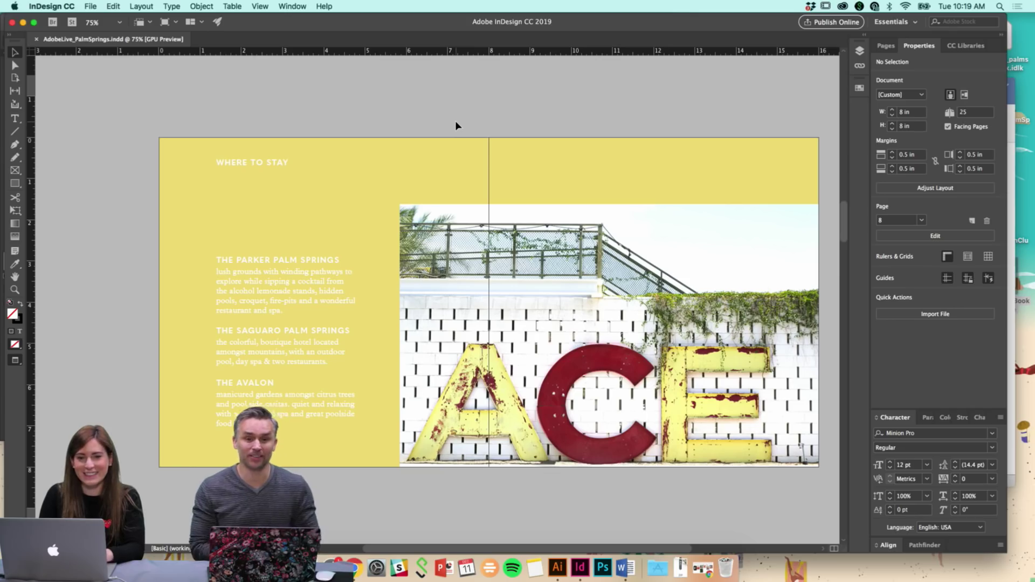